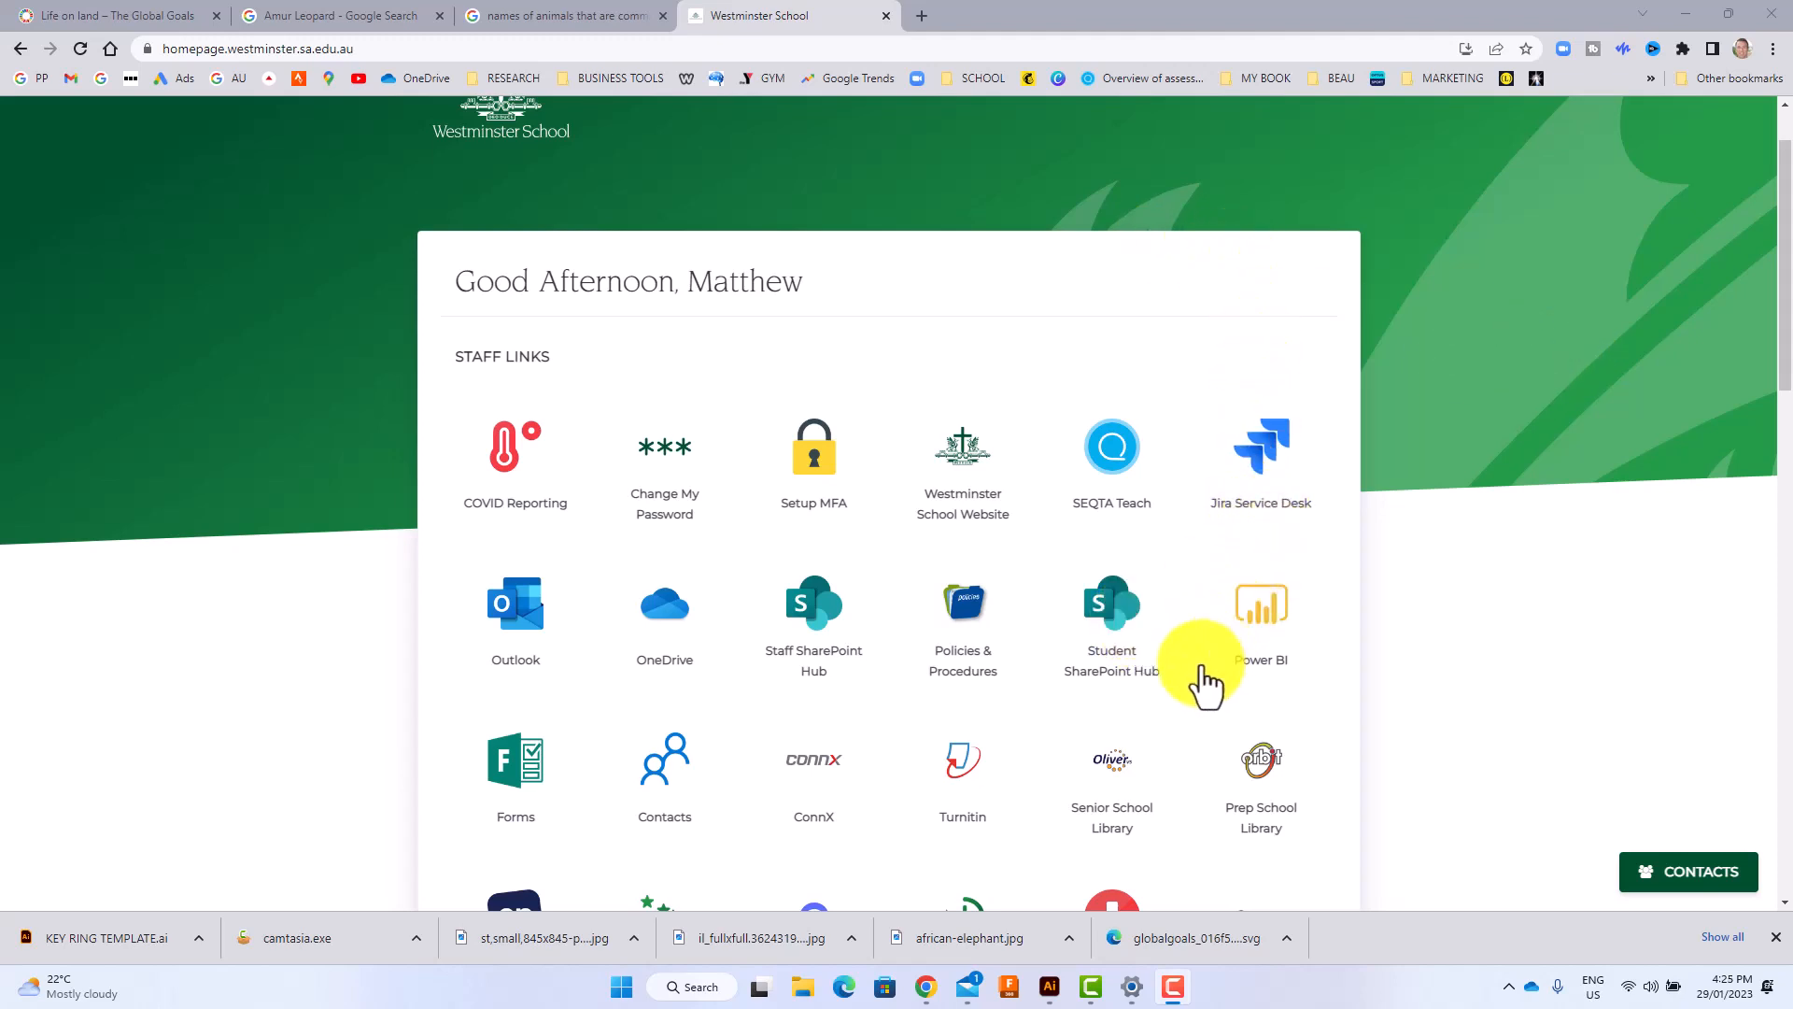
Open the teacher's 2 FUSS documents folder on the Senior School Design and Technology site of the Student SharePoint Hub.
click(1108, 640)
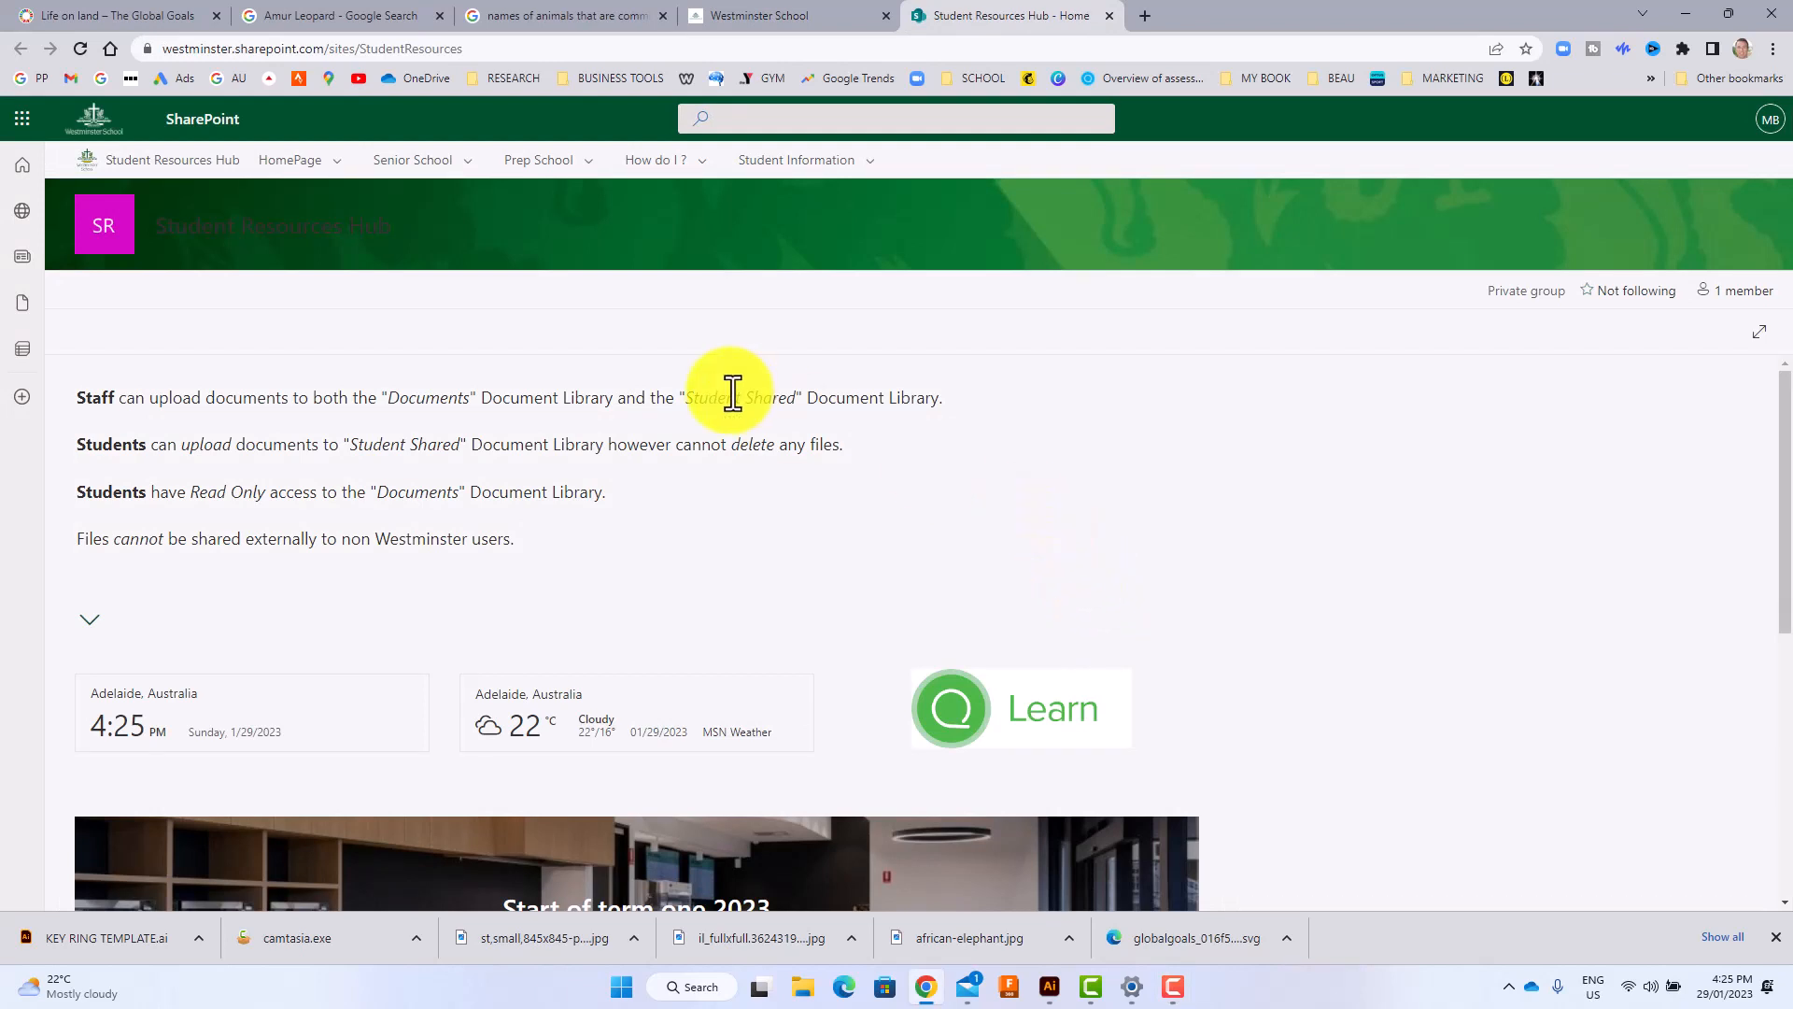
click(451, 161)
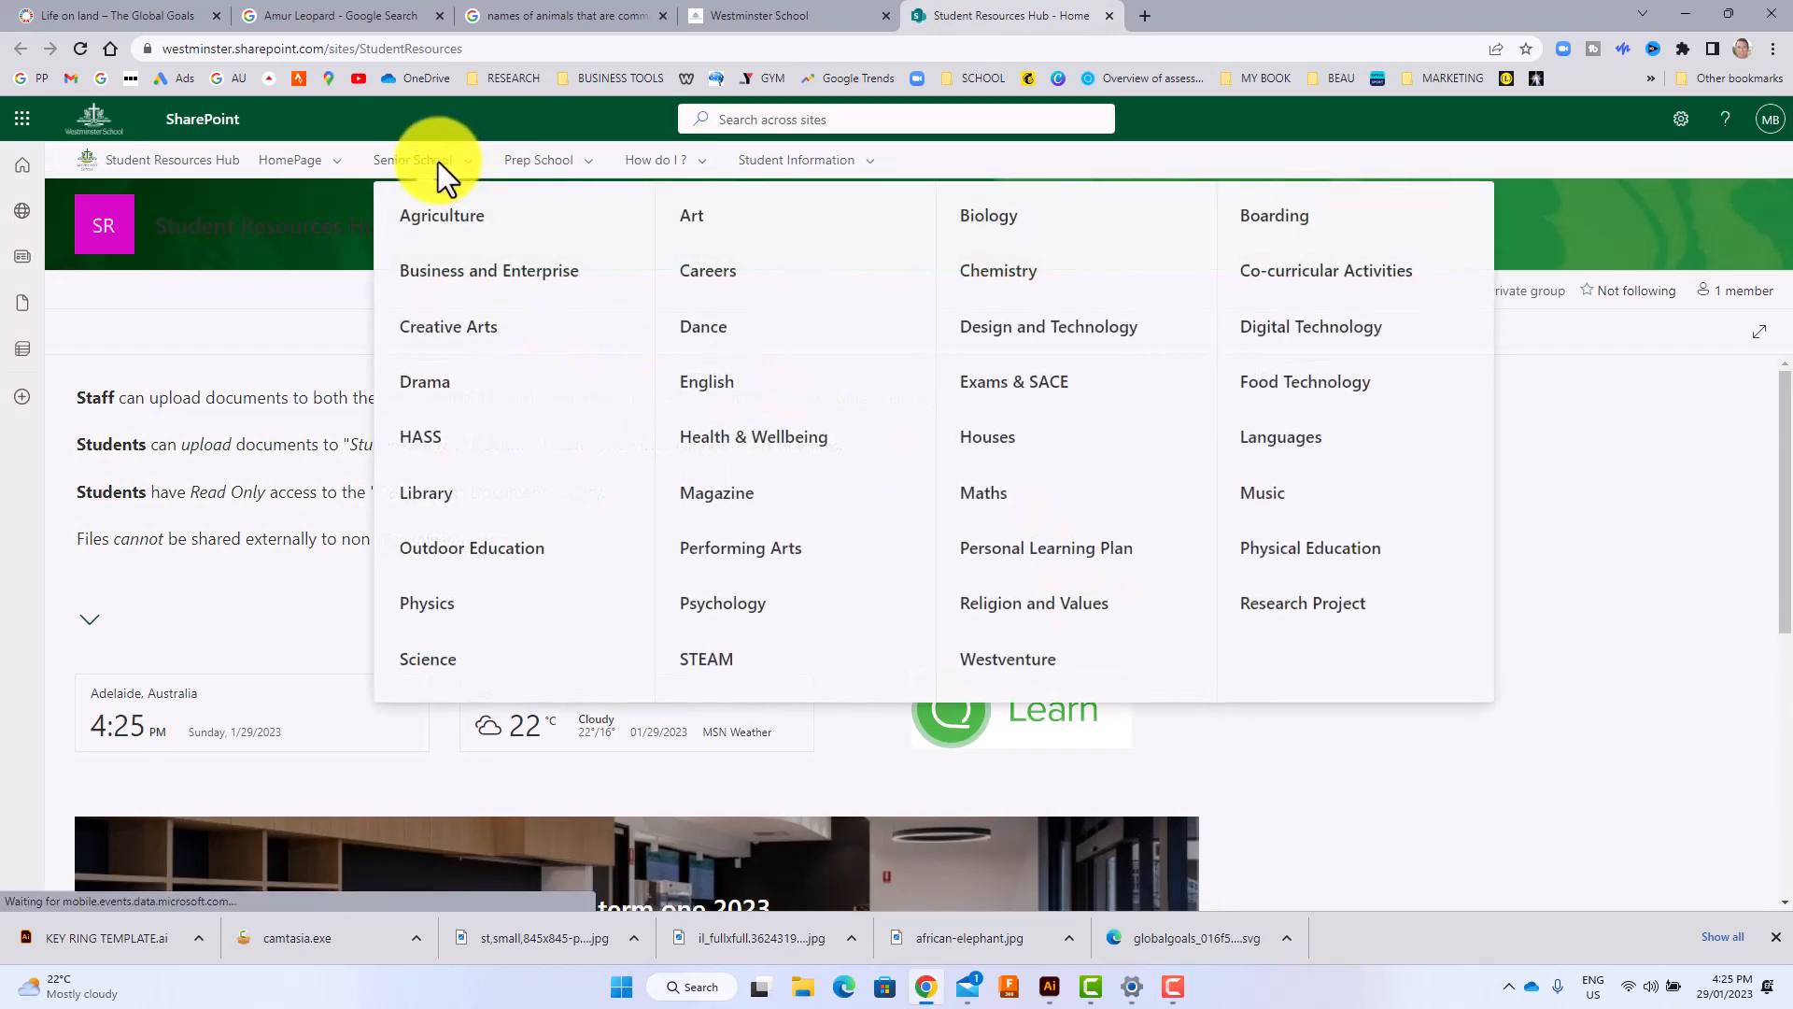
click(1054, 336)
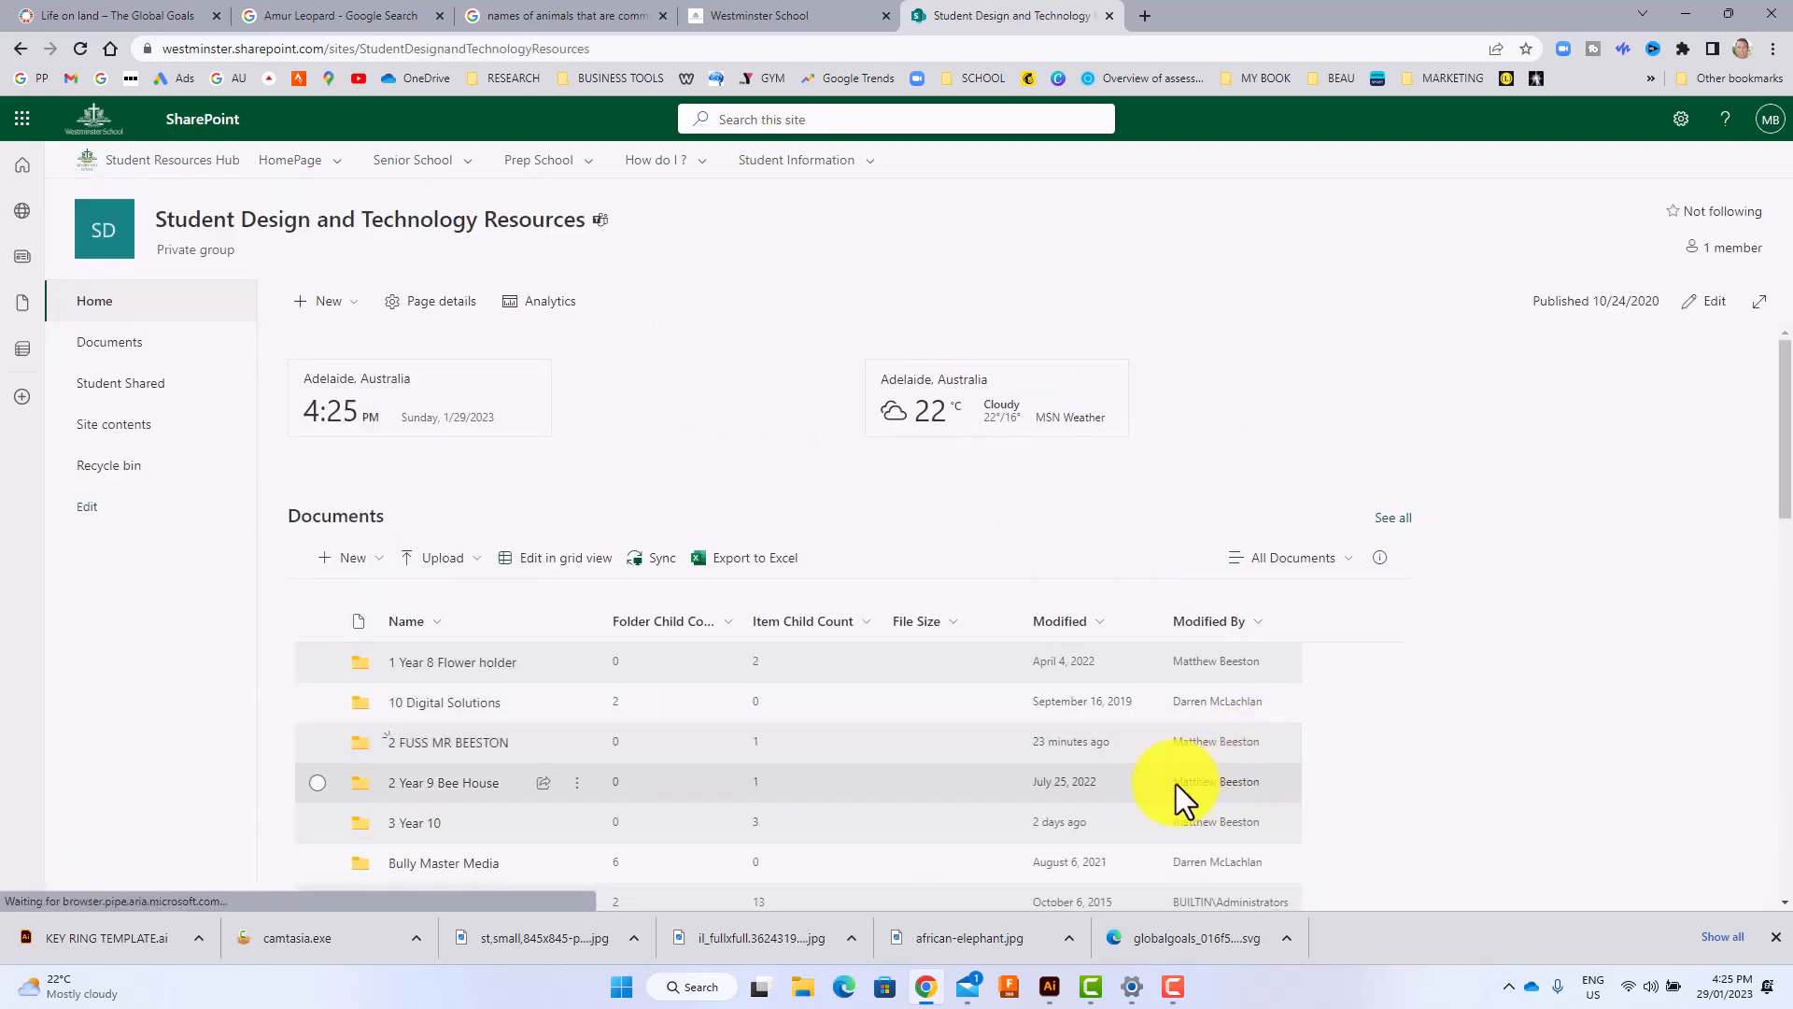
click(459, 758)
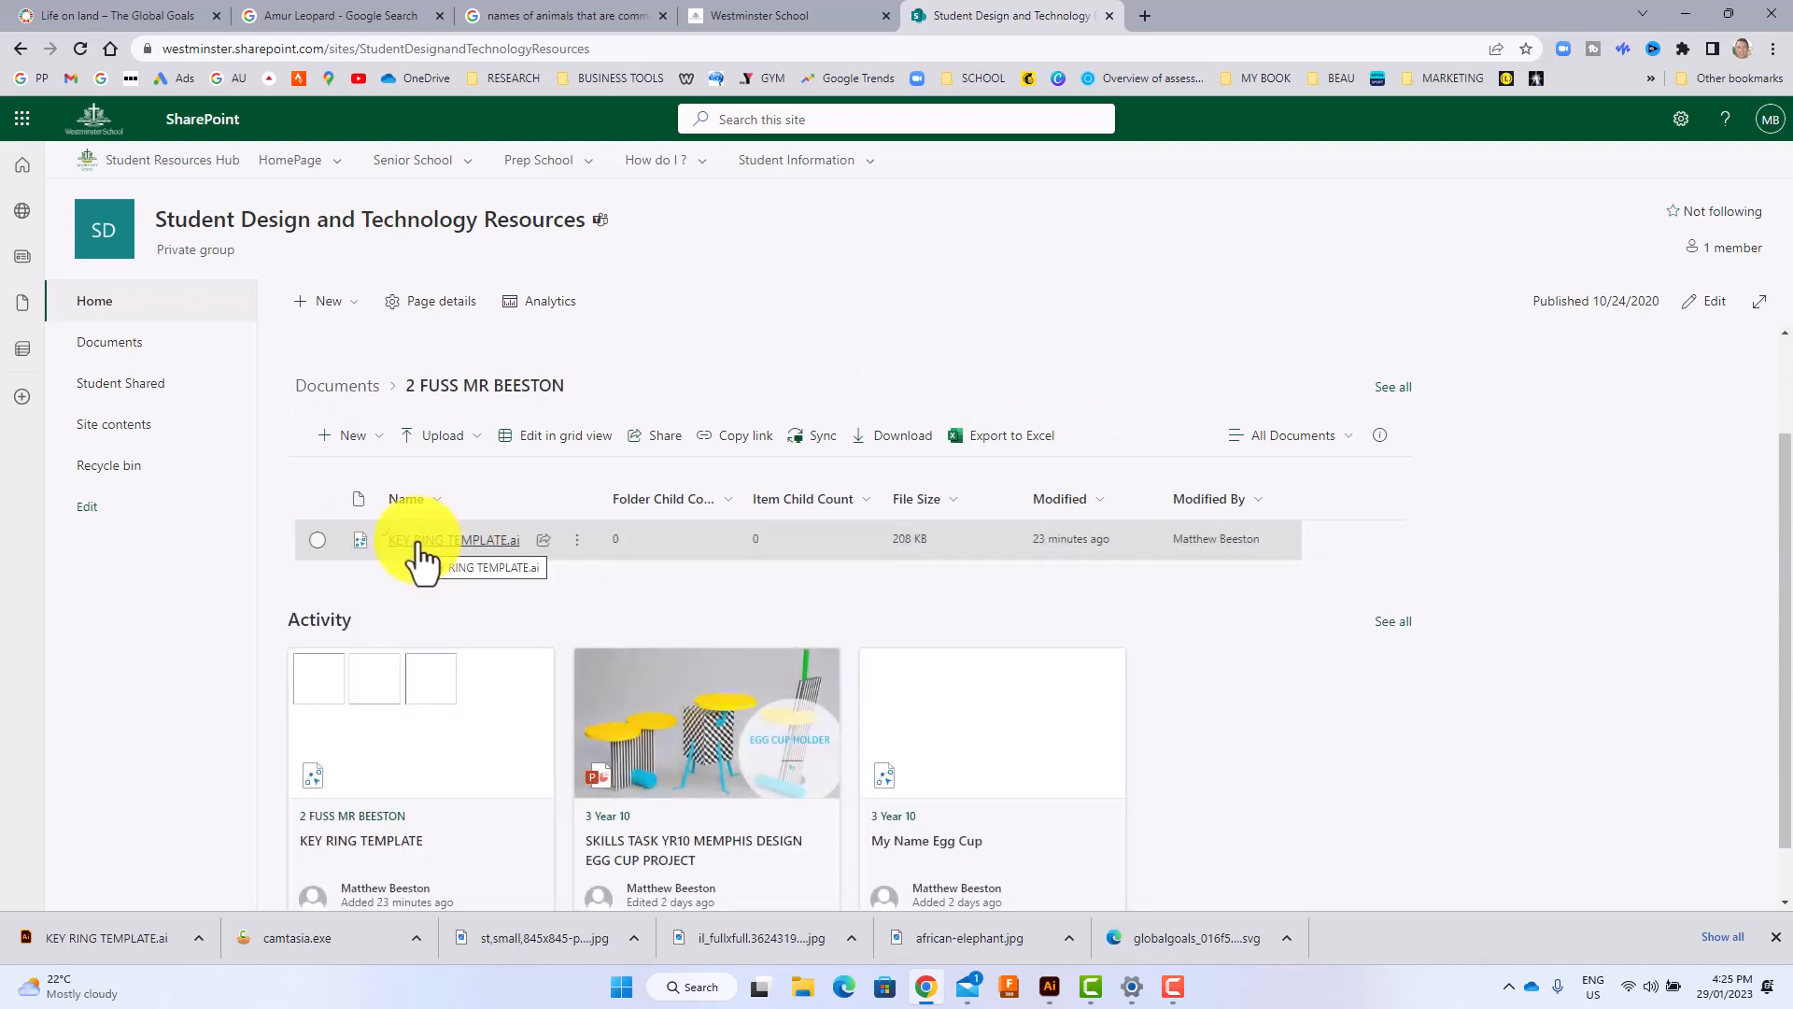
Download KEY RING TEMPLATE.ai from the folder.
click(472, 546)
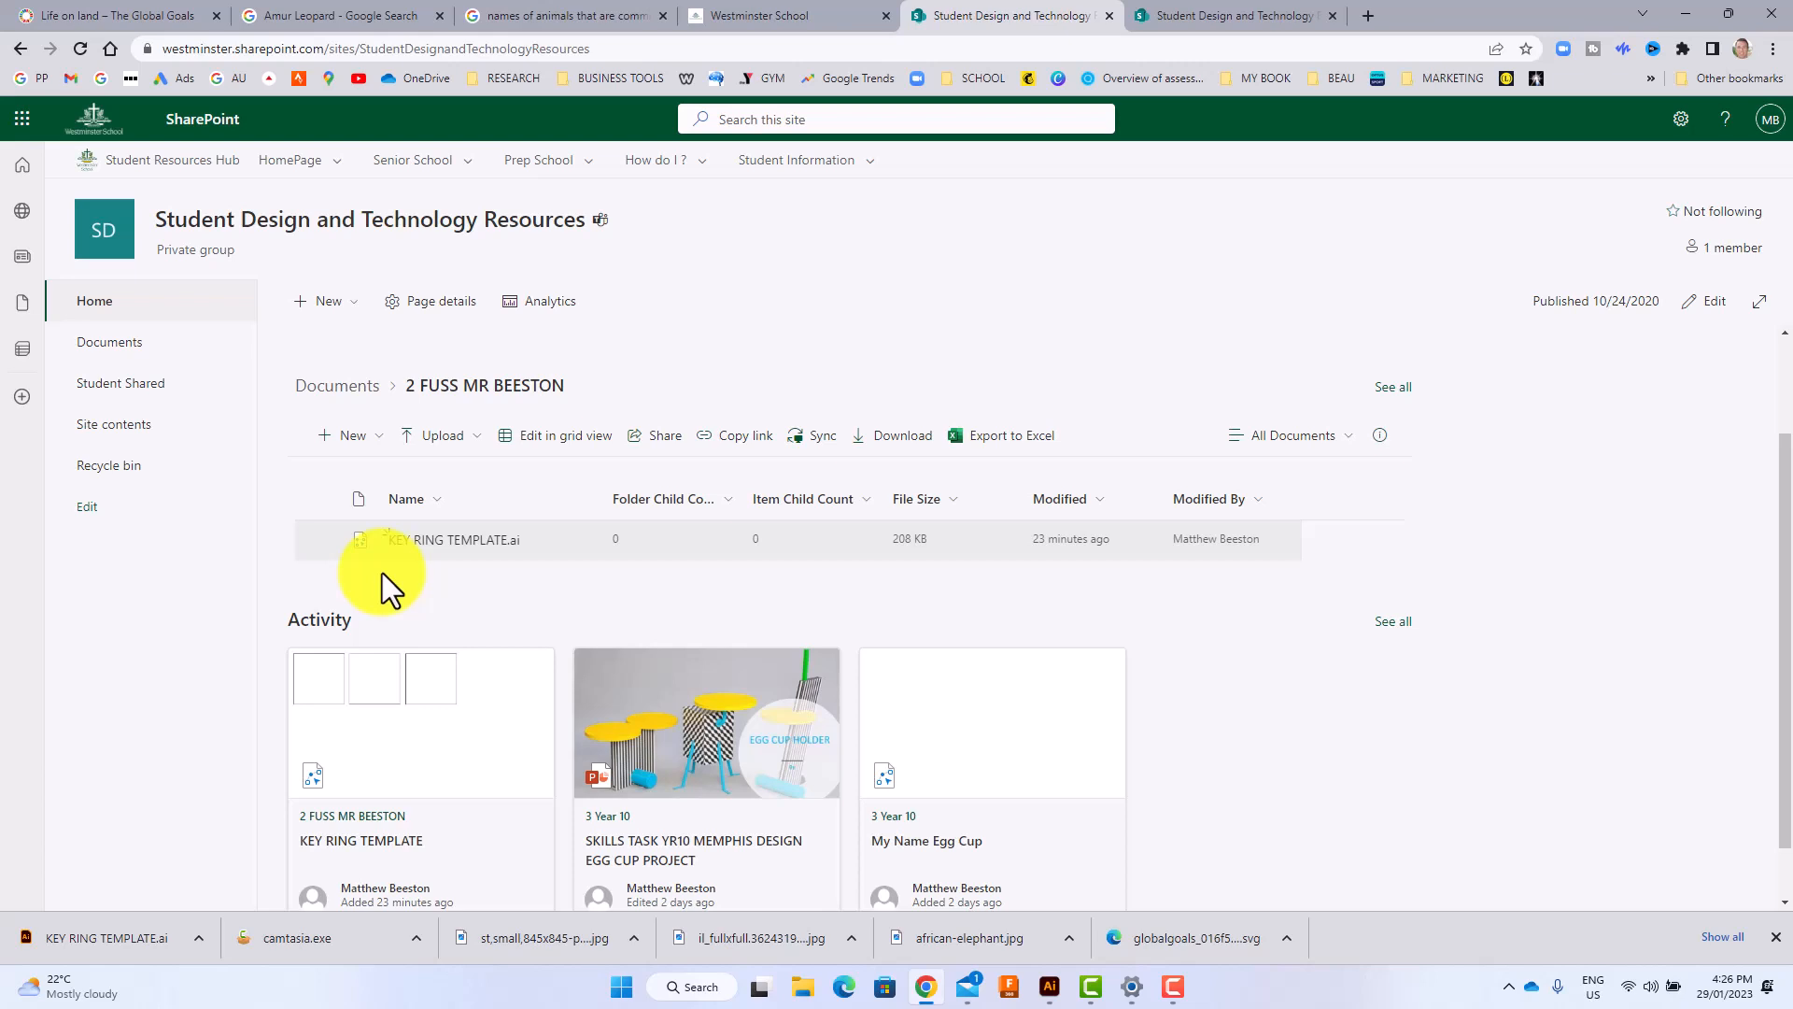
click(316, 540)
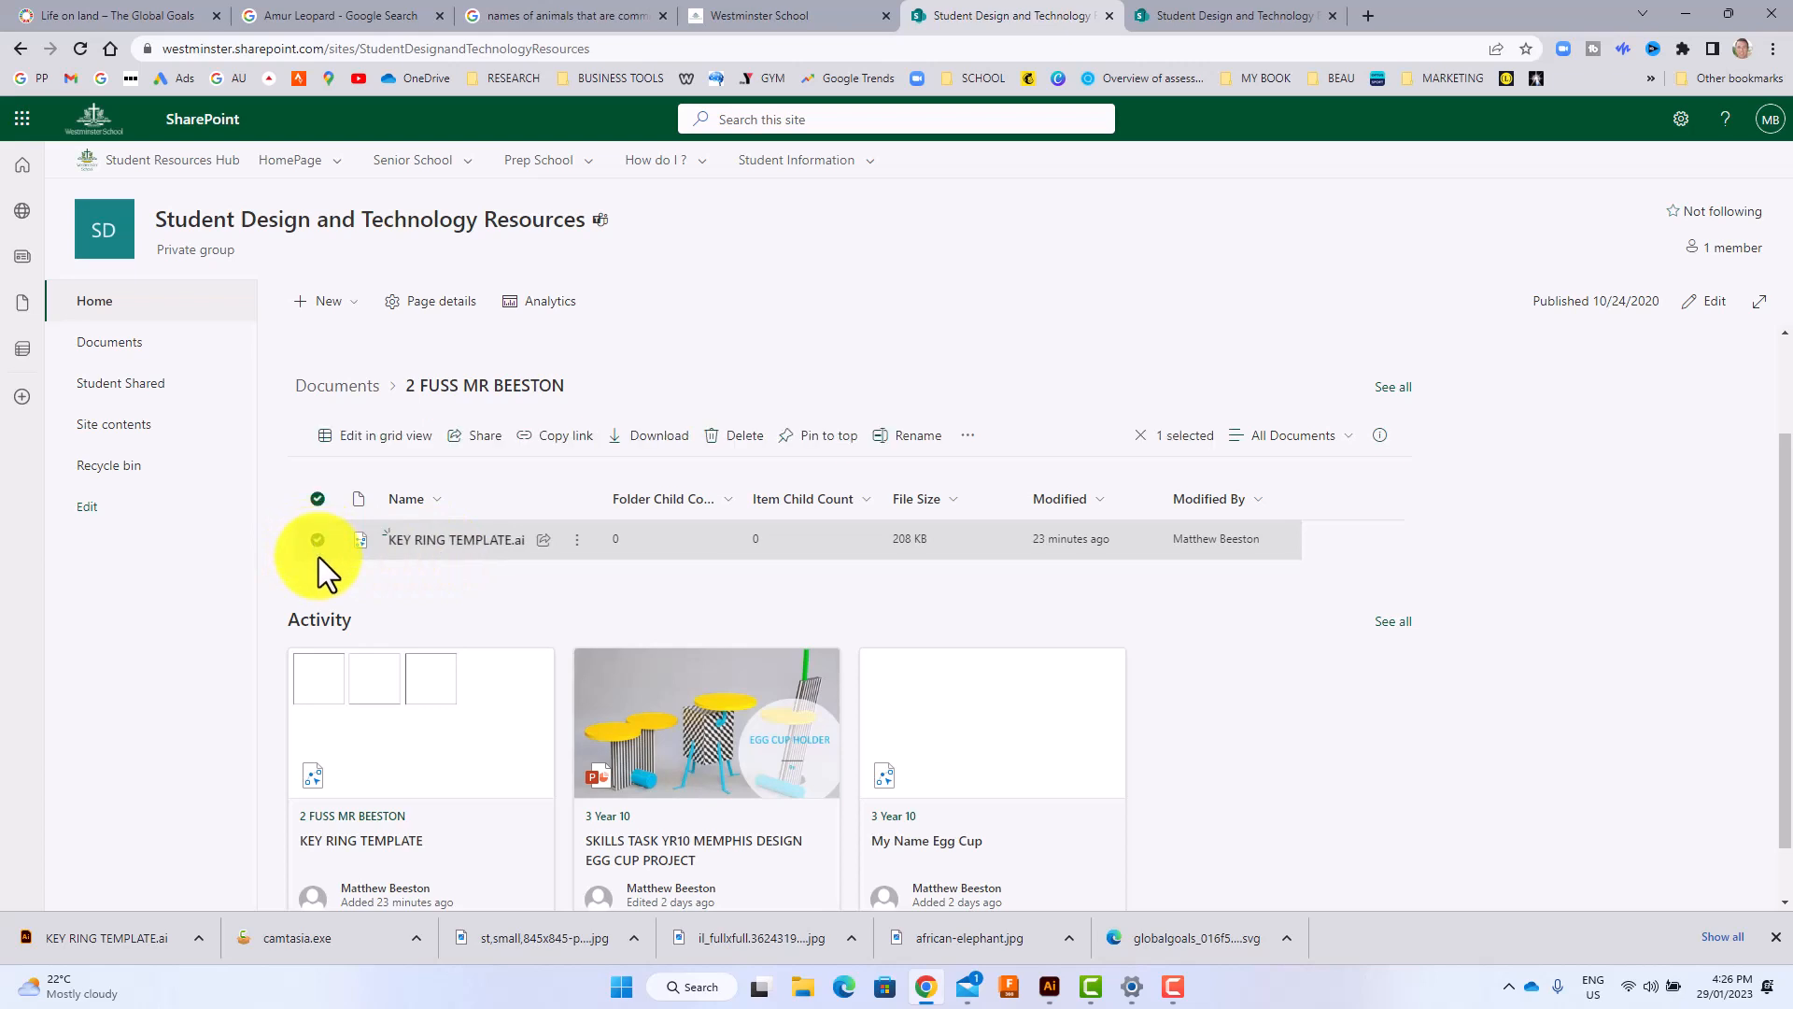
click(654, 437)
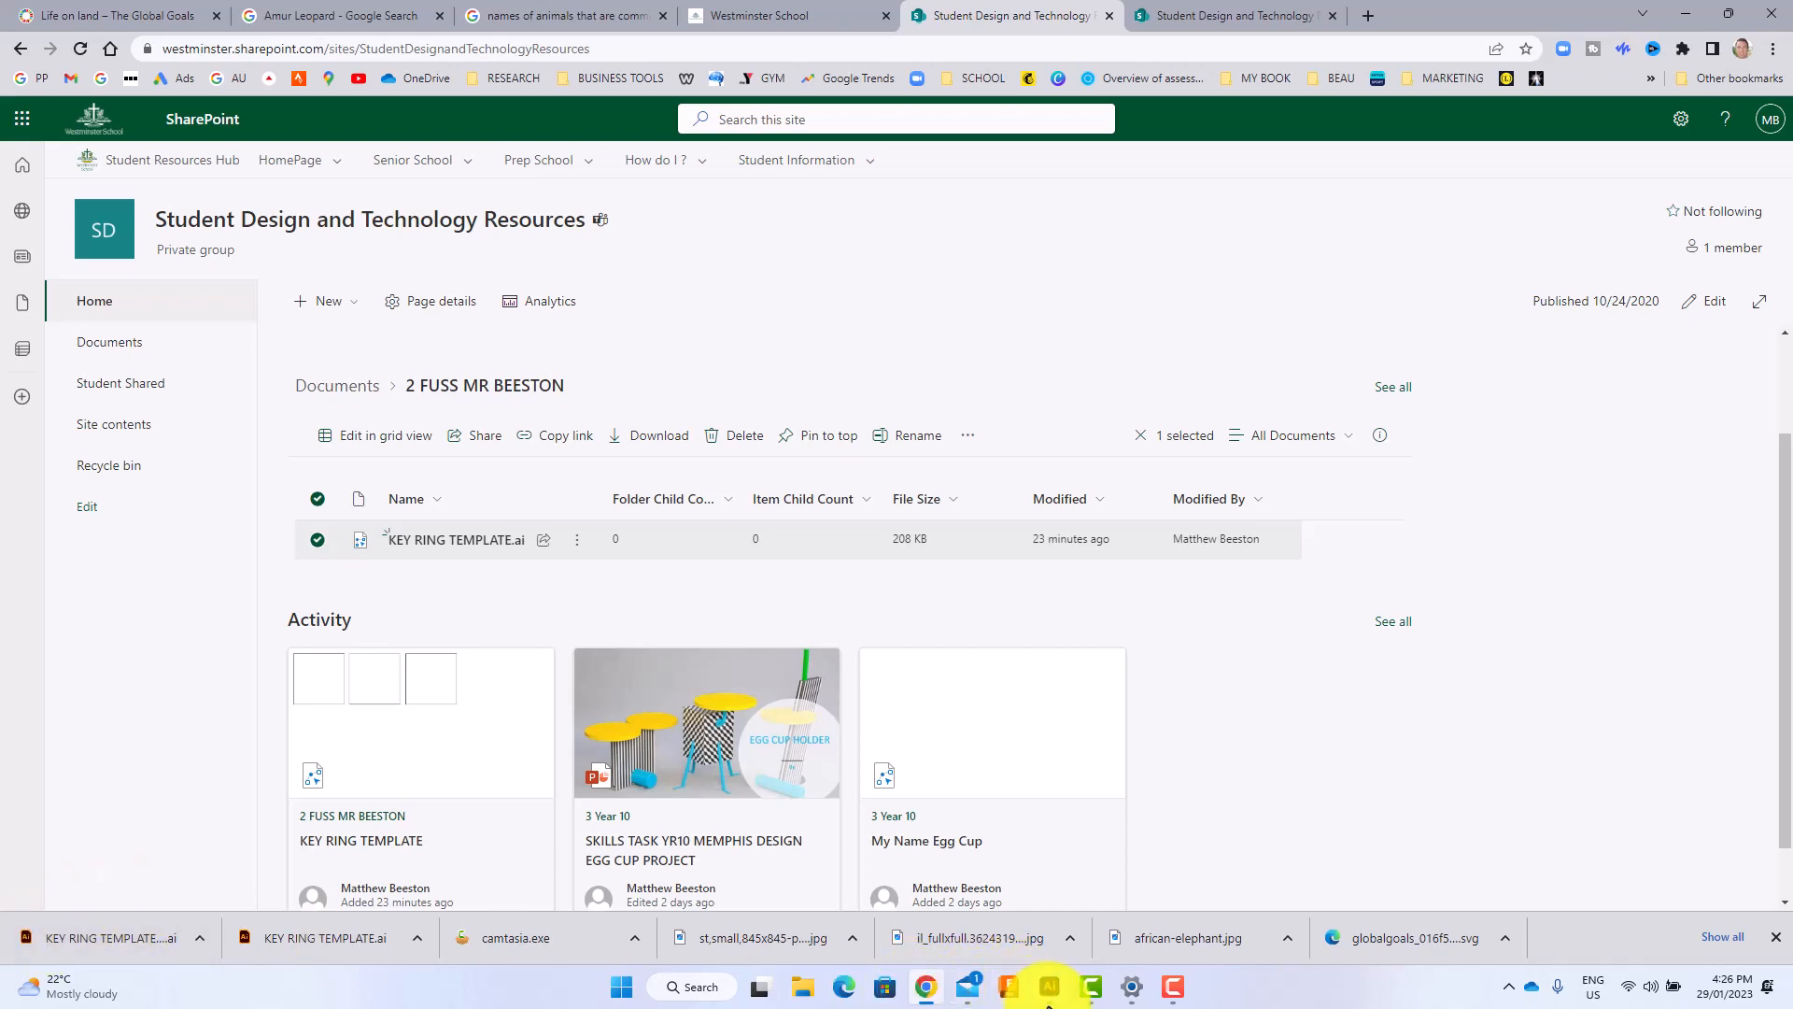
Switch to Illustrator and open KEY RING TEMPLATE (1) from the Downloads folder.
click(1050, 987)
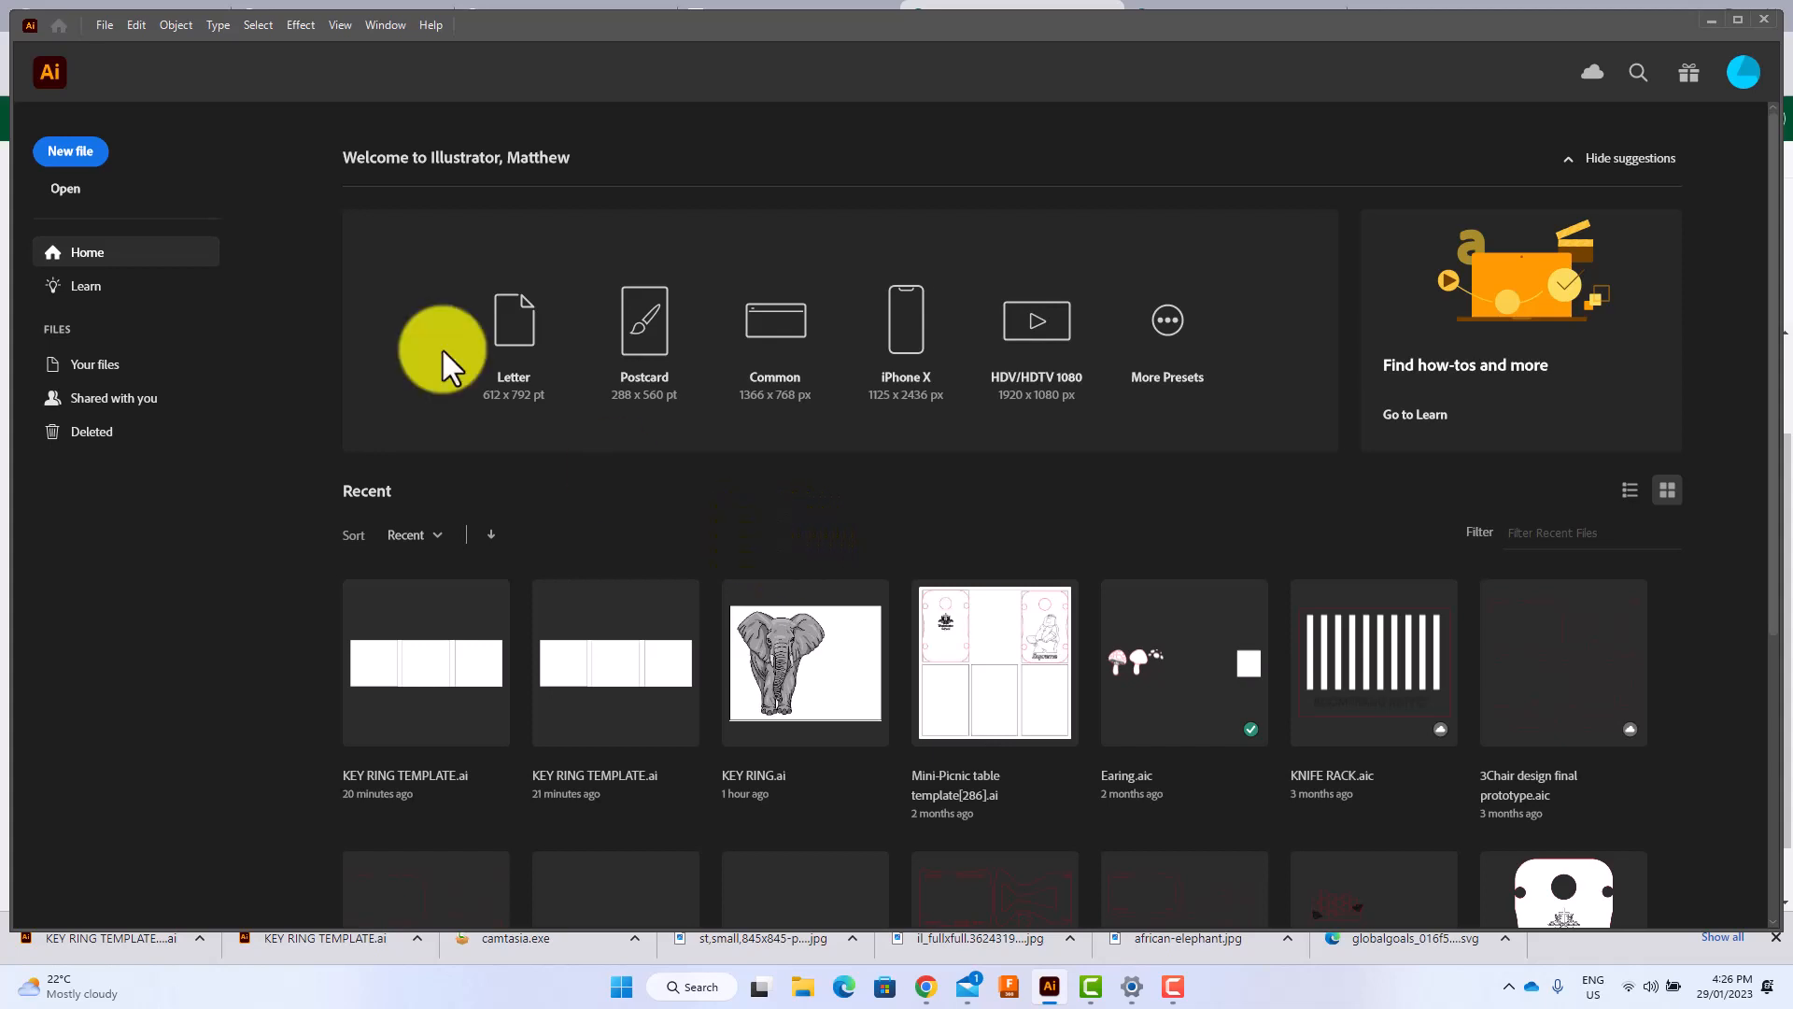
click(70, 189)
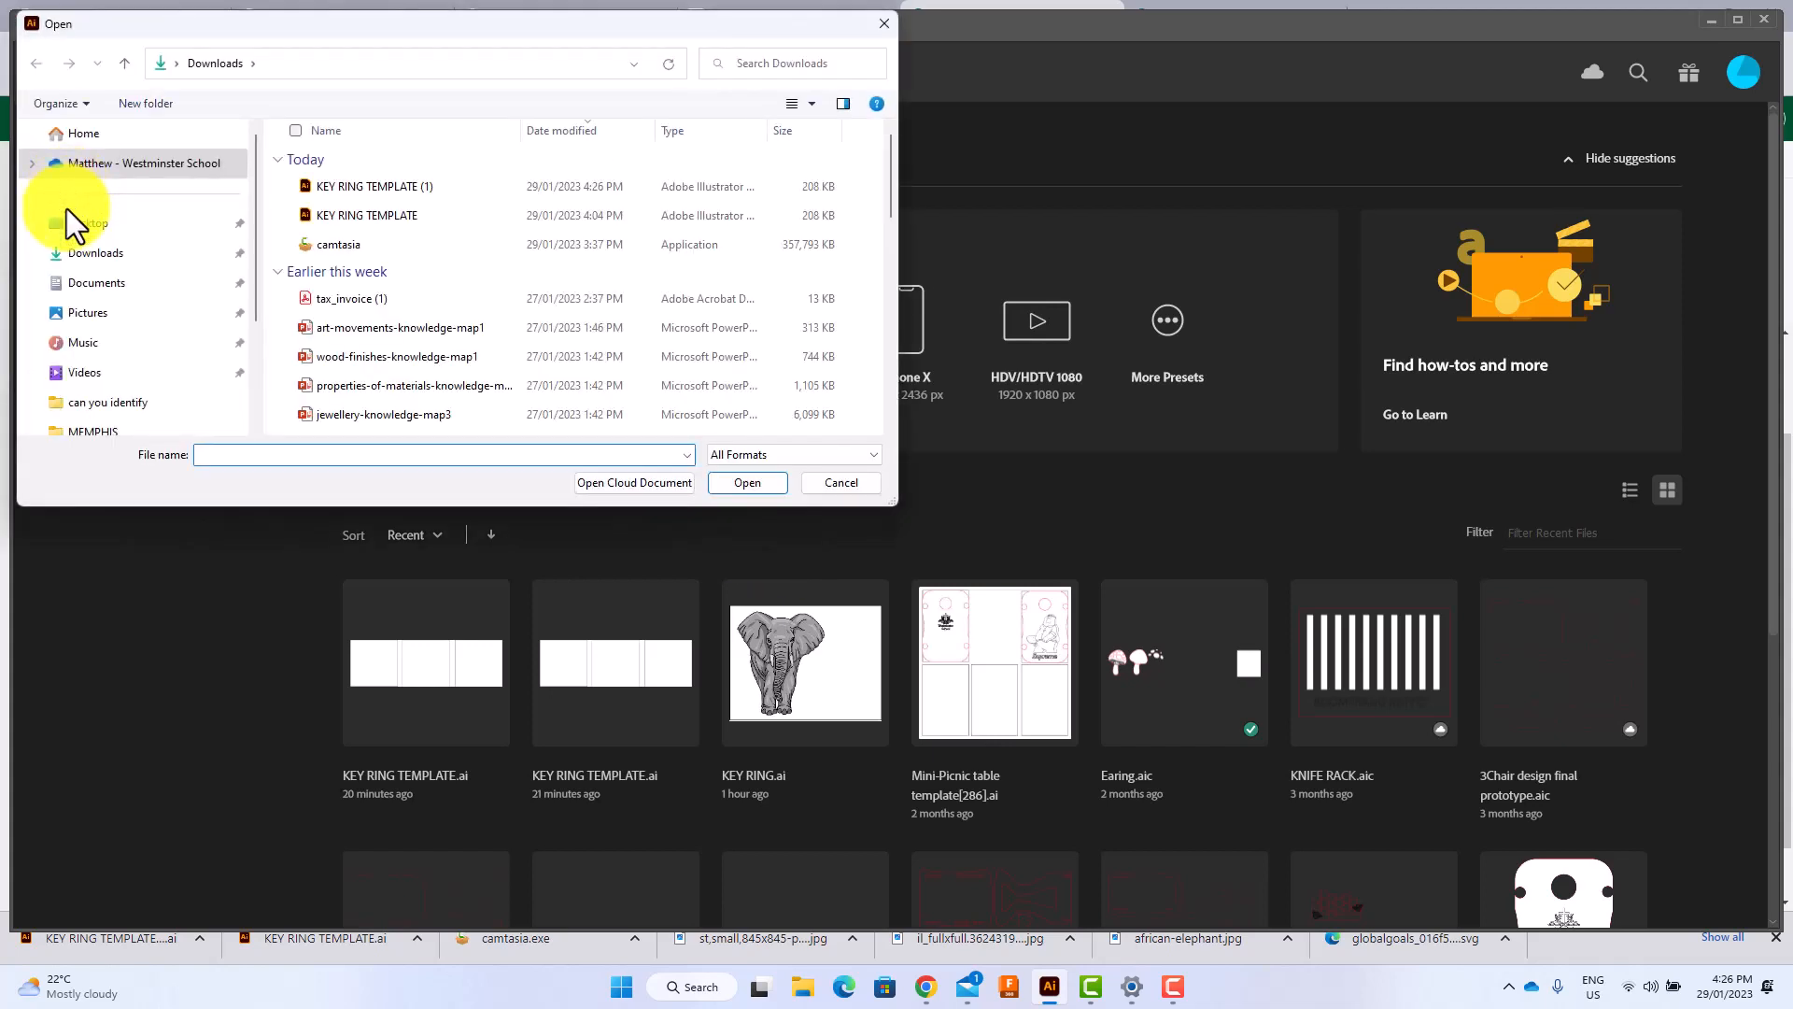
click(94, 262)
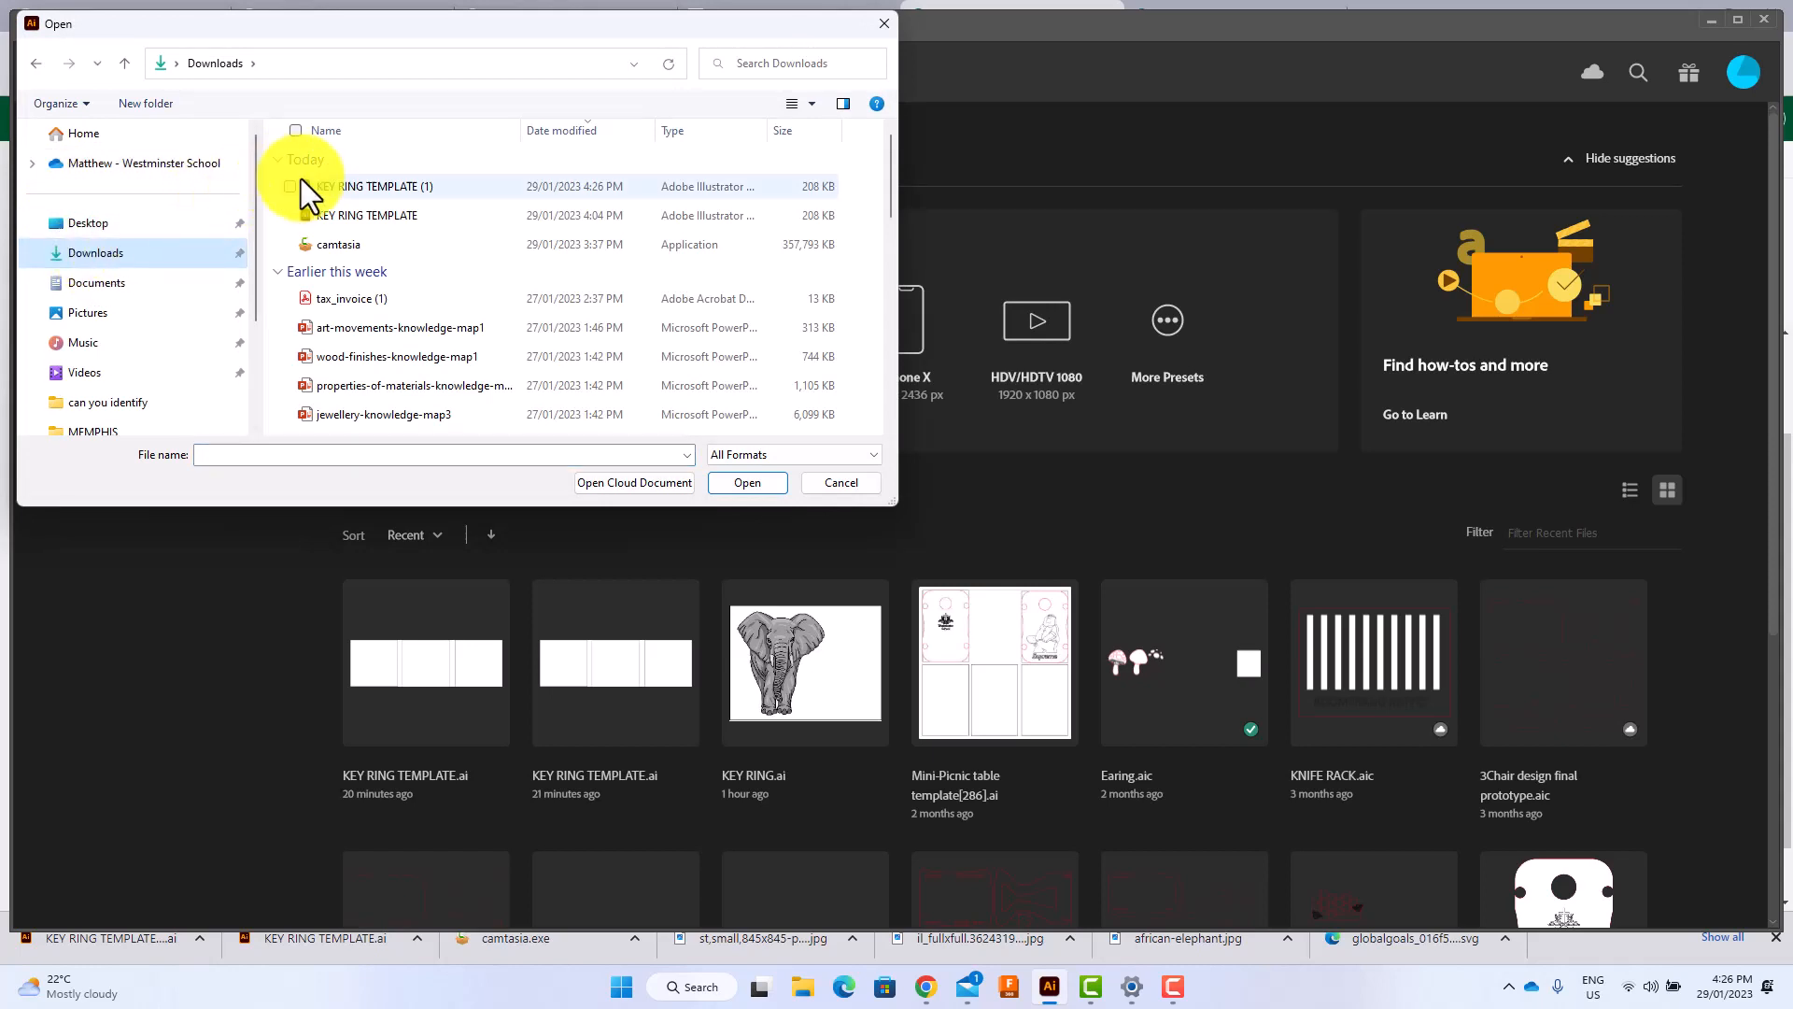
double_click(381, 190)
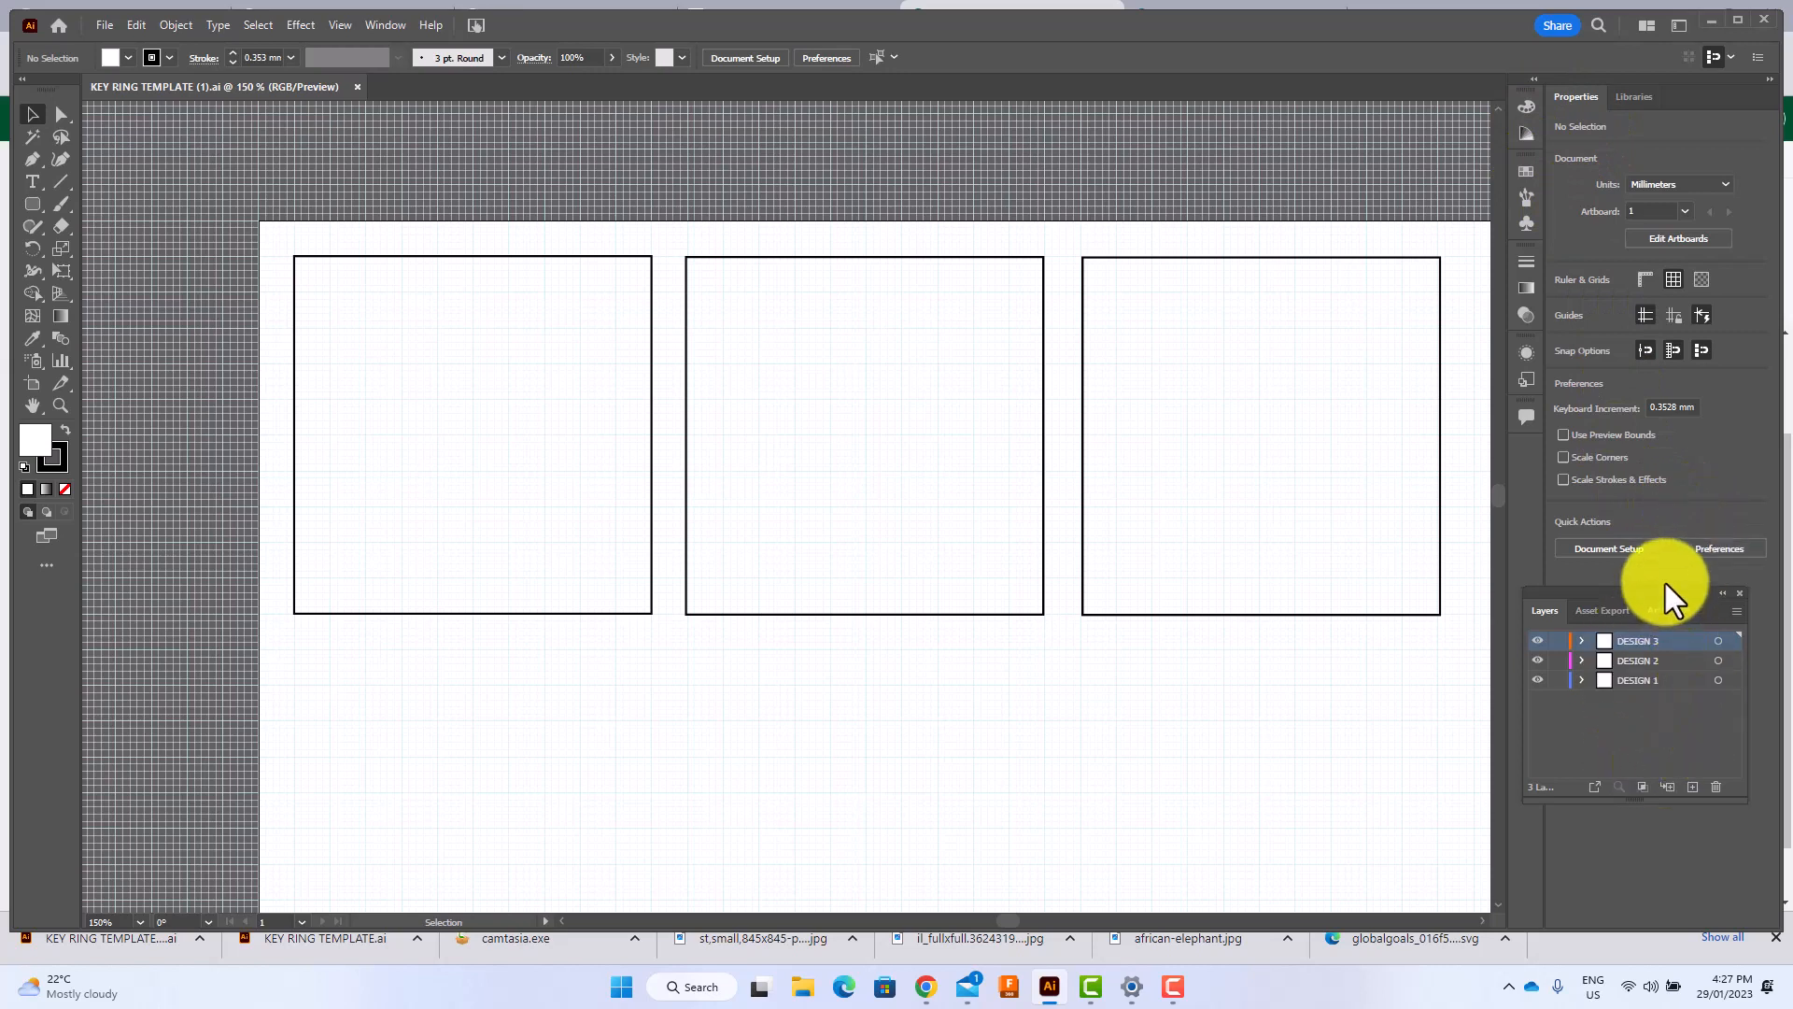
Move the Layers panel over the artboard and make the layers DESIGN 1, DESIGN 2 and DESIGN 3 active in turn.
drag(1625, 596, 1403, 645)
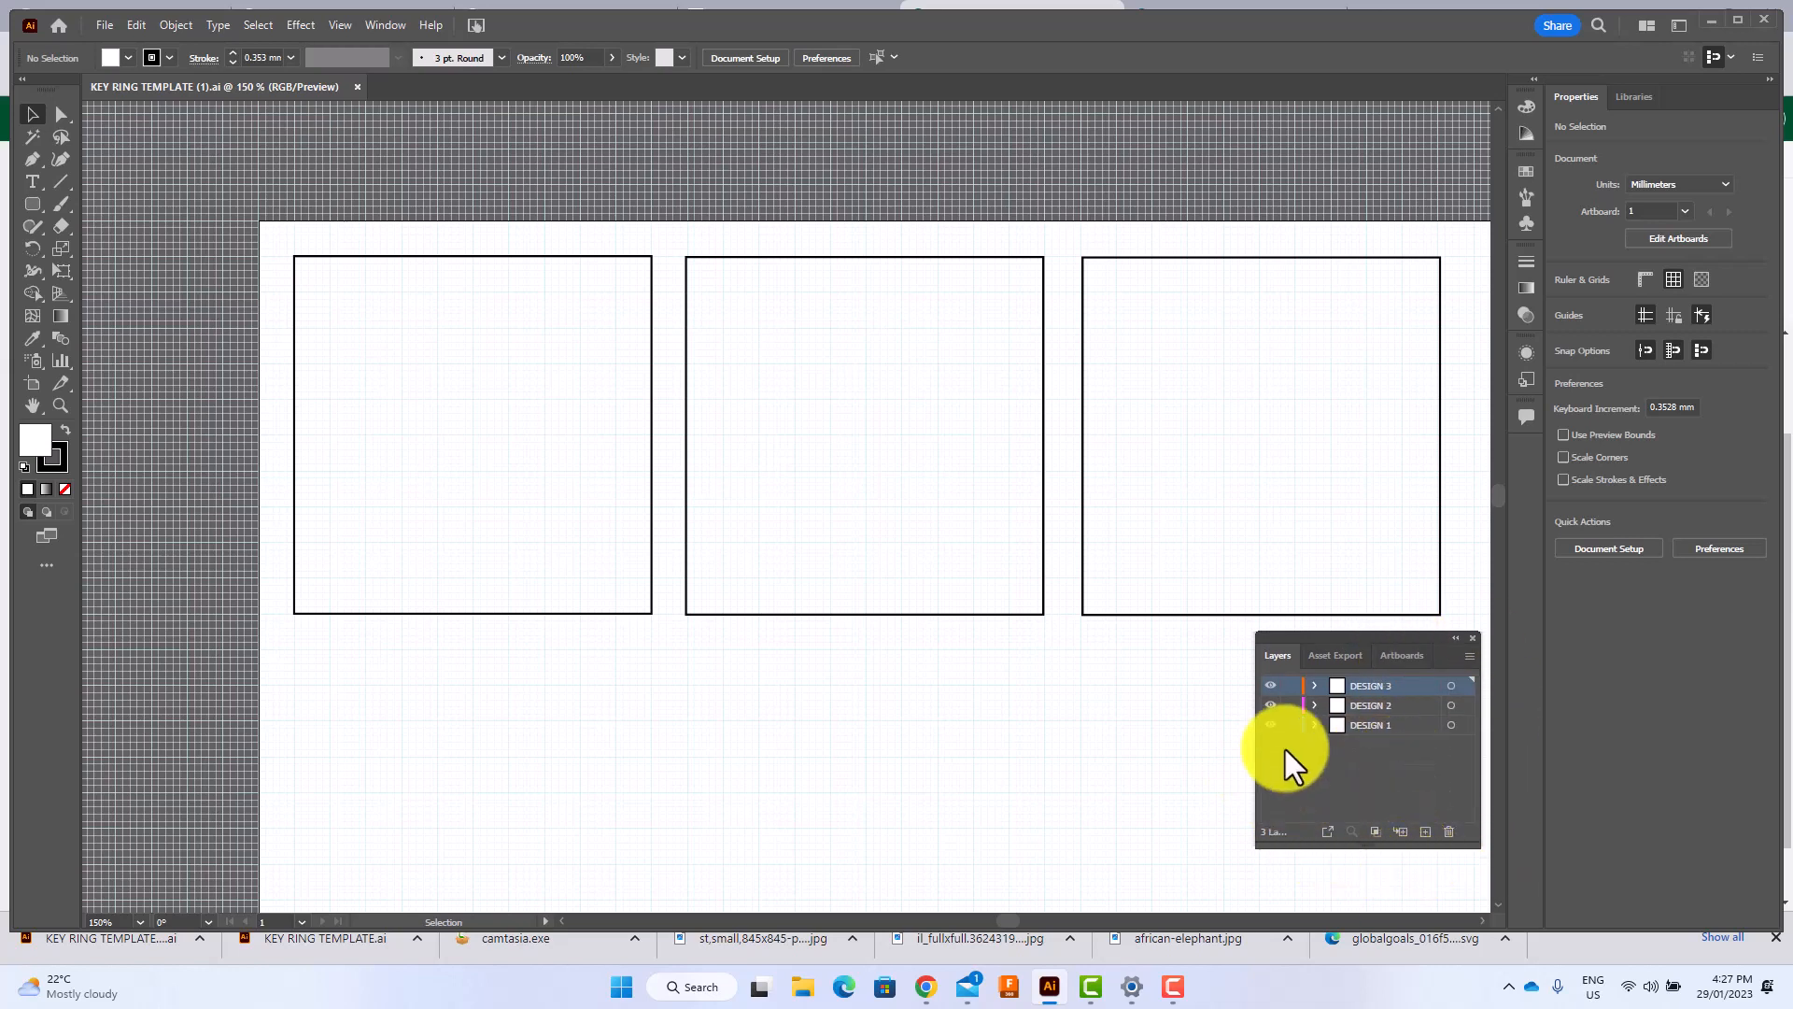
click(1370, 725)
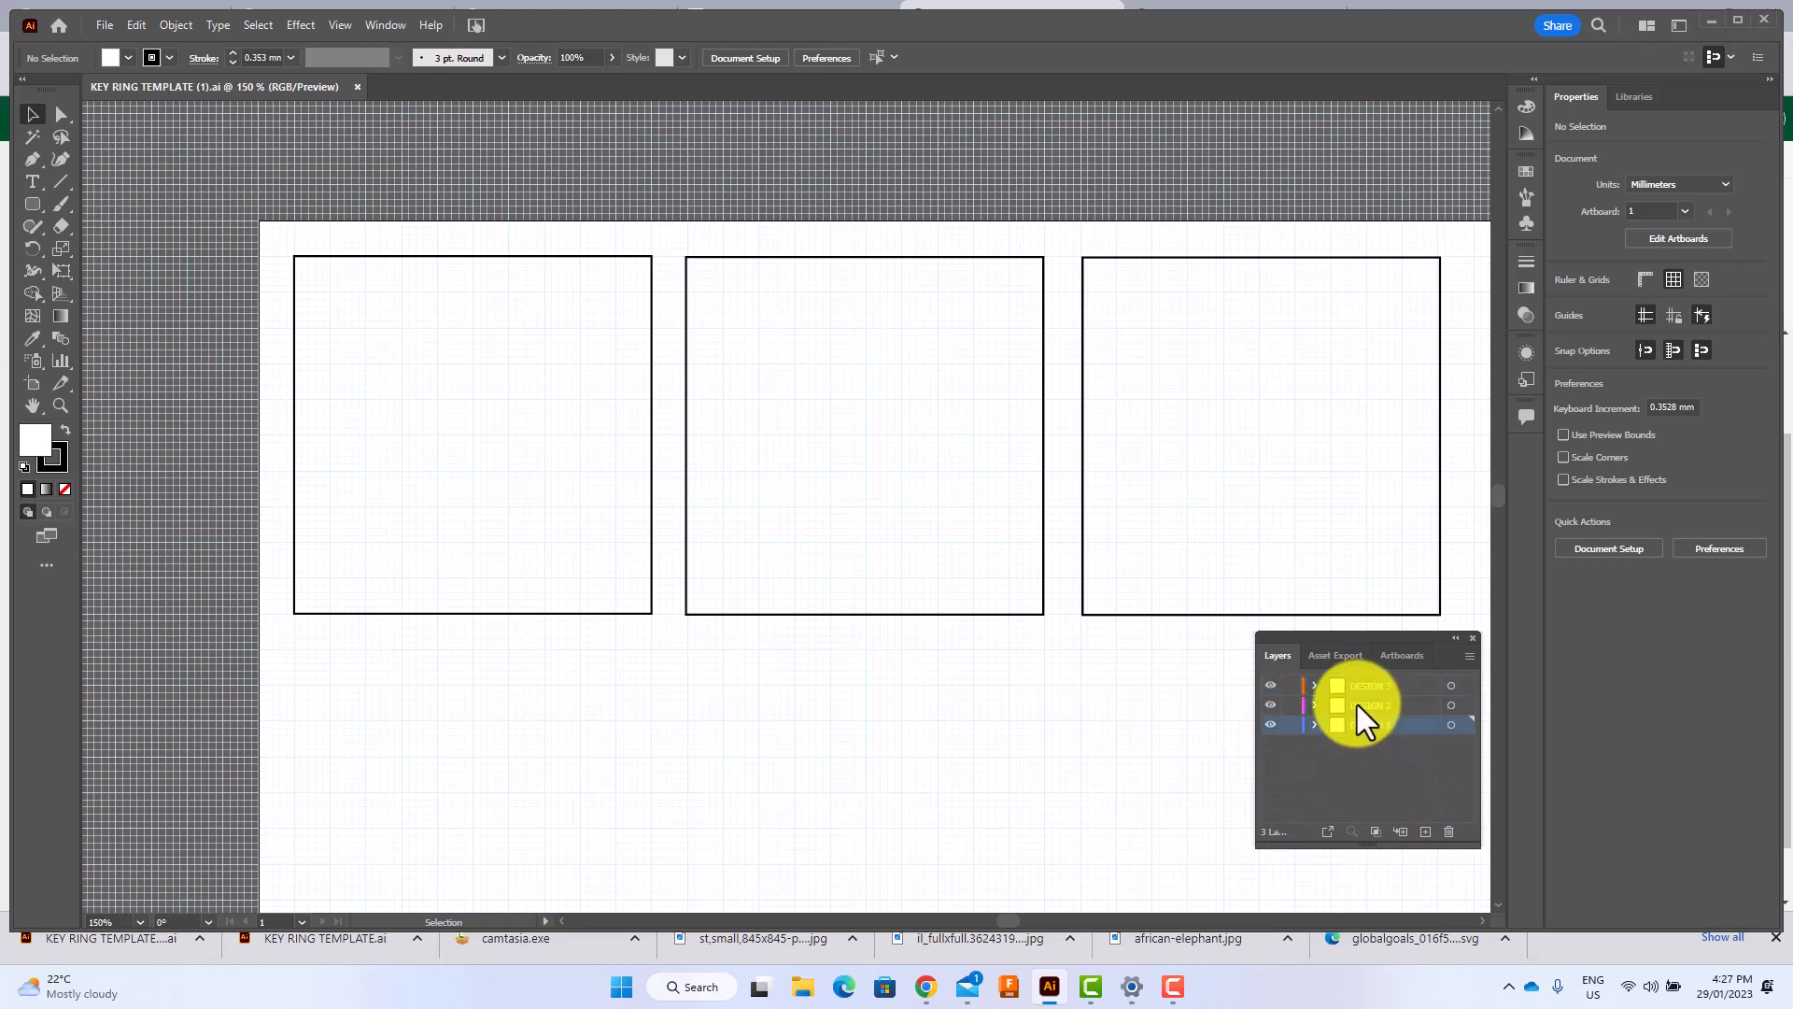
click(1362, 706)
click(1360, 687)
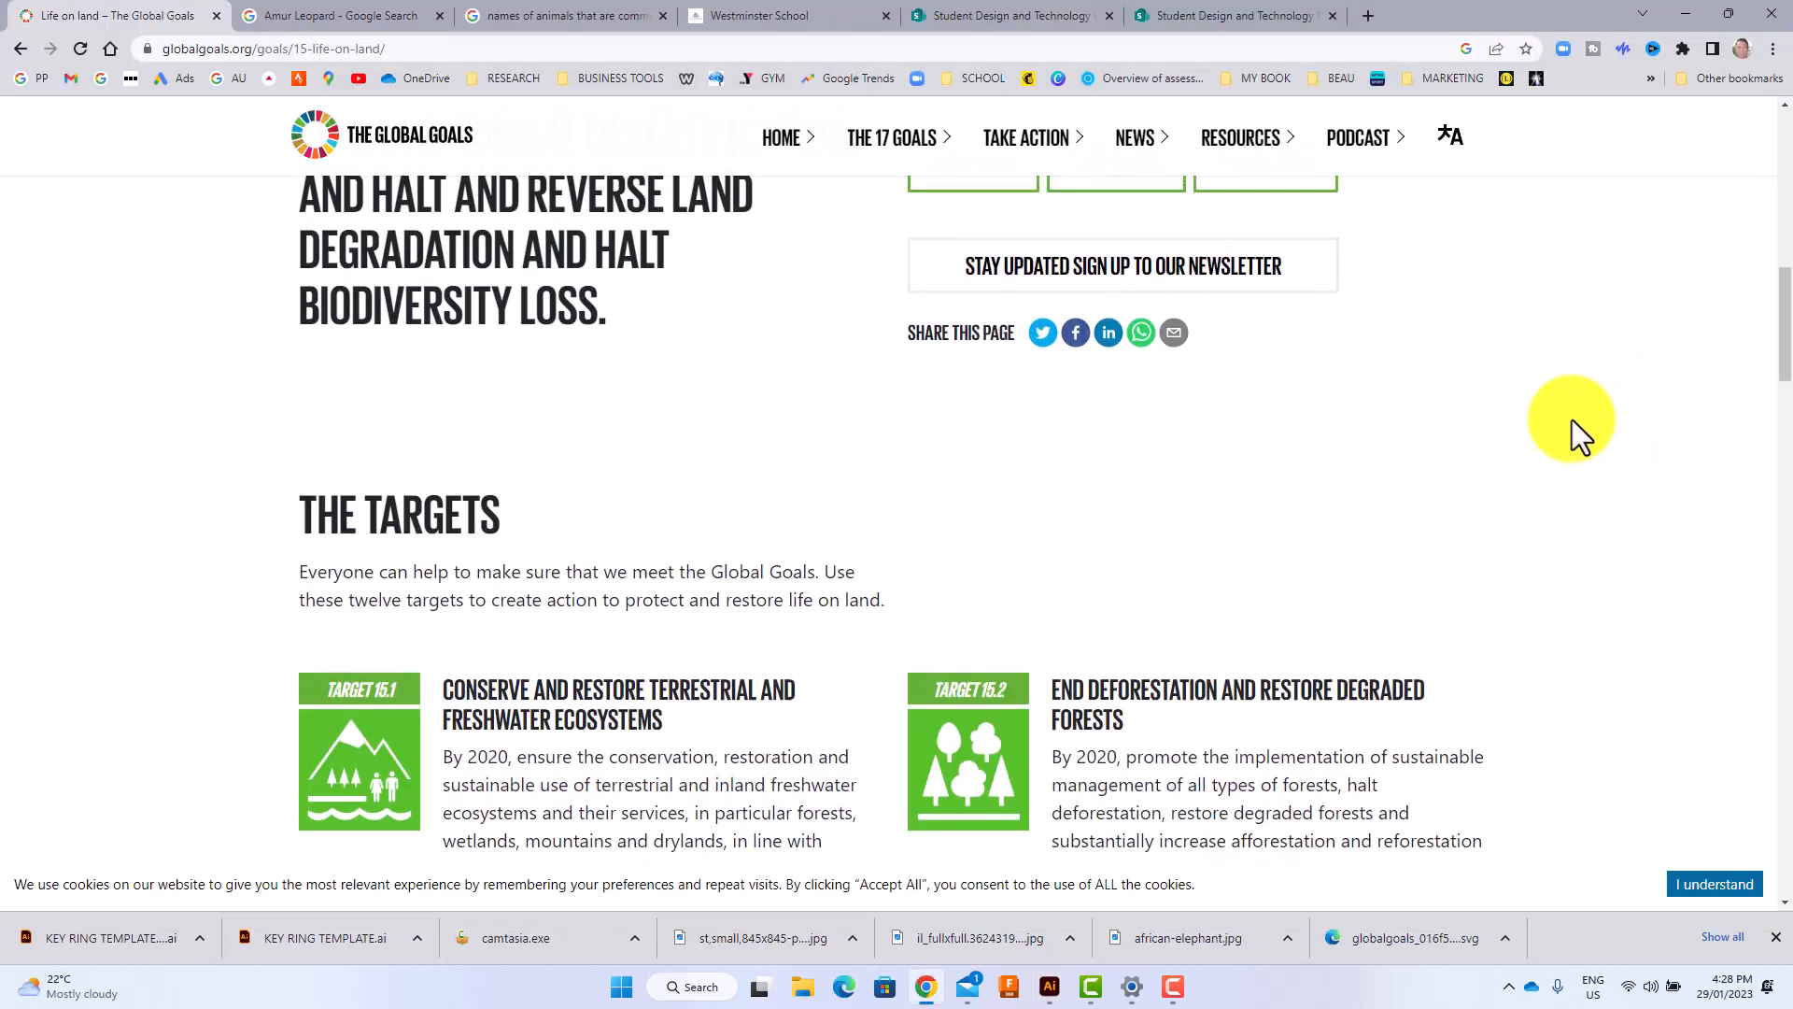
Switch to Chrome and read through the Global Goals page on Life on Land, including its description and targets.
scroll(1572, 420, up, 3)
scroll(1572, 423, up, 2)
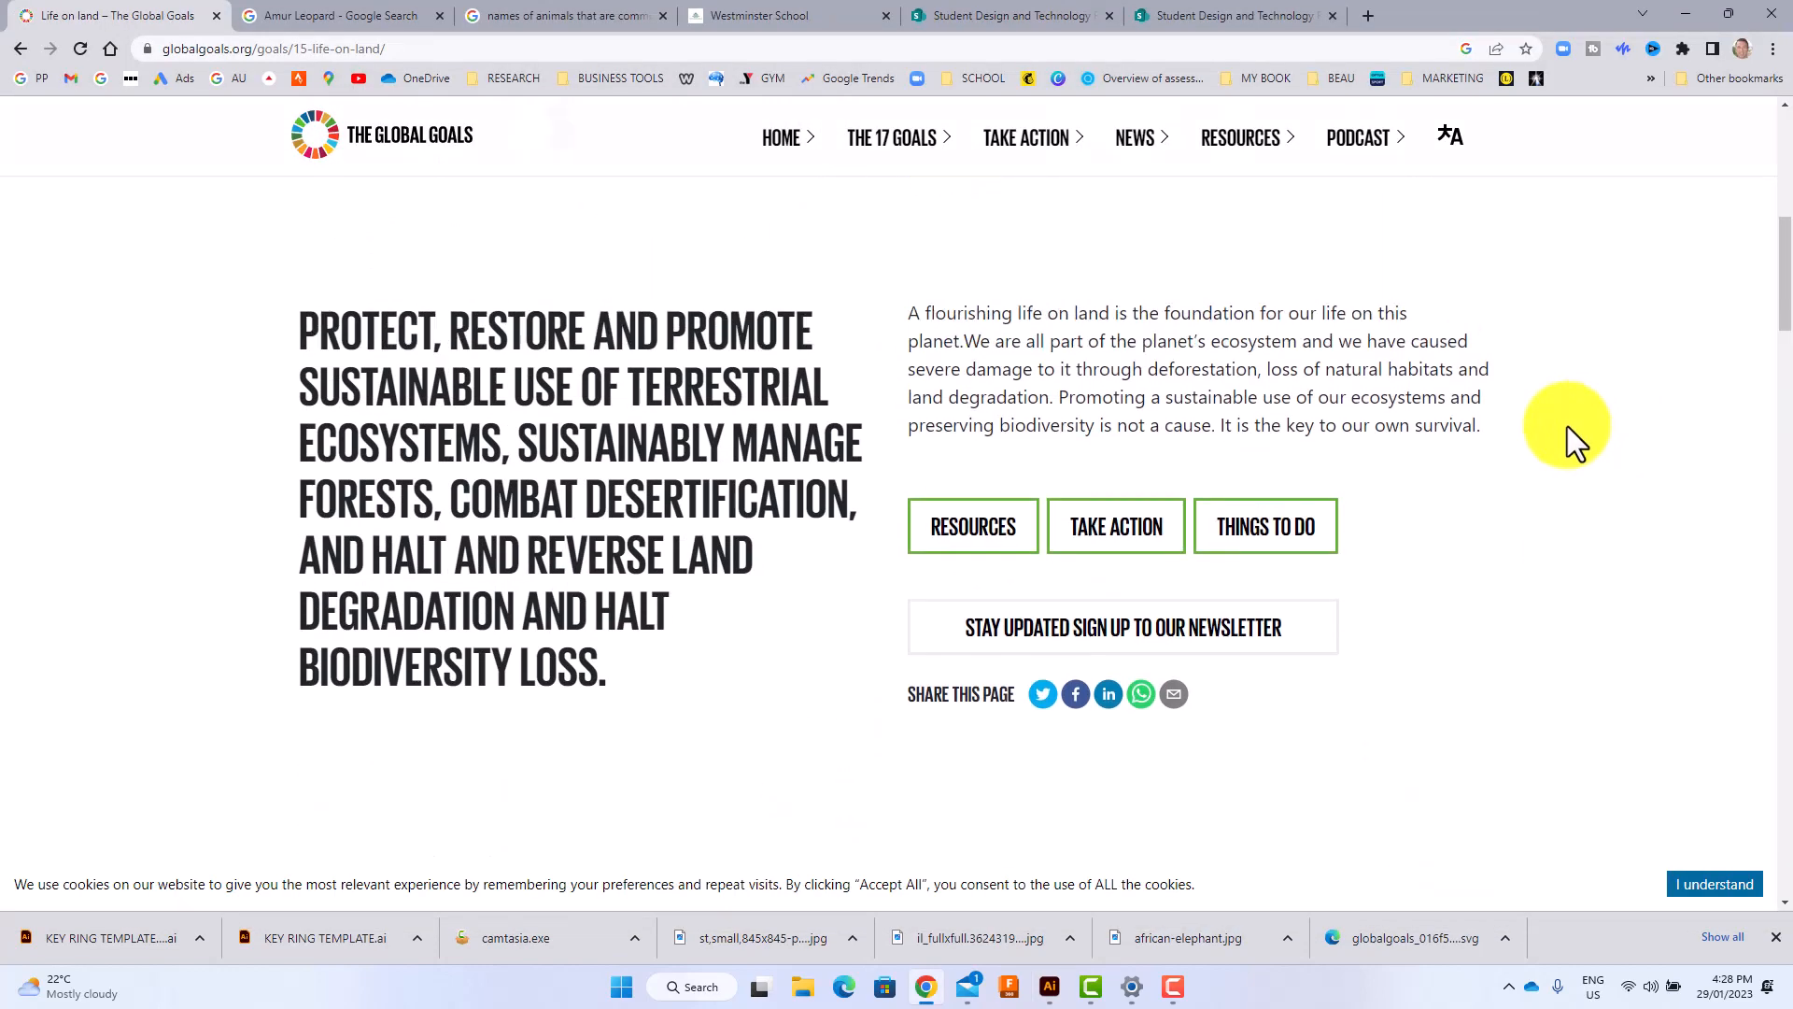
scroll(1573, 429, up, 6)
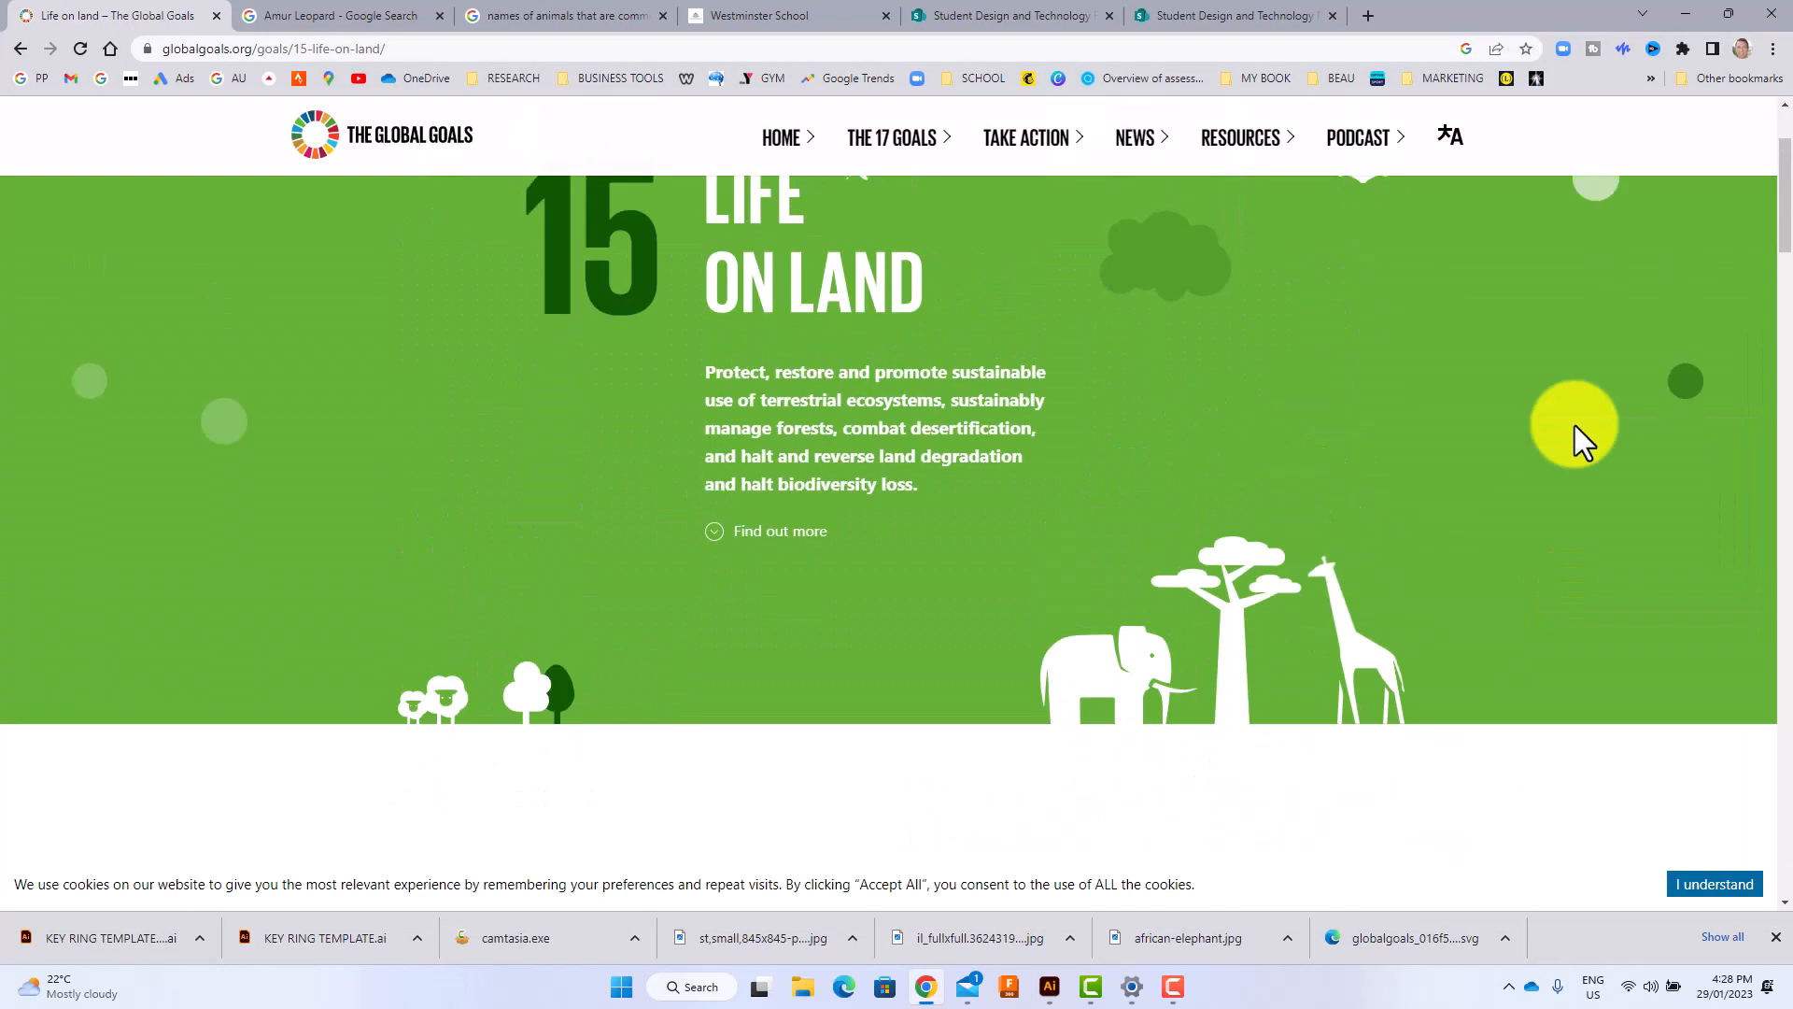
scroll(1572, 422, down, 14)
scroll(1573, 412, down, 2)
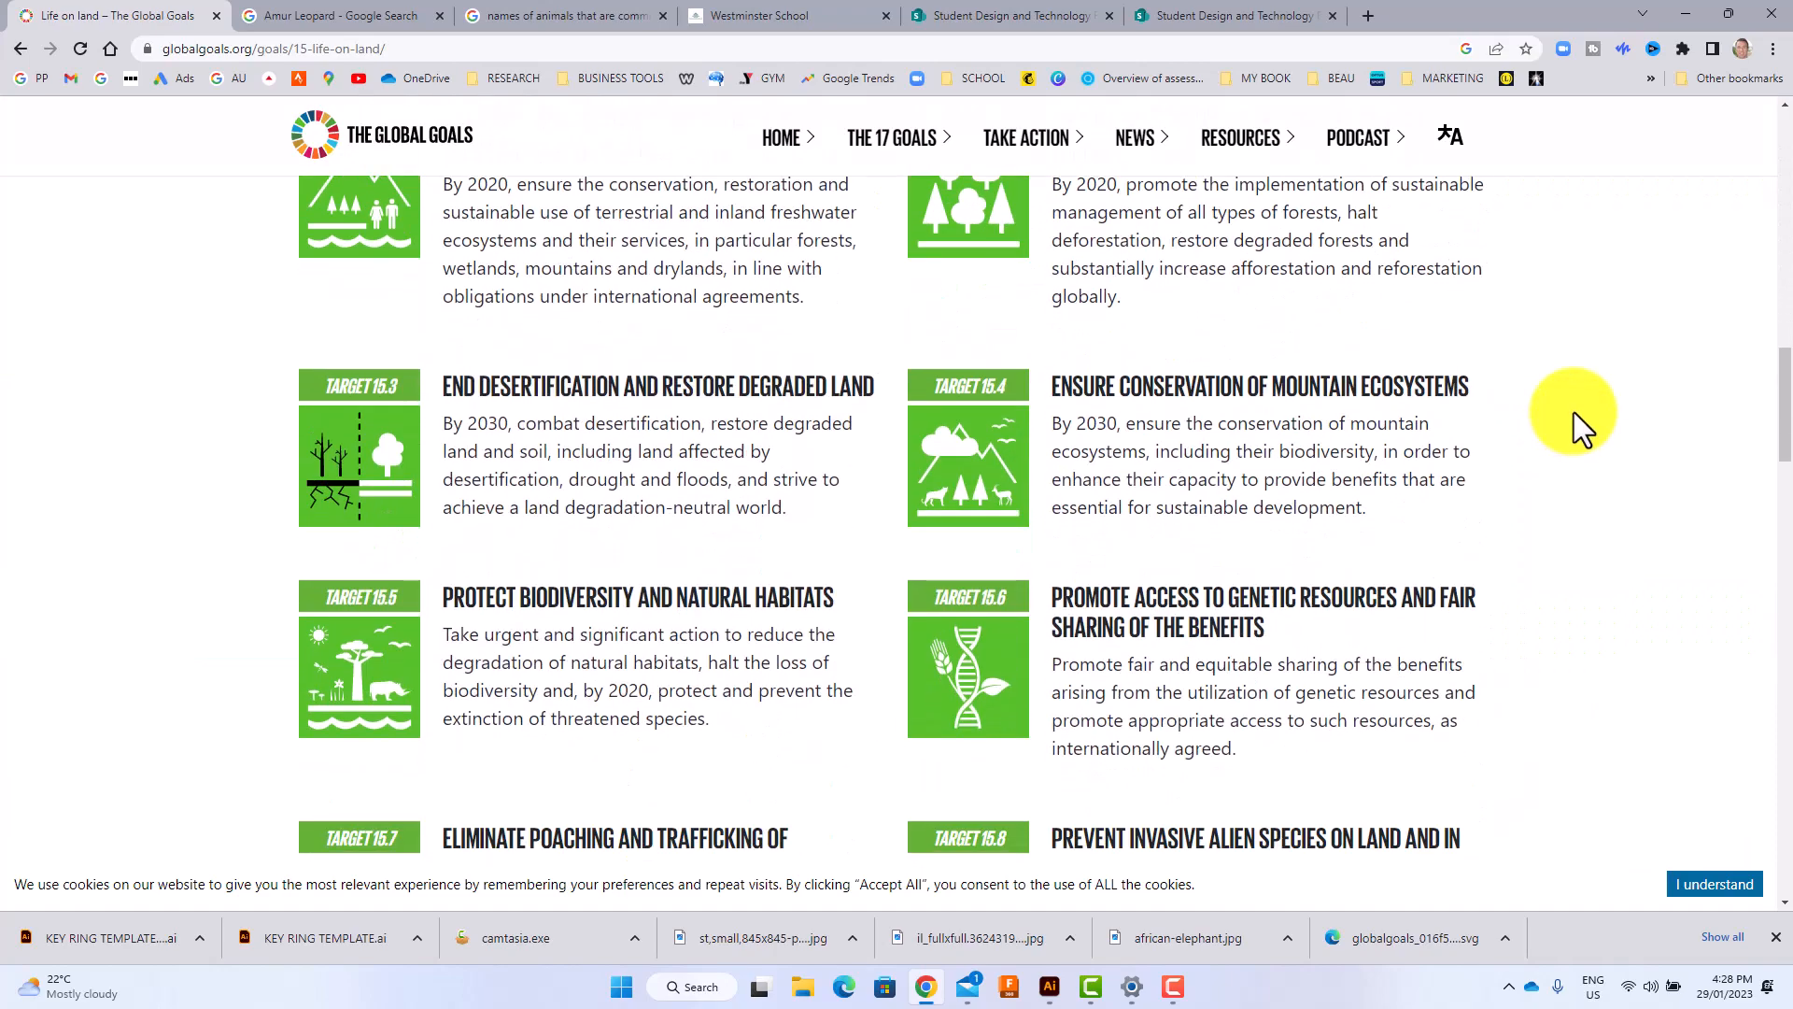
scroll(1573, 412, up, 3)
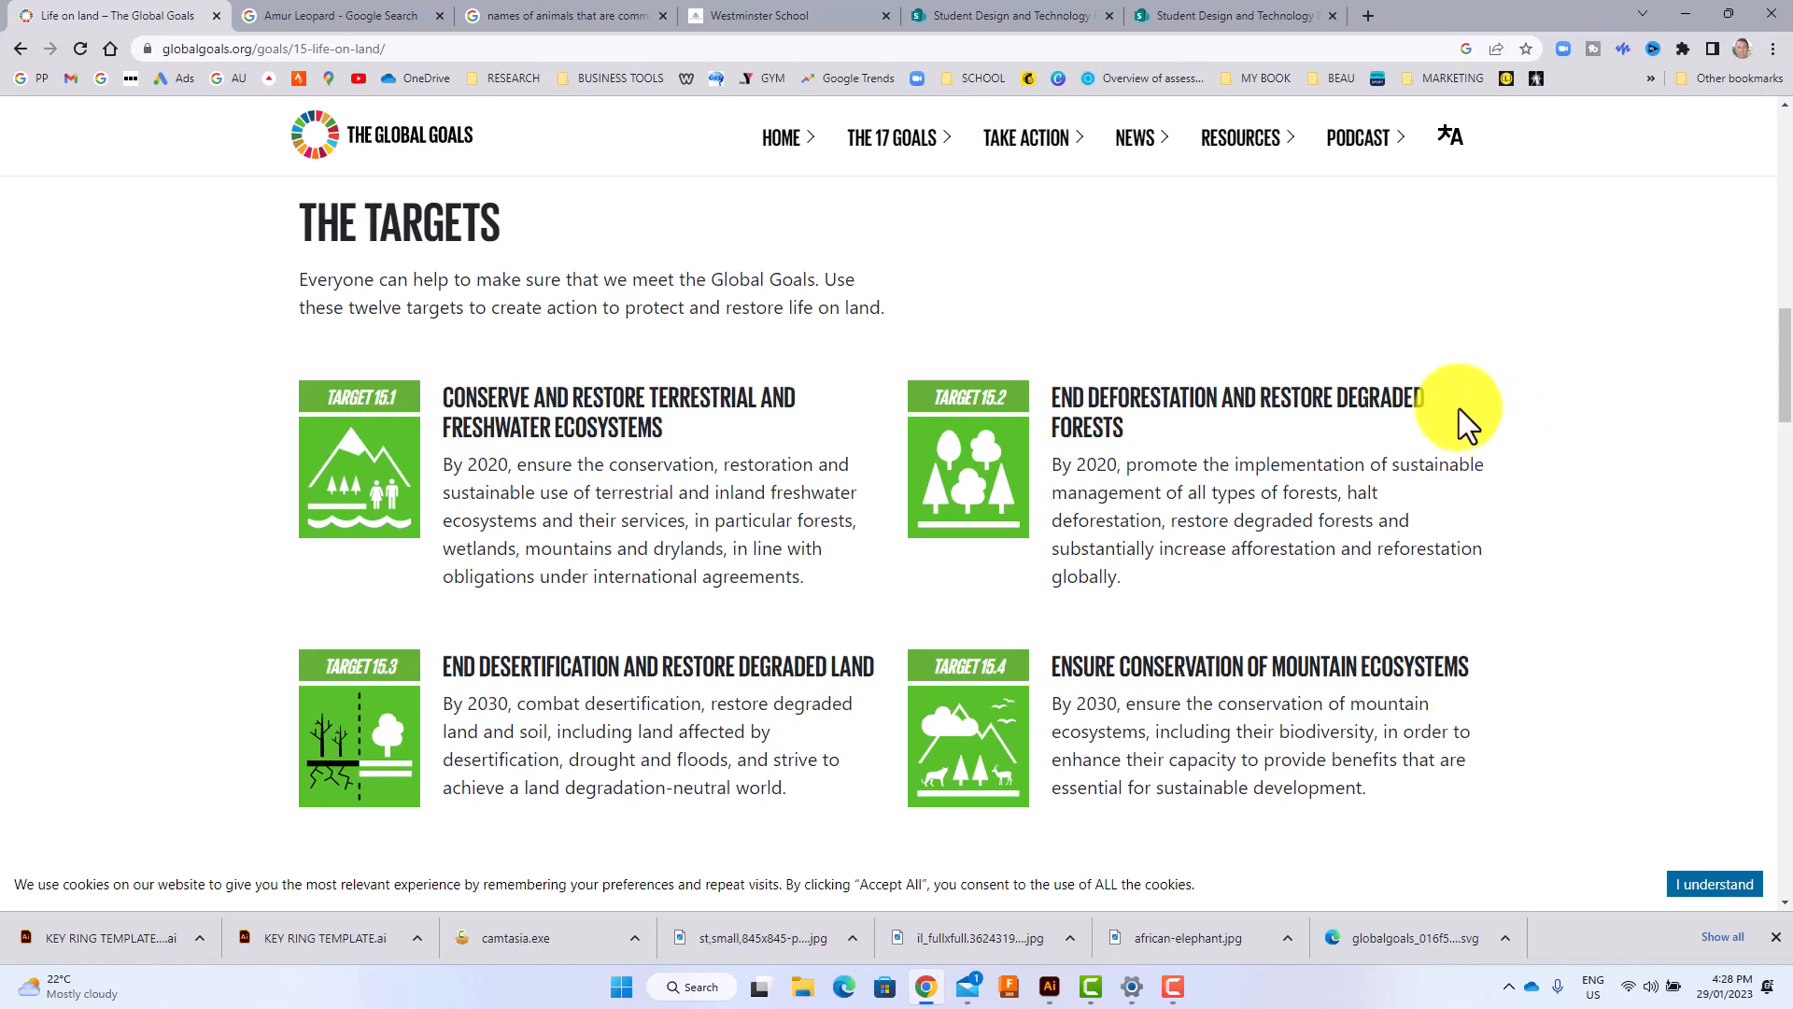
scroll(1462, 401, down, 6)
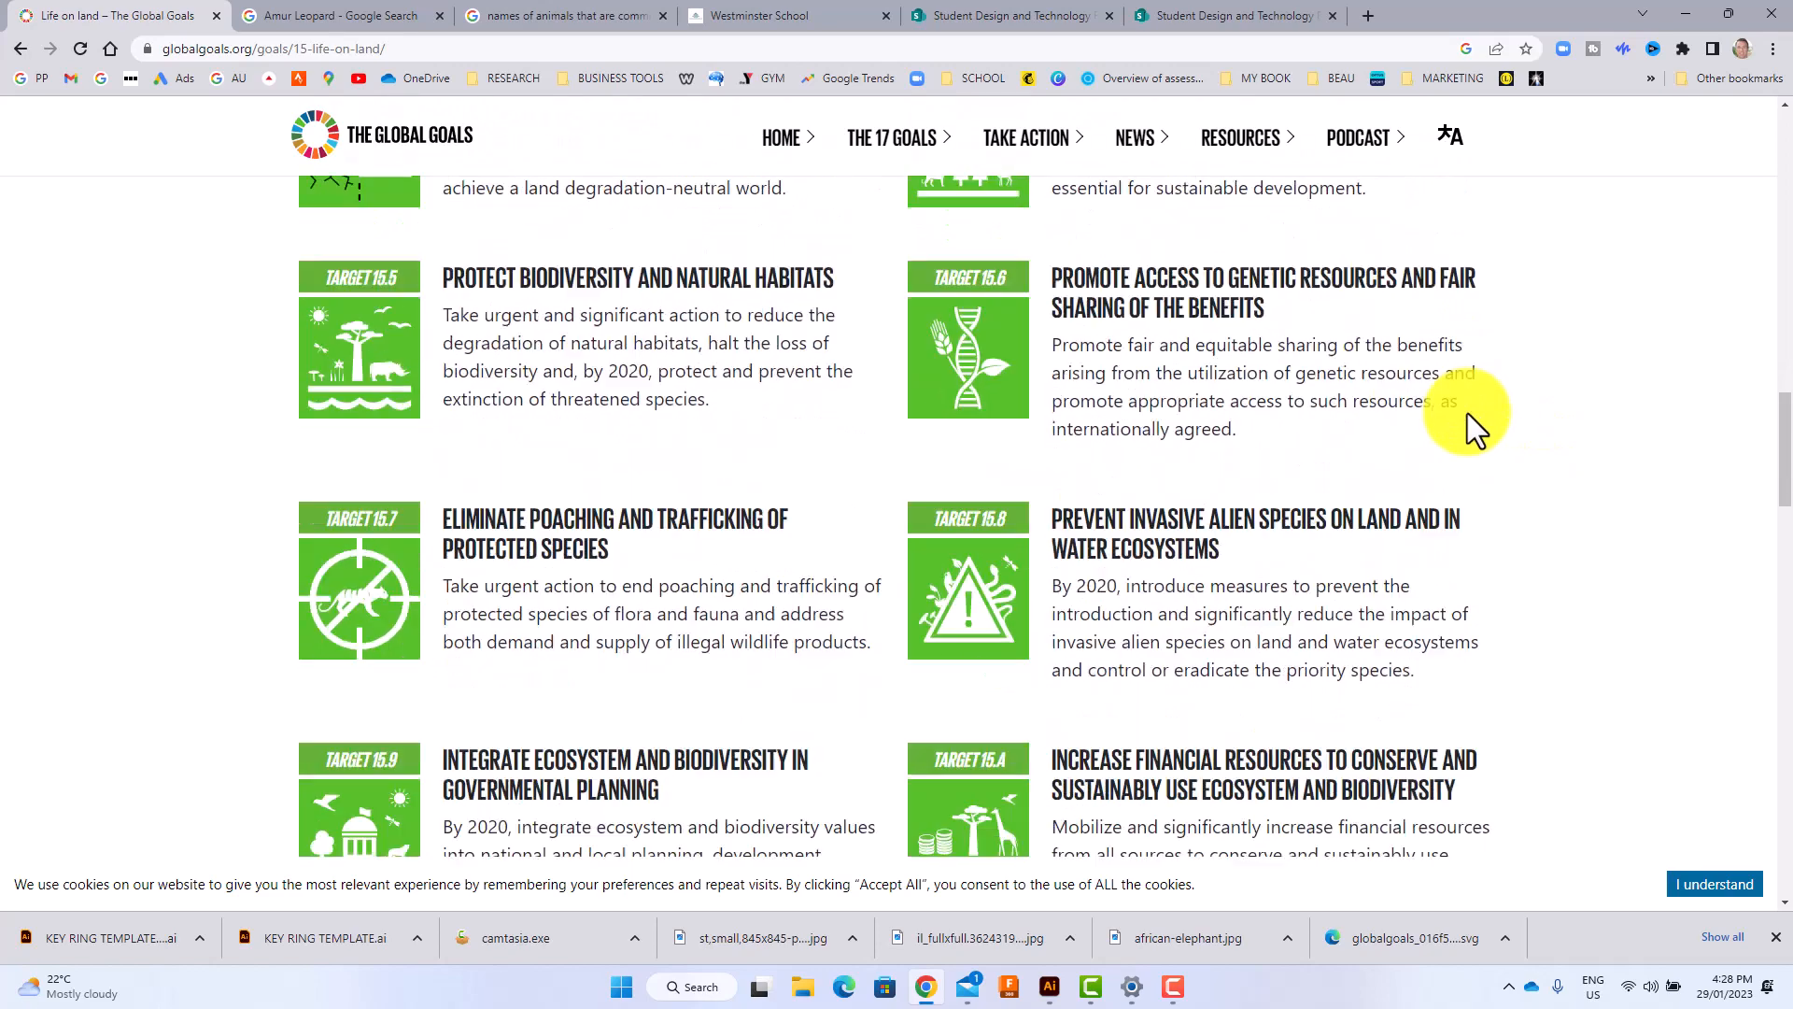
scroll(1466, 413, down, 5)
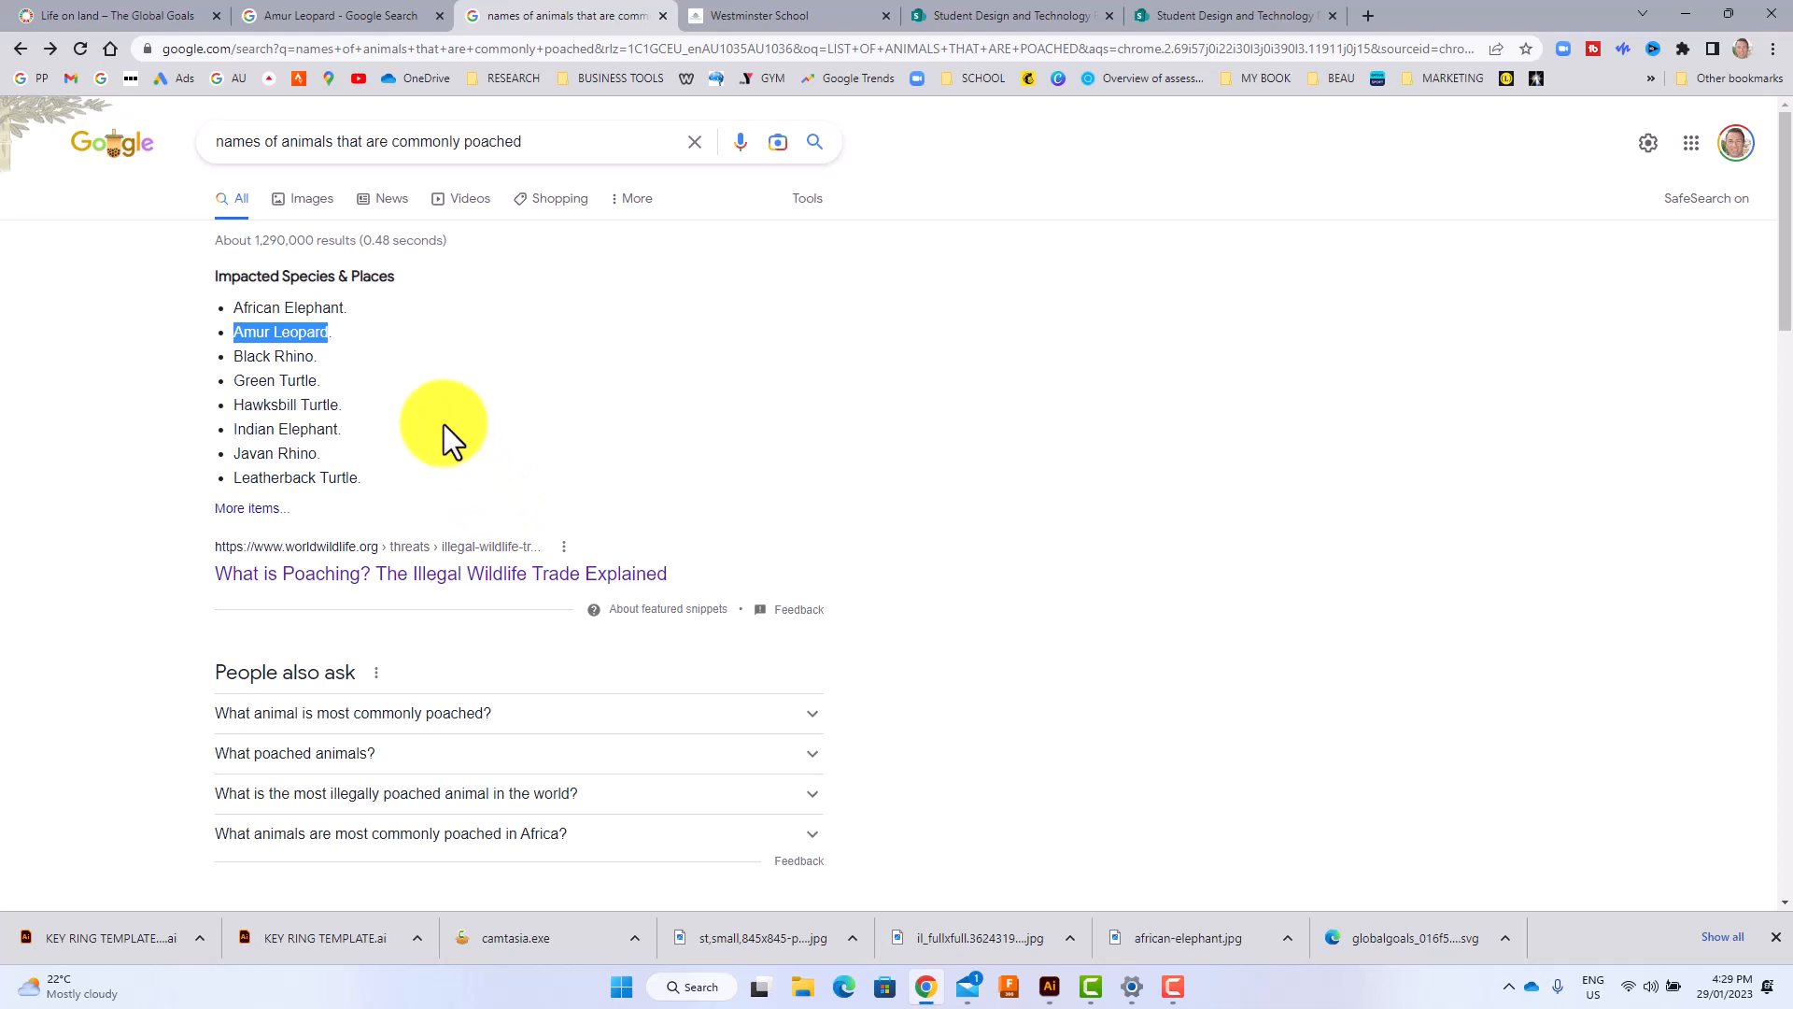
Copy "African Elephant" from the list of commonly poached animals and run a Google image search for it.
click(394, 351)
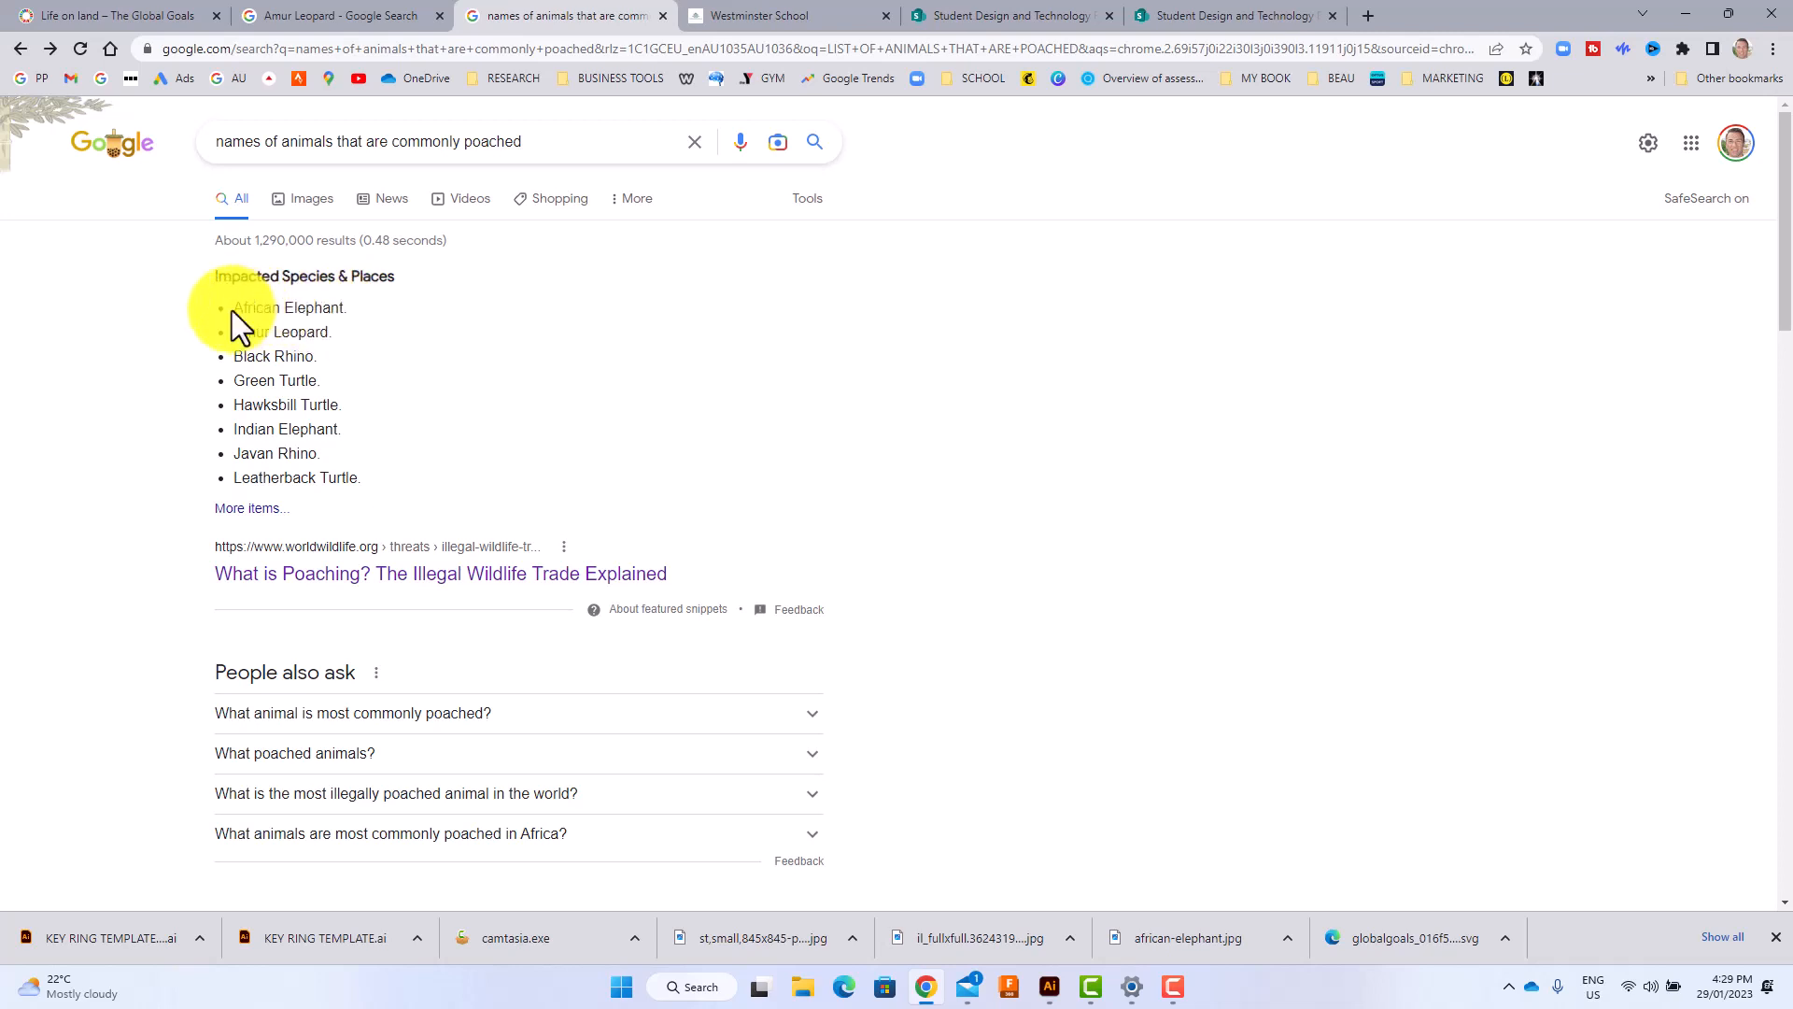
drag(234, 310, 374, 310)
key(ctrl+c)
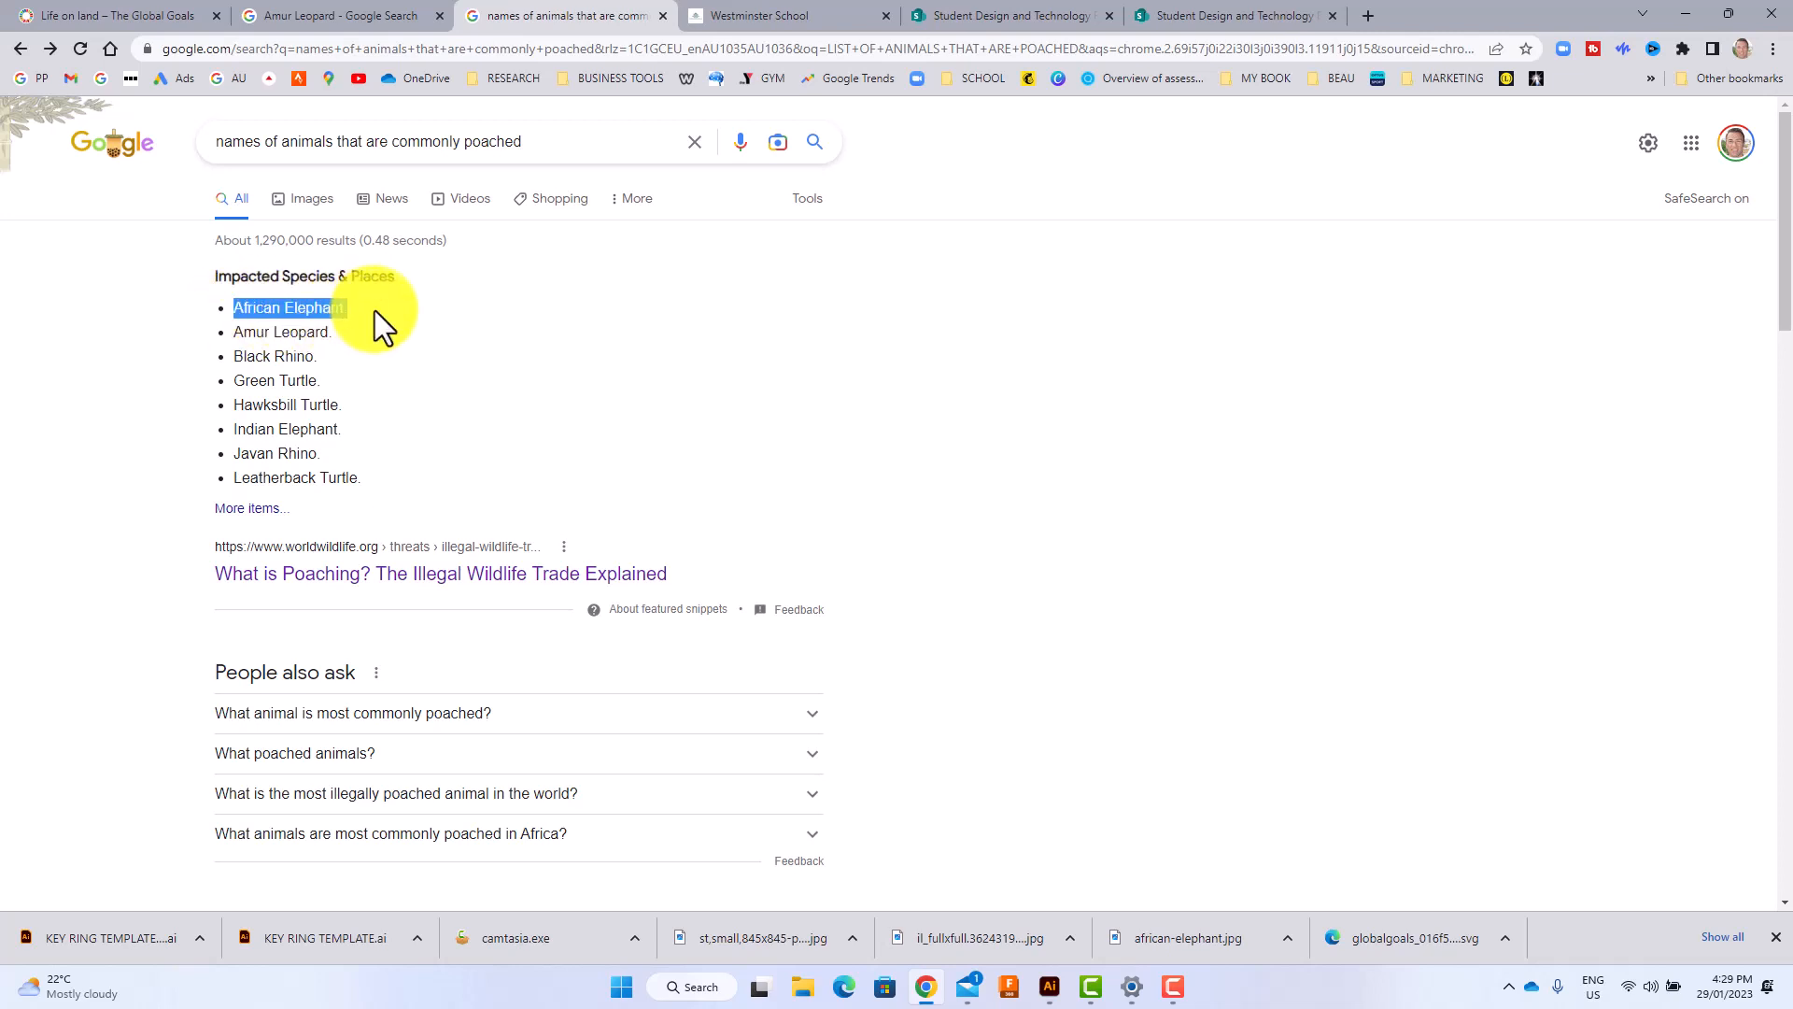
click(299, 16)
drag(328, 137, 119, 119)
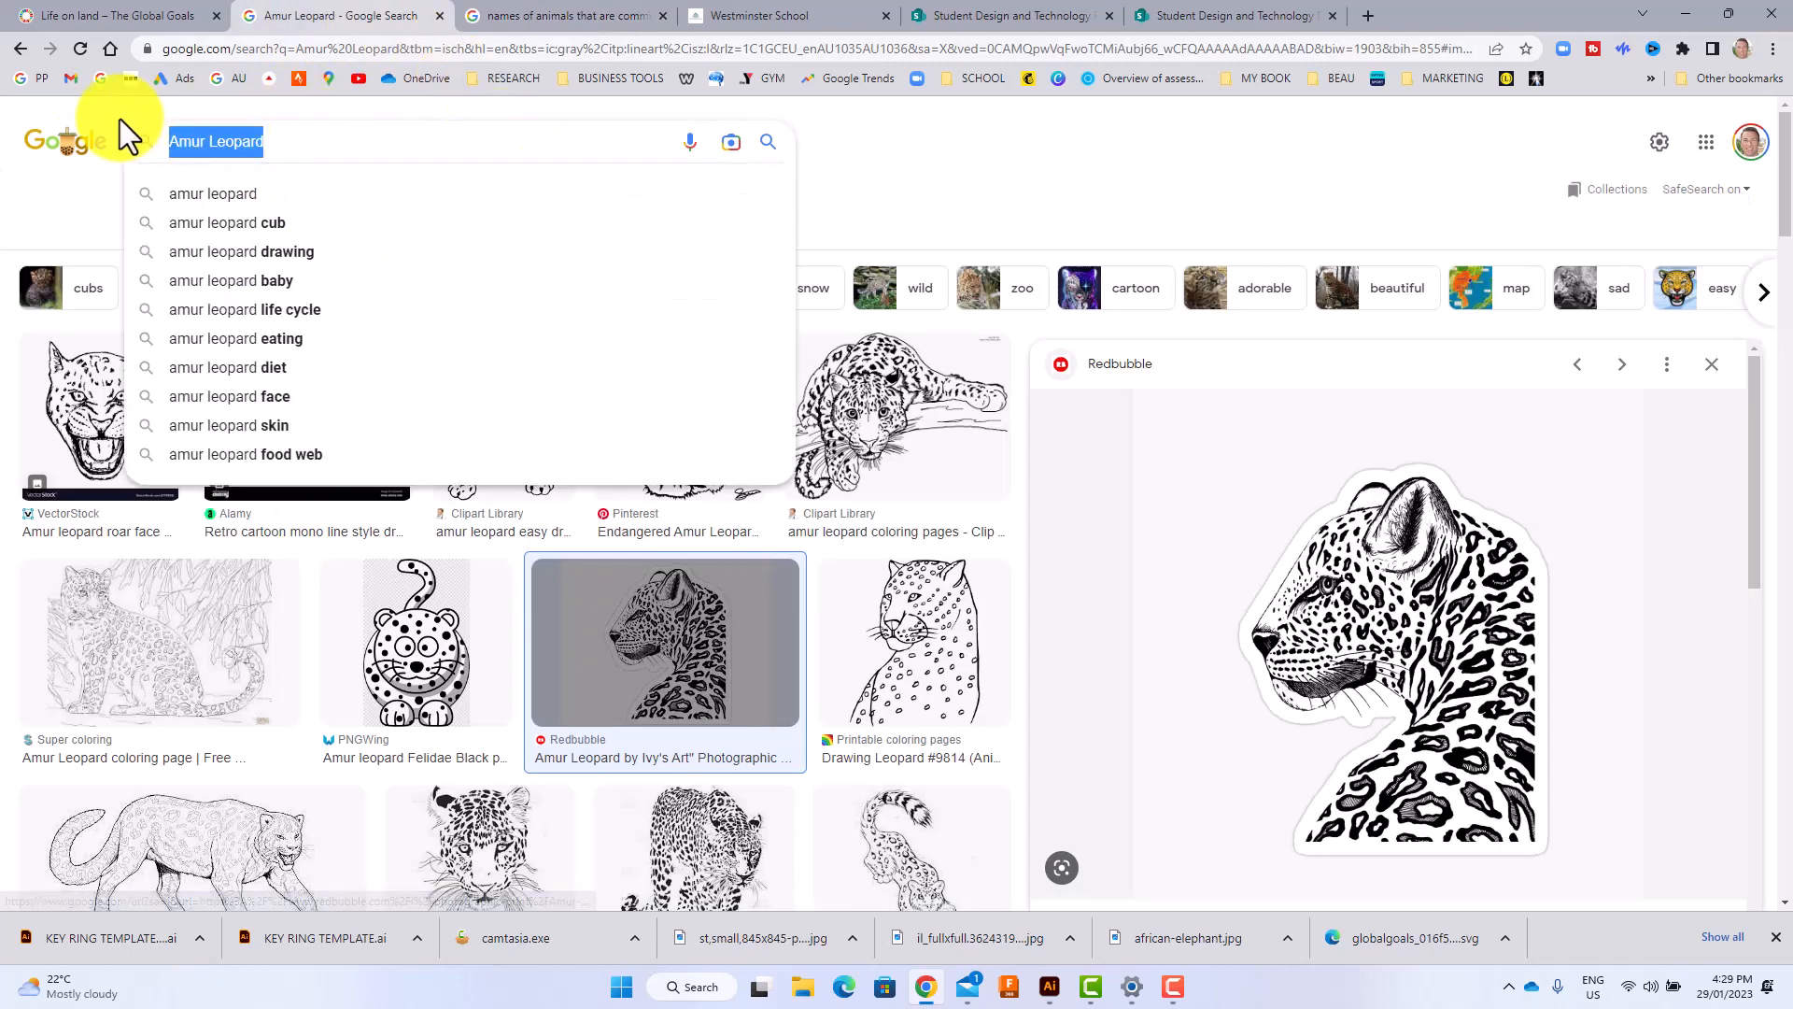
key(Return)
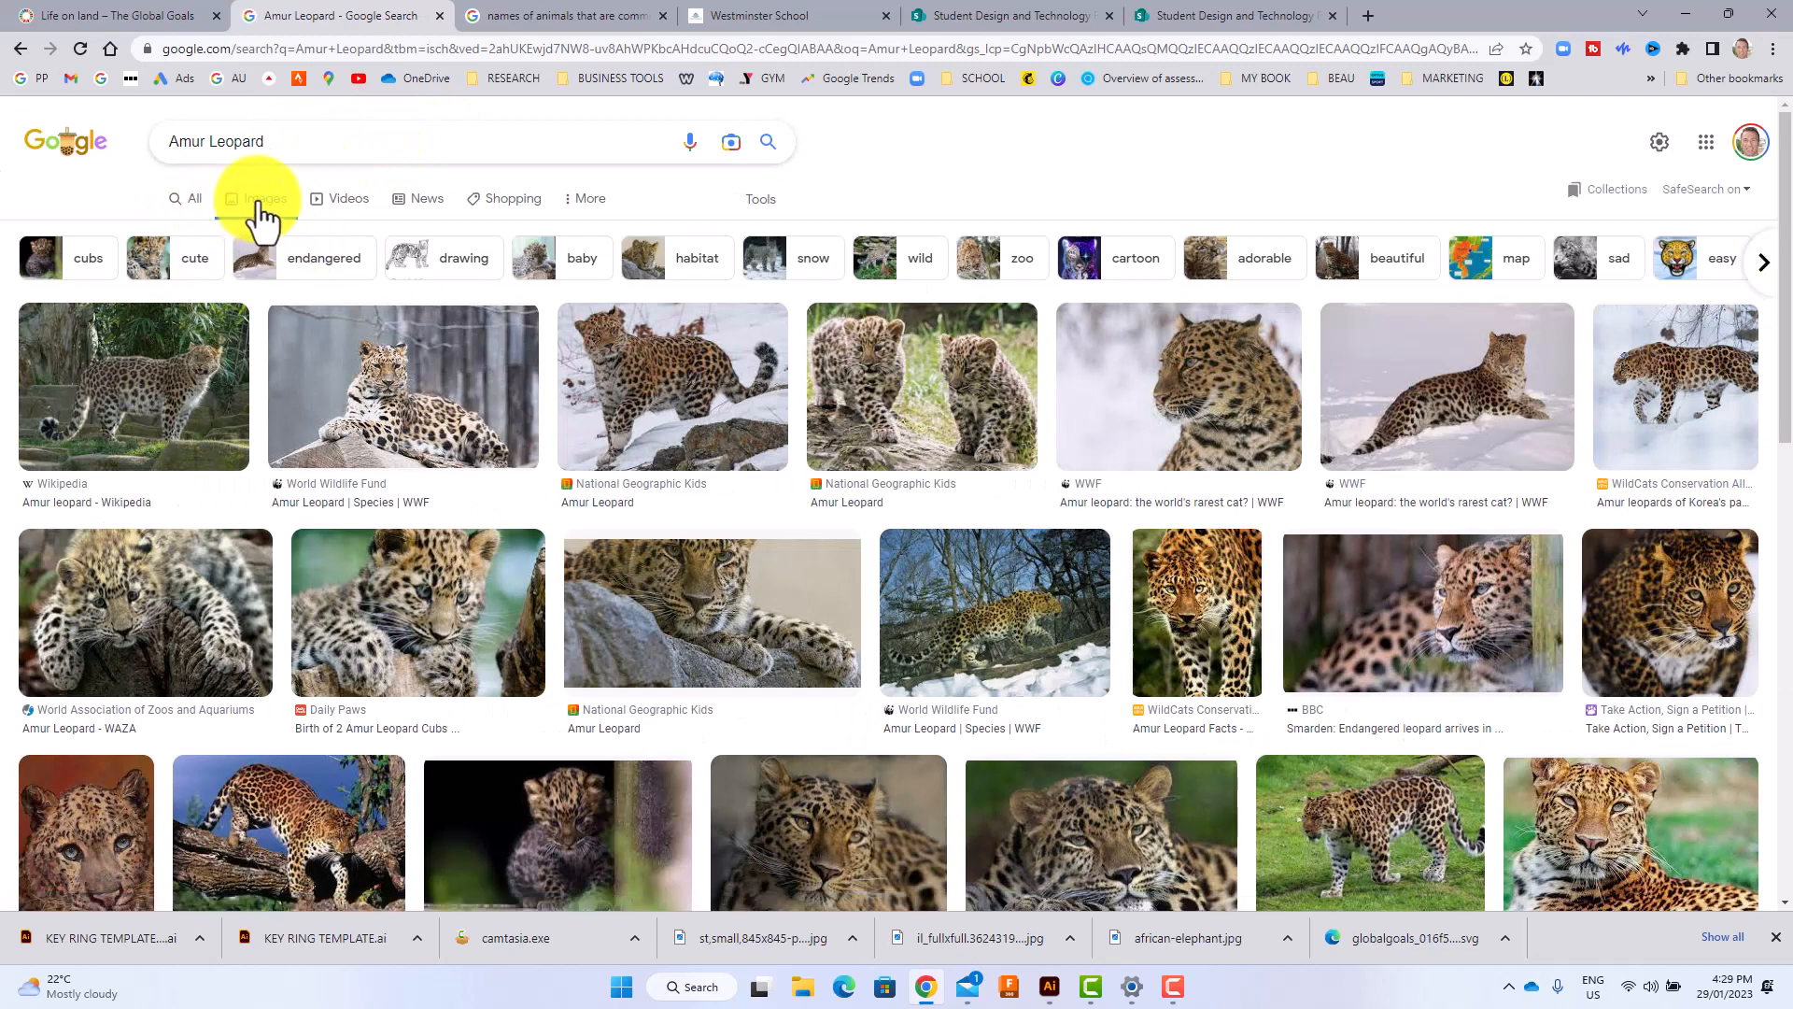
drag(300, 152, 131, 137)
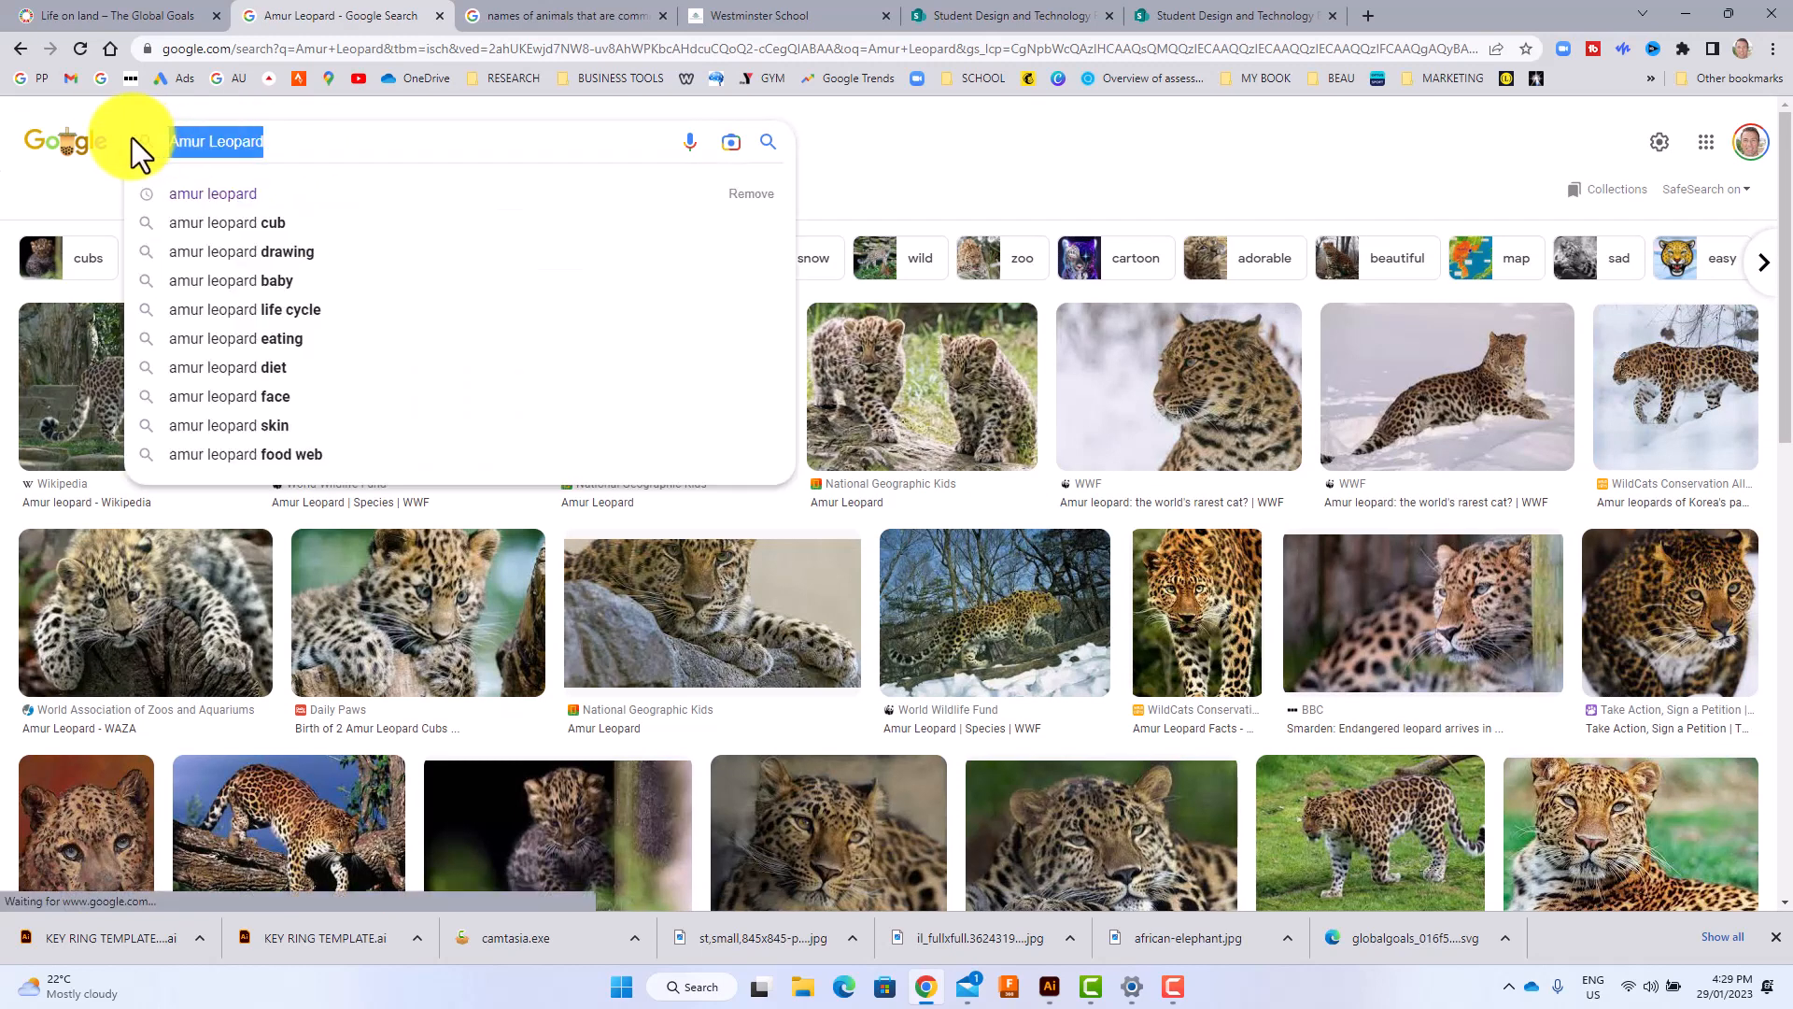
key(ctrl+v)
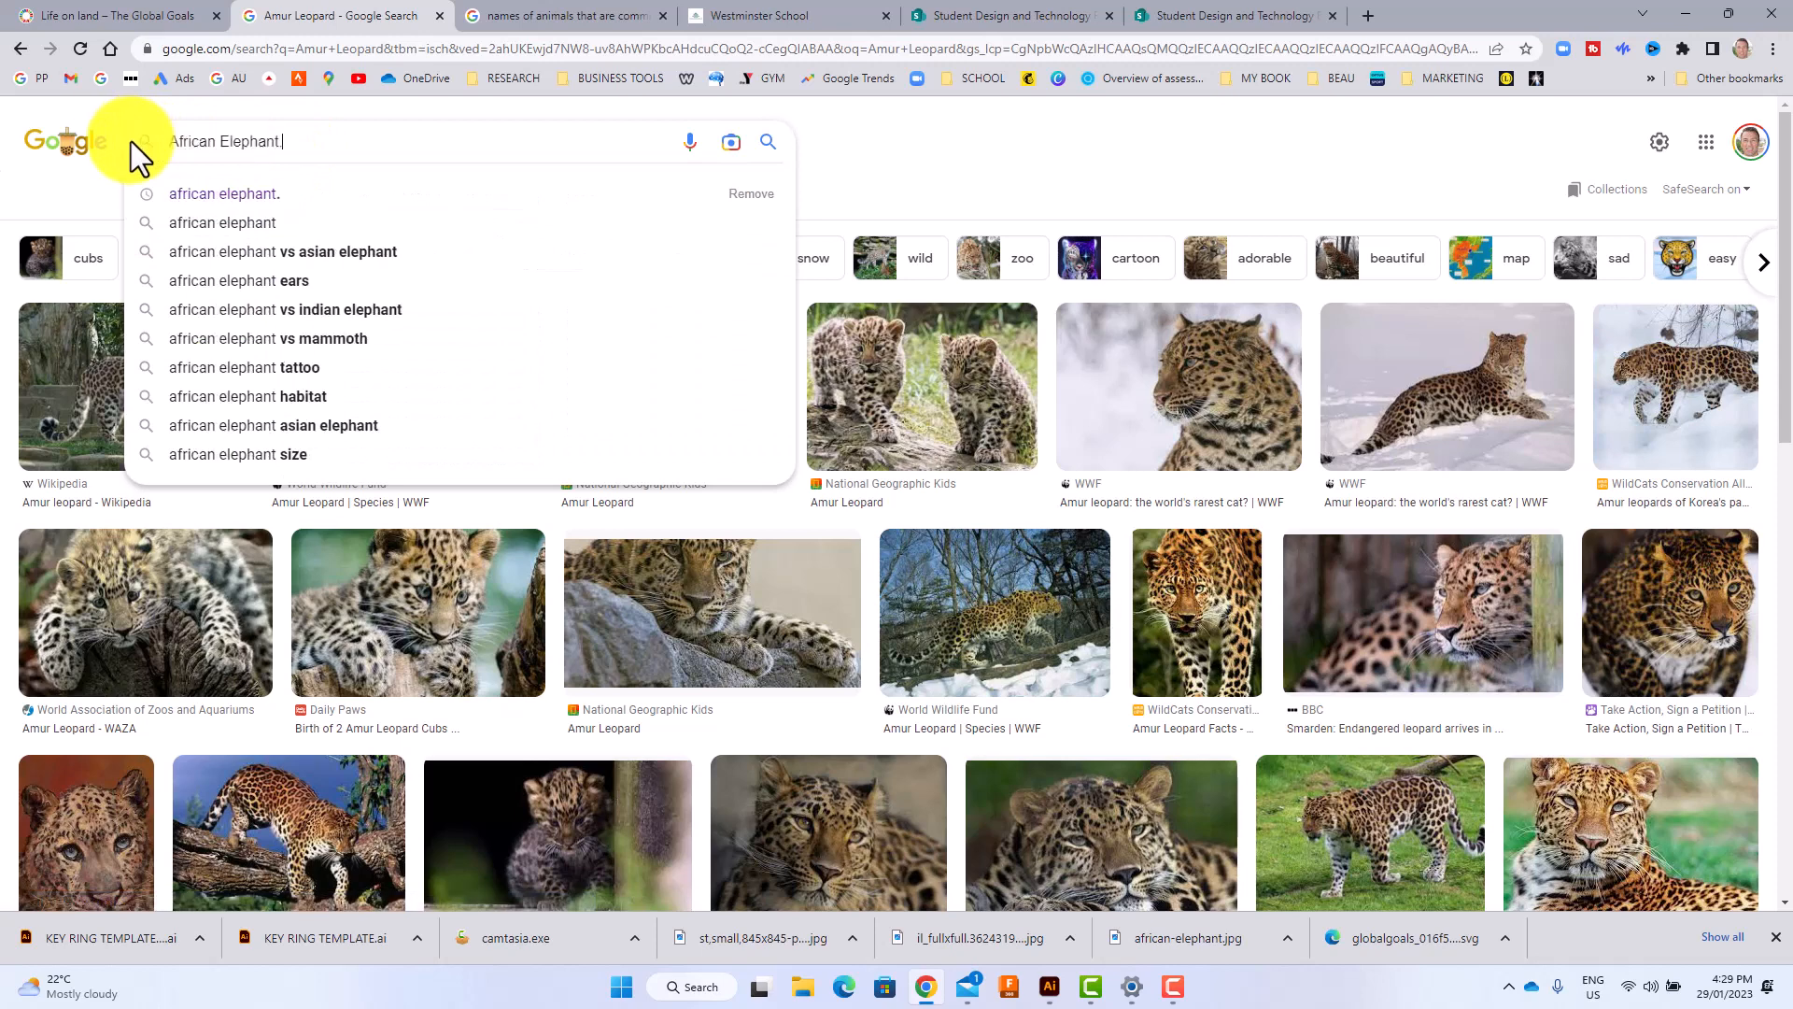
key(Return)
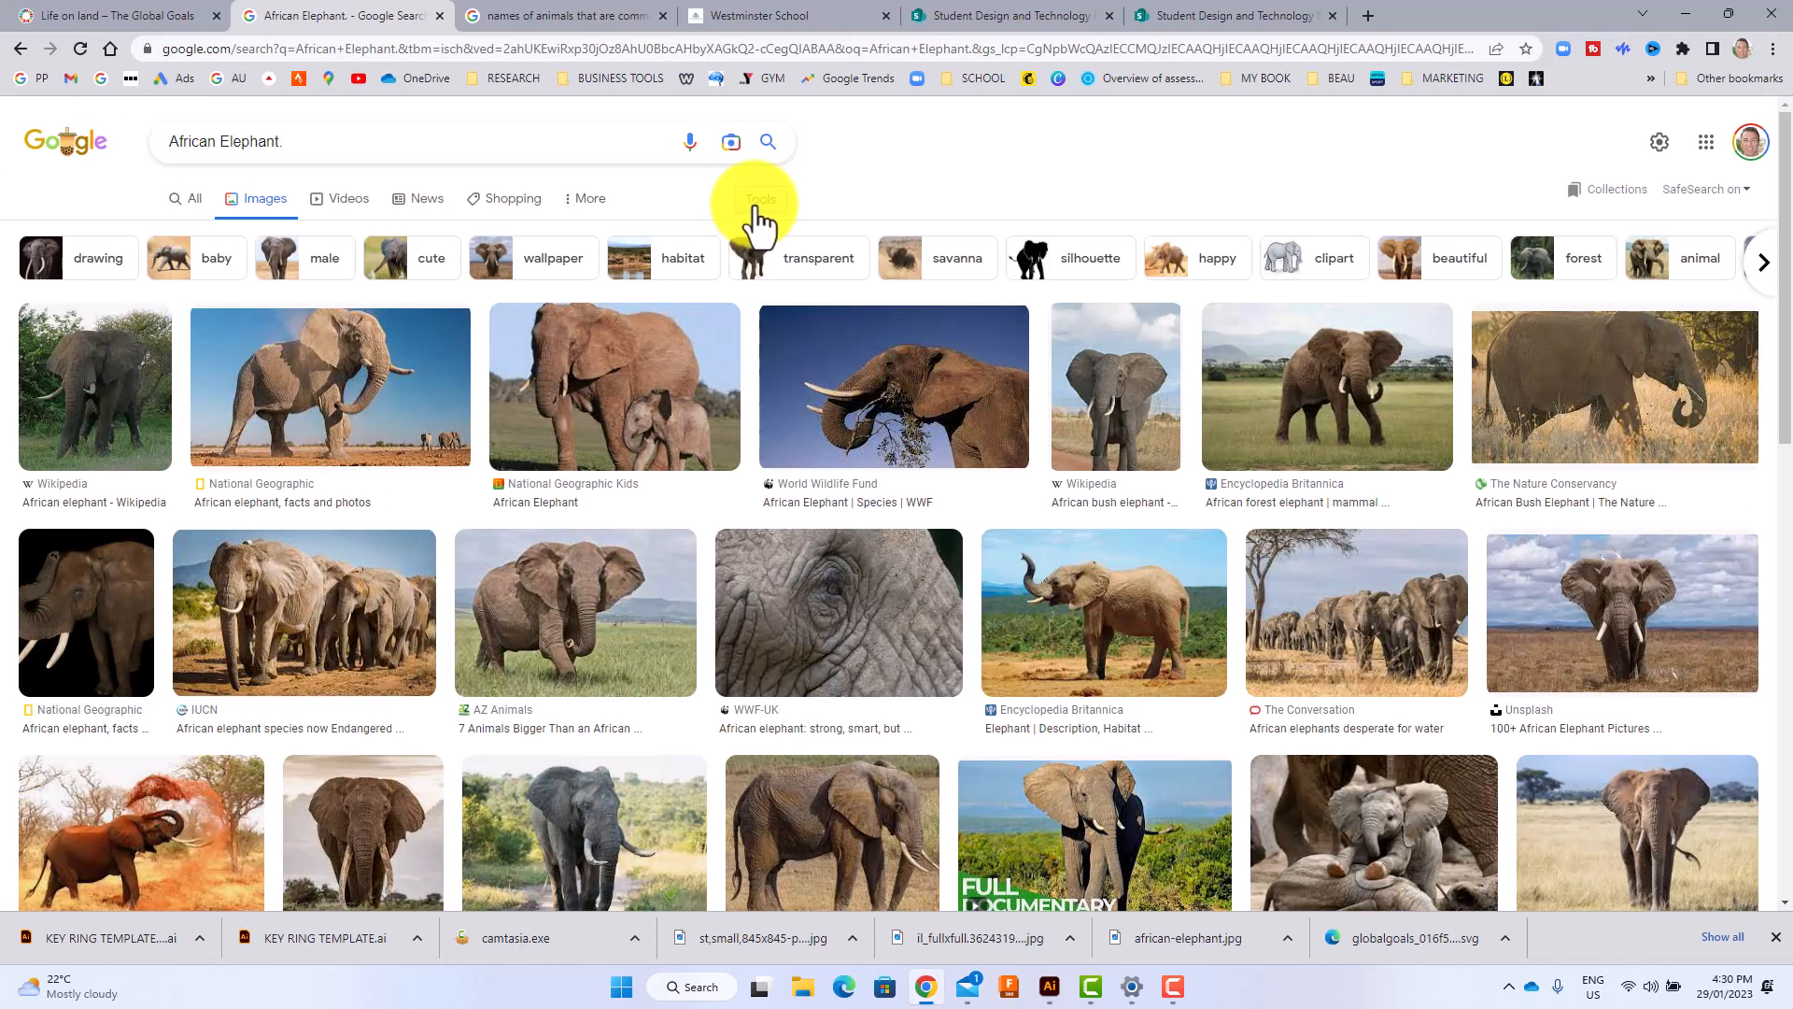
Filter the African Elephant image results to large, black and white clip art and browse them.
click(758, 201)
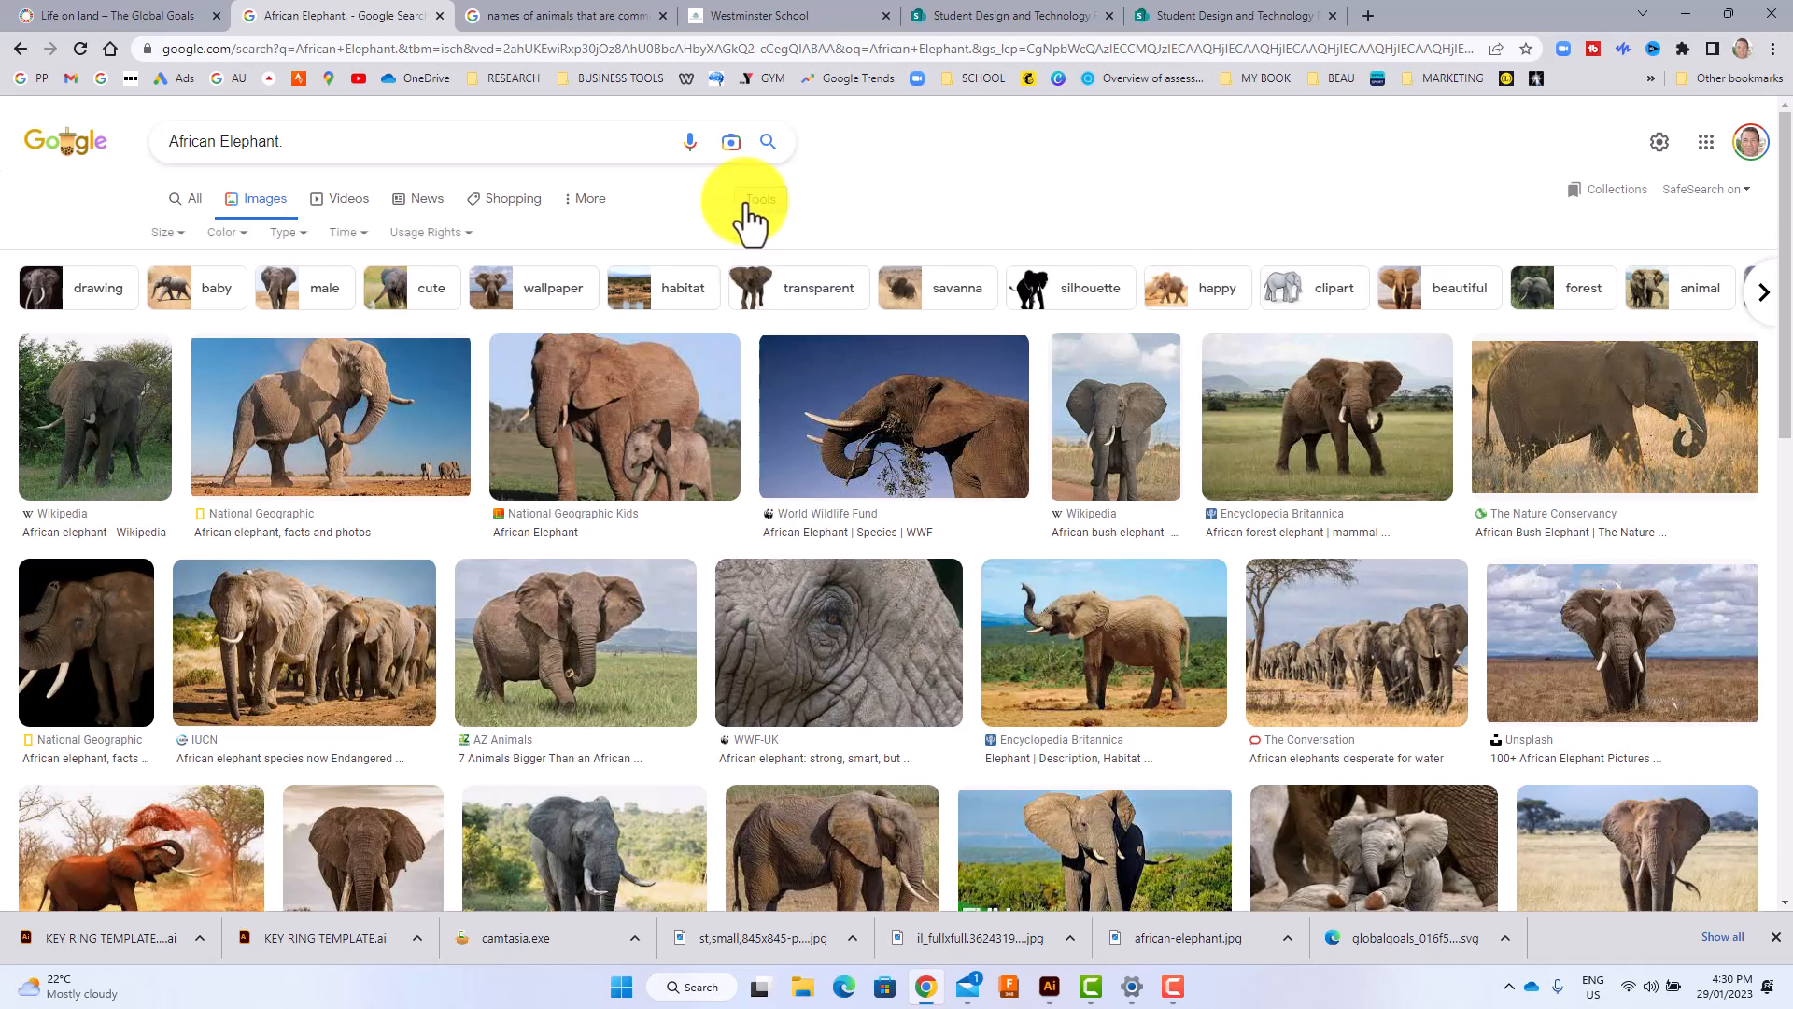
click(233, 234)
click(240, 297)
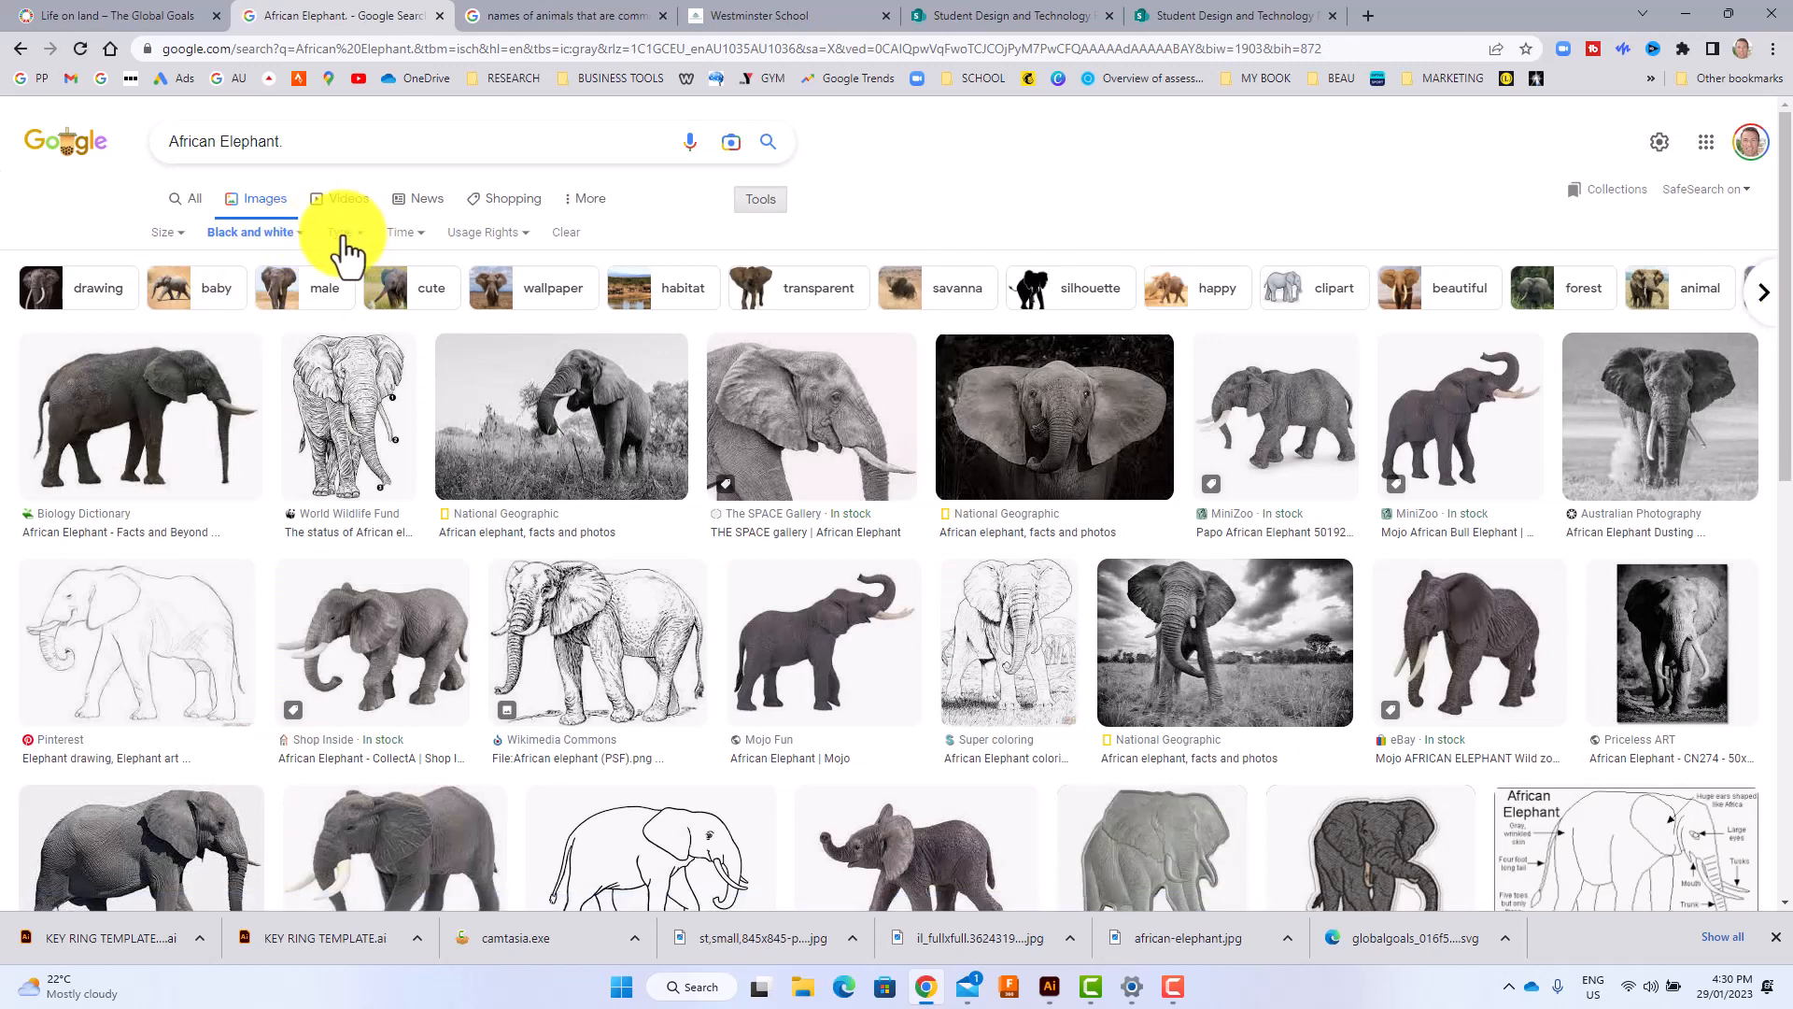
click(342, 236)
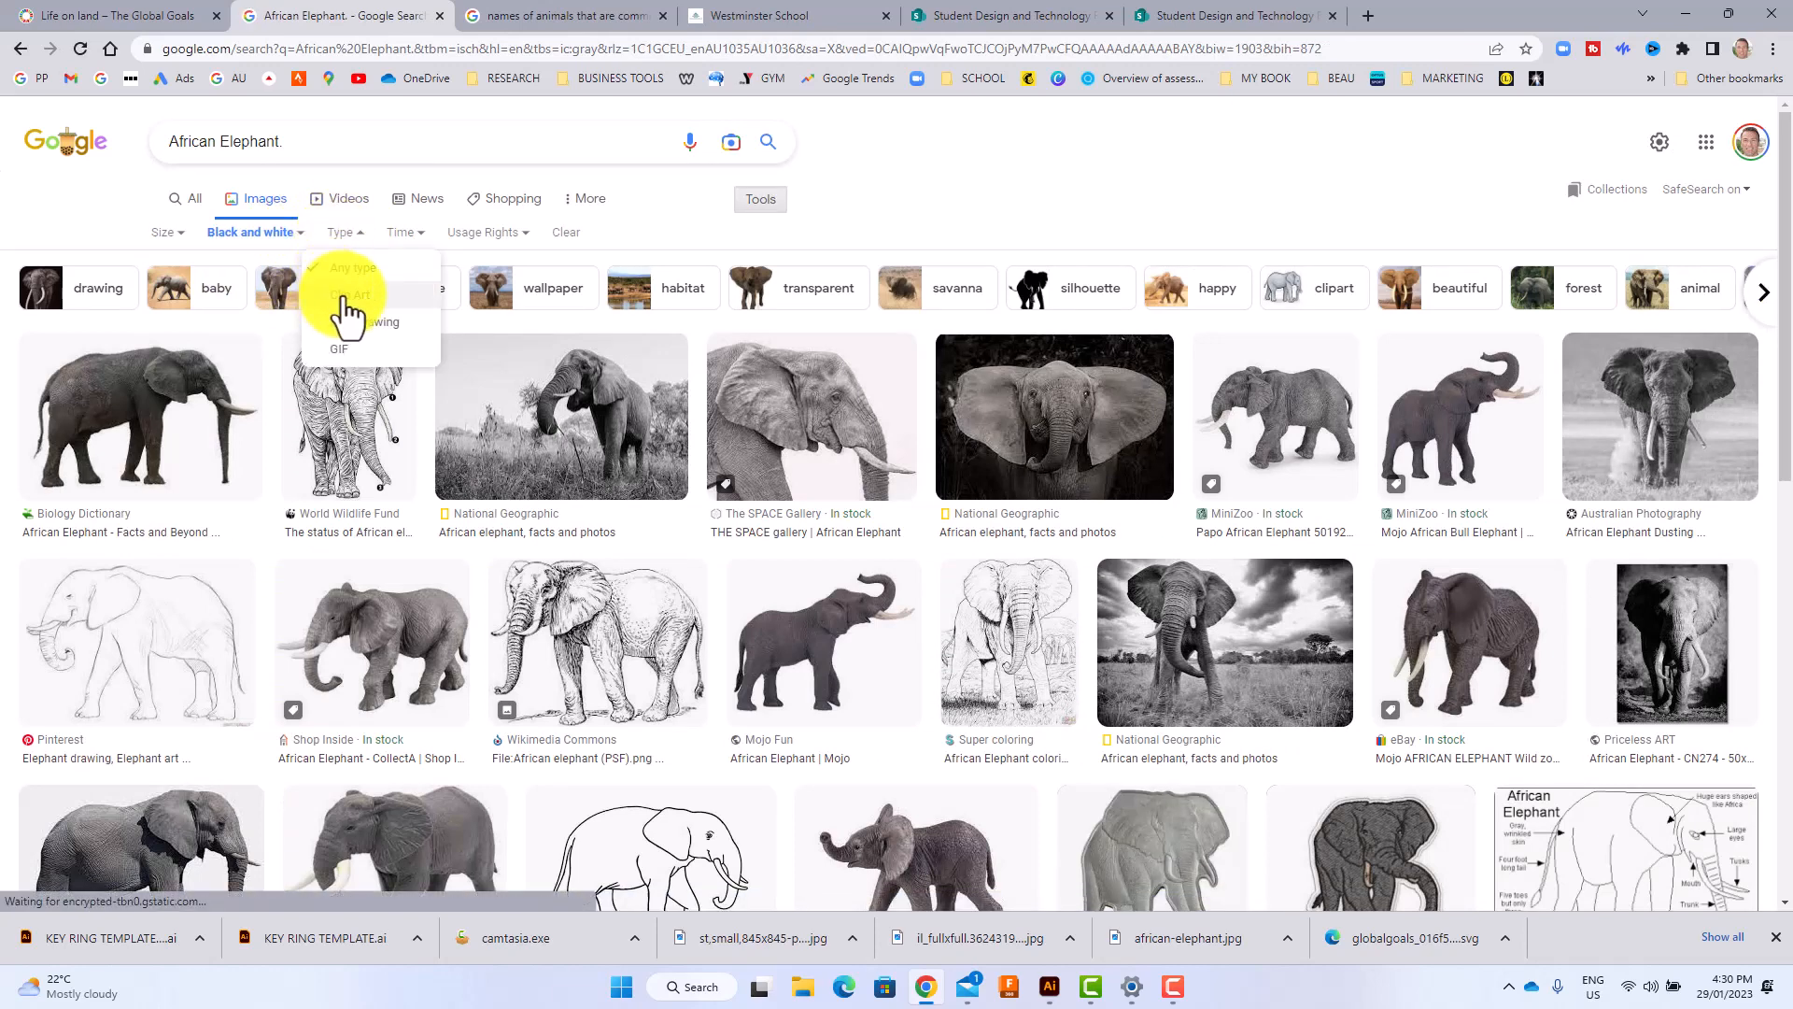
click(345, 297)
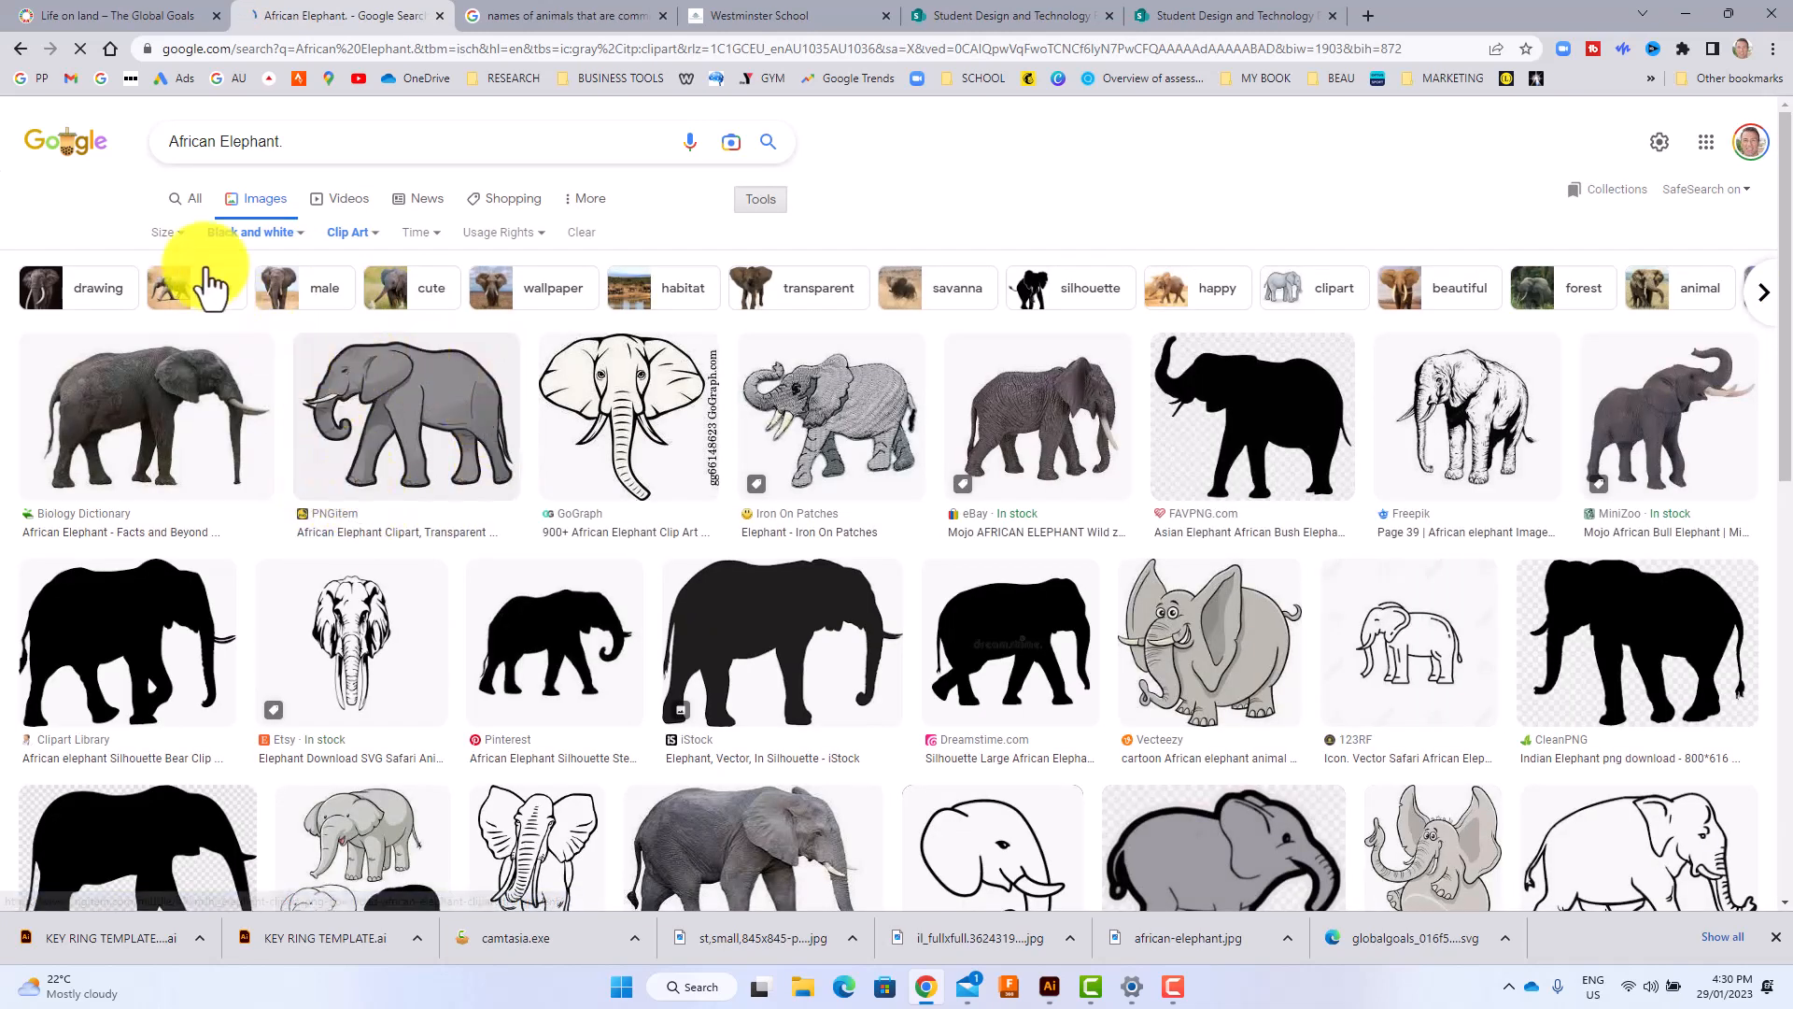
click(174, 233)
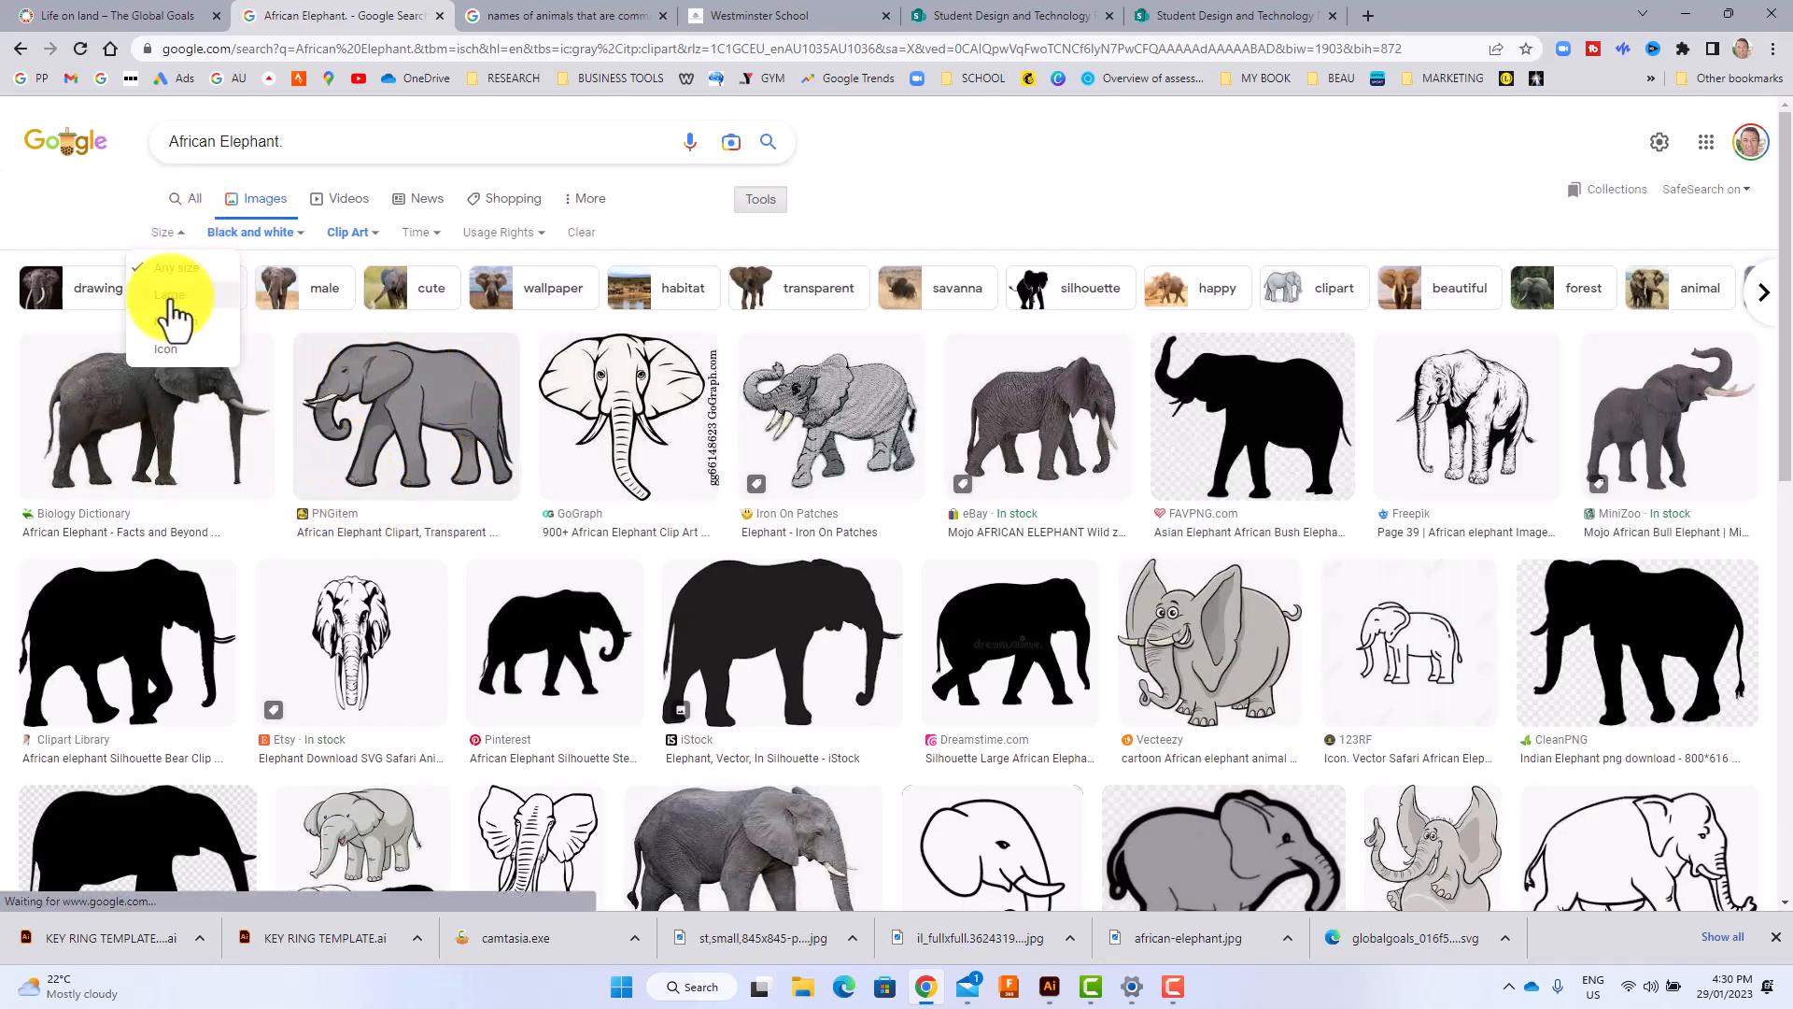
click(170, 297)
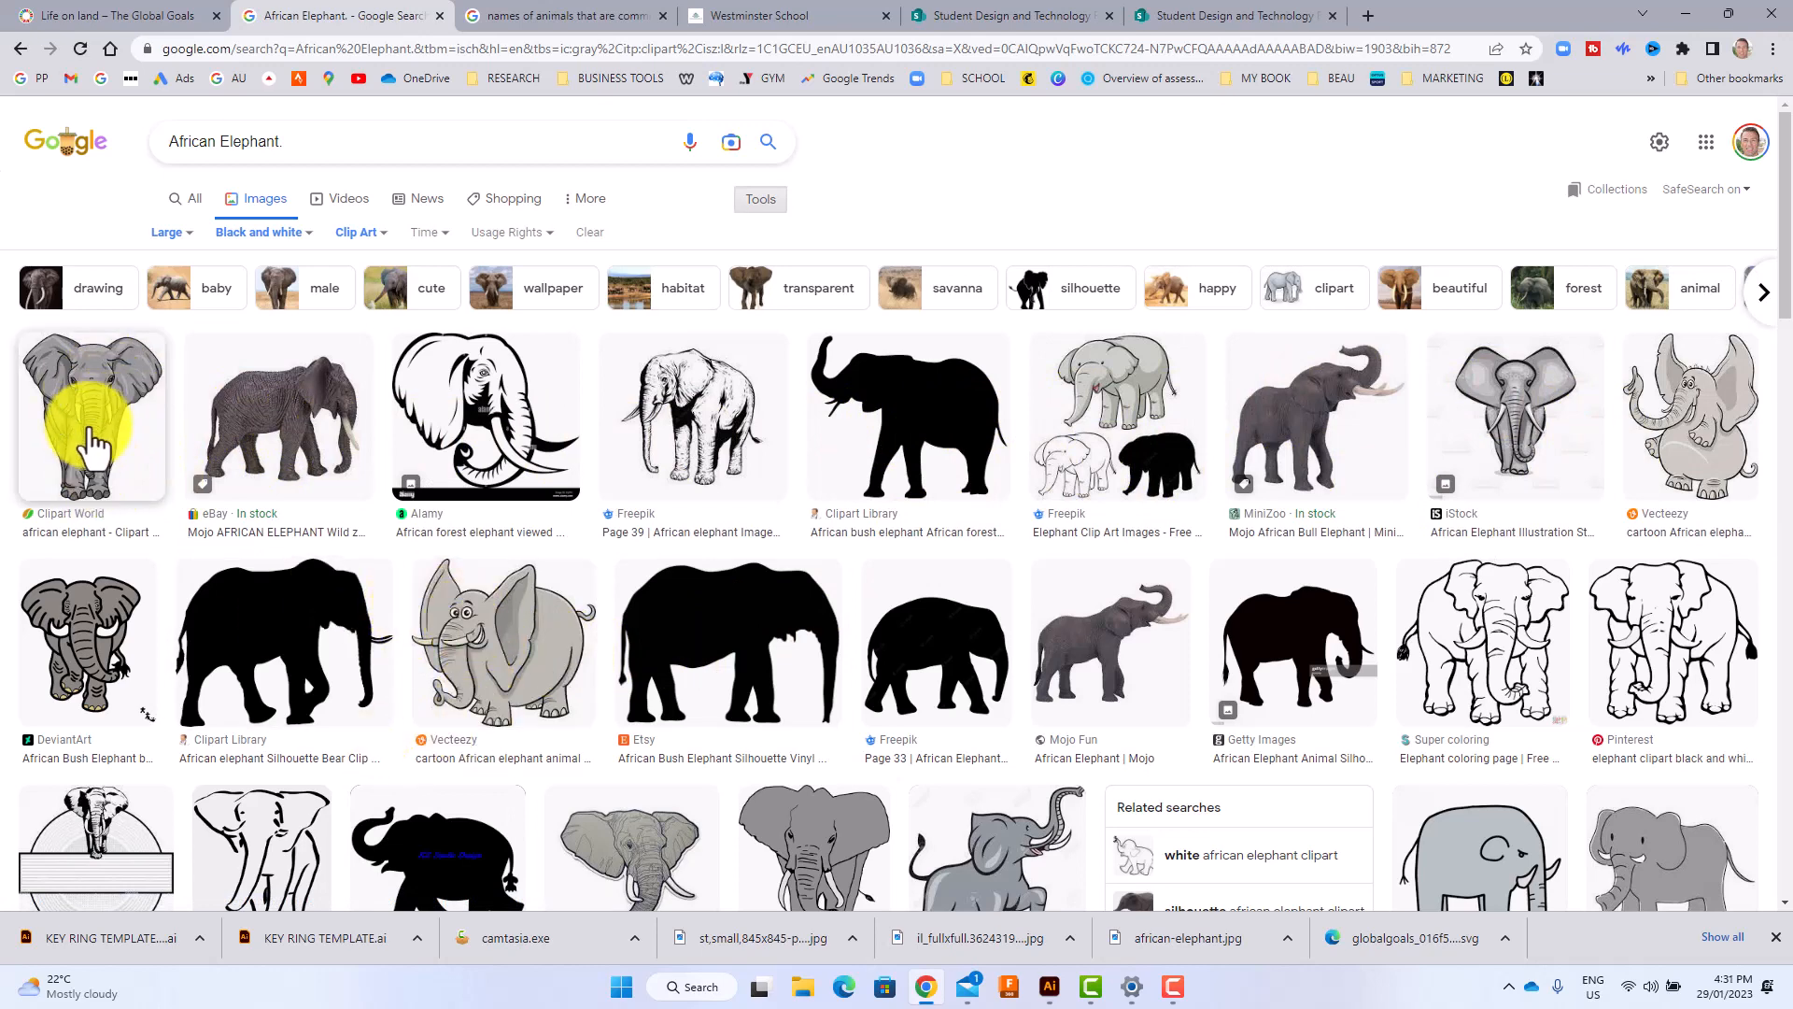
scroll(1028, 561, down, 2)
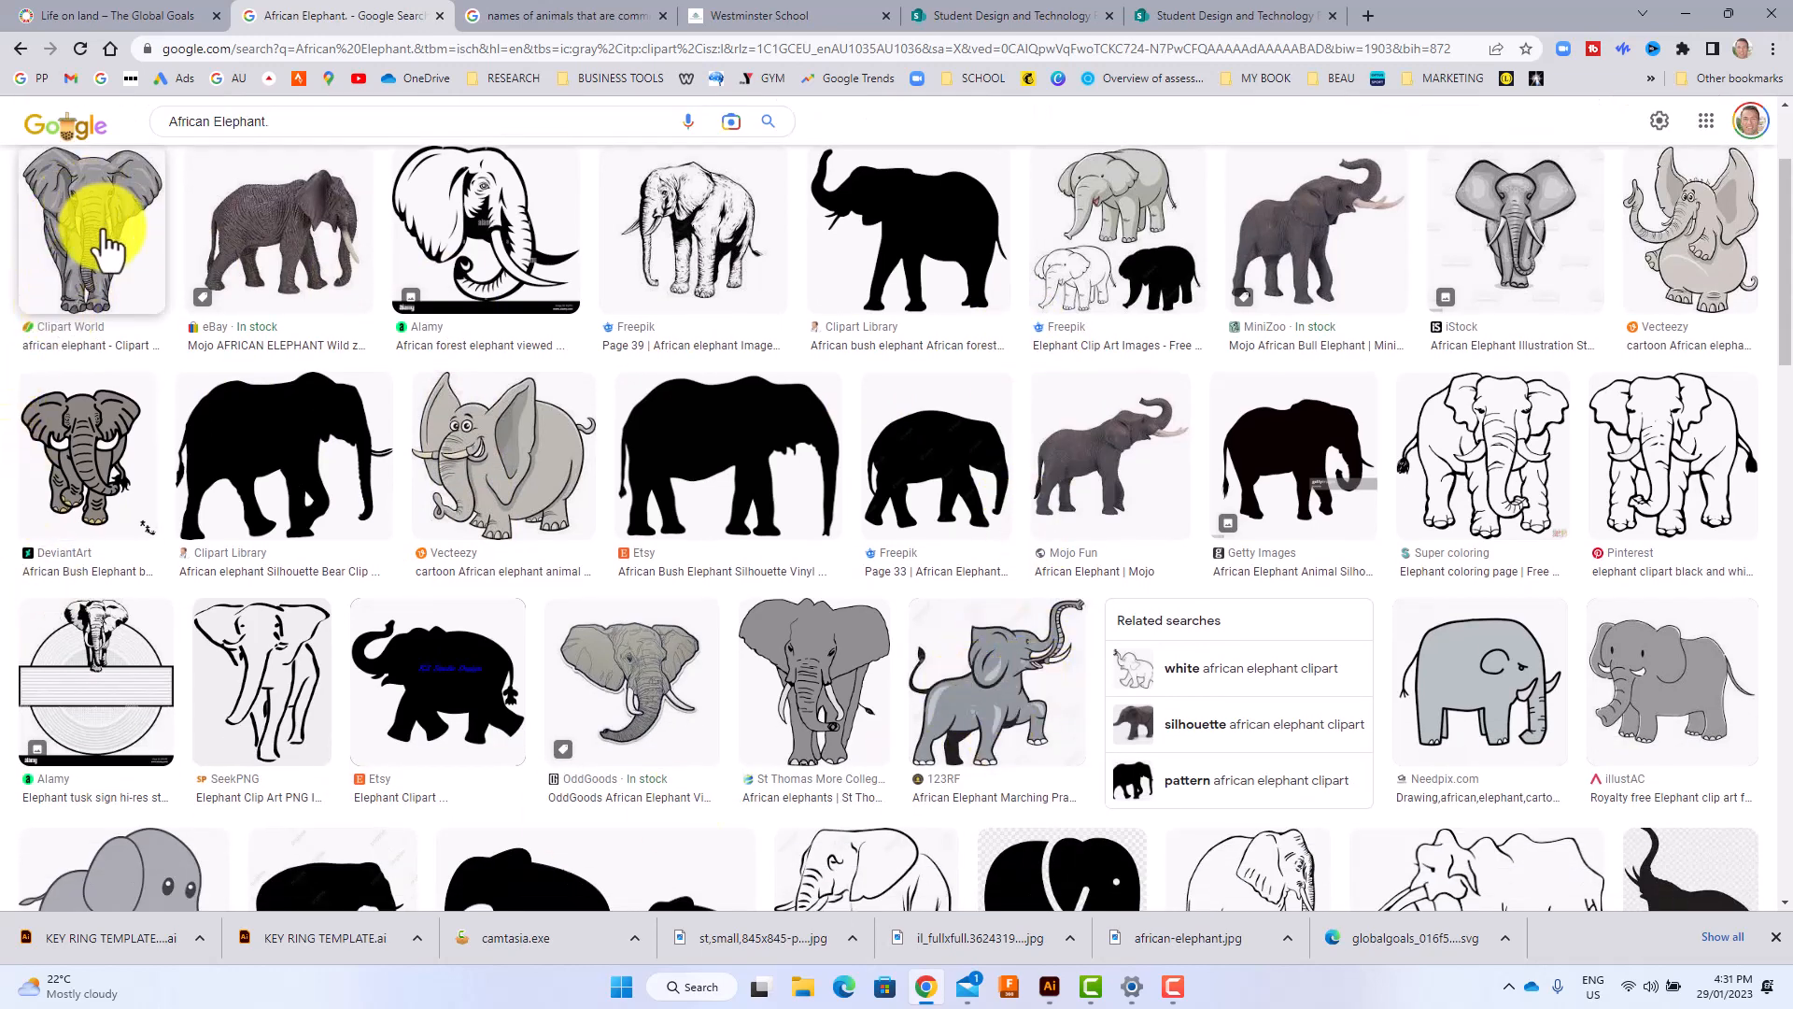
scroll(112, 281, up, 2)
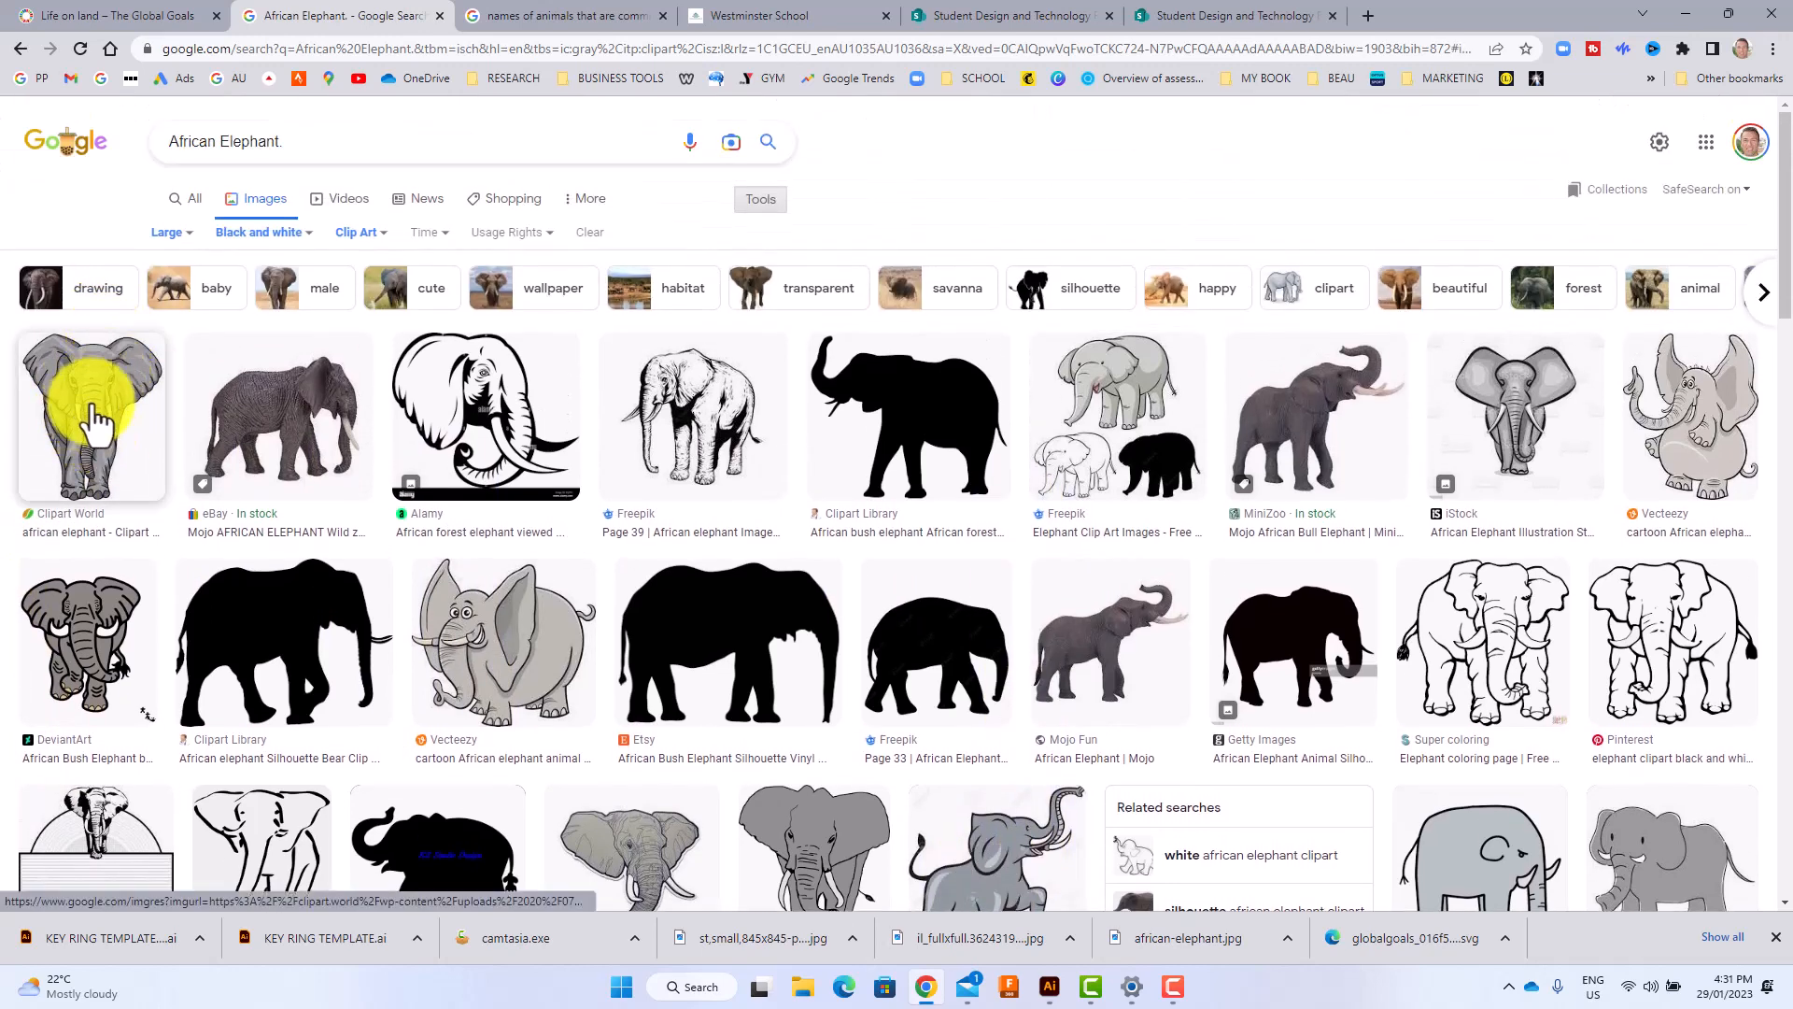
Save the grey front-facing Clipart World elephant image as a JPEG named african-elephant (1) in the FUSS folder under Pictures.
click(103, 402)
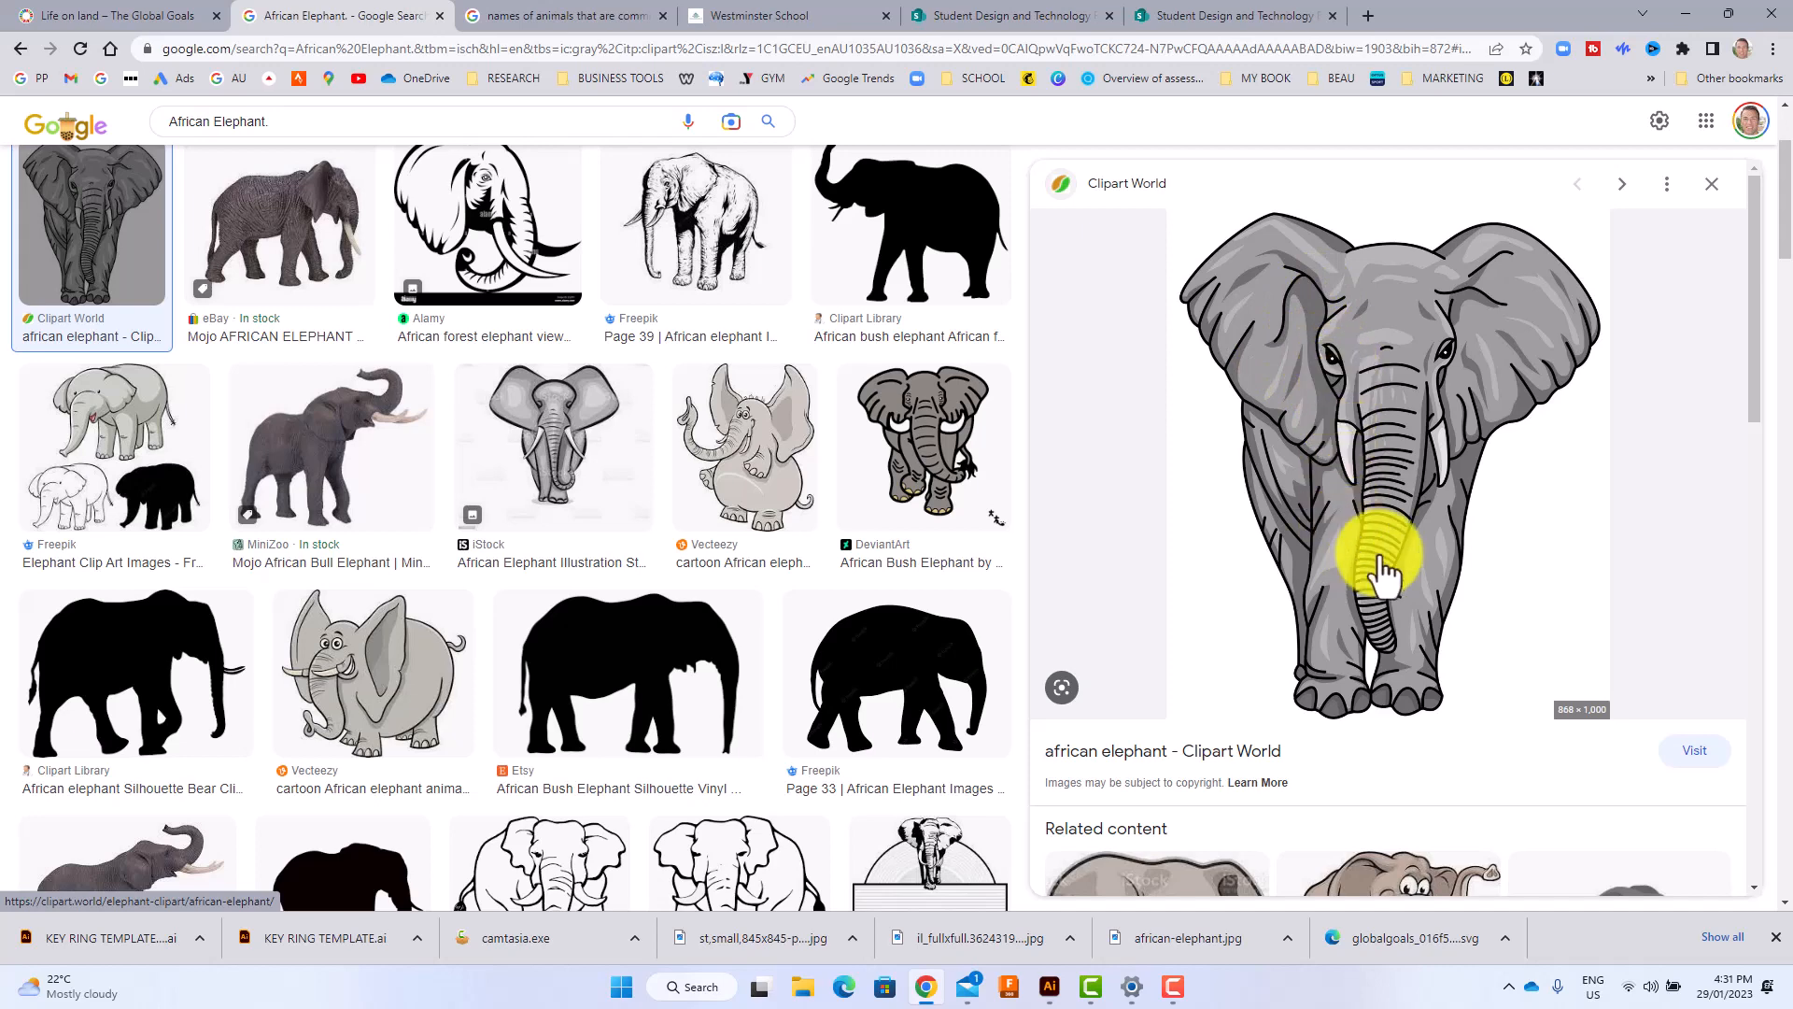
right_click(1372, 439)
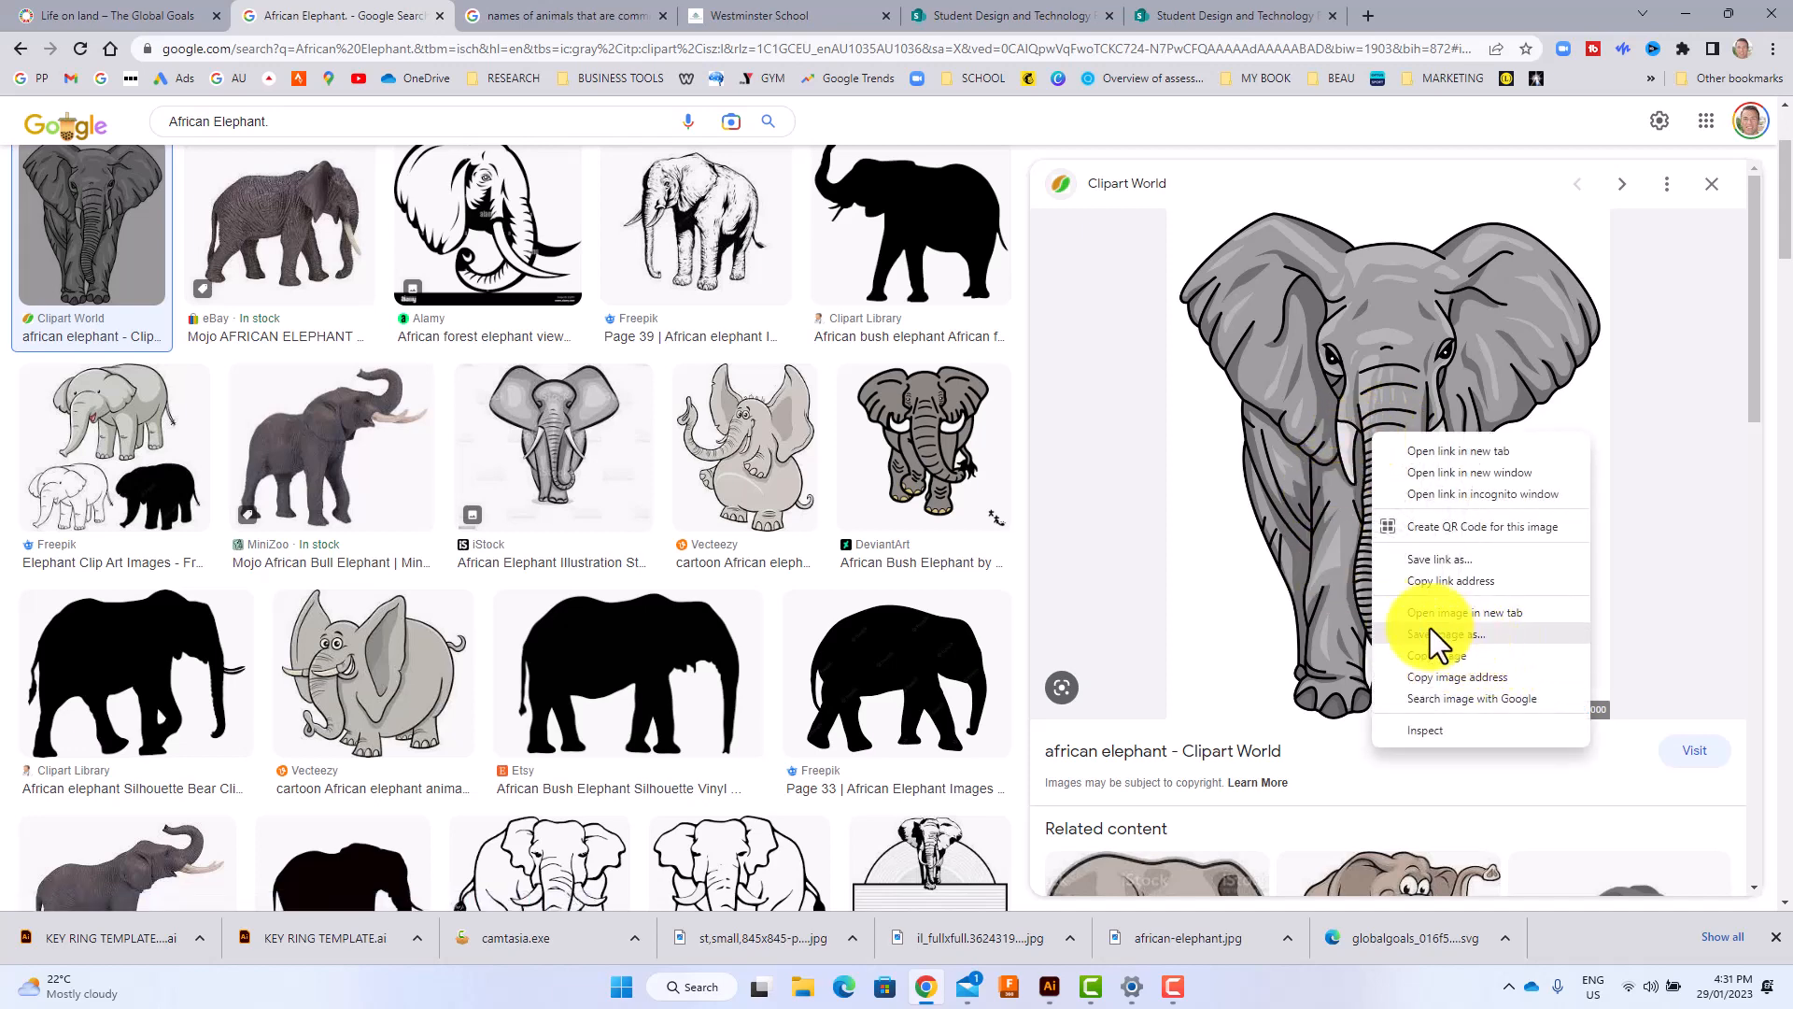
click(1472, 635)
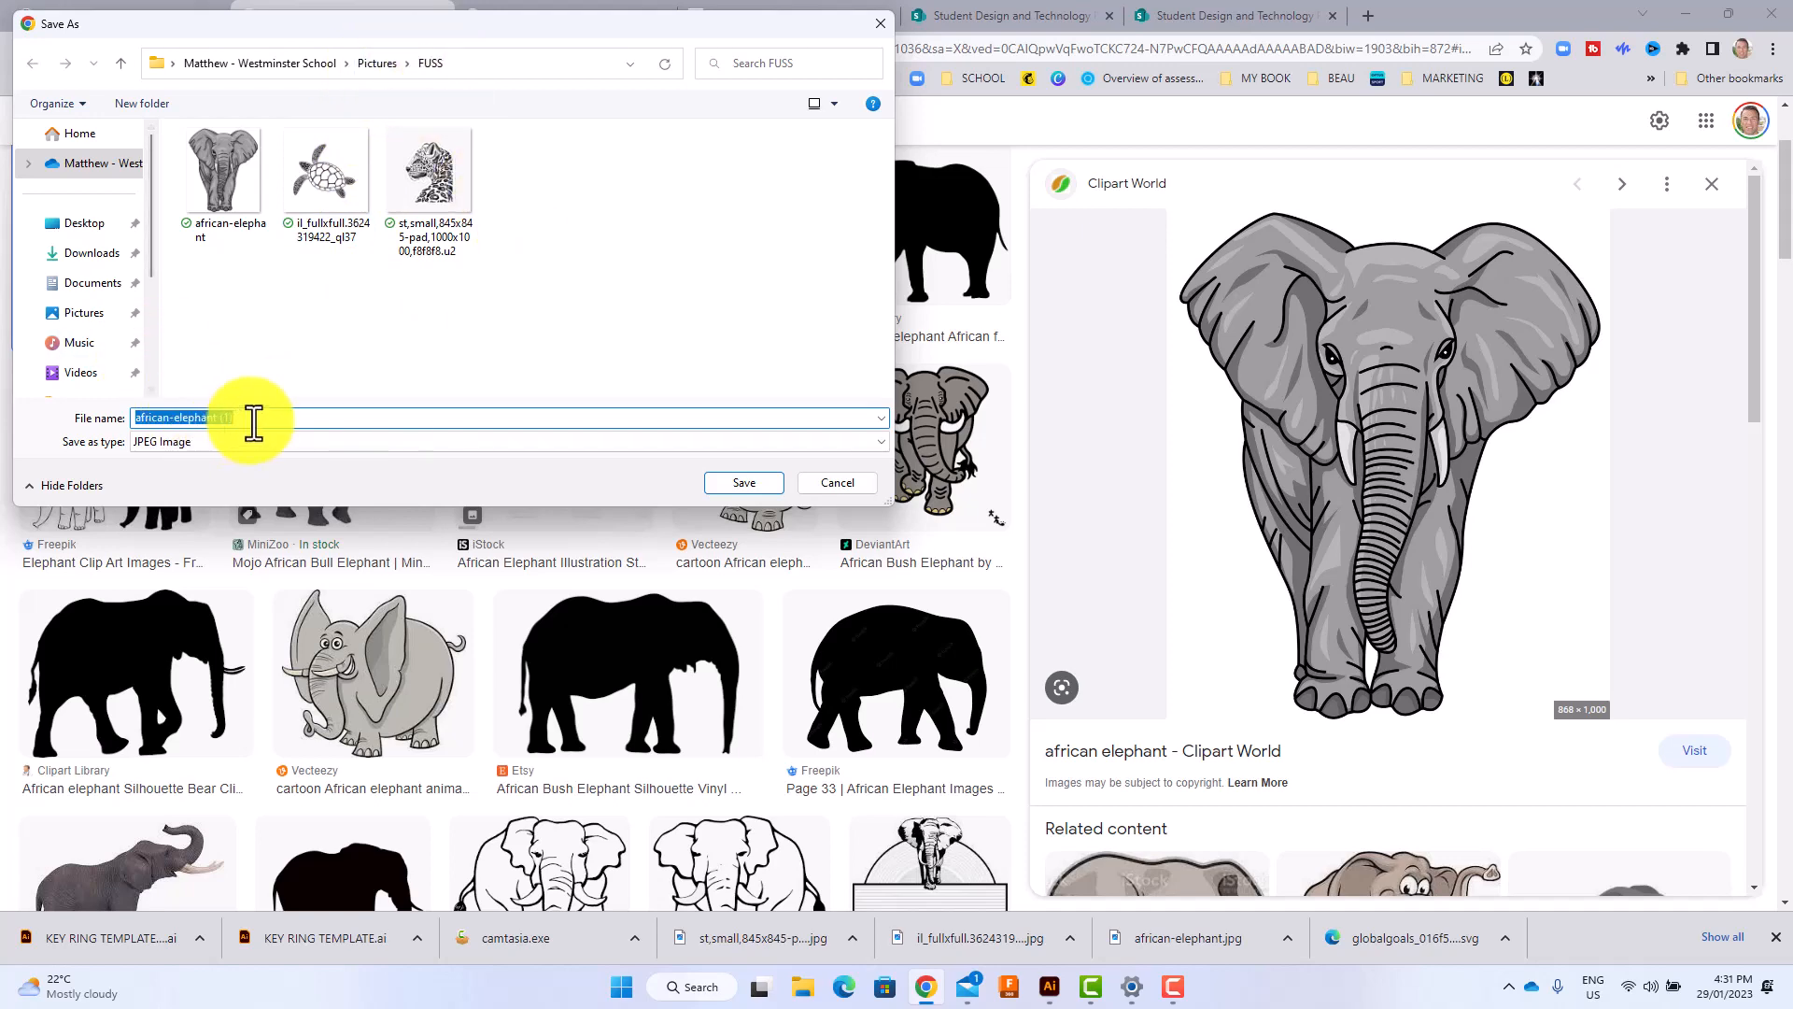
click(756, 480)
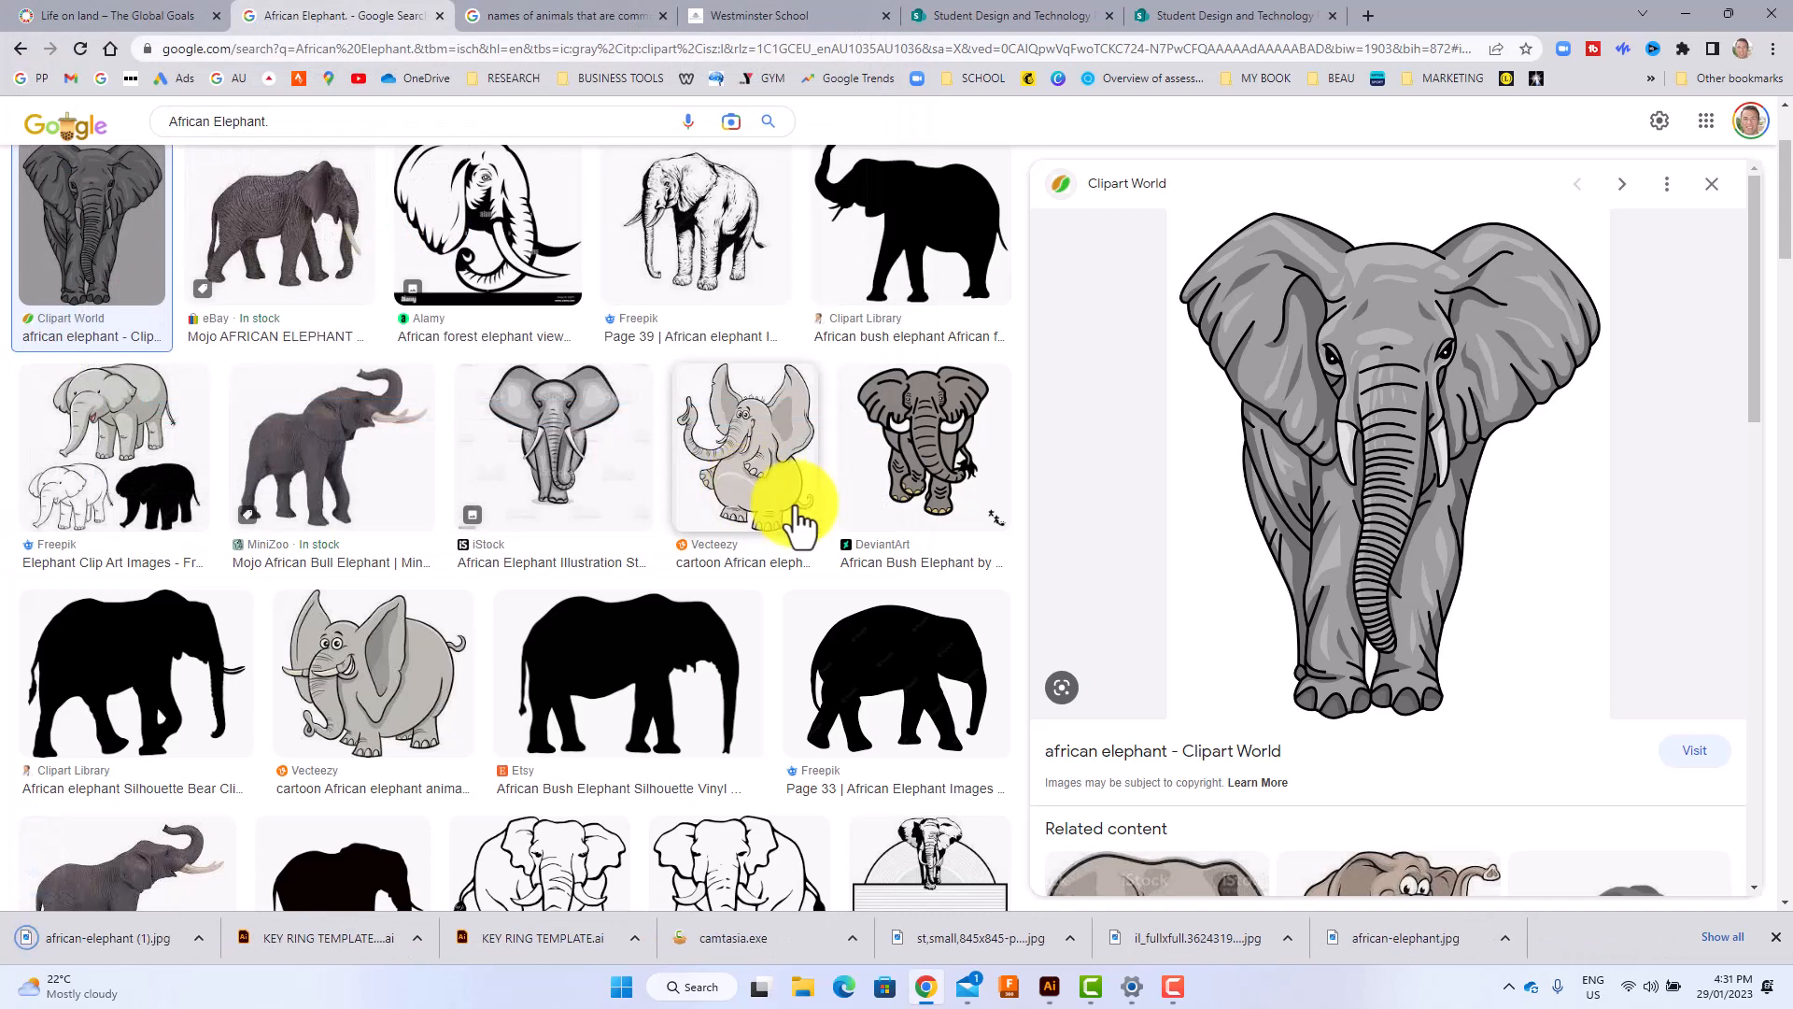
Switch to Illustrator and place the linked african-elephant image from the FUSS pictures folder on the DESIGN 1 layer, beside the key ring square.
click(1046, 986)
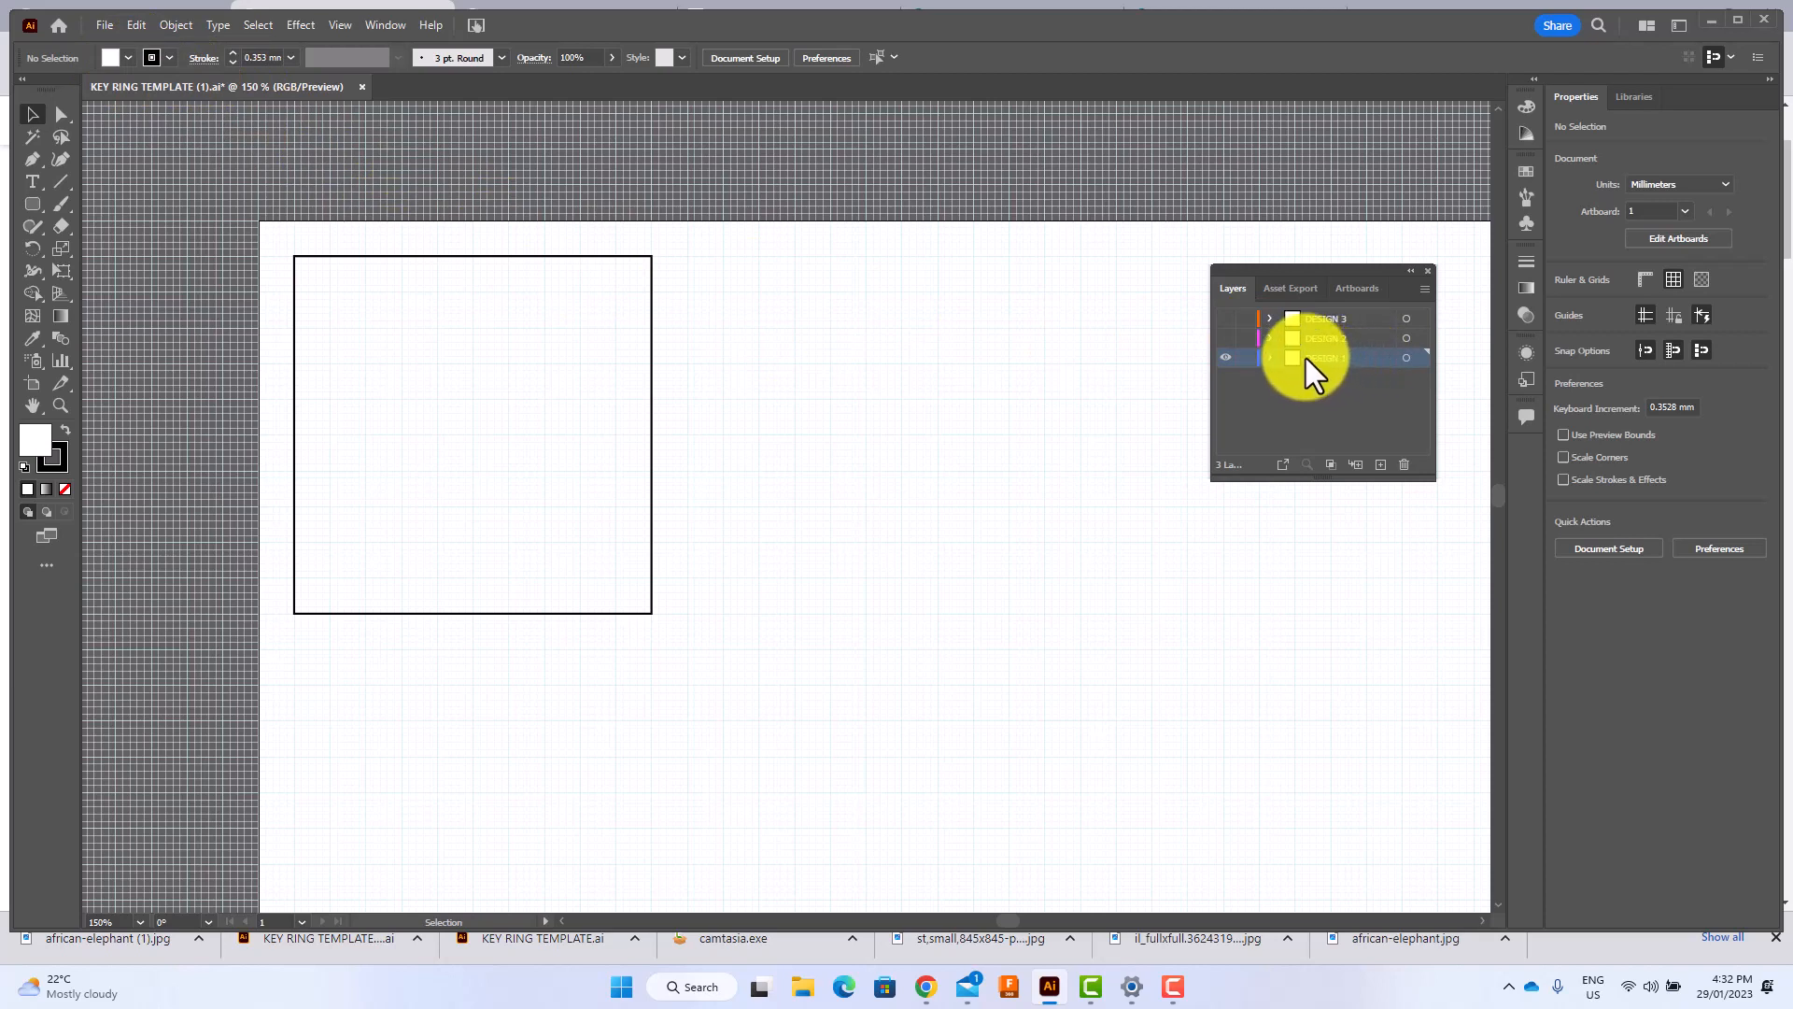
click(105, 26)
click(147, 365)
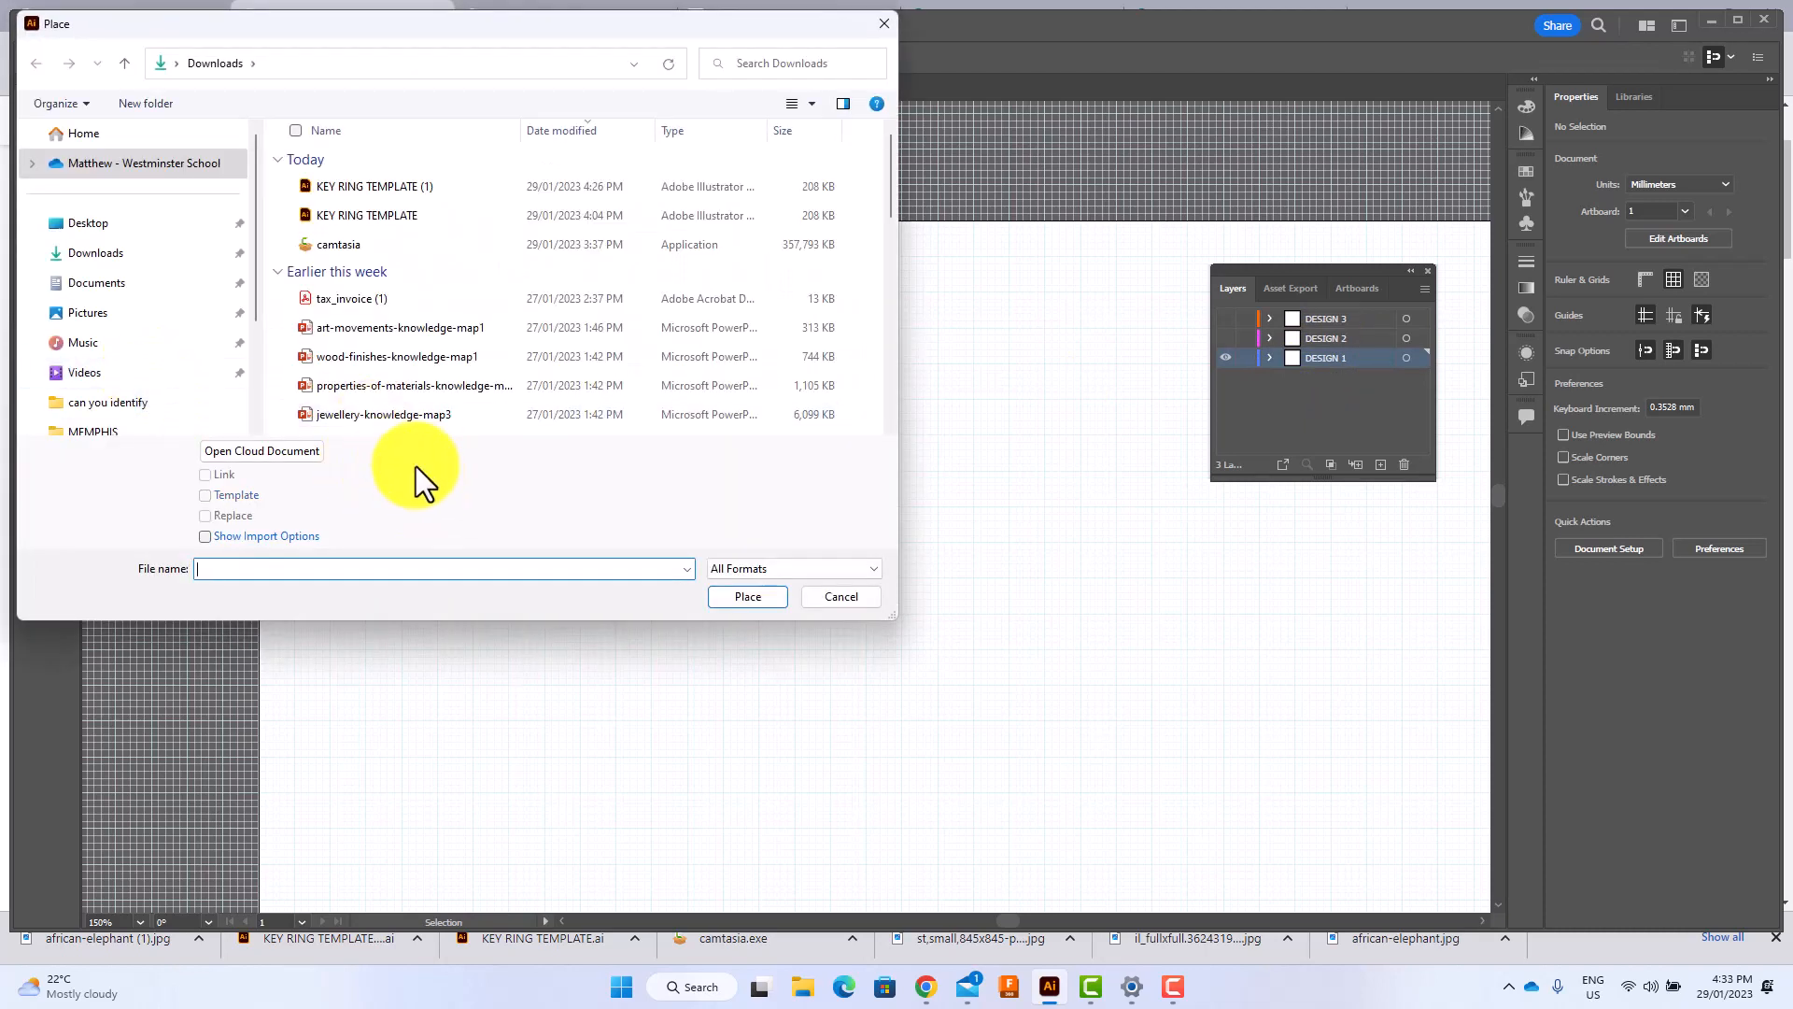
click(93, 316)
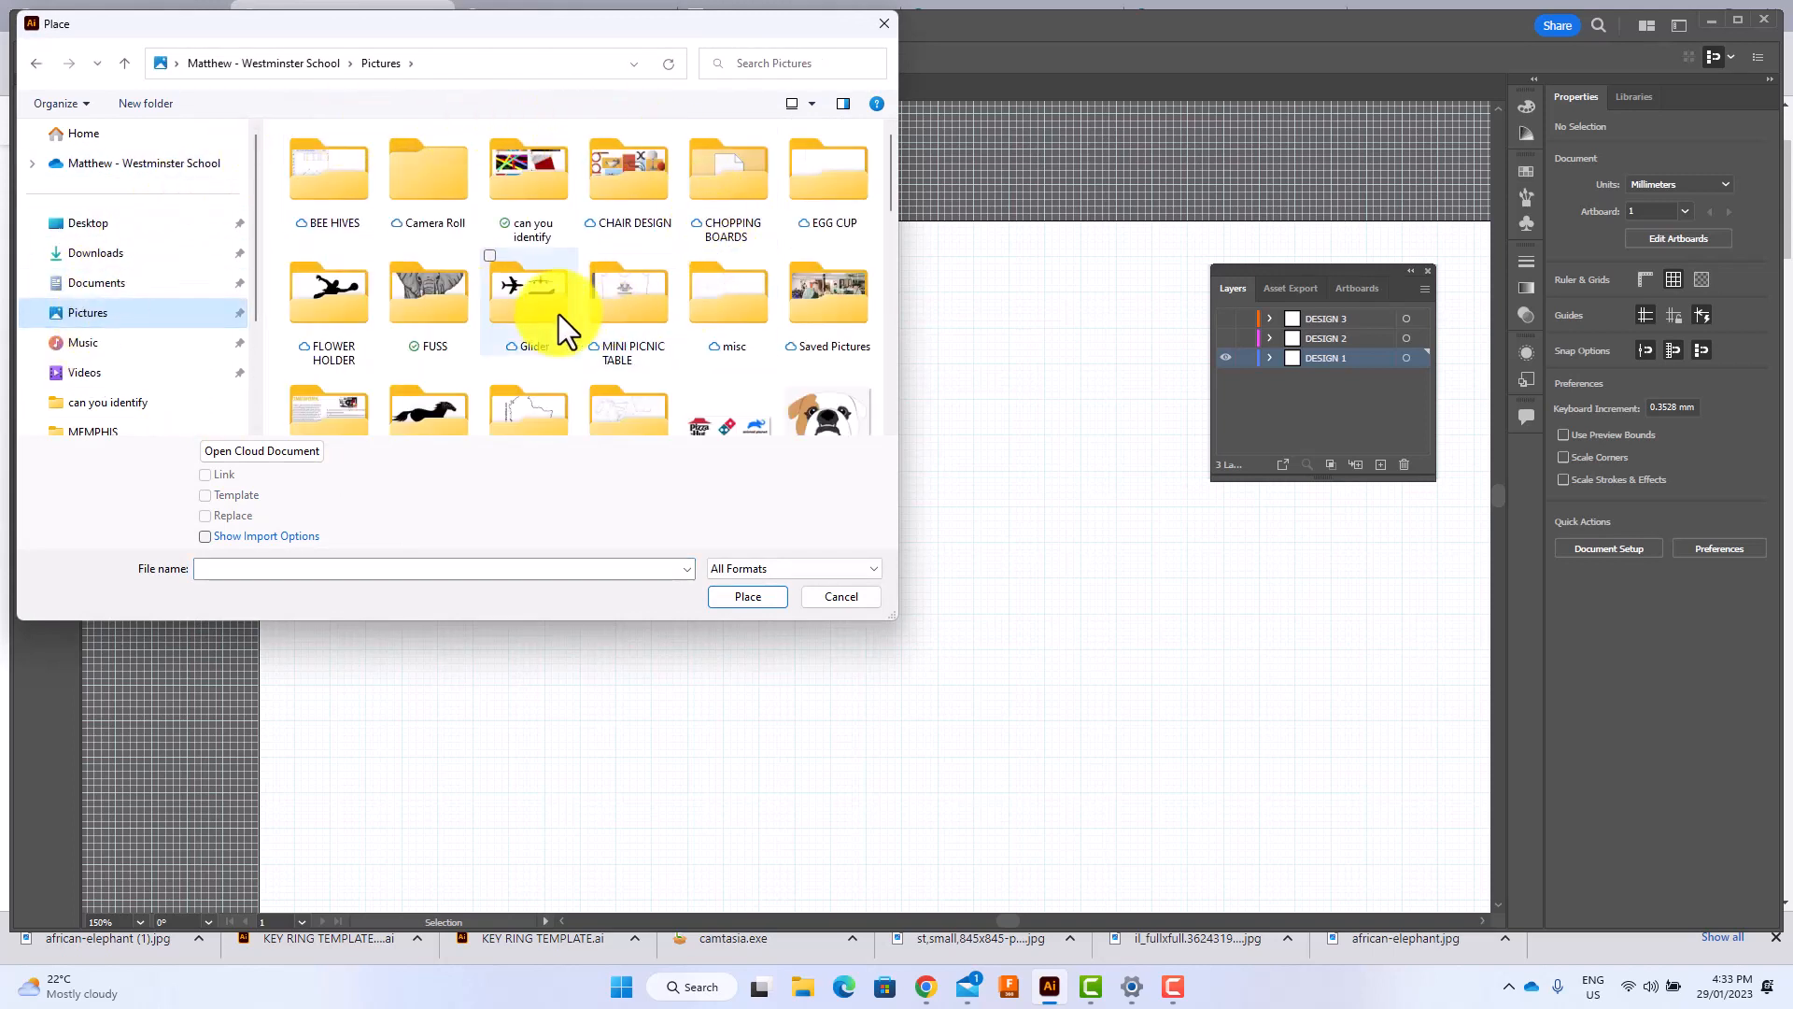
double_click(428, 300)
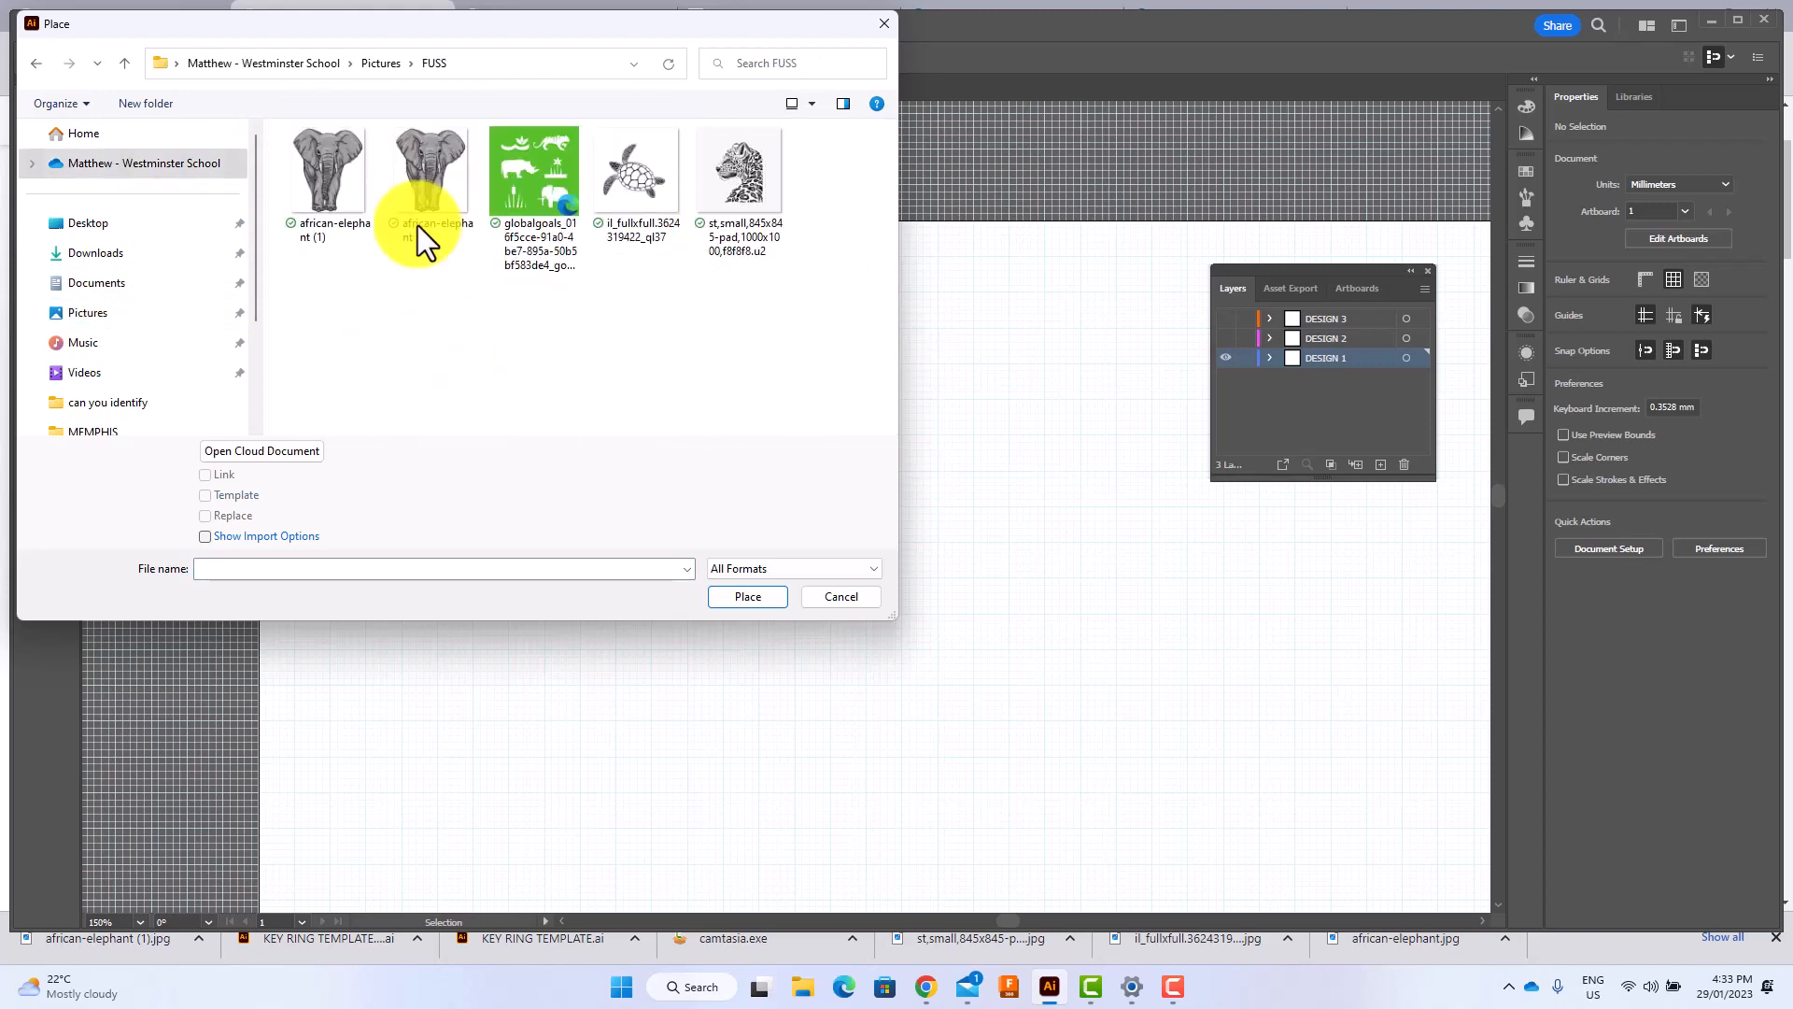
click(416, 177)
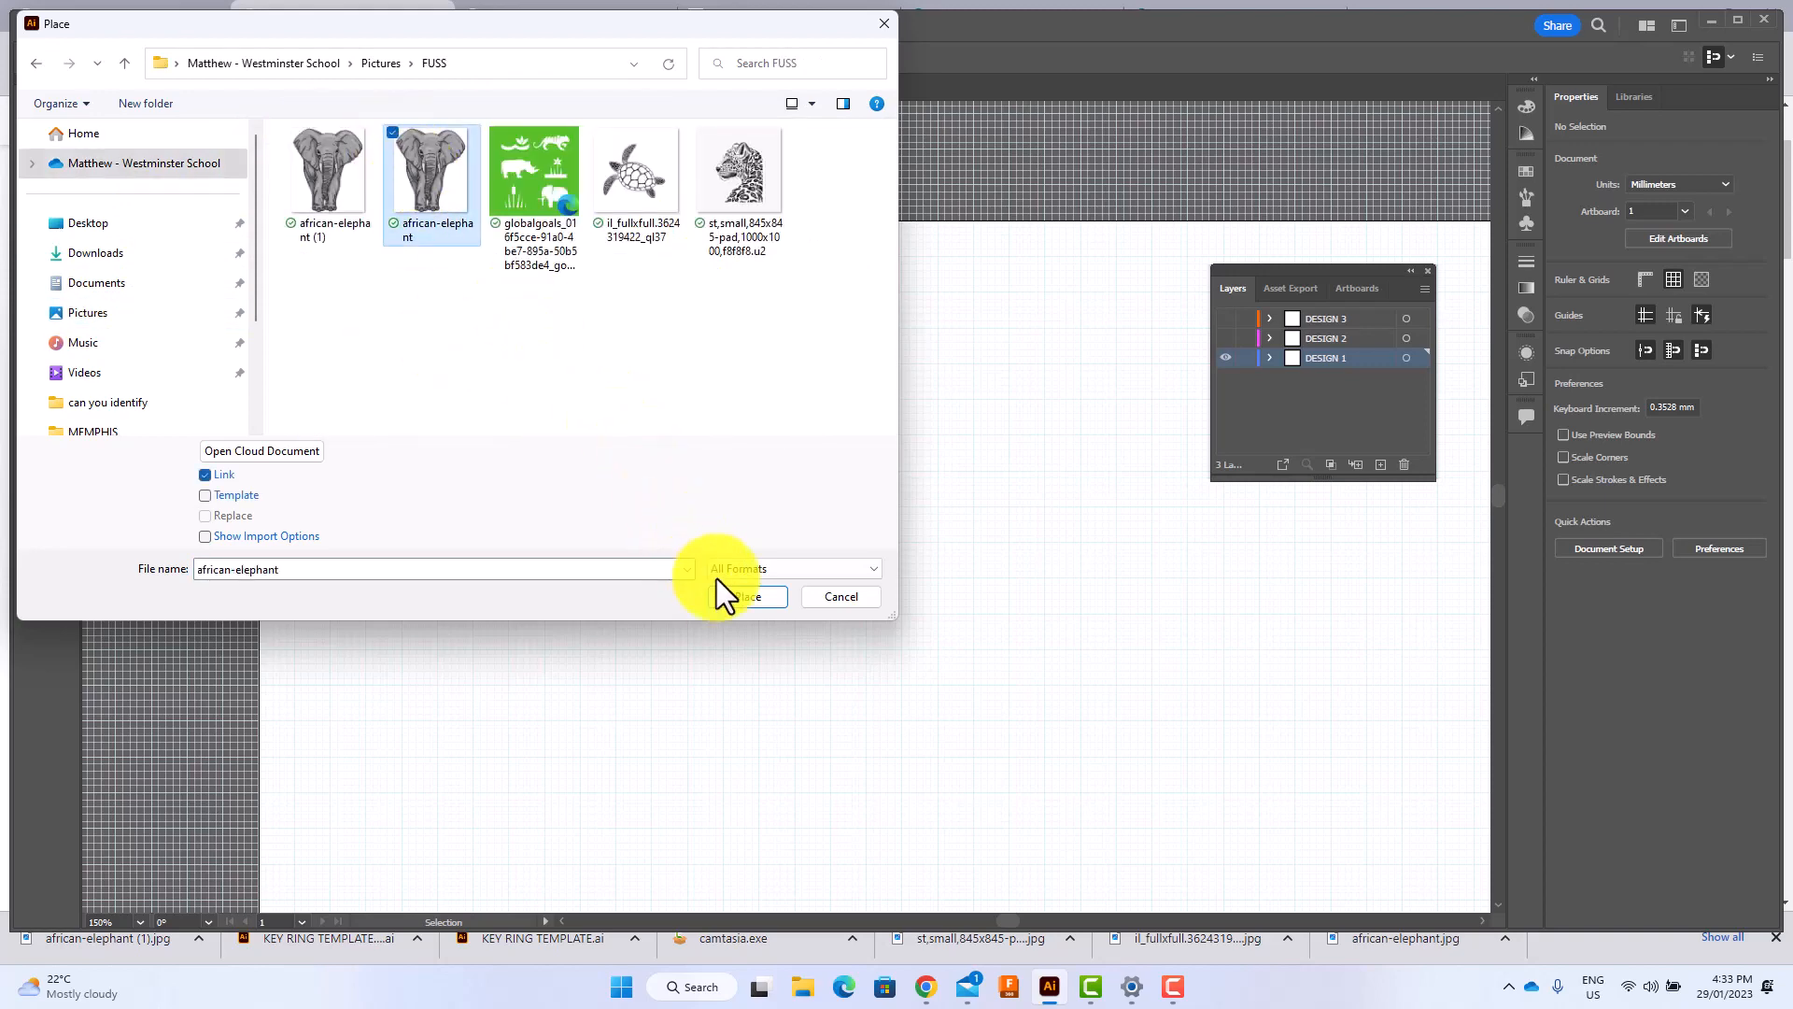
click(738, 596)
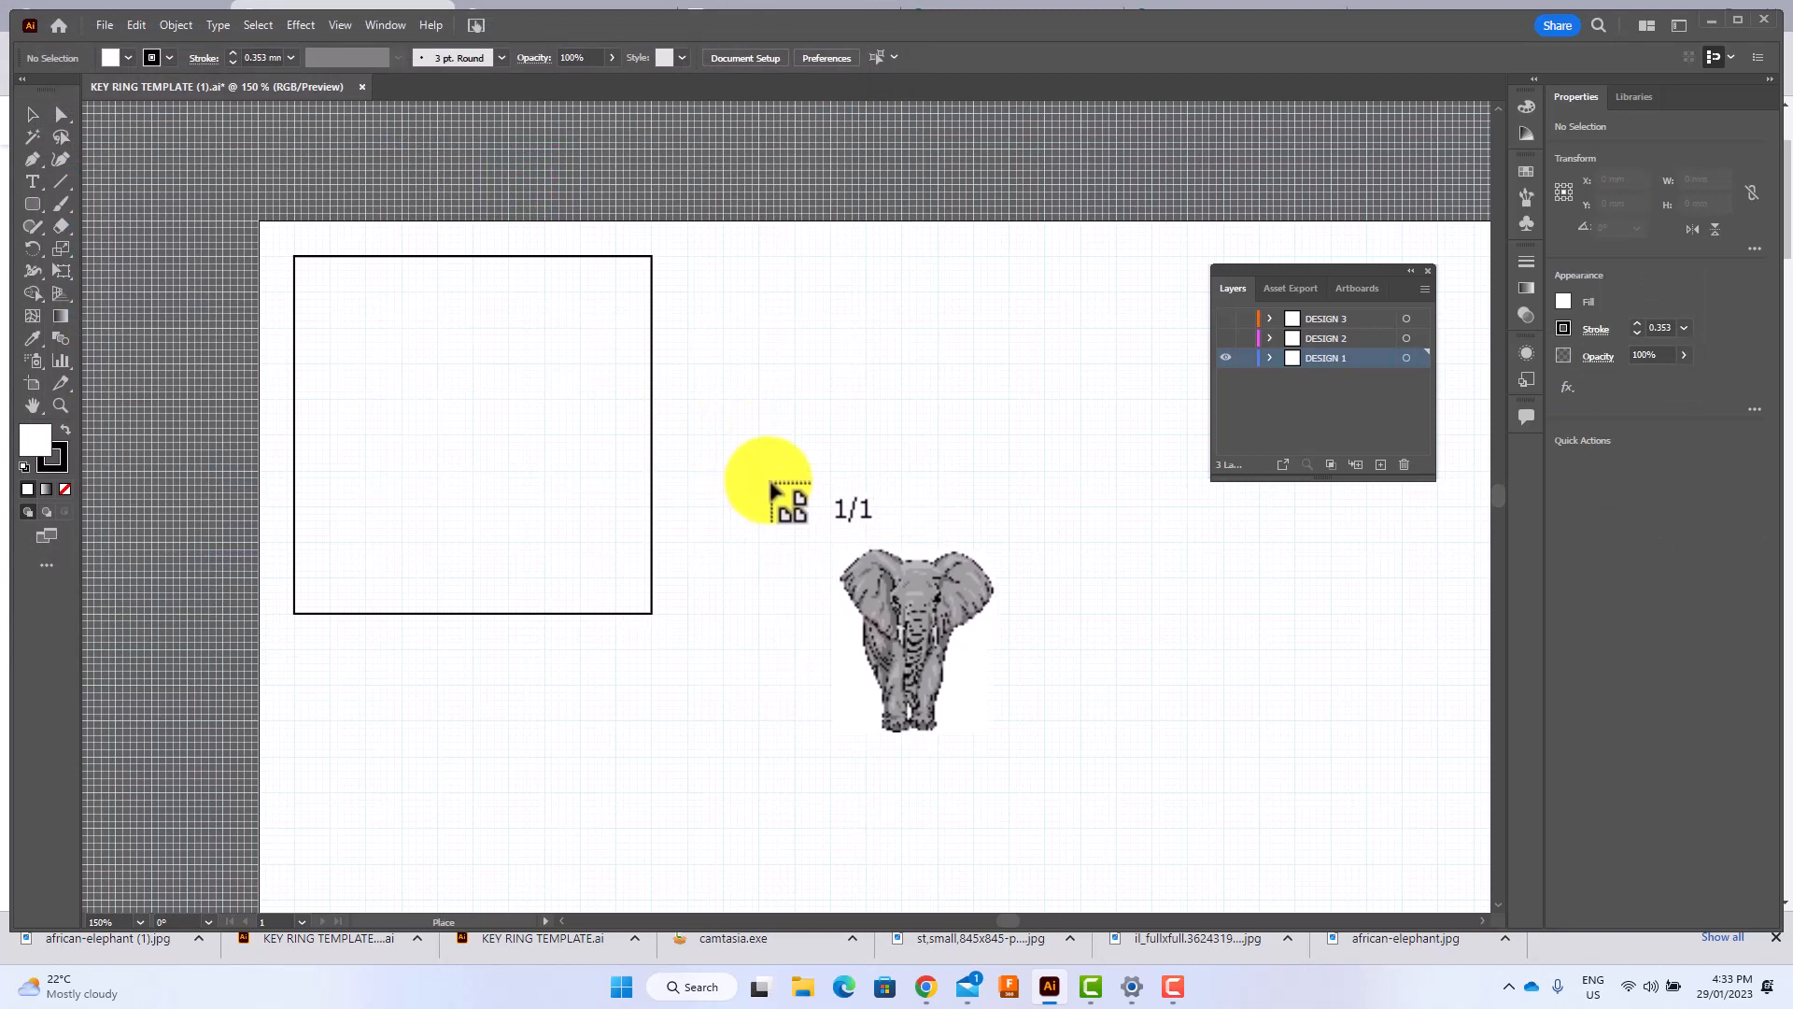
click(771, 481)
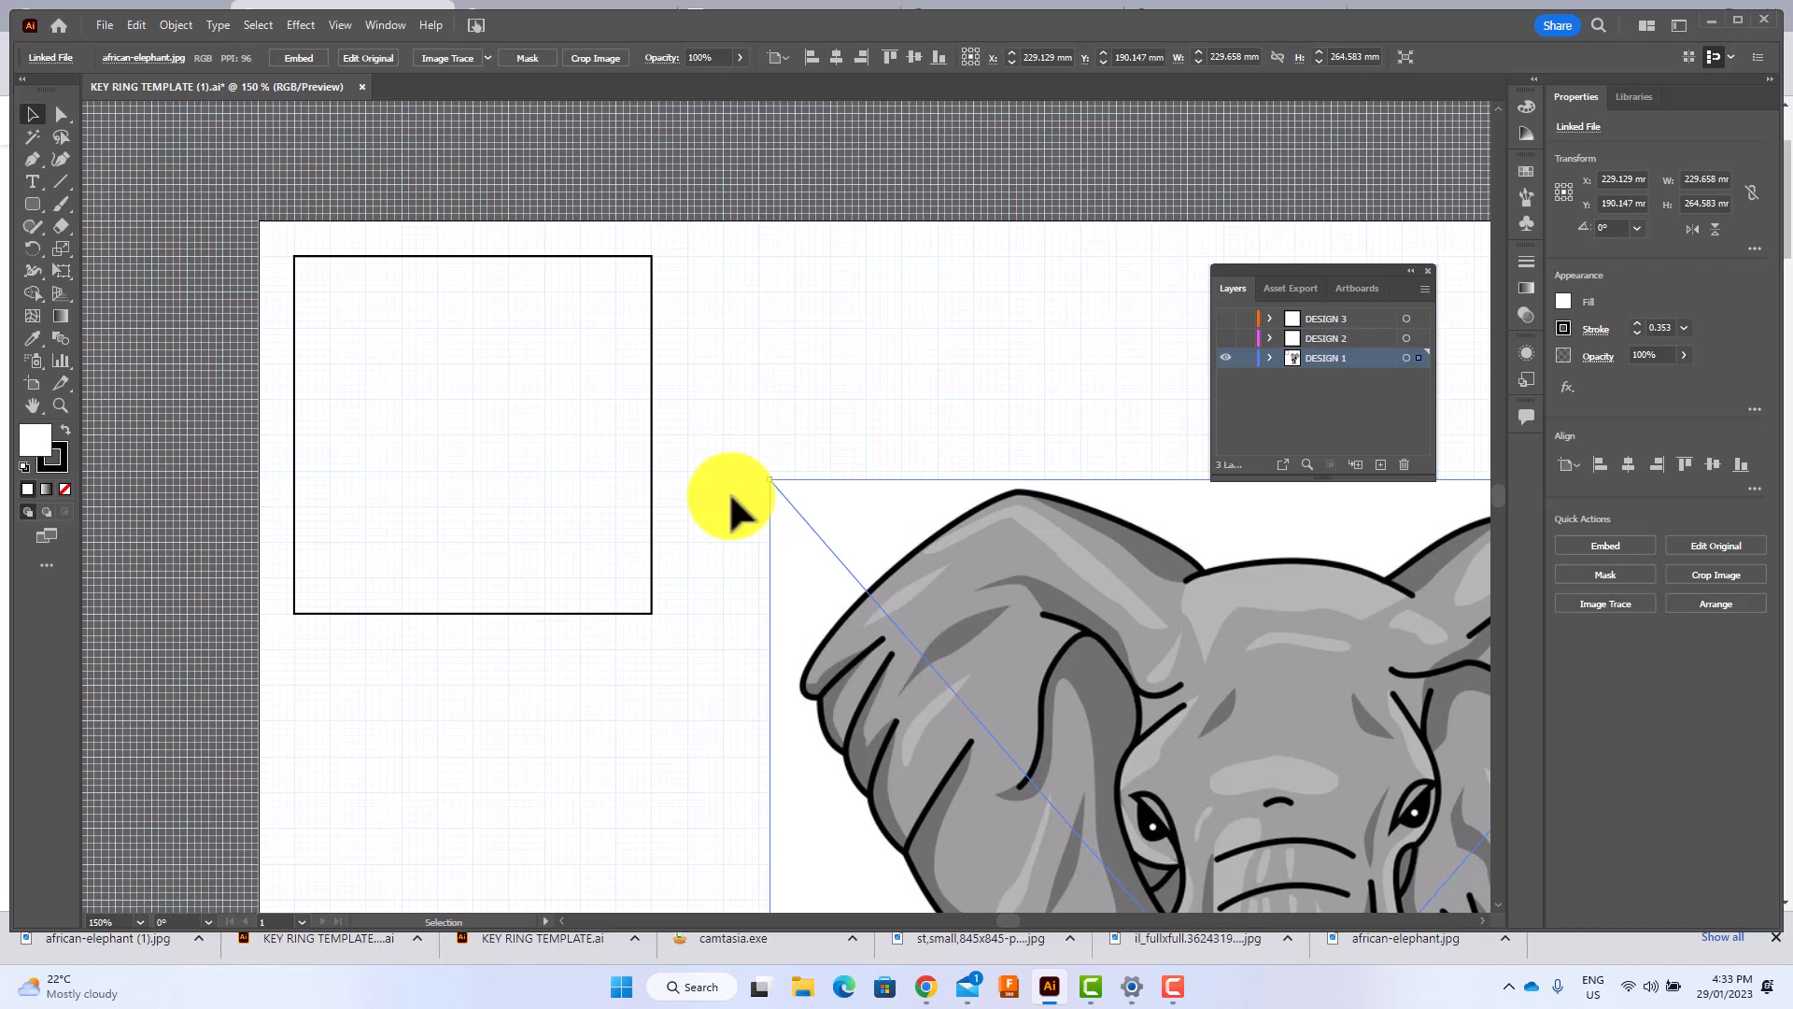
Scale the placed elephant image down to about 56 × 61 mm and move it inside the key ring square.
key(ctrl+minus)
key(ctrl+minus)
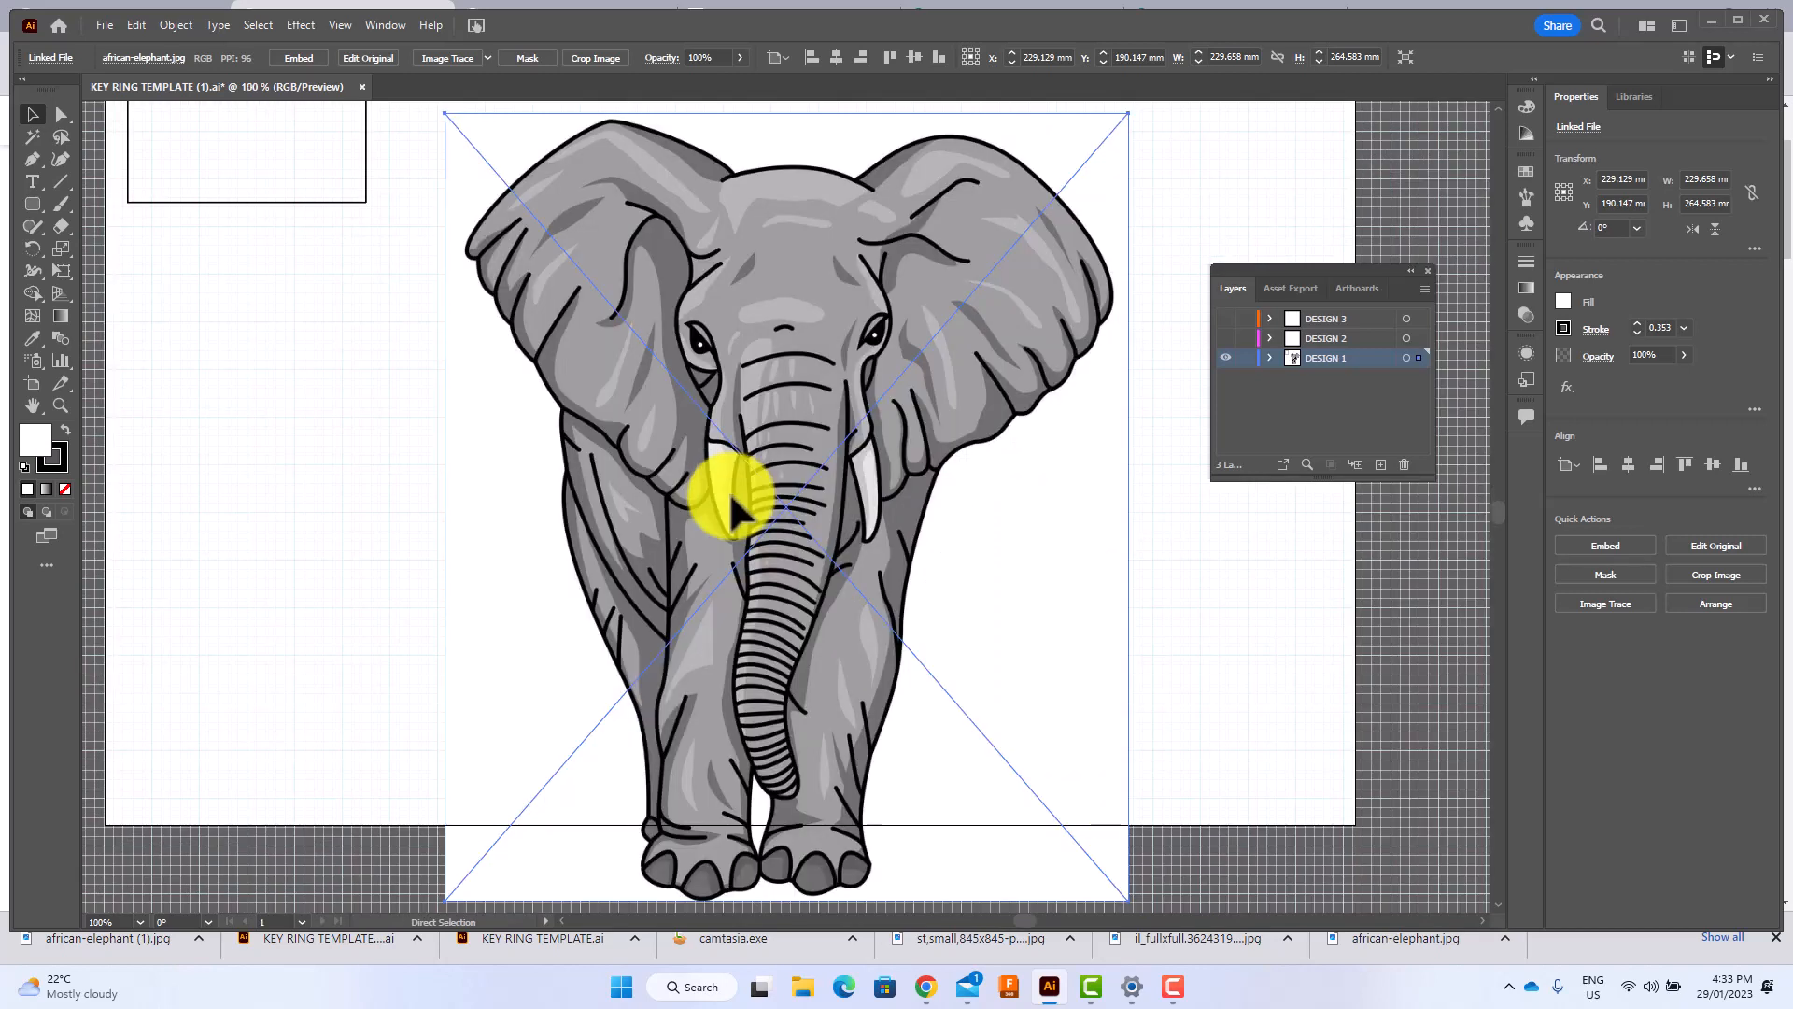
key(ctrl+minus)
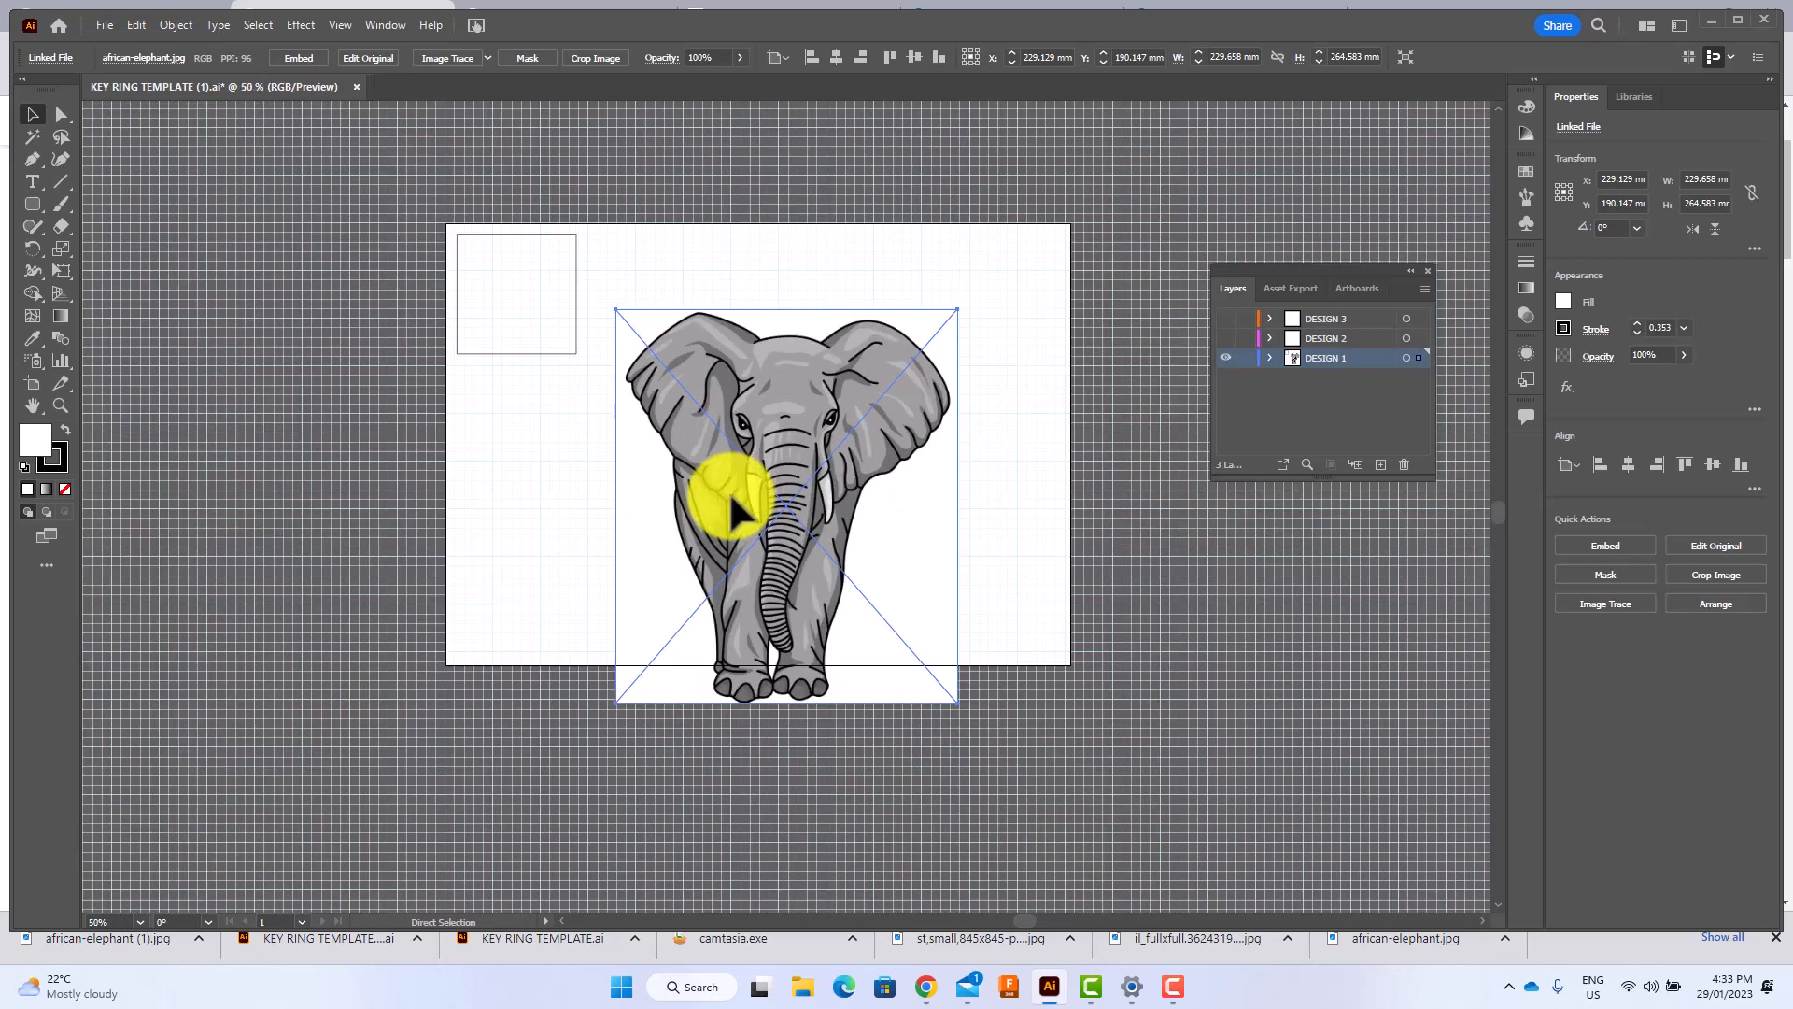
key(v)
key(ctrl+plus)
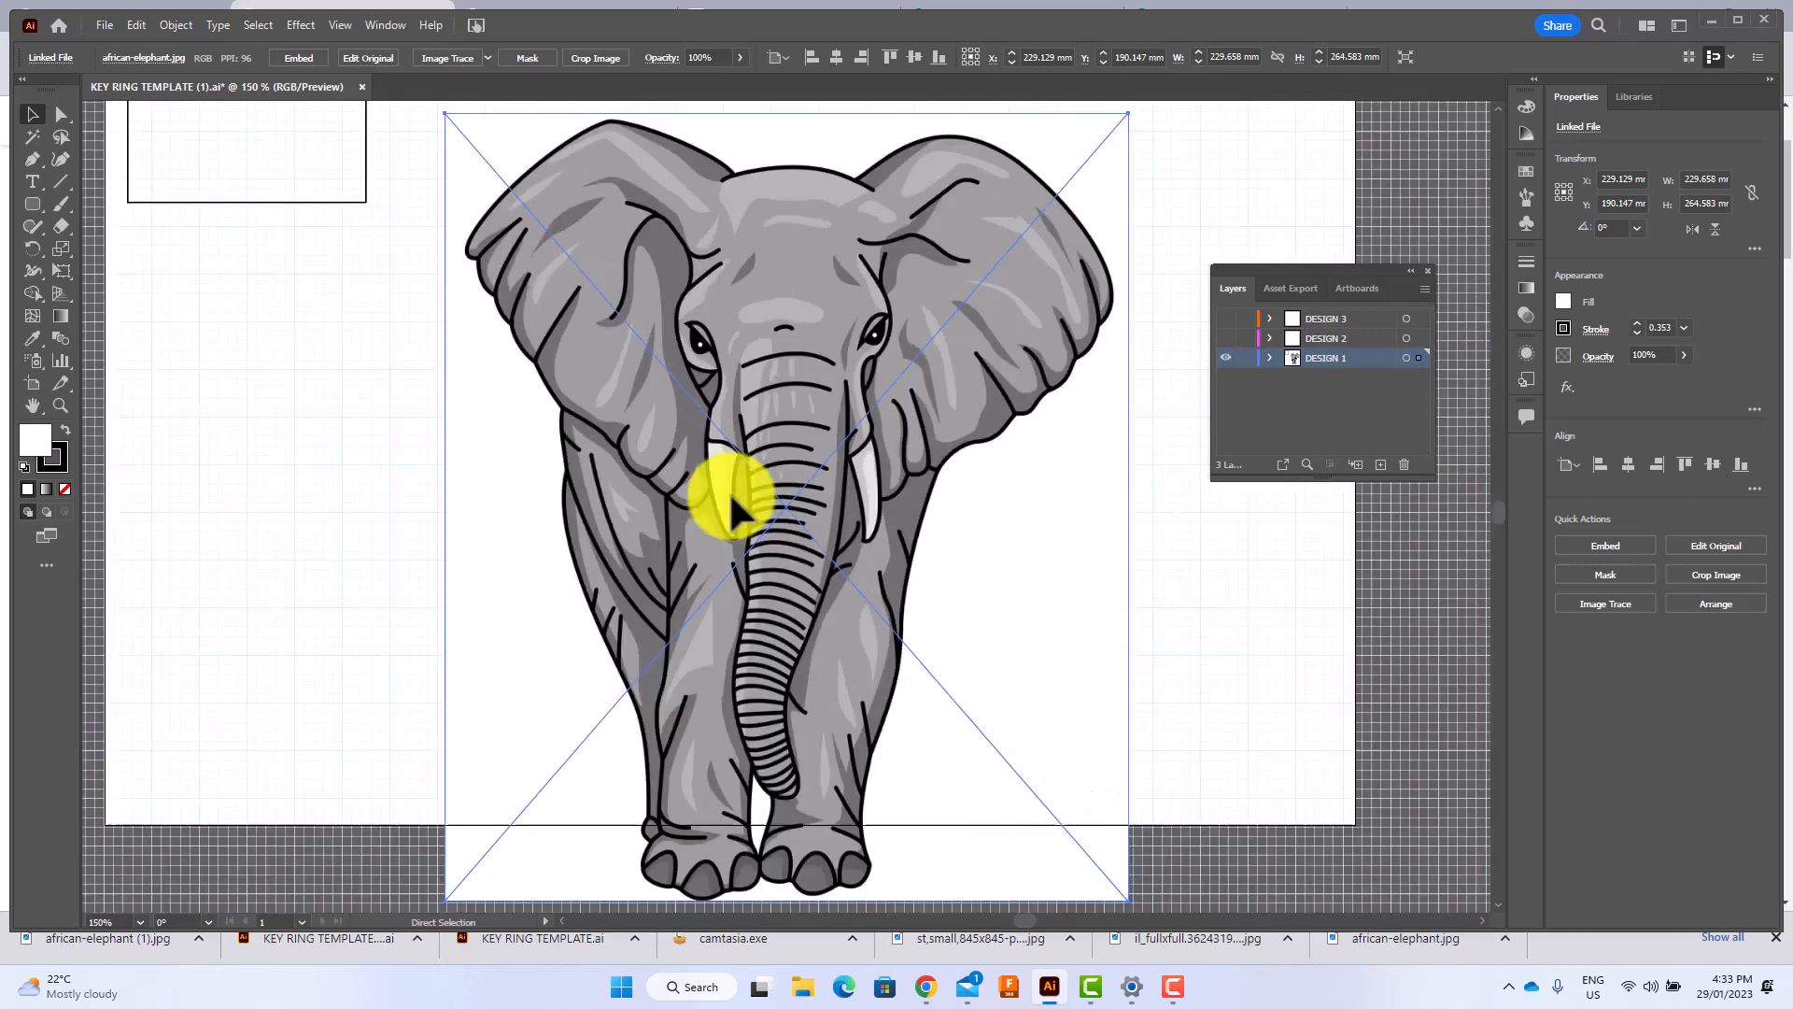
key(ctrl+minus)
key(ctrl+minus)
key(v)
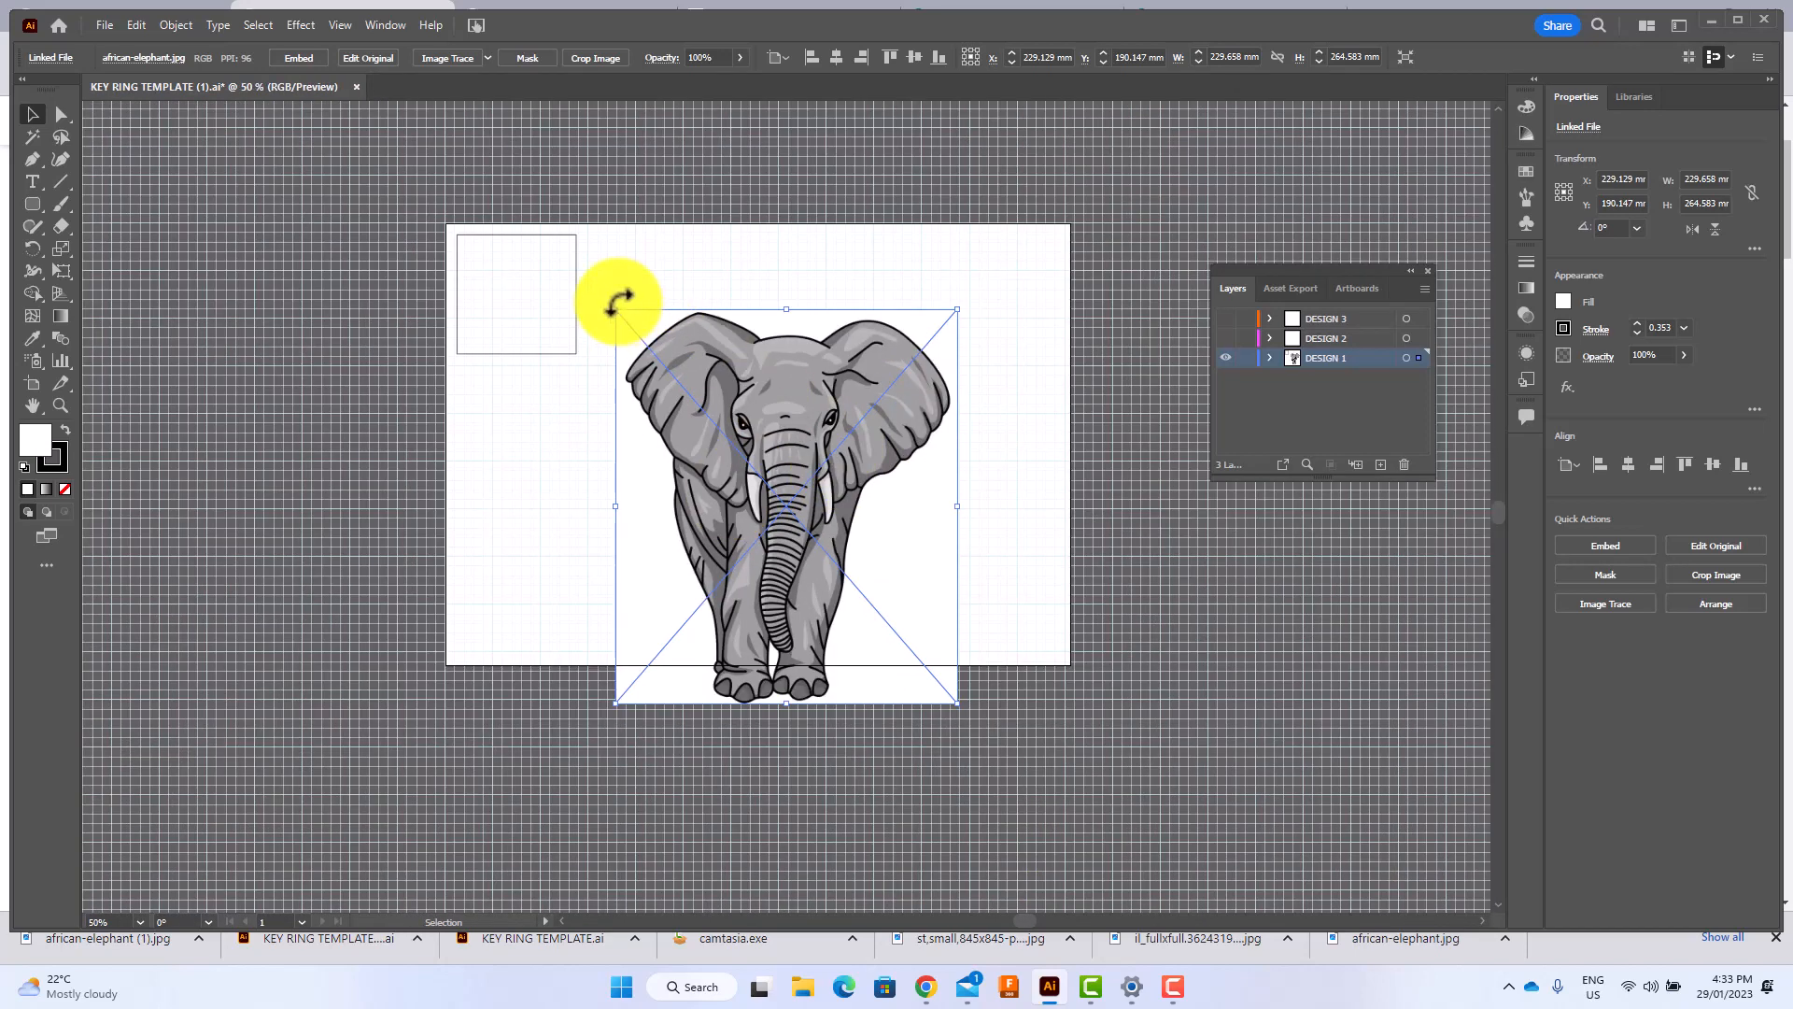
drag(620, 308, 521, 283)
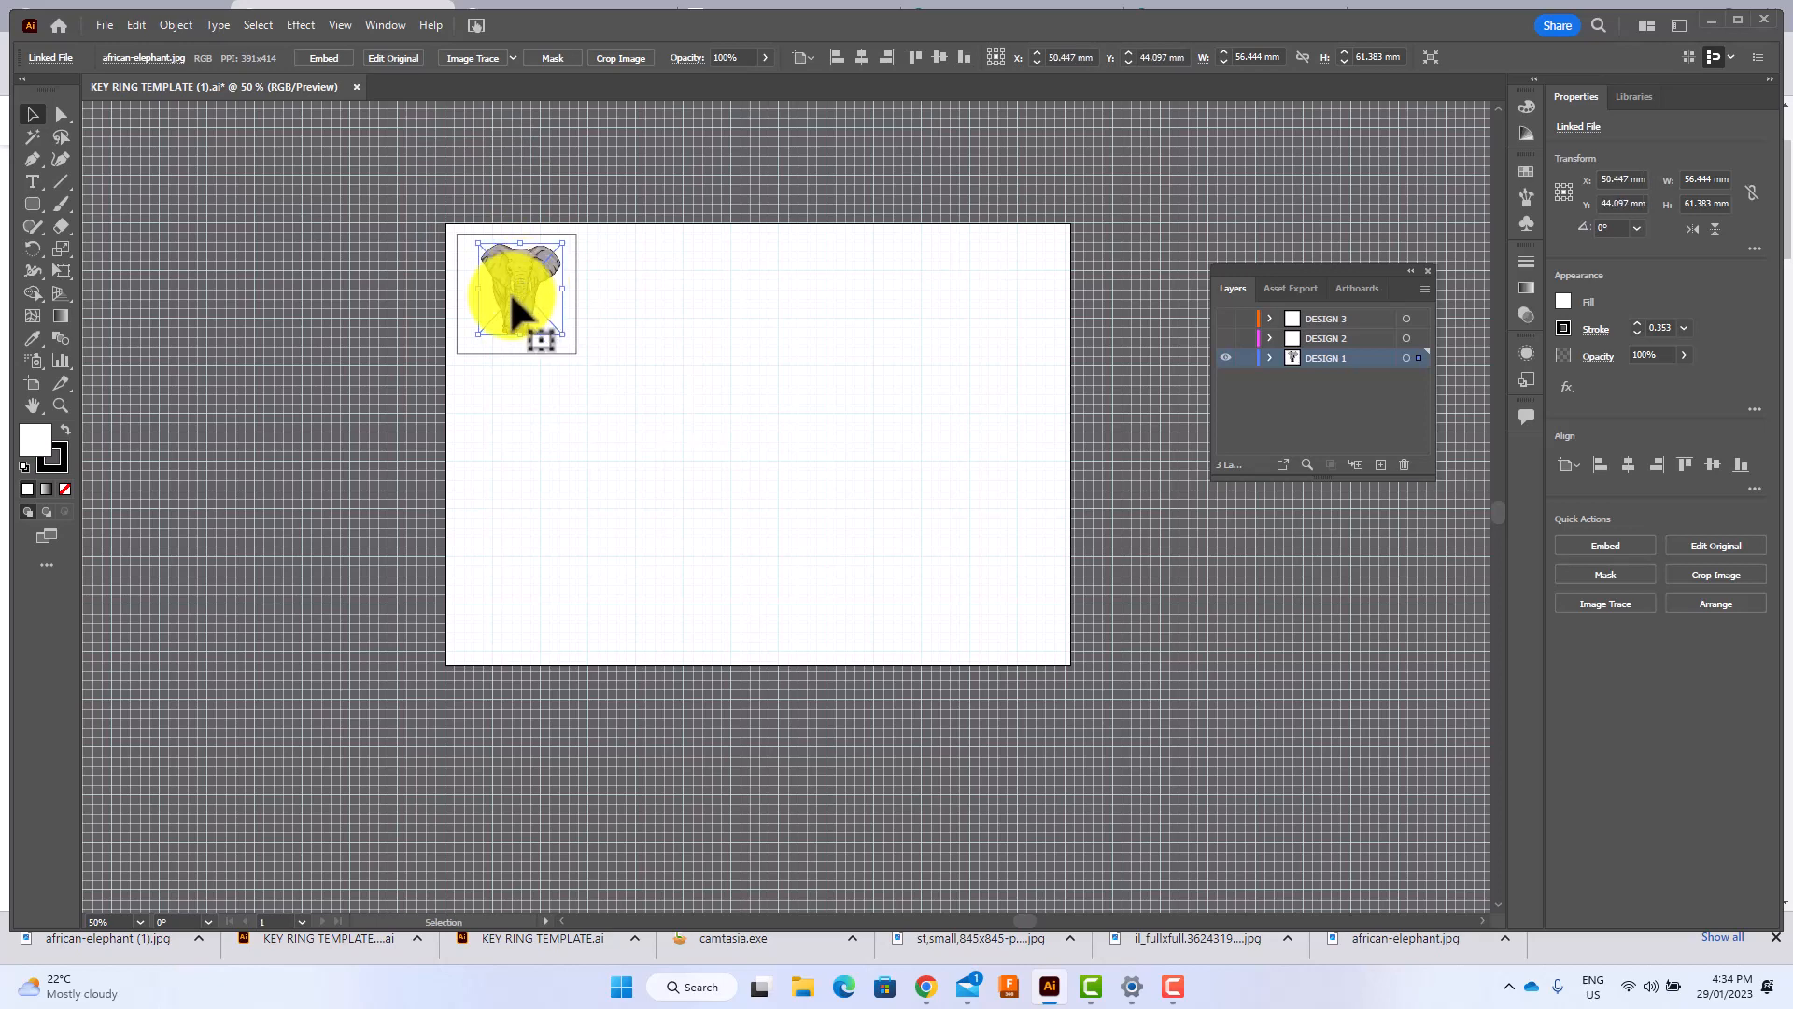
Move the elephant image up slightly inside the key ring square and leave it selected.
key(ctrl+1)
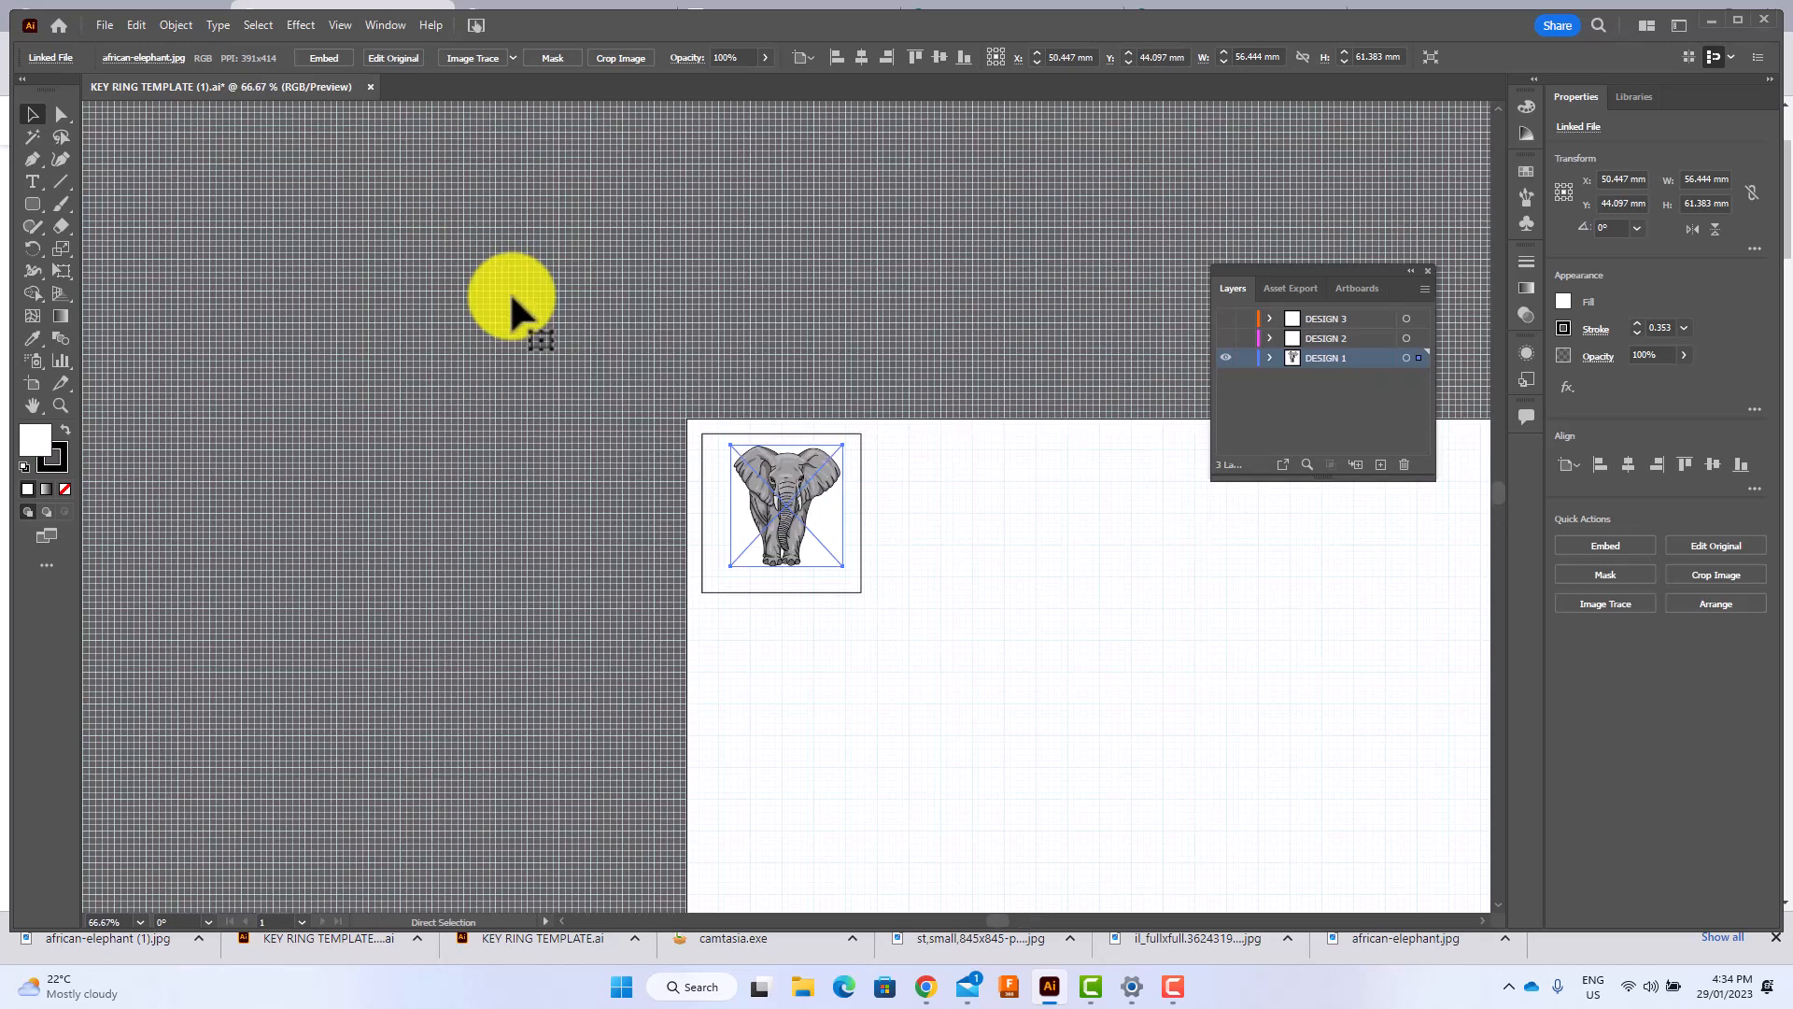
key(ctrl+equal)
key(ctrl+equal)
key(ctrl+equal)
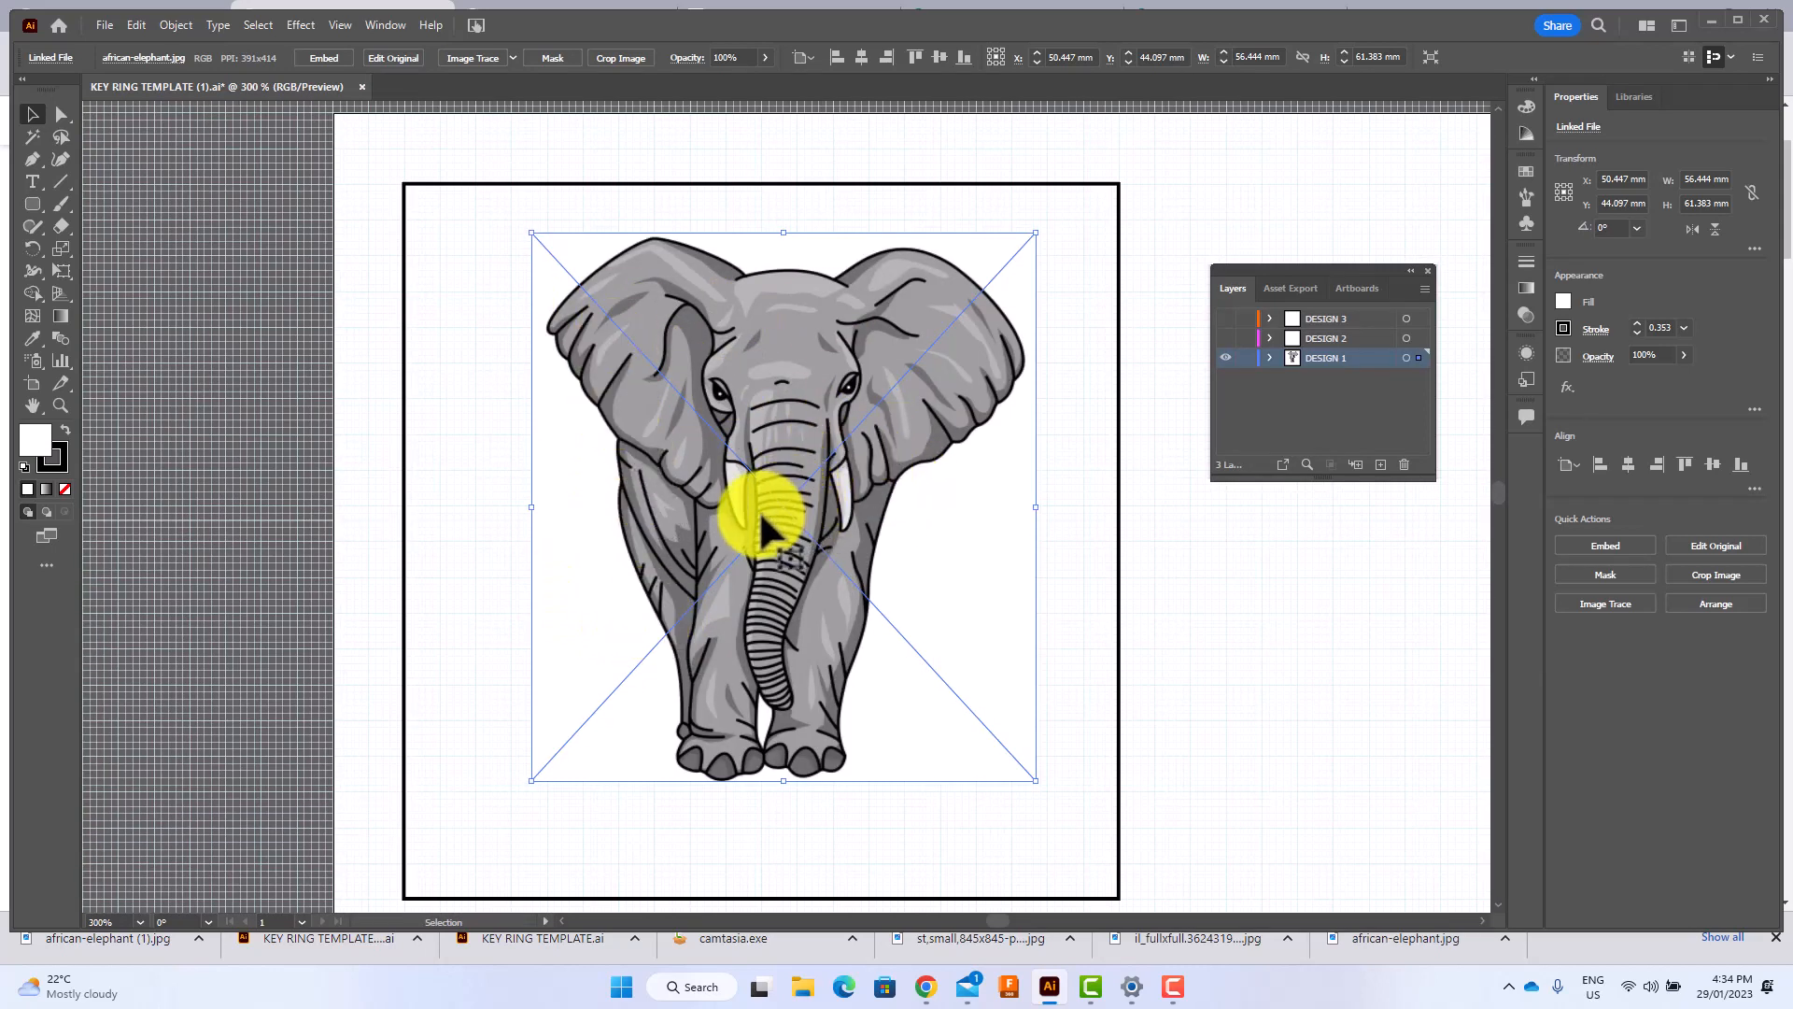
drag(760, 513, 753, 477)
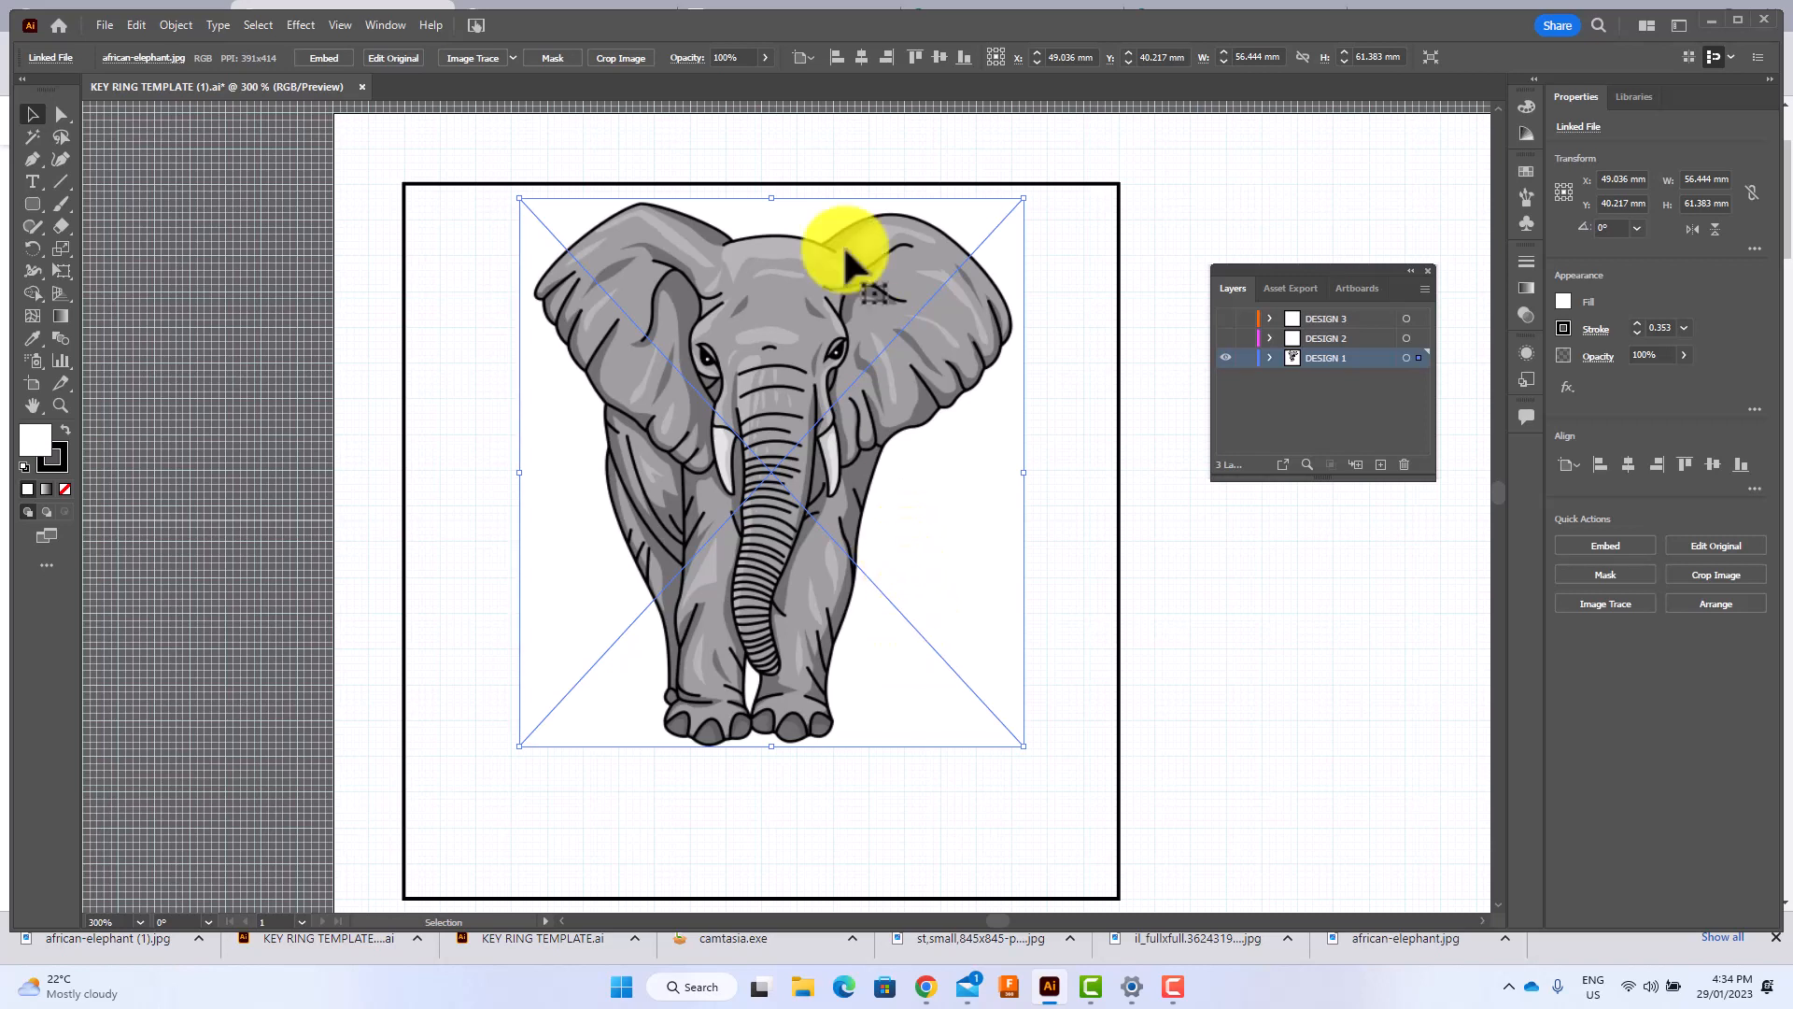
click(816, 160)
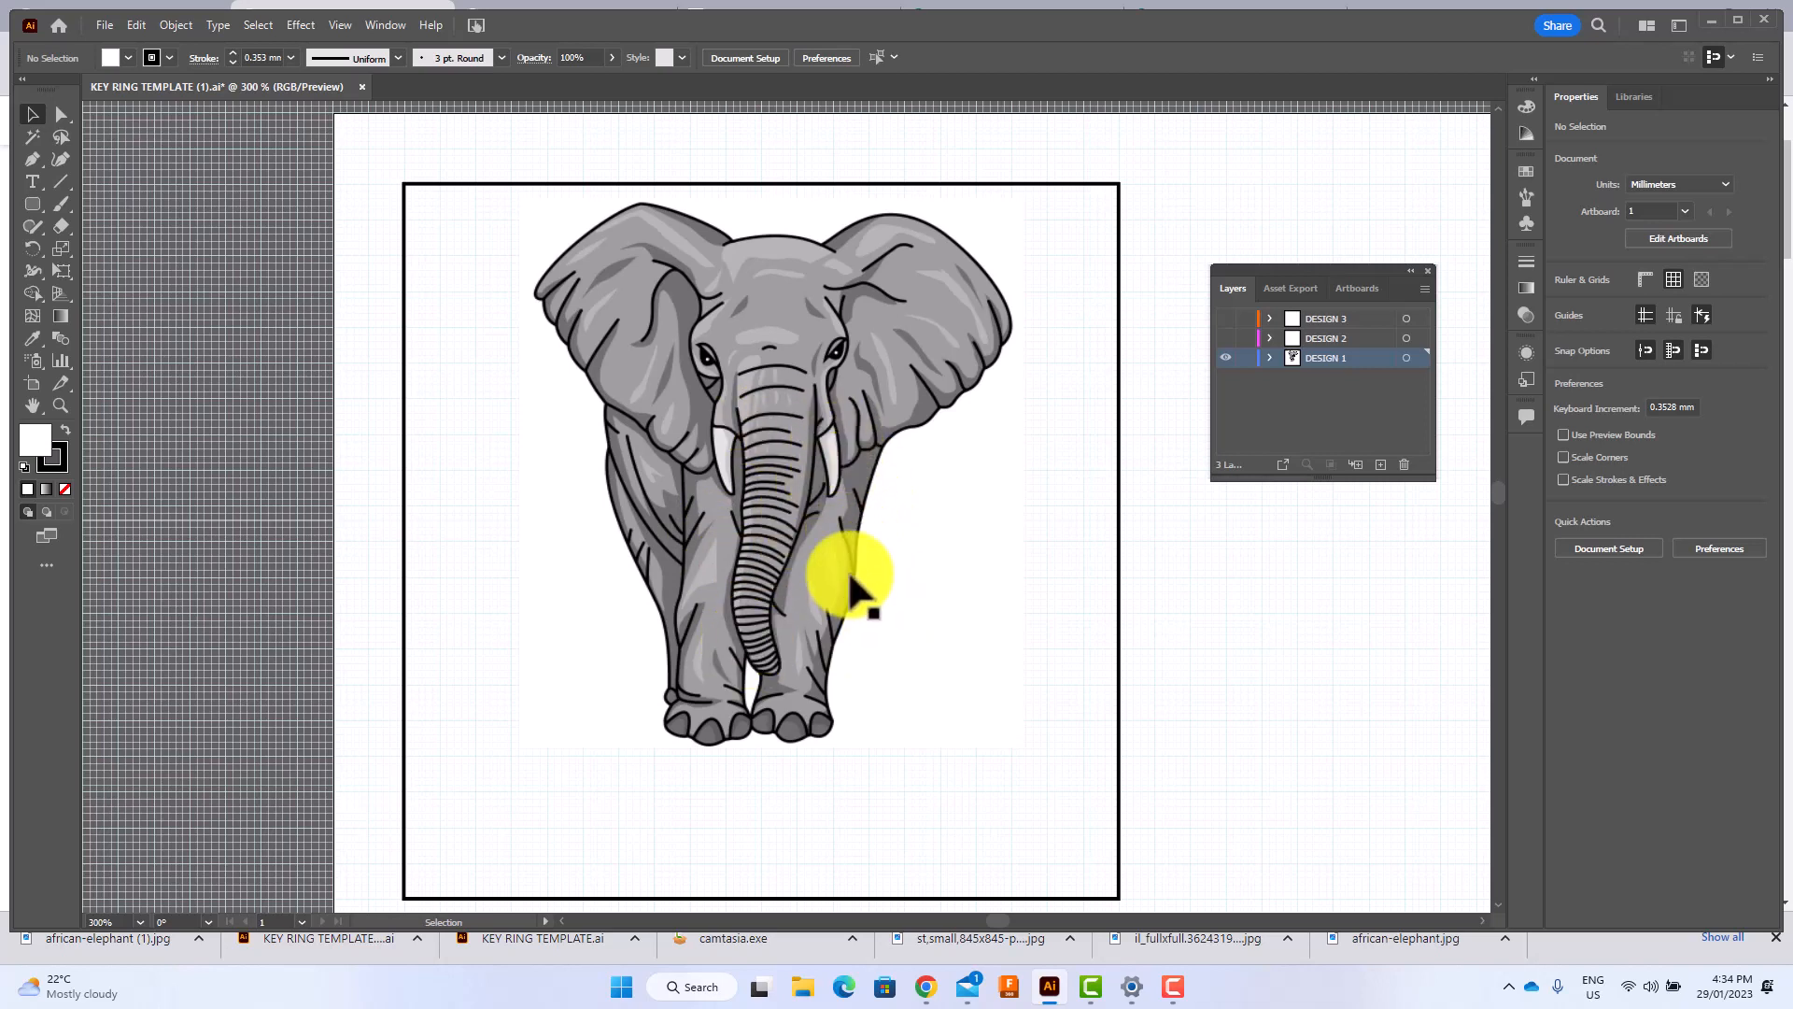
click(770, 465)
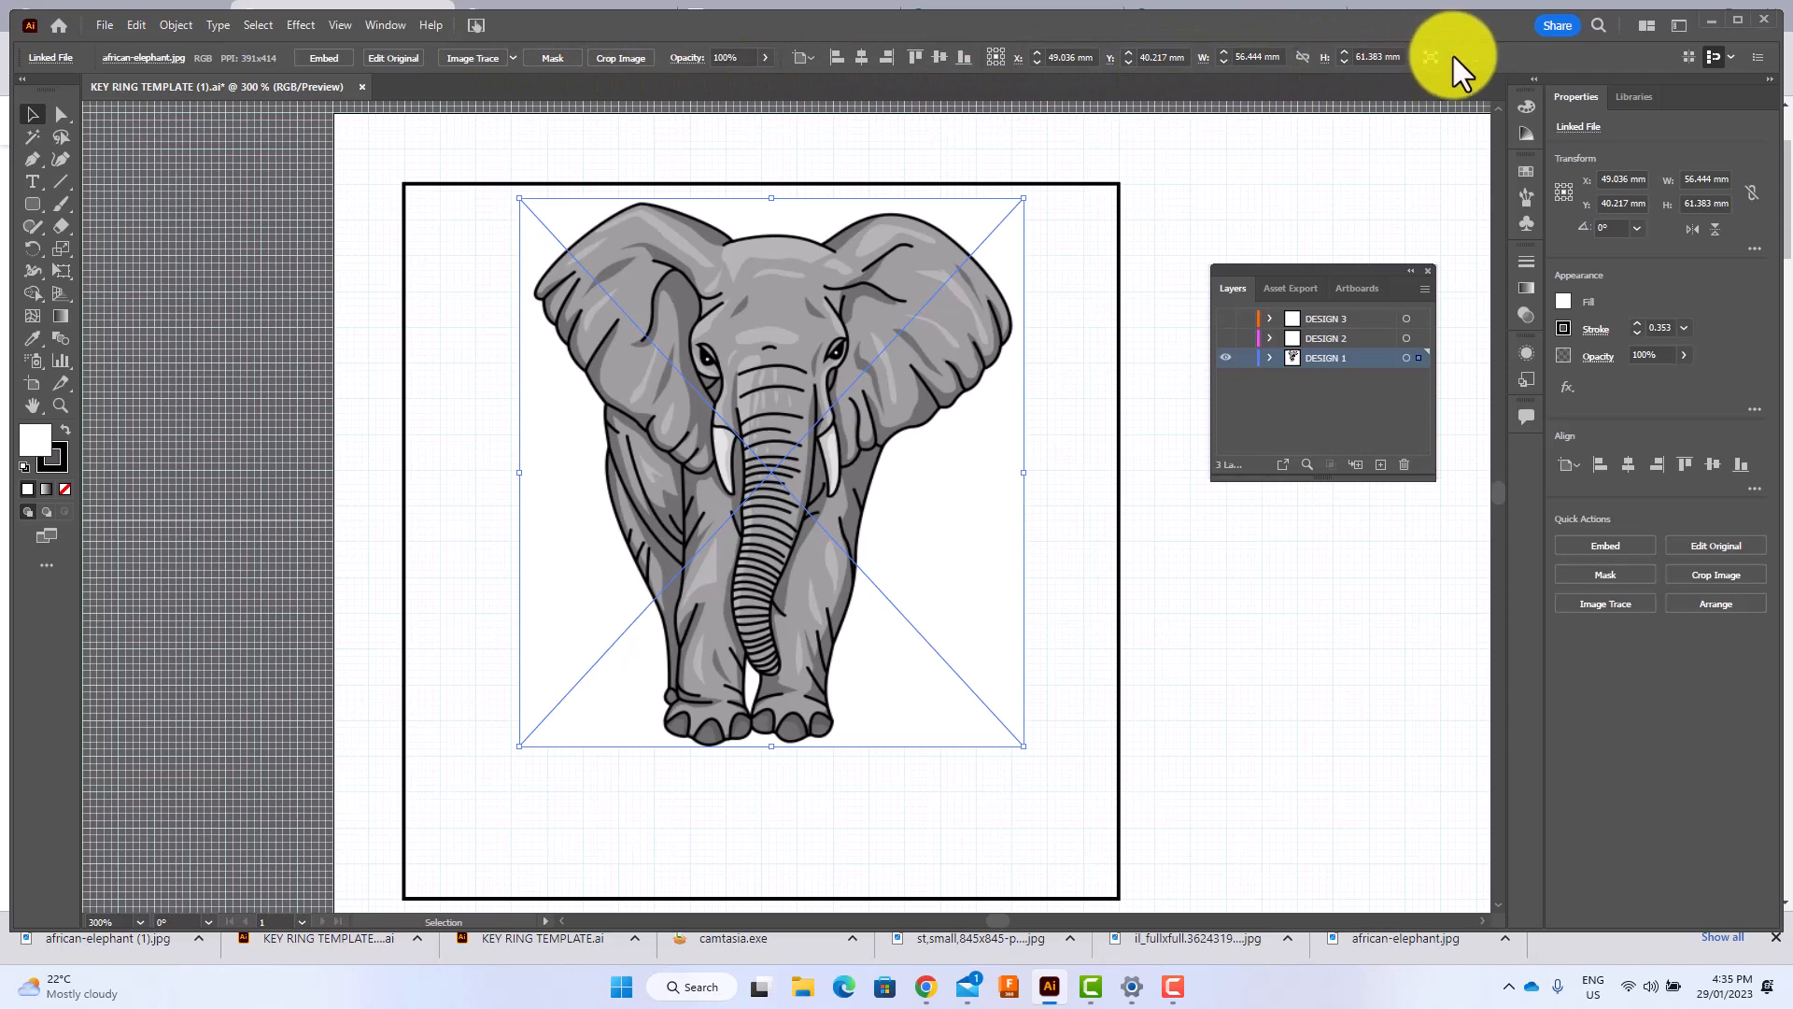
Check which Illustrator workspace is active in the list of workspaces.
click(383, 26)
mouse_move(486, 102)
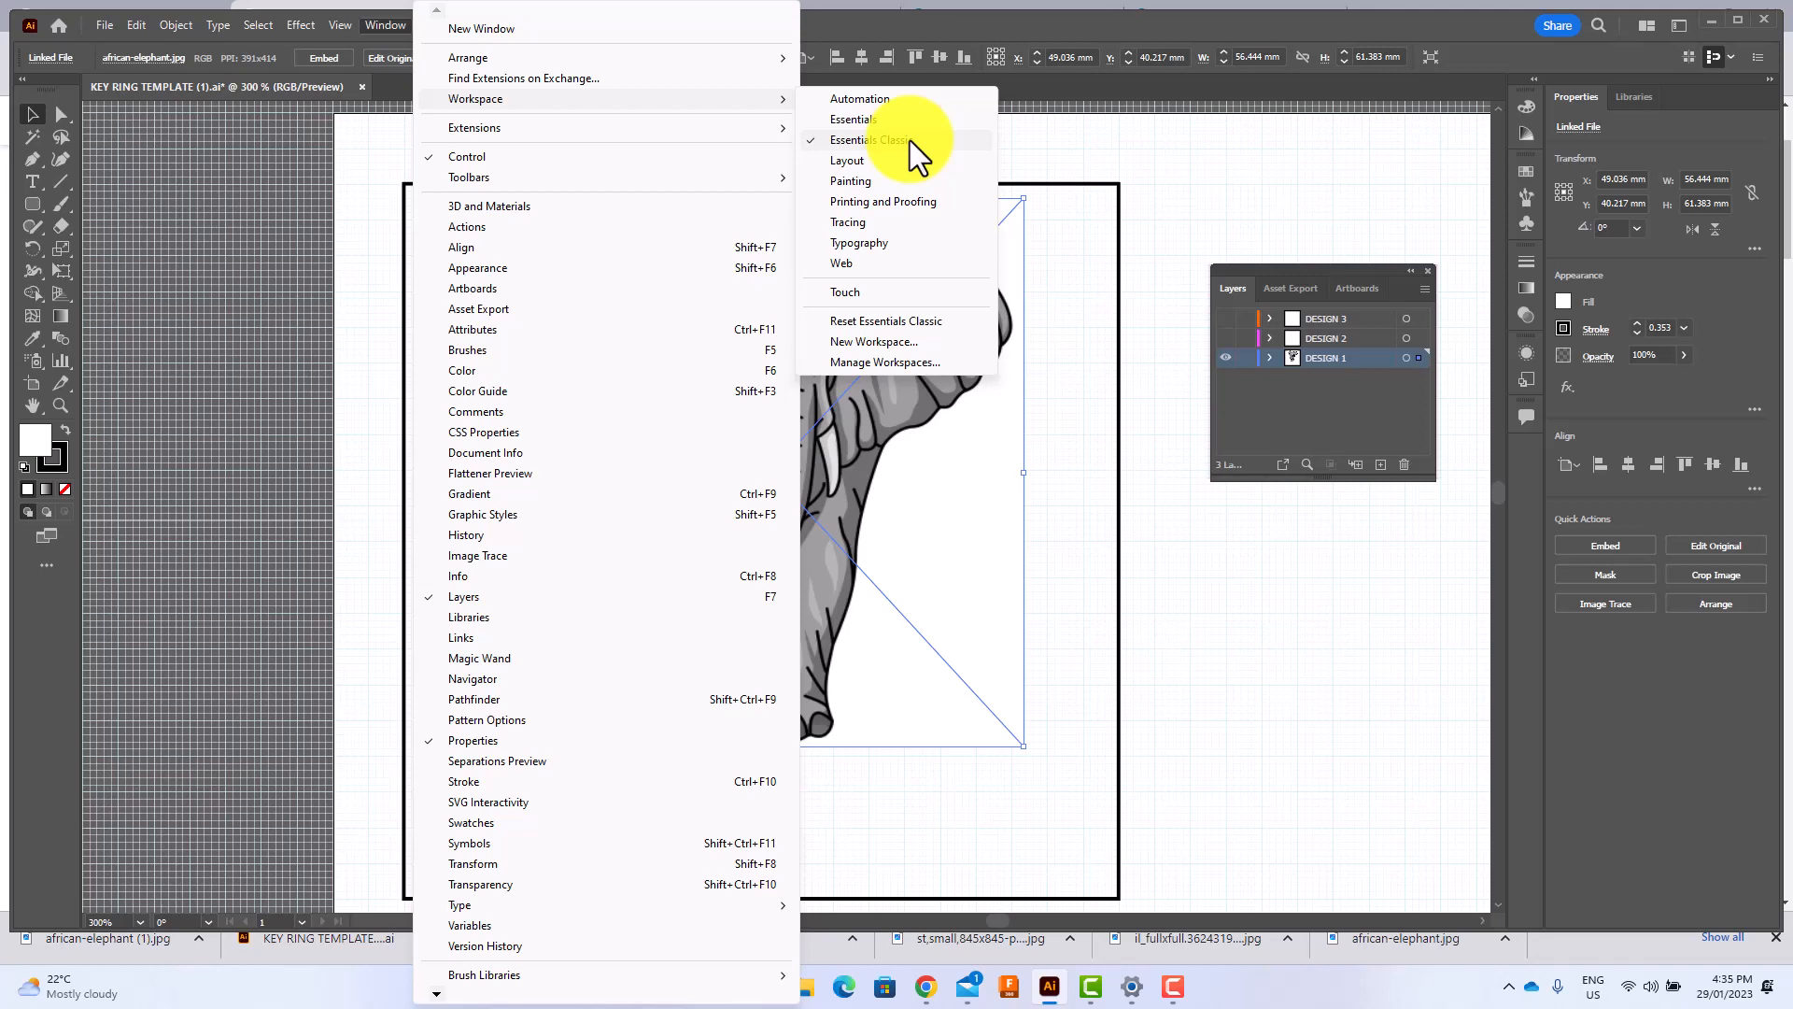
click(1035, 91)
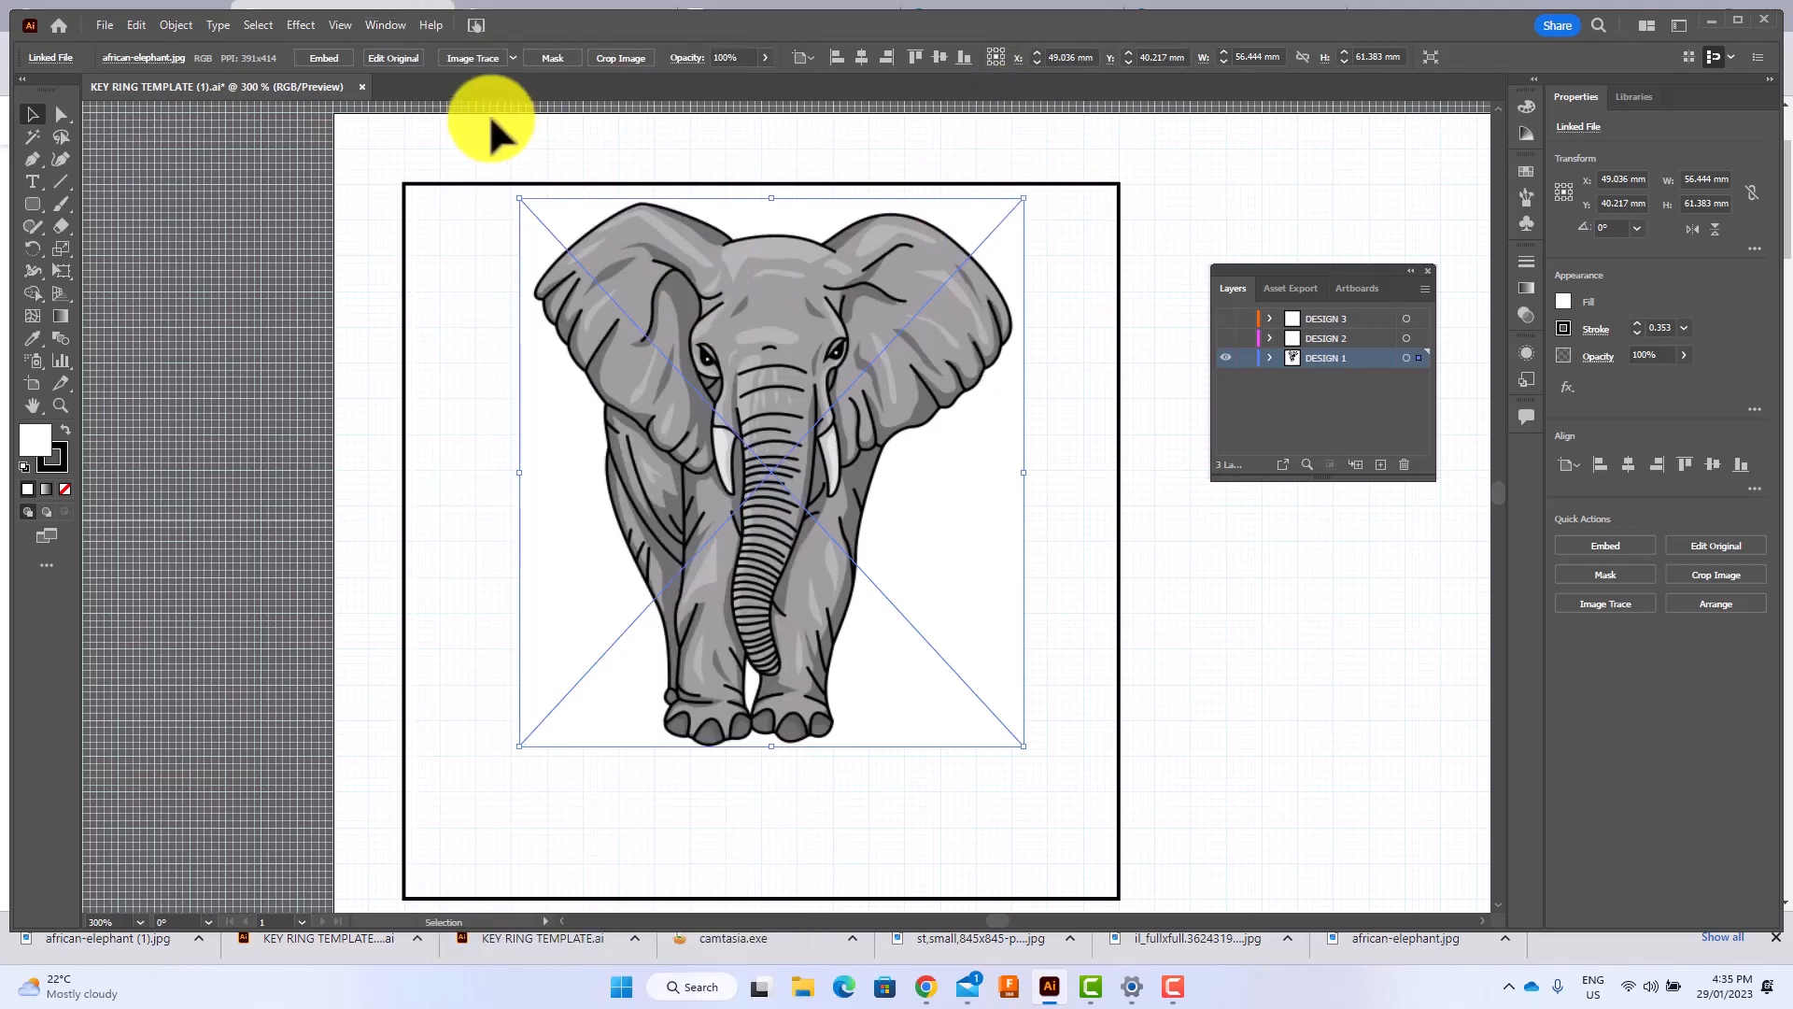
Trace the elephant image with the default Image Trace preset and expand the tracing into editable paths.
click(475, 57)
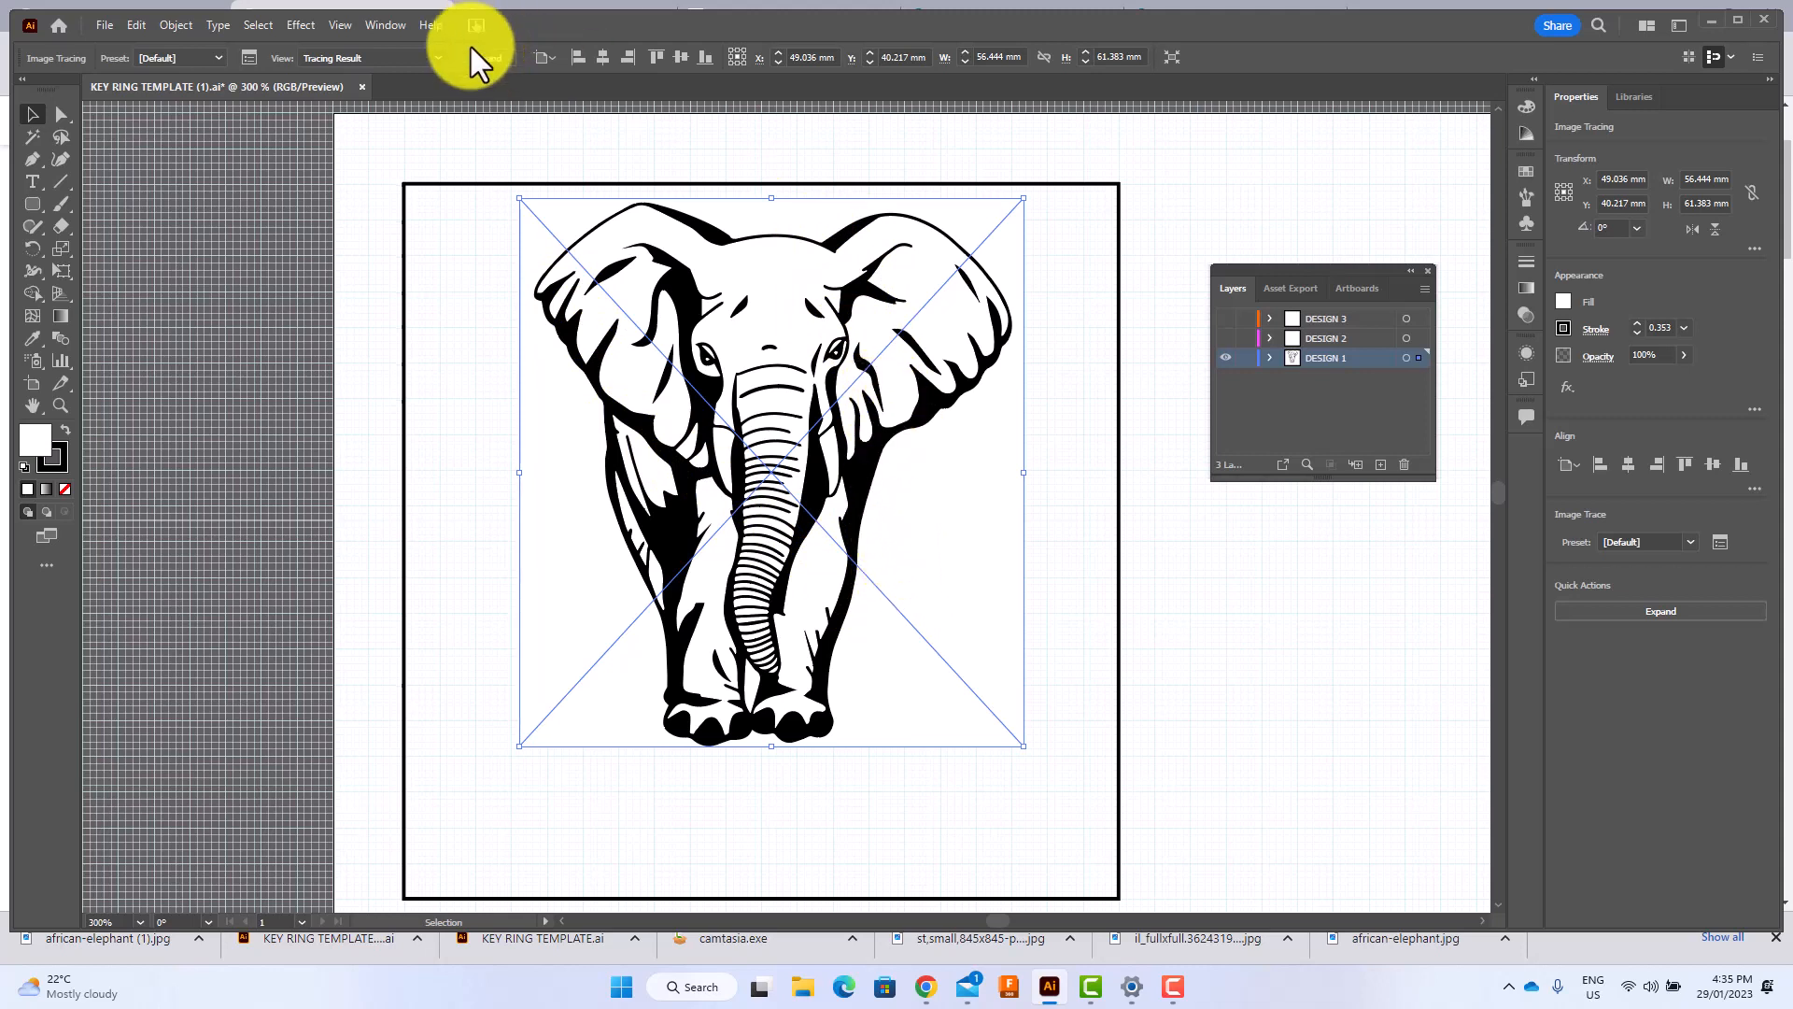
click(490, 58)
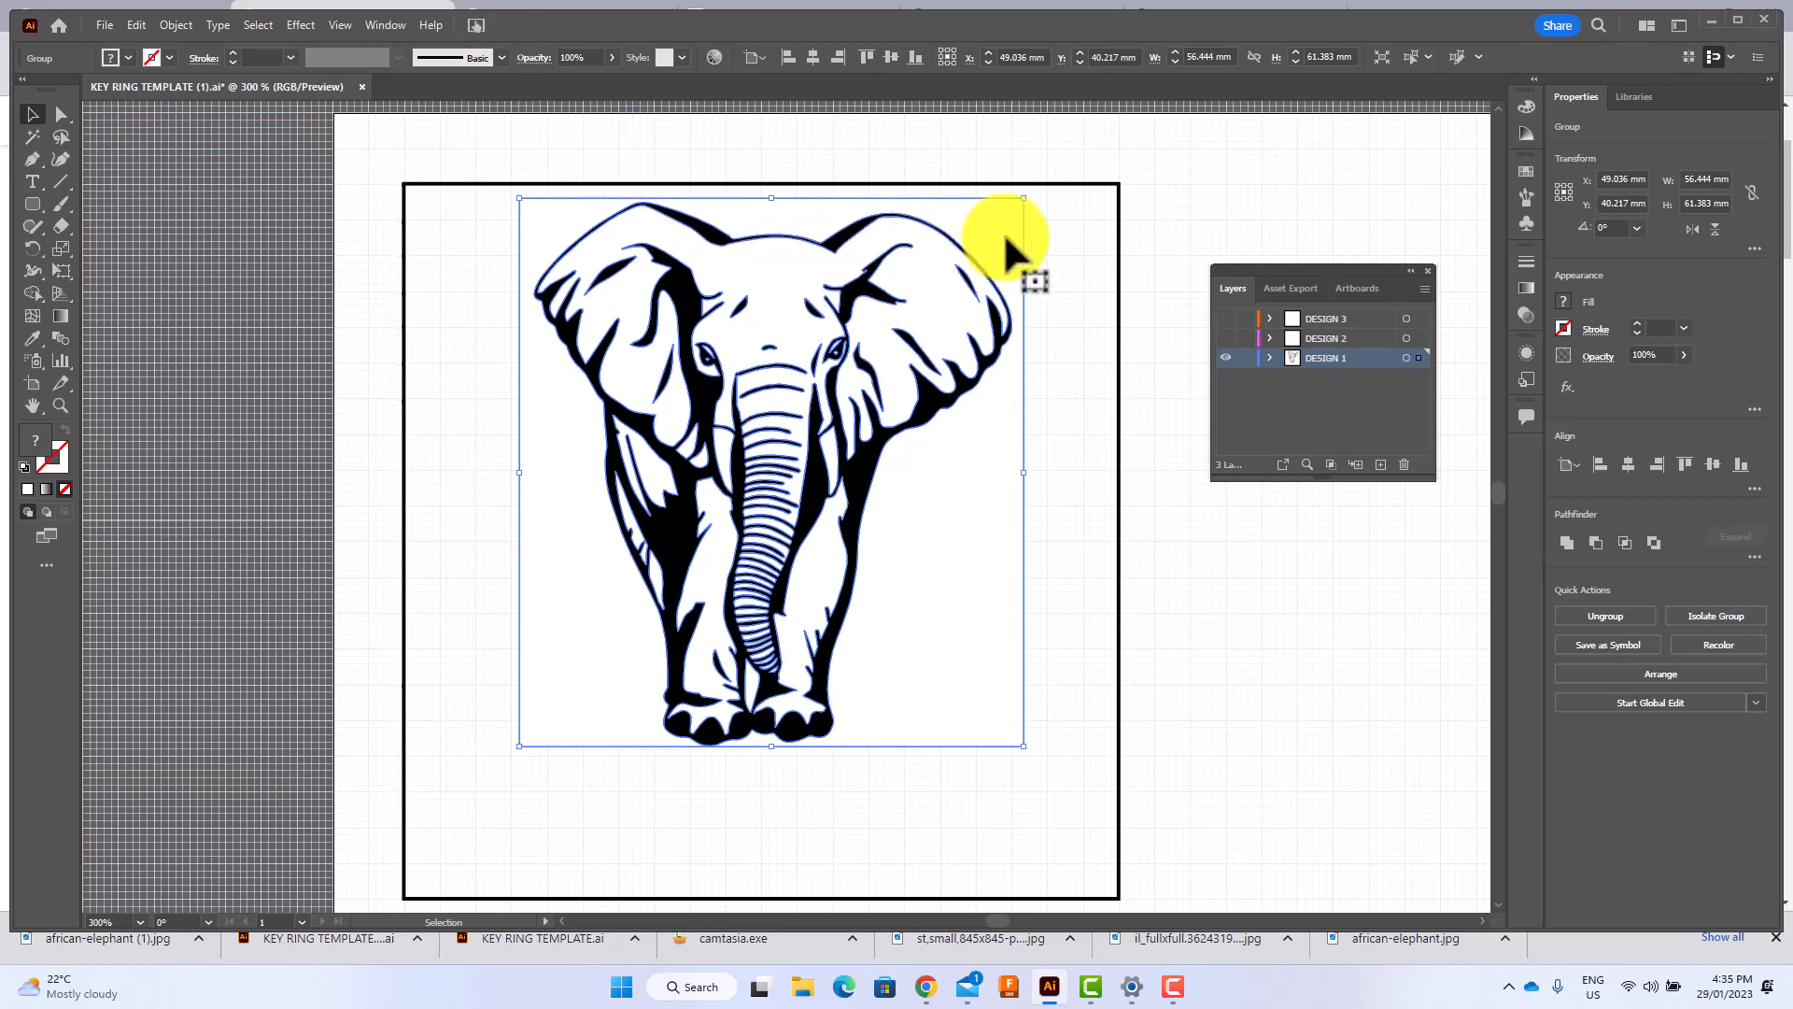
click(1065, 235)
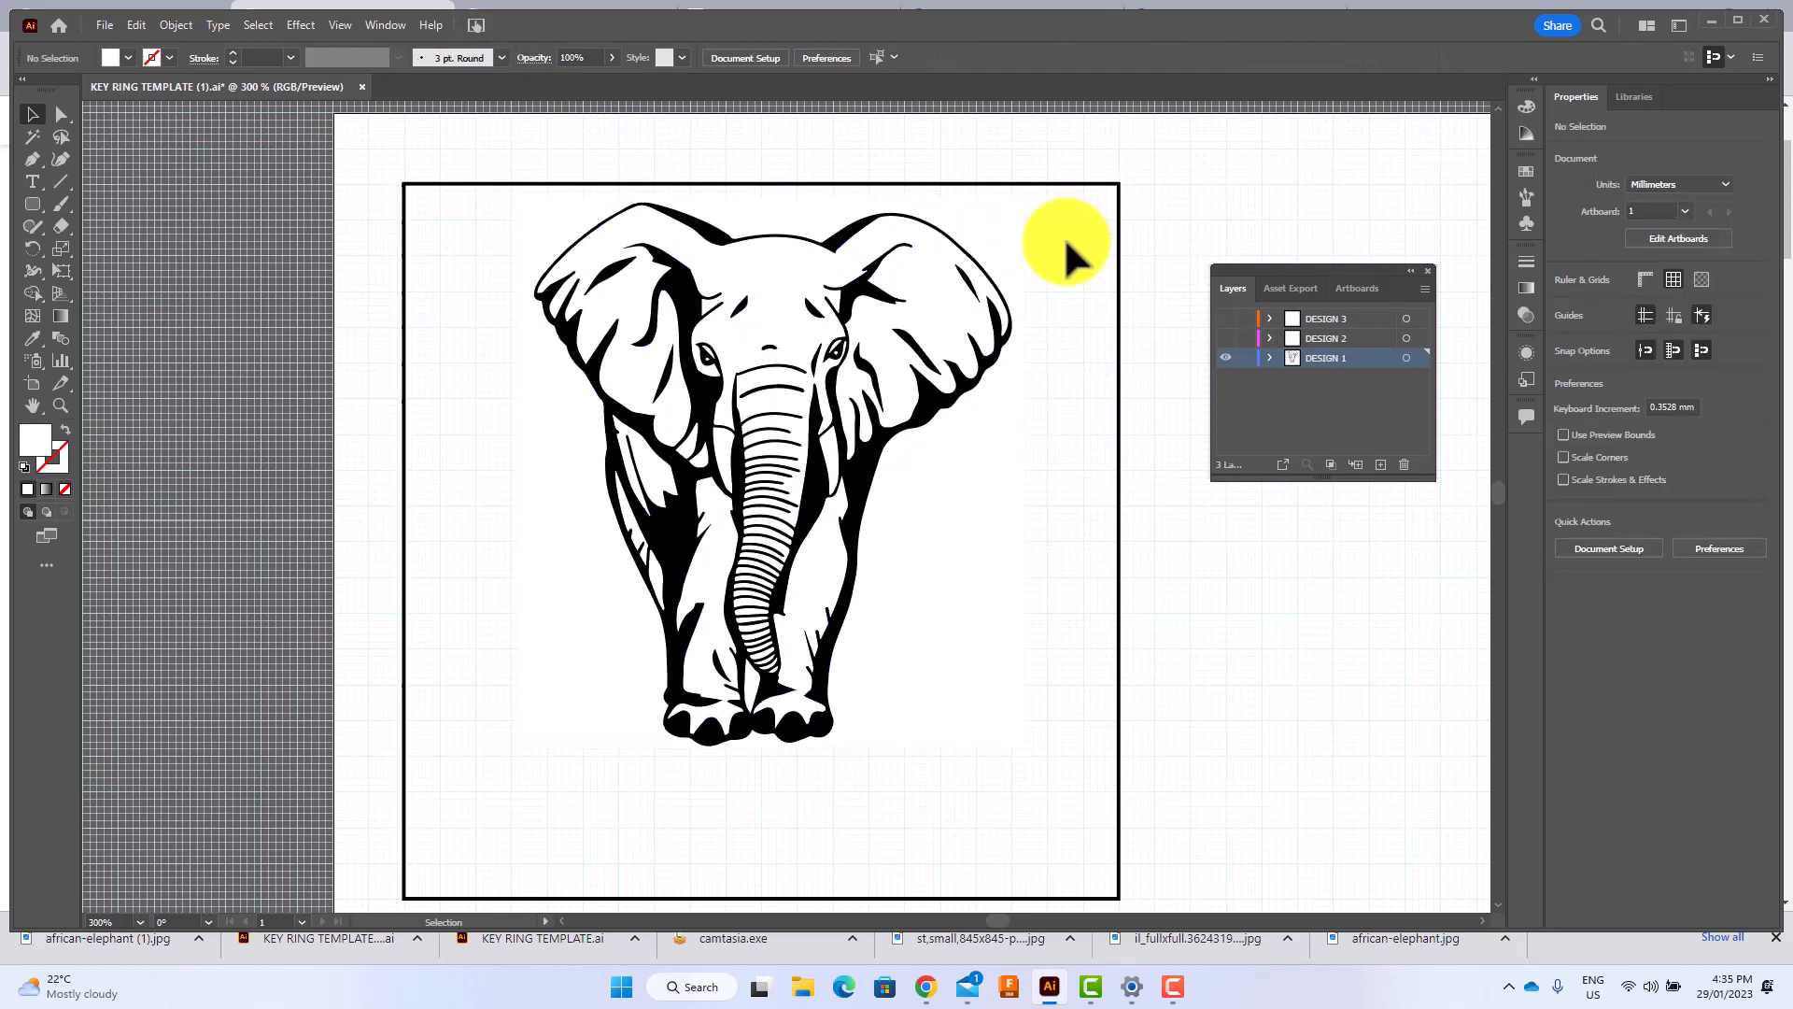
Ungroup the expanded elephant tracing and delete the white background shape around the elephant.
click(979, 617)
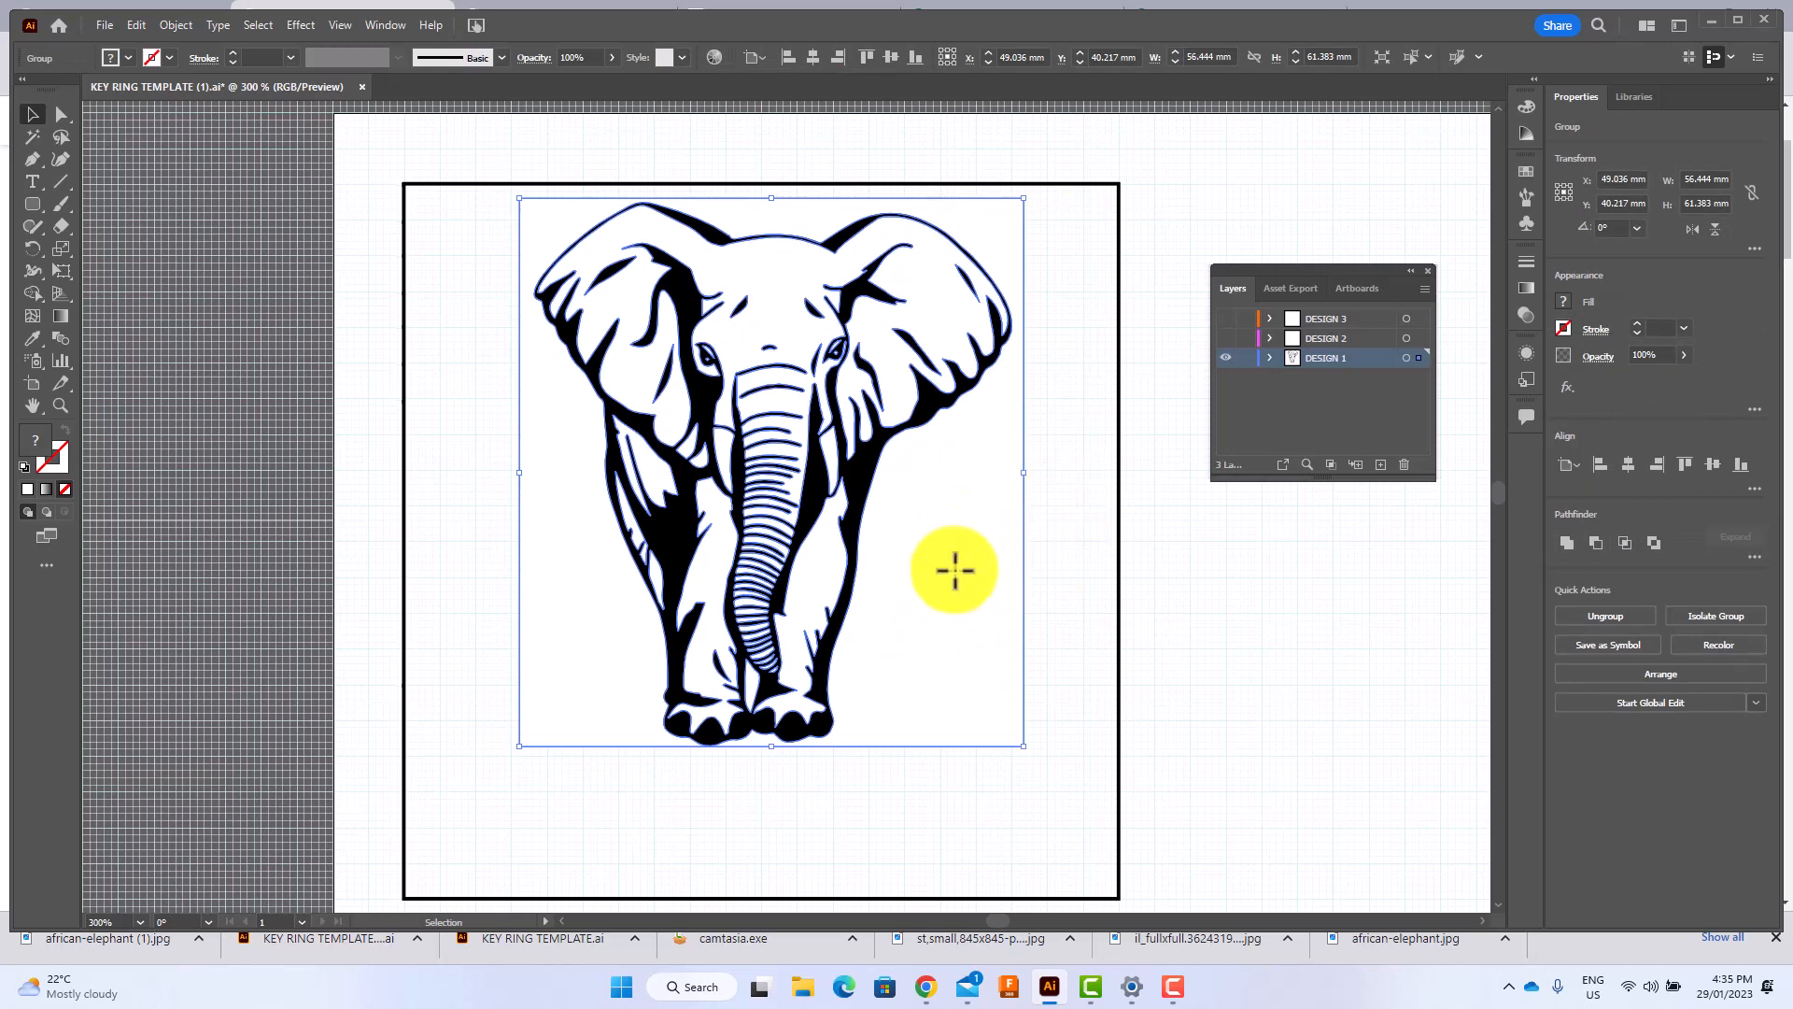
mouse_move(952, 569)
mouse_down()
mouse_move(953, 628)
mouse_move(939, 586)
mouse_up()
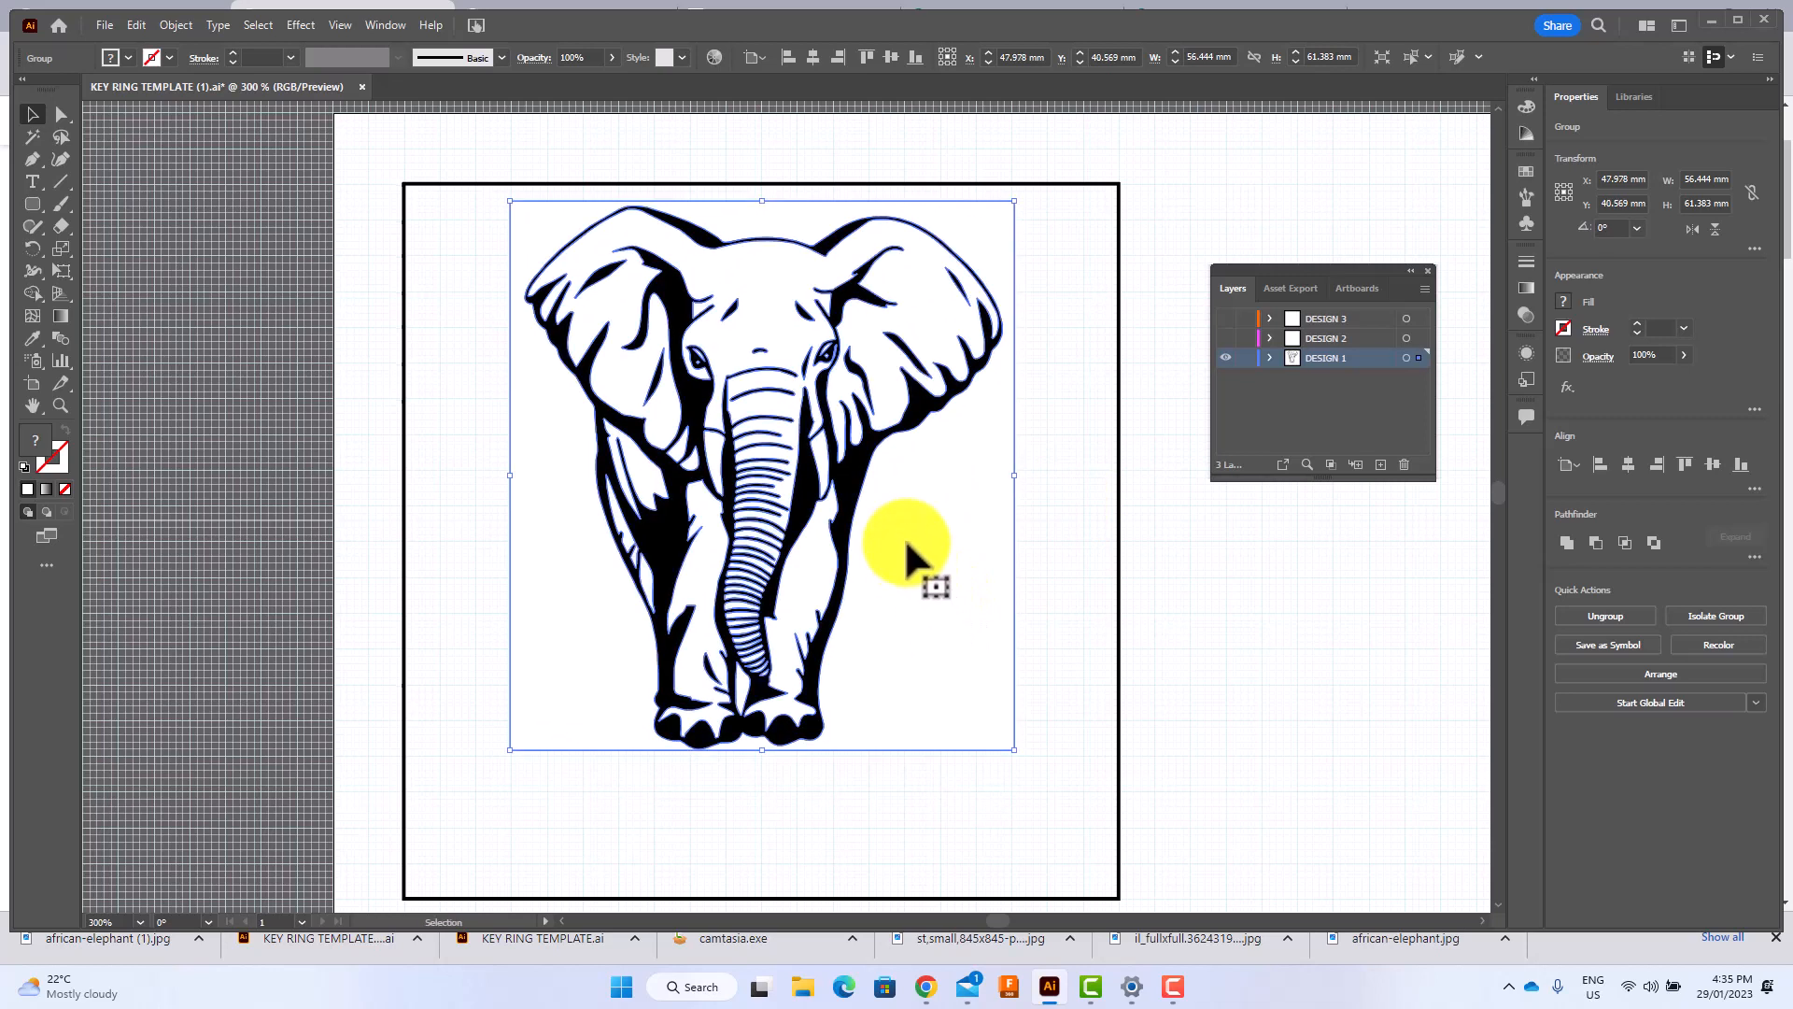
right_click(541, 226)
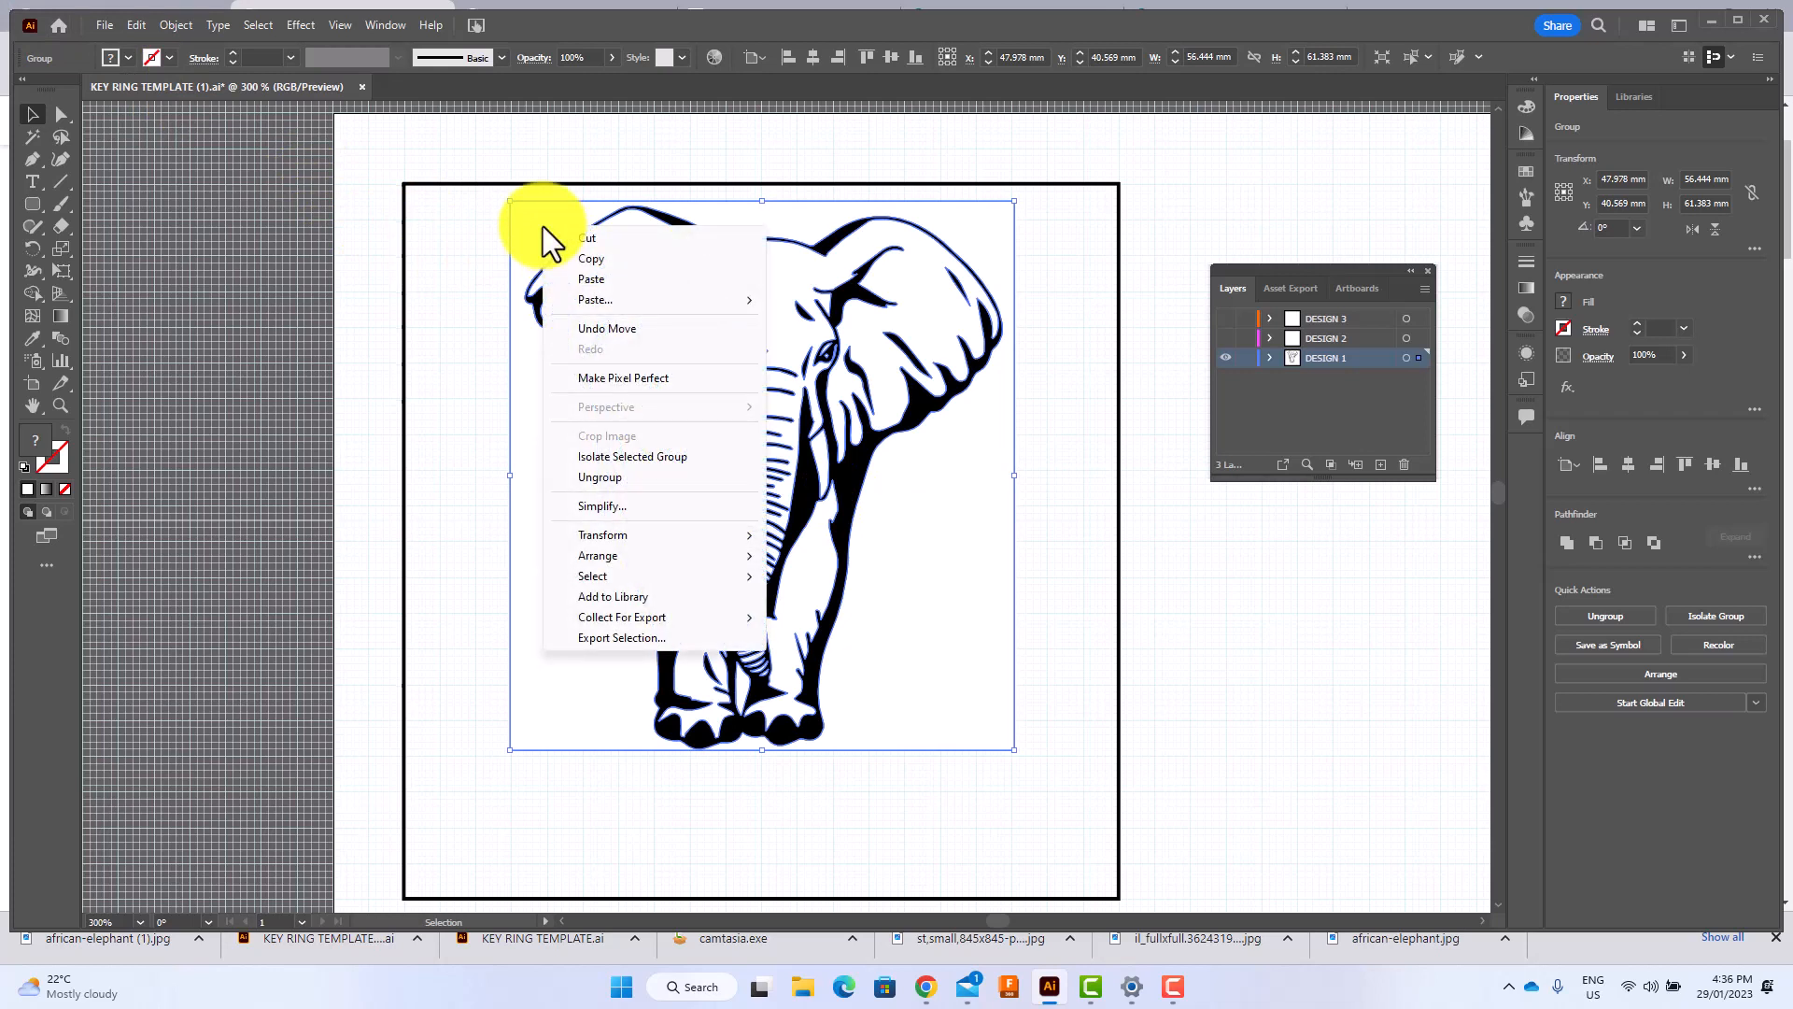
click(604, 476)
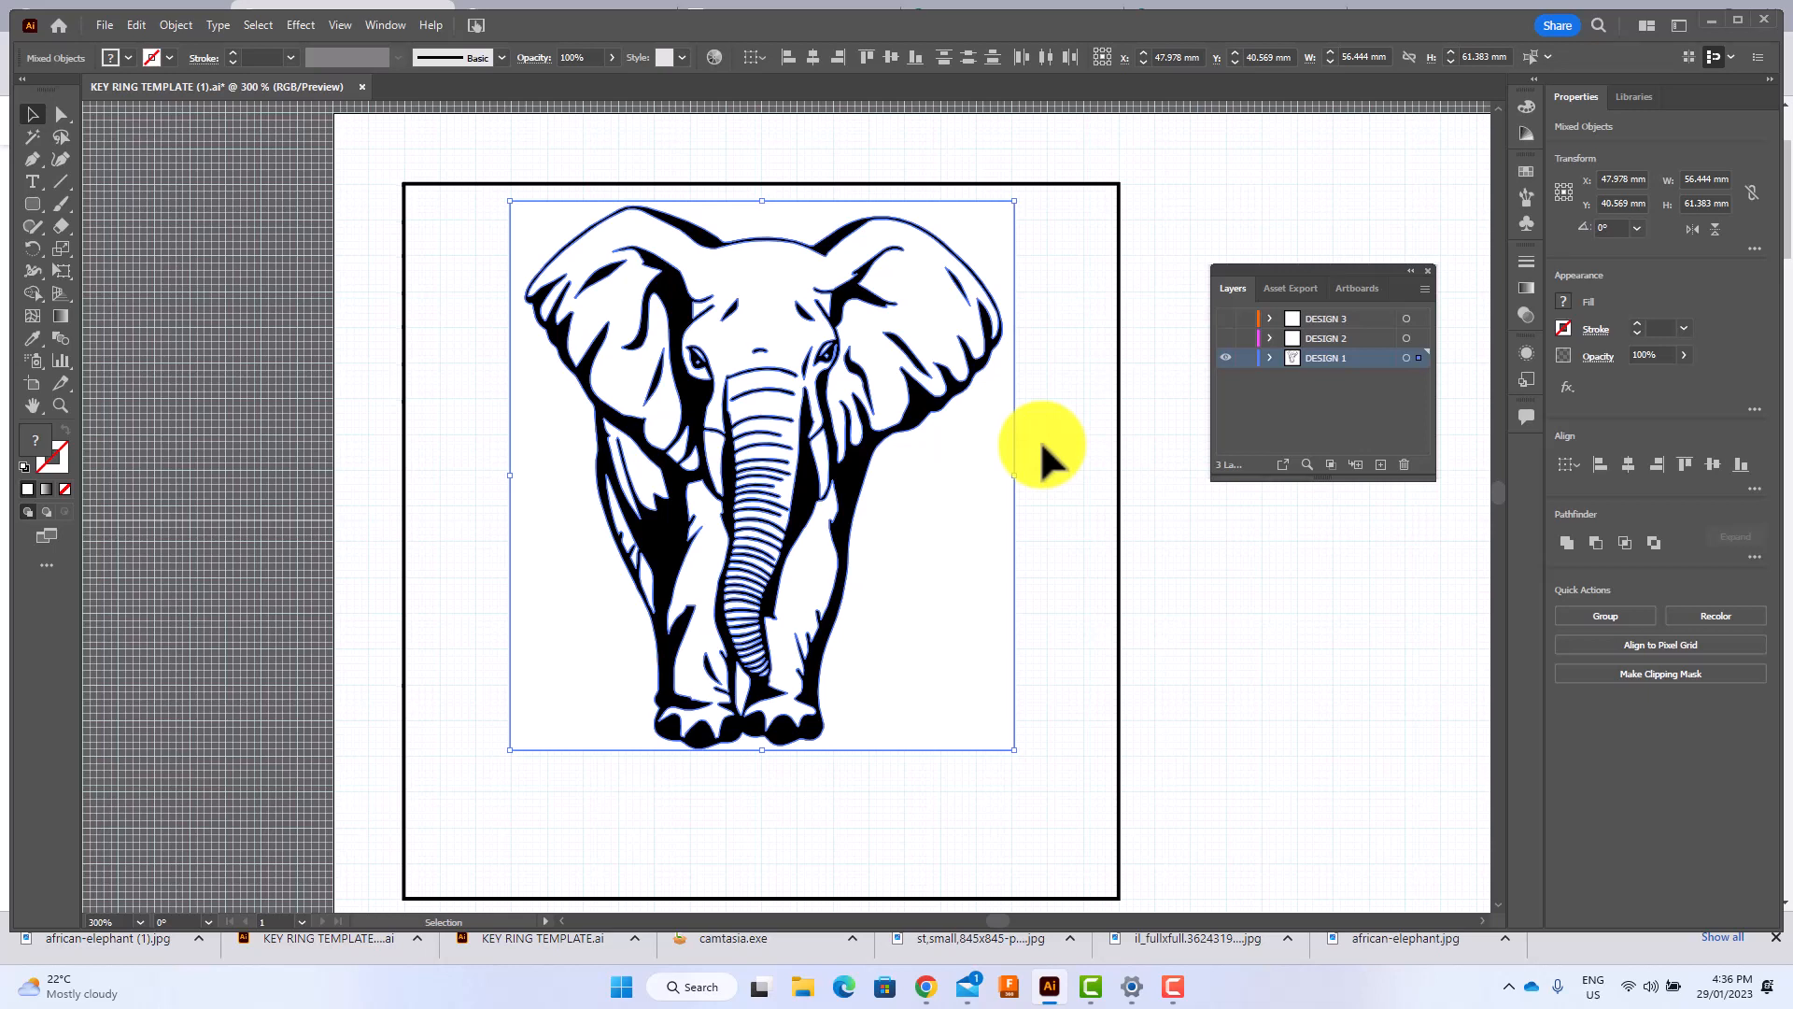
key(ctrl+8)
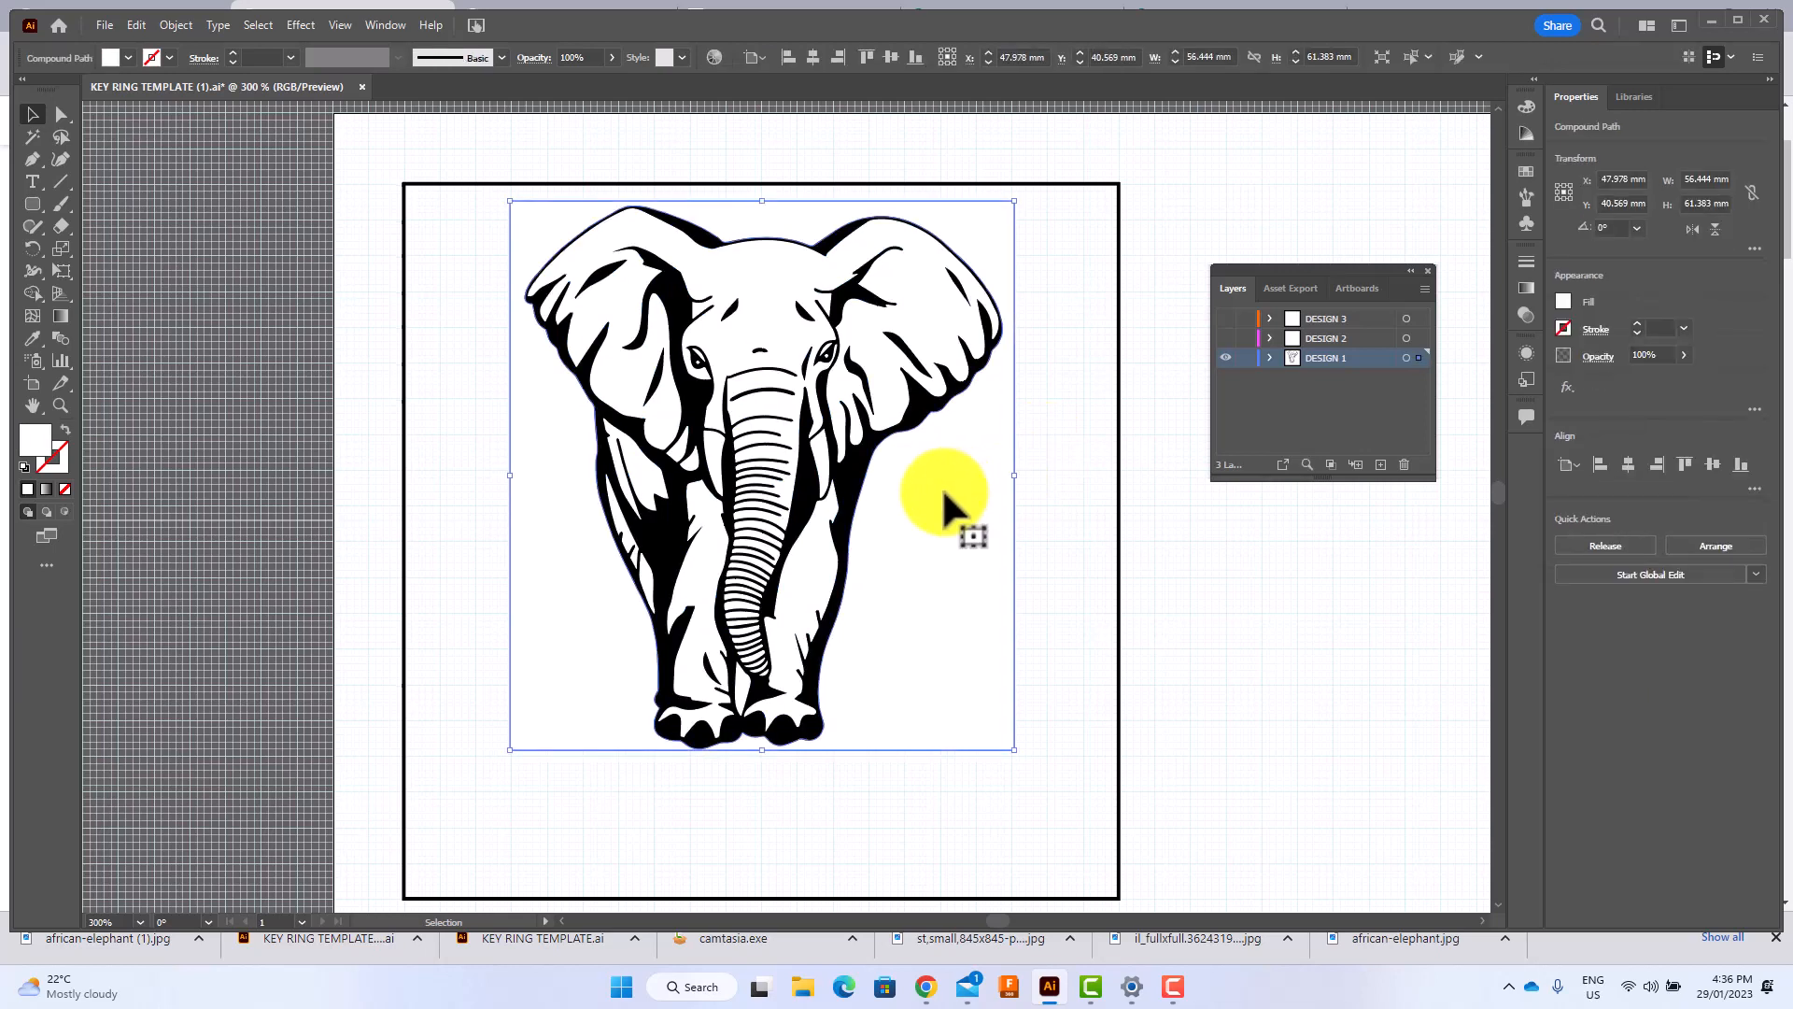
click(941, 485)
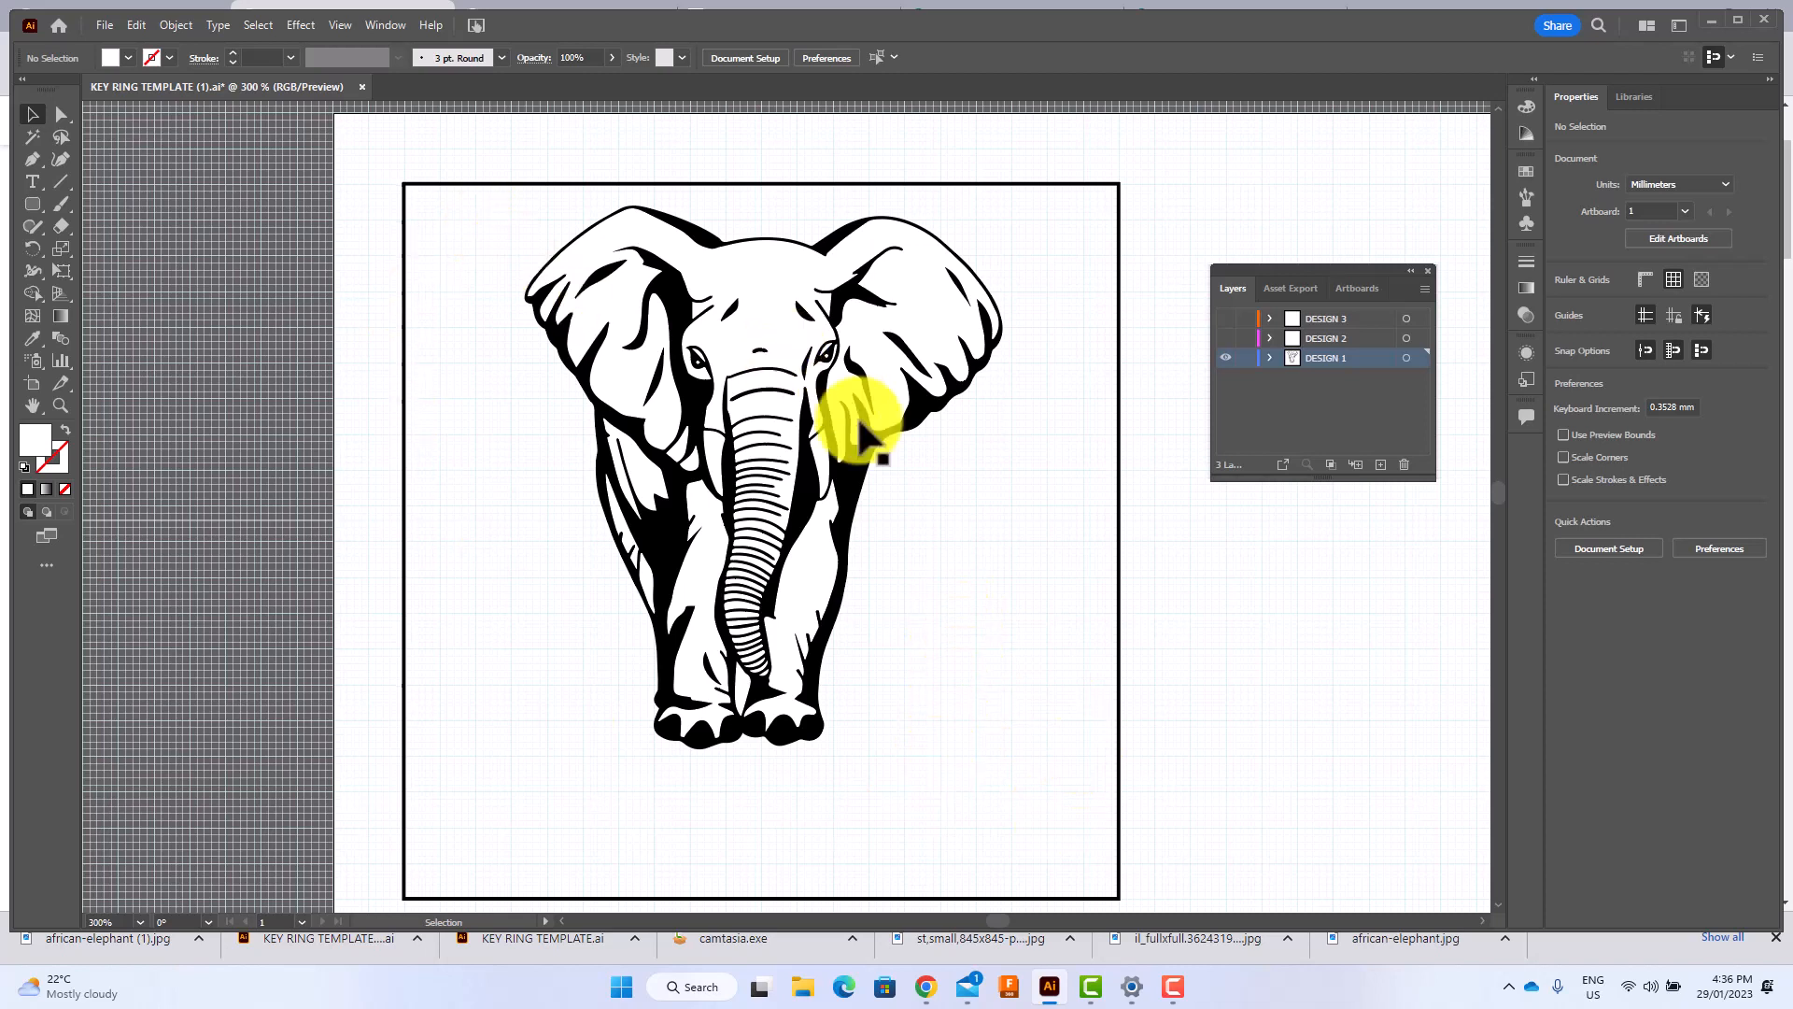
Try deleting the white shape that fills the elephant's head and ears, and undo the deletion.
click(867, 285)
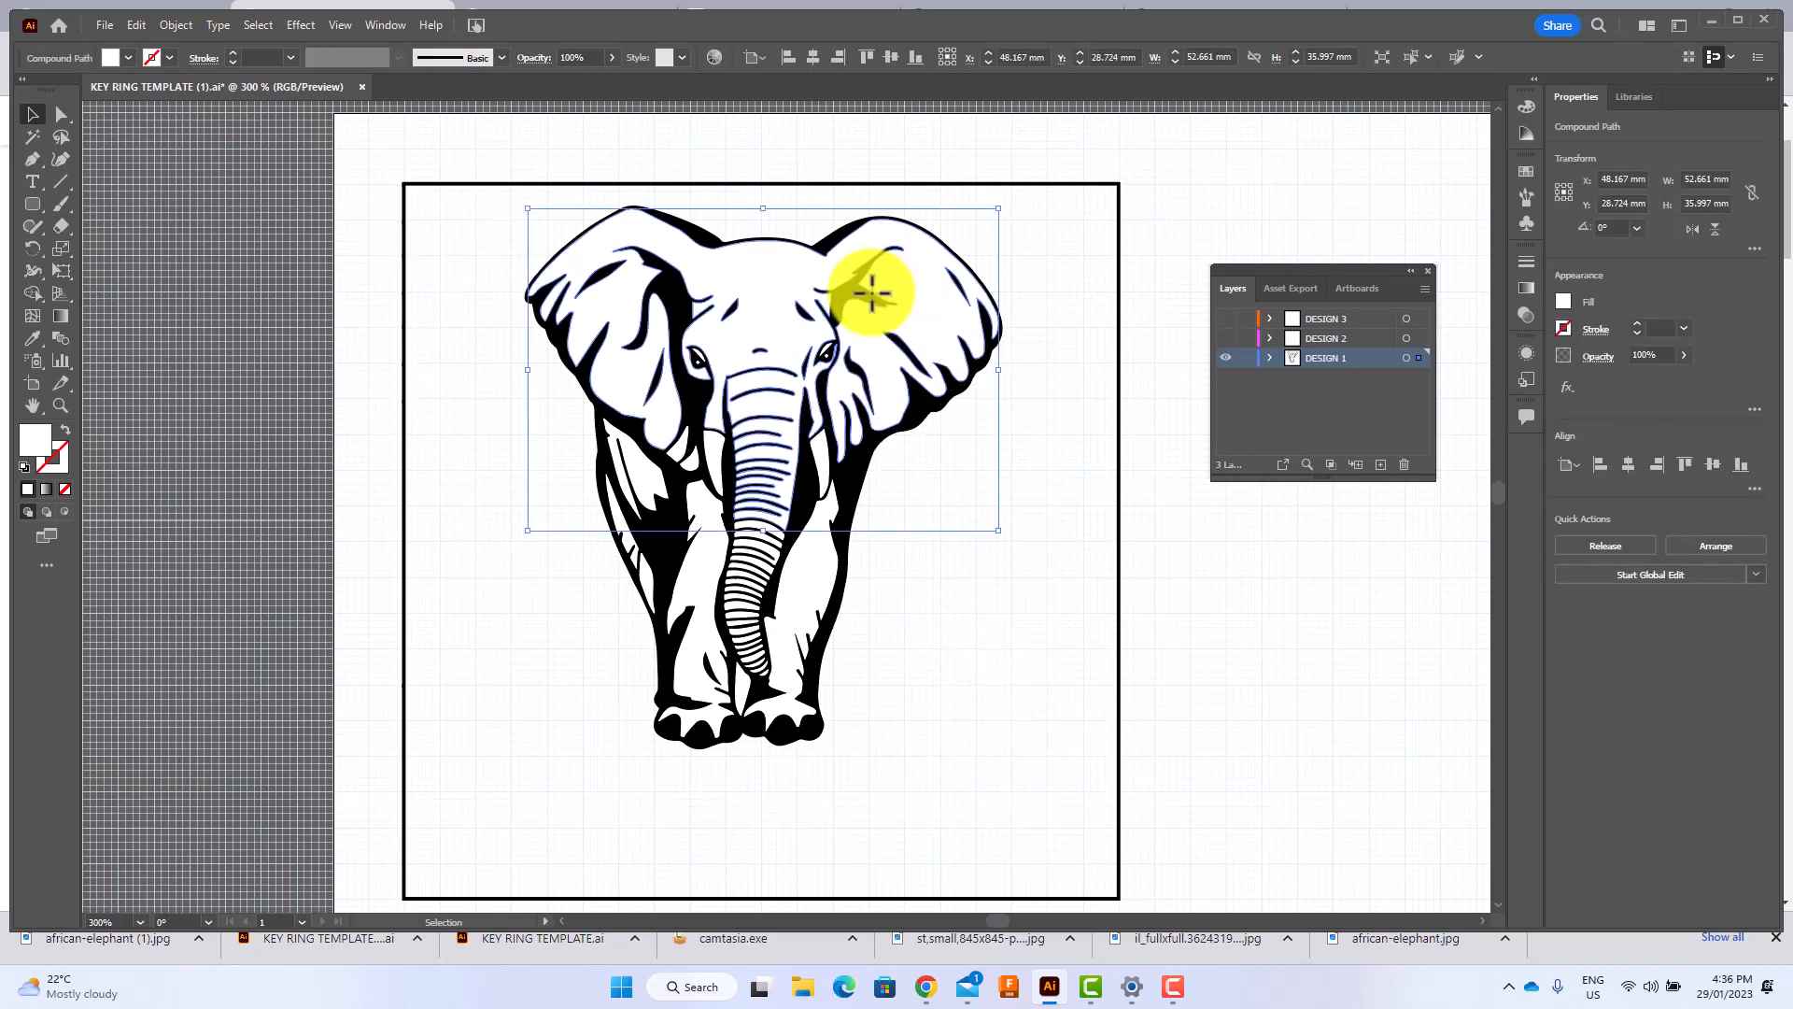
key(ctrl+shift+a)
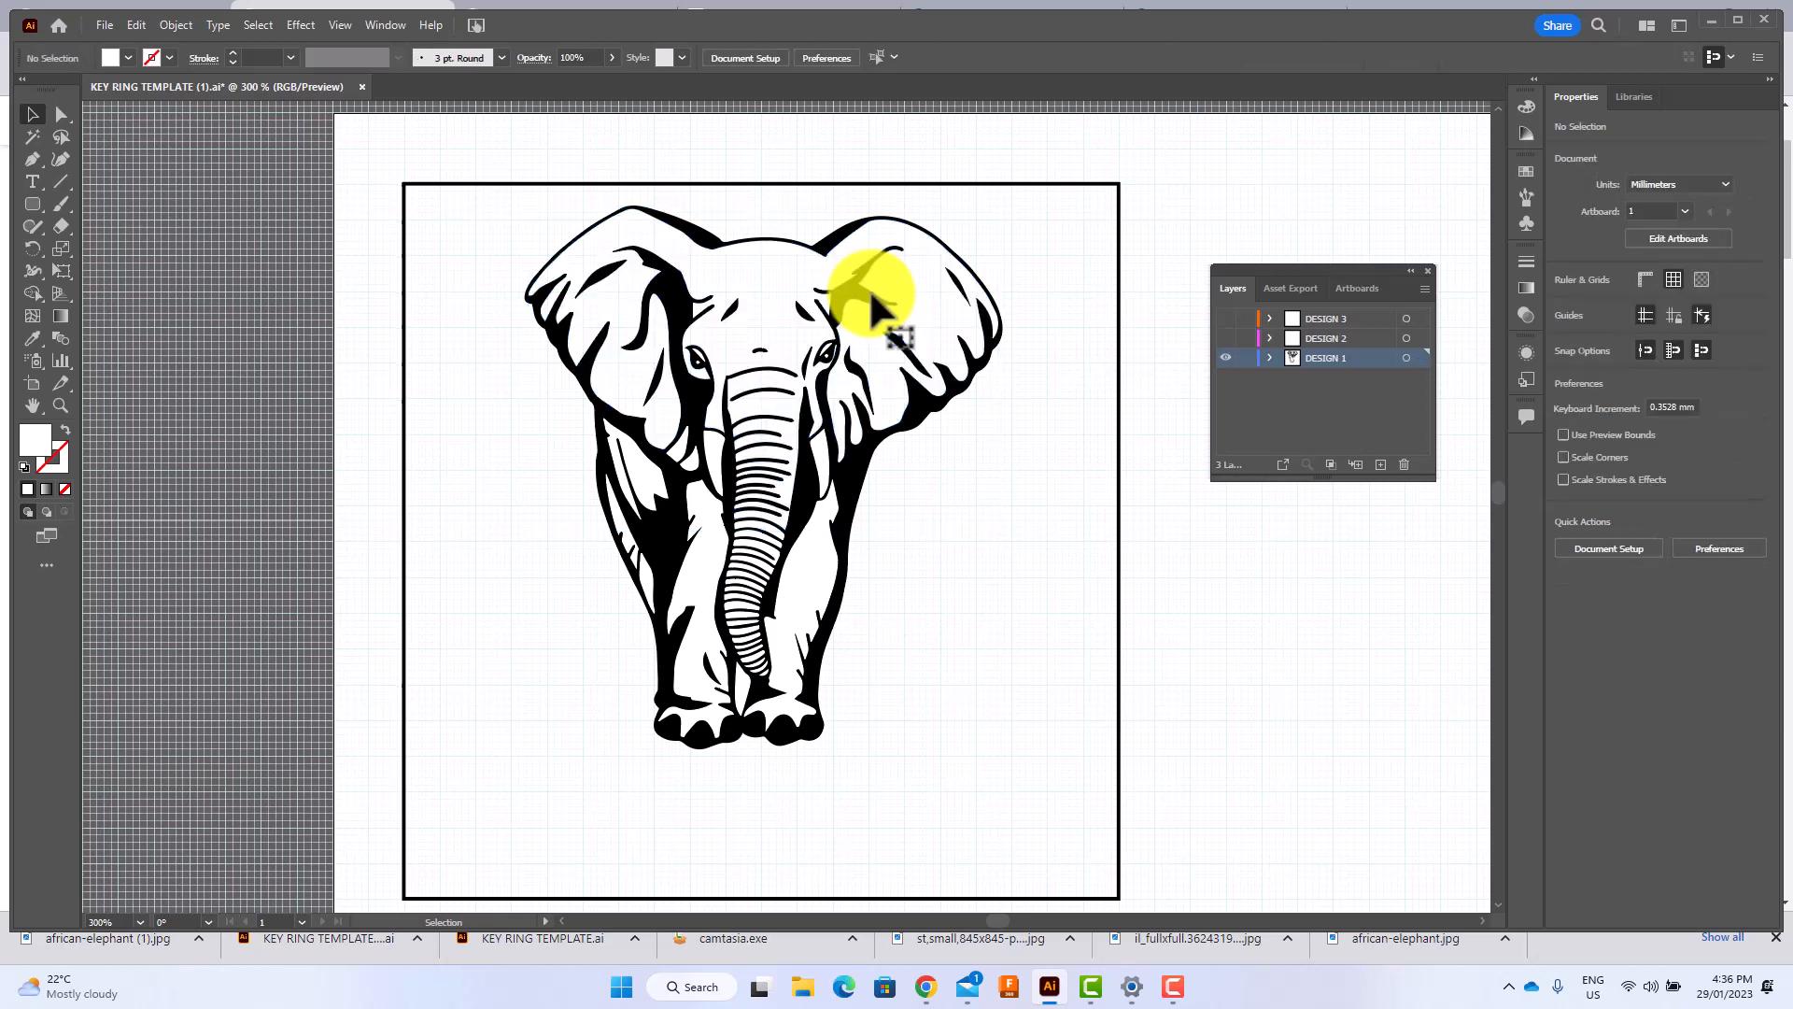
key(ctrl)
ctrl+click(872, 297)
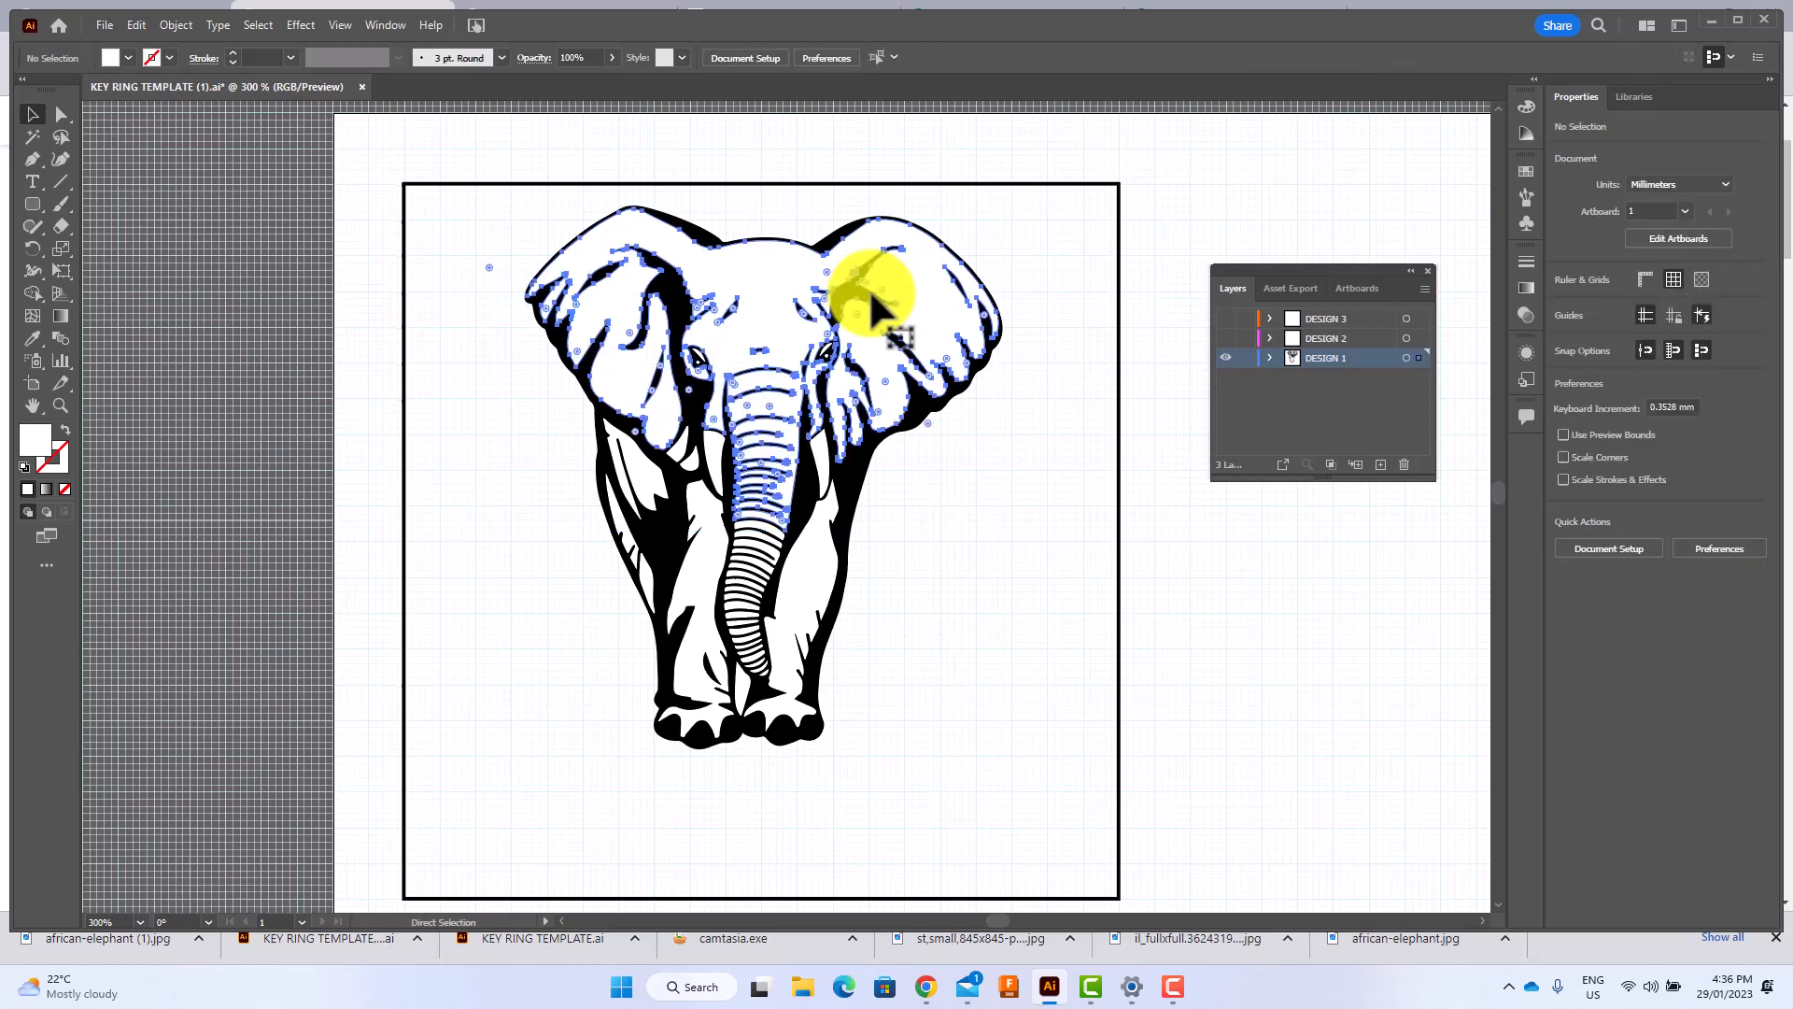
Set up the Curvature tool with no fill and a red stroke, with nothing selected.
click(1034, 475)
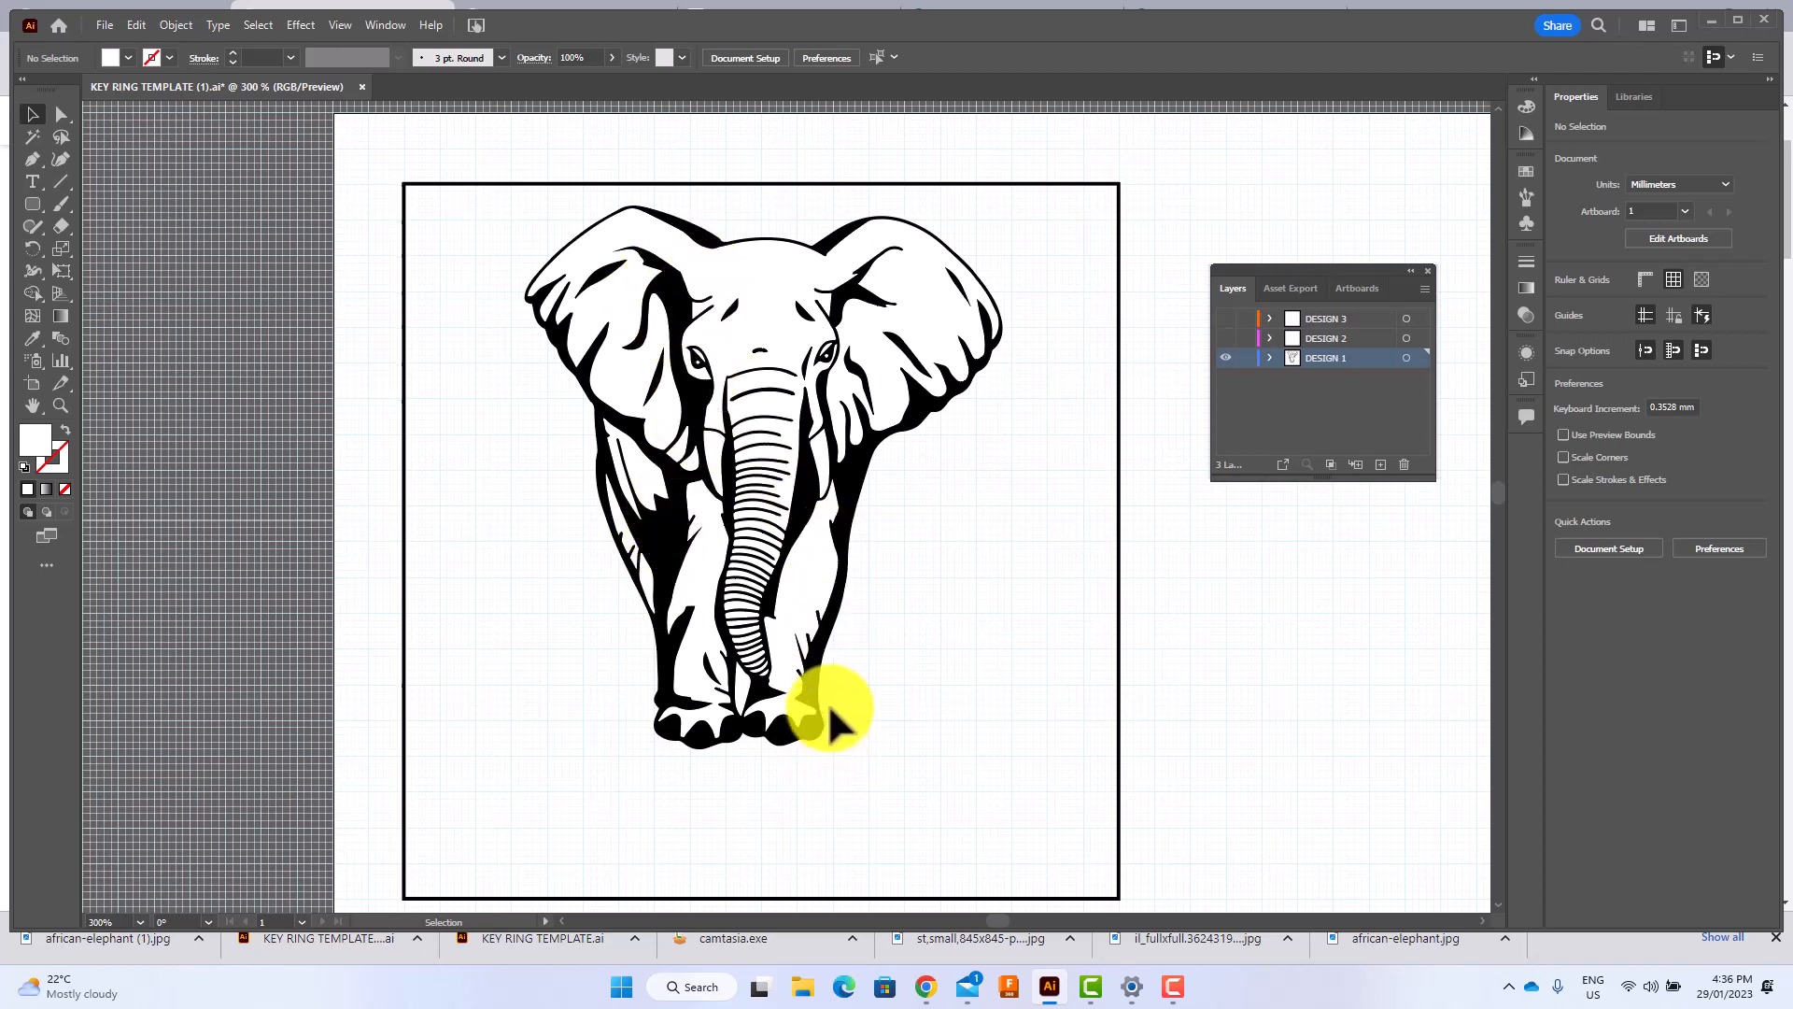
click(61, 160)
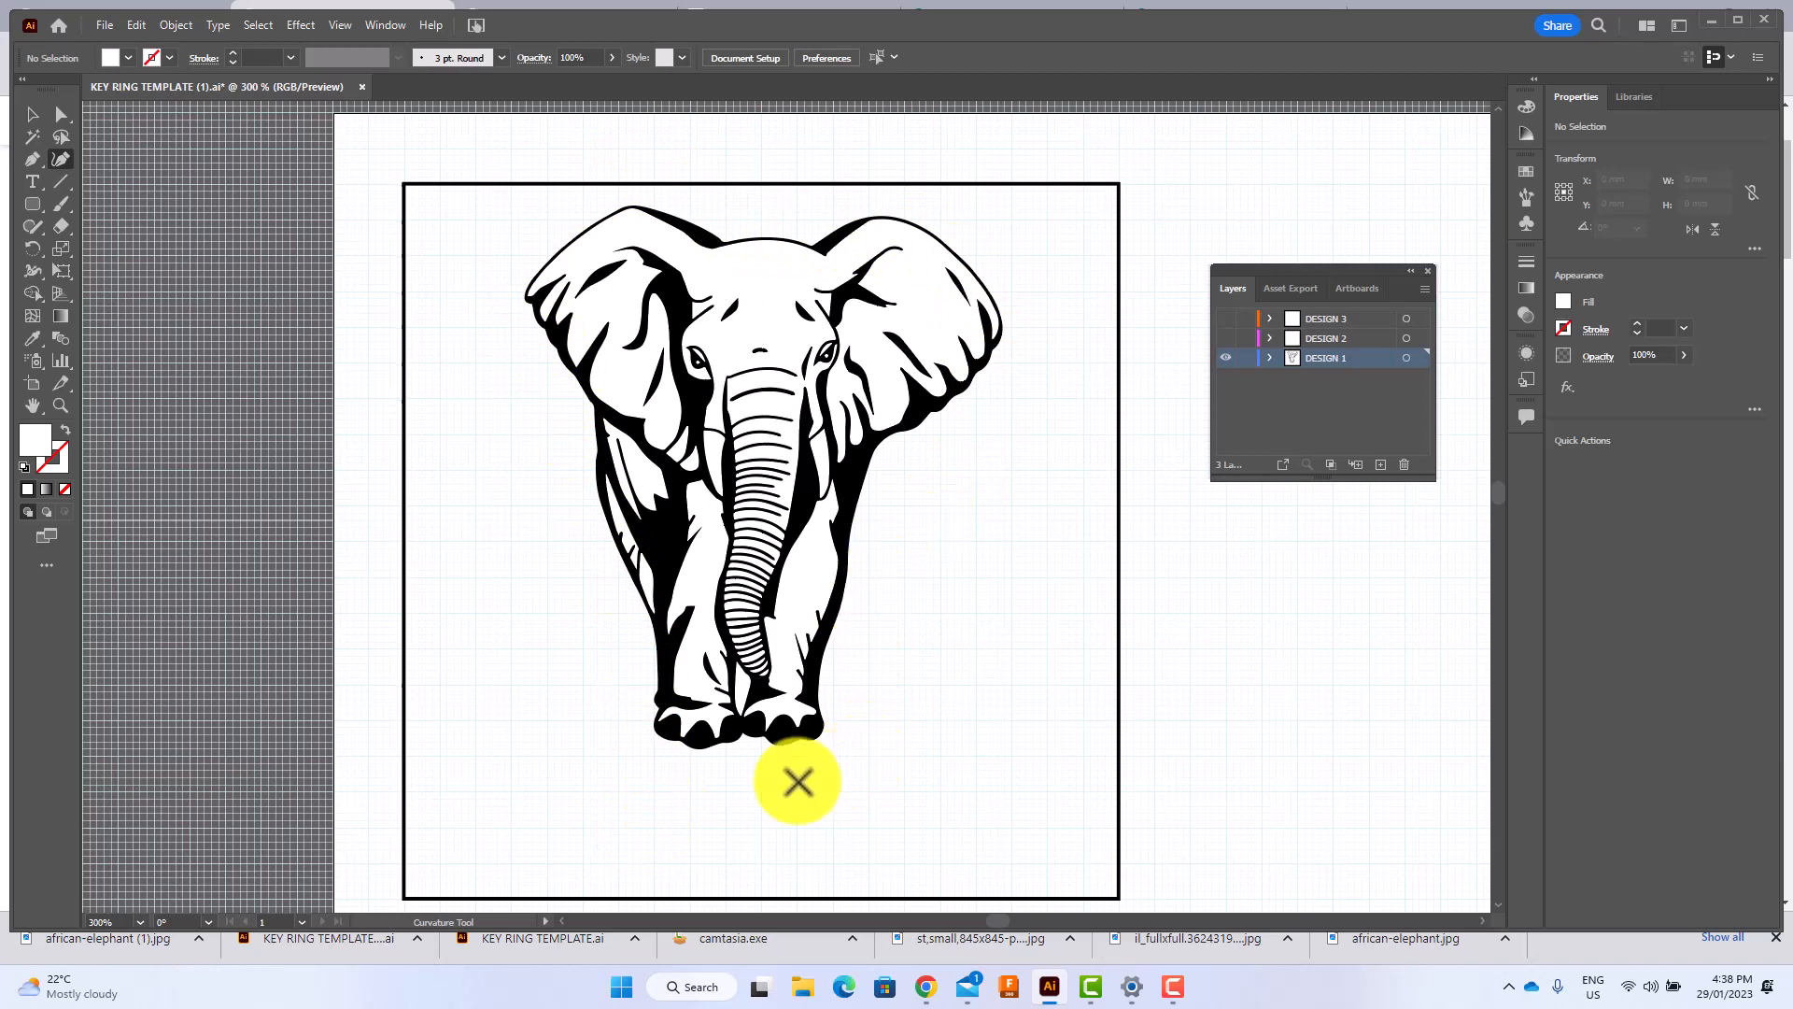
click(126, 58)
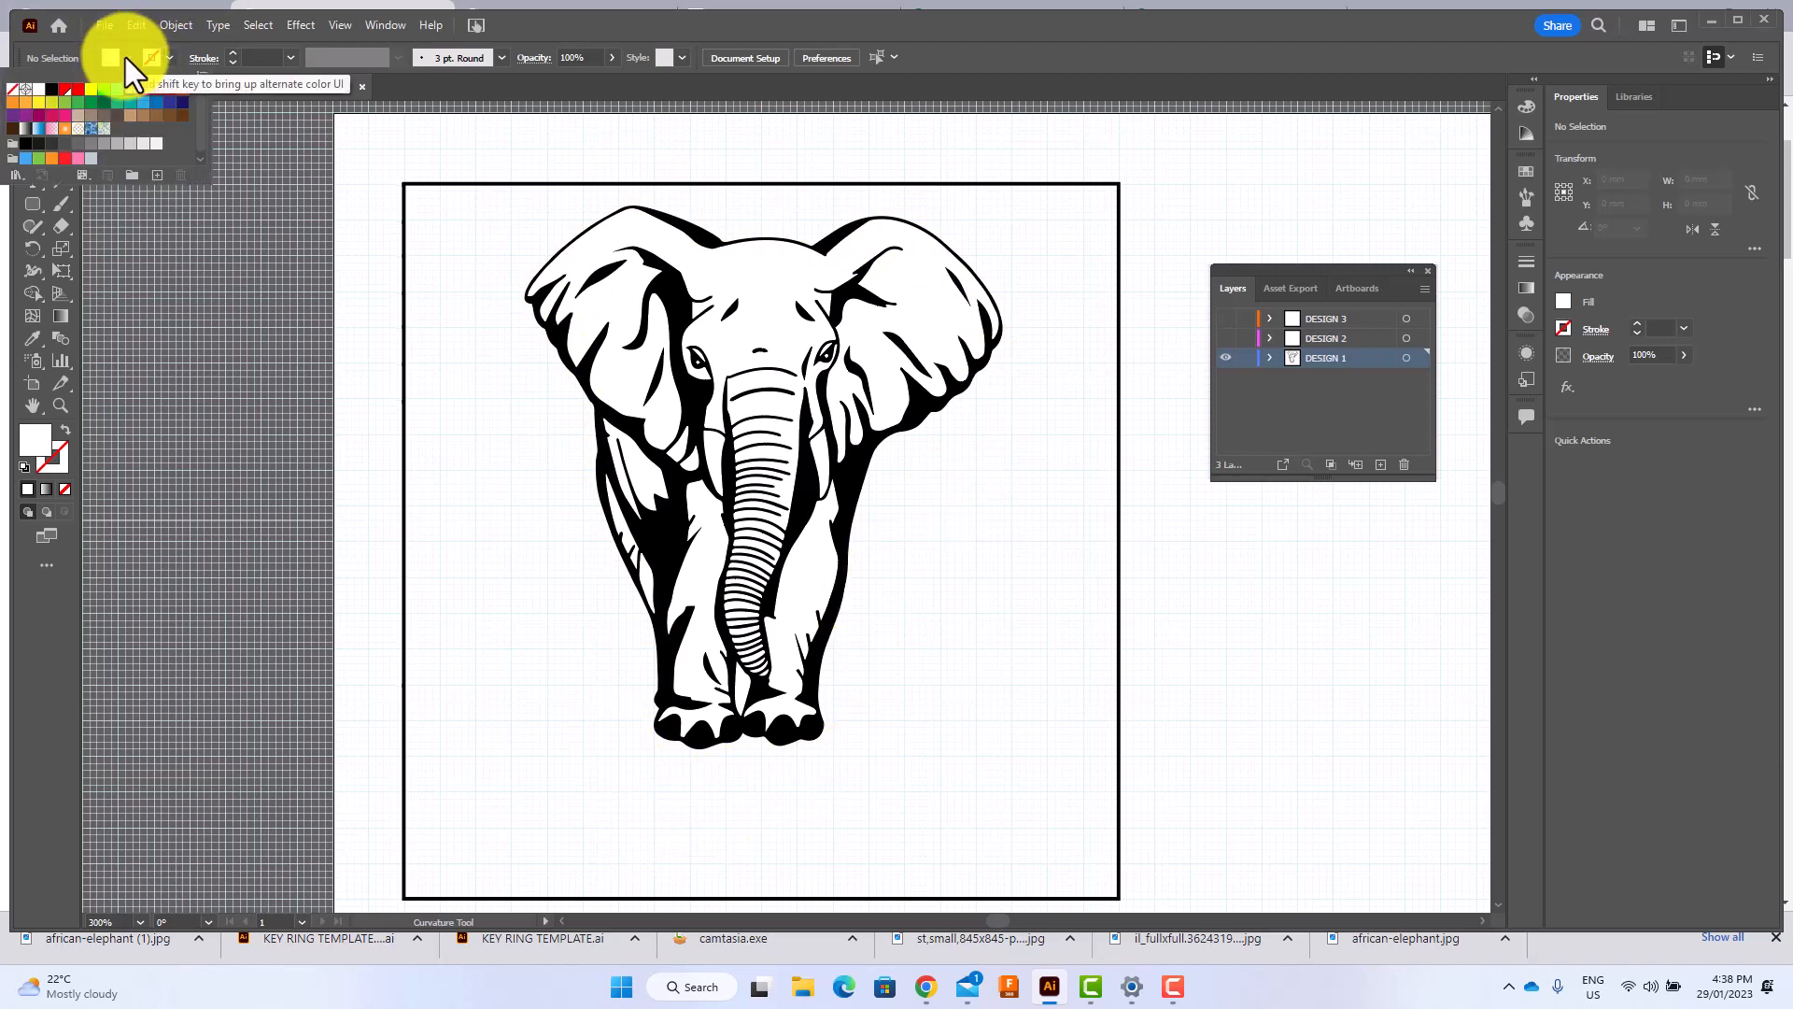
click(12, 89)
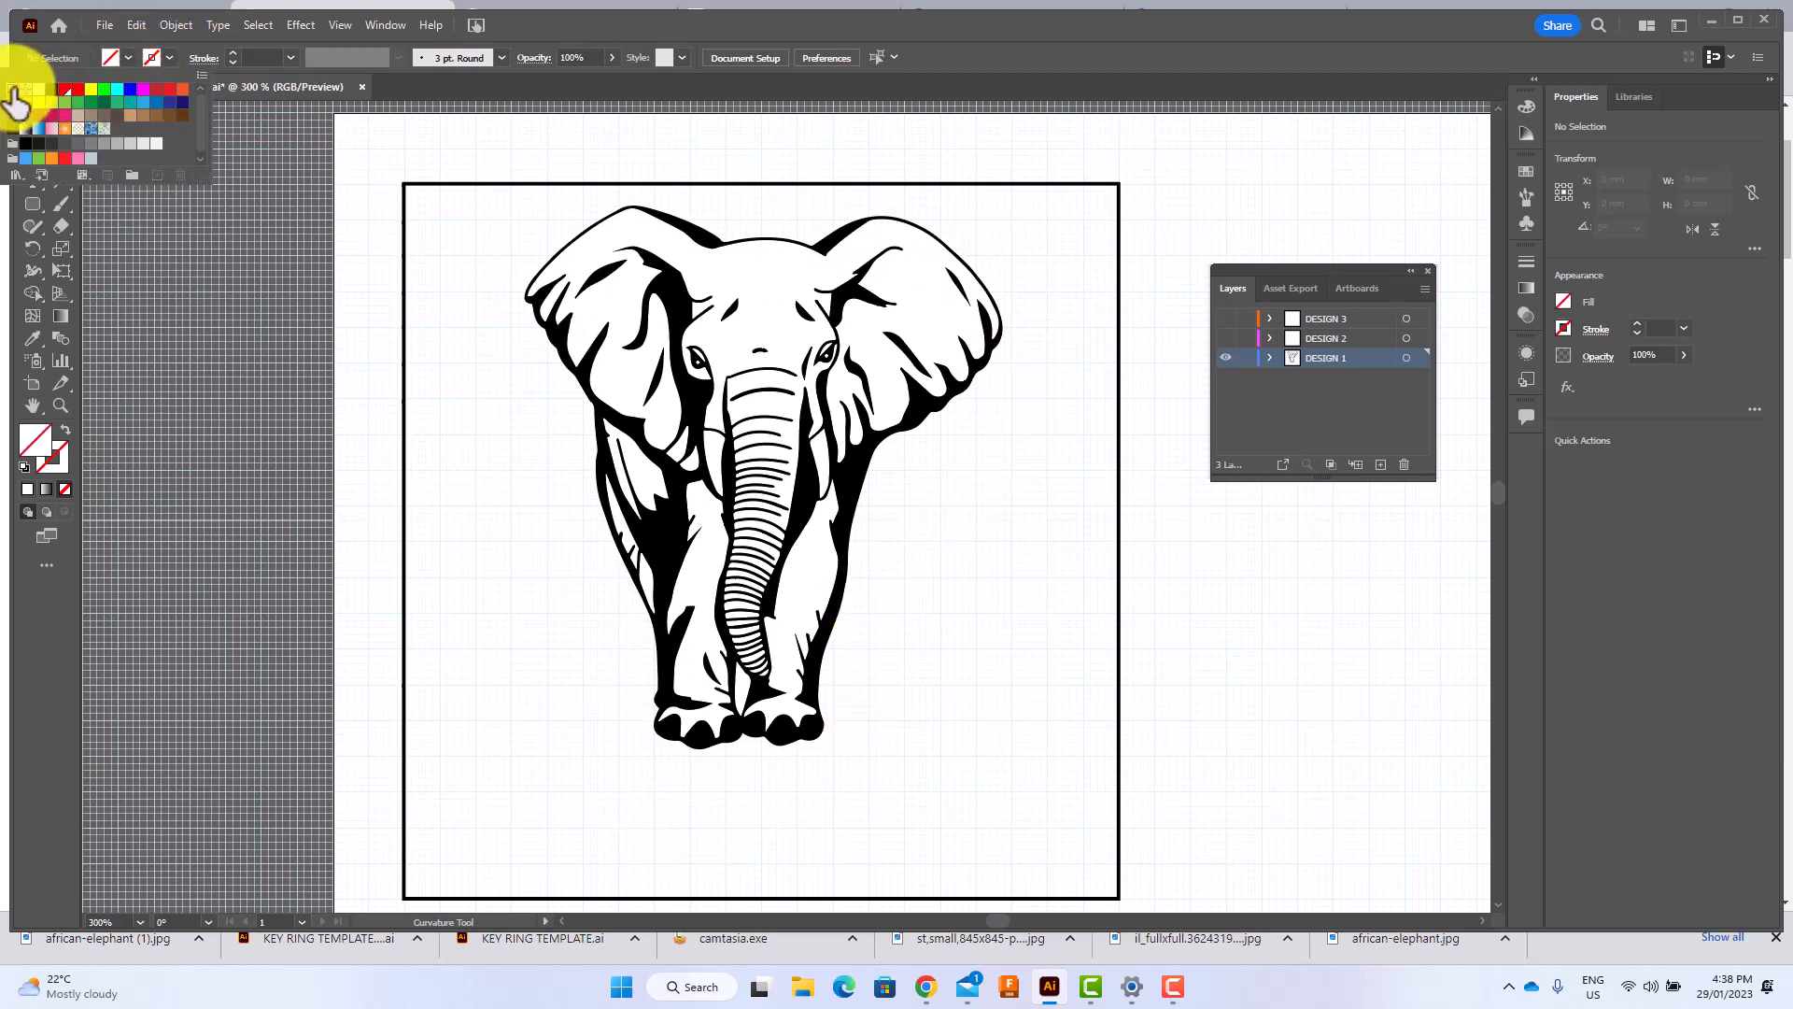
click(166, 57)
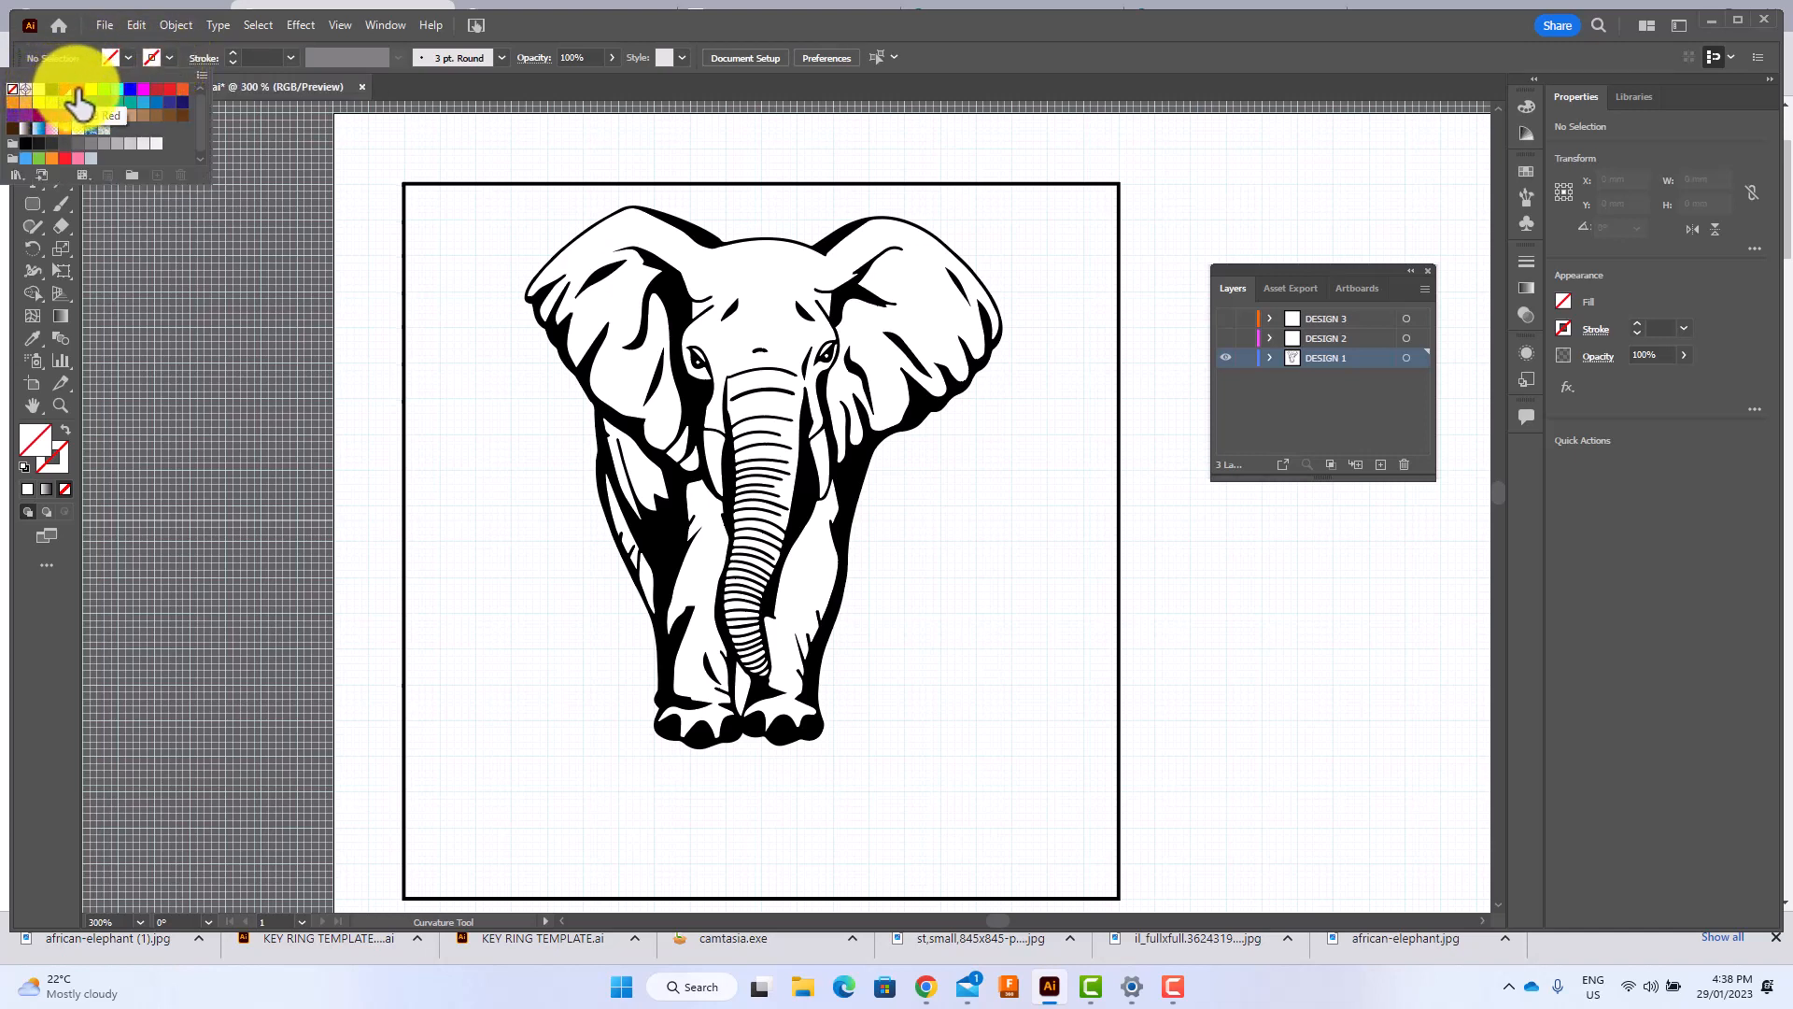
click(75, 93)
click(92, 53)
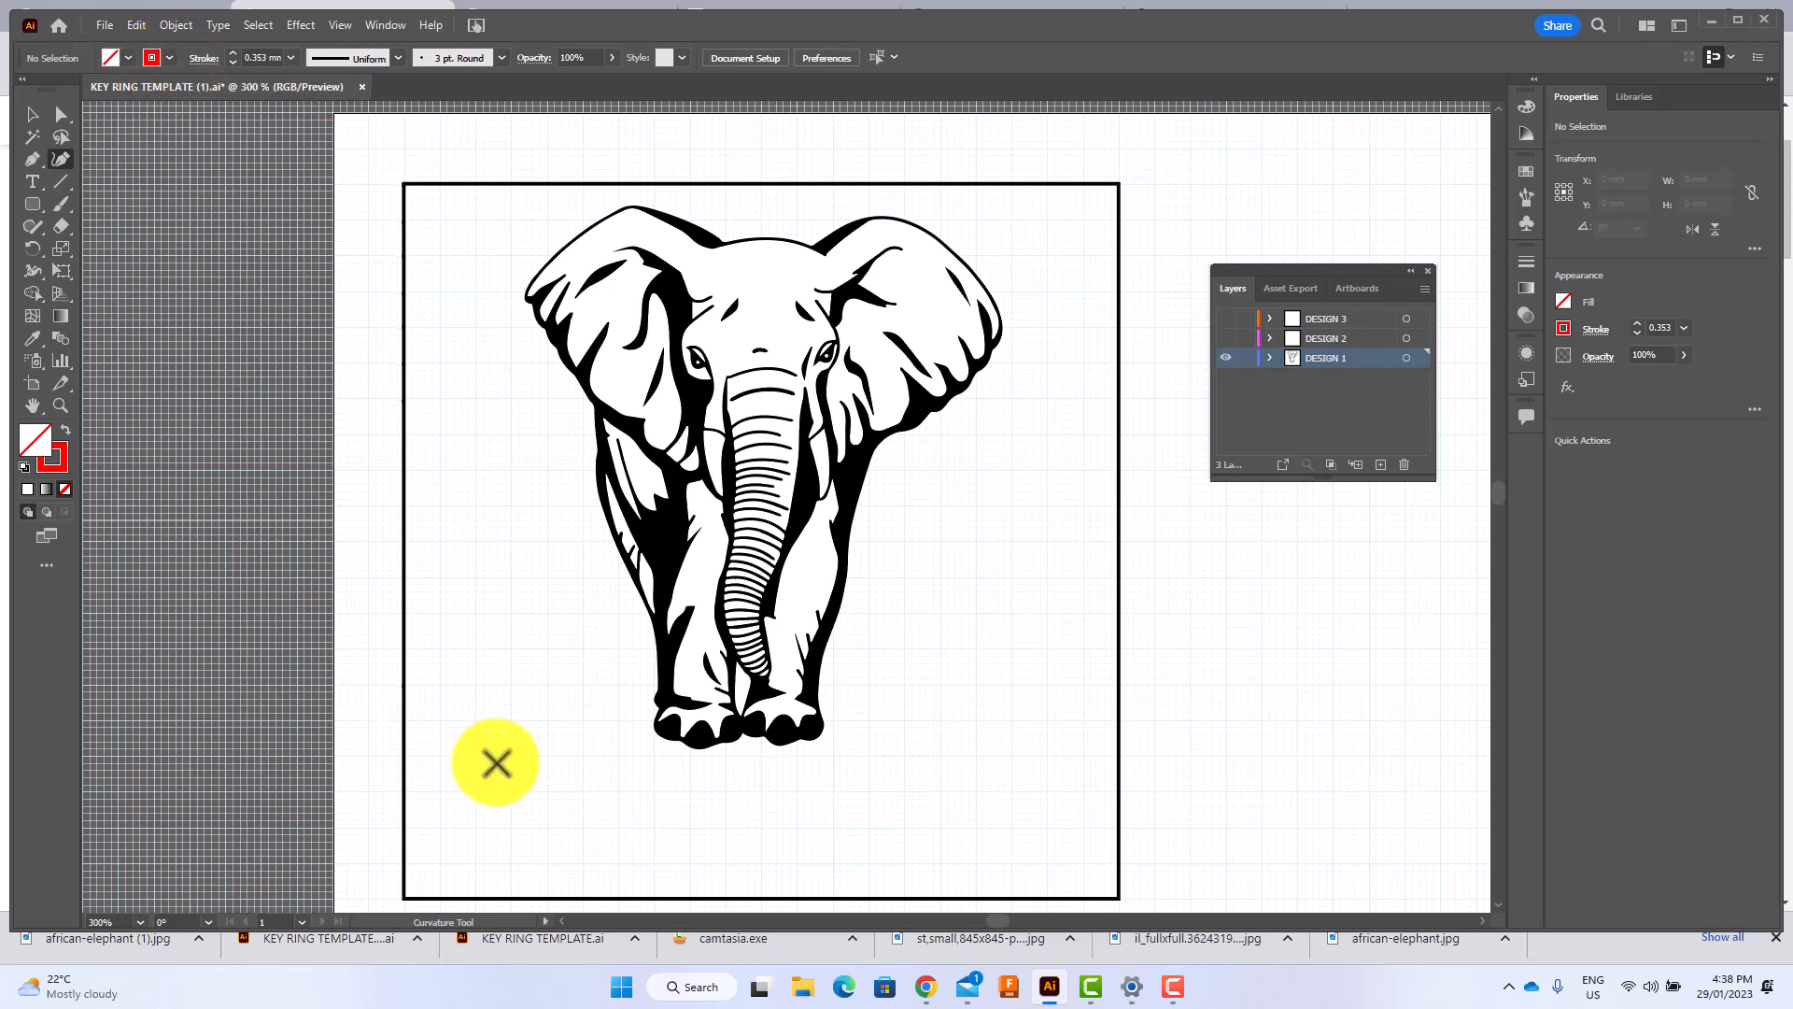
Draw a closed curved outline around the elephant with a small margin, ending in a rounded loop below its feet.
click(637, 767)
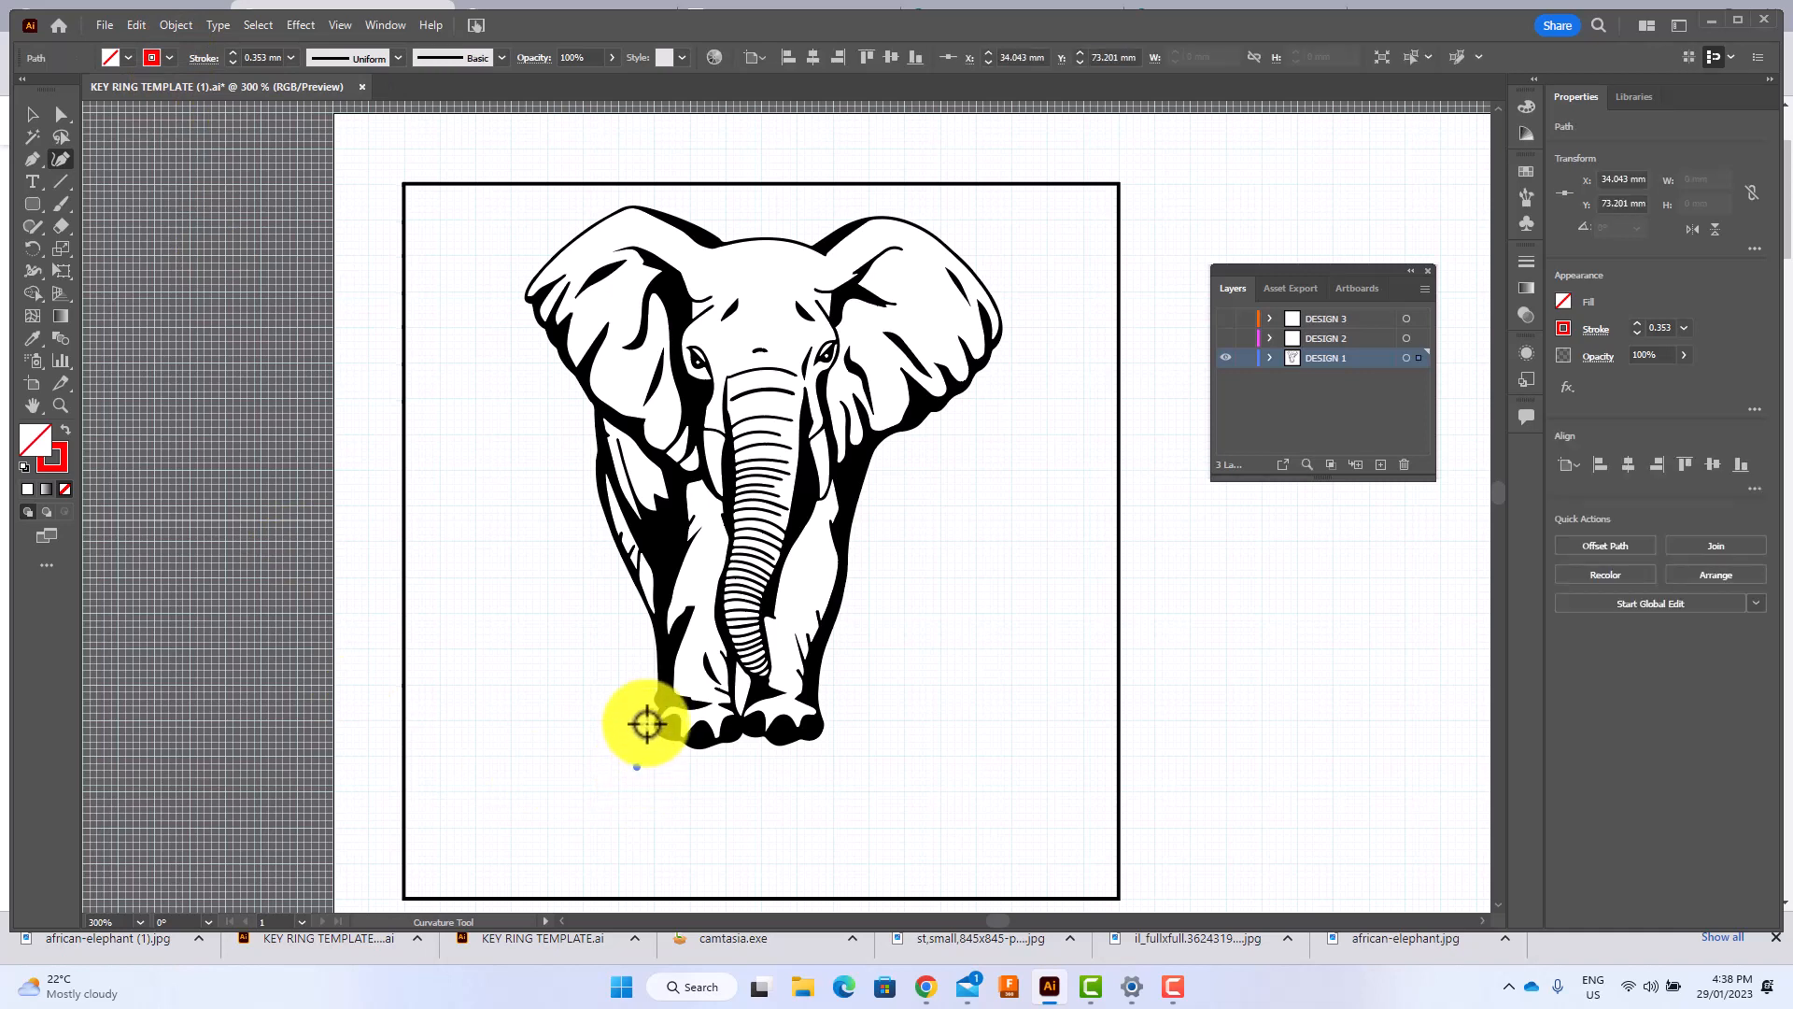
click(646, 707)
click(646, 657)
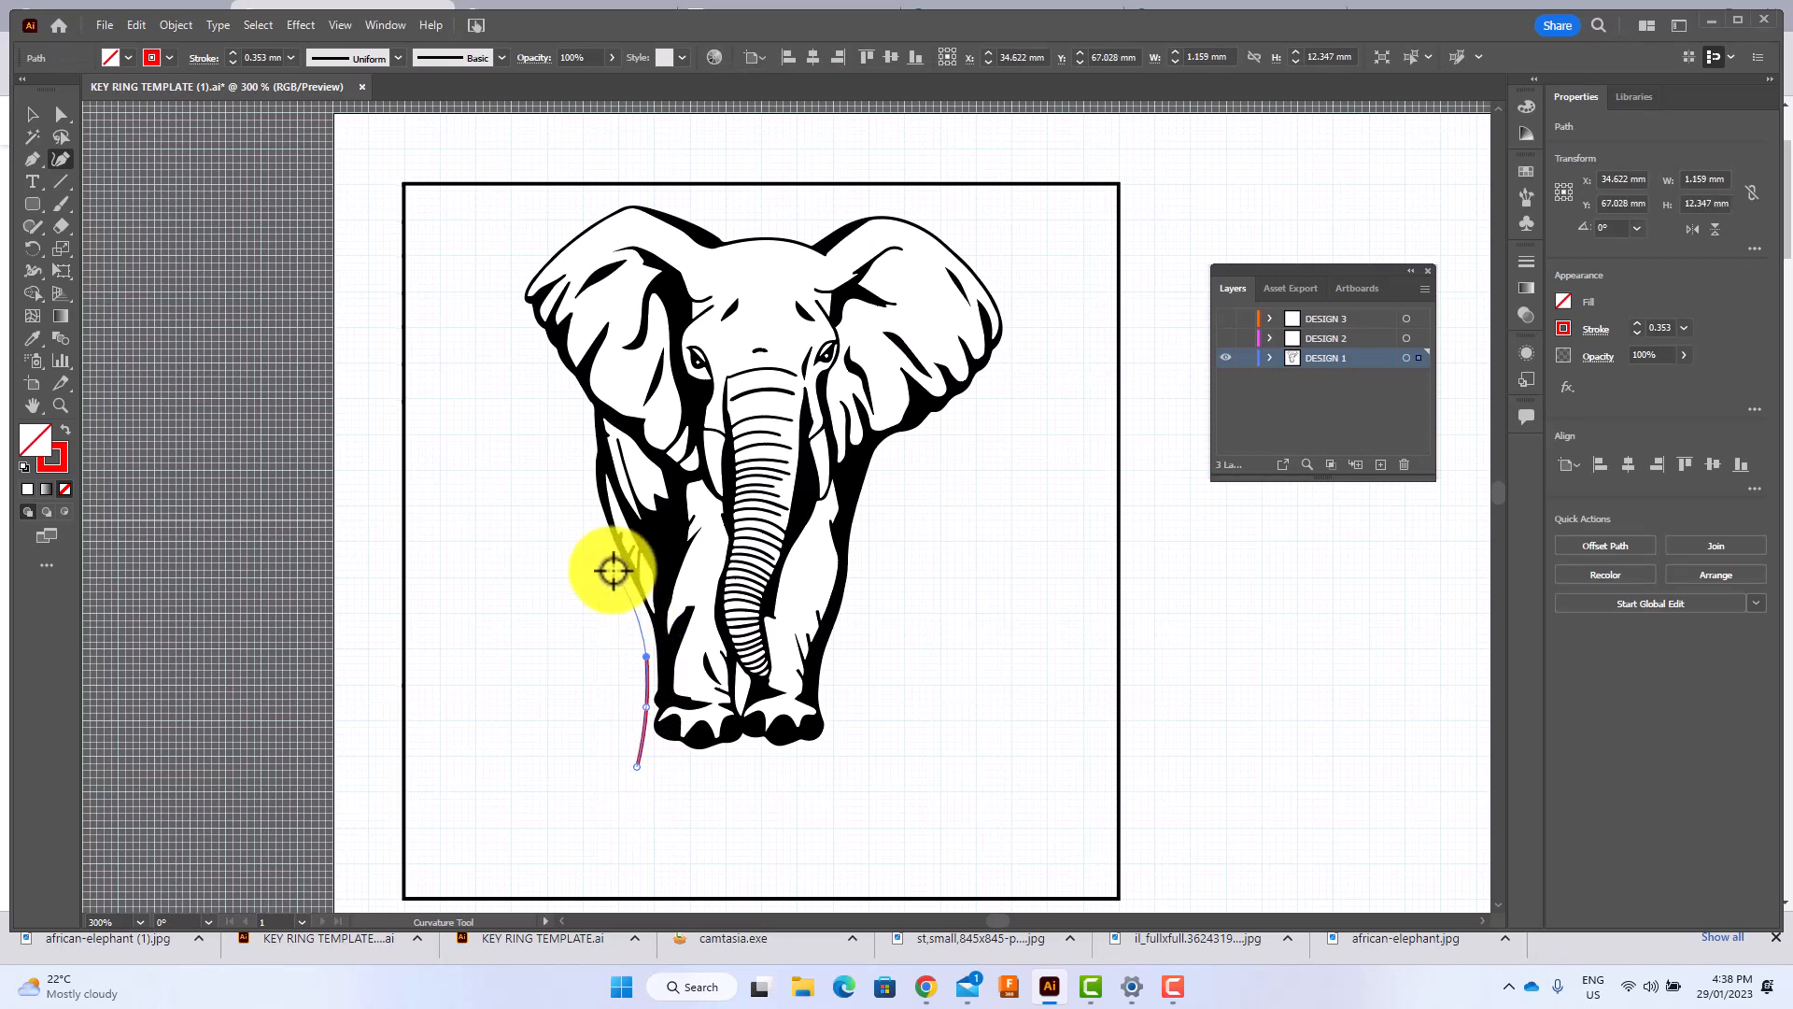
click(615, 570)
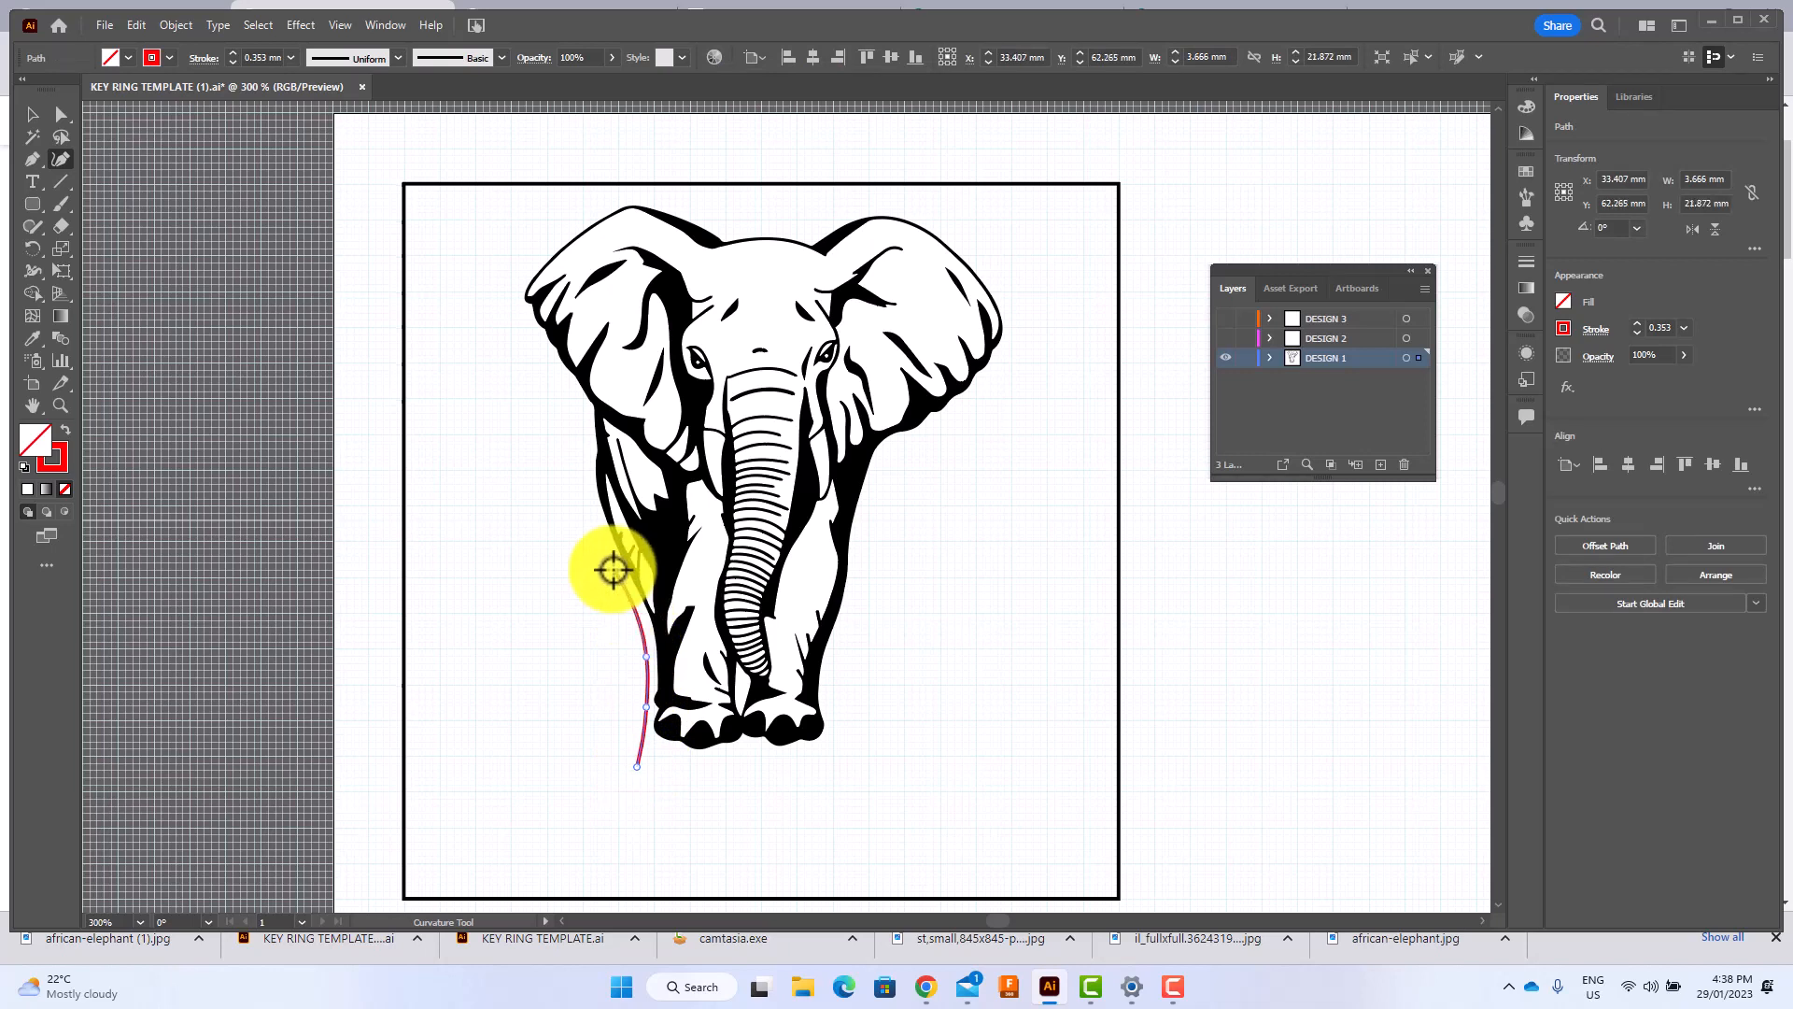
click(584, 445)
click(580, 411)
click(545, 366)
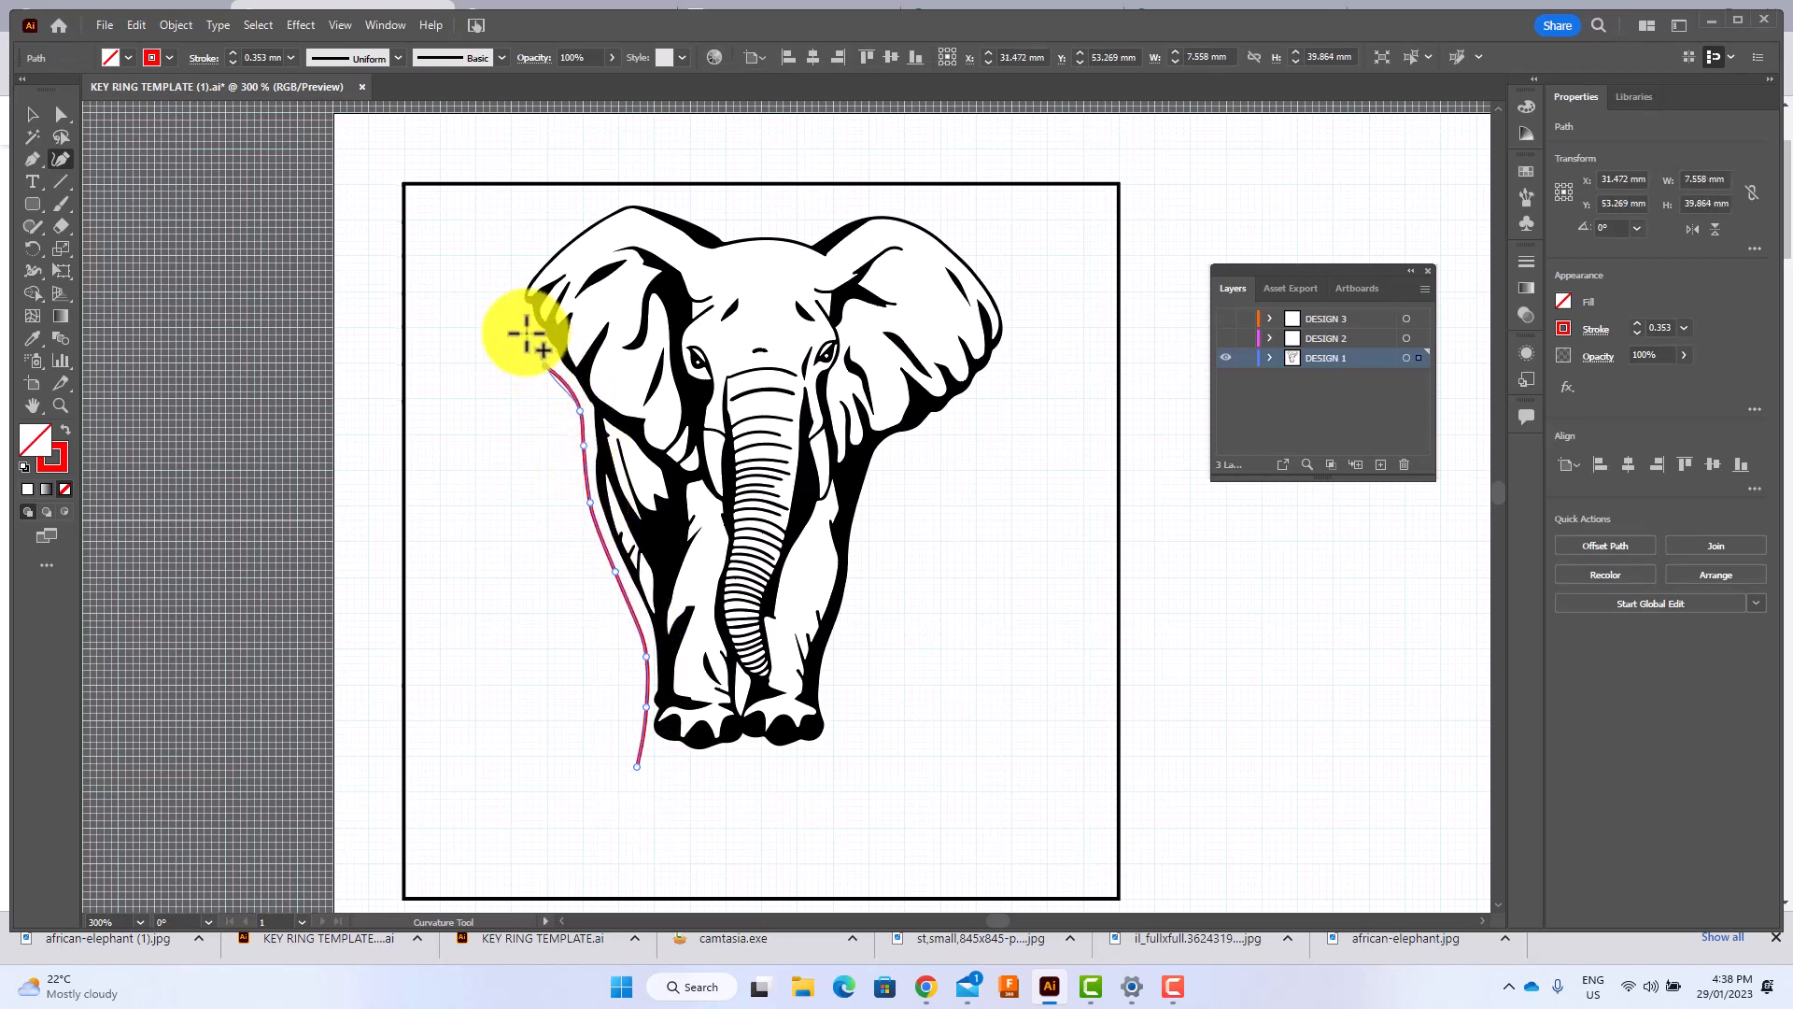
click(523, 324)
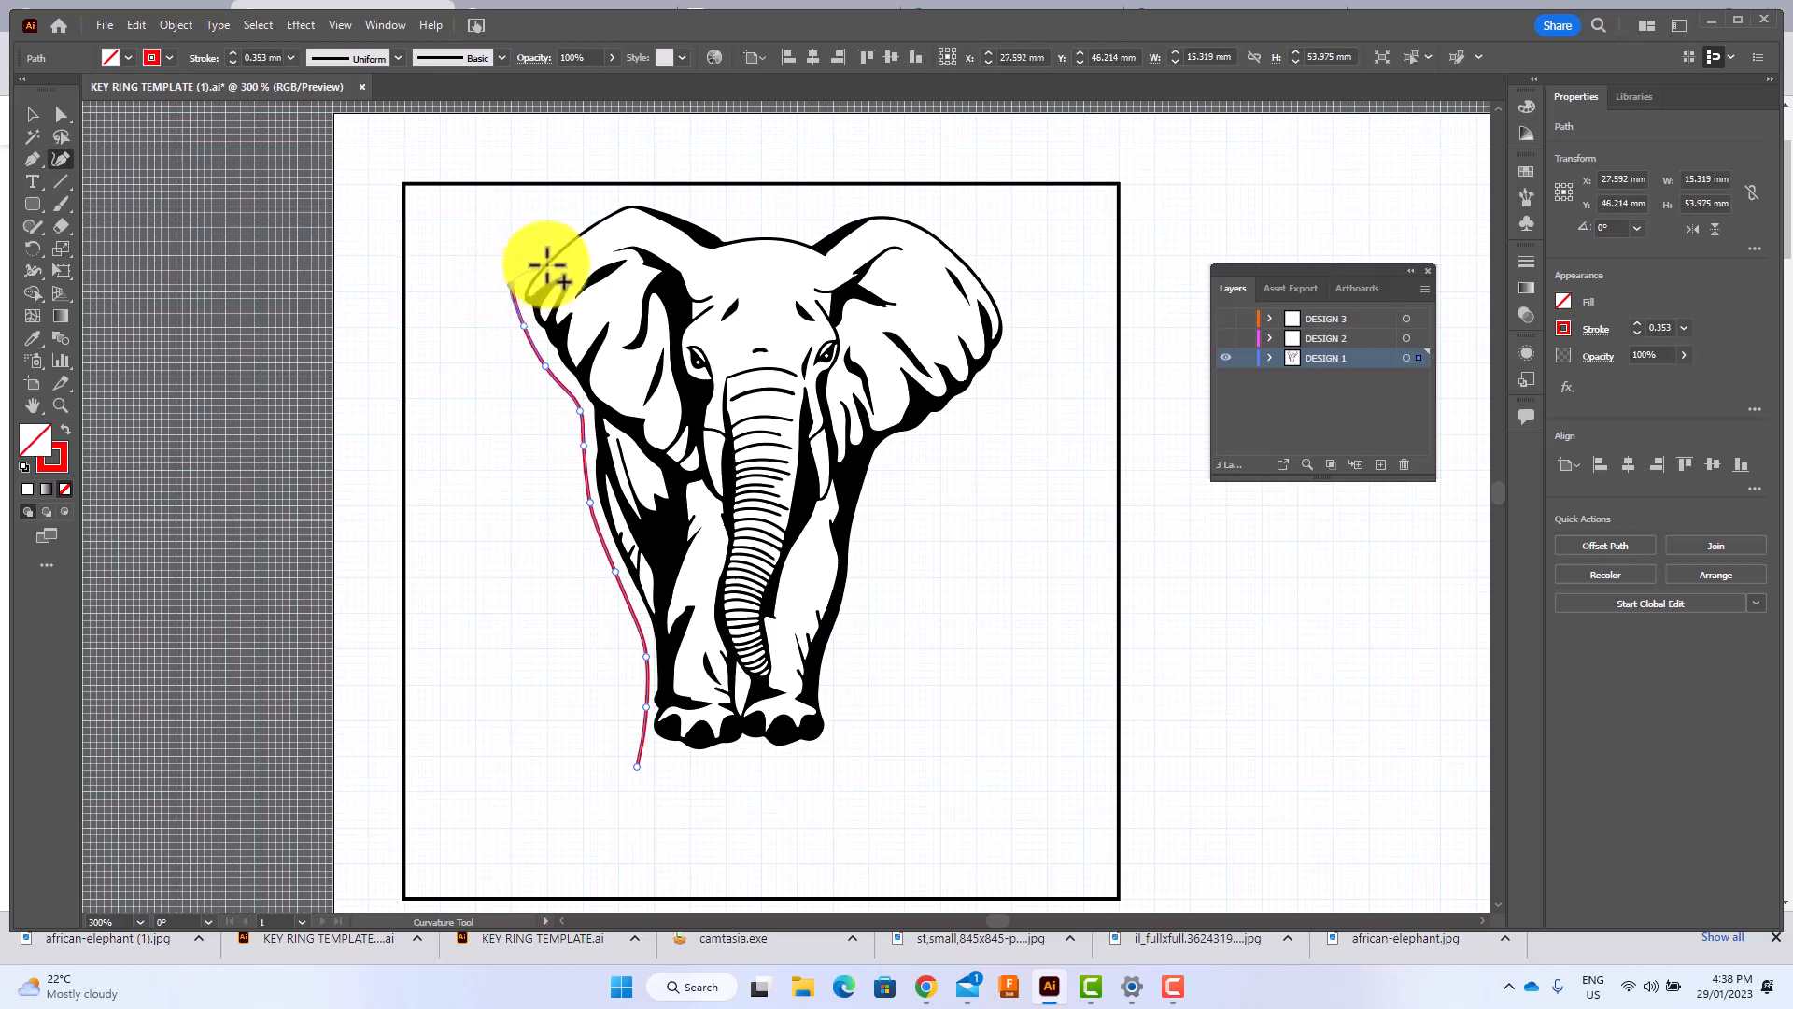
click(511, 284)
click(517, 276)
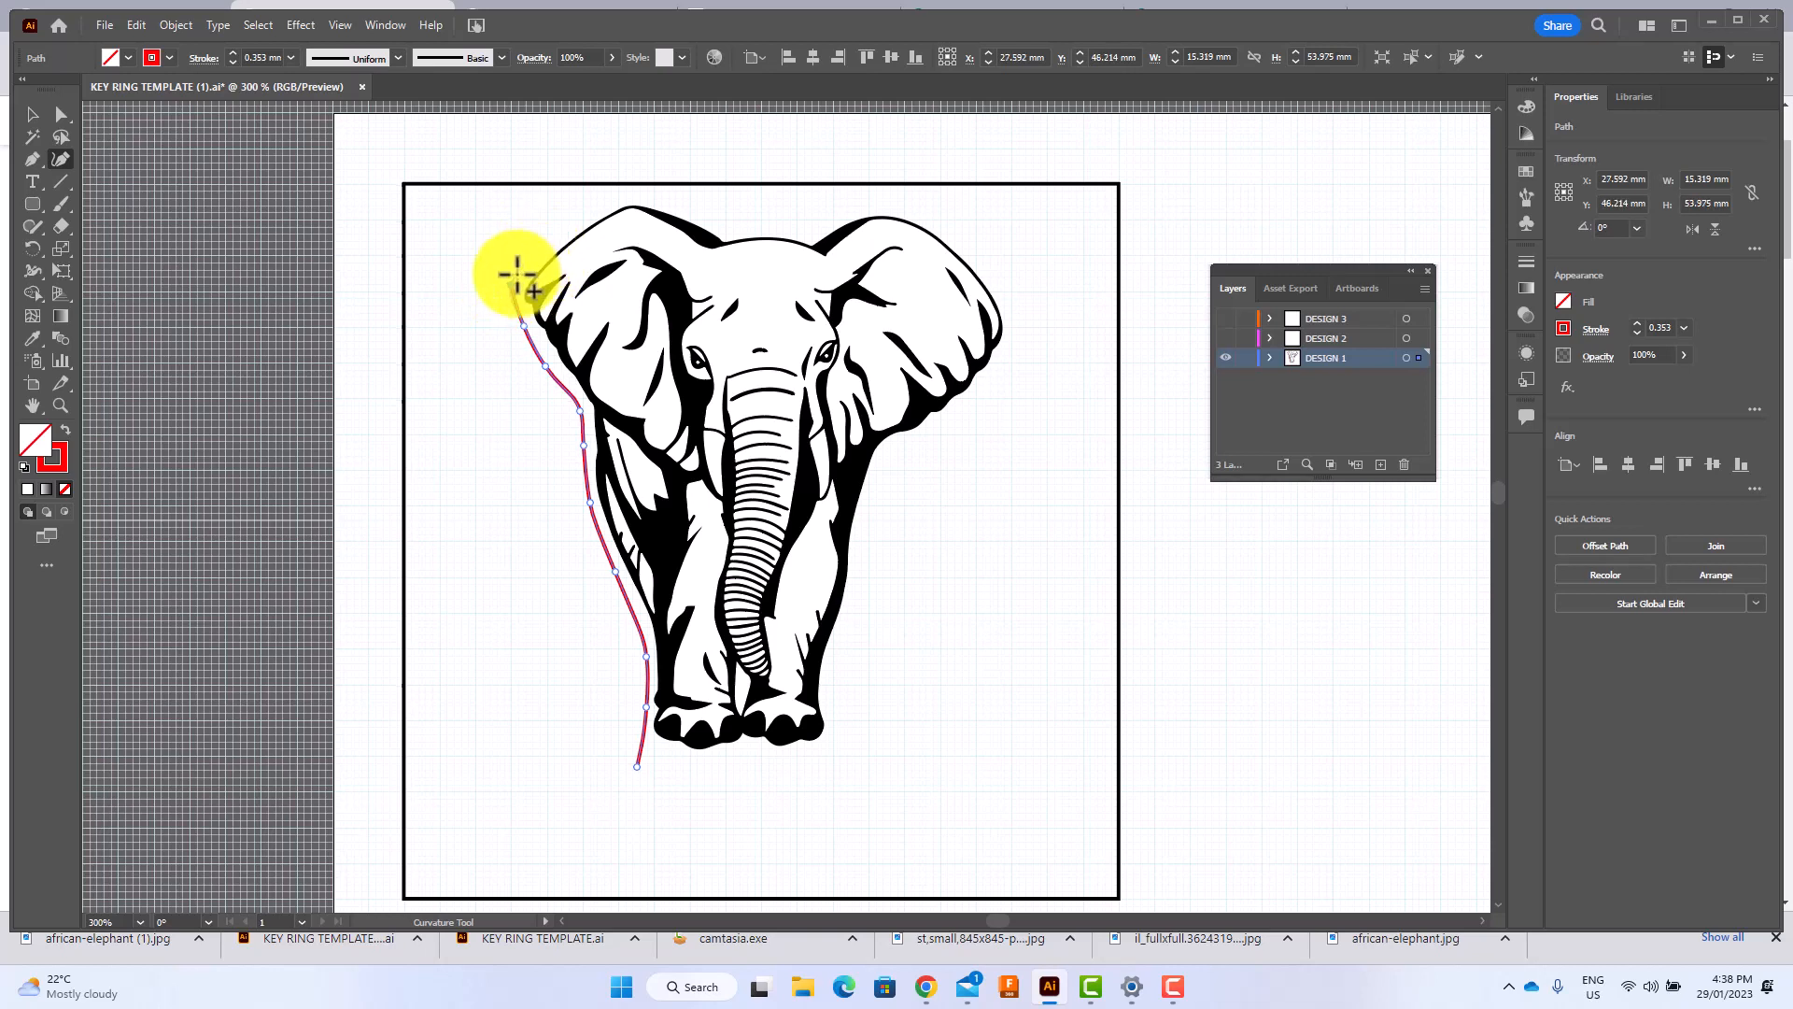
click(568, 230)
click(631, 196)
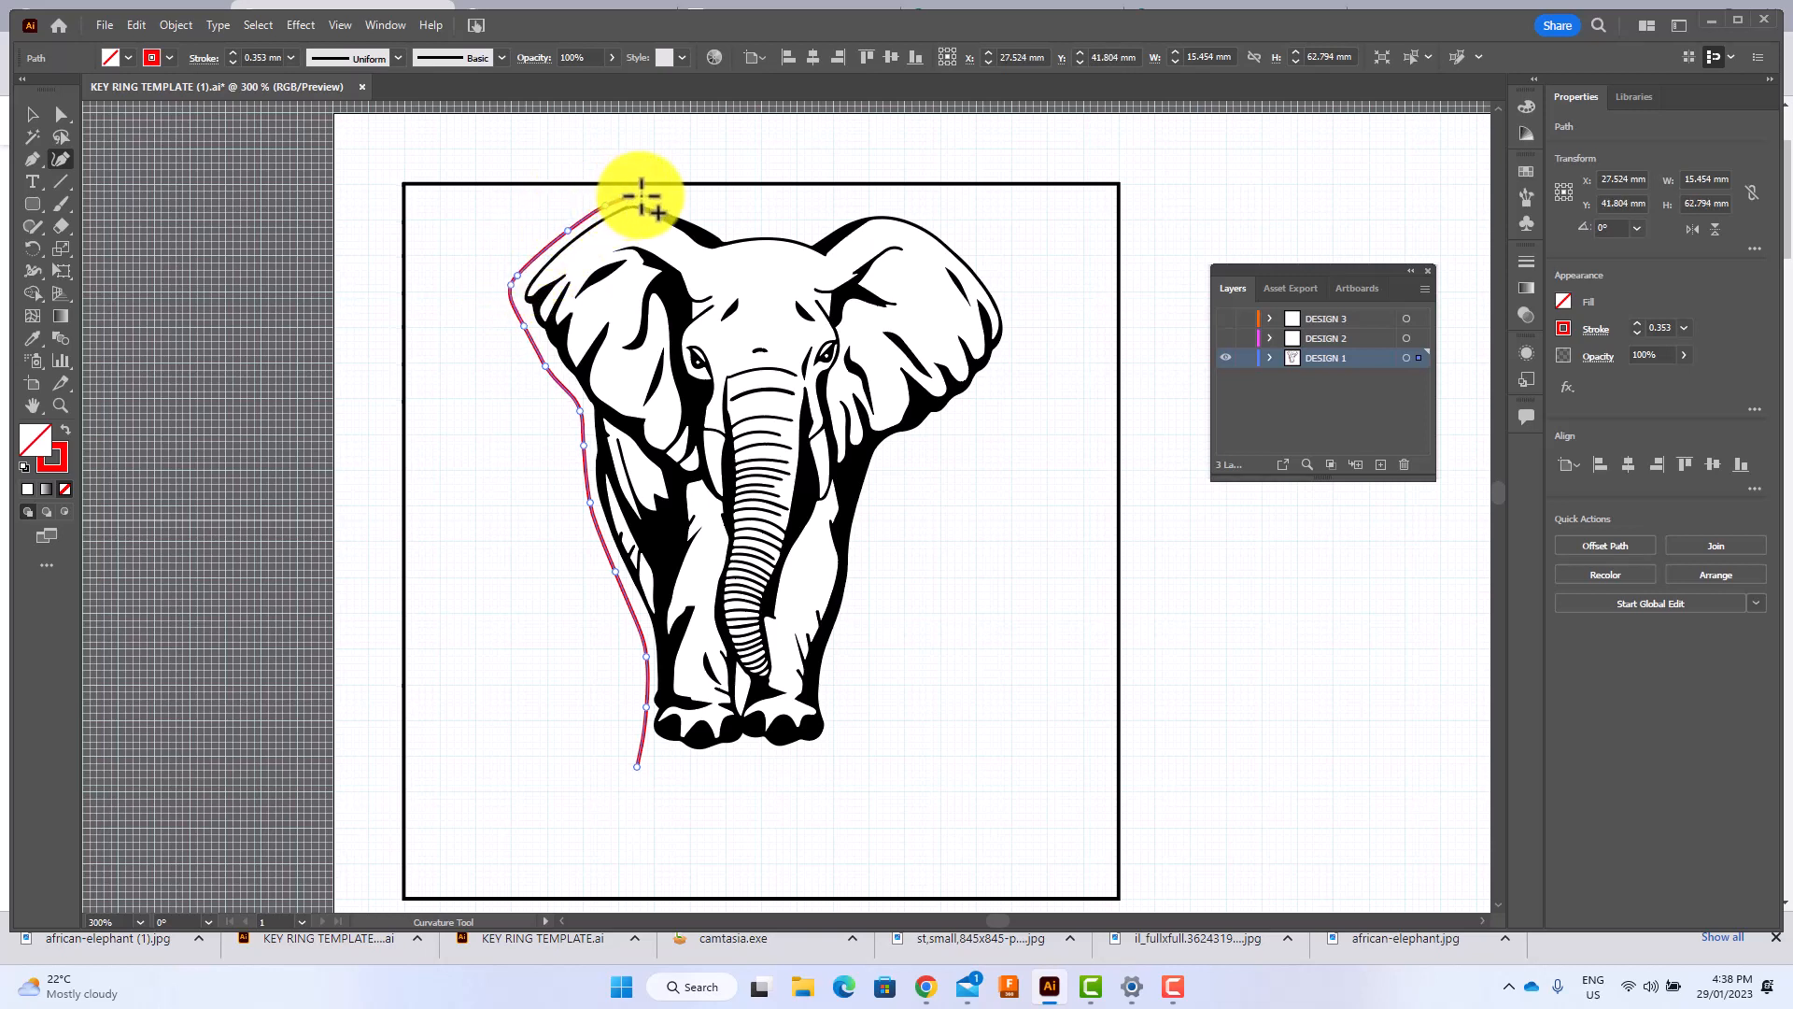
click(651, 196)
click(721, 223)
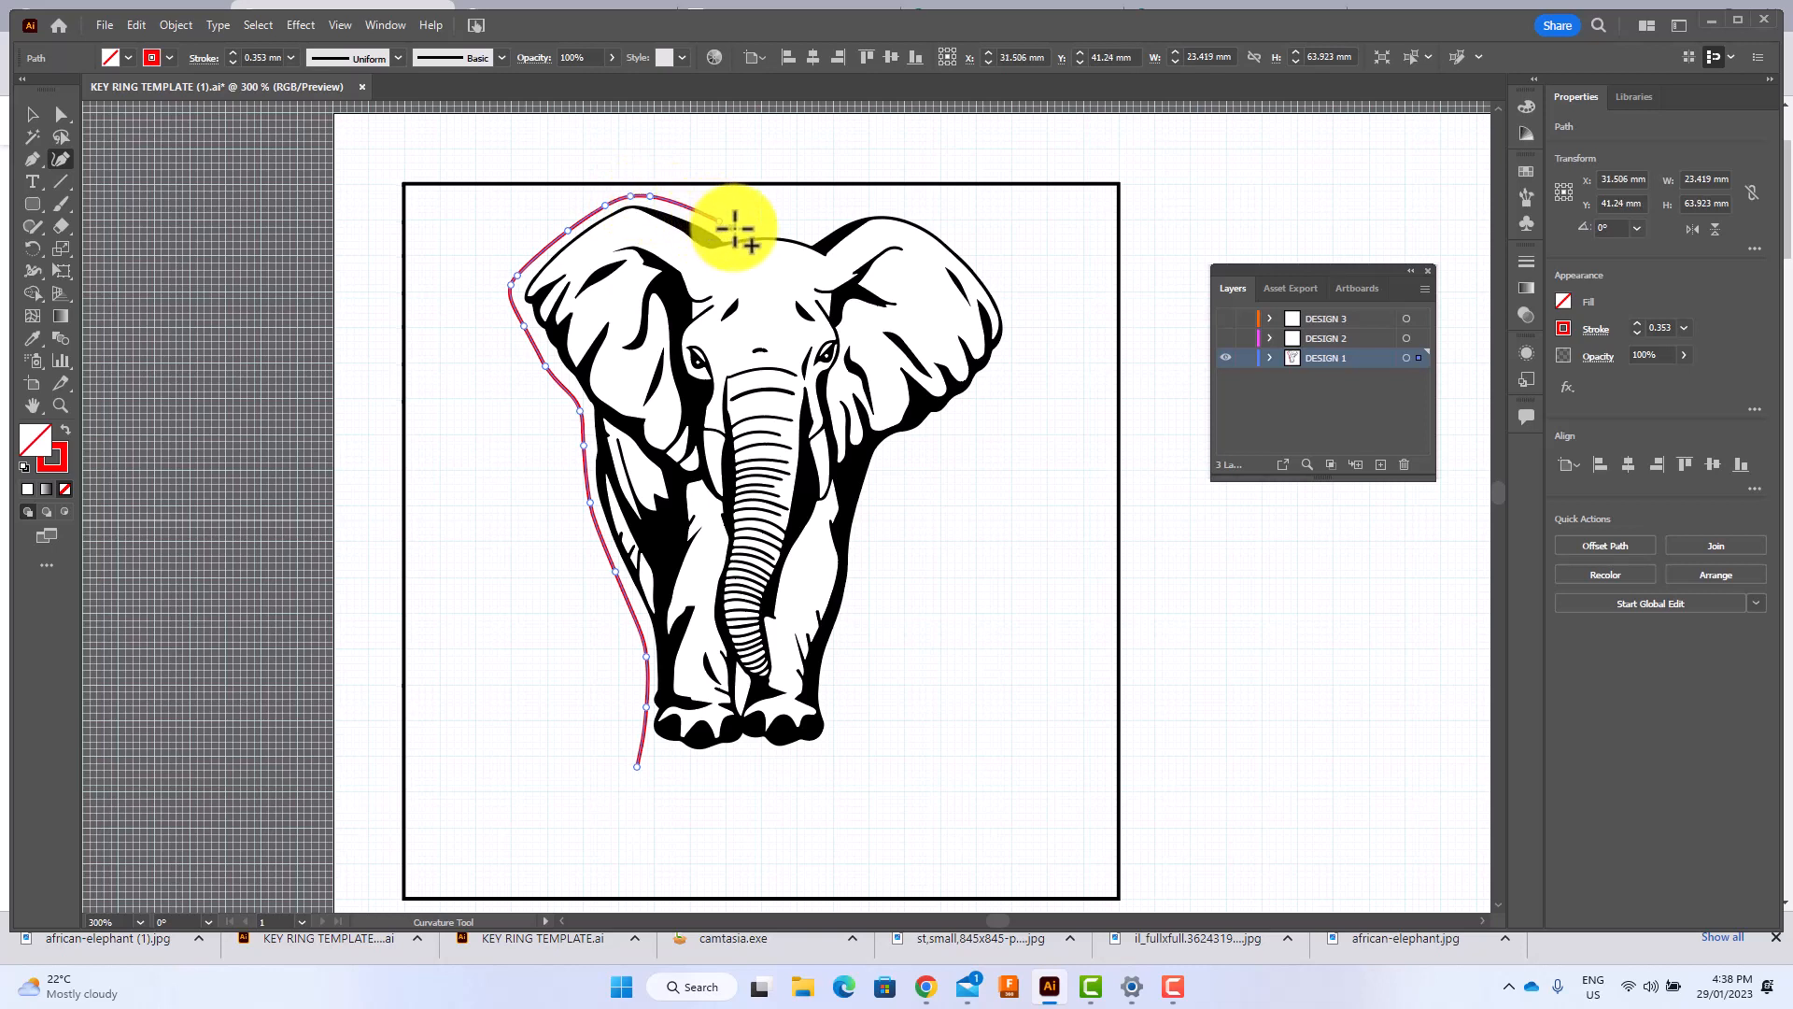
click(755, 226)
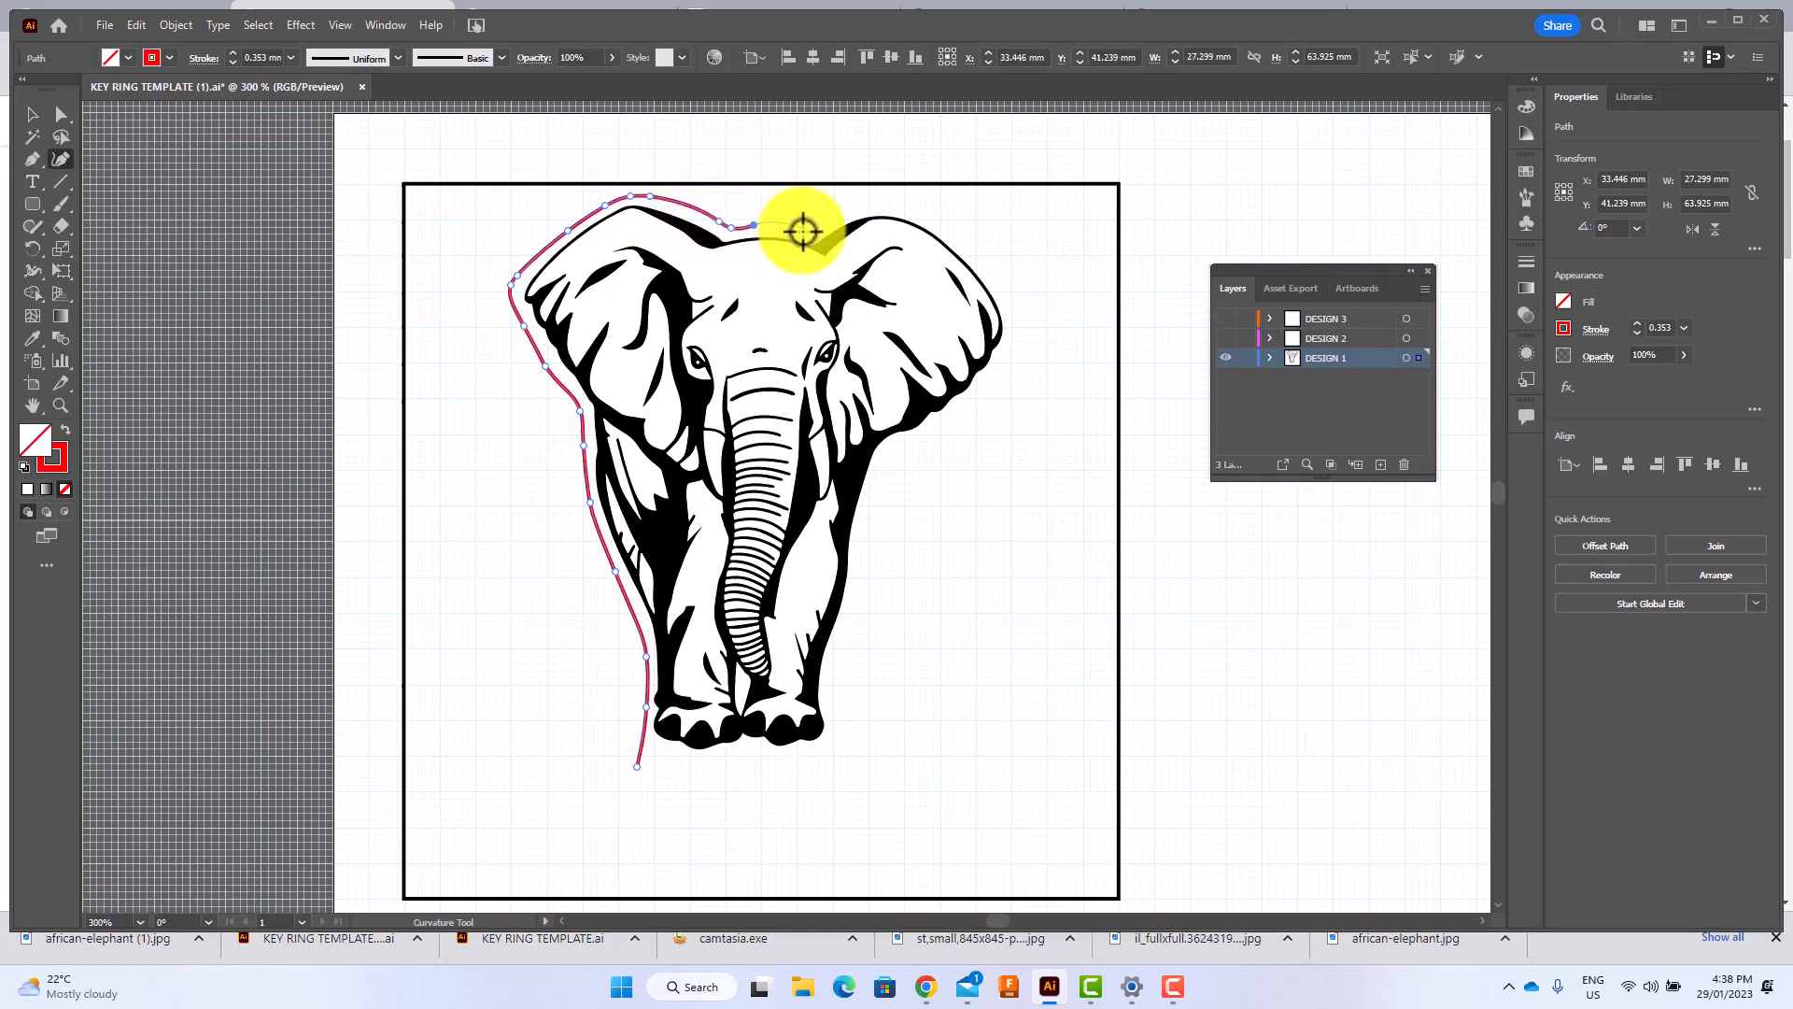
click(803, 229)
click(836, 216)
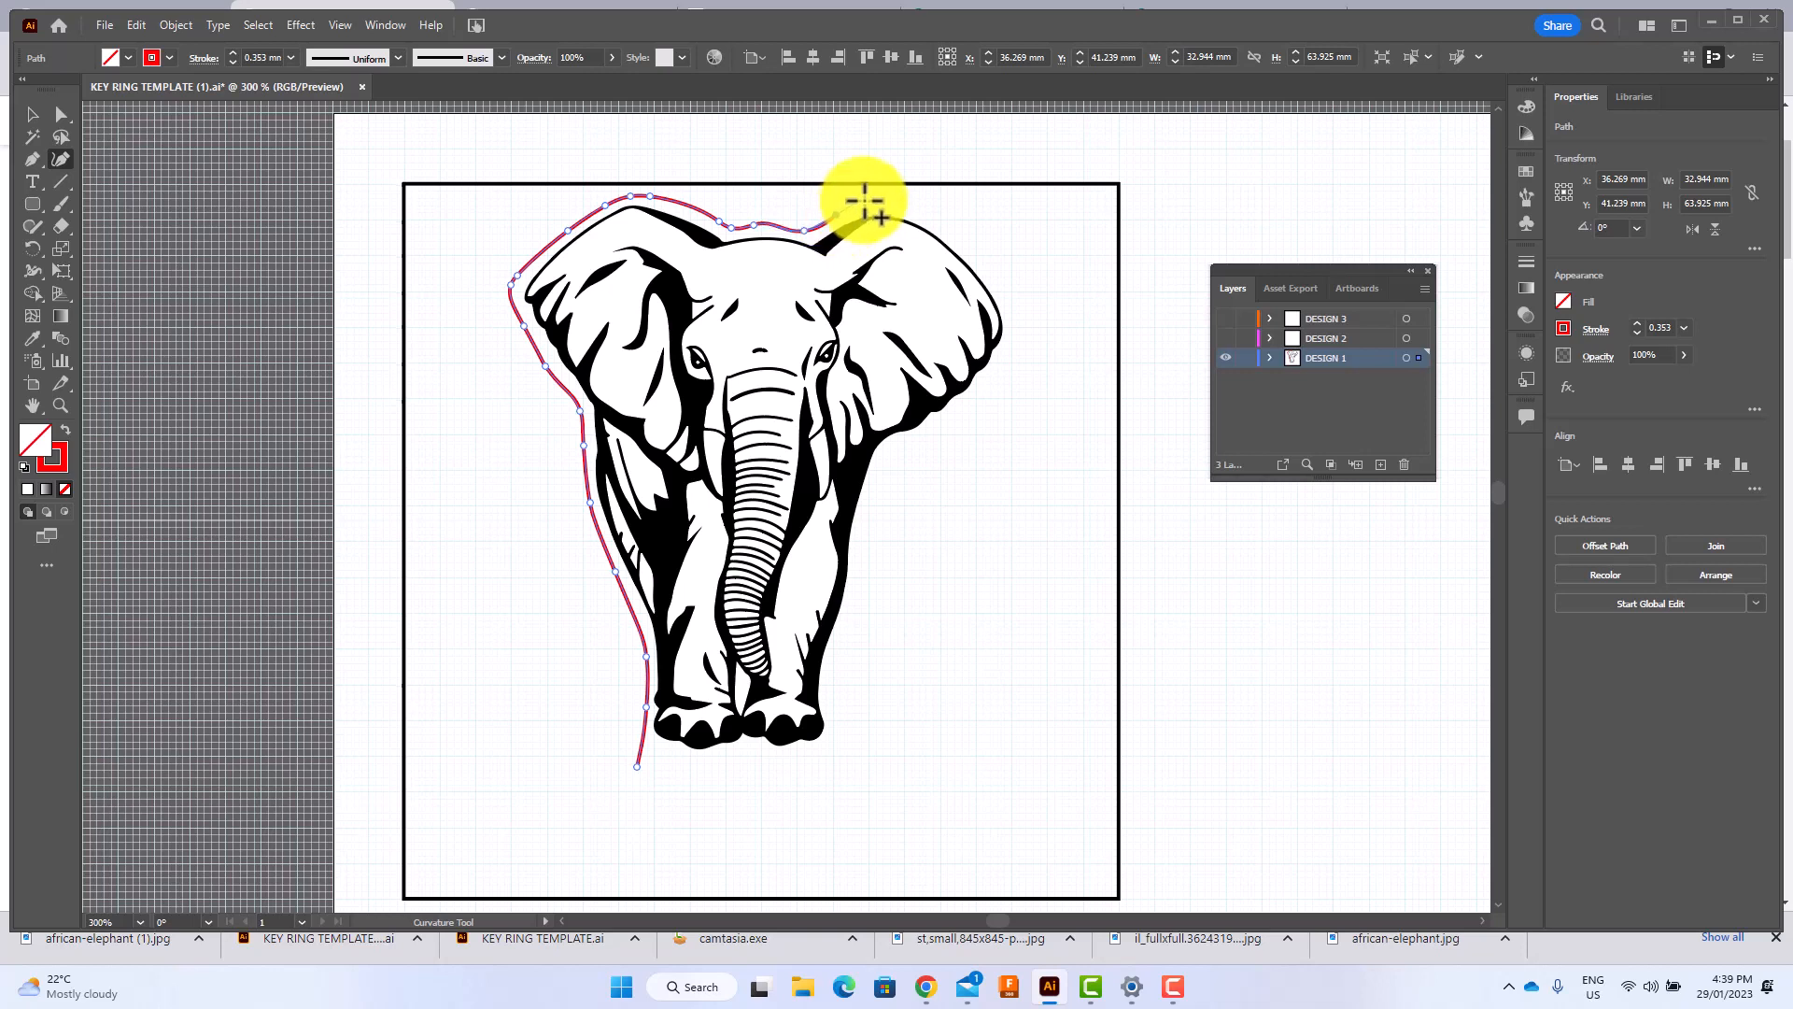
click(887, 199)
click(958, 237)
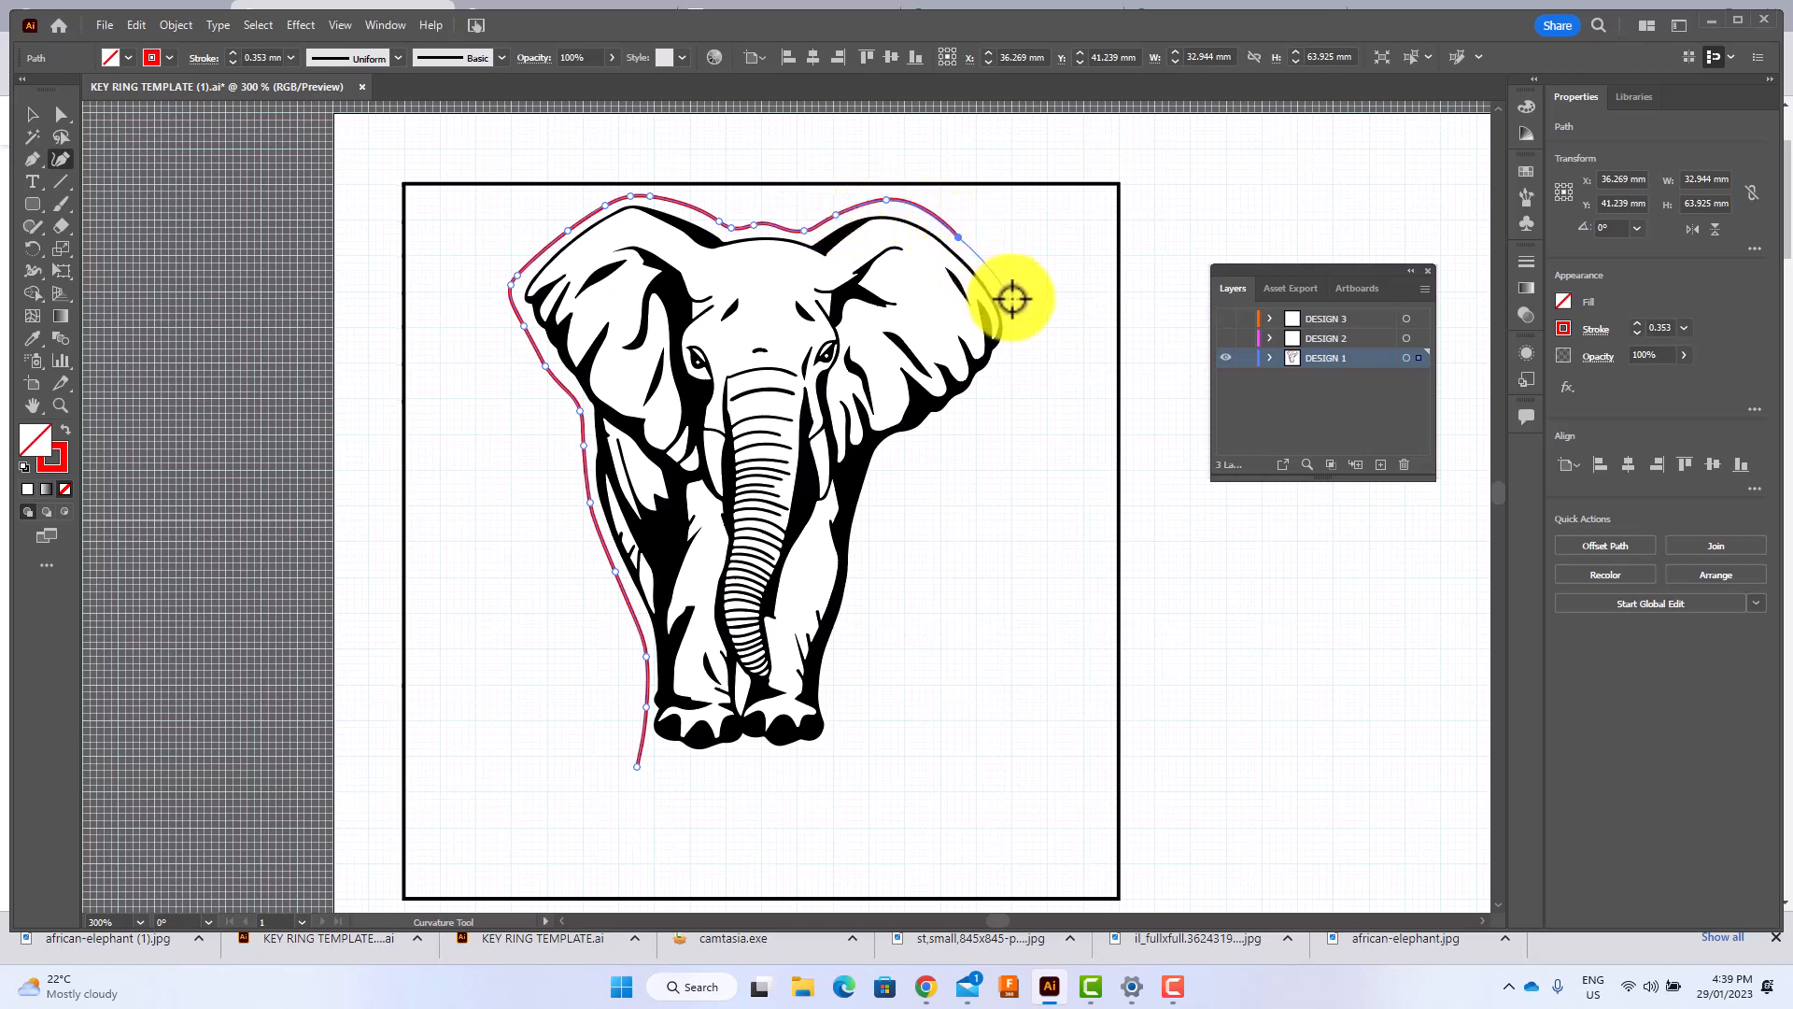
click(1015, 306)
click(1009, 364)
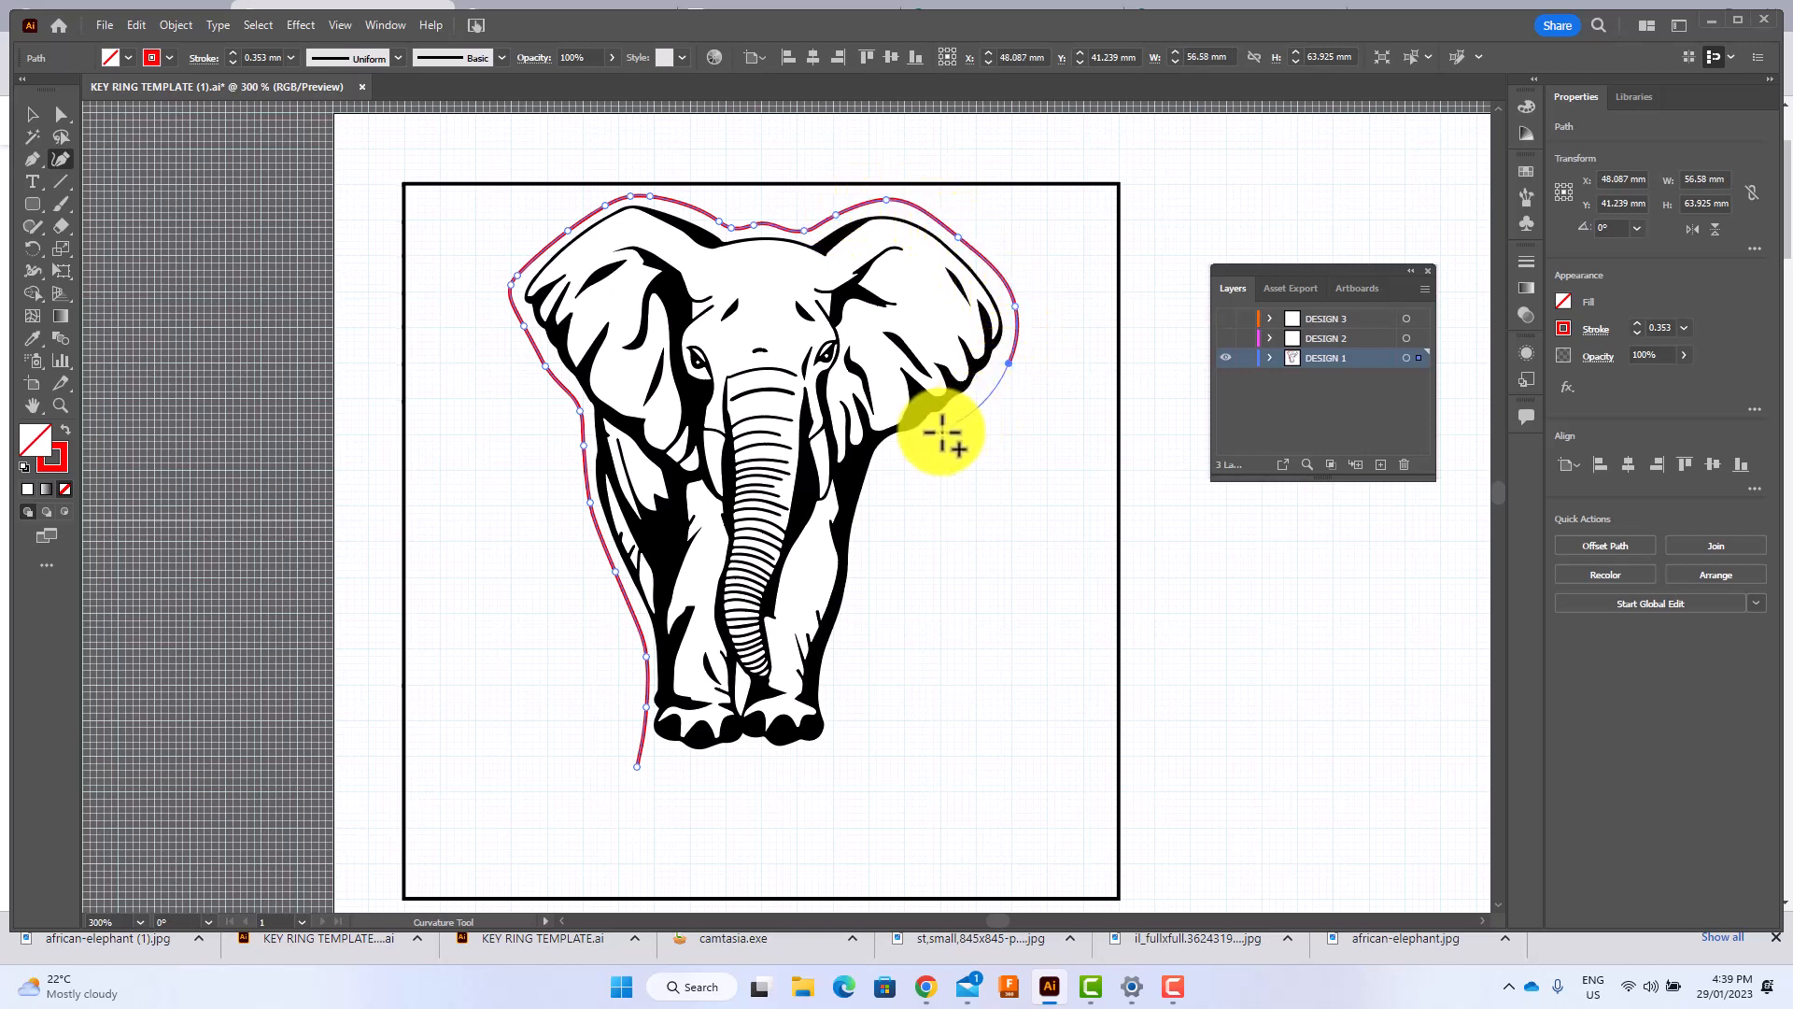
click(896, 448)
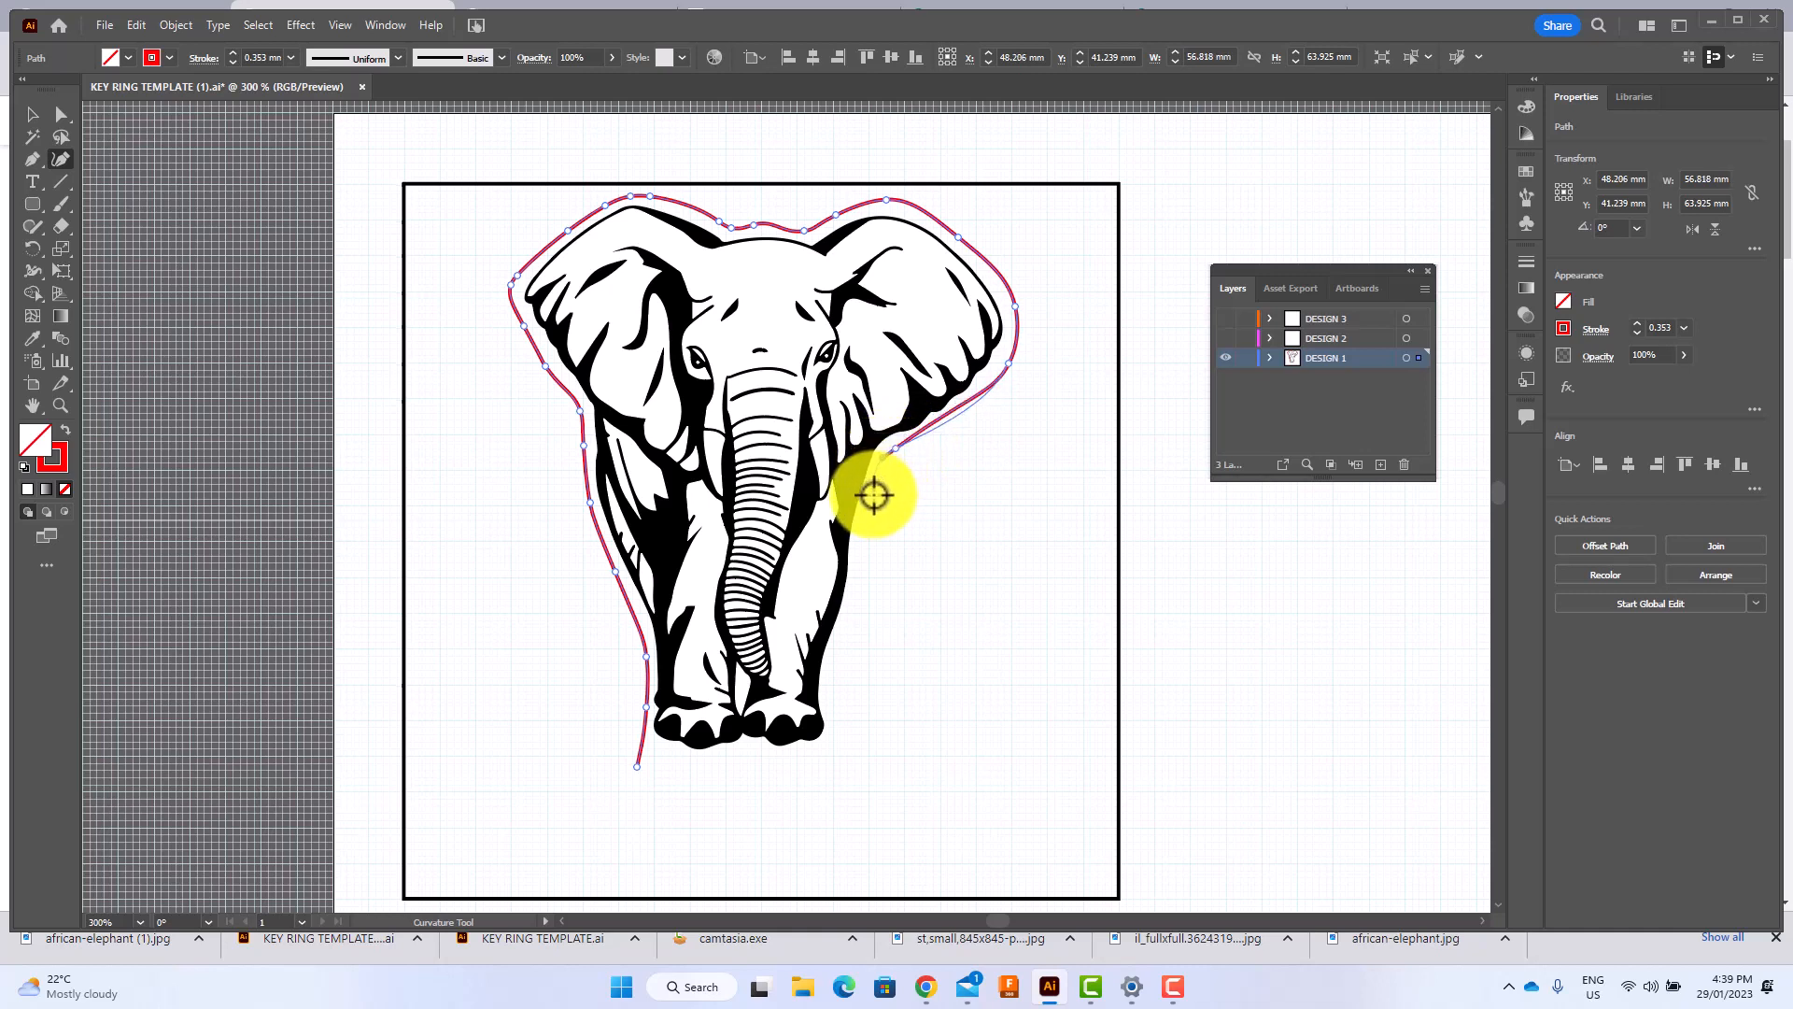
click(872, 486)
click(856, 542)
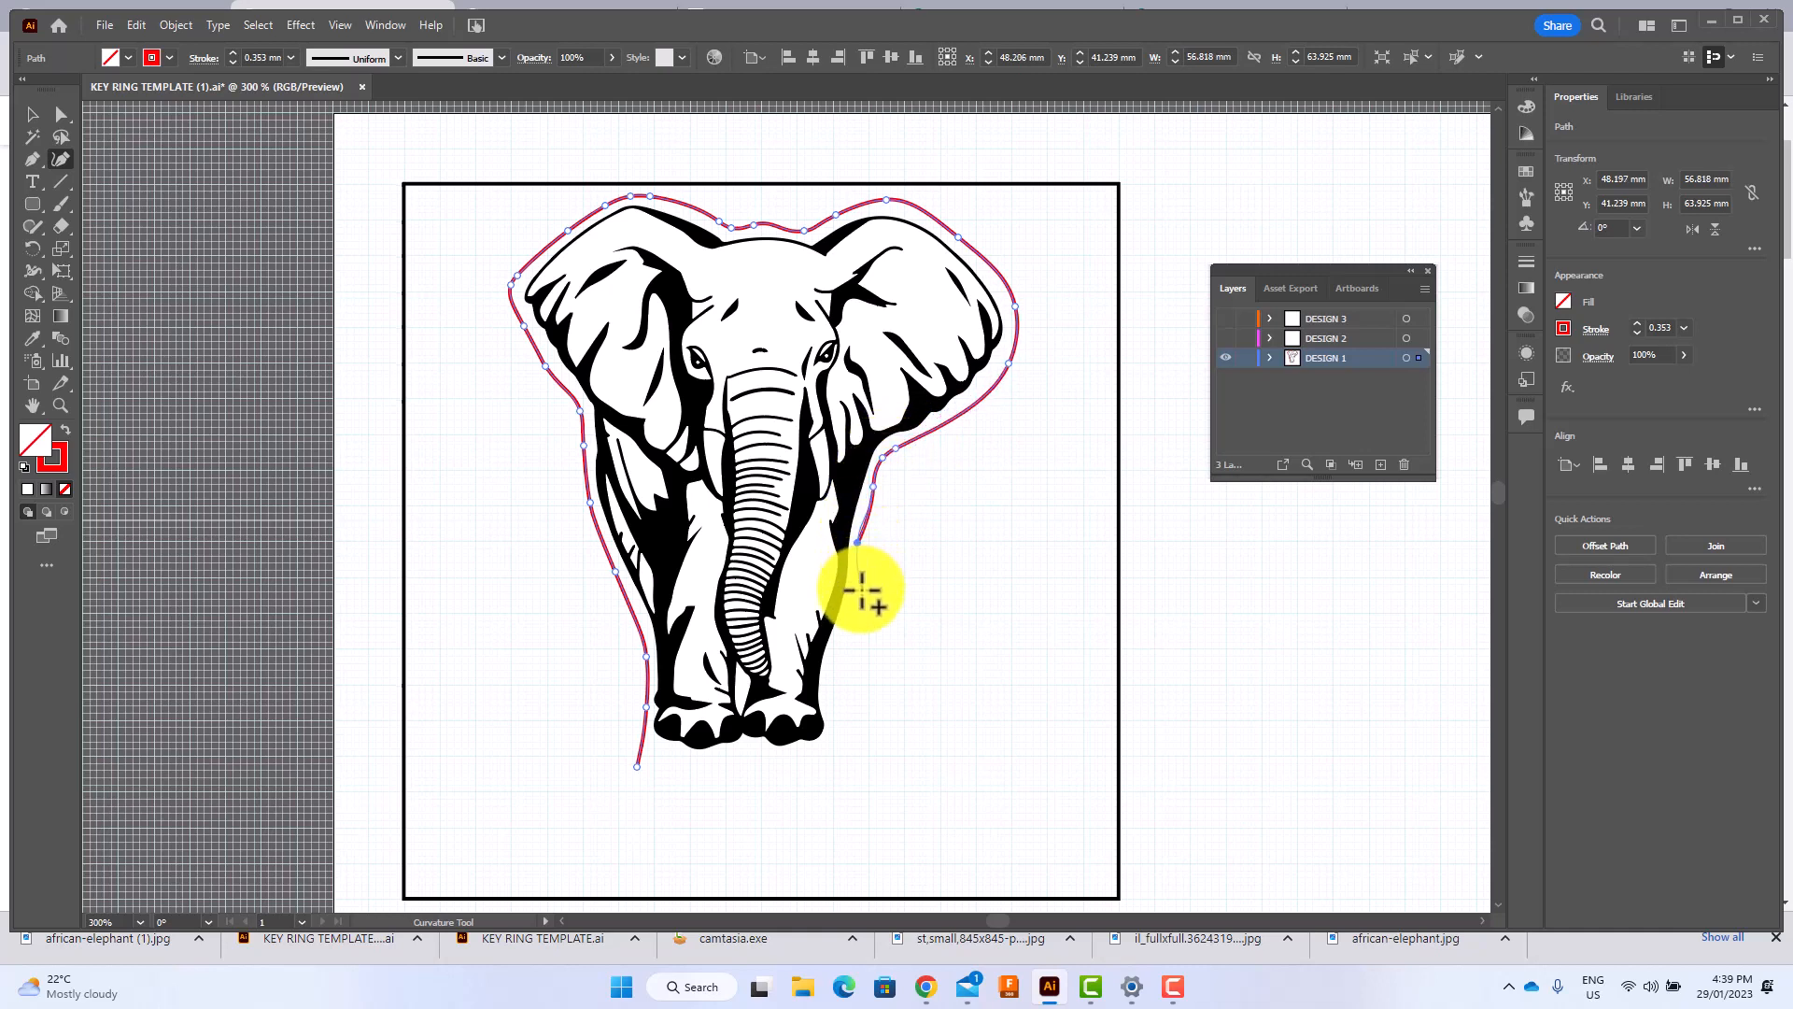
click(860, 591)
click(846, 638)
click(832, 686)
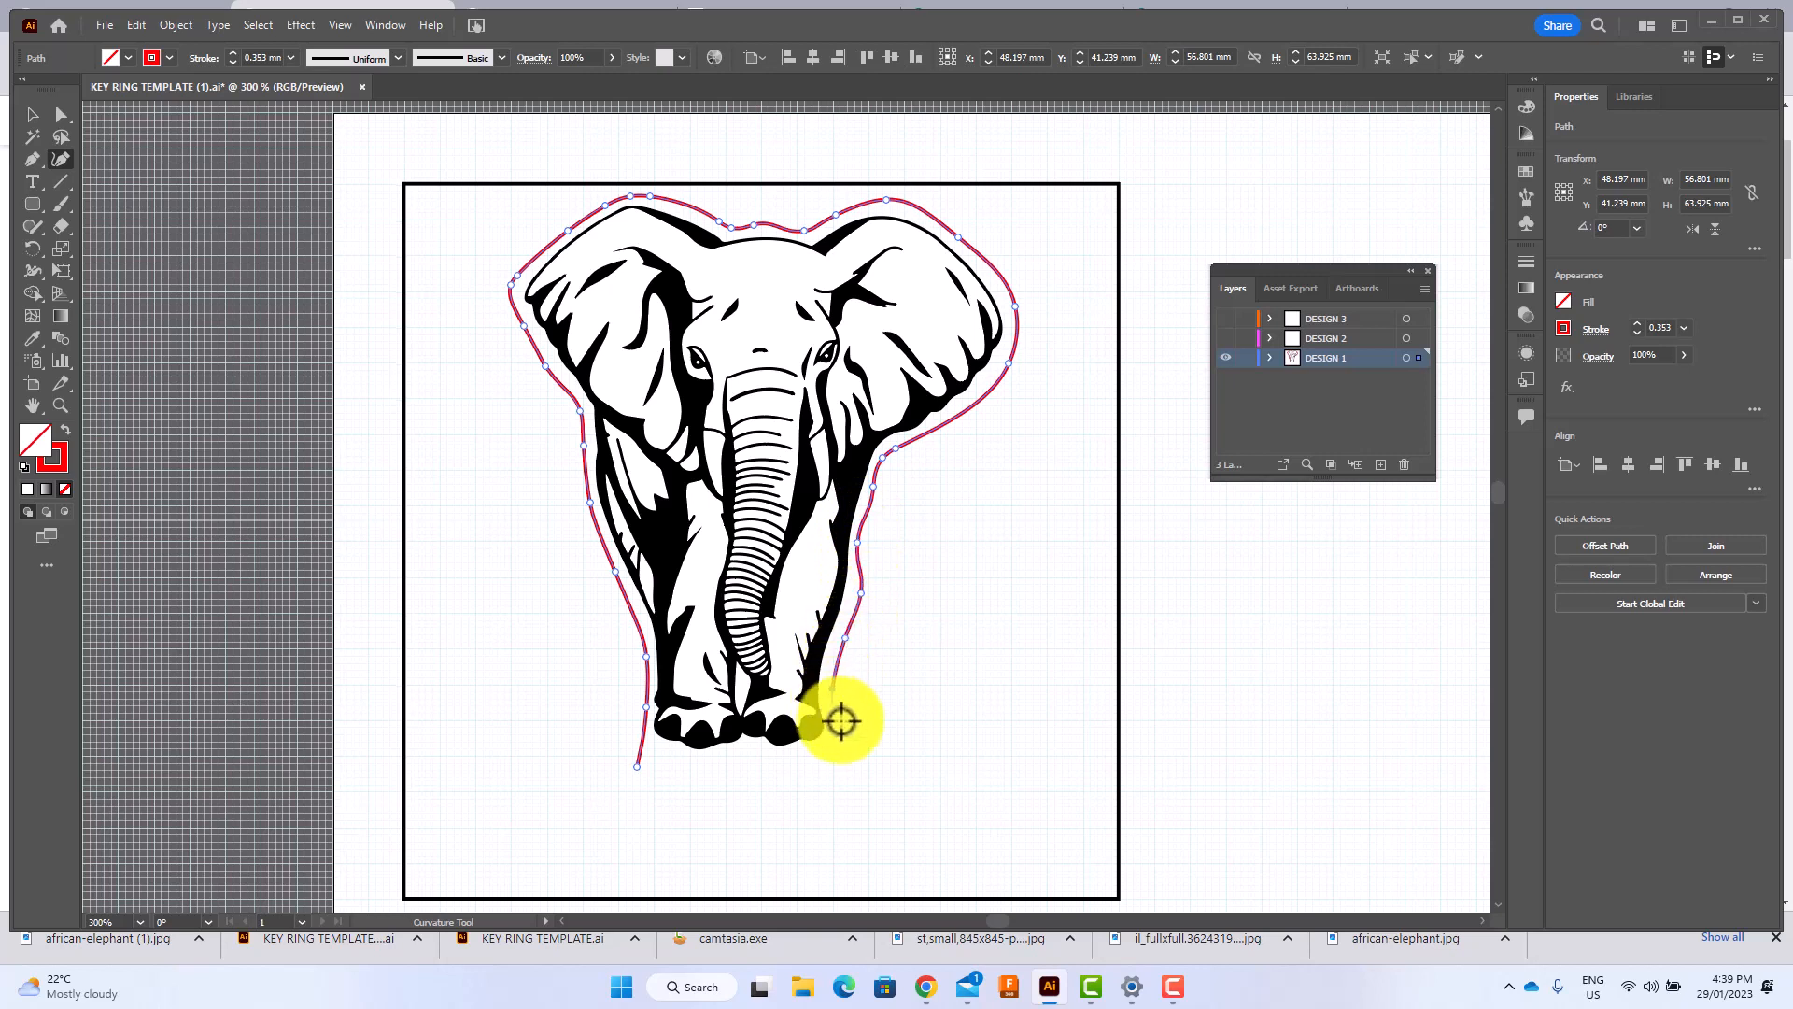
click(848, 738)
click(852, 788)
click(811, 852)
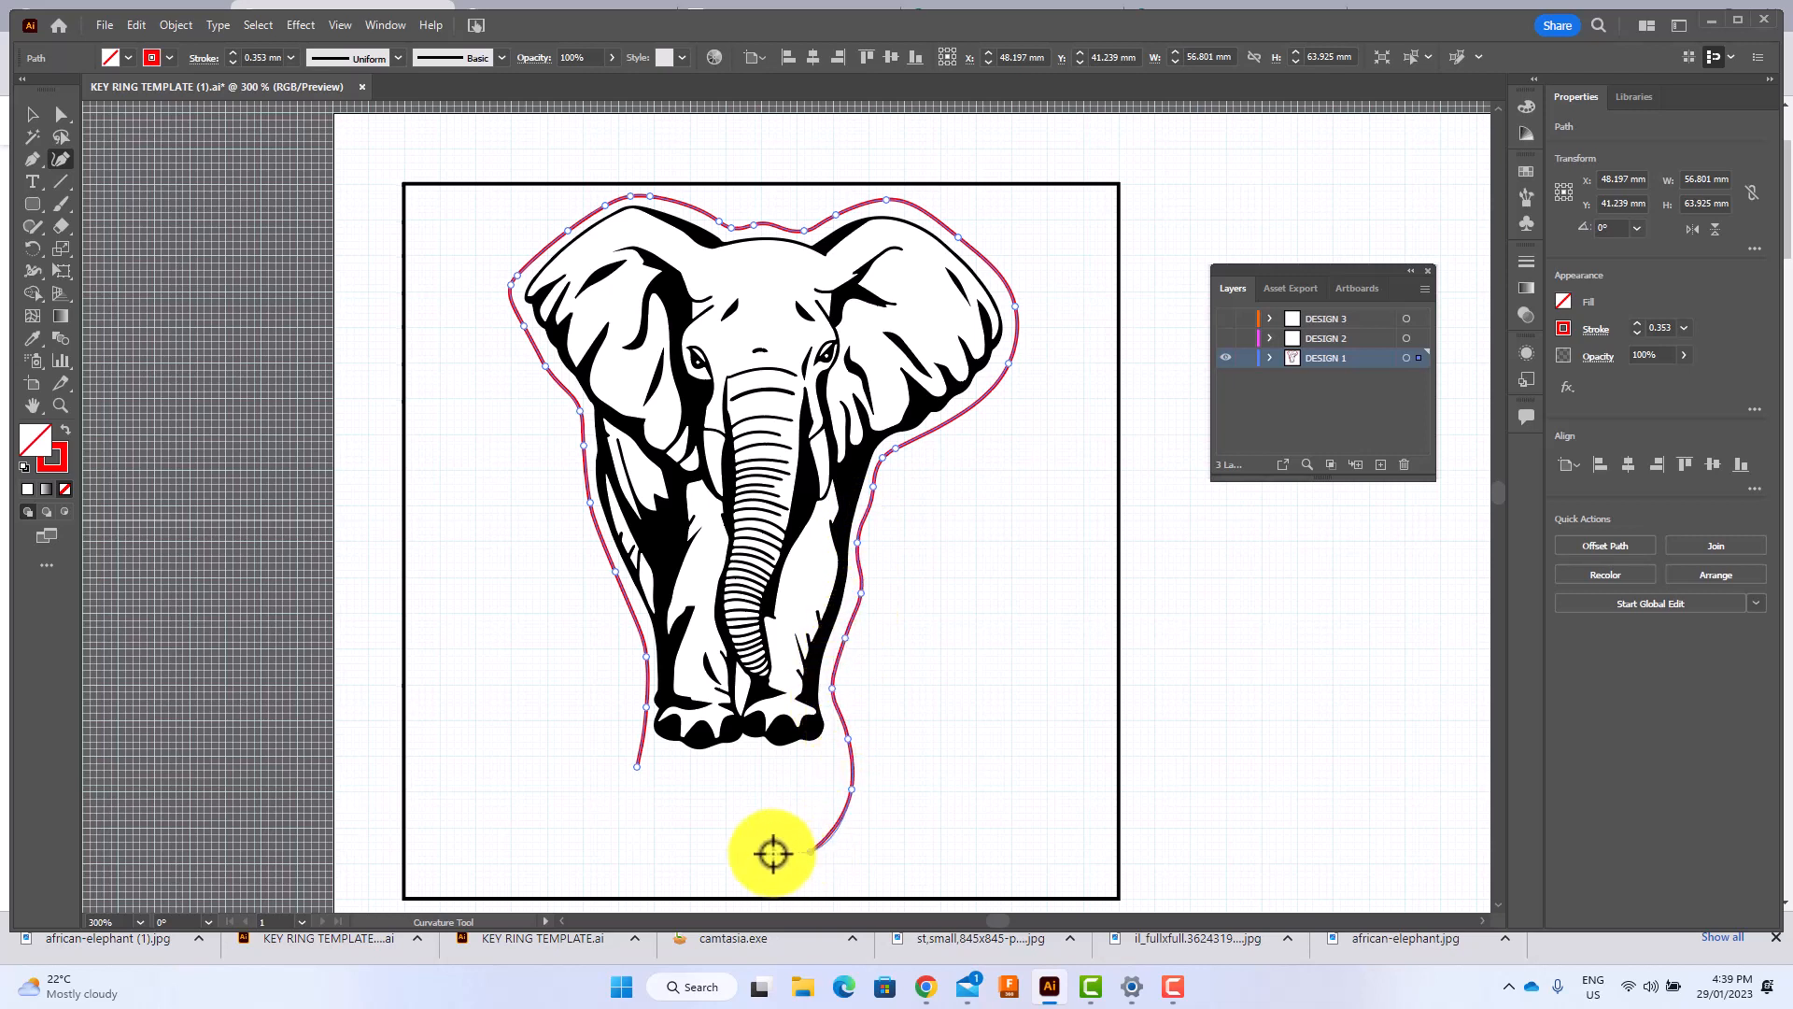
click(704, 854)
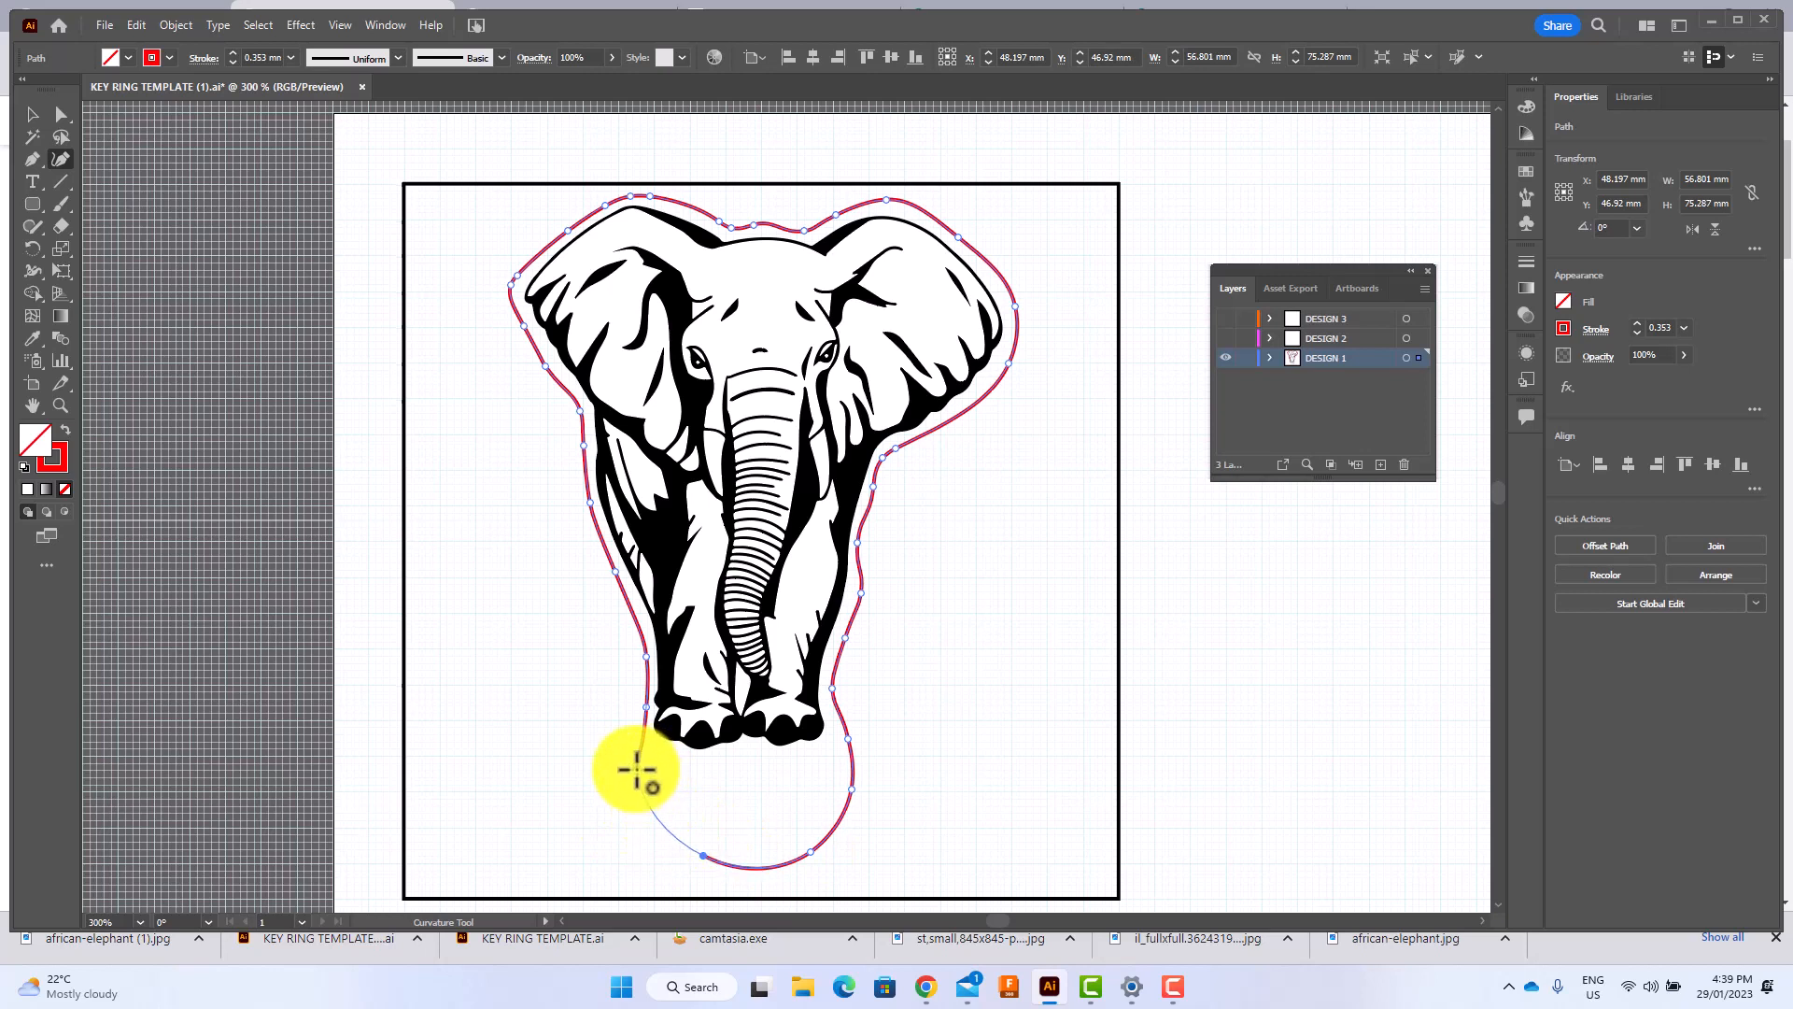
click(638, 767)
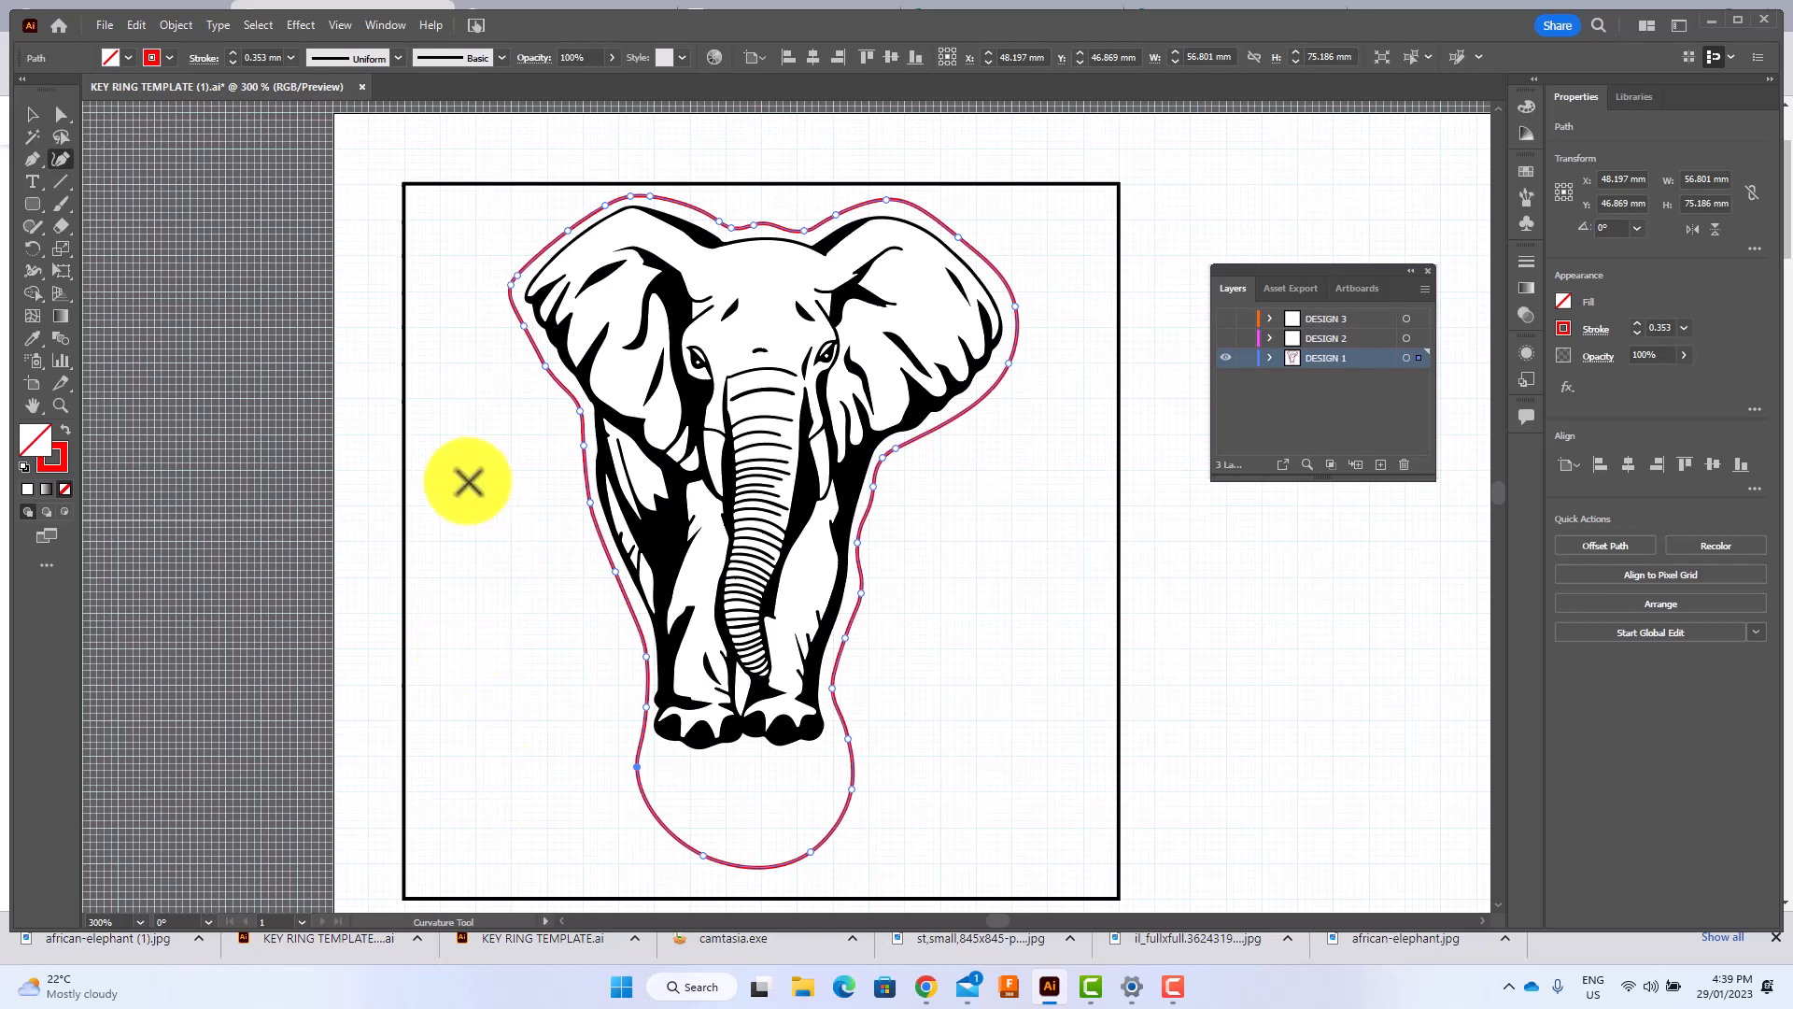
Draw a rounded rectangle about 60 mm wide below the elephant and extend its upper edge over the feet to about 21 mm tall.
click(32, 204)
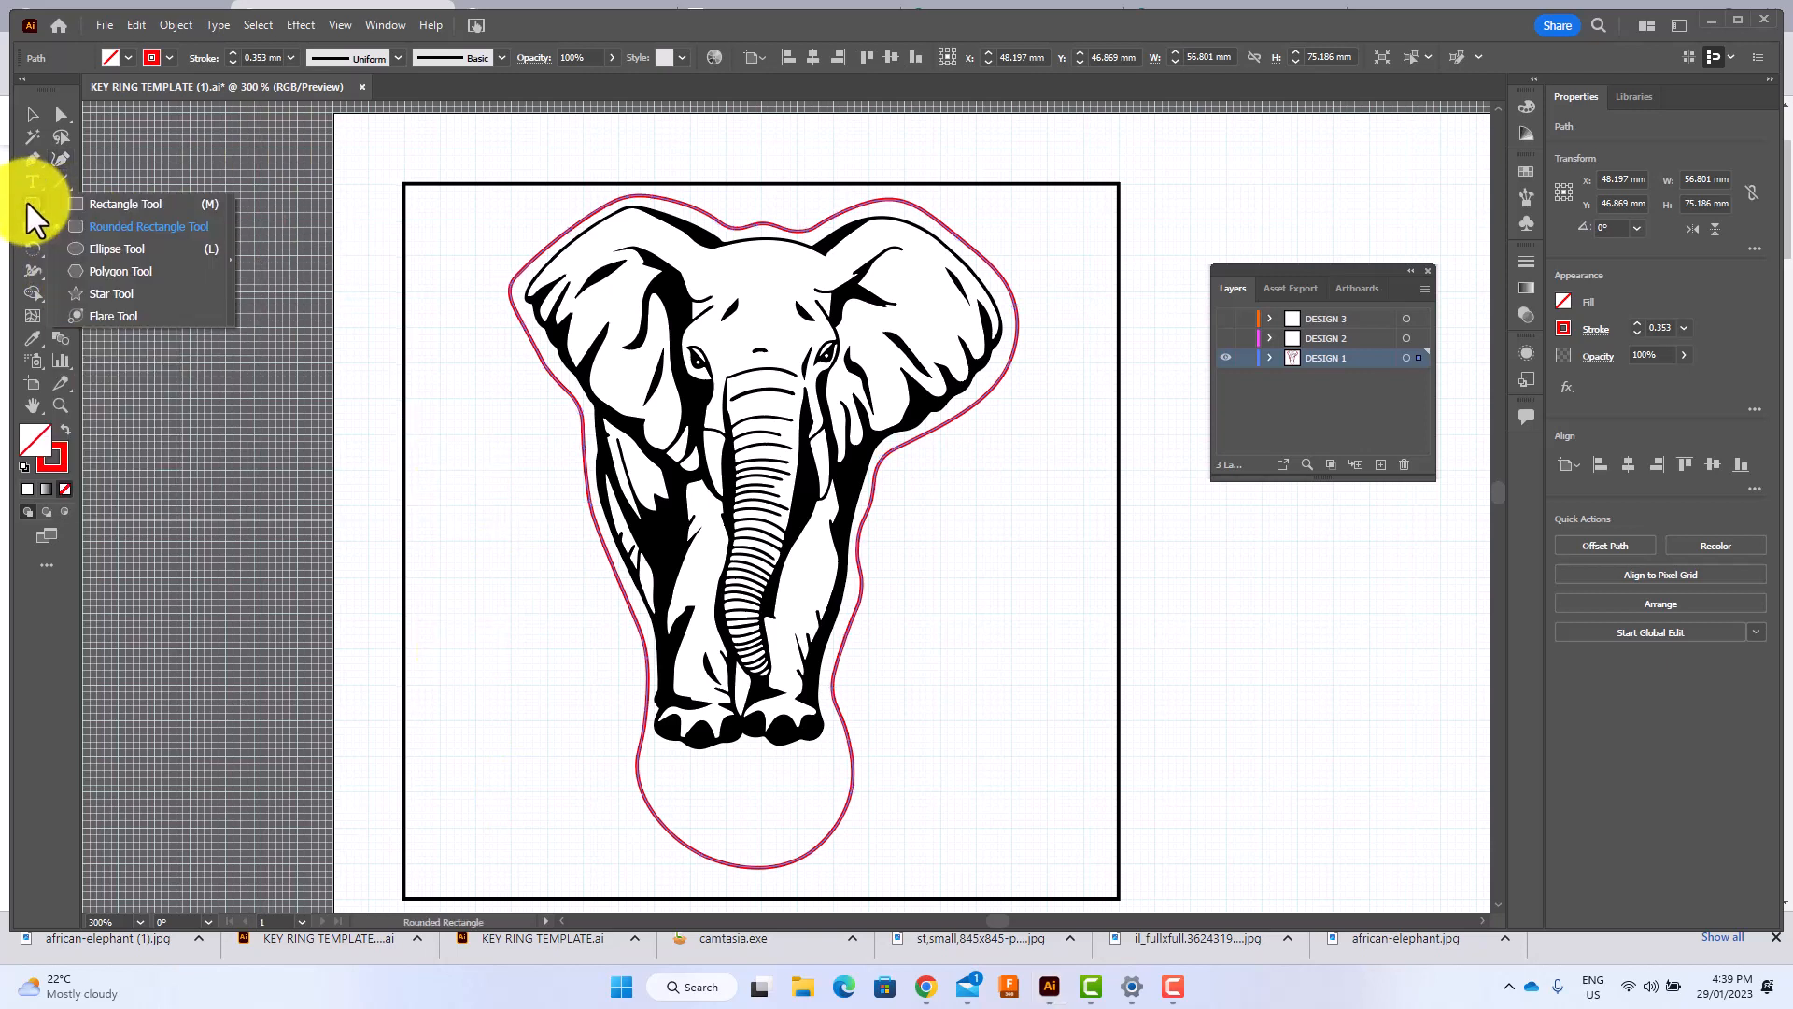
click(110, 227)
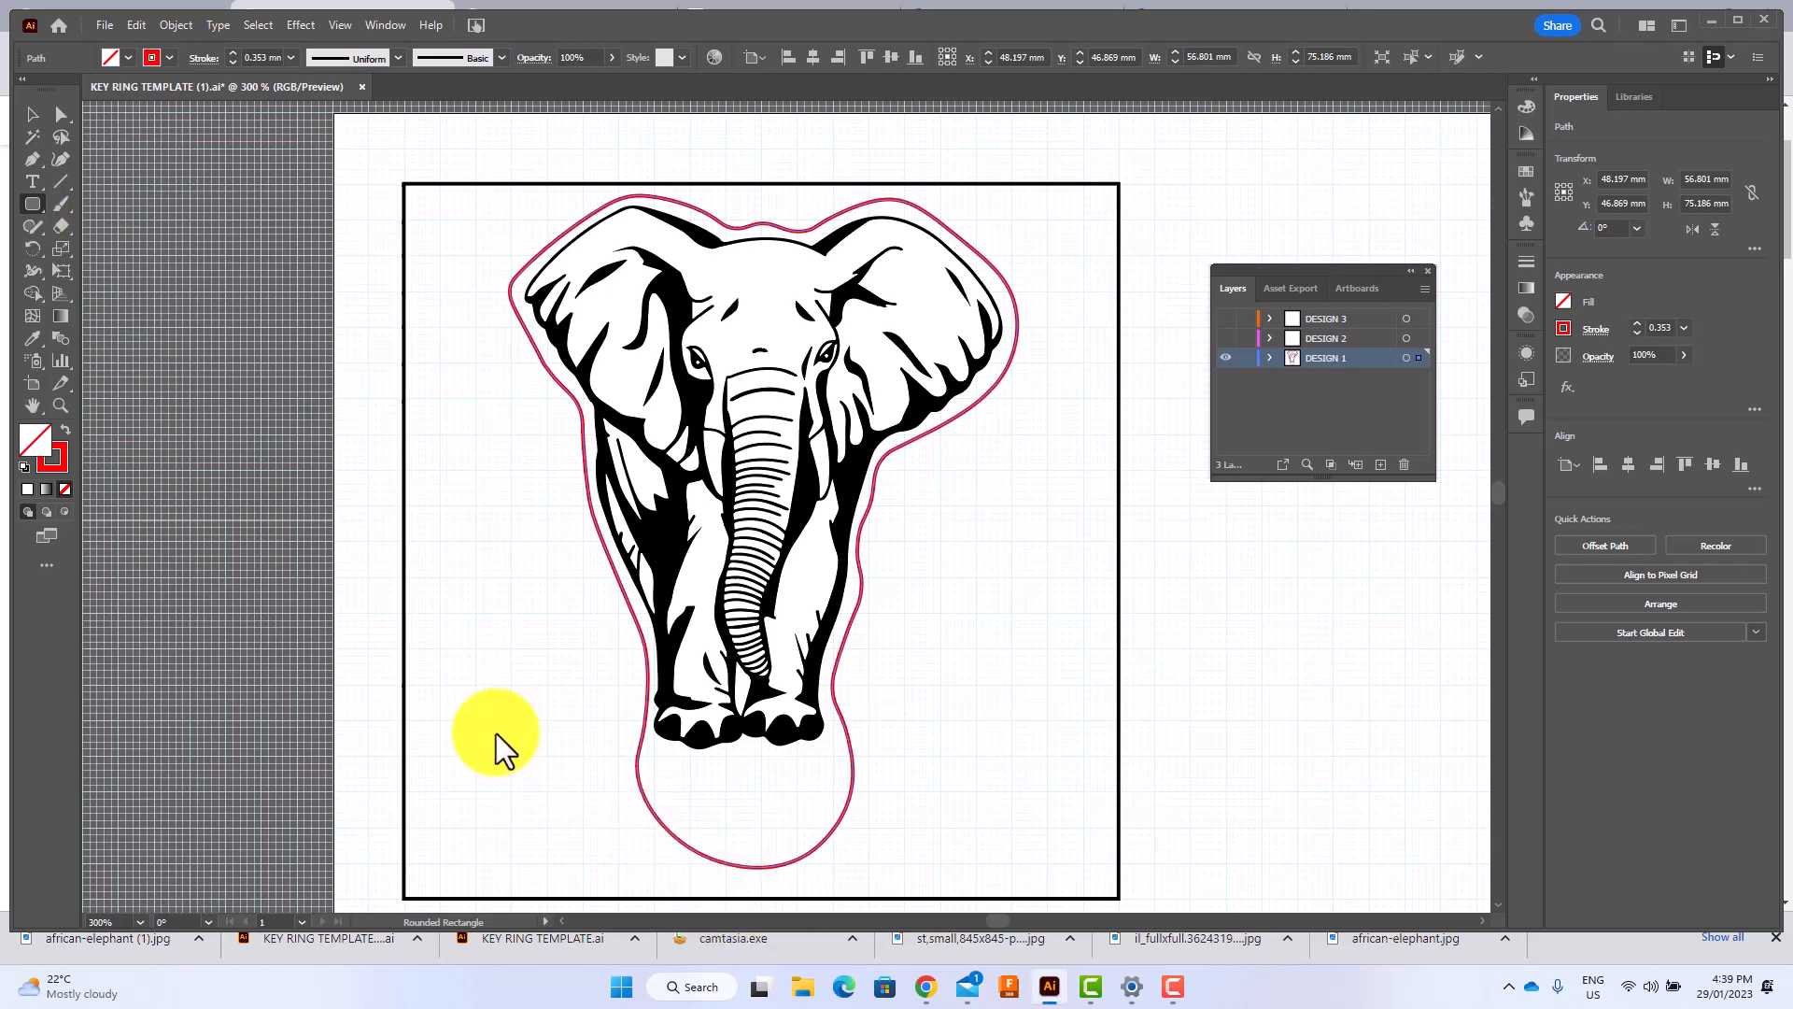
drag(492, 734, 1025, 884)
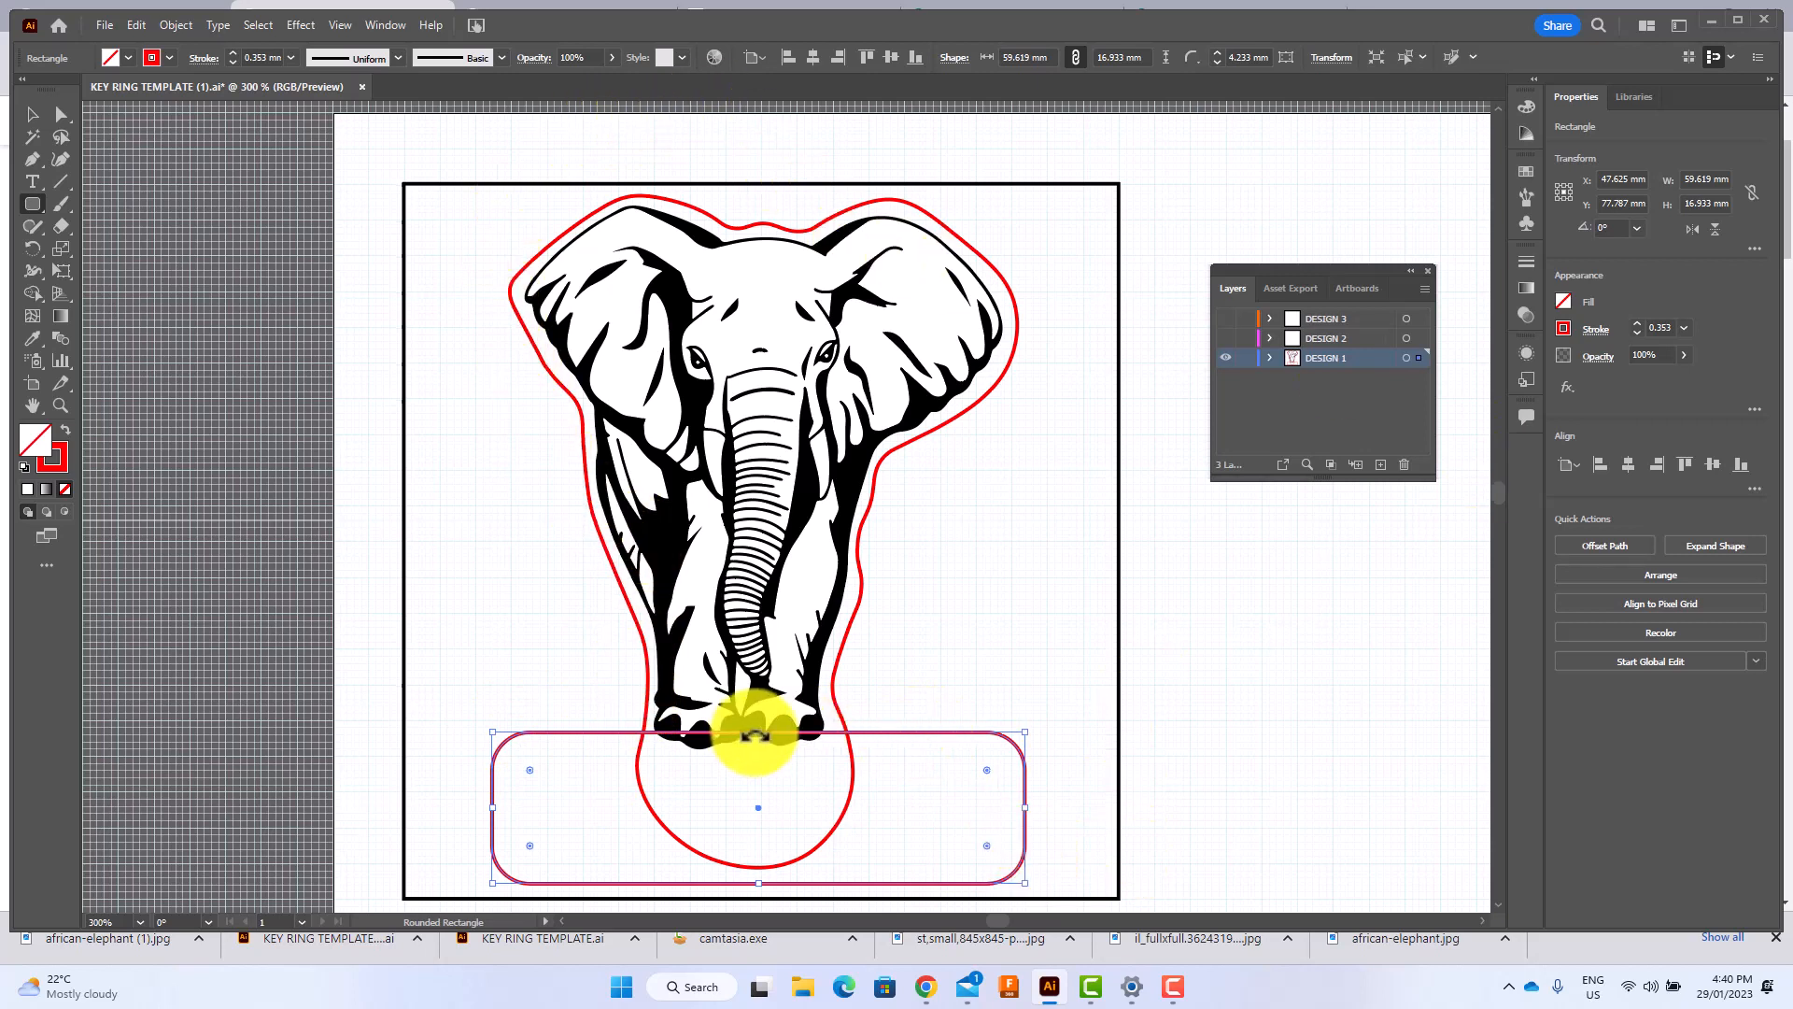
drag(757, 732, 755, 700)
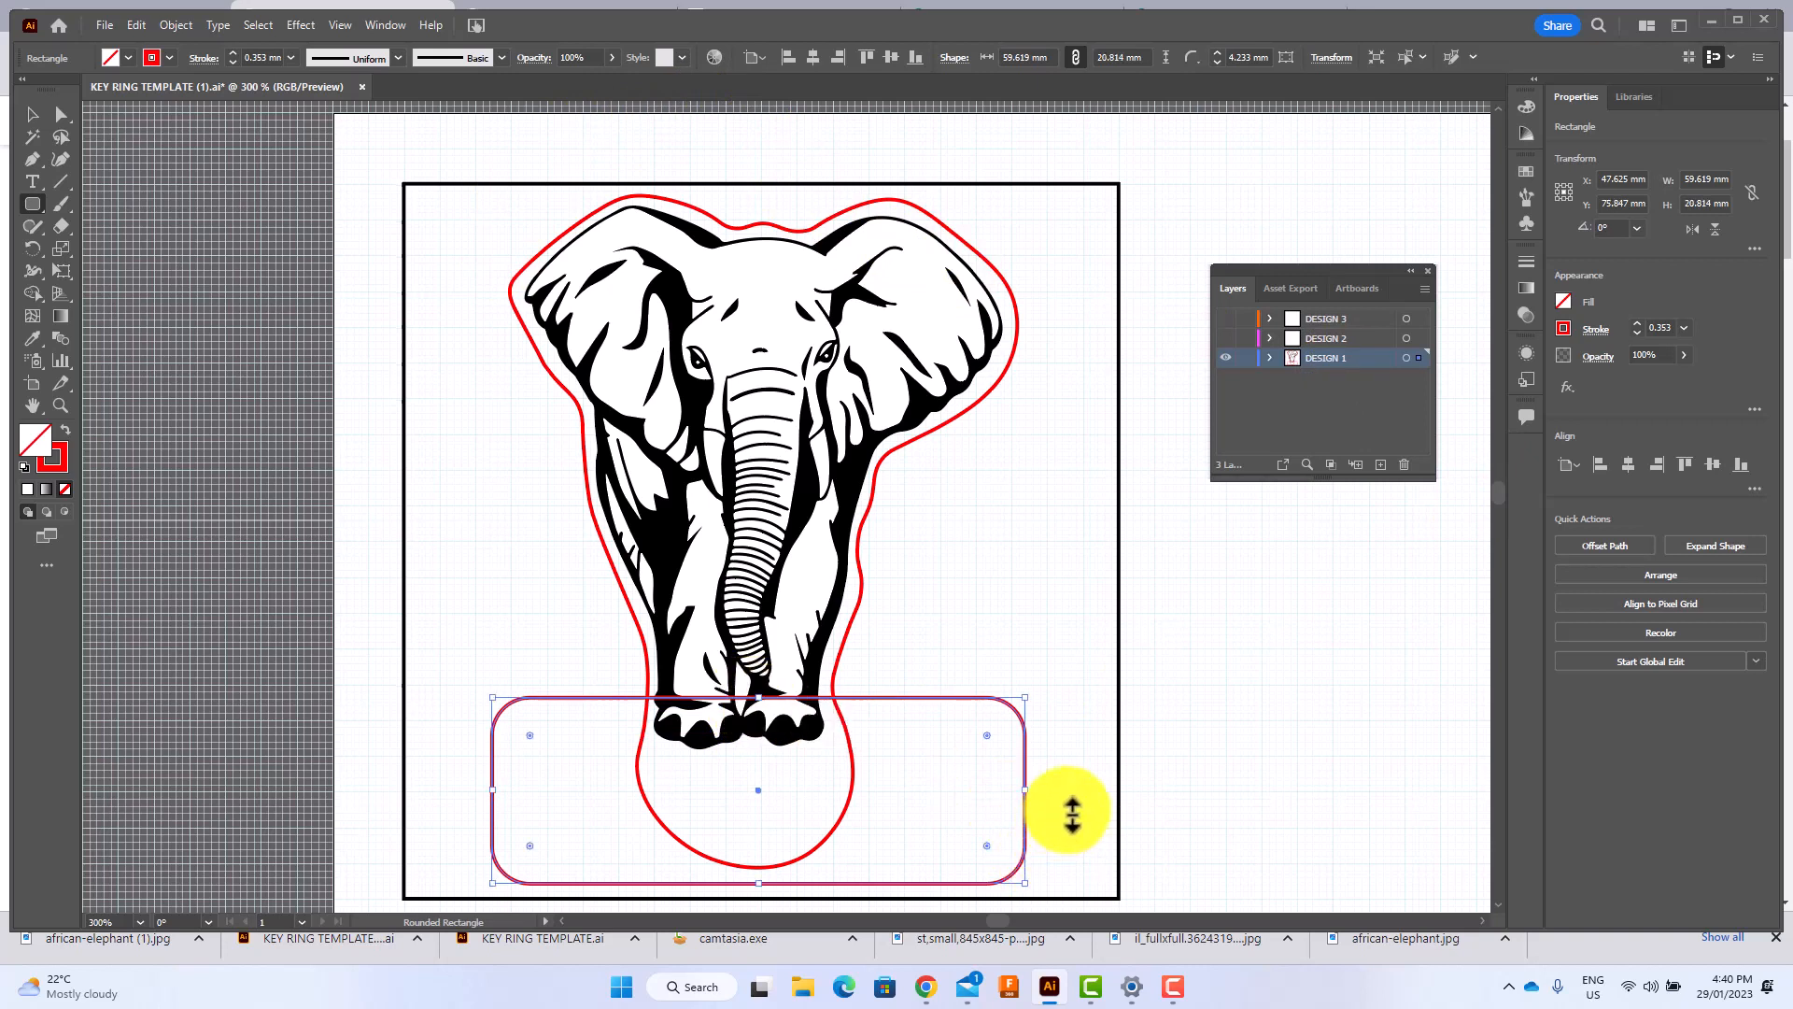
Unite the elephant outline and the rounded rectangle into a single shape.
key(v)
click(1069, 810)
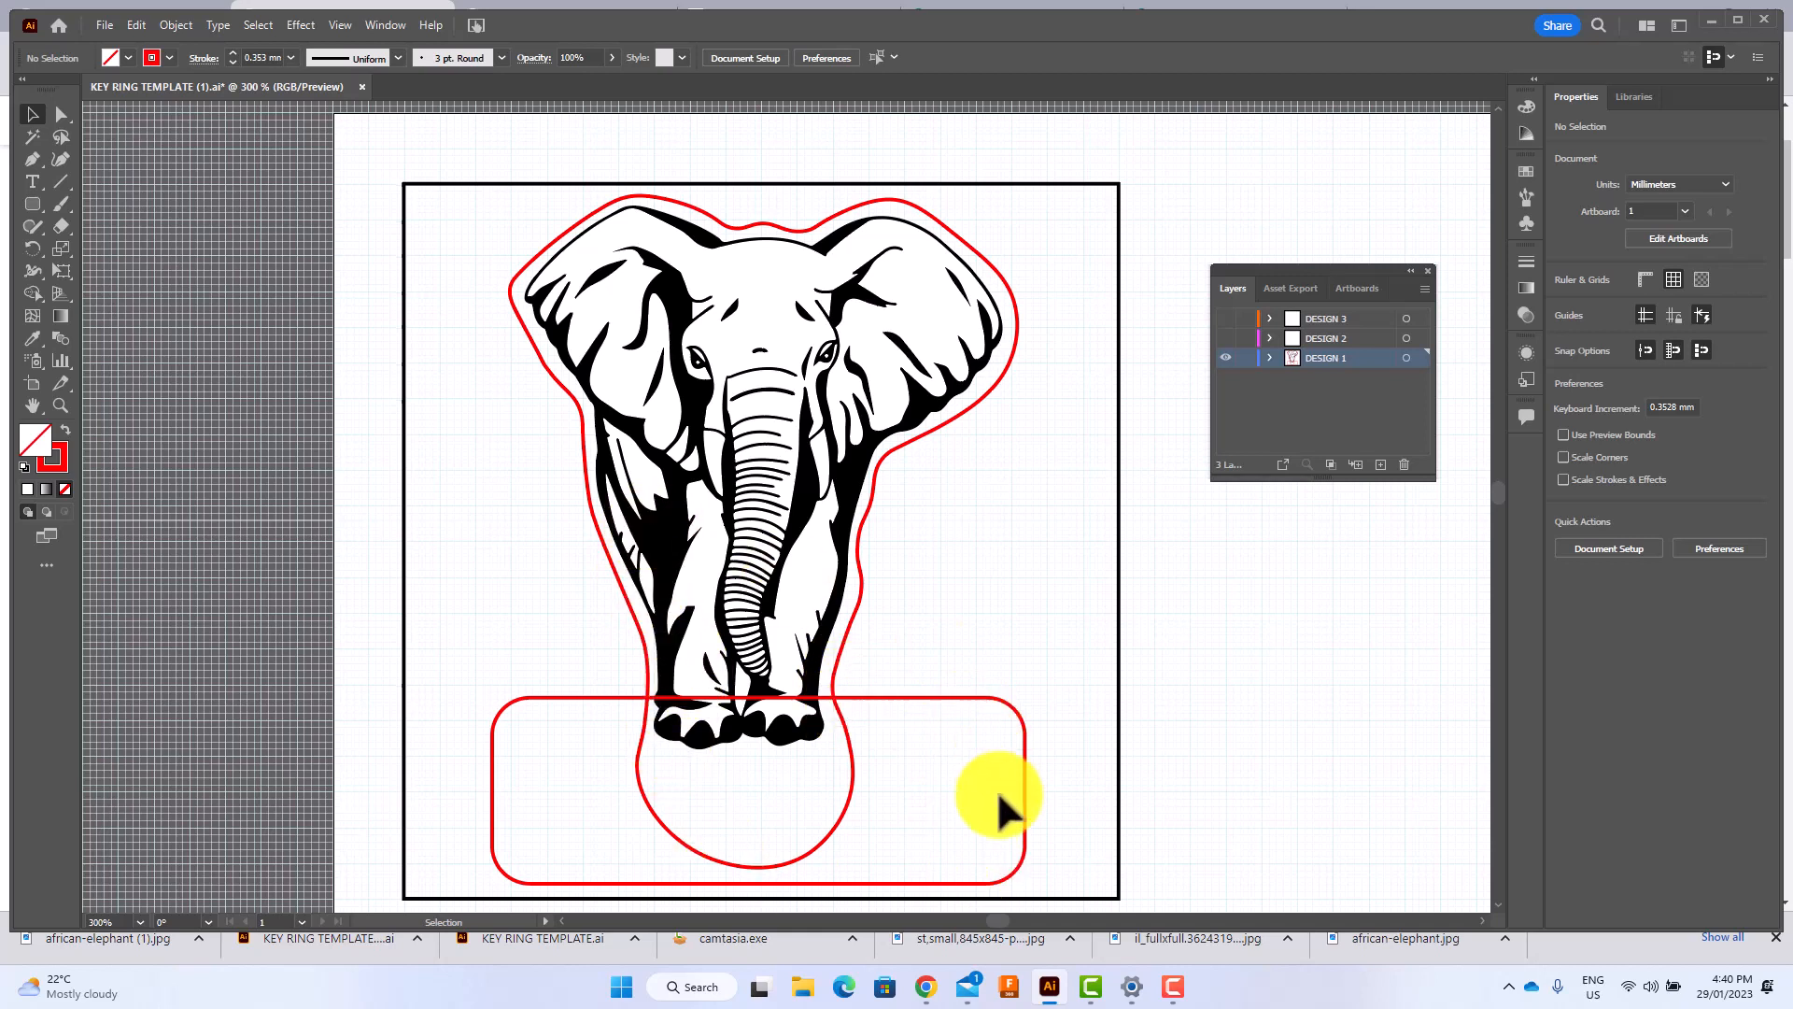
drag(1051, 832, 822, 794)
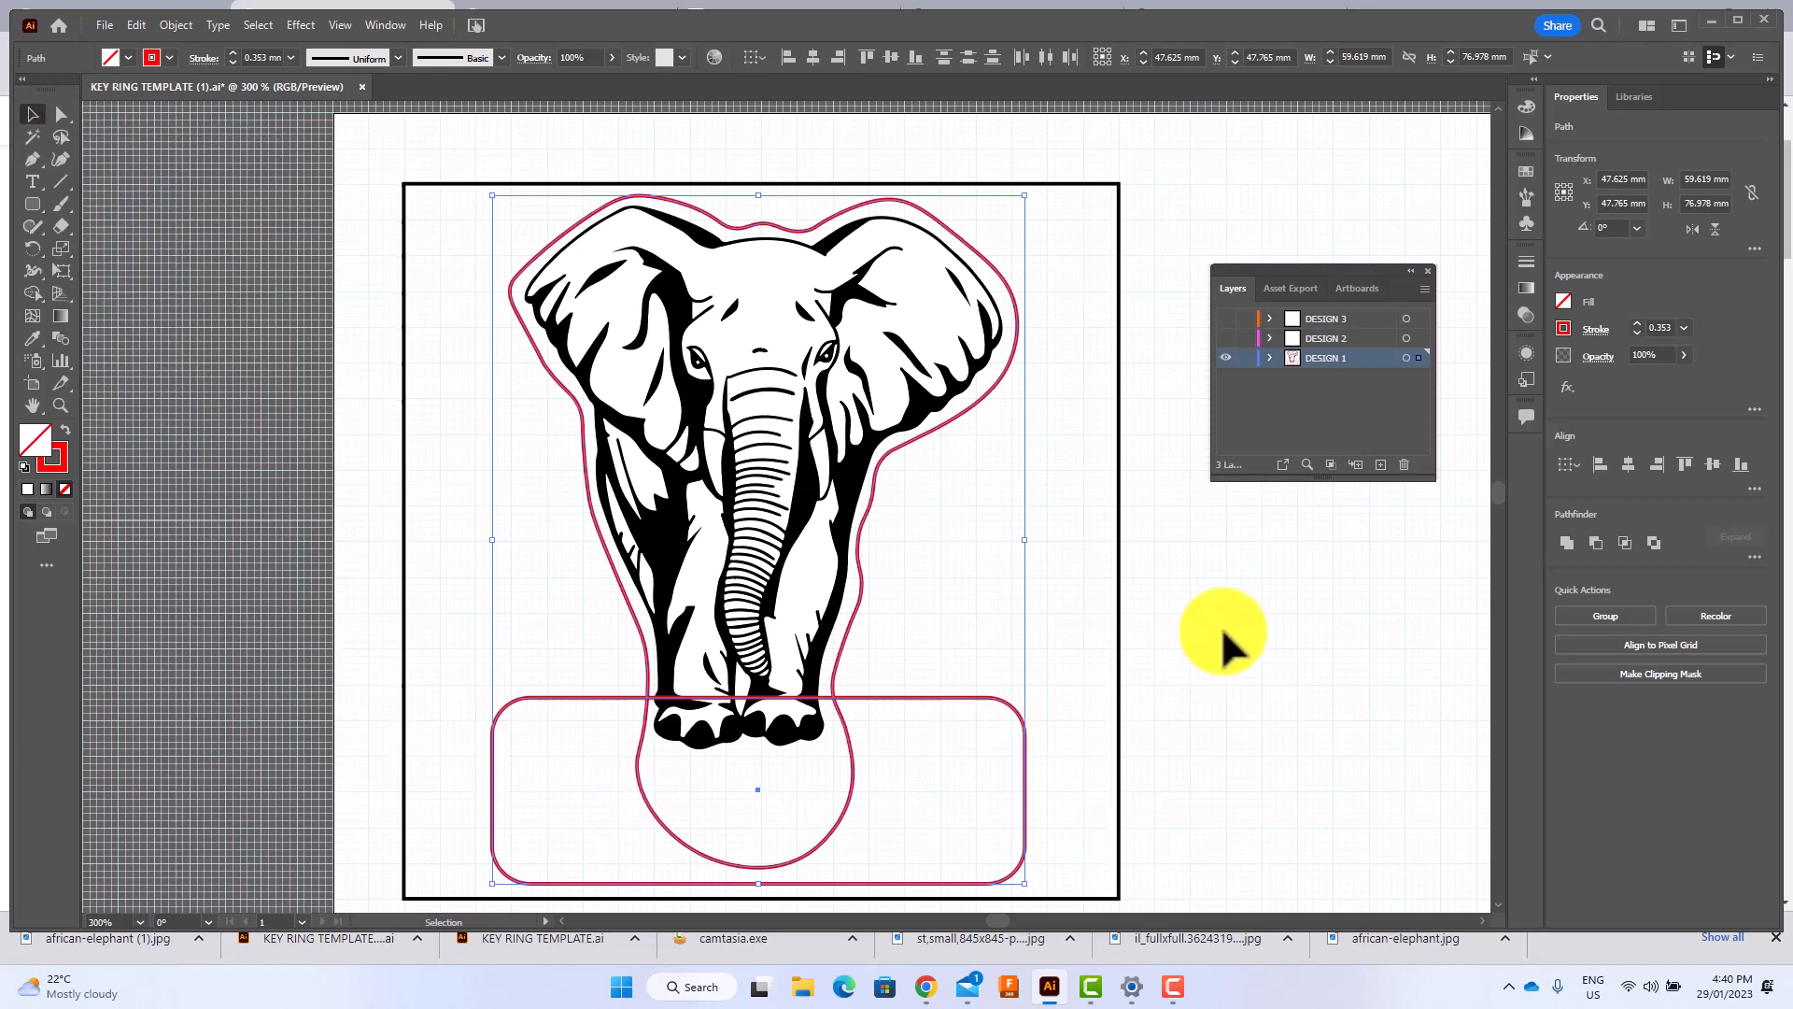
click(1566, 542)
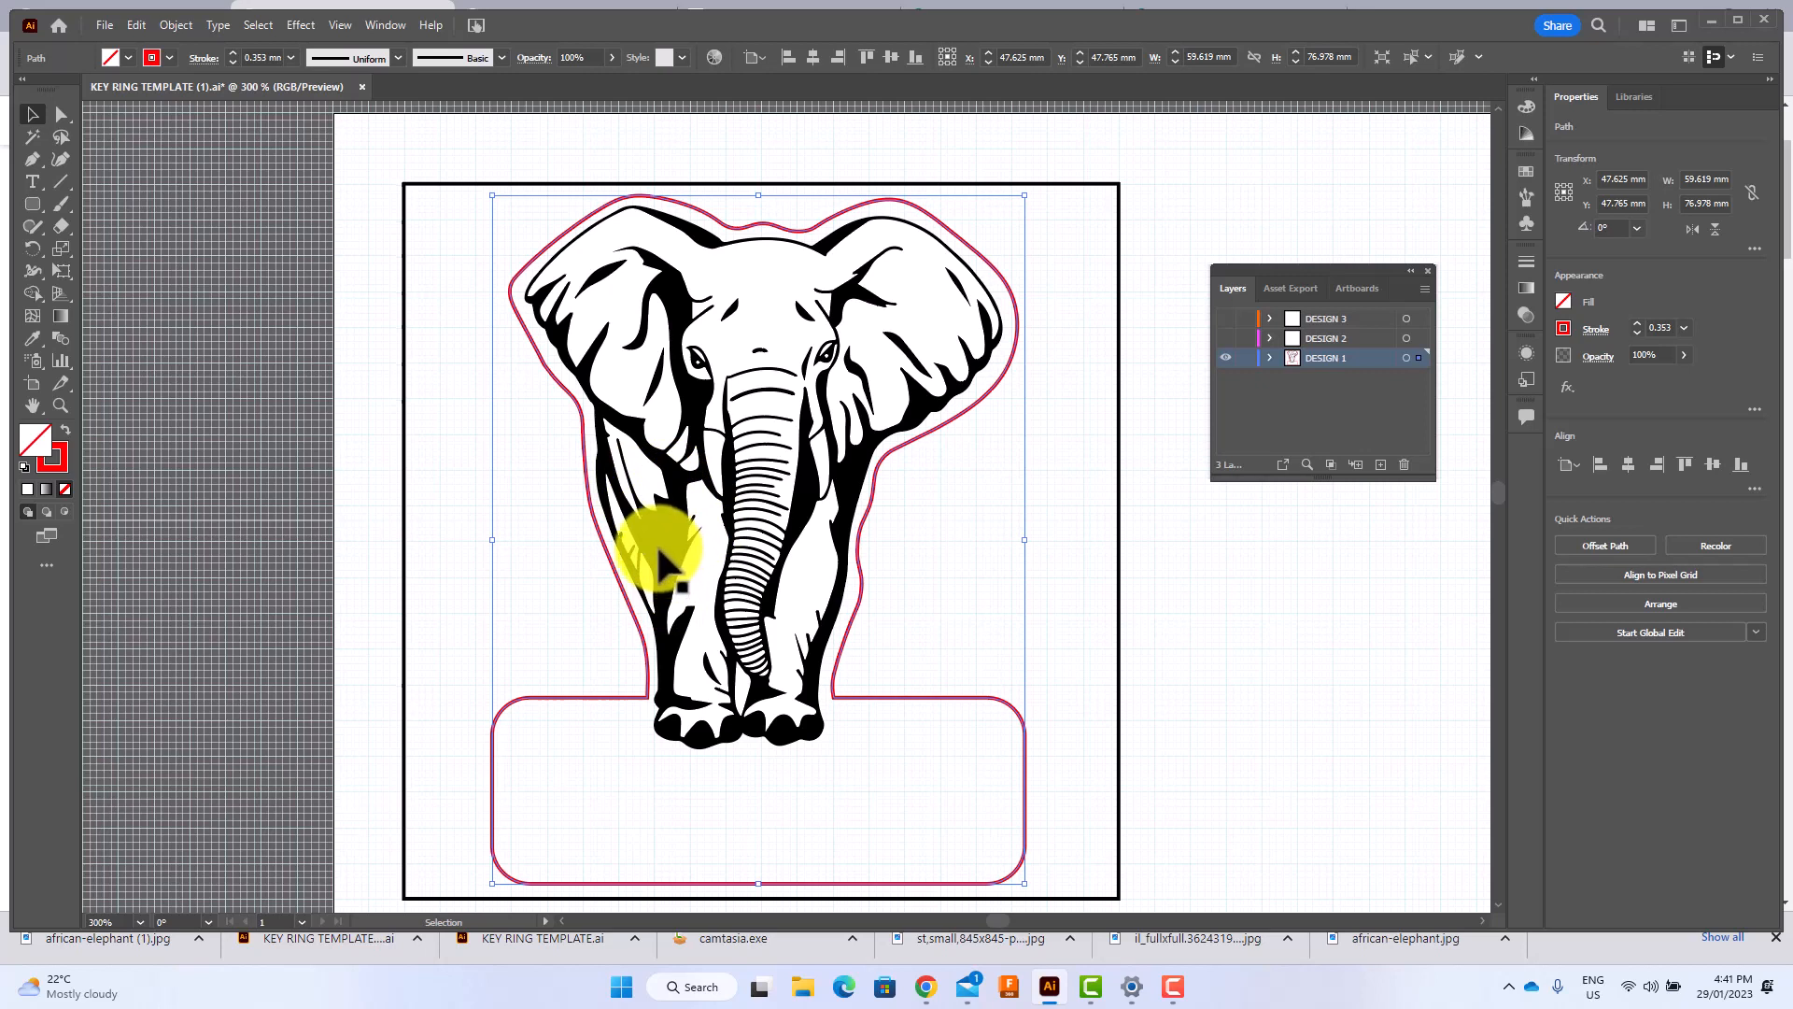
Start a point text object inside the rounded base below the elephant and set its font to Showcard Gothic.
click(30, 182)
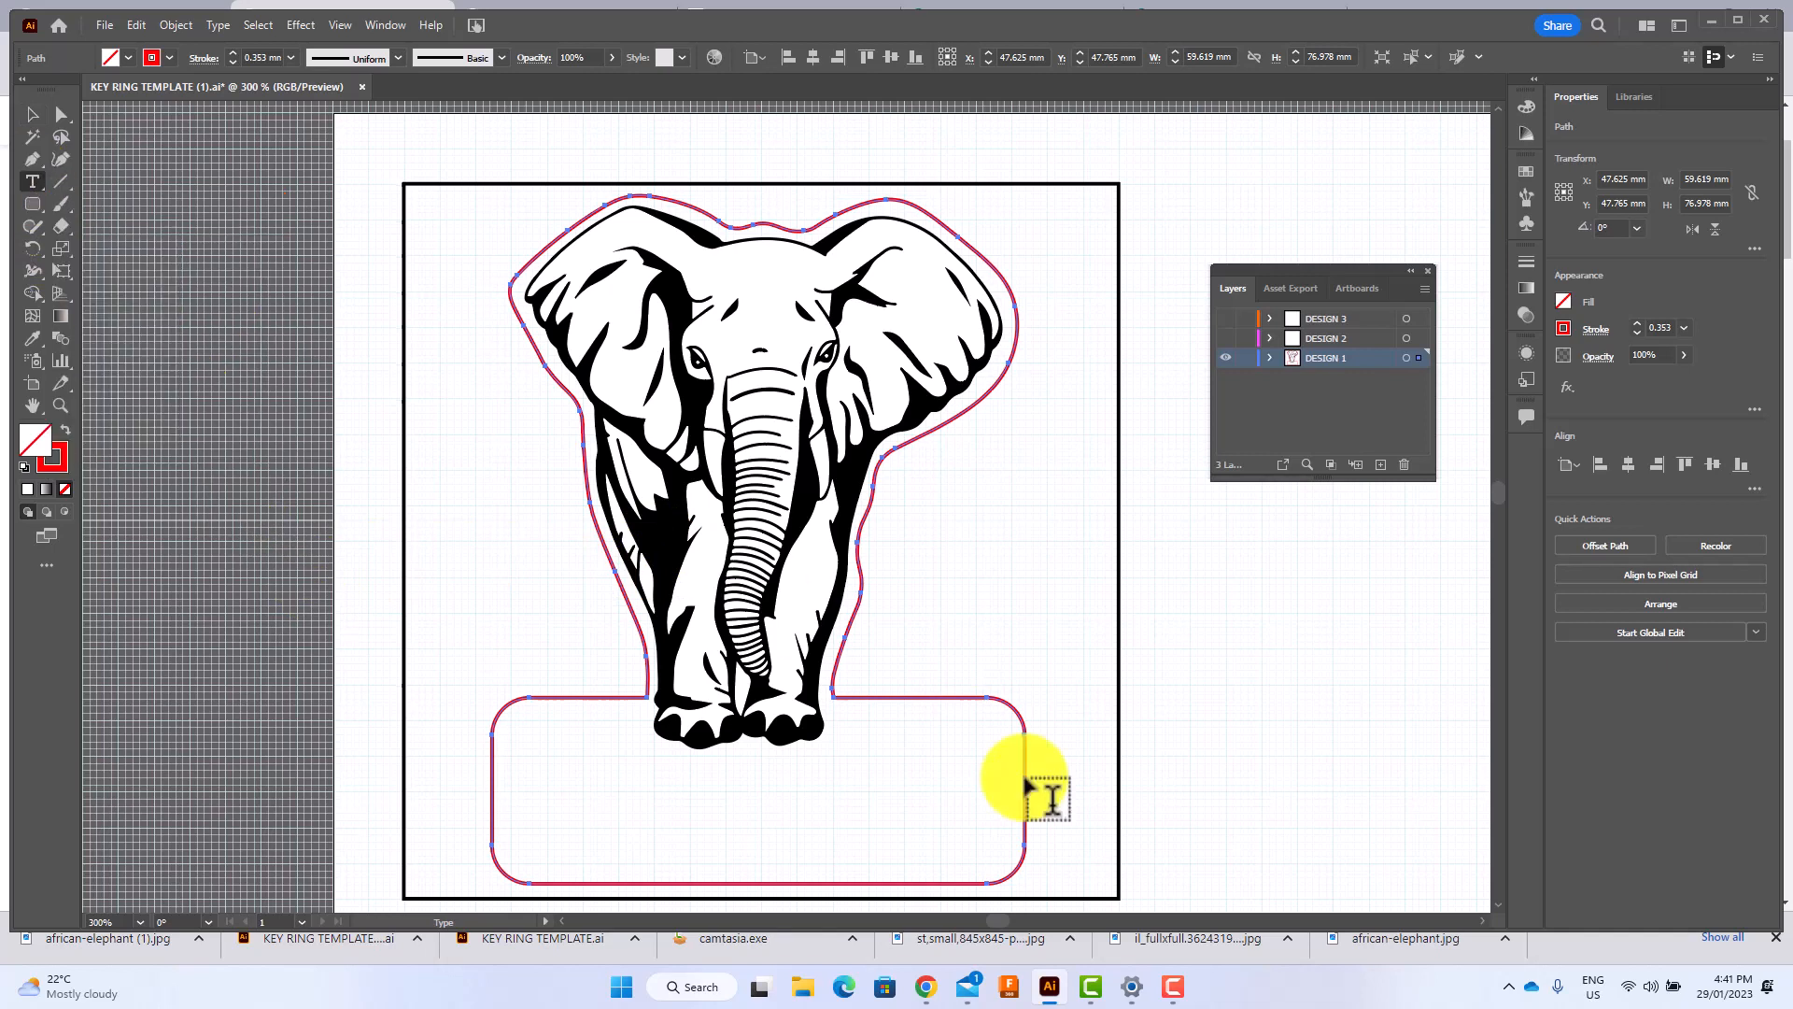
click(577, 759)
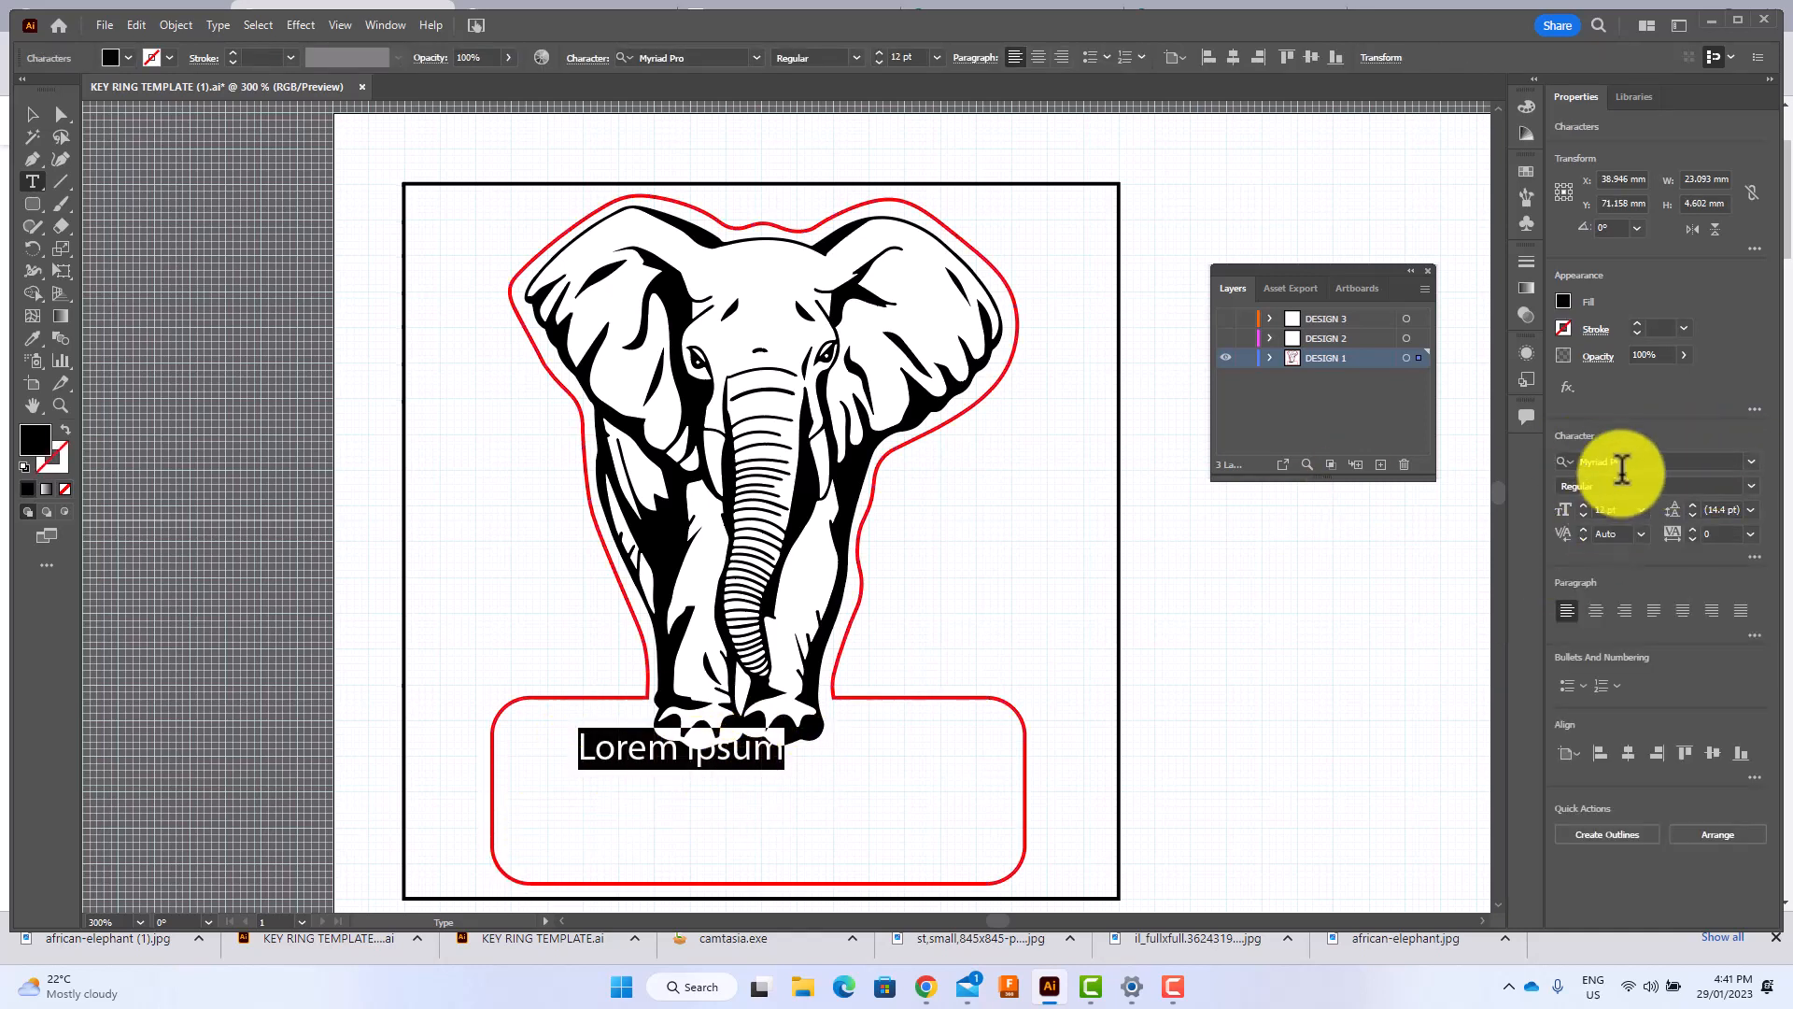
click(1752, 464)
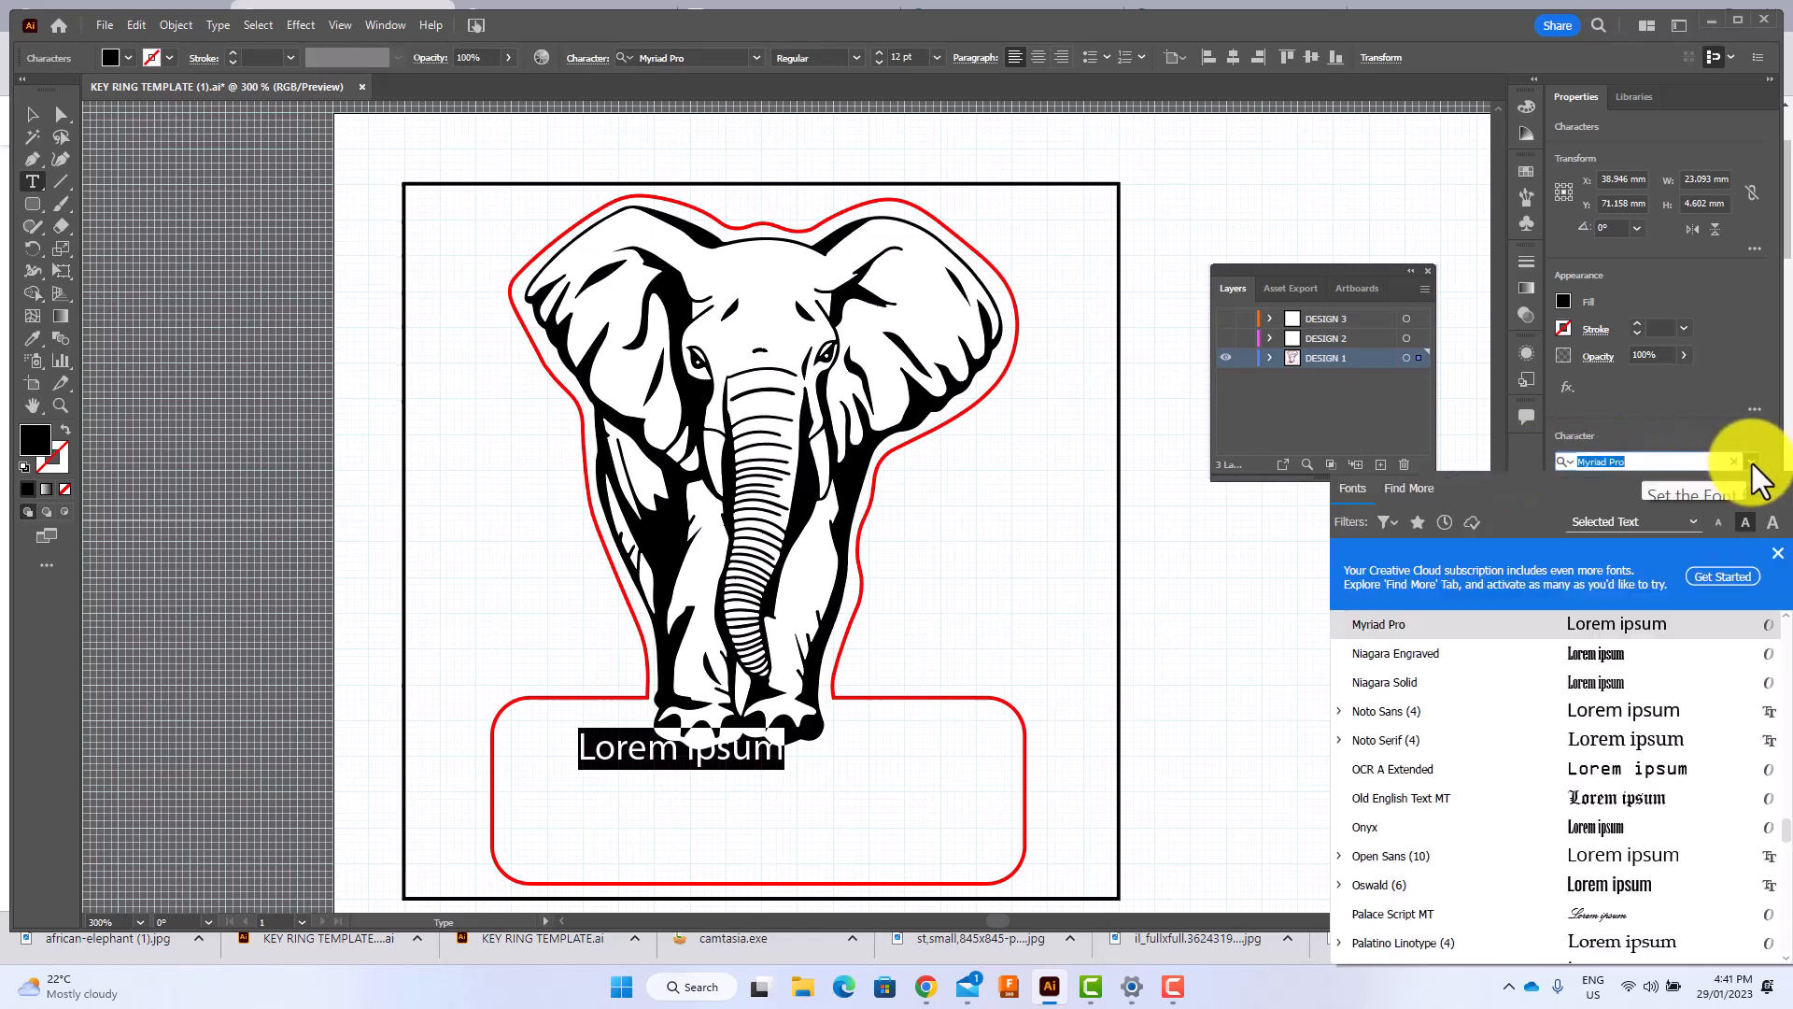
scroll(1474, 776, down, 10)
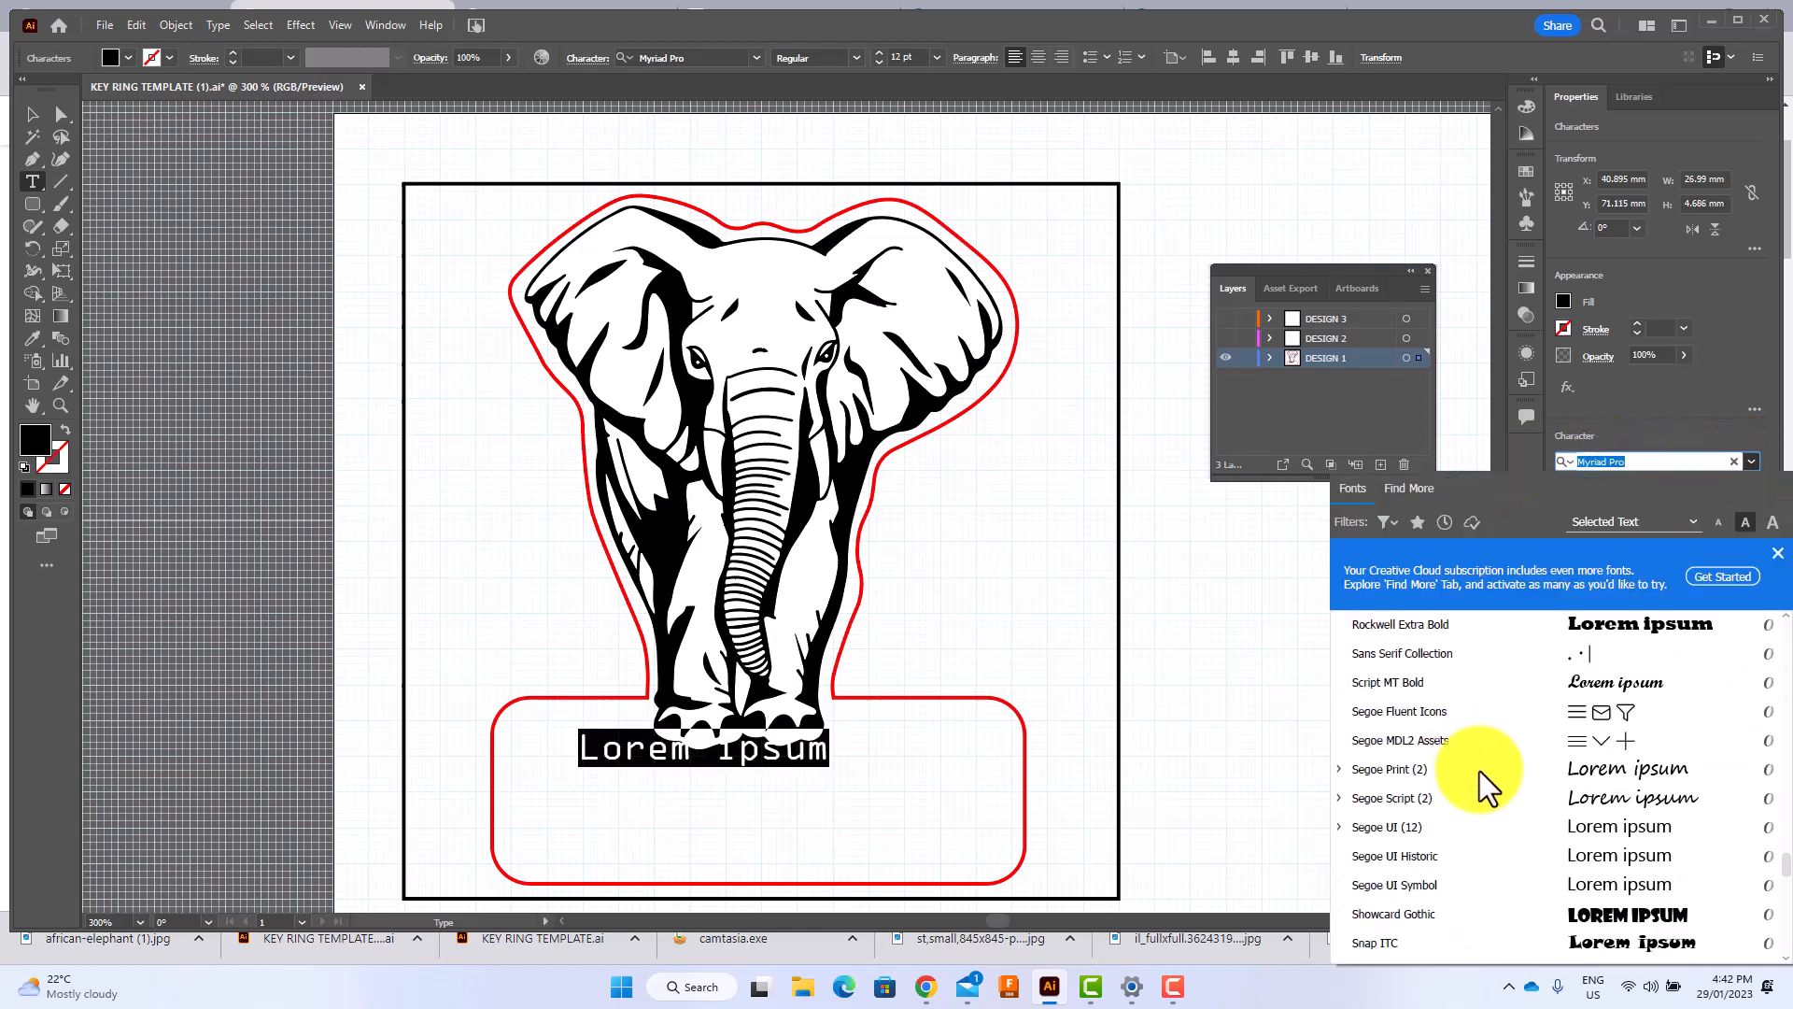
scroll(1473, 776, down, 1)
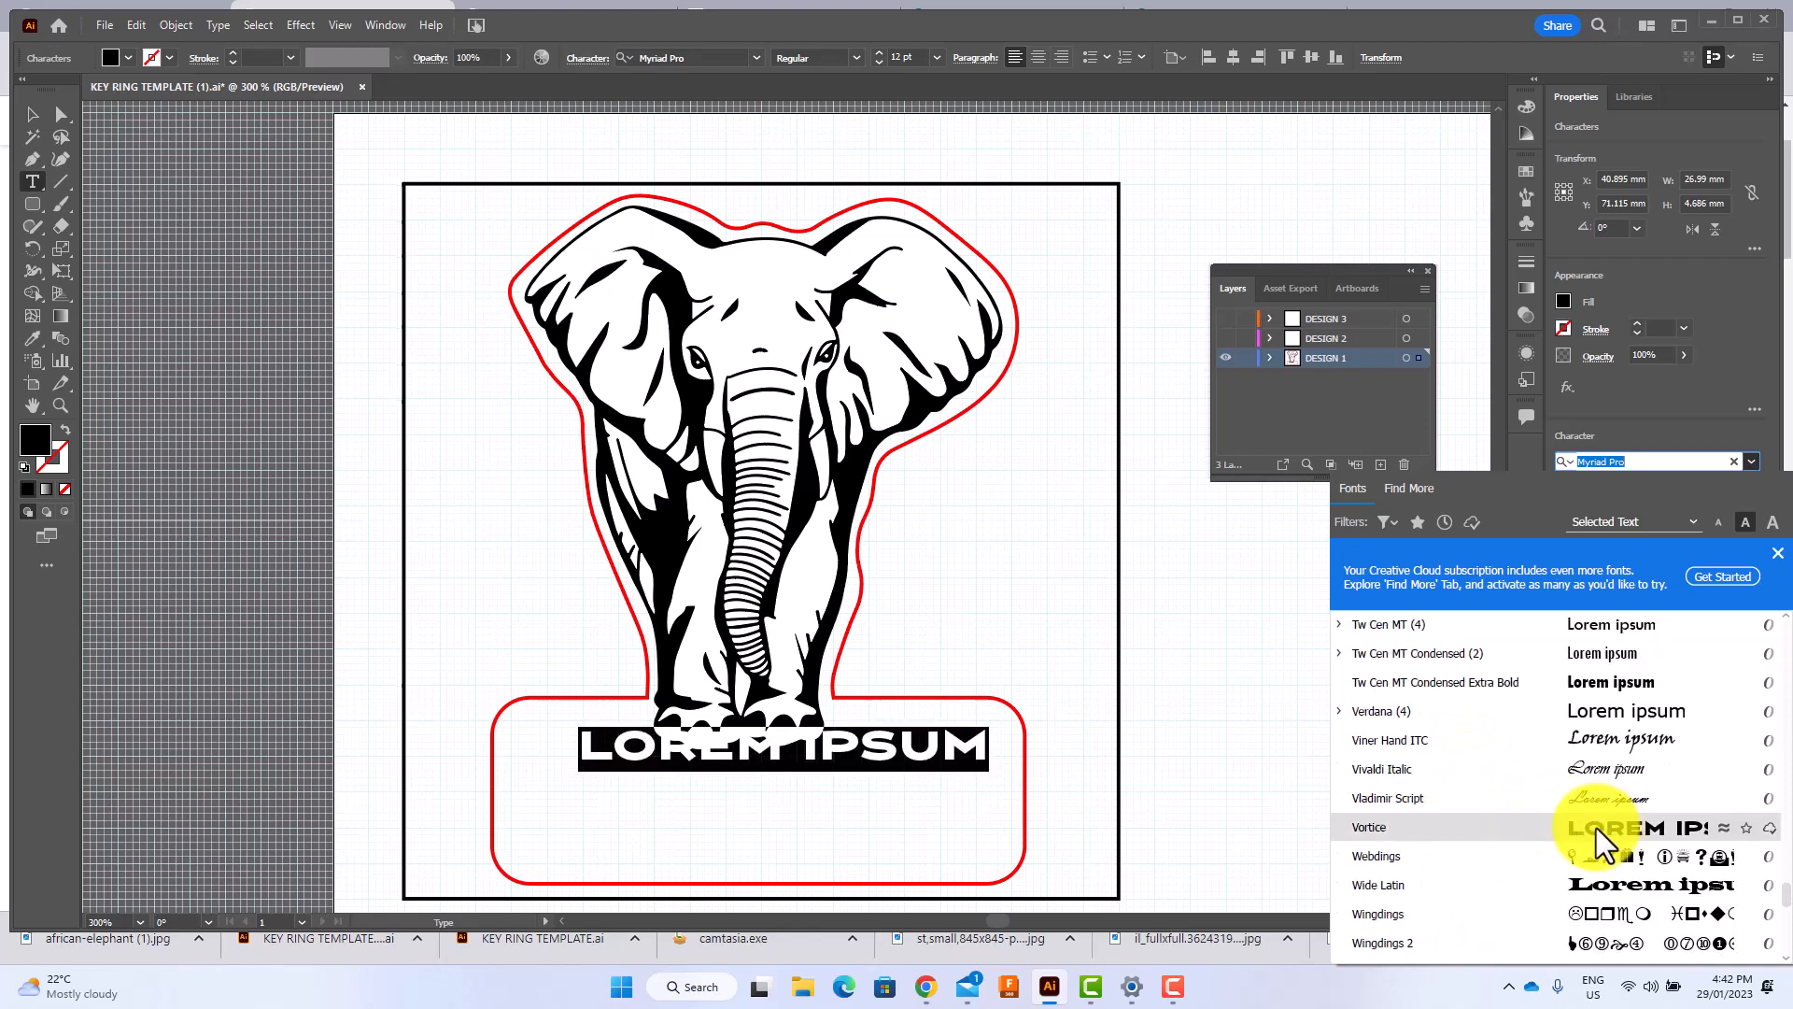
scroll(1595, 827, down, 5)
scroll(1587, 796, down, 2)
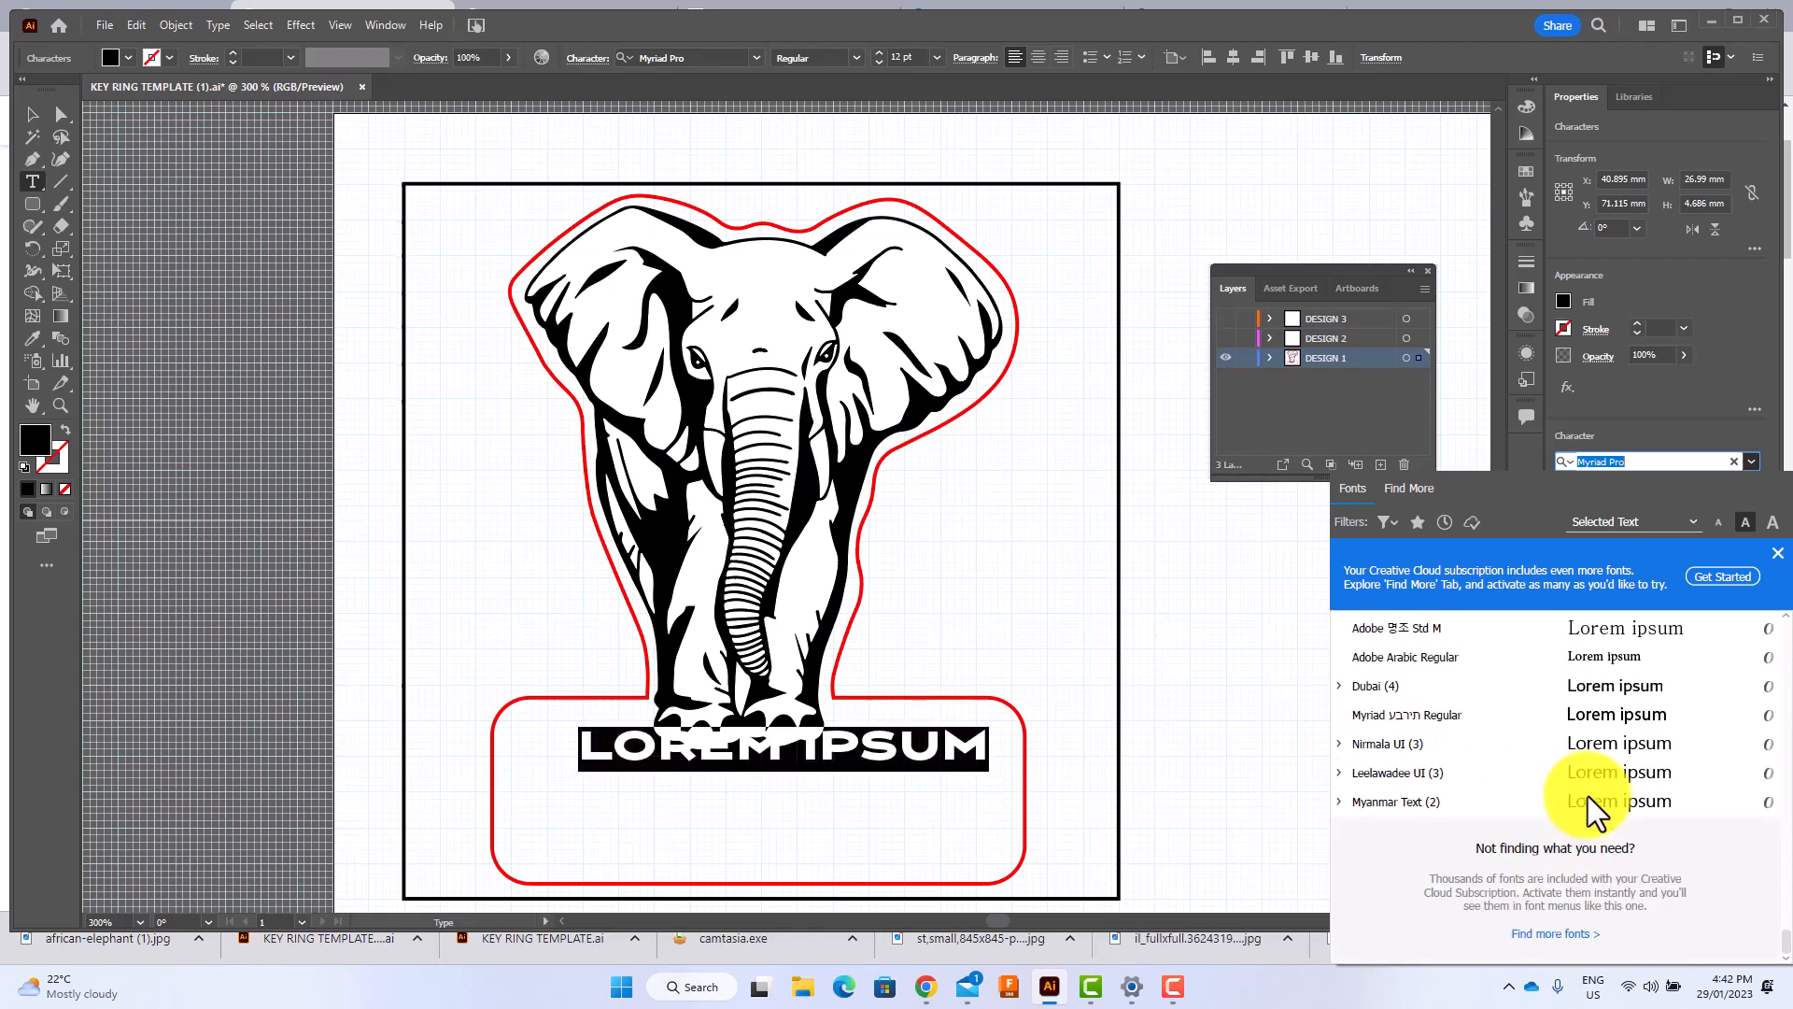
scroll(1587, 783, up, 6)
scroll(1589, 775, up, 4)
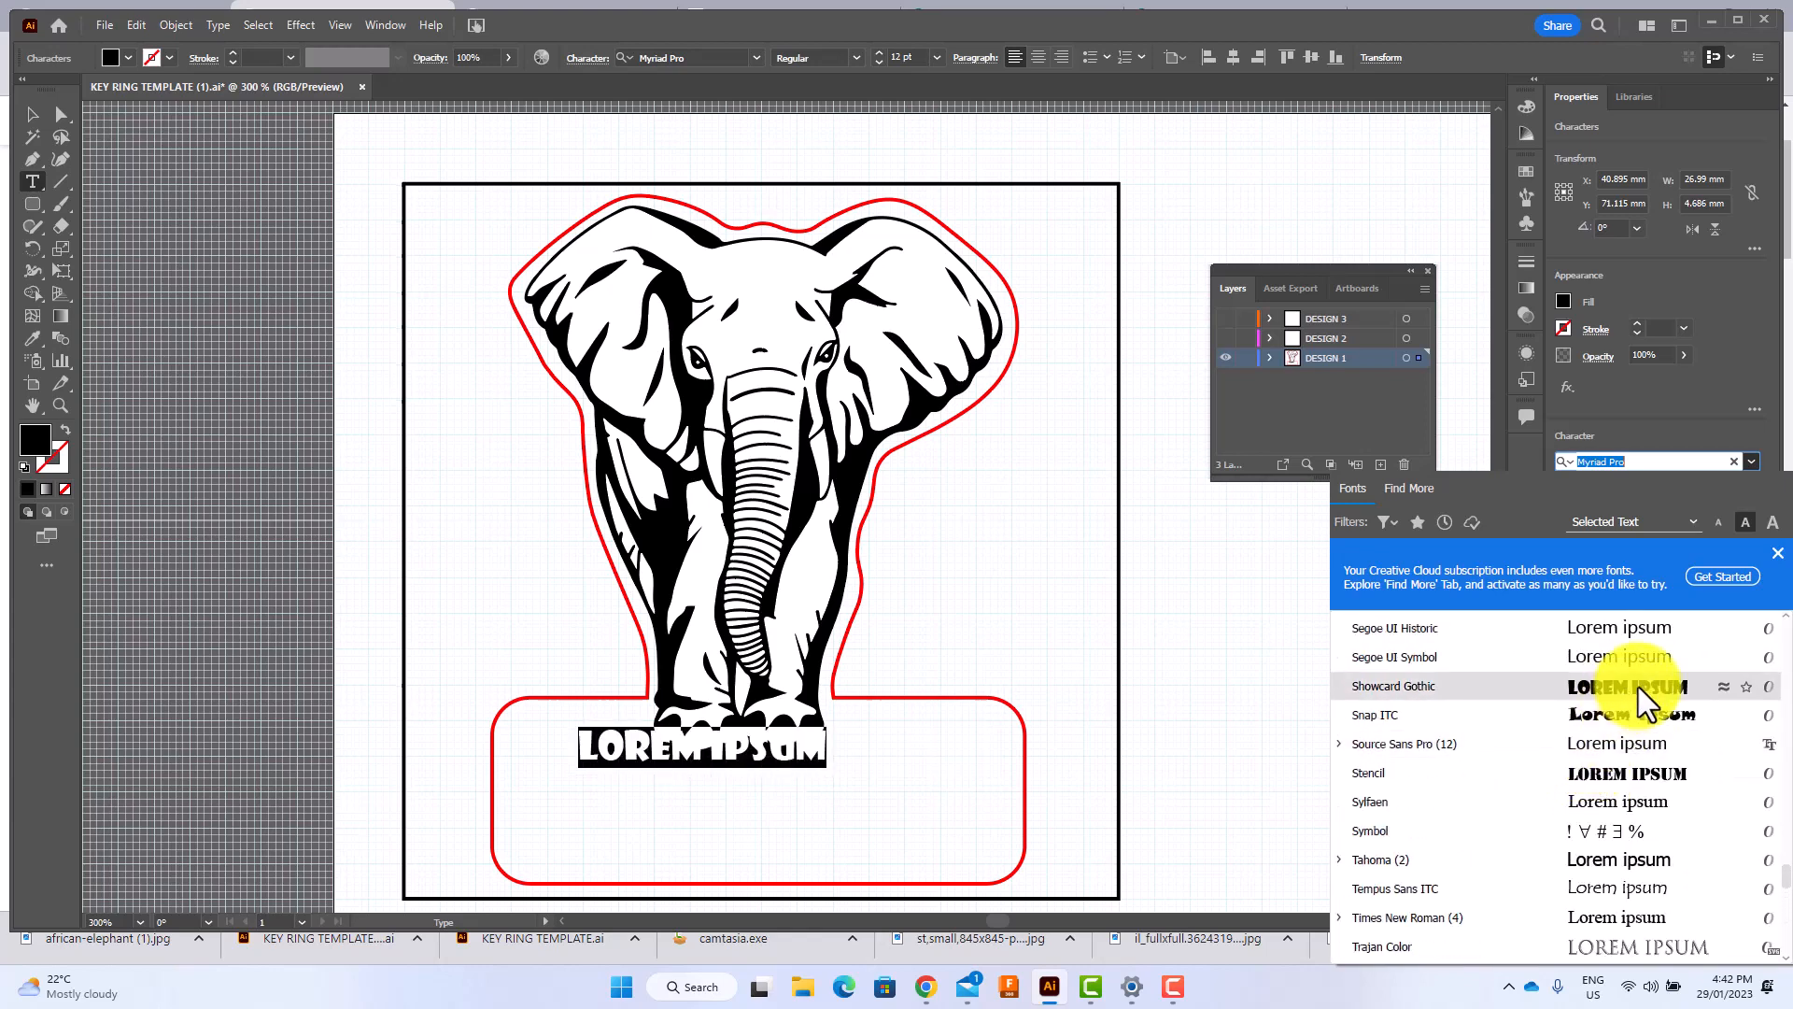
click(1639, 687)
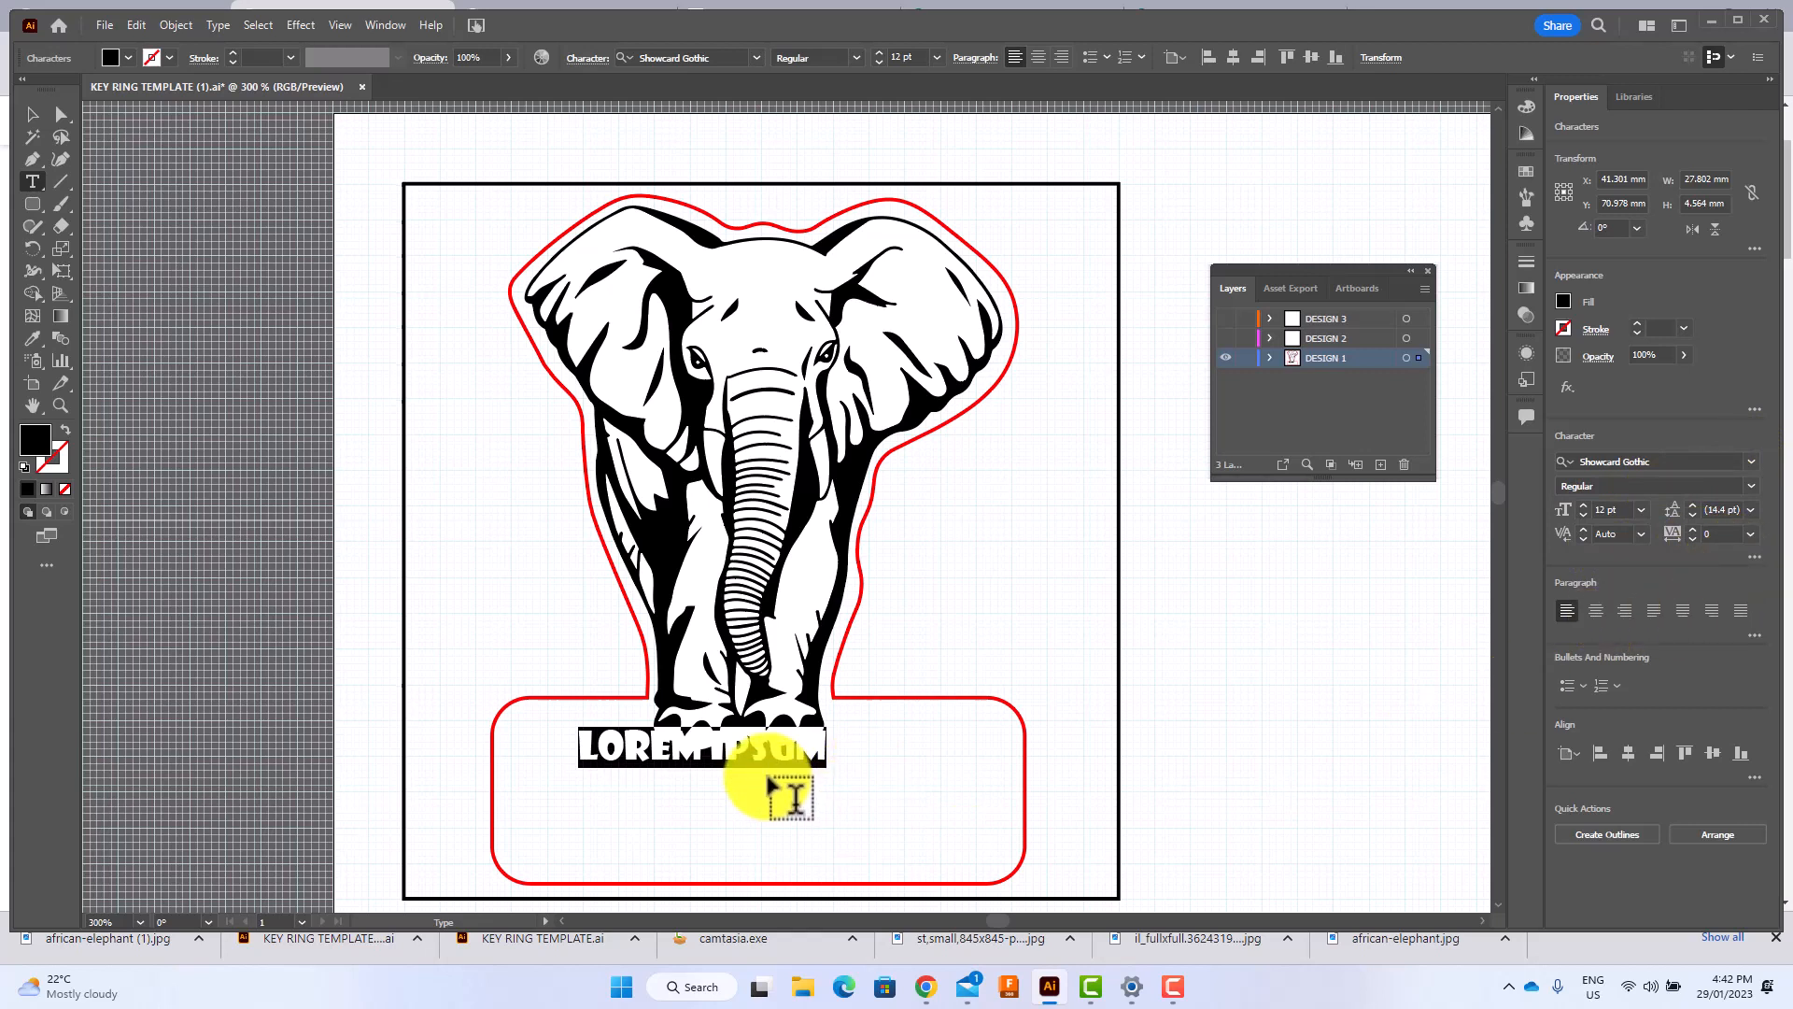
Enter the text STOP POACHING on two lines, with POACHING on the second line.
text(STOP)
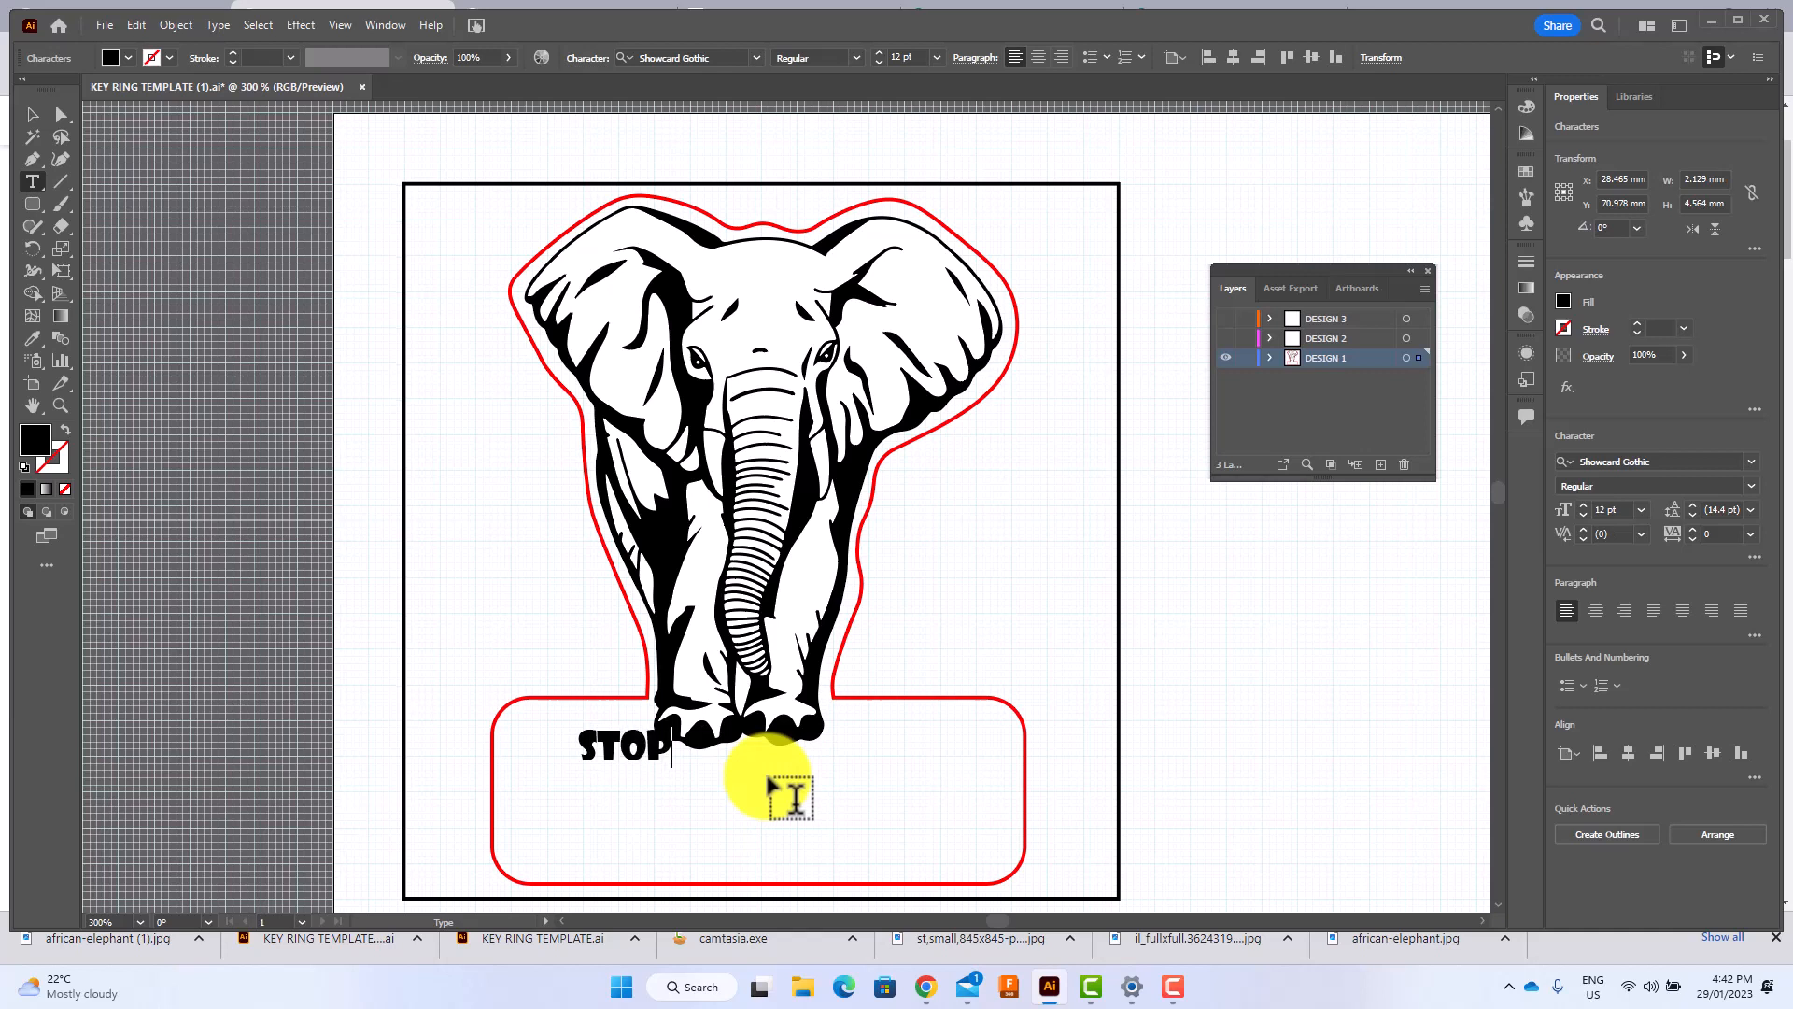
key(Return)
text(POACHIN)
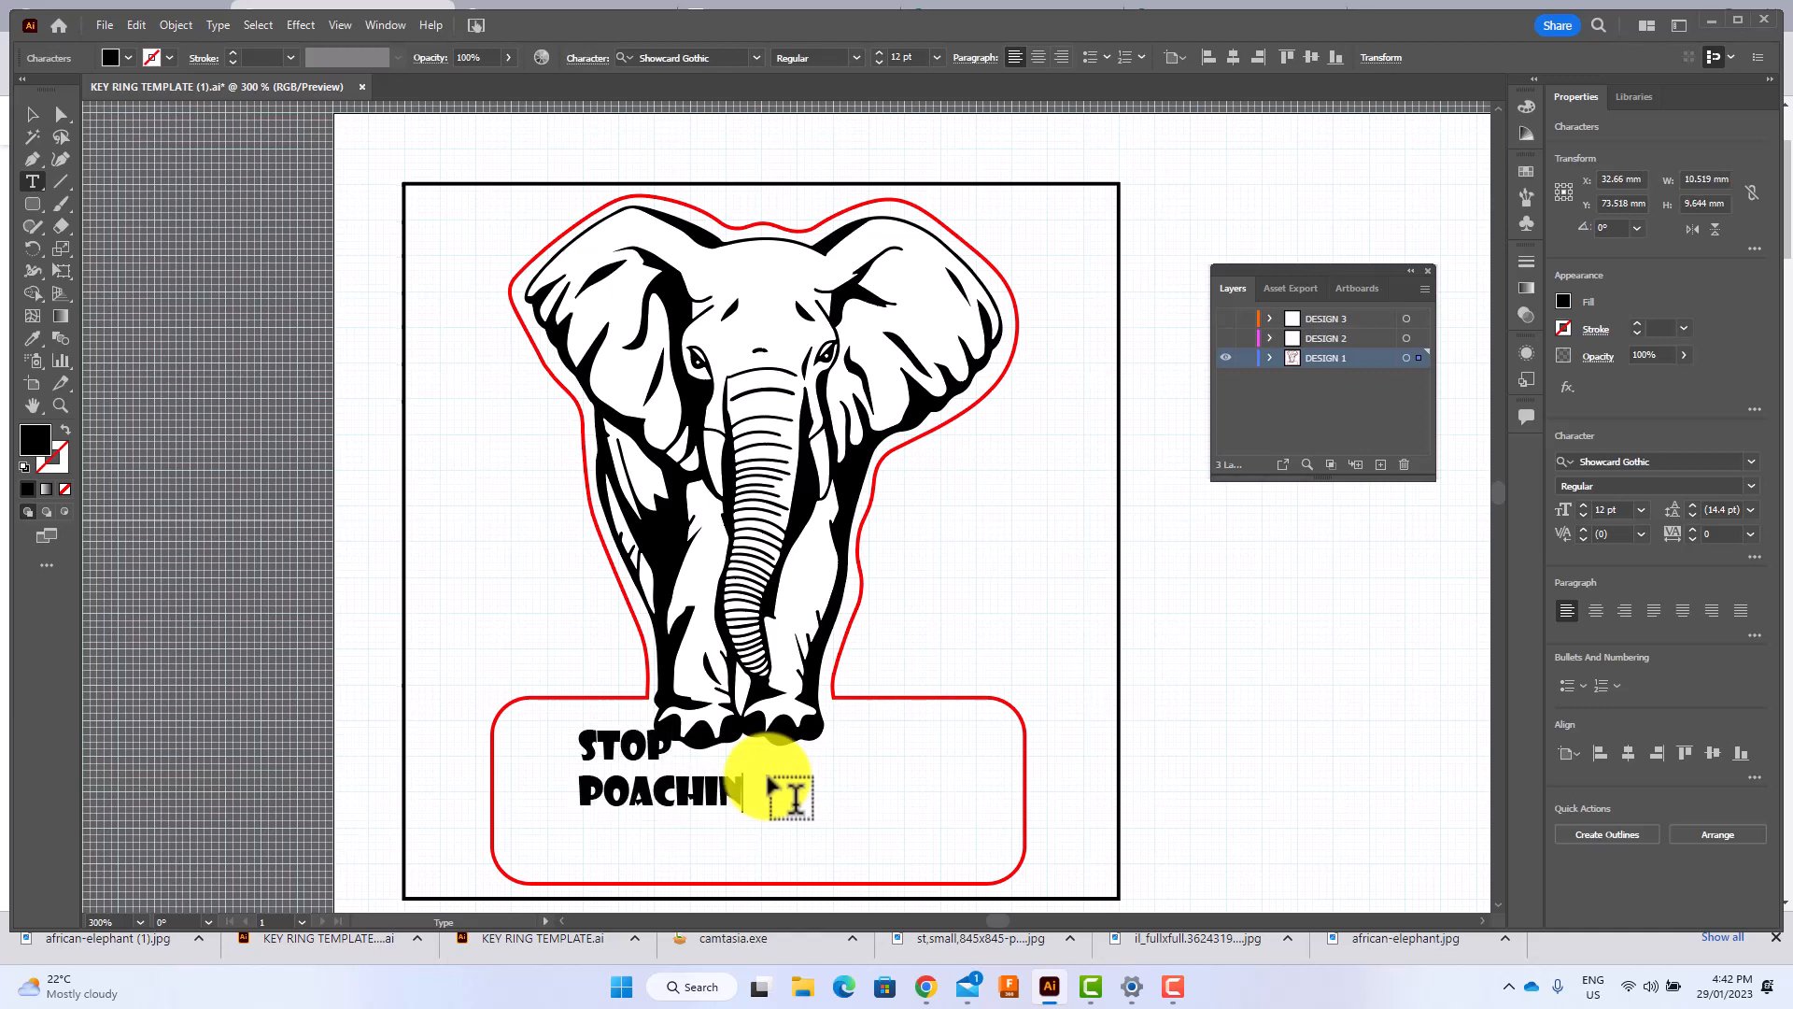
text(G)
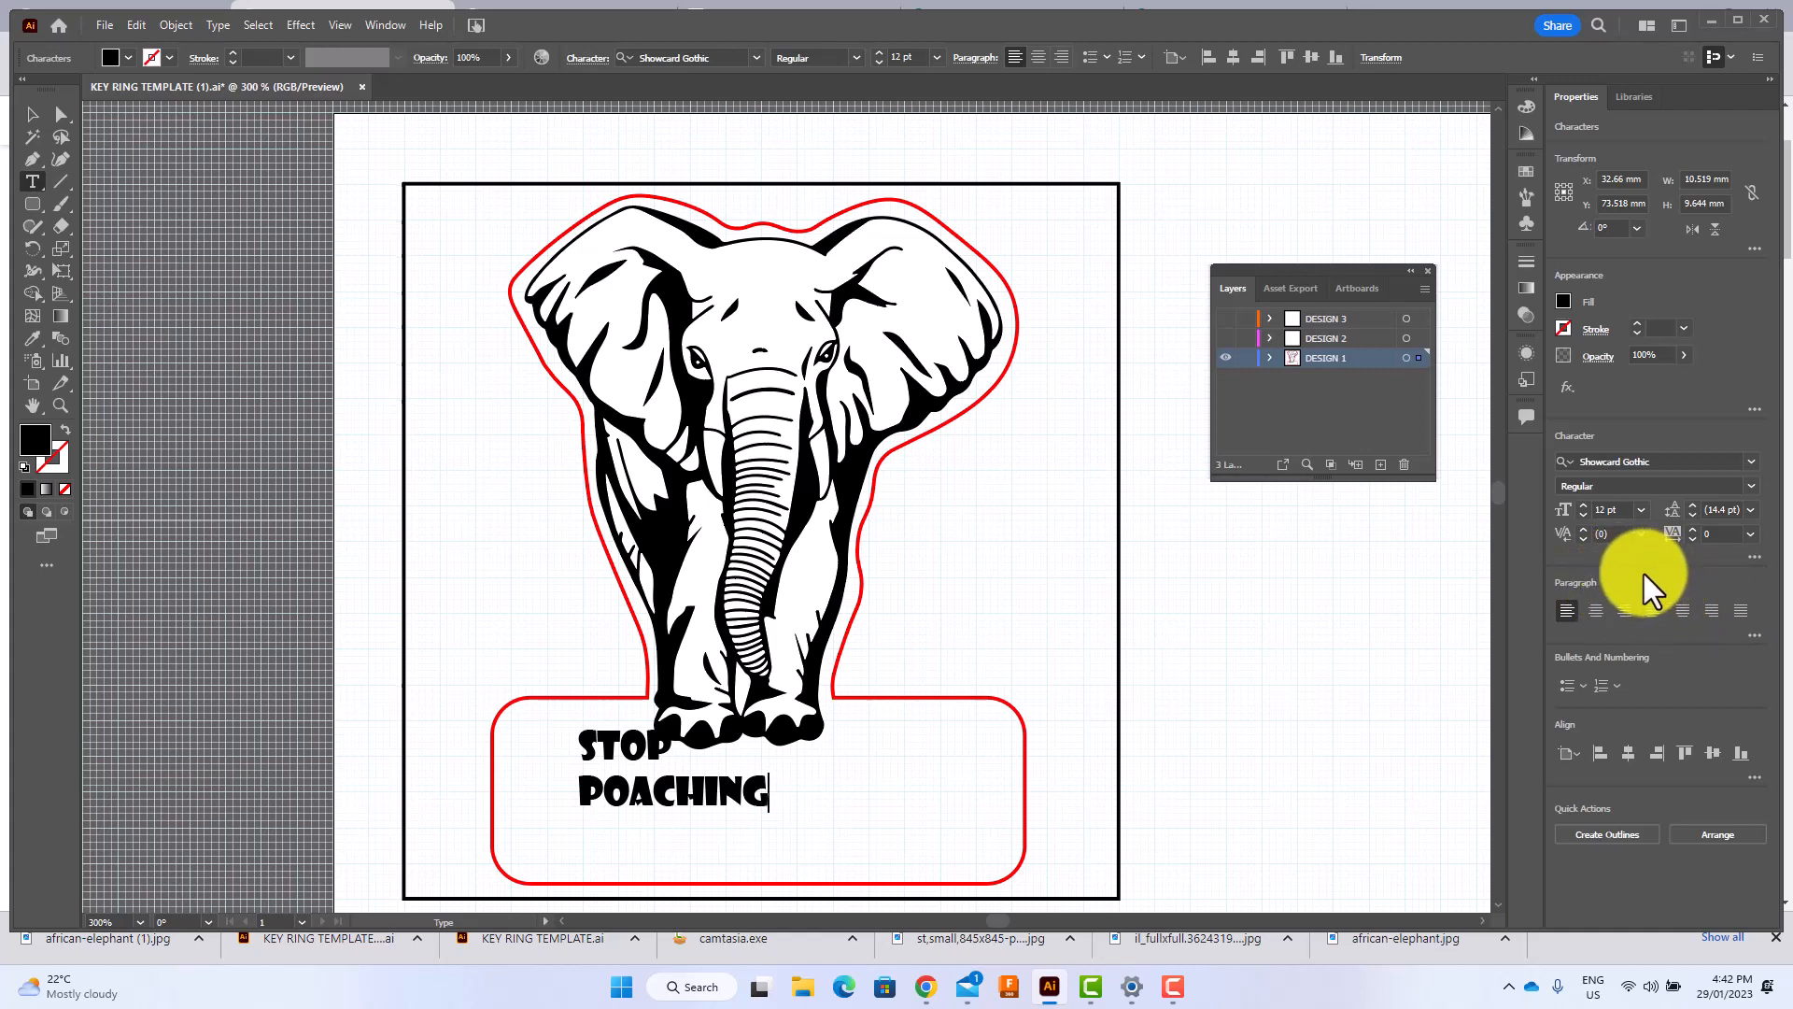
click(1752, 485)
click(1752, 485)
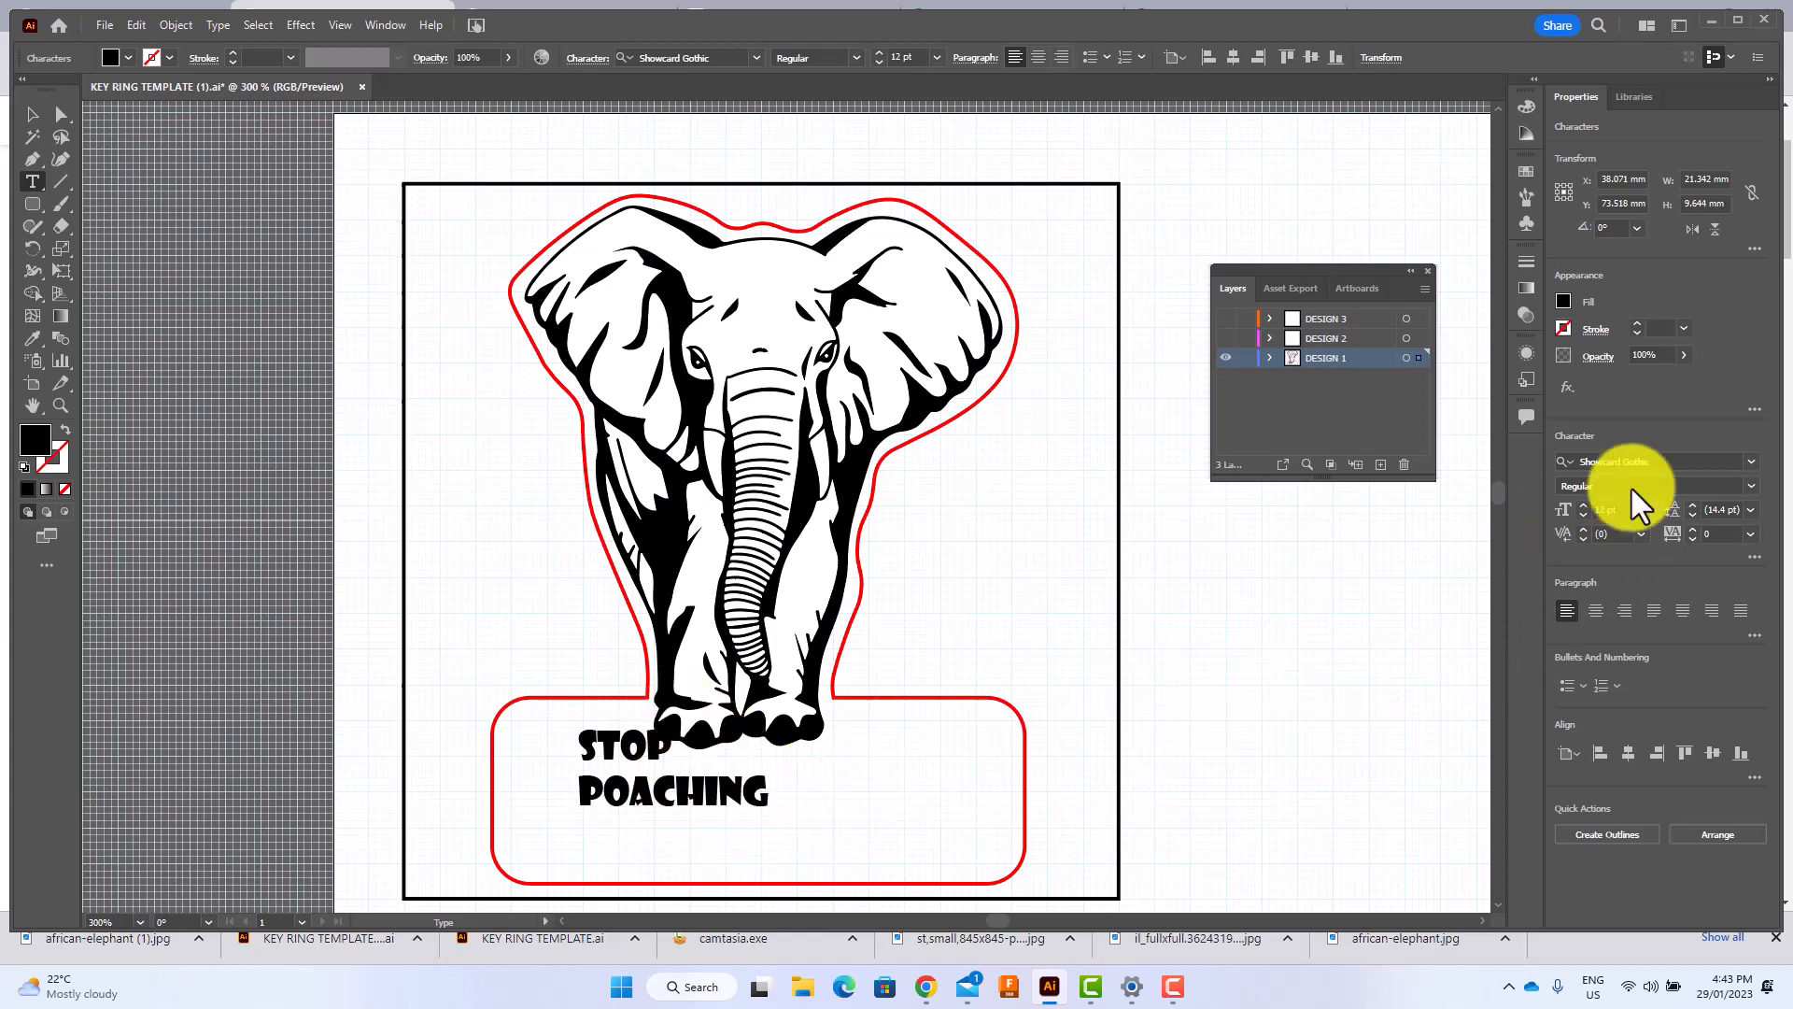
Centre-align both the STOP line and the POACHING line of the text.
click(1595, 611)
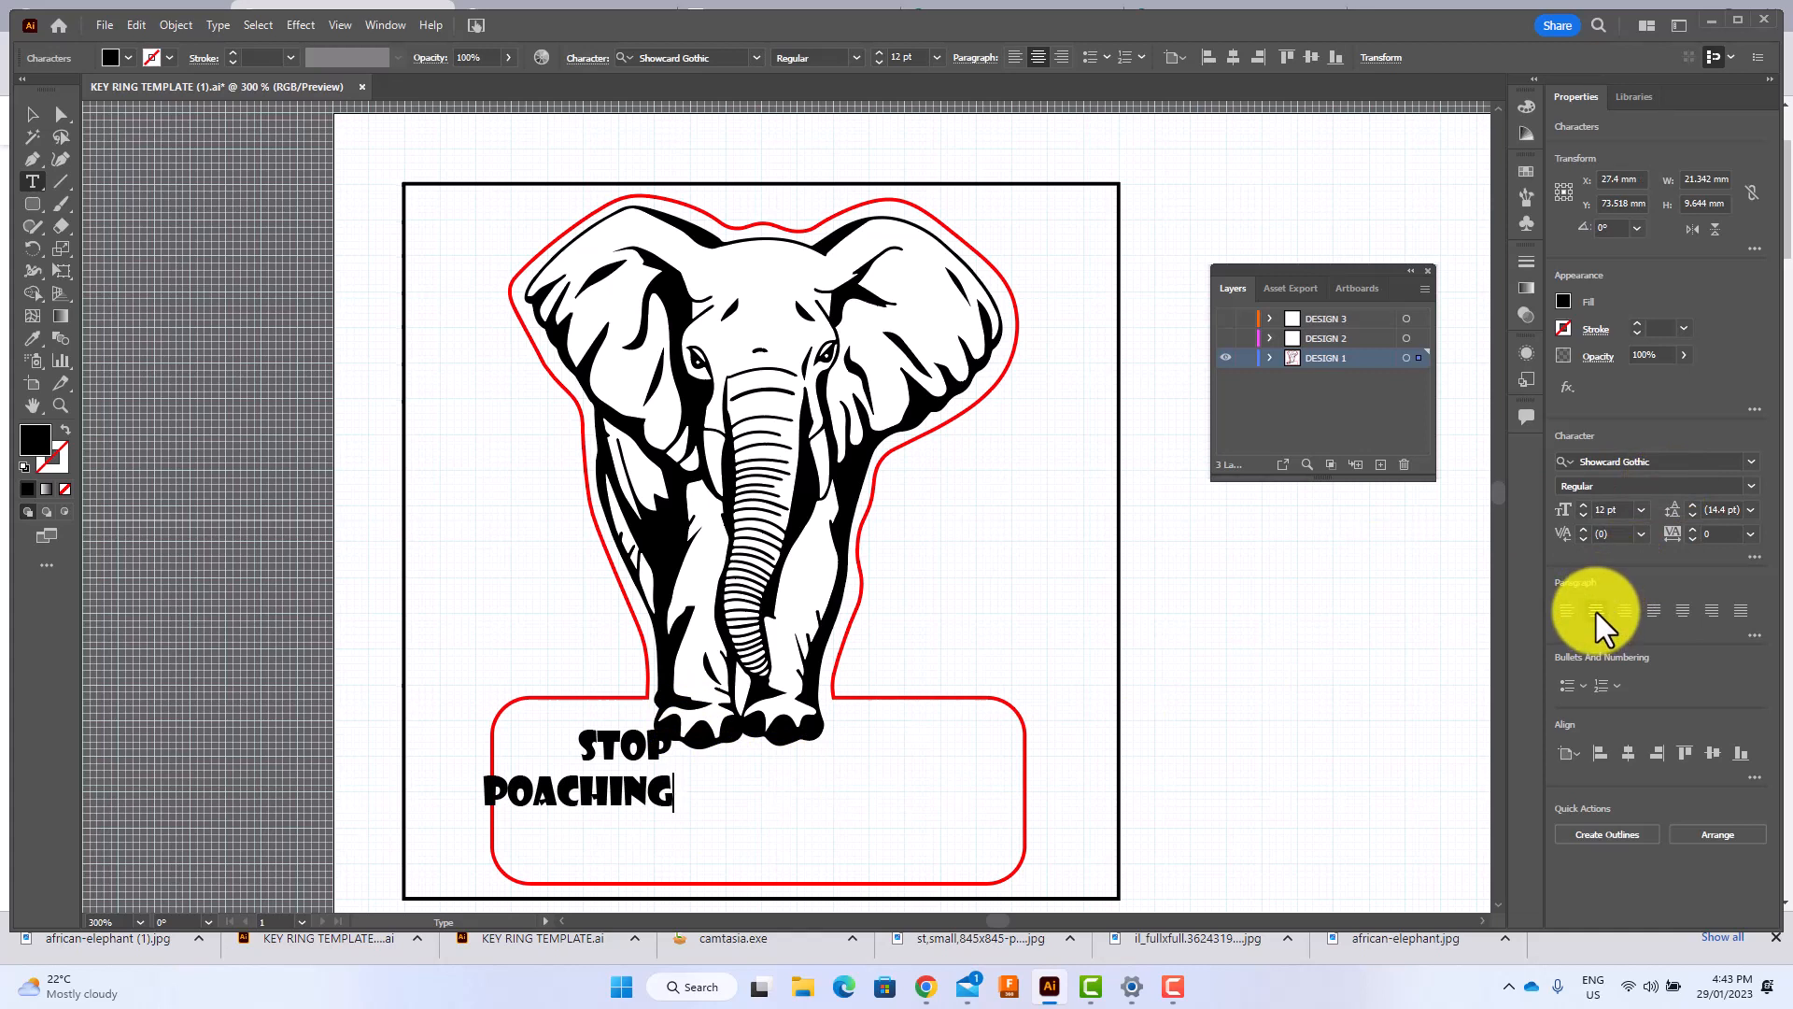
click(1626, 612)
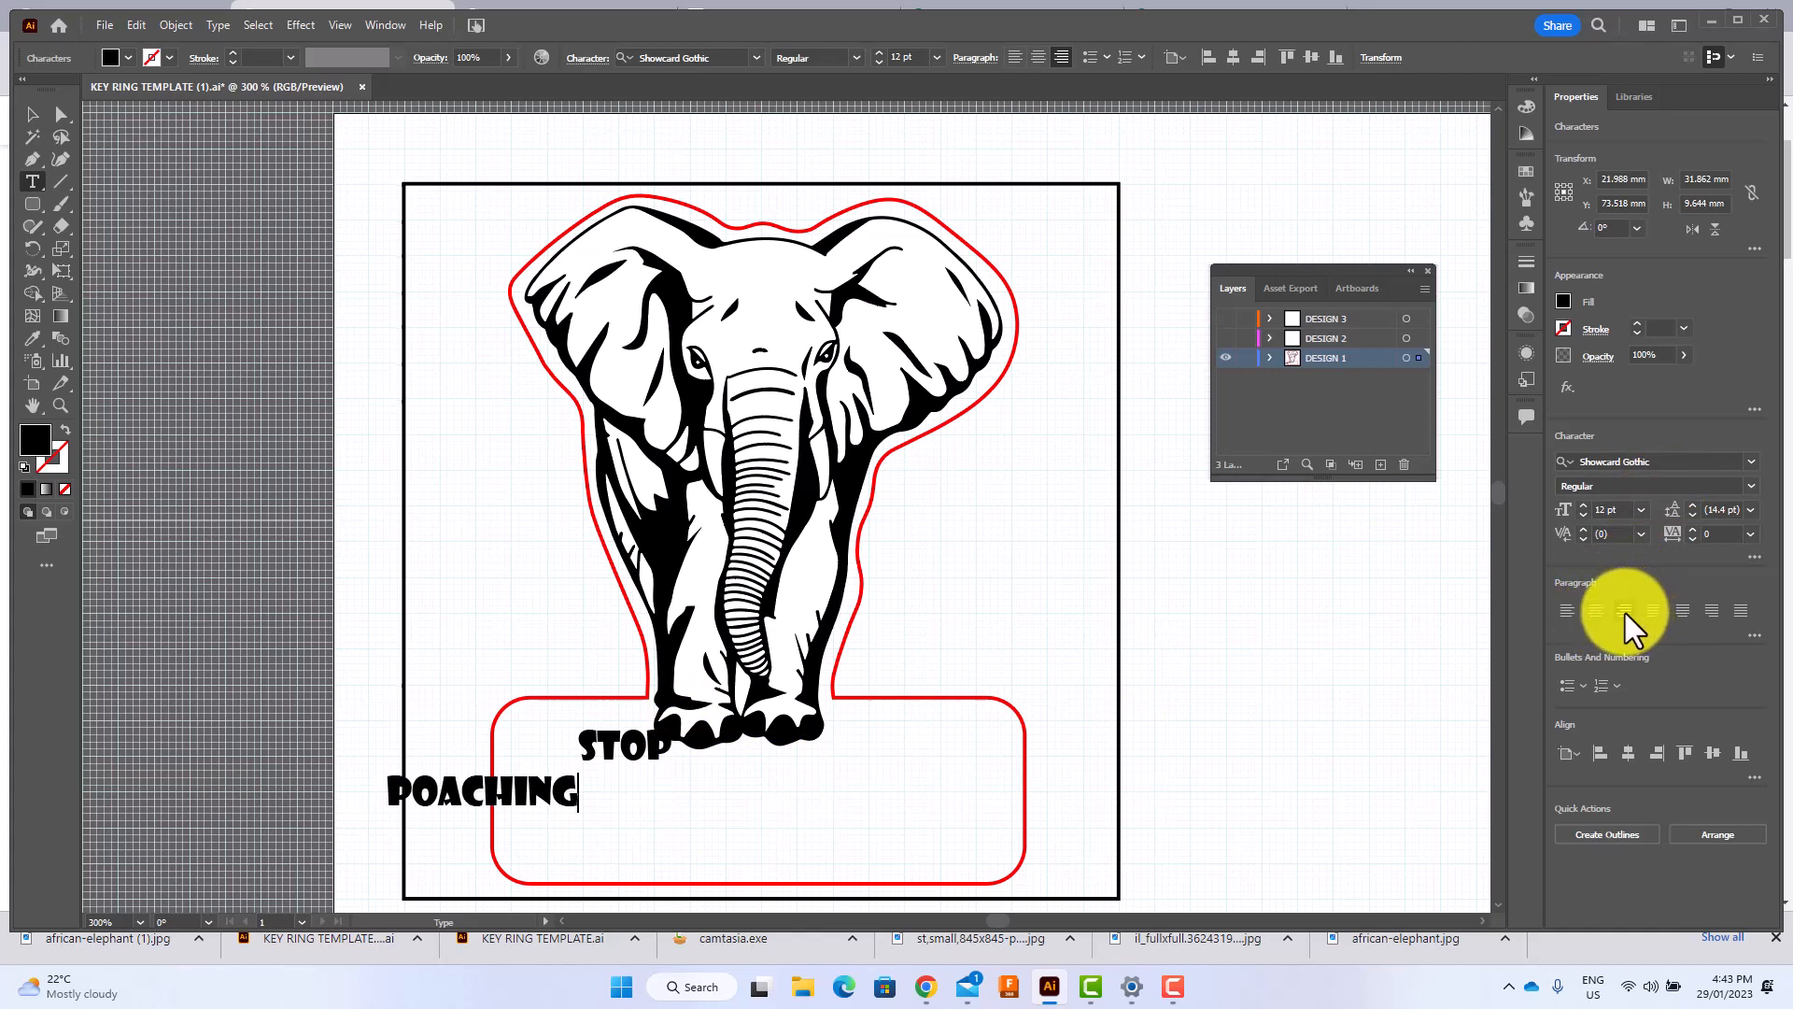
click(1565, 612)
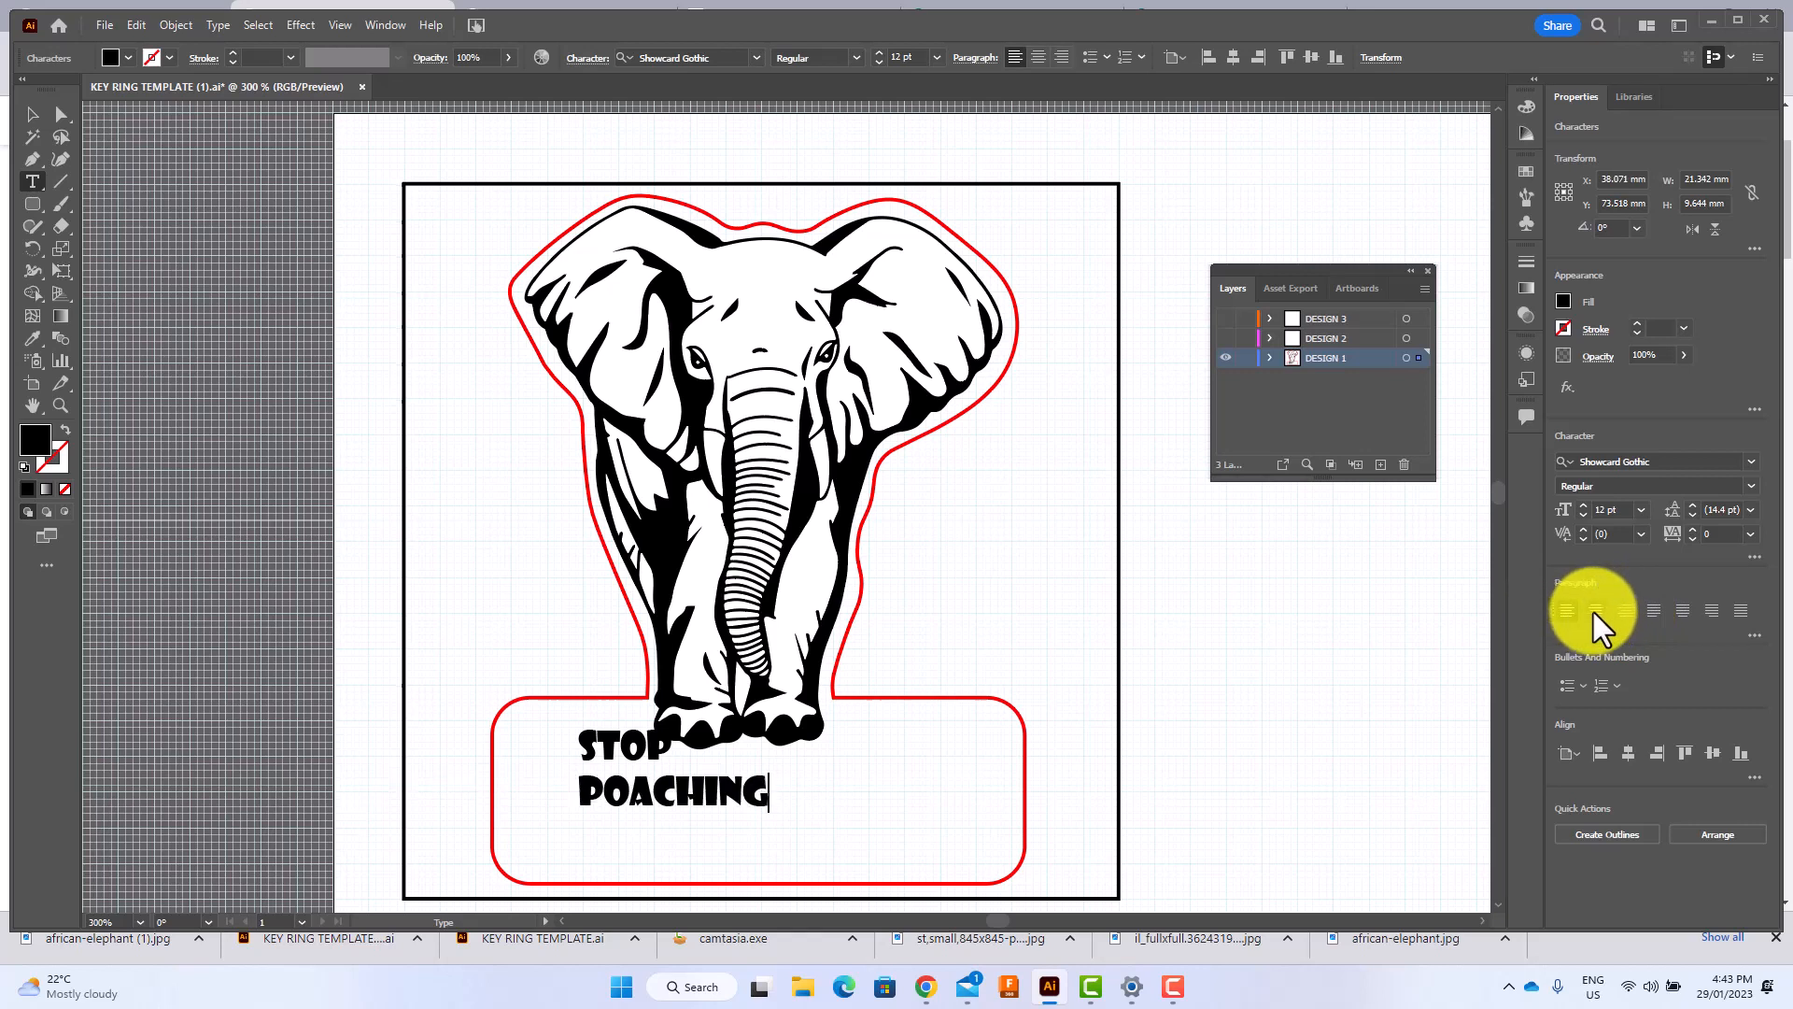
click(1592, 612)
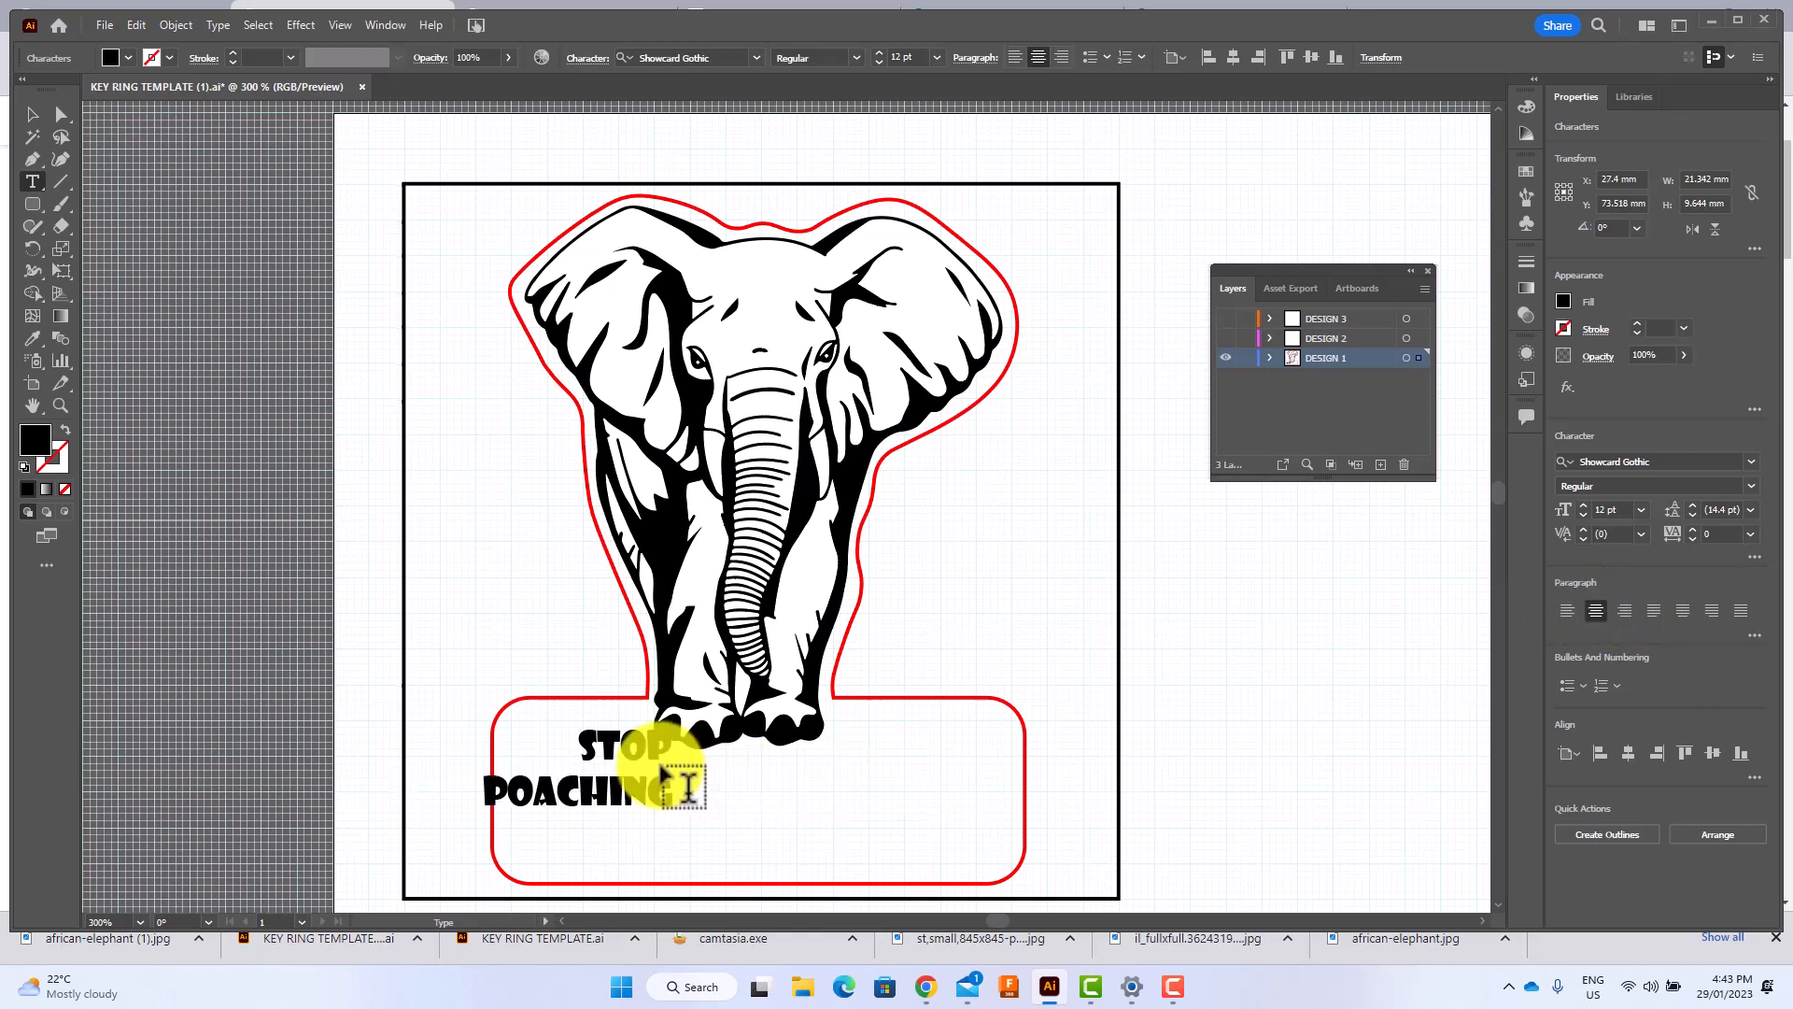
double_click(633, 755)
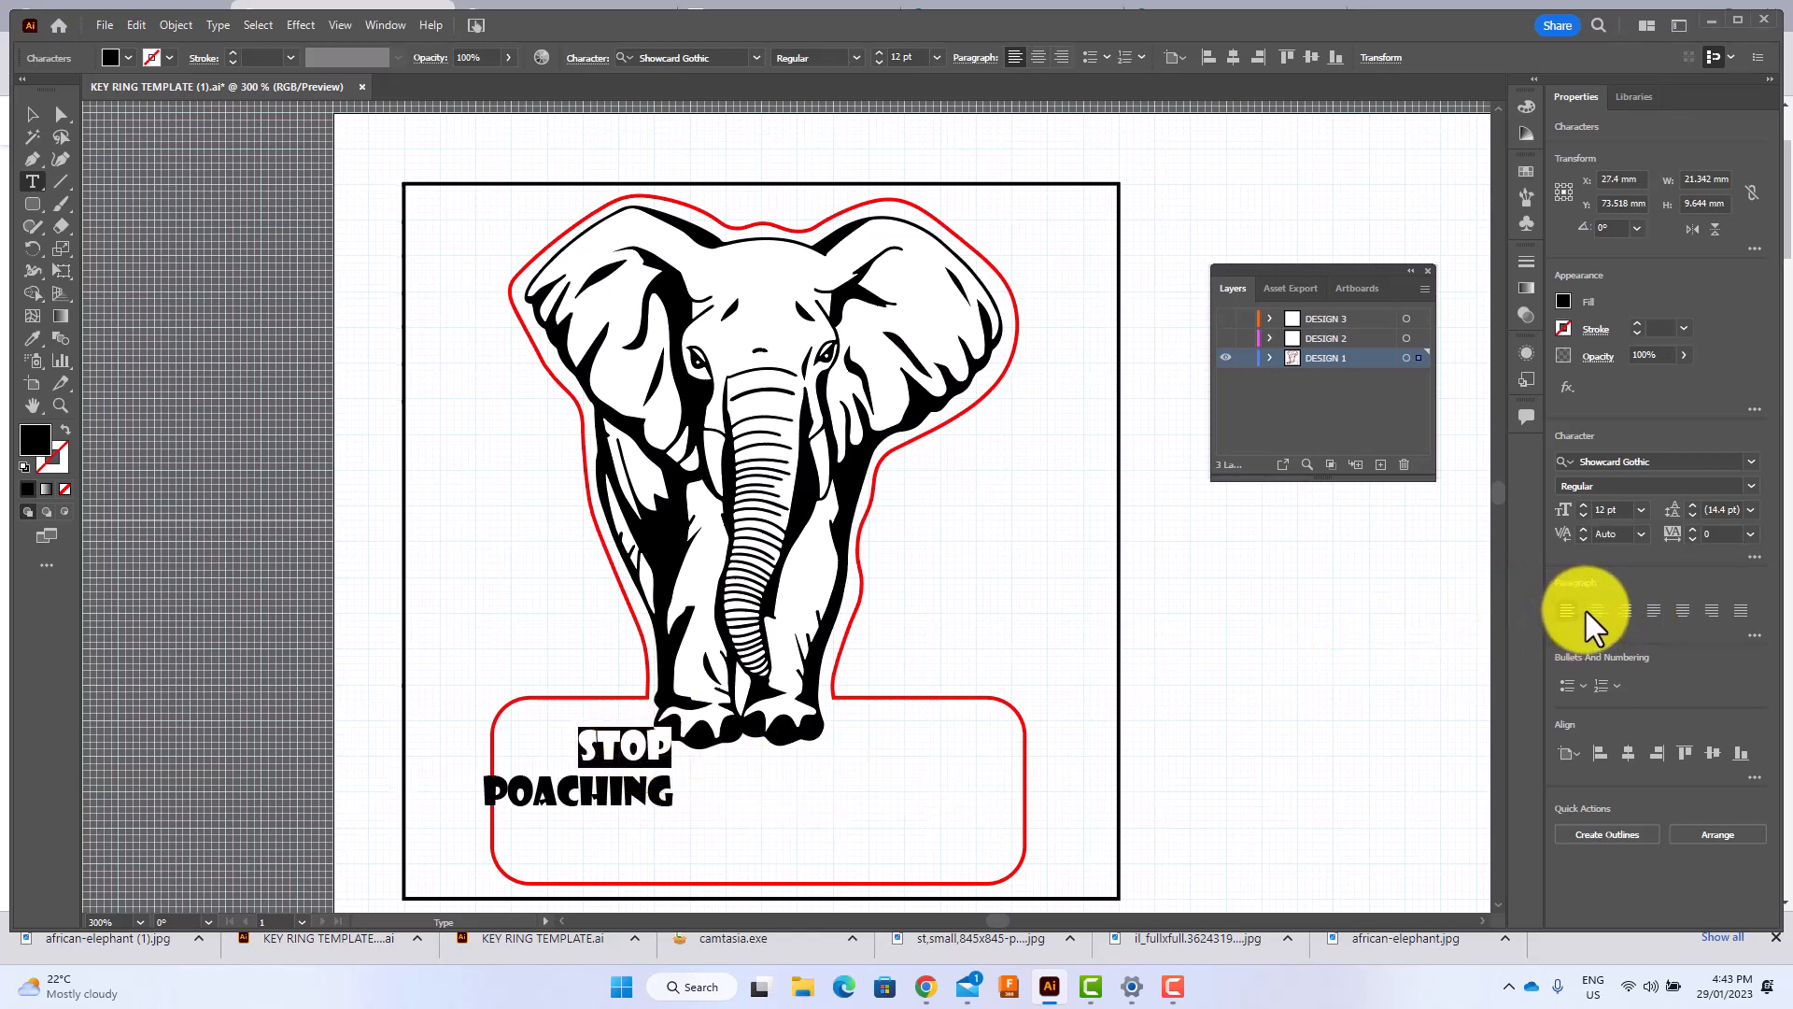
click(1594, 609)
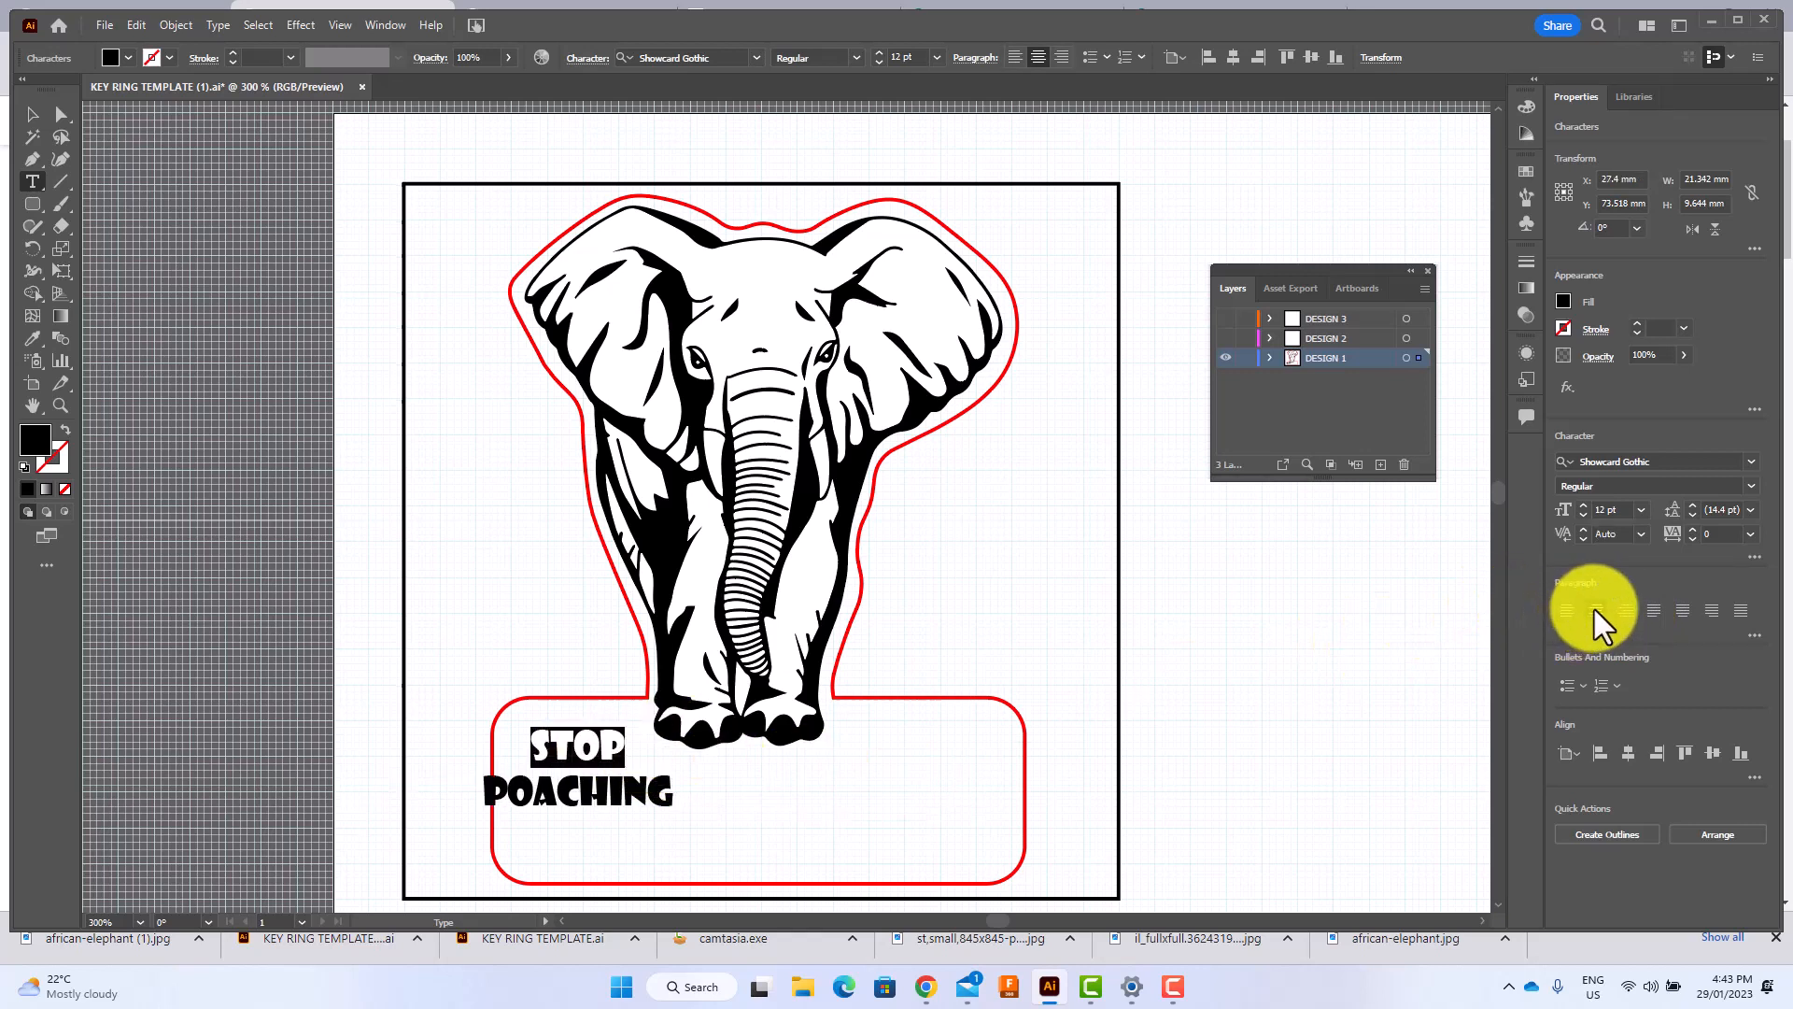
Move the text under the elephant's feet and enlarge it to about 30 mm wide and 13 mm tall, centred in the rounded base.
click(32, 117)
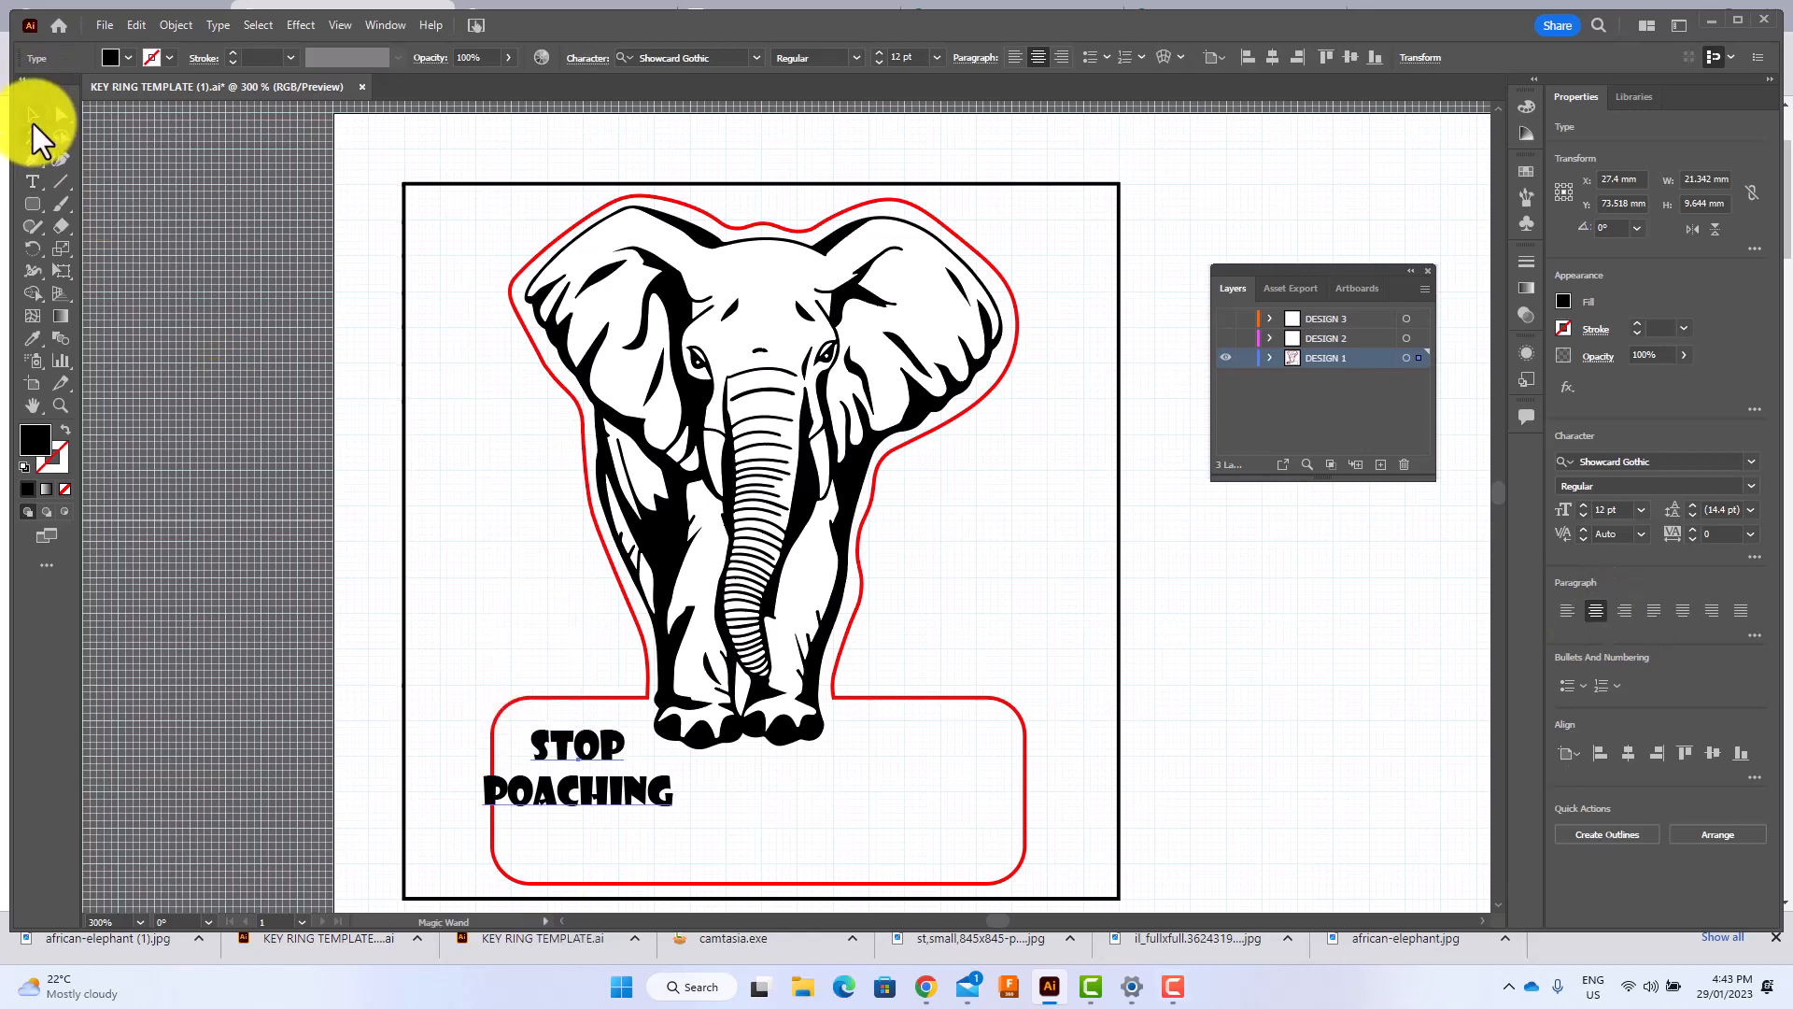
click(573, 754)
drag(575, 753, 752, 819)
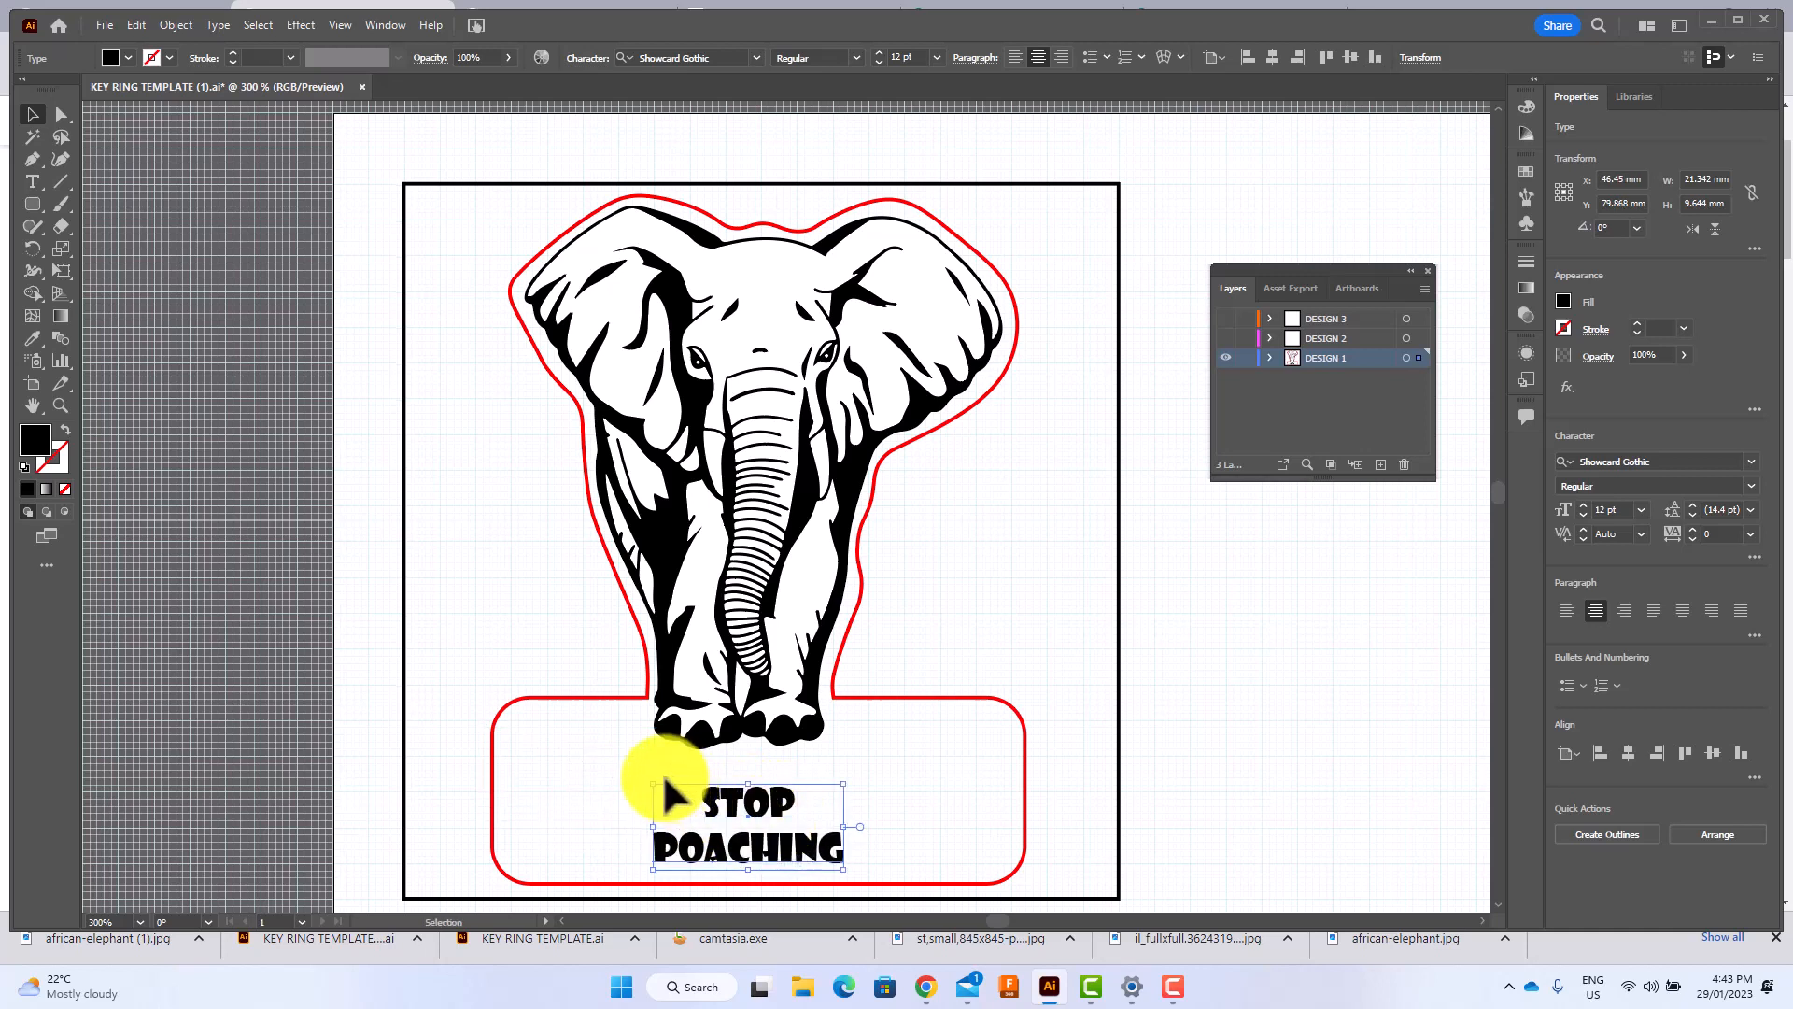
drag(550, 752, 504, 752)
drag(732, 766, 773, 789)
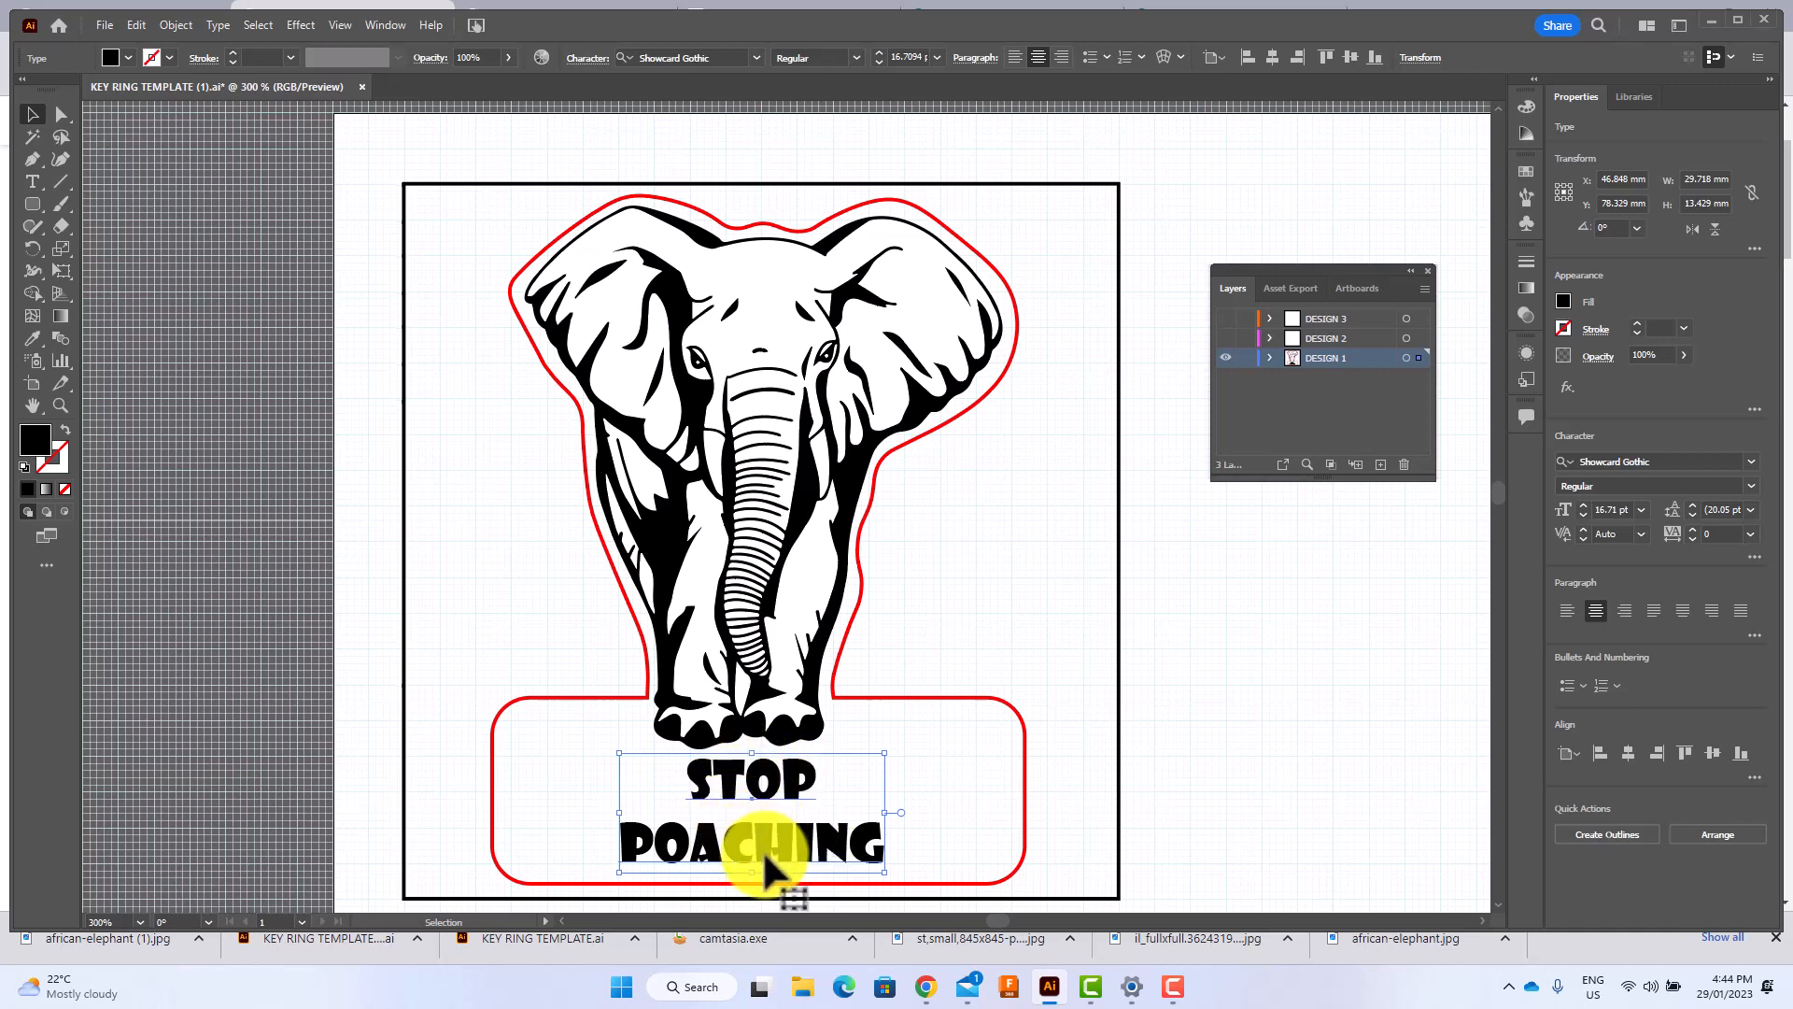
Give the STOP POACHING text no fill and a black stroke, and deselect it.
click(127, 56)
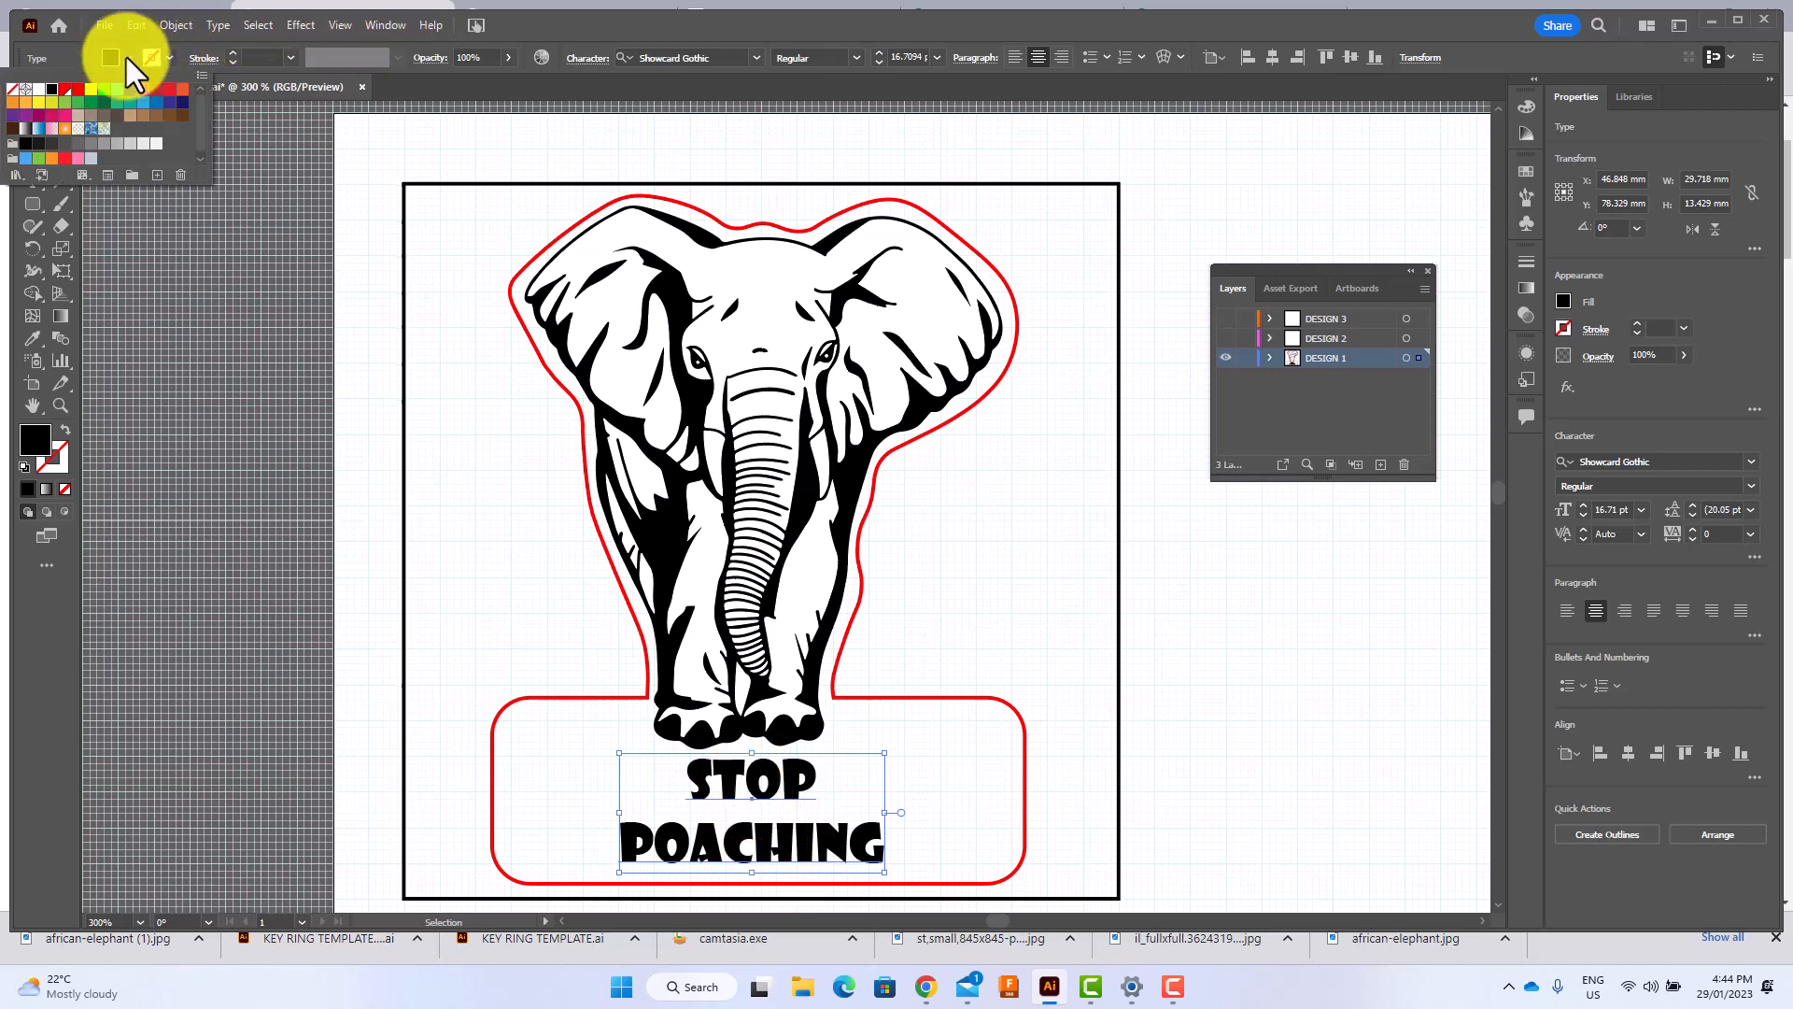
click(15, 93)
click(16, 101)
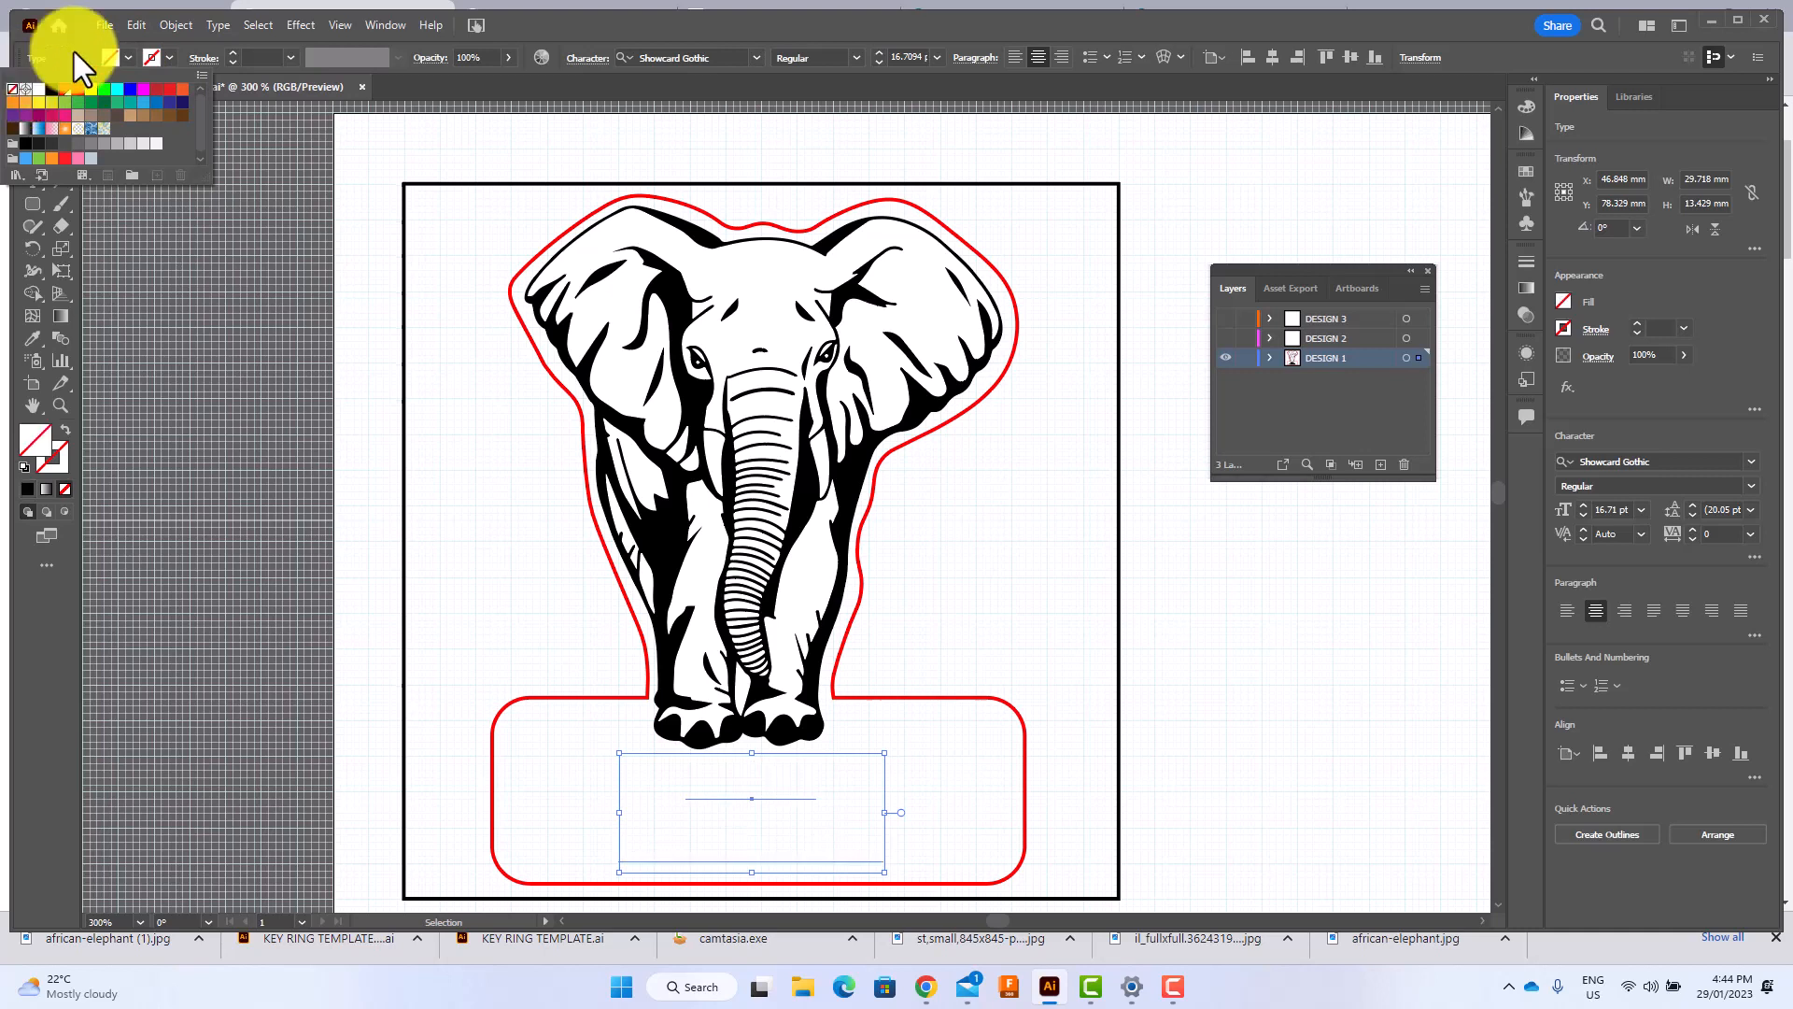
click(166, 57)
click(166, 58)
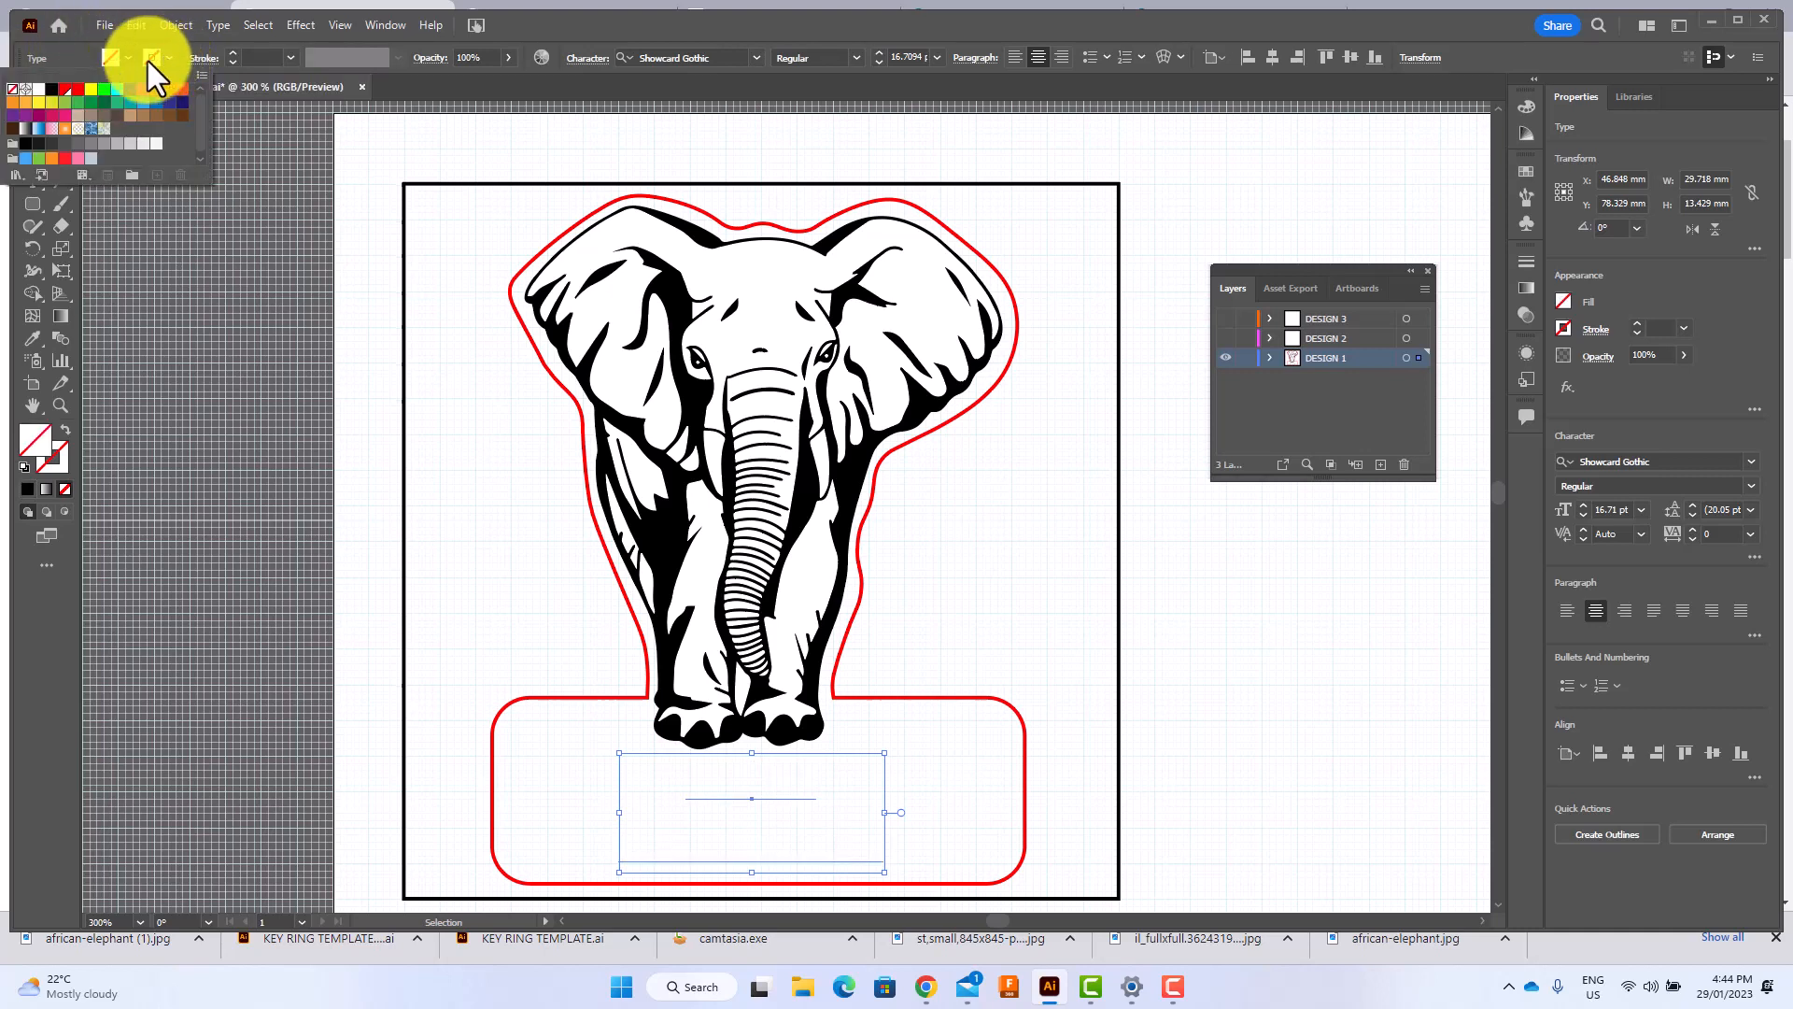
click(42, 90)
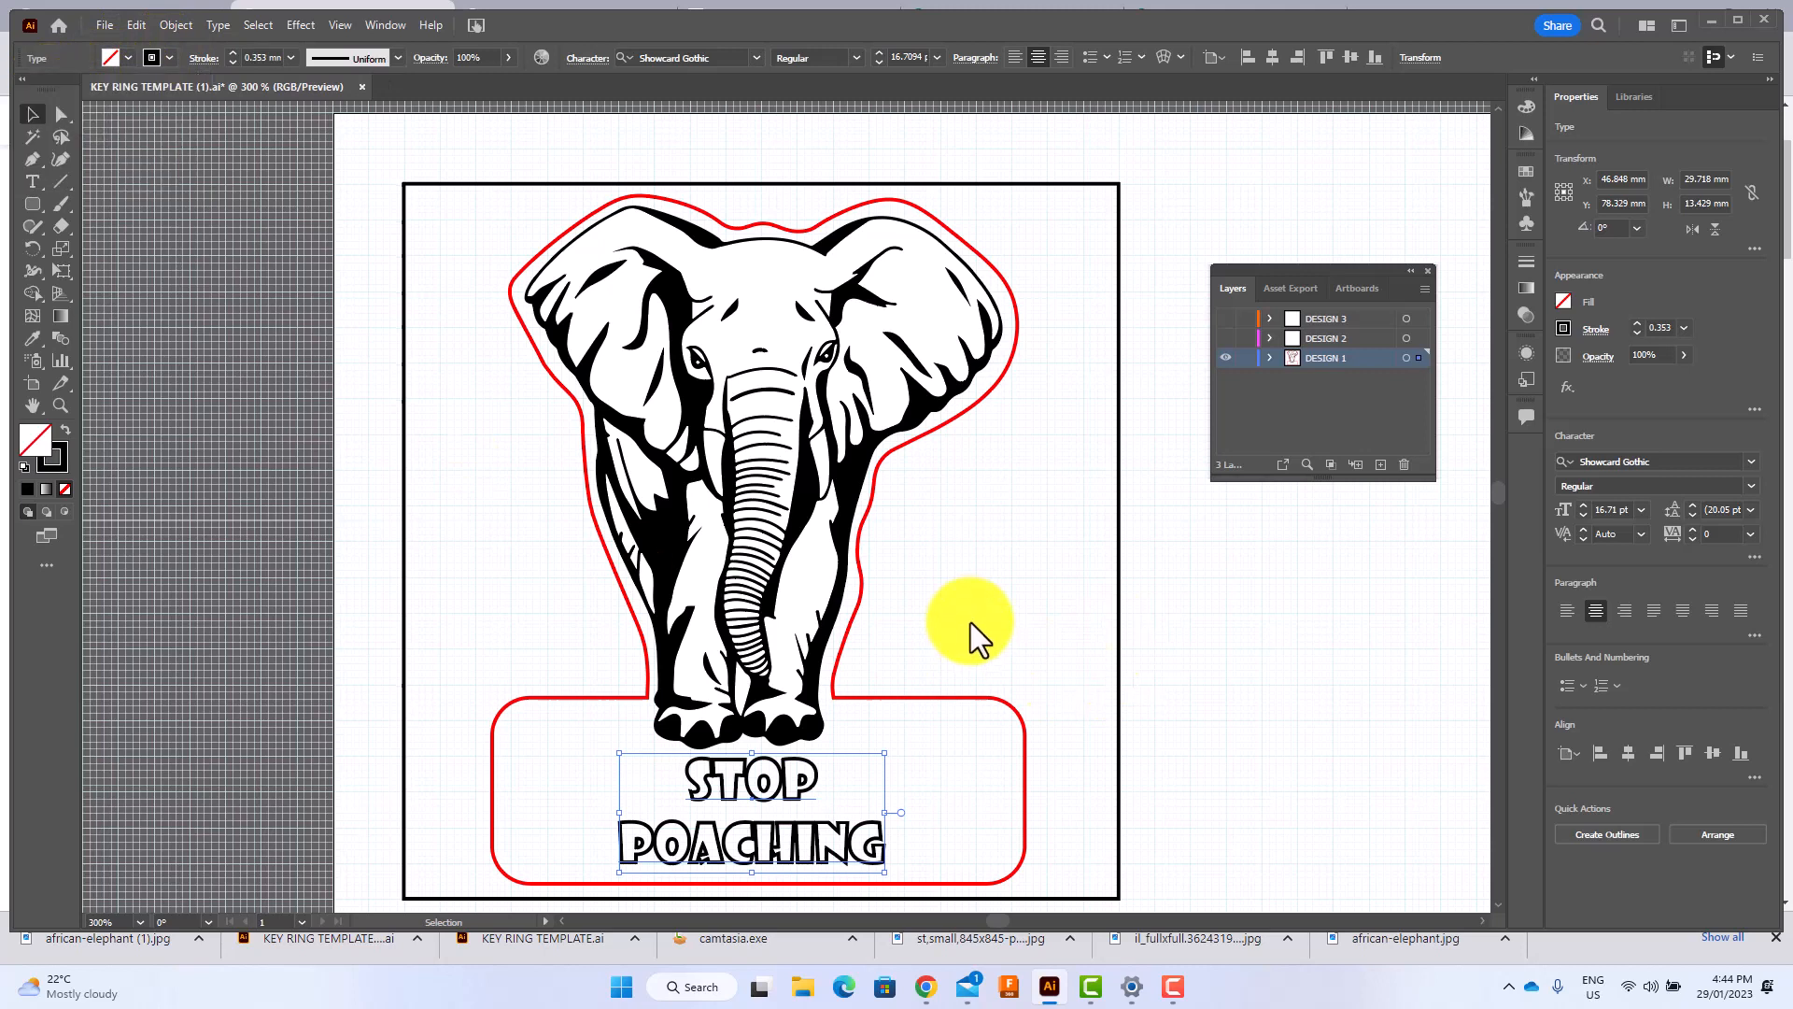
click(1134, 648)
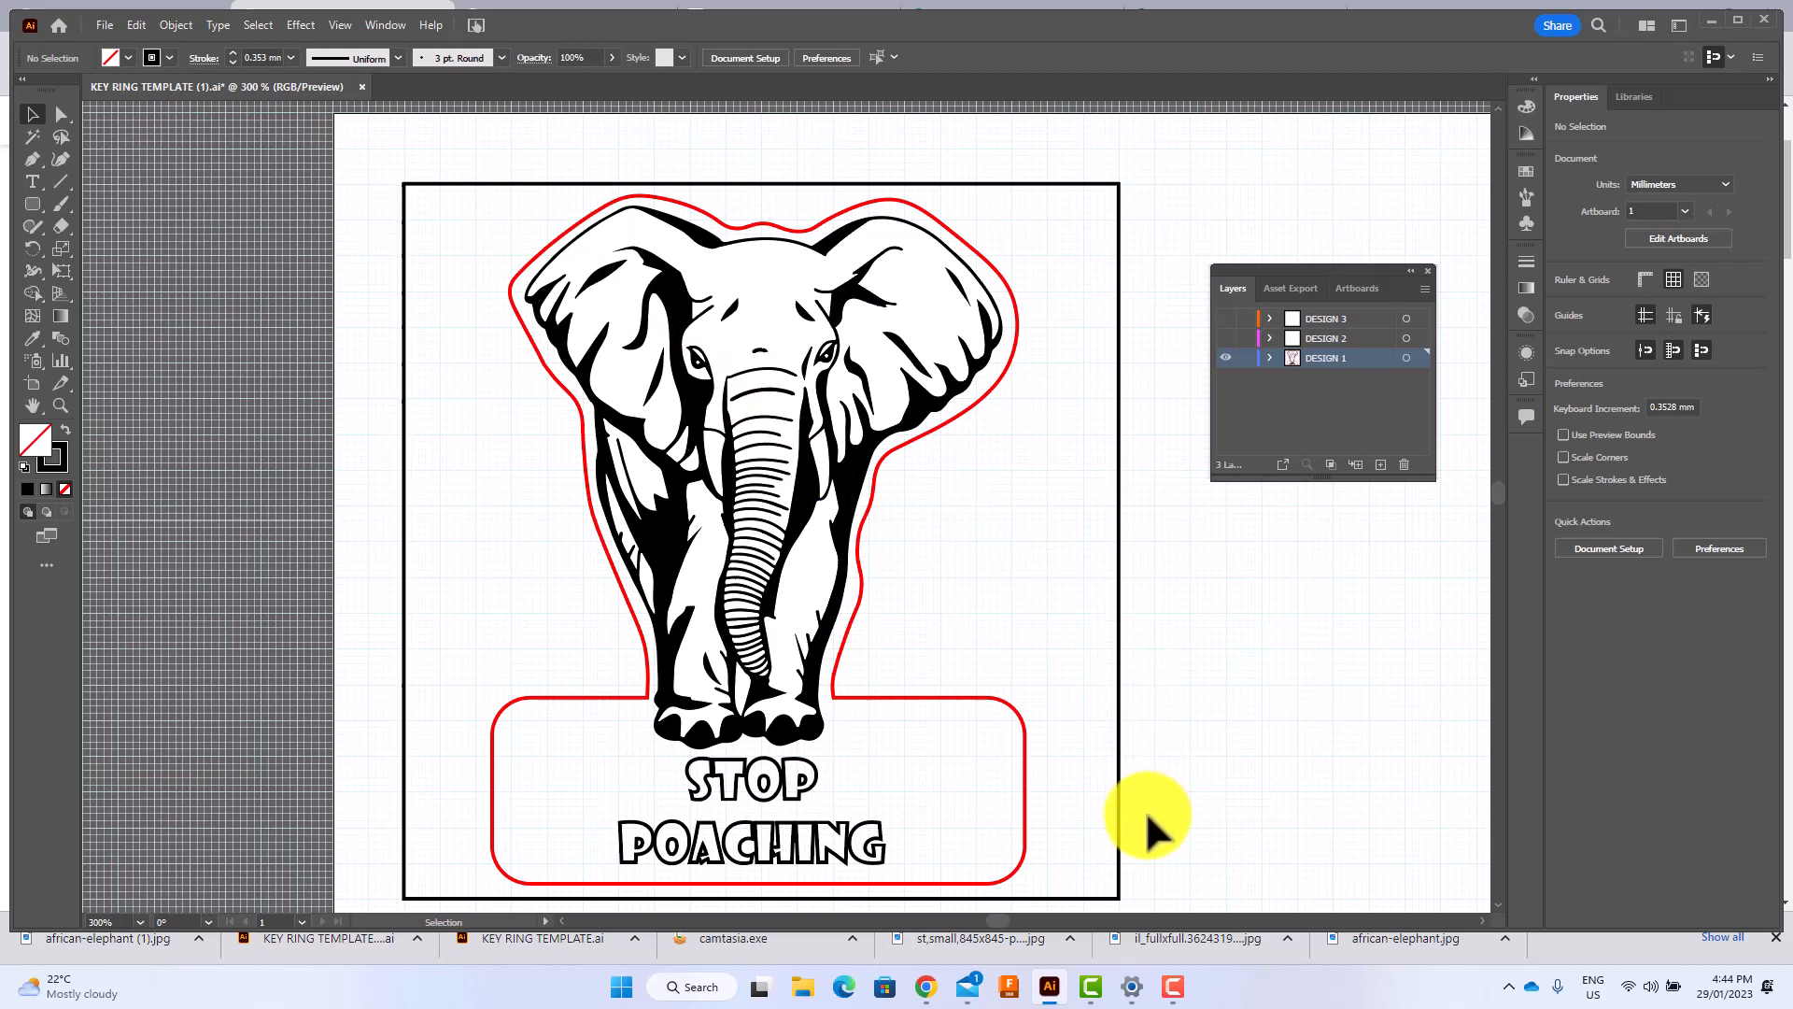
Save the design on the computer in Downloads as an Illustrator file named KEY RING plus the designer's name, accepting the default Illustrator options.
scroll(996, 925, right, 3)
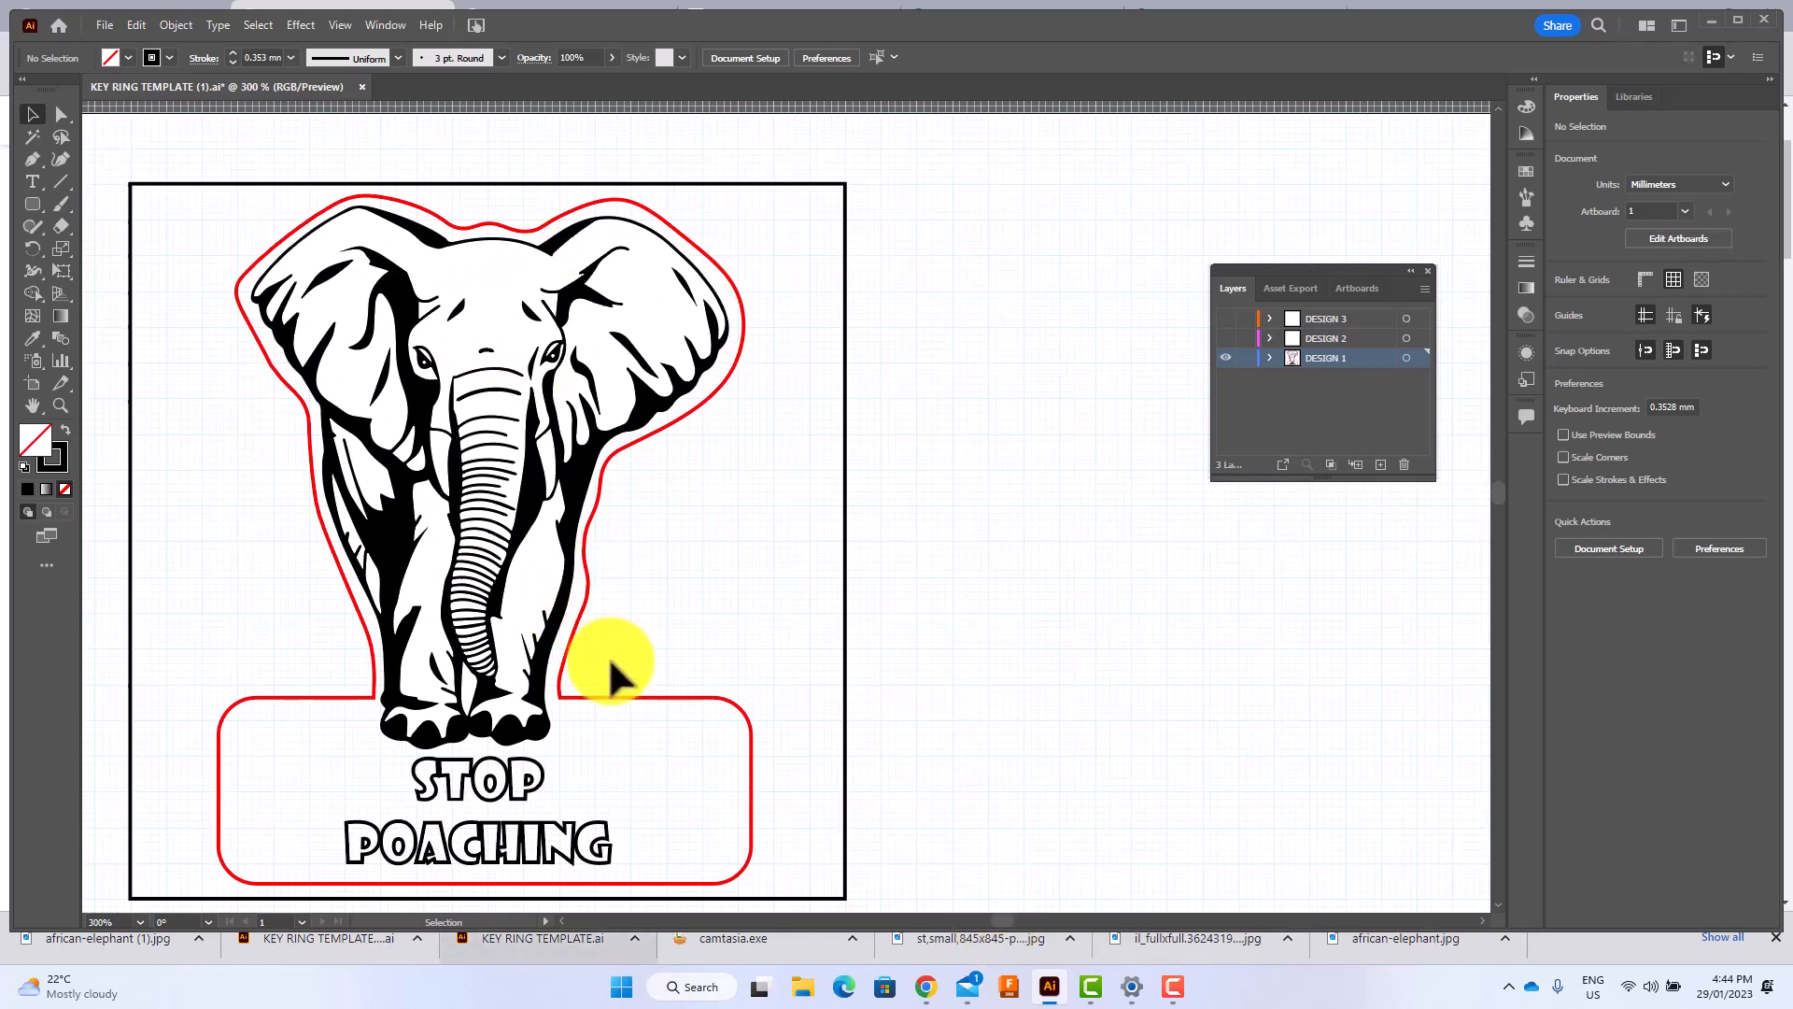
click(105, 25)
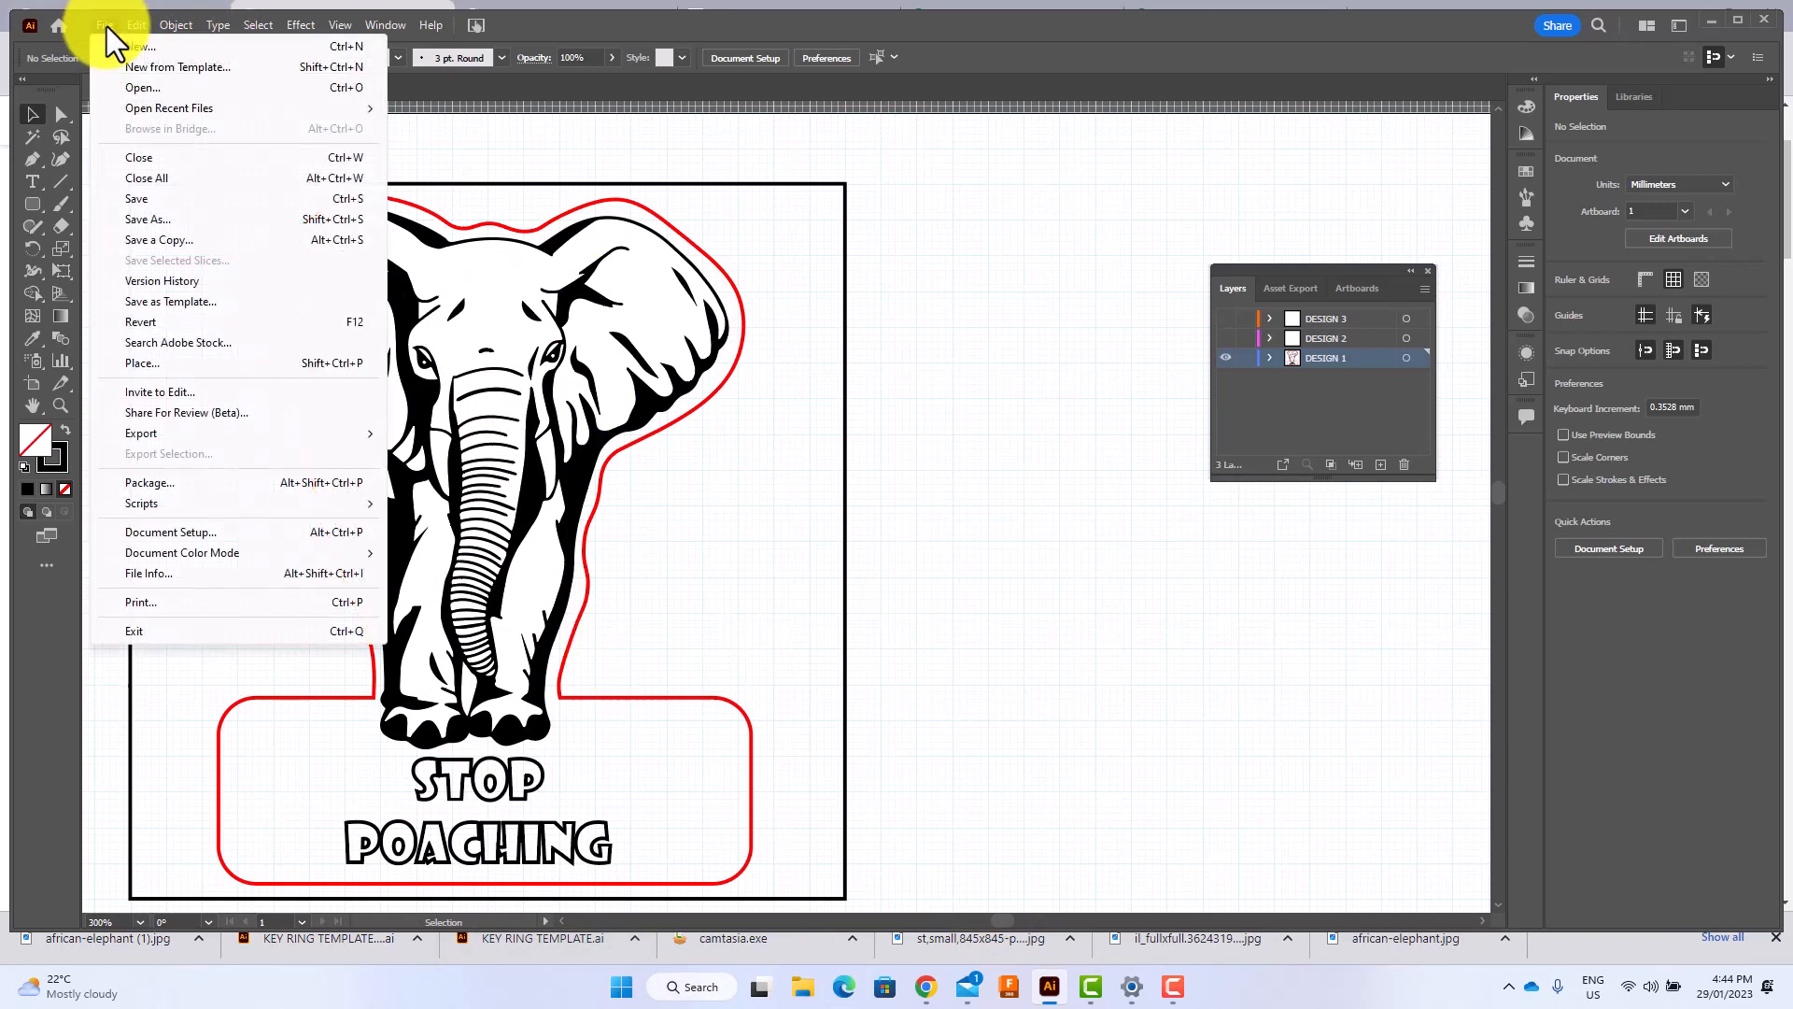
click(155, 218)
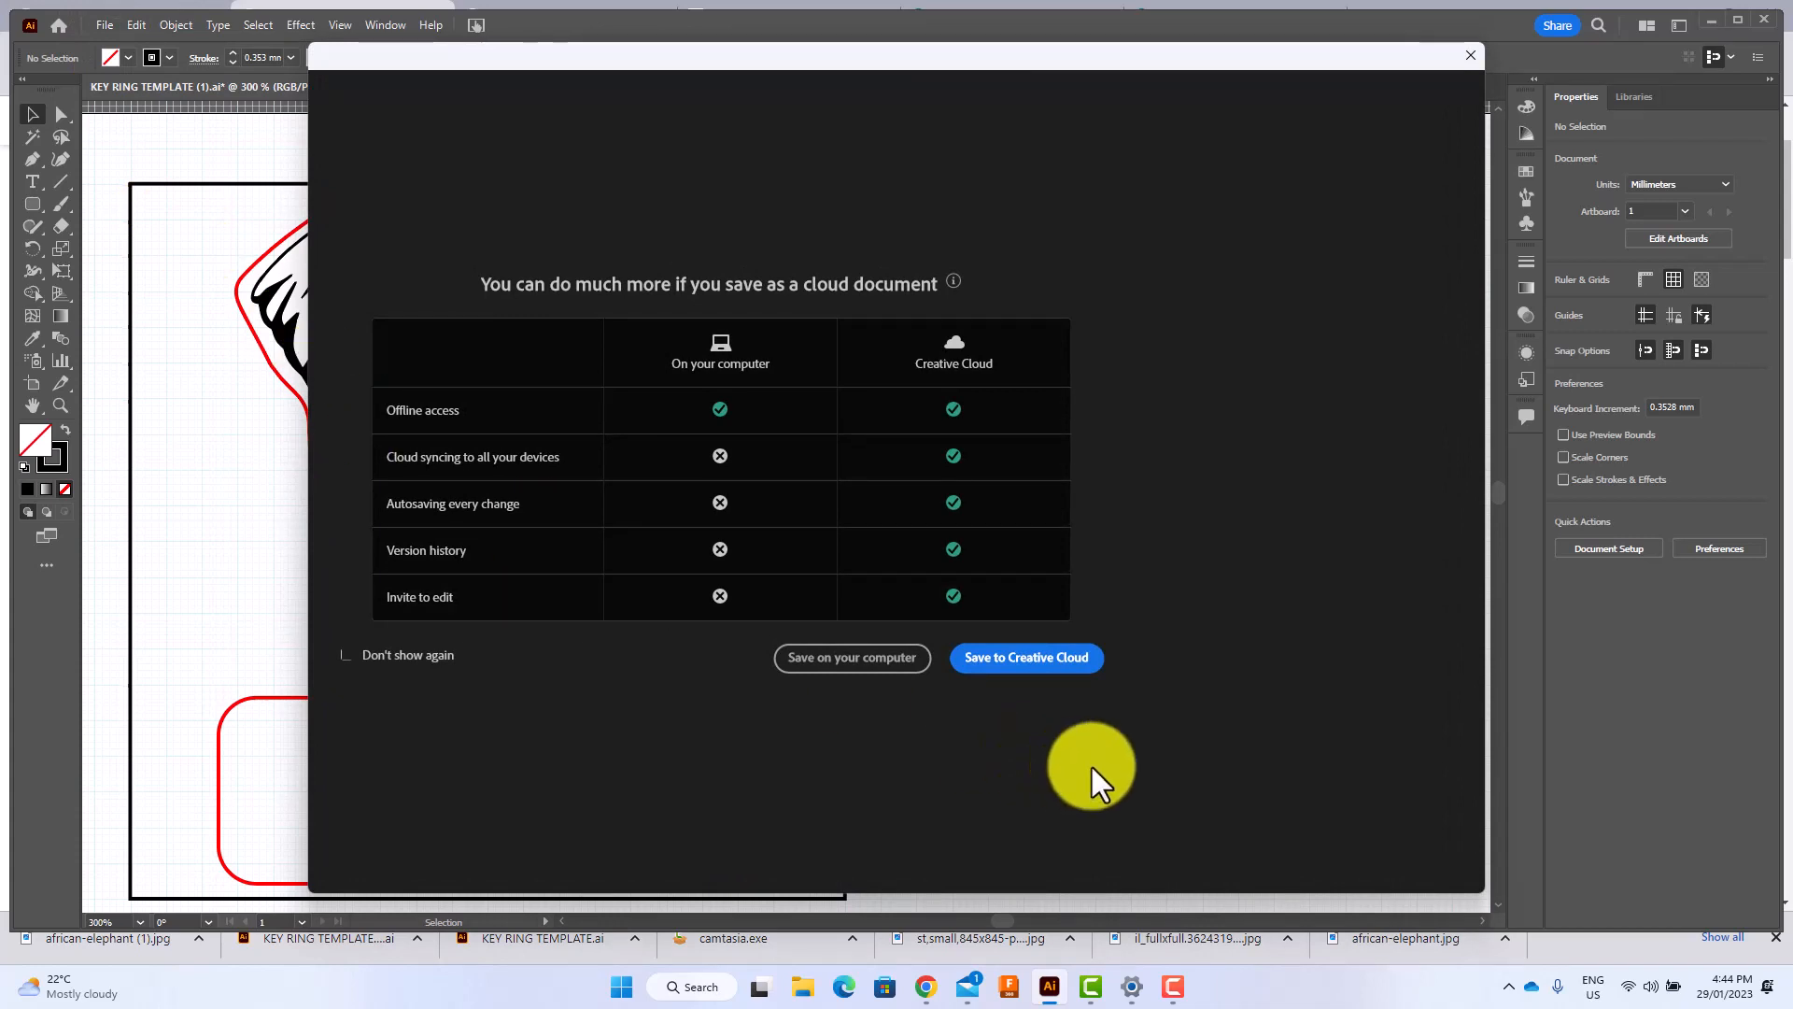
click(834, 661)
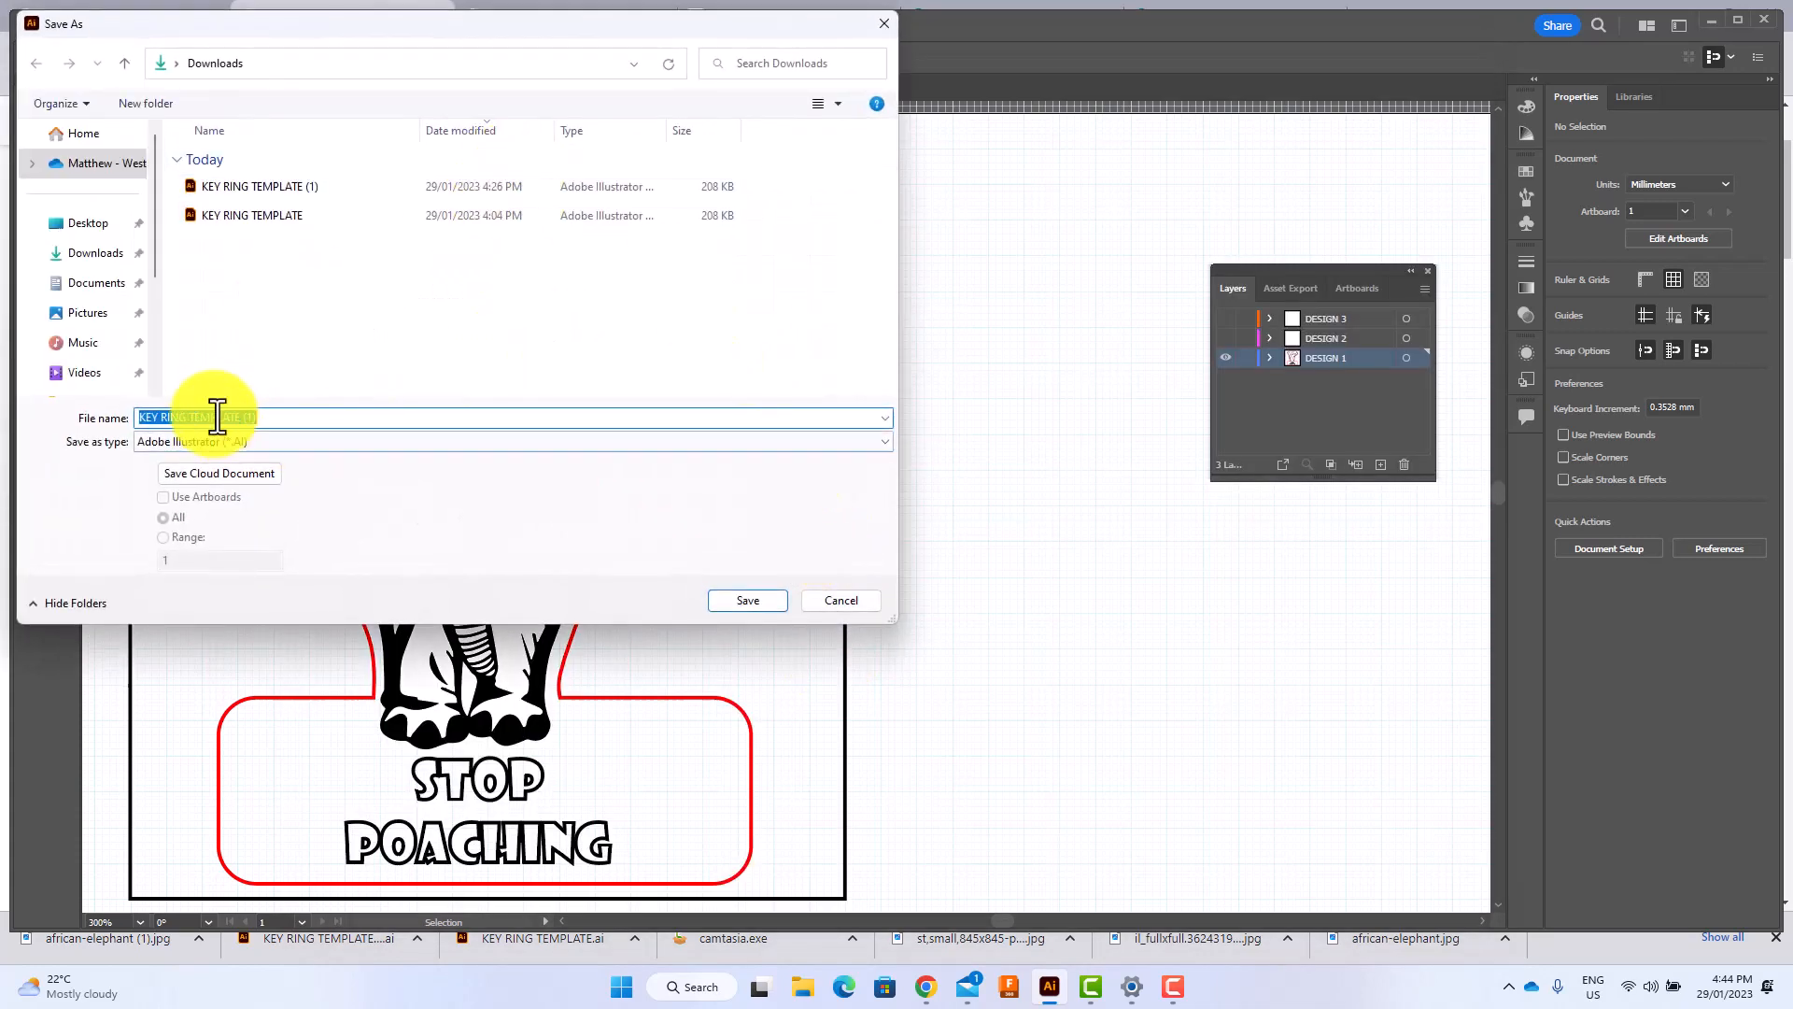
click(299, 417)
drag(279, 417, 193, 418)
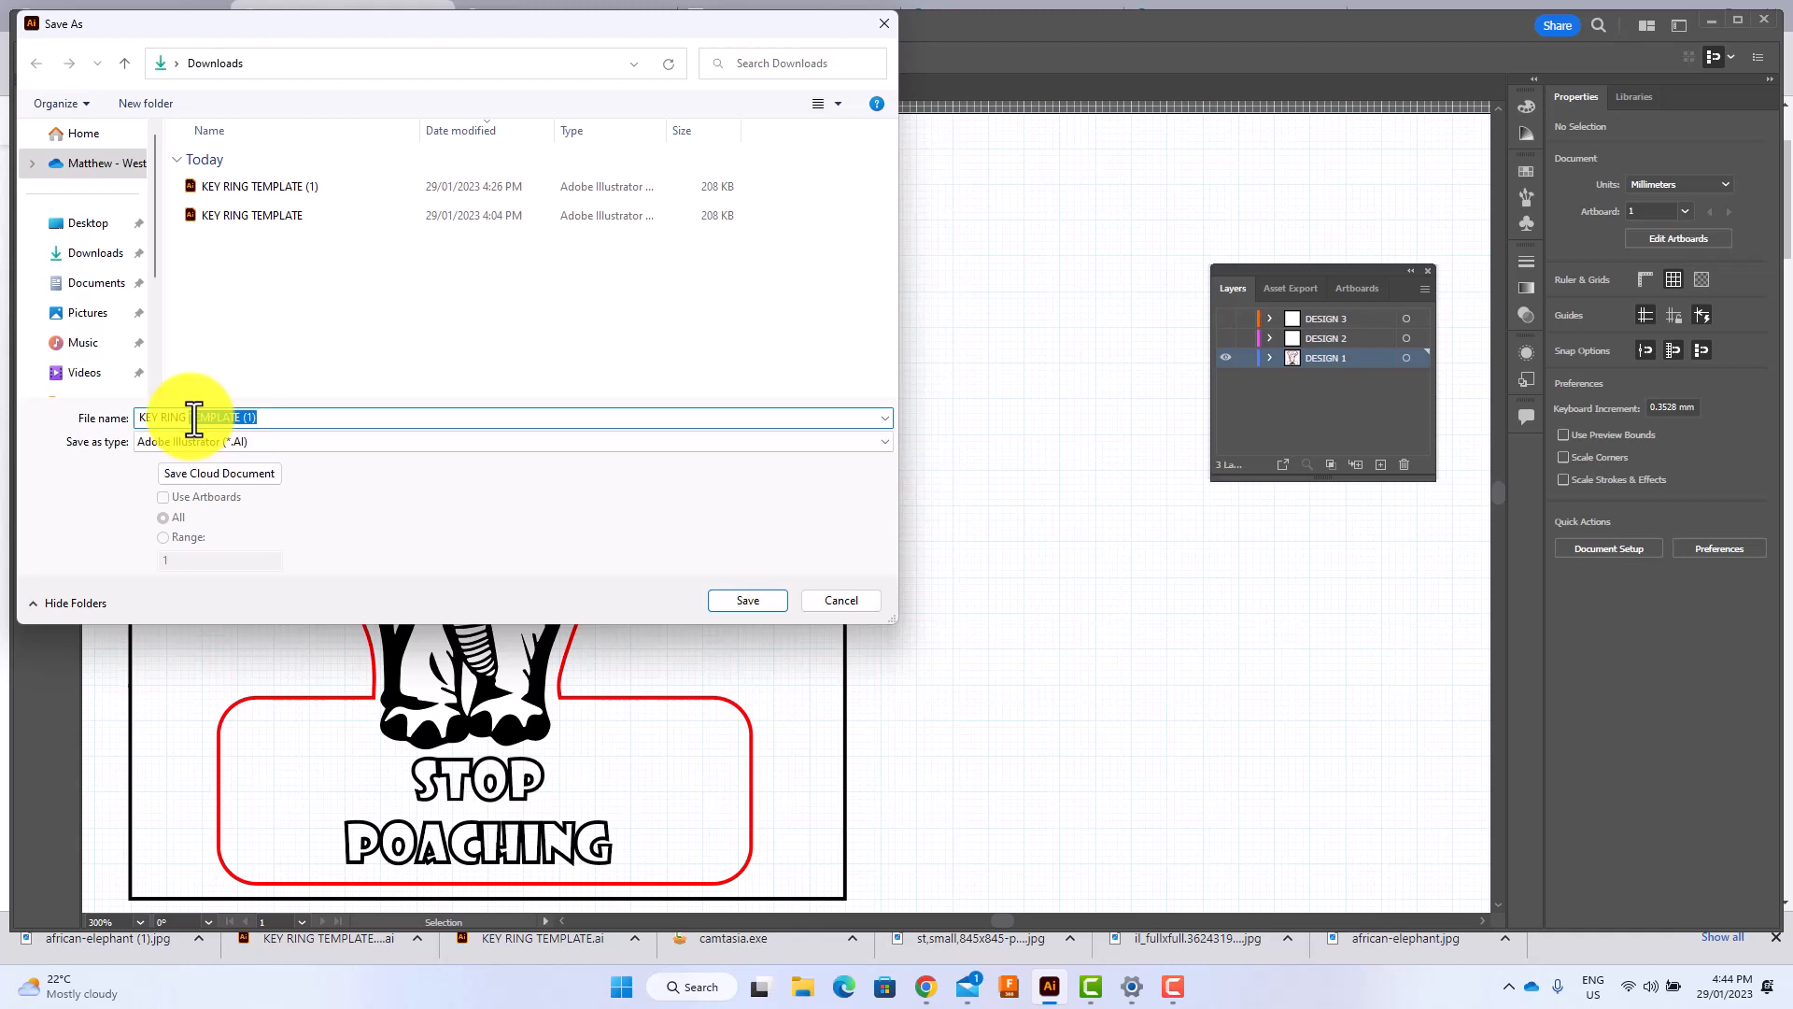
key(BackSpace)
text(BEESTON)
click(762, 599)
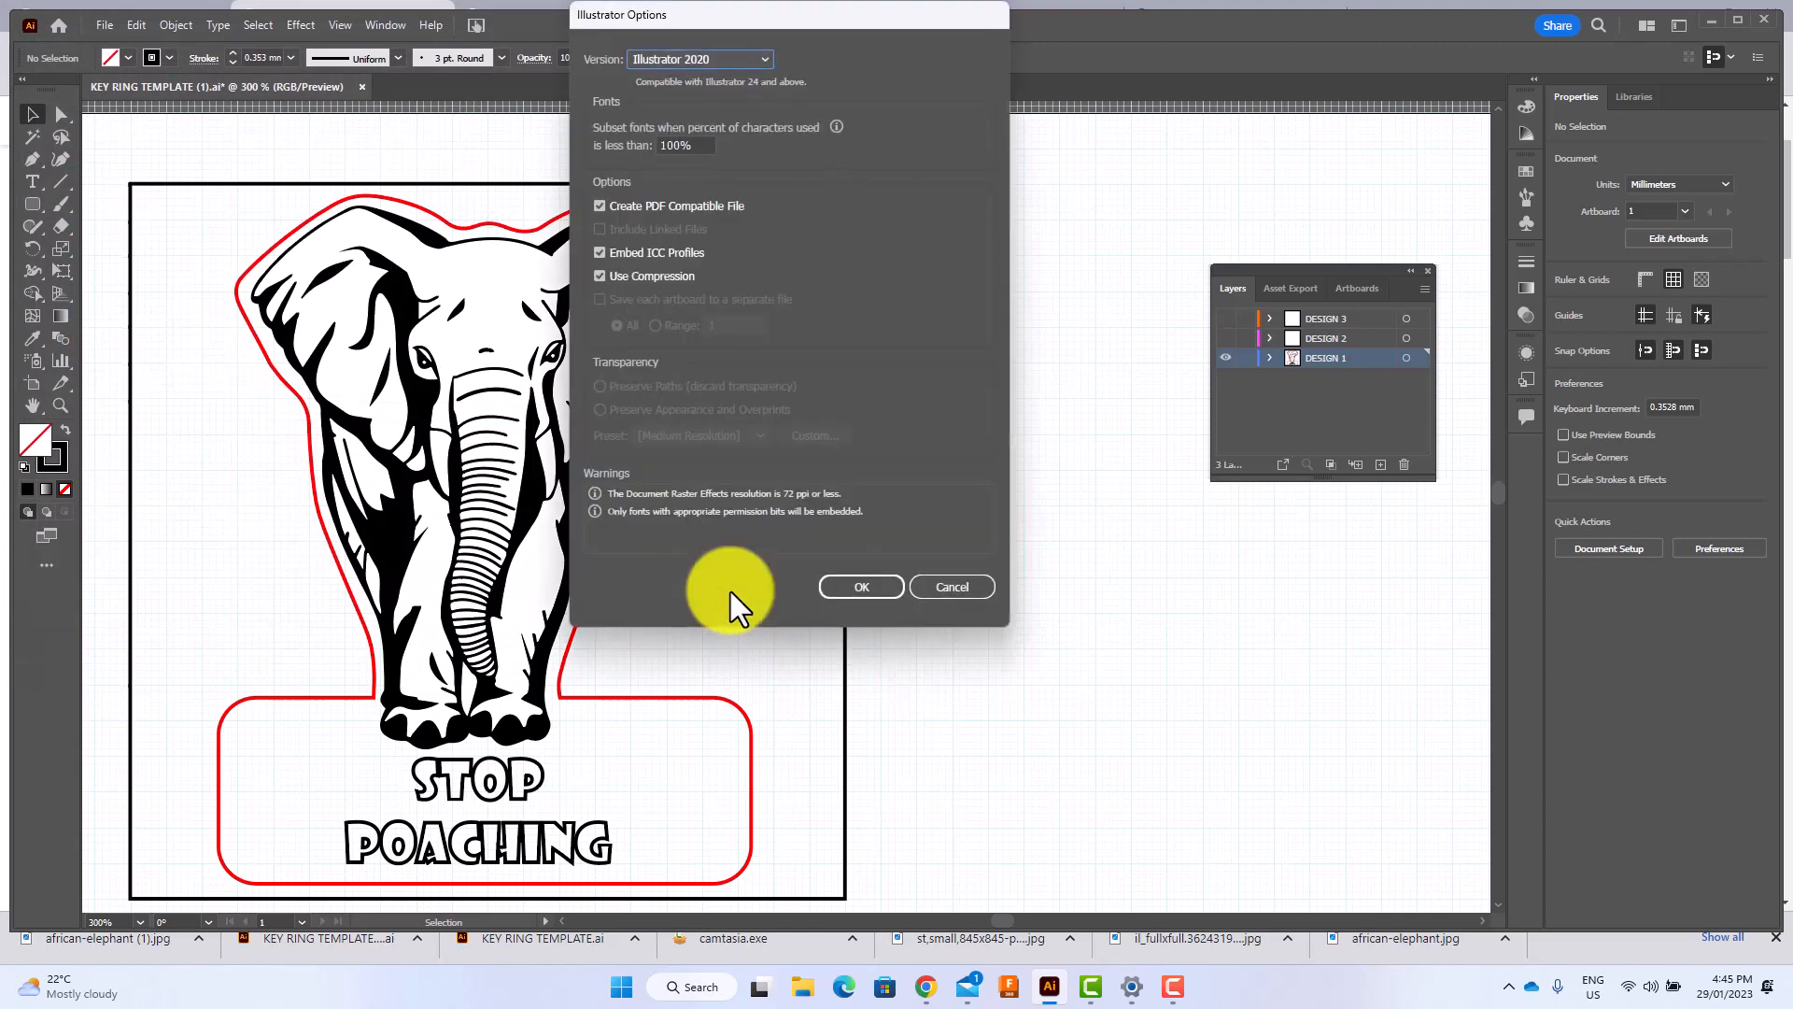
click(889, 589)
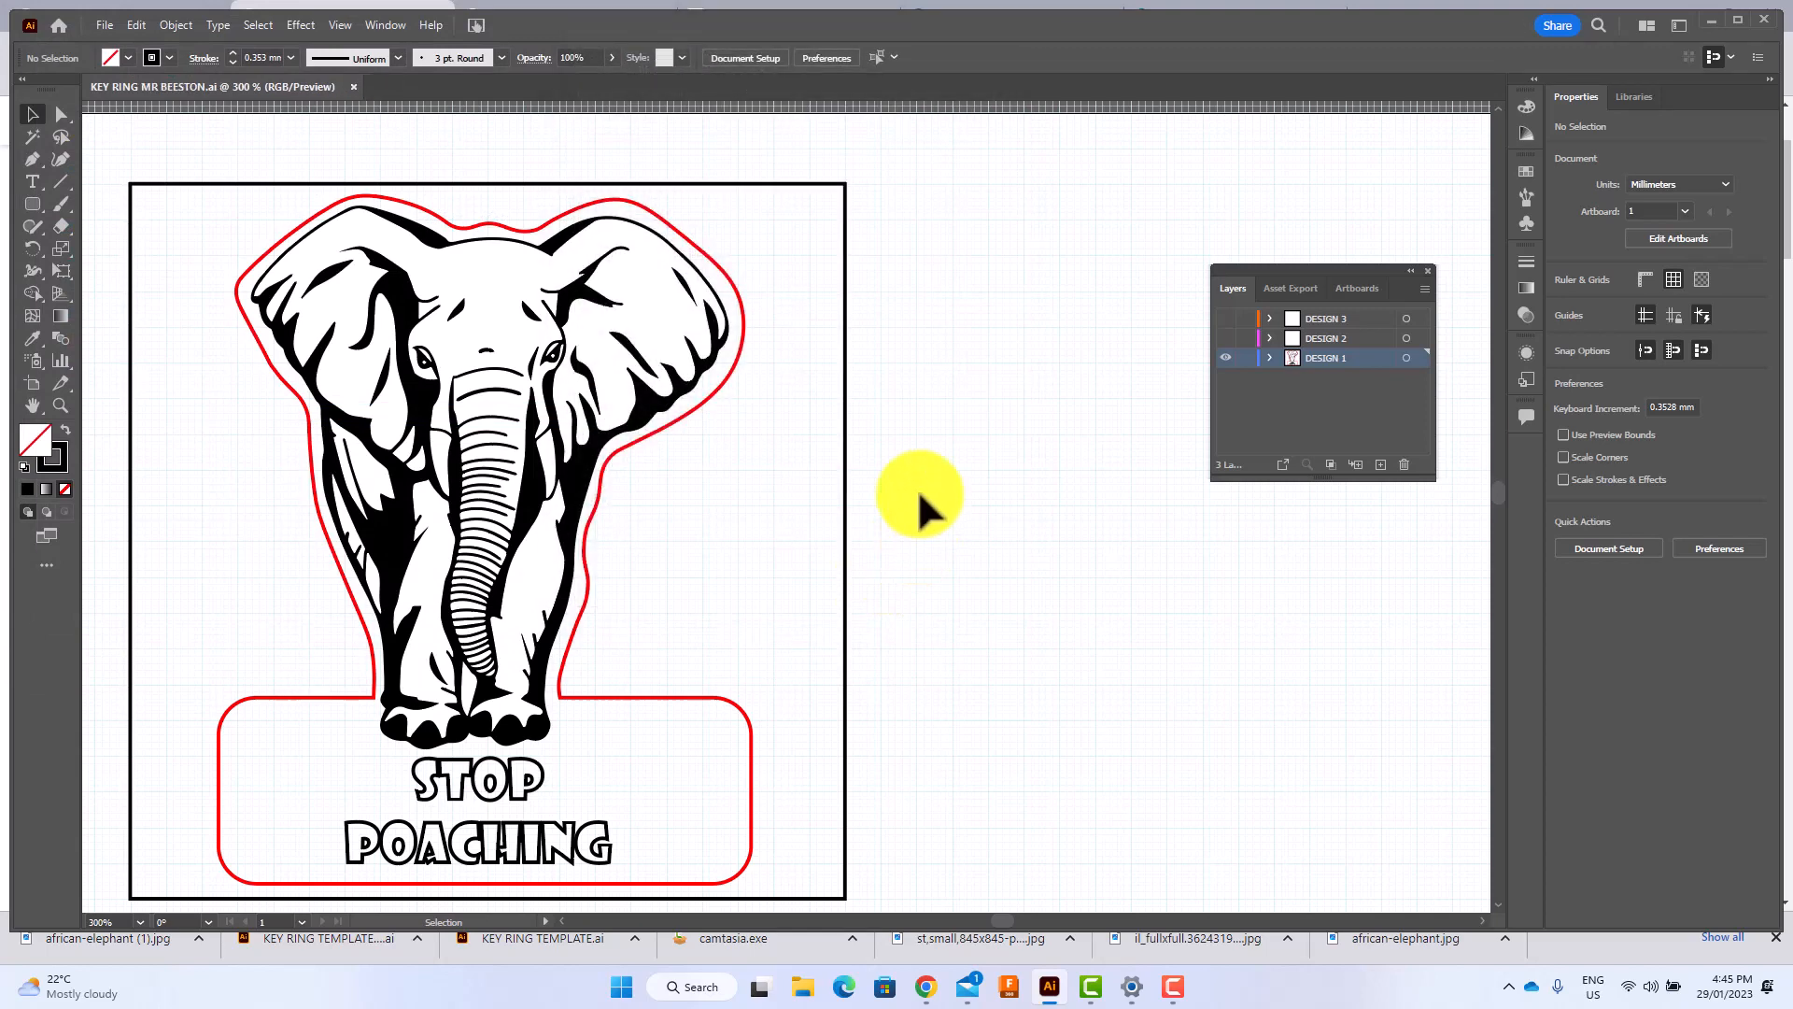
Show the DESIGN 2 layer and hide the DESIGN 1 layer.
click(1225, 339)
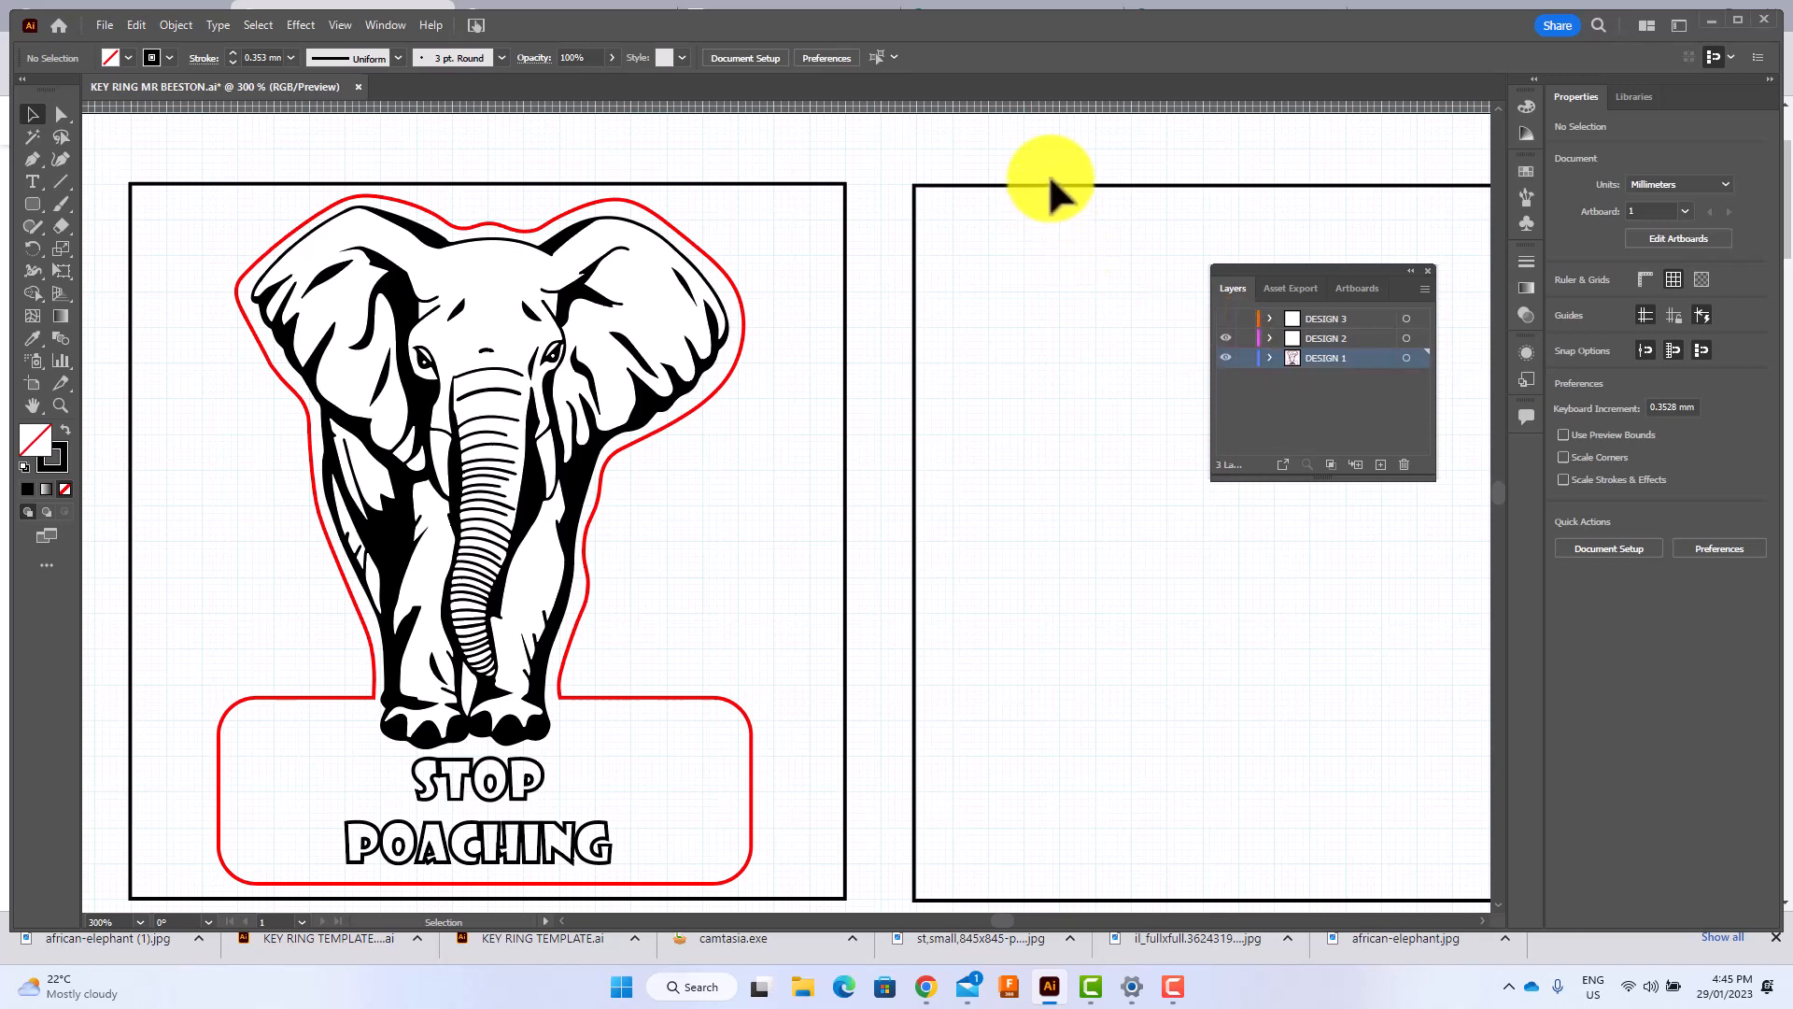
click(1227, 358)
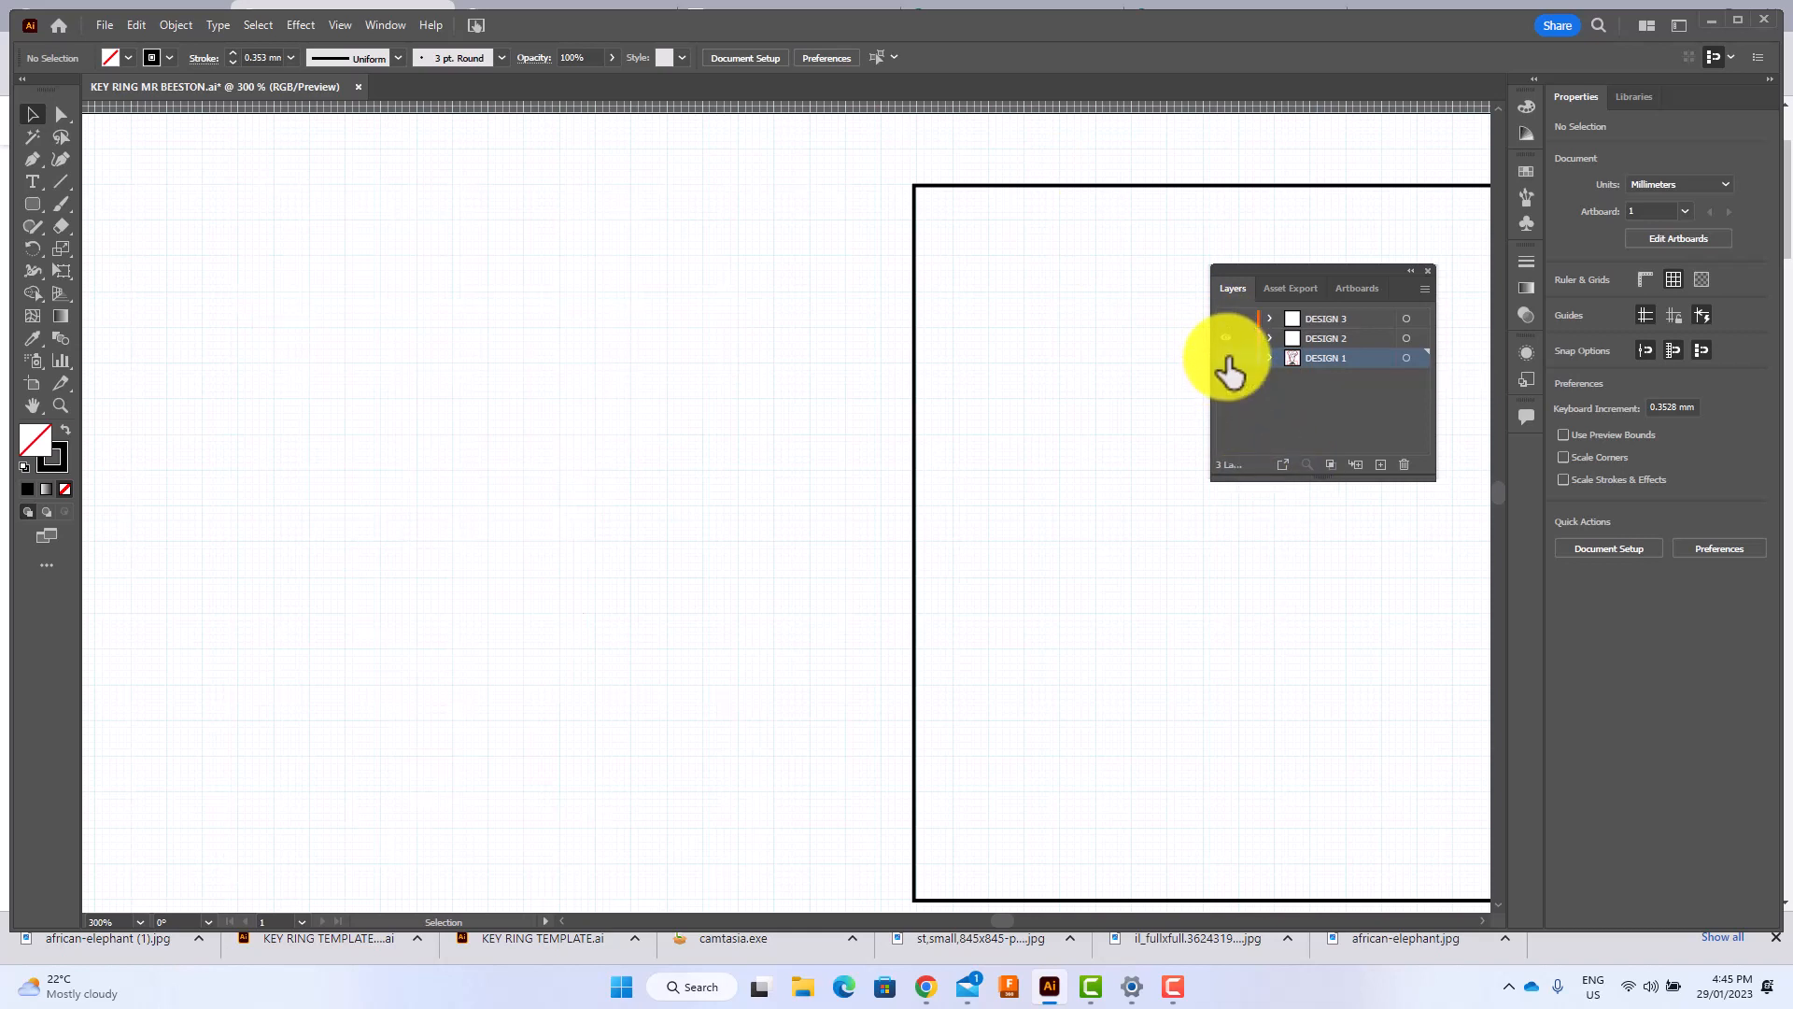
Move the floating Layers panel clear of the square outline and make DESIGN 2 the active layer.
click(563, 921)
drag(563, 921, 562, 921)
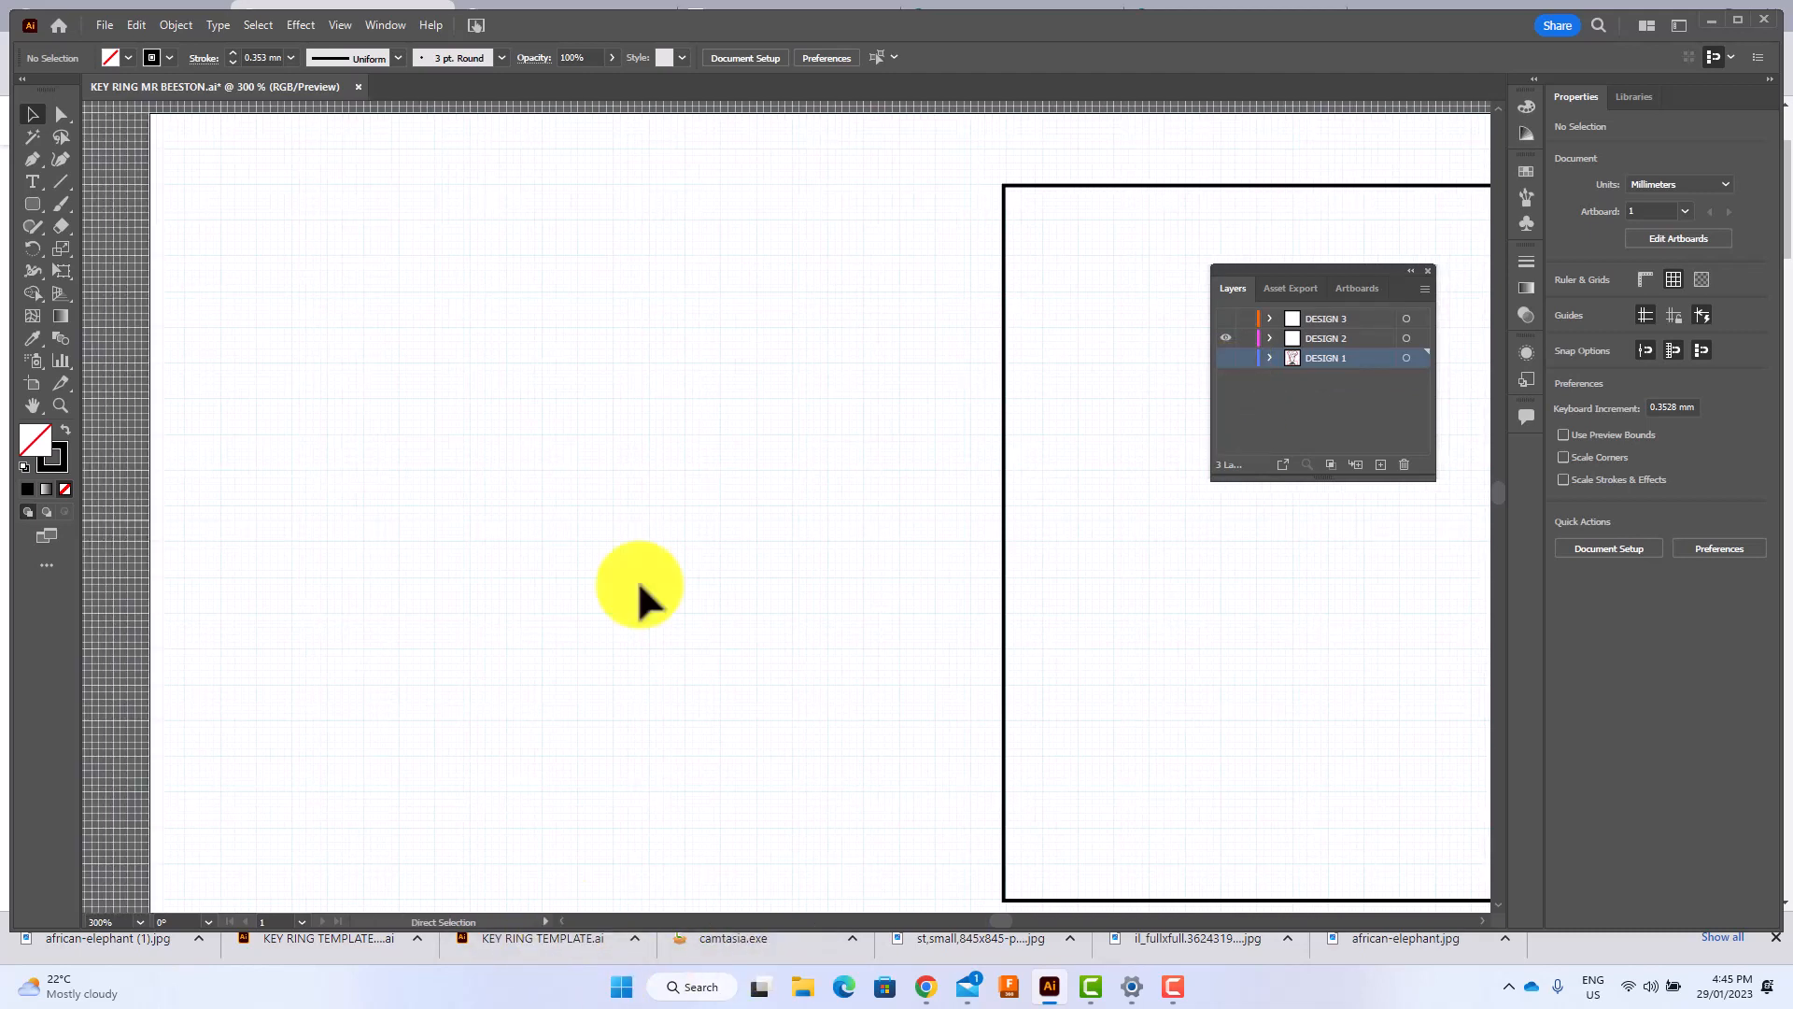
key(ctrl+minus)
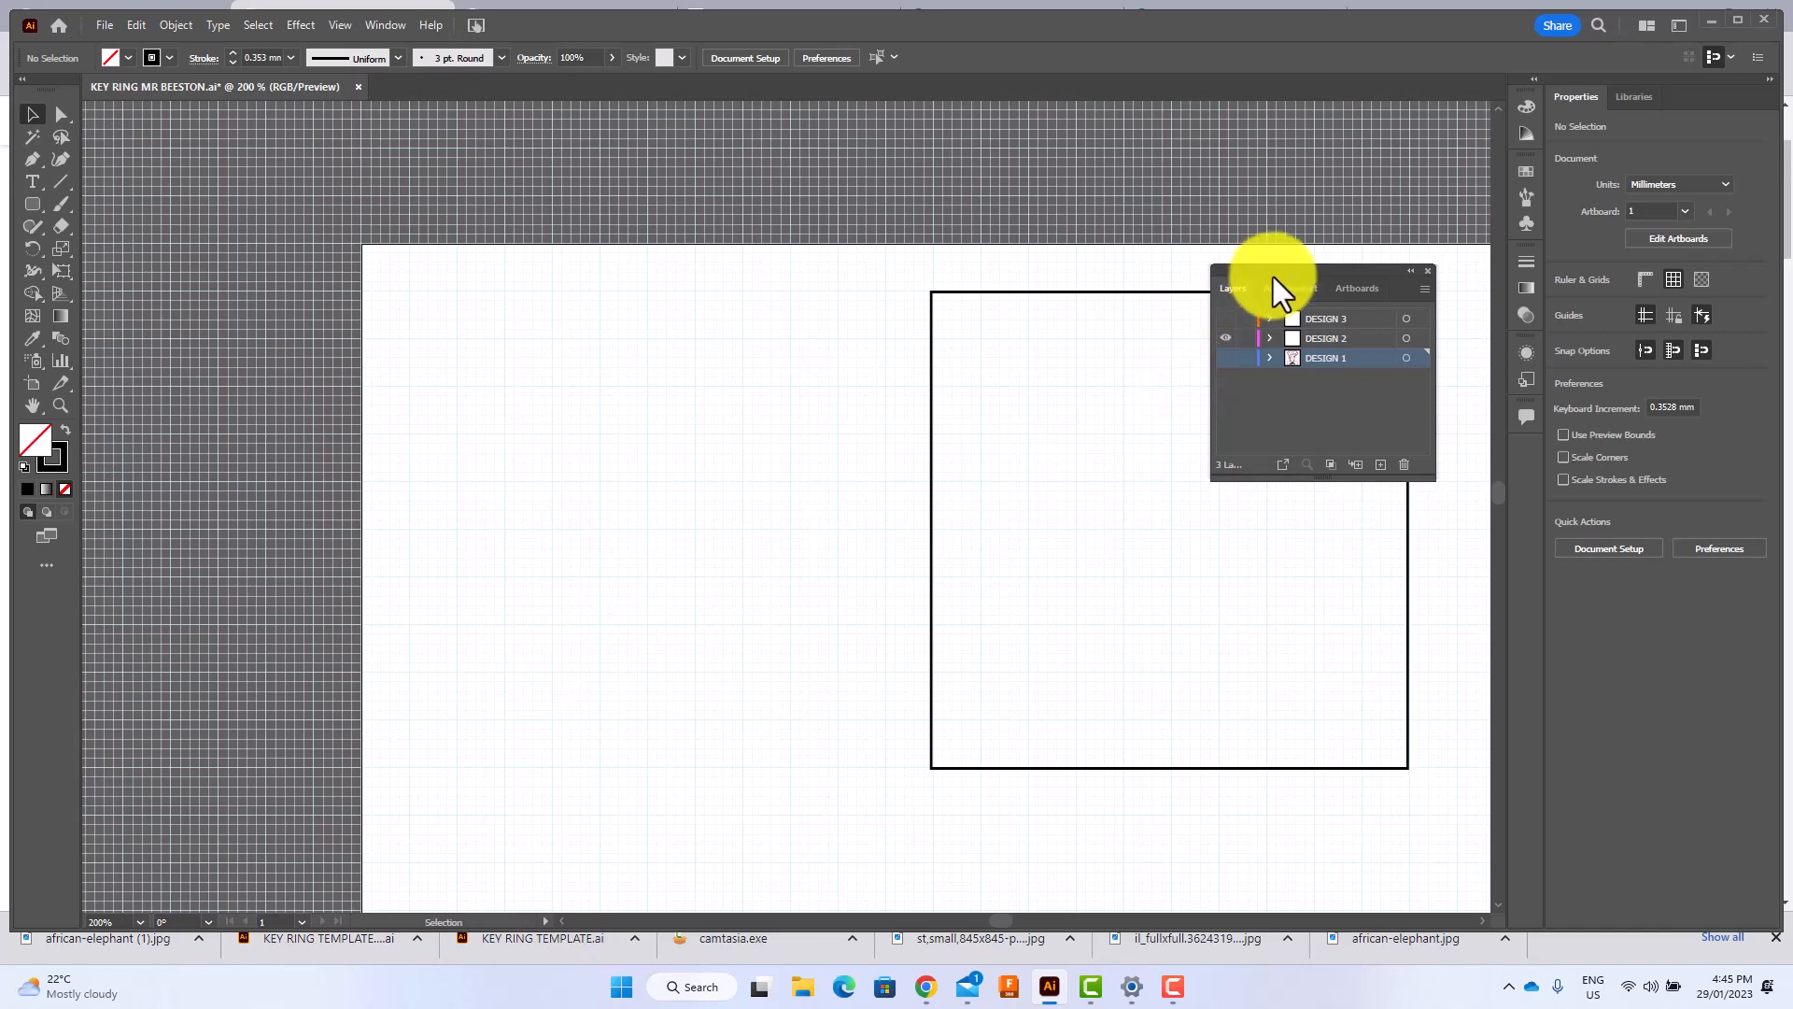
drag(1302, 270, 1528, 602)
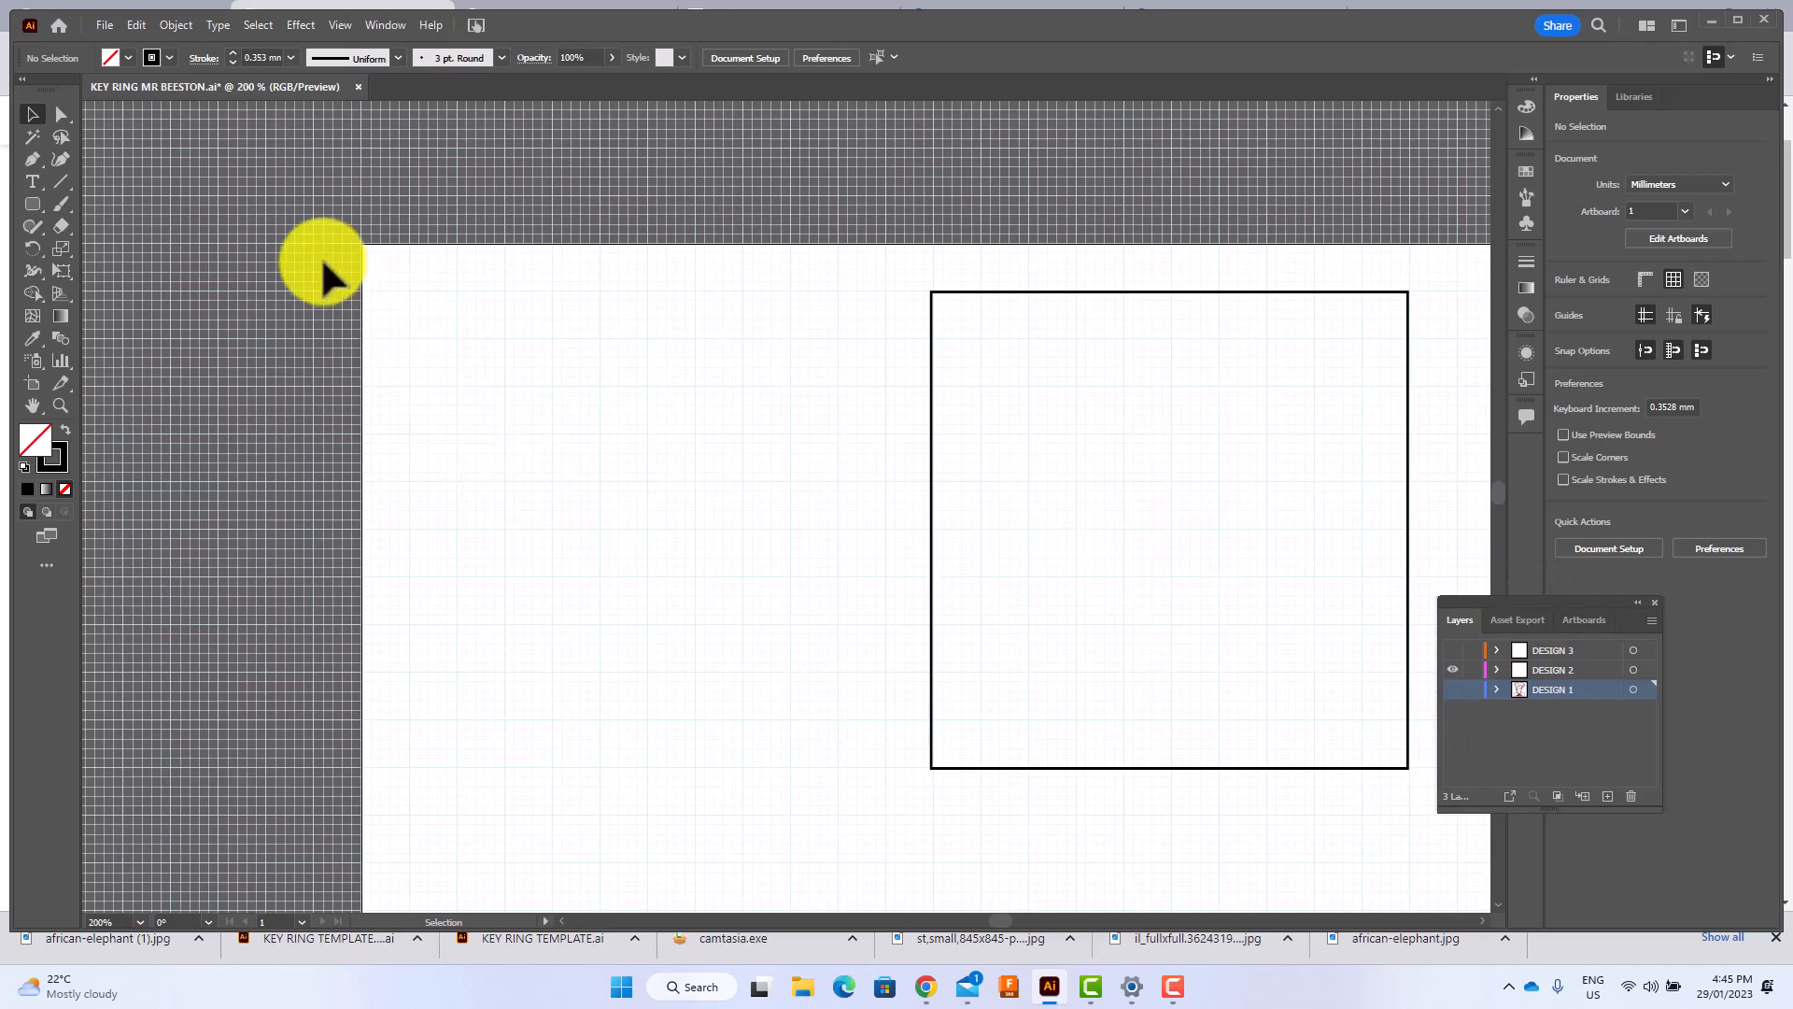
click(105, 26)
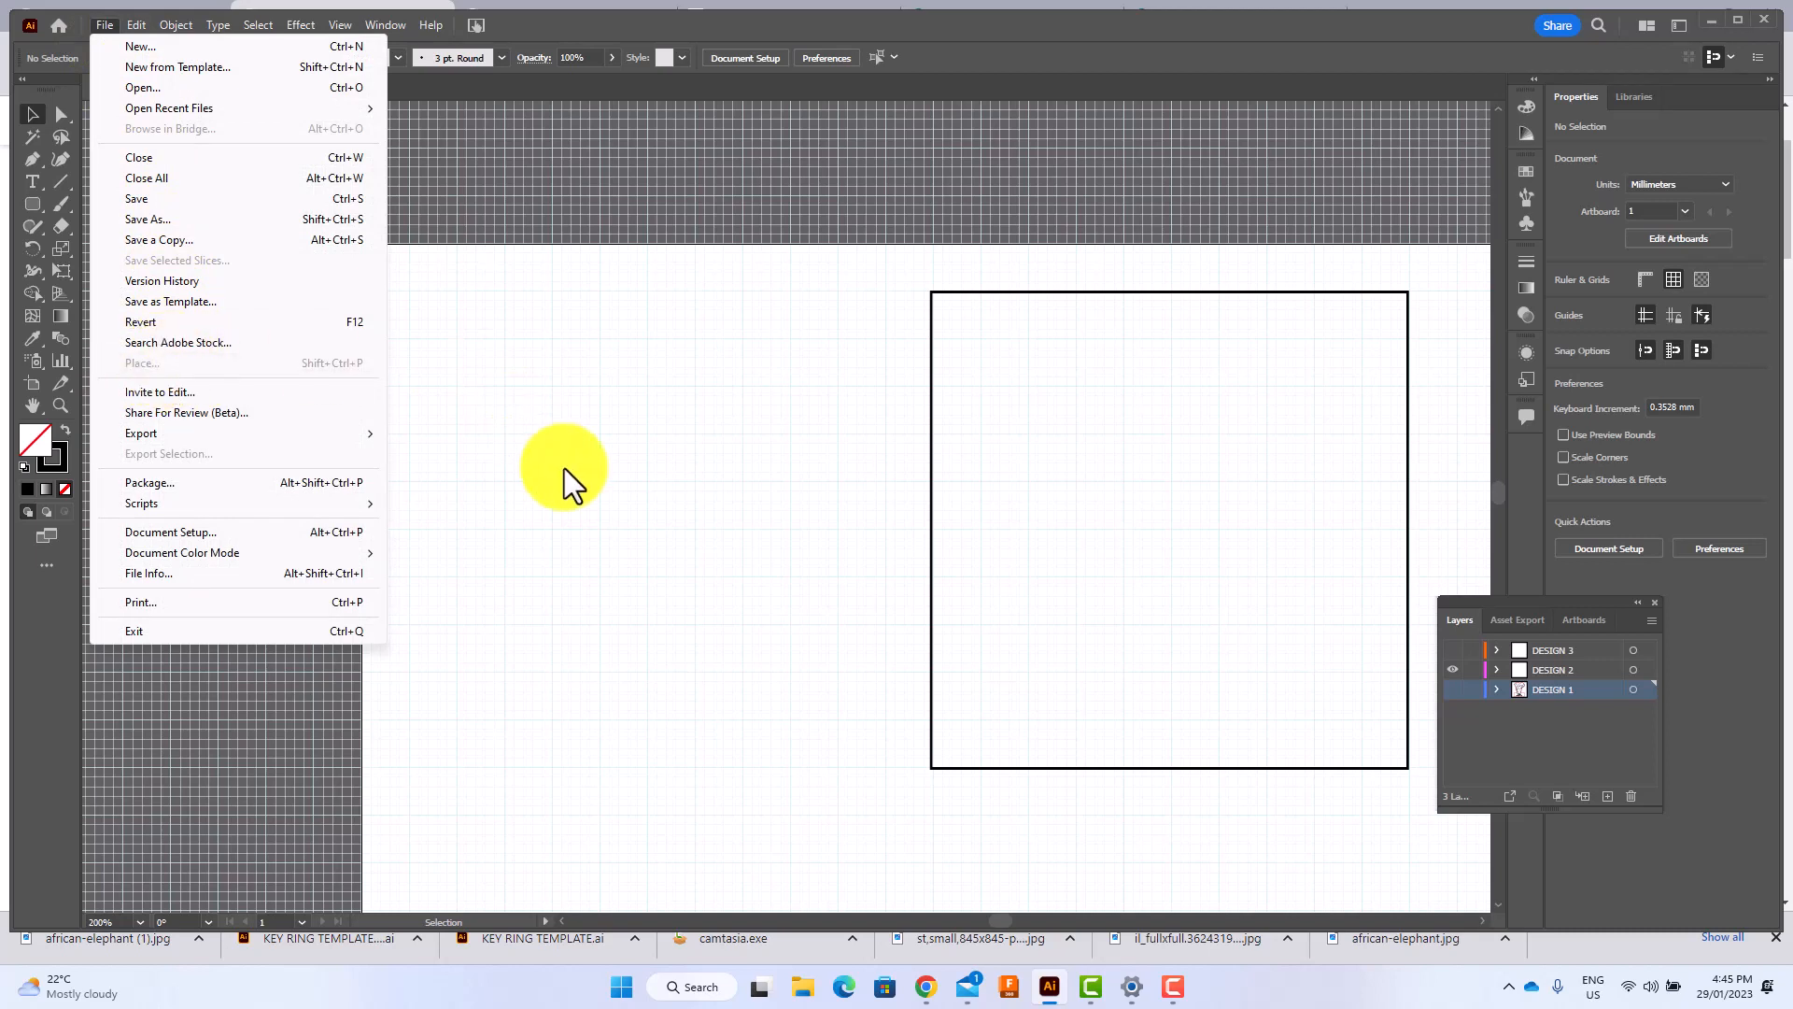
click(1560, 670)
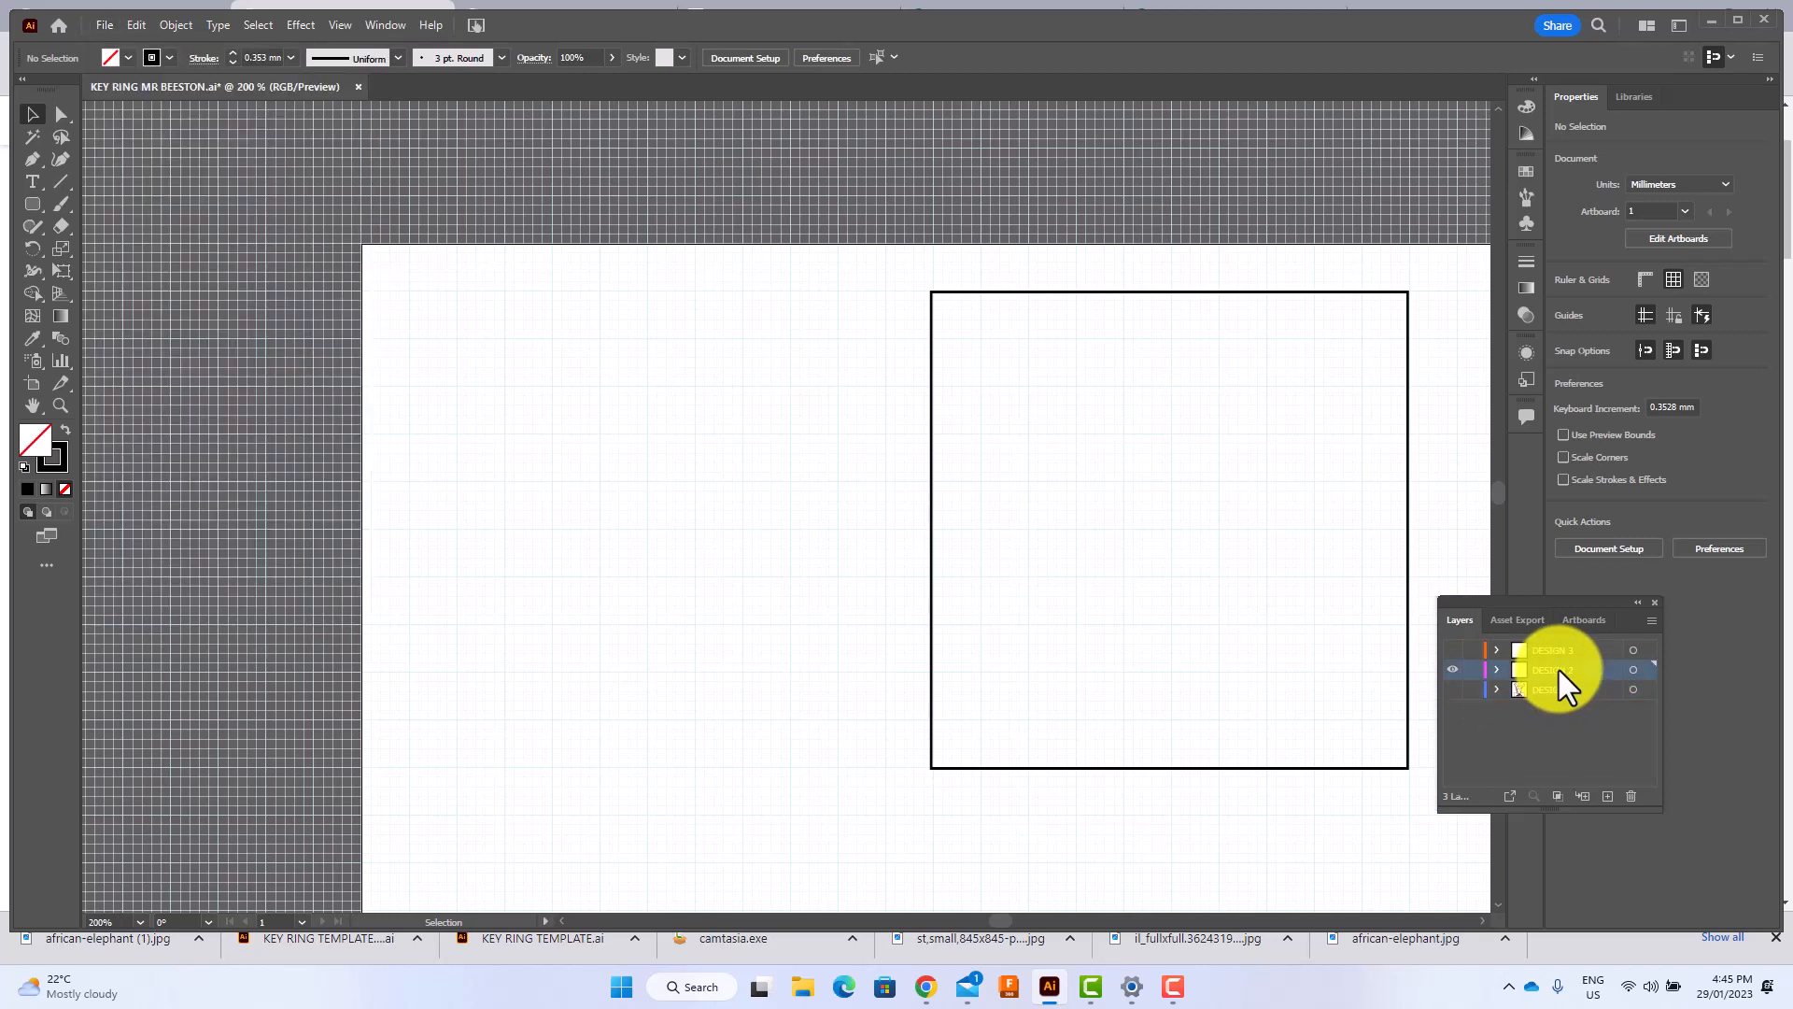
Place the leopard image st,small,845x845-pad,1000x1000,f8f8f8.u2 from the FUSS folder in Pictures as a linked file on the artboard.
click(103, 25)
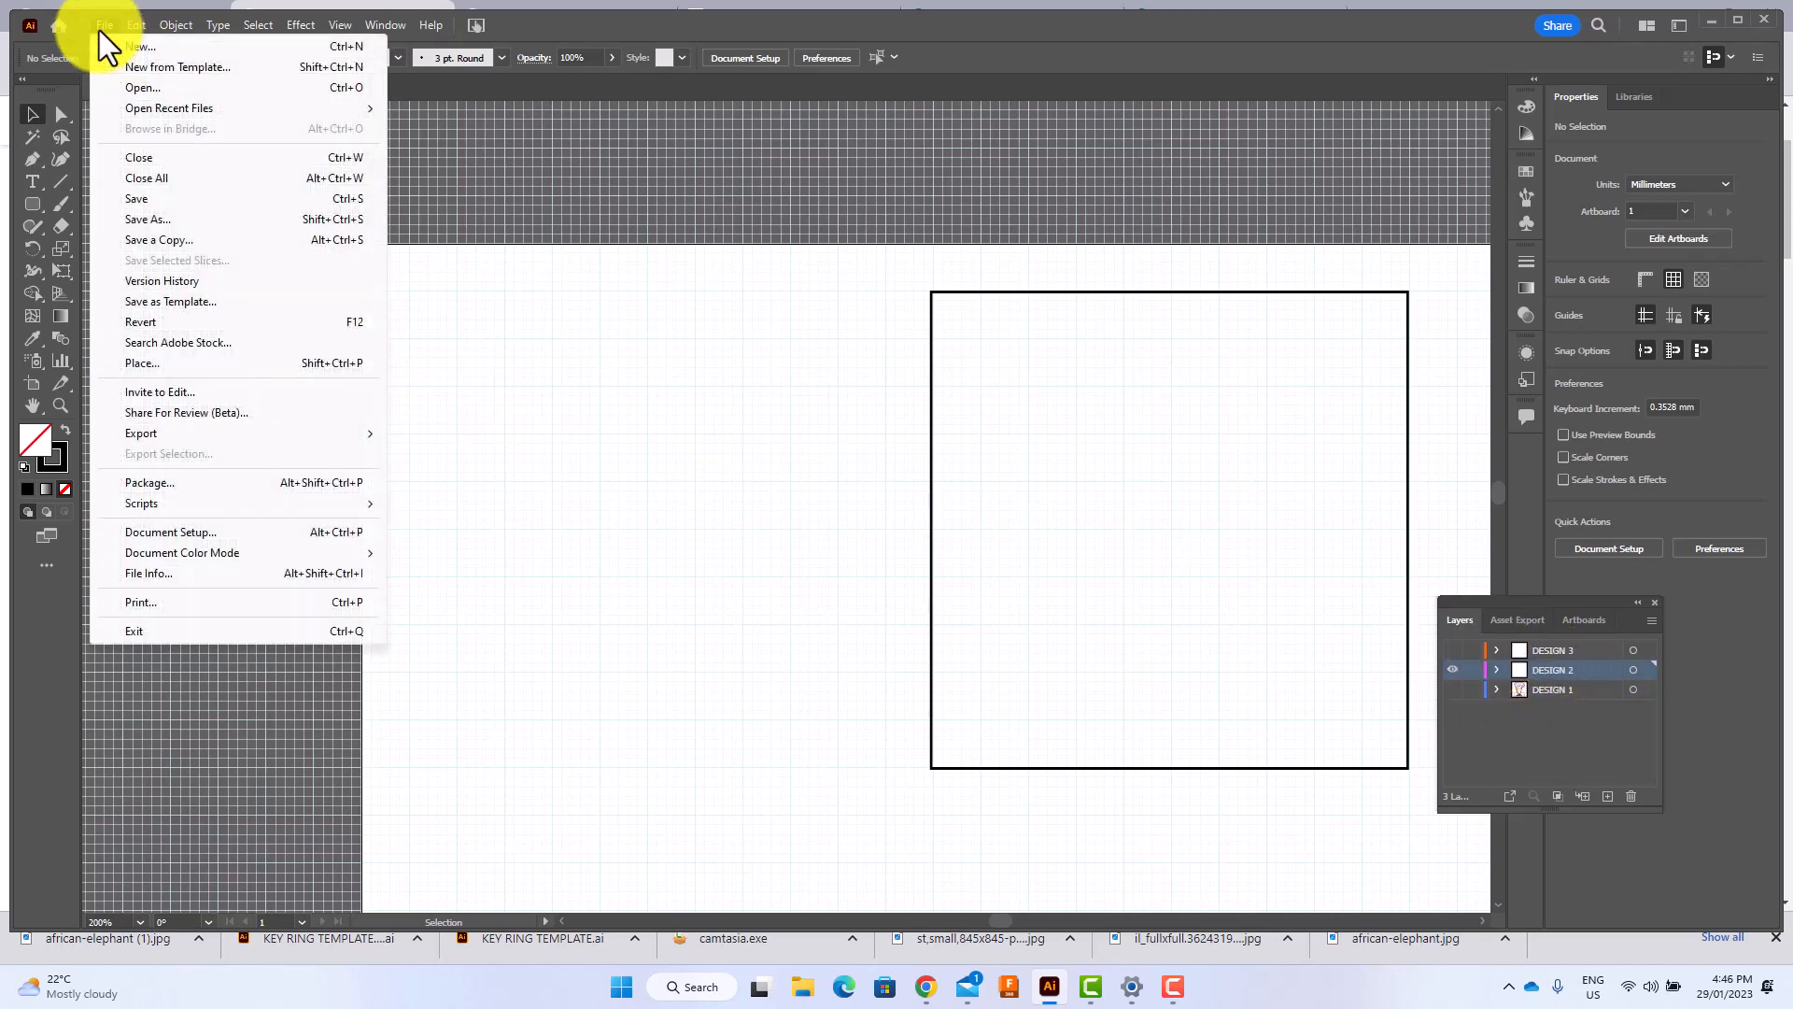
click(143, 362)
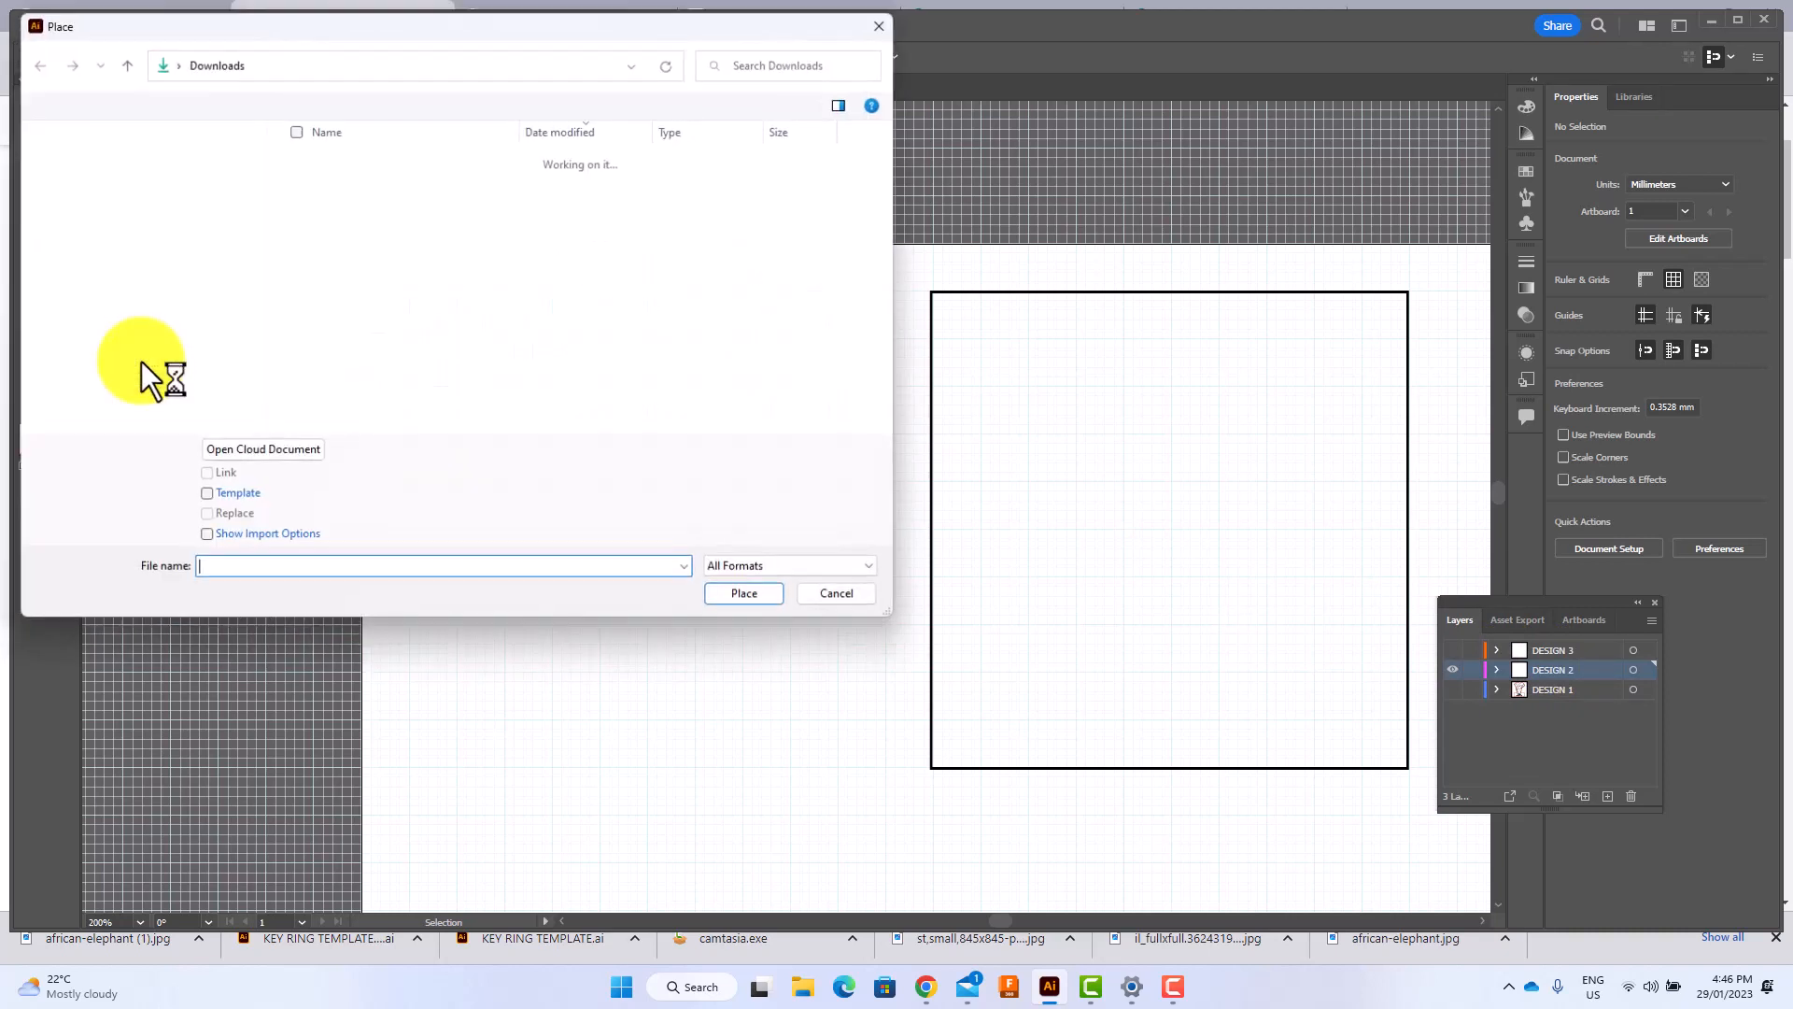
click(86, 314)
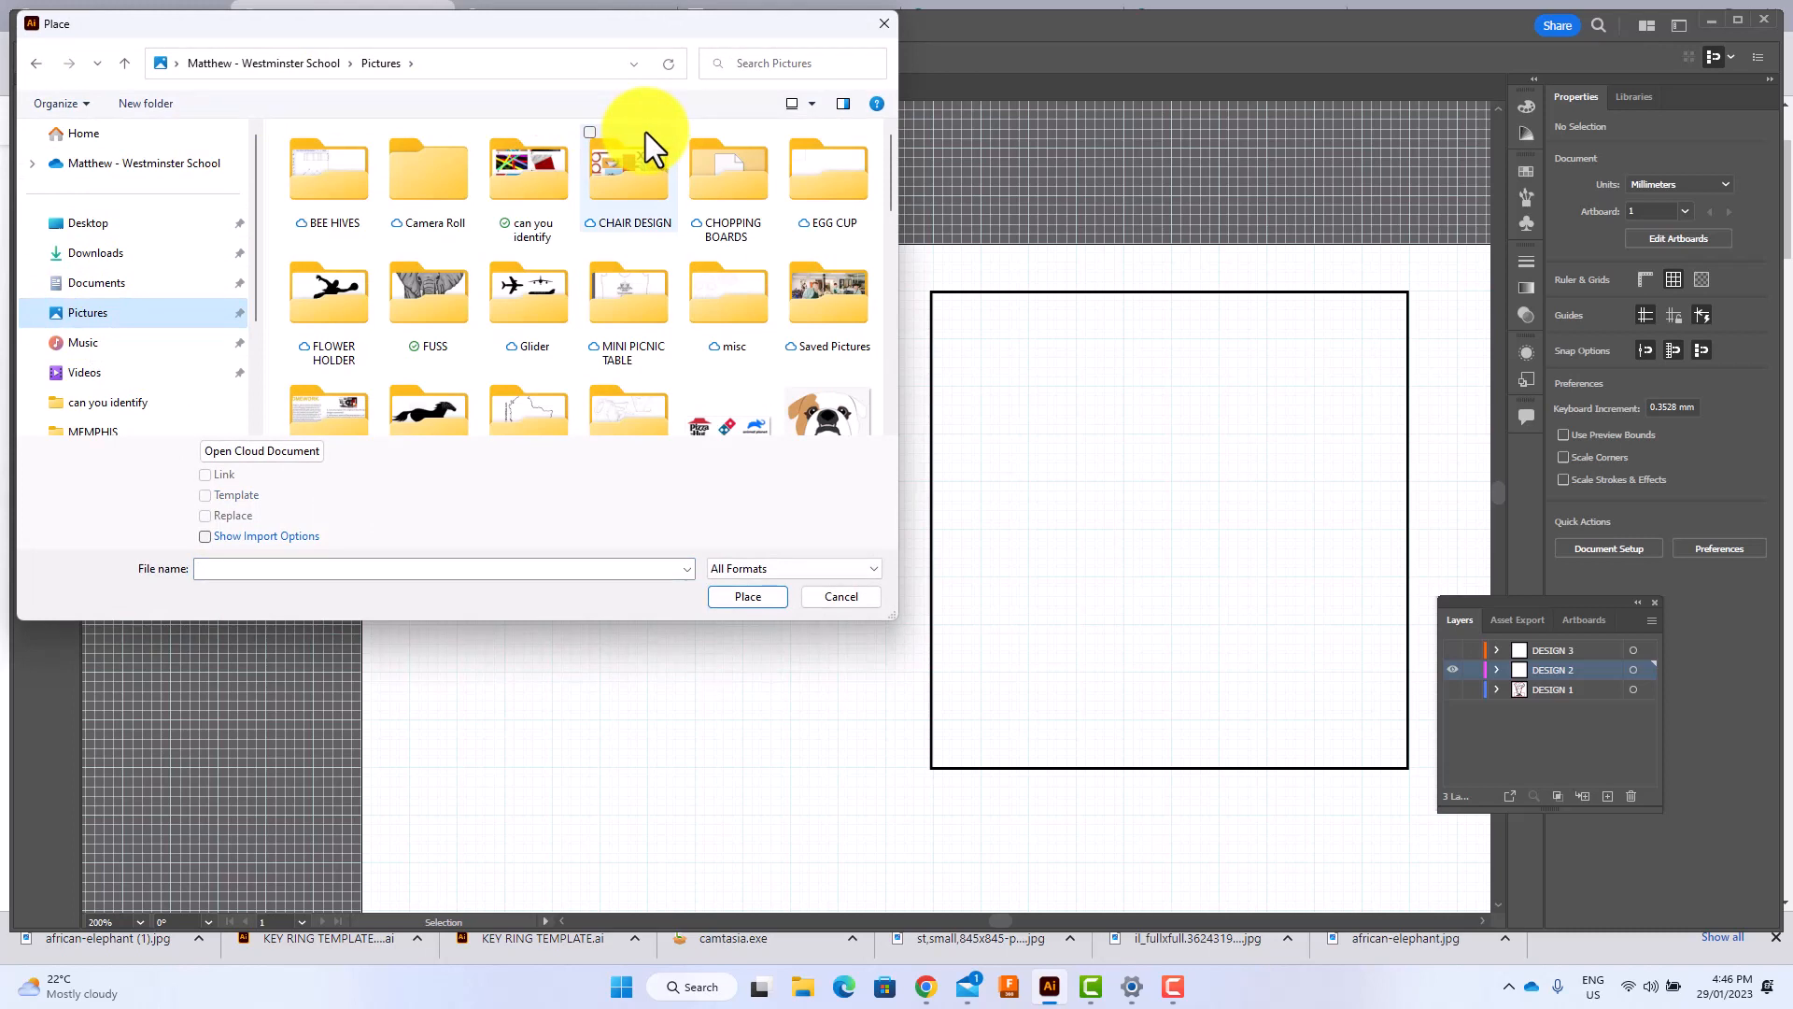
double_click(434, 296)
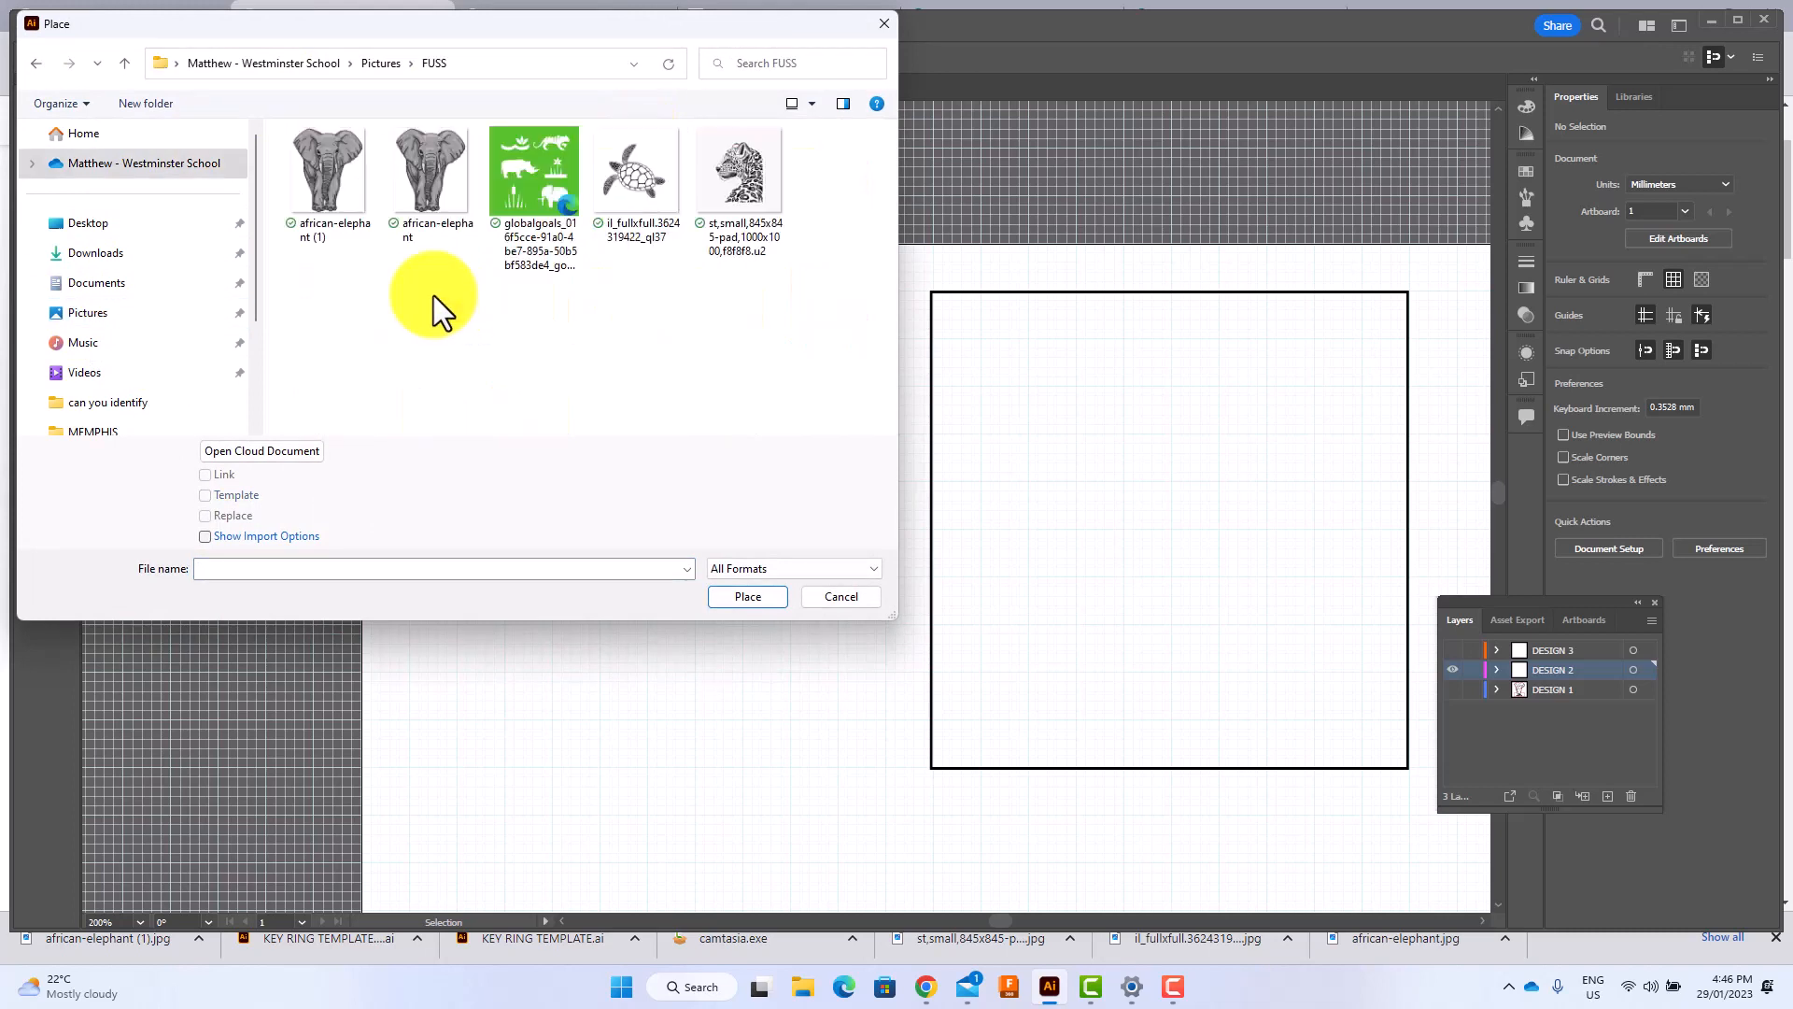
click(743, 171)
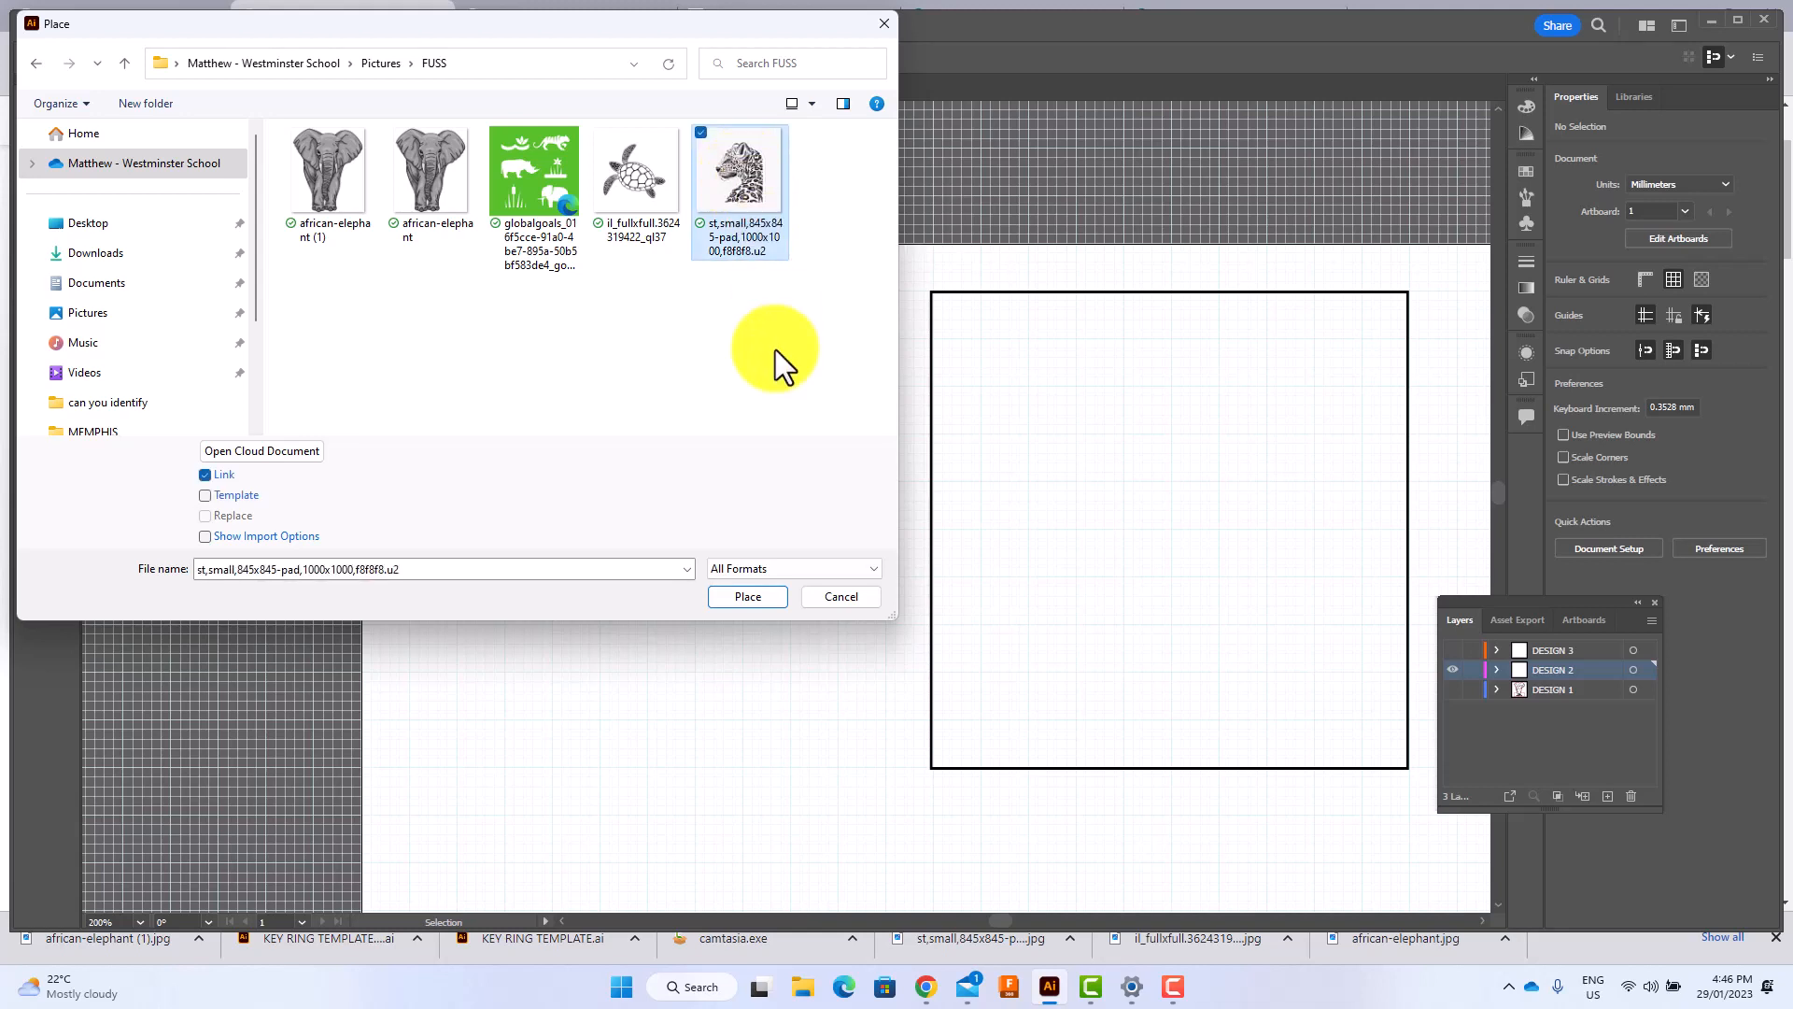
click(745, 597)
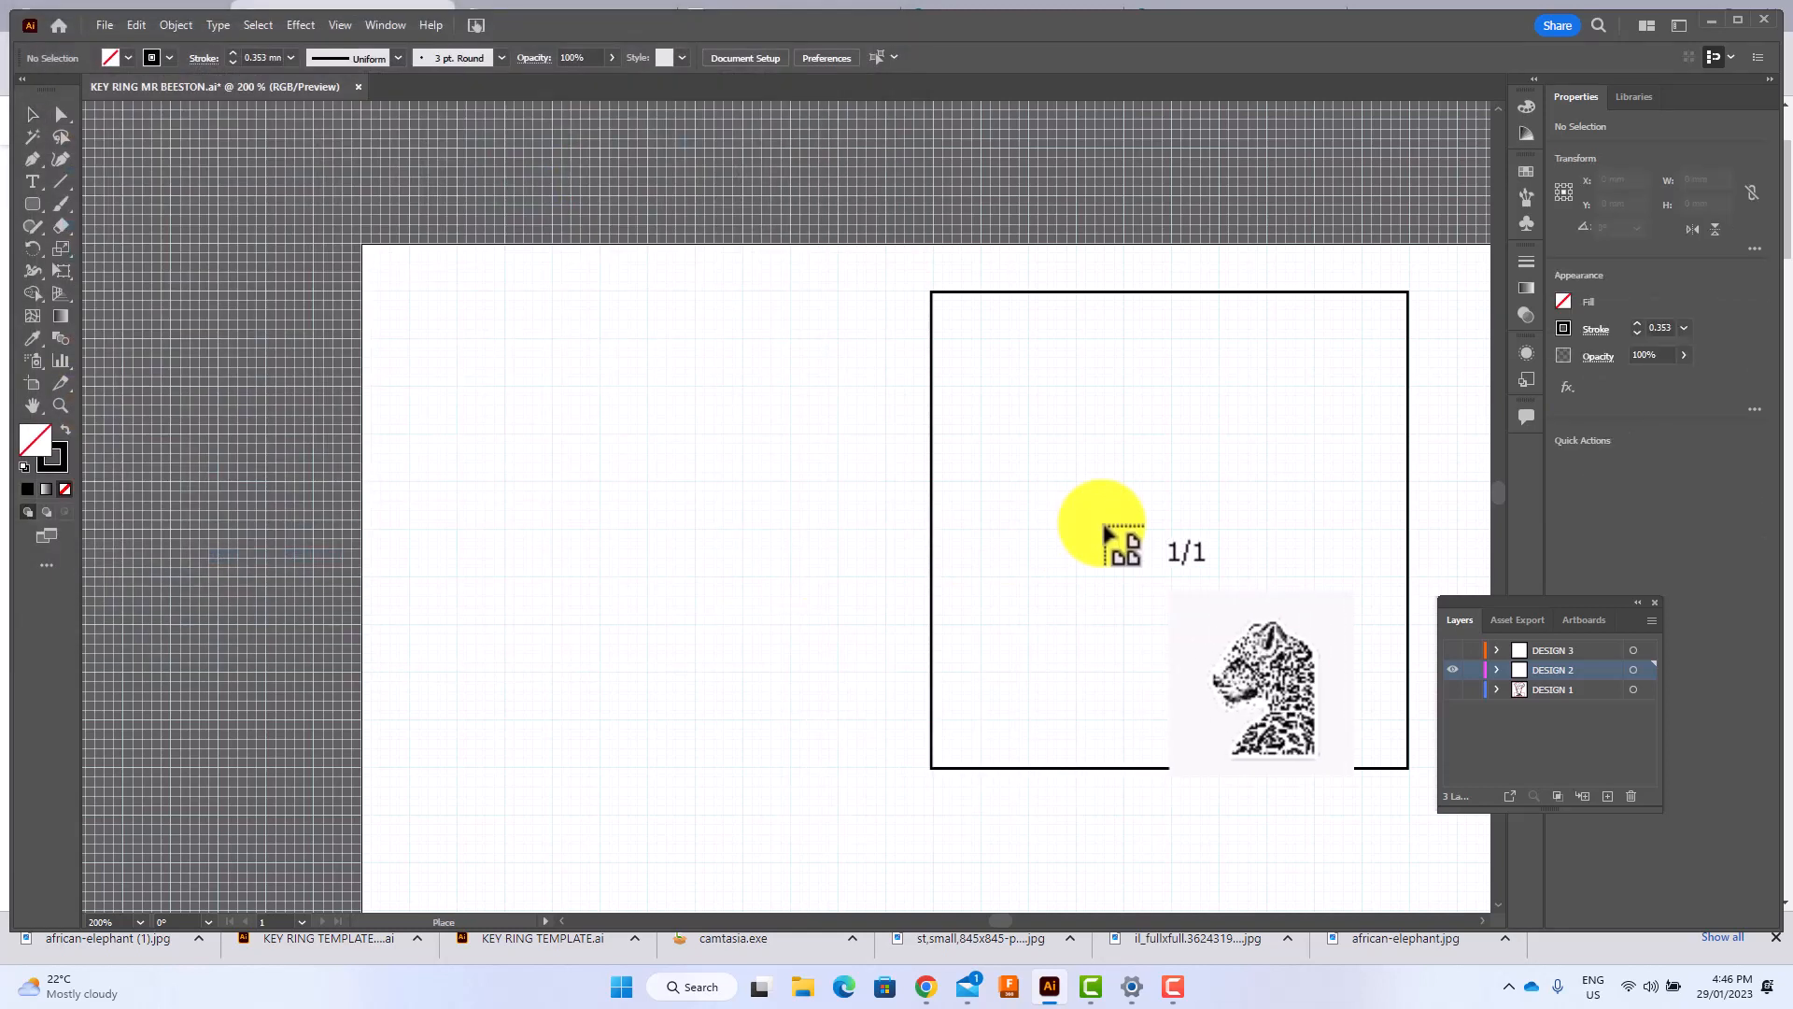
click(1105, 527)
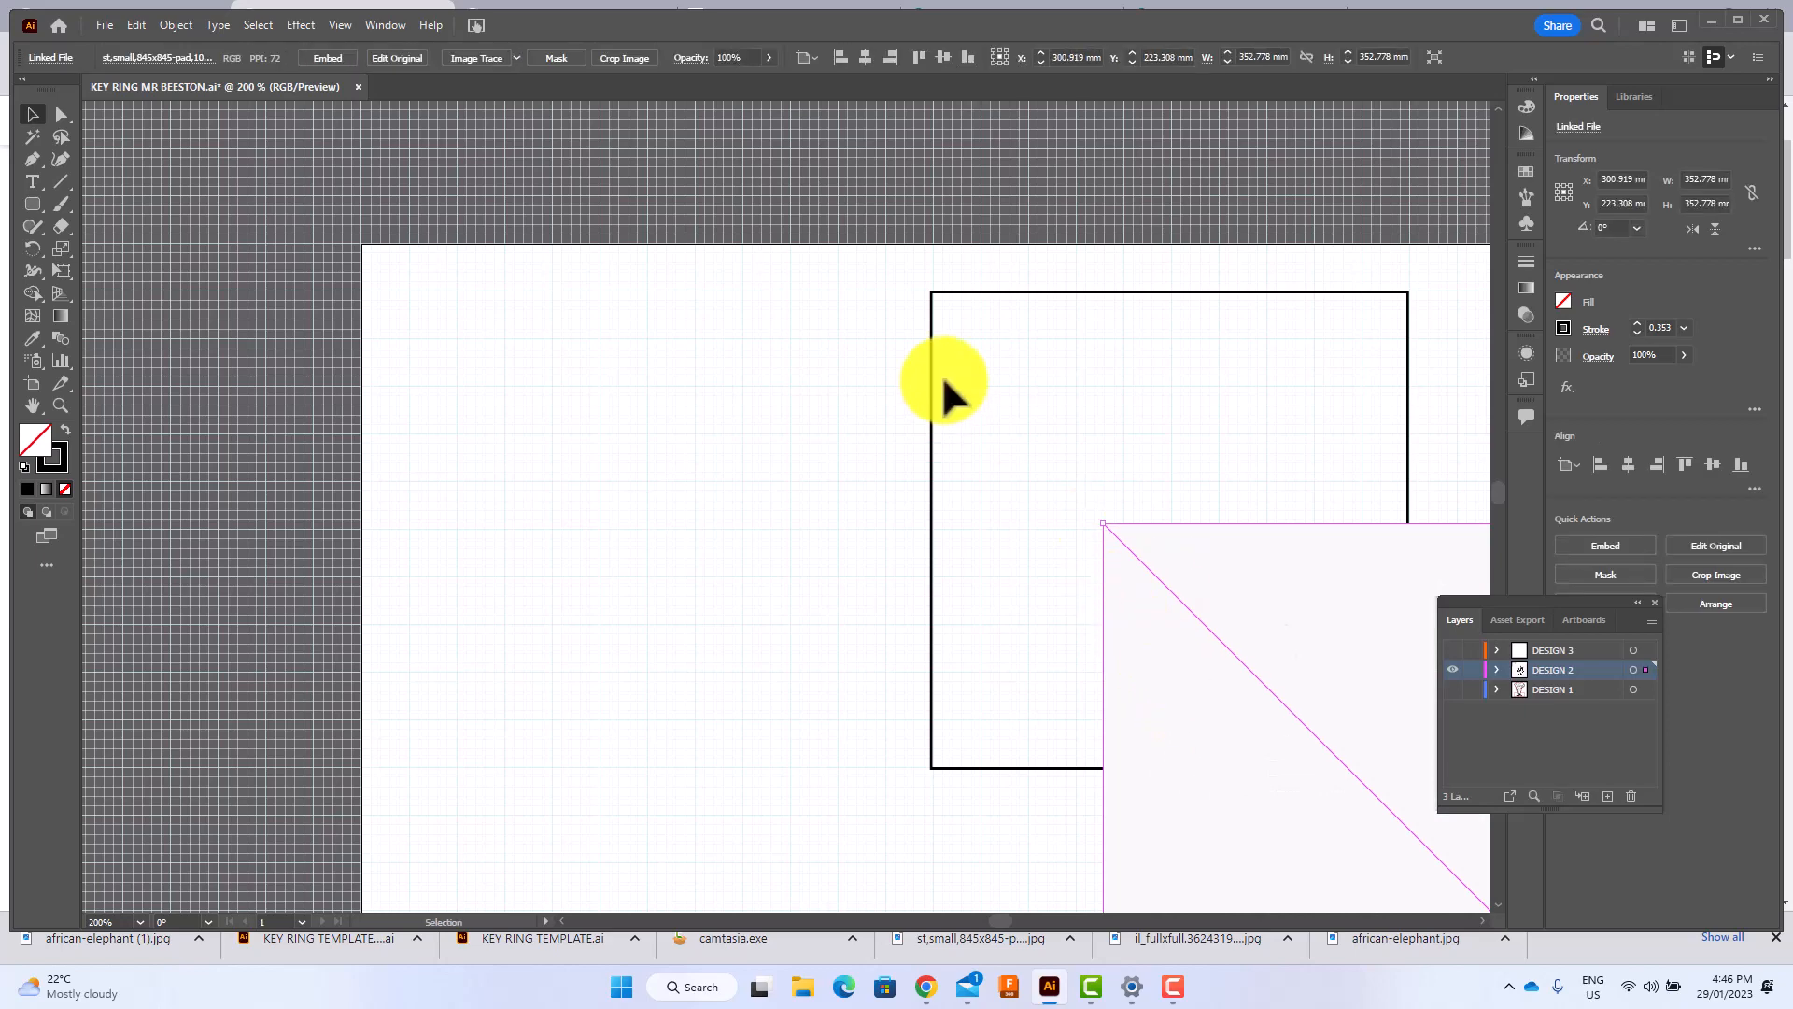
Scale the leopard image down to about 53 mm square so that it sits inside the black square outline.
key(ctrl+minus)
key(ctrl+minus)
key(ctrl+minus)
key(ctrl+minus)
key(ctrl+minus)
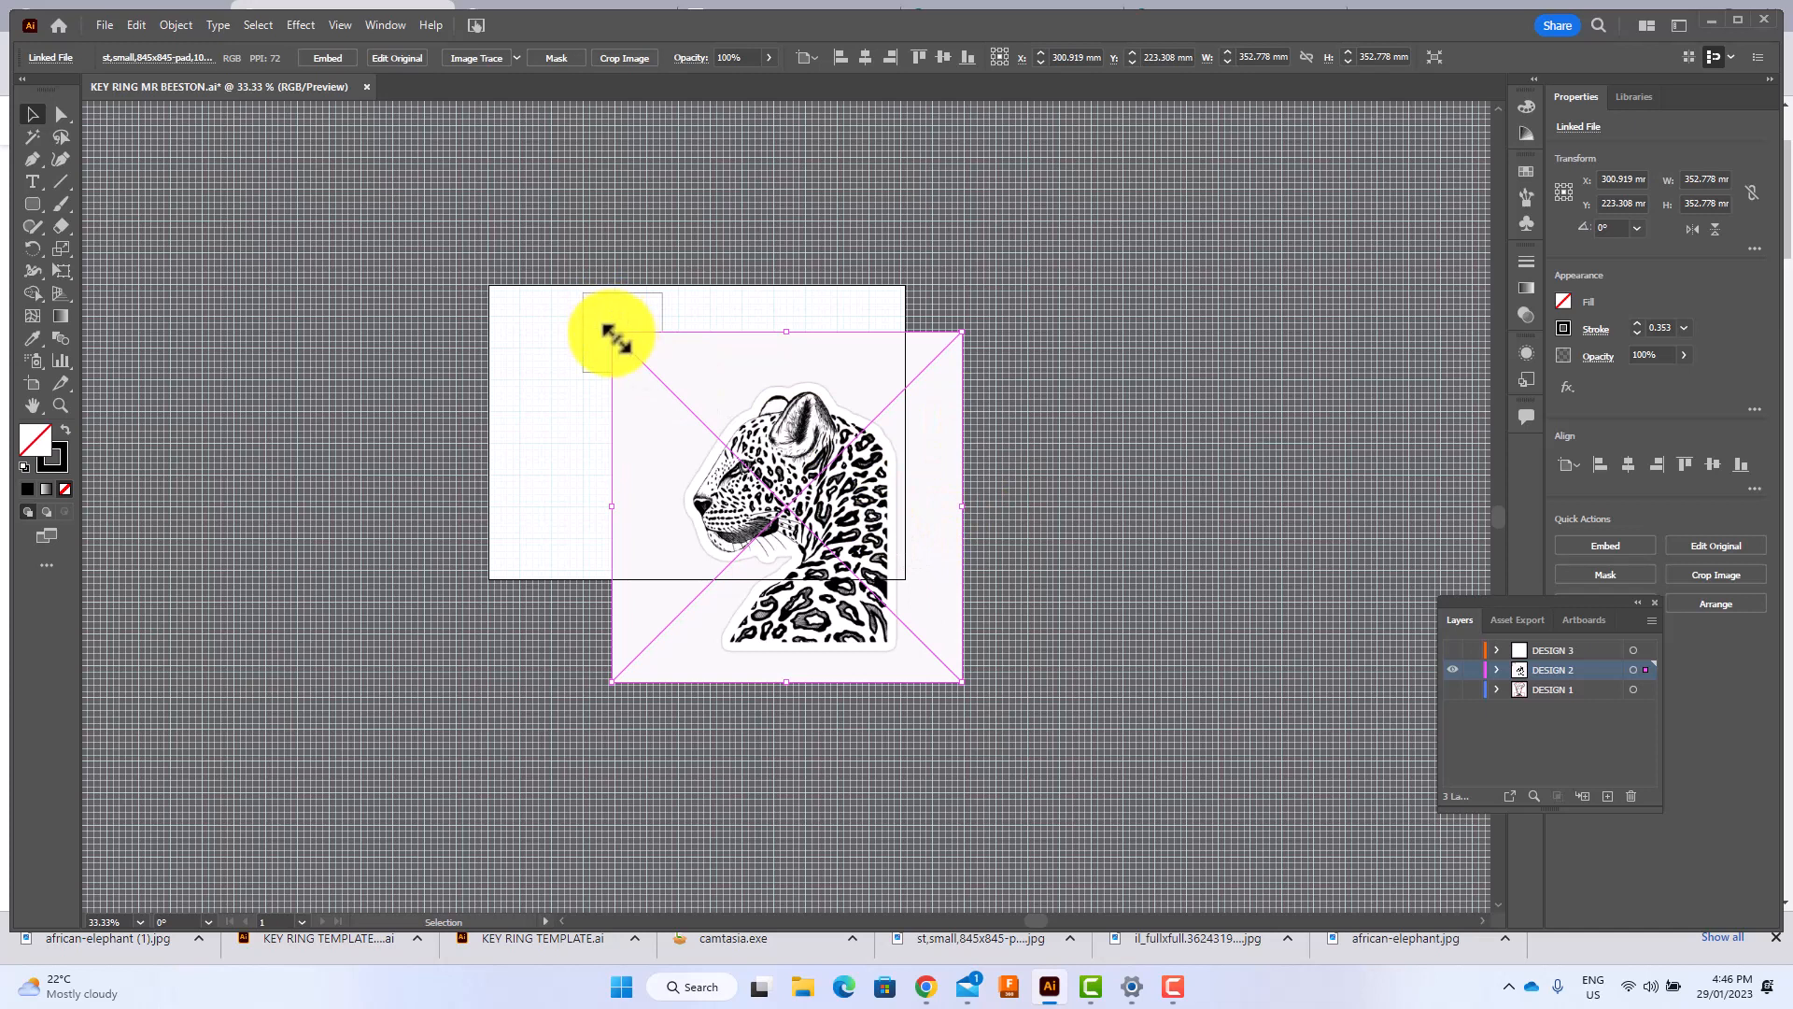
mouse_move(612, 332)
mouse_down()
mouse_move(860, 632)
mouse_move(741, 430)
mouse_move(608, 325)
mouse_move(631, 345)
mouse_up()
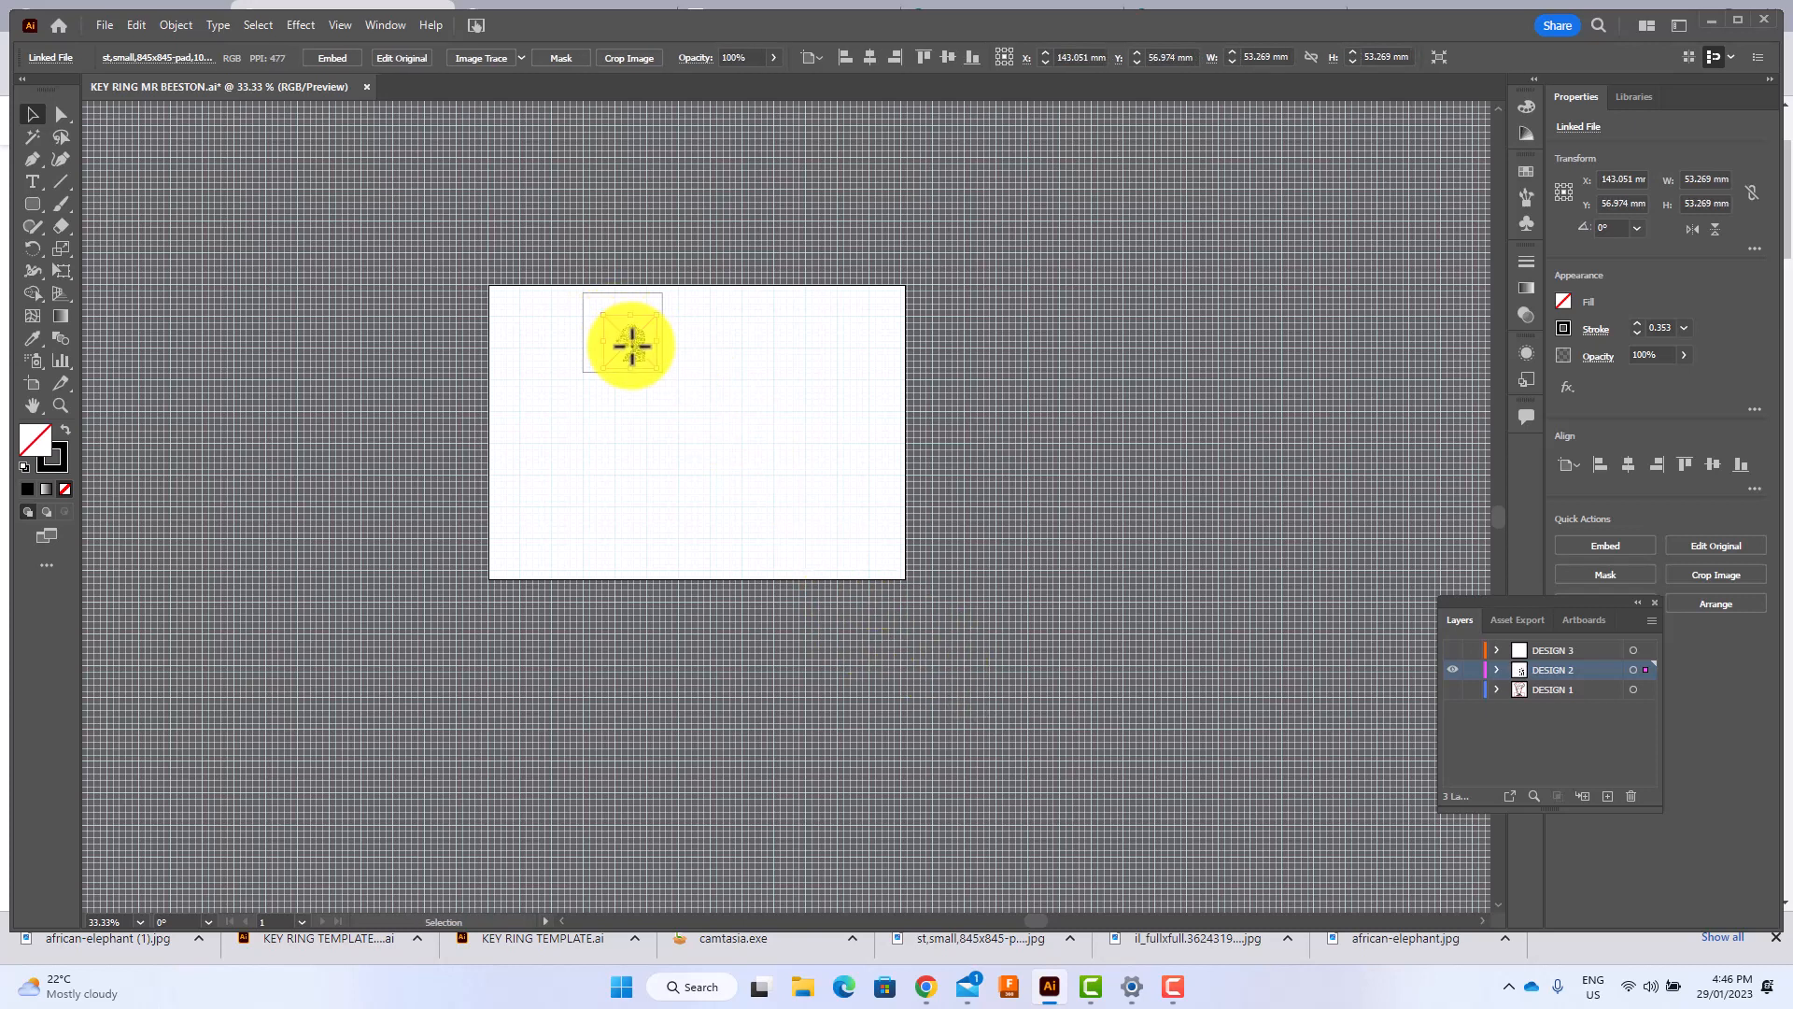
drag(632, 346, 630, 352)
Enlarge the leopard image to about 77 mm square and shift it so the leopard sits well inside the square outline.
key(ctrl+=)
key(ctrl+=)
key(ctrl+=)
key(ctrl+=)
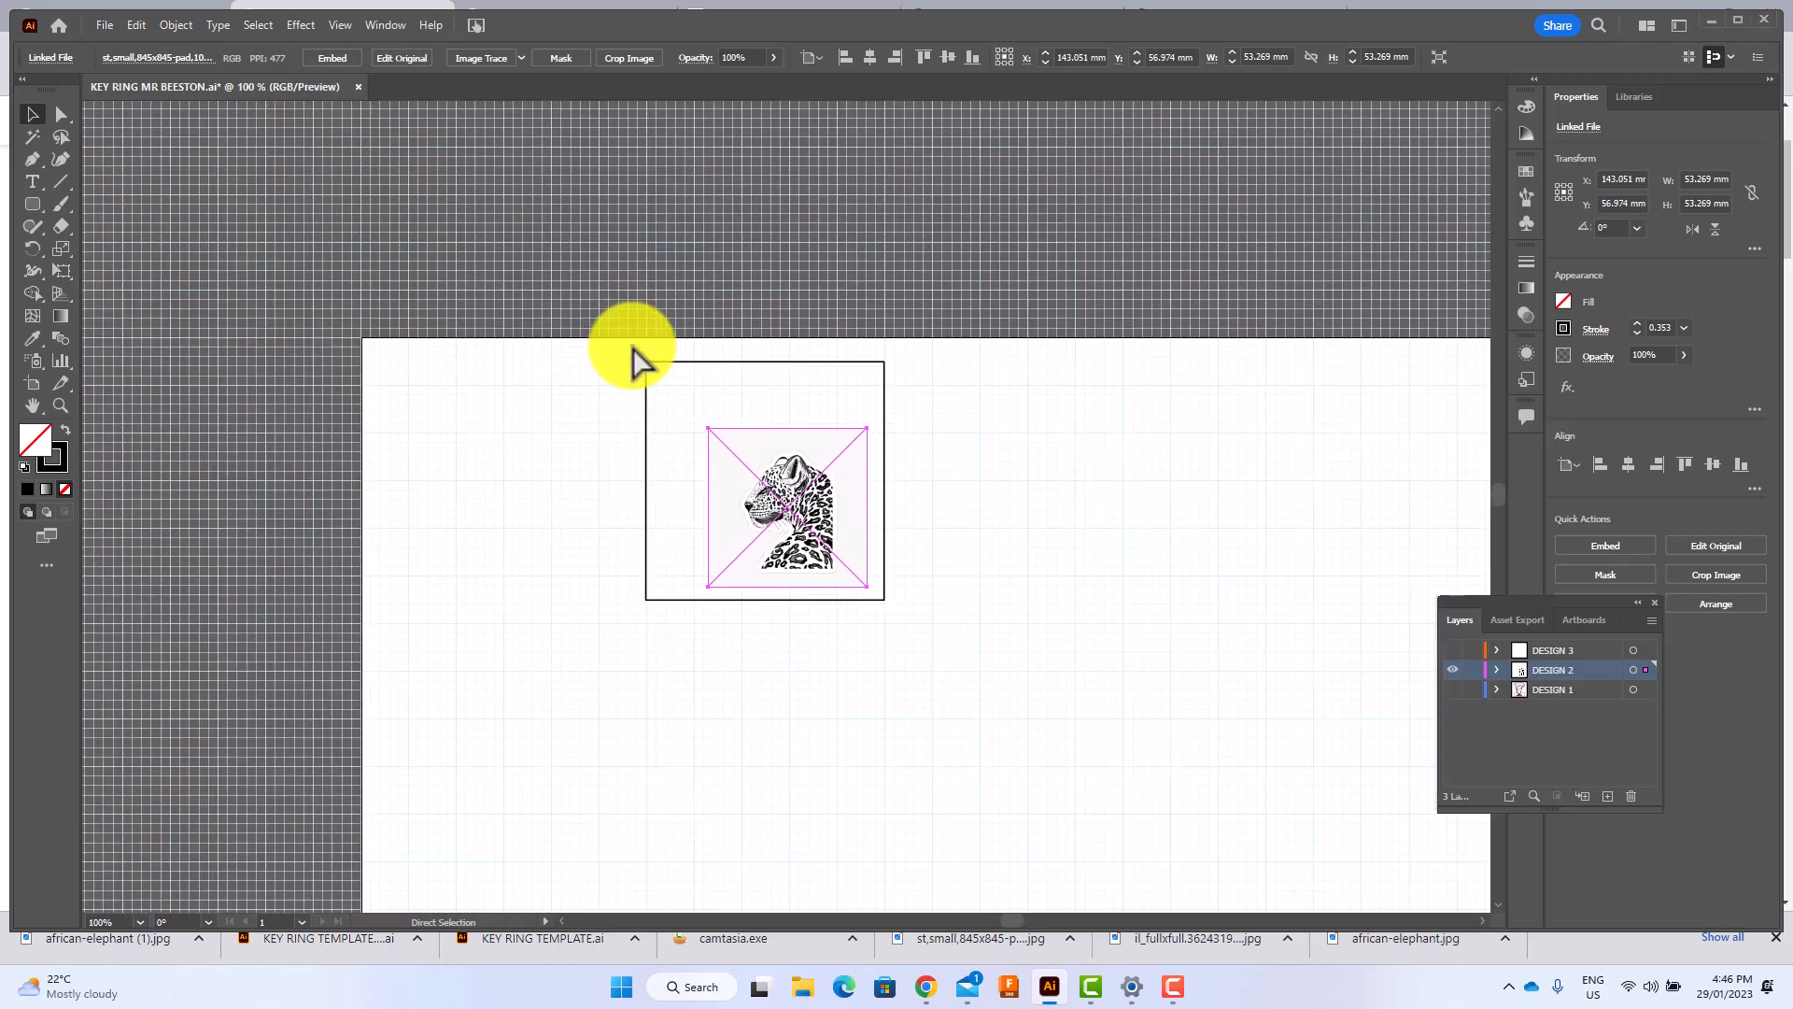
key(ctrl+=)
key(ctrl+=)
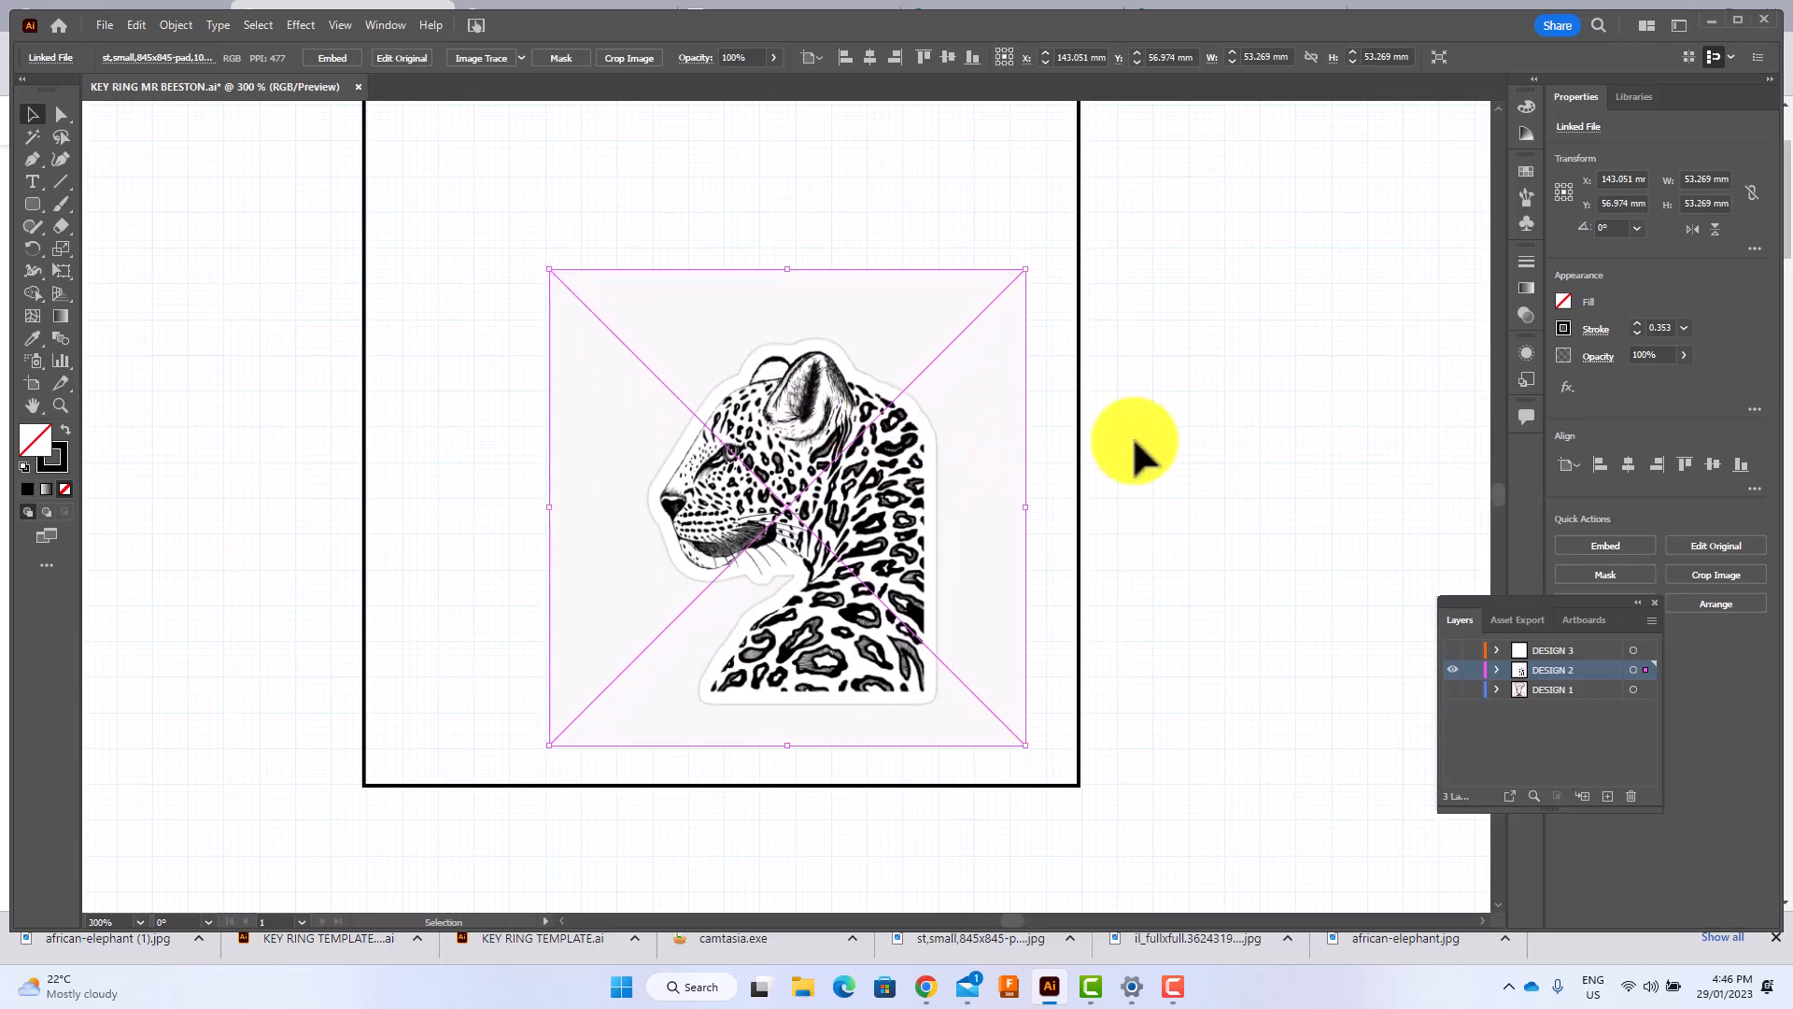
scroll(1162, 413, up, 2)
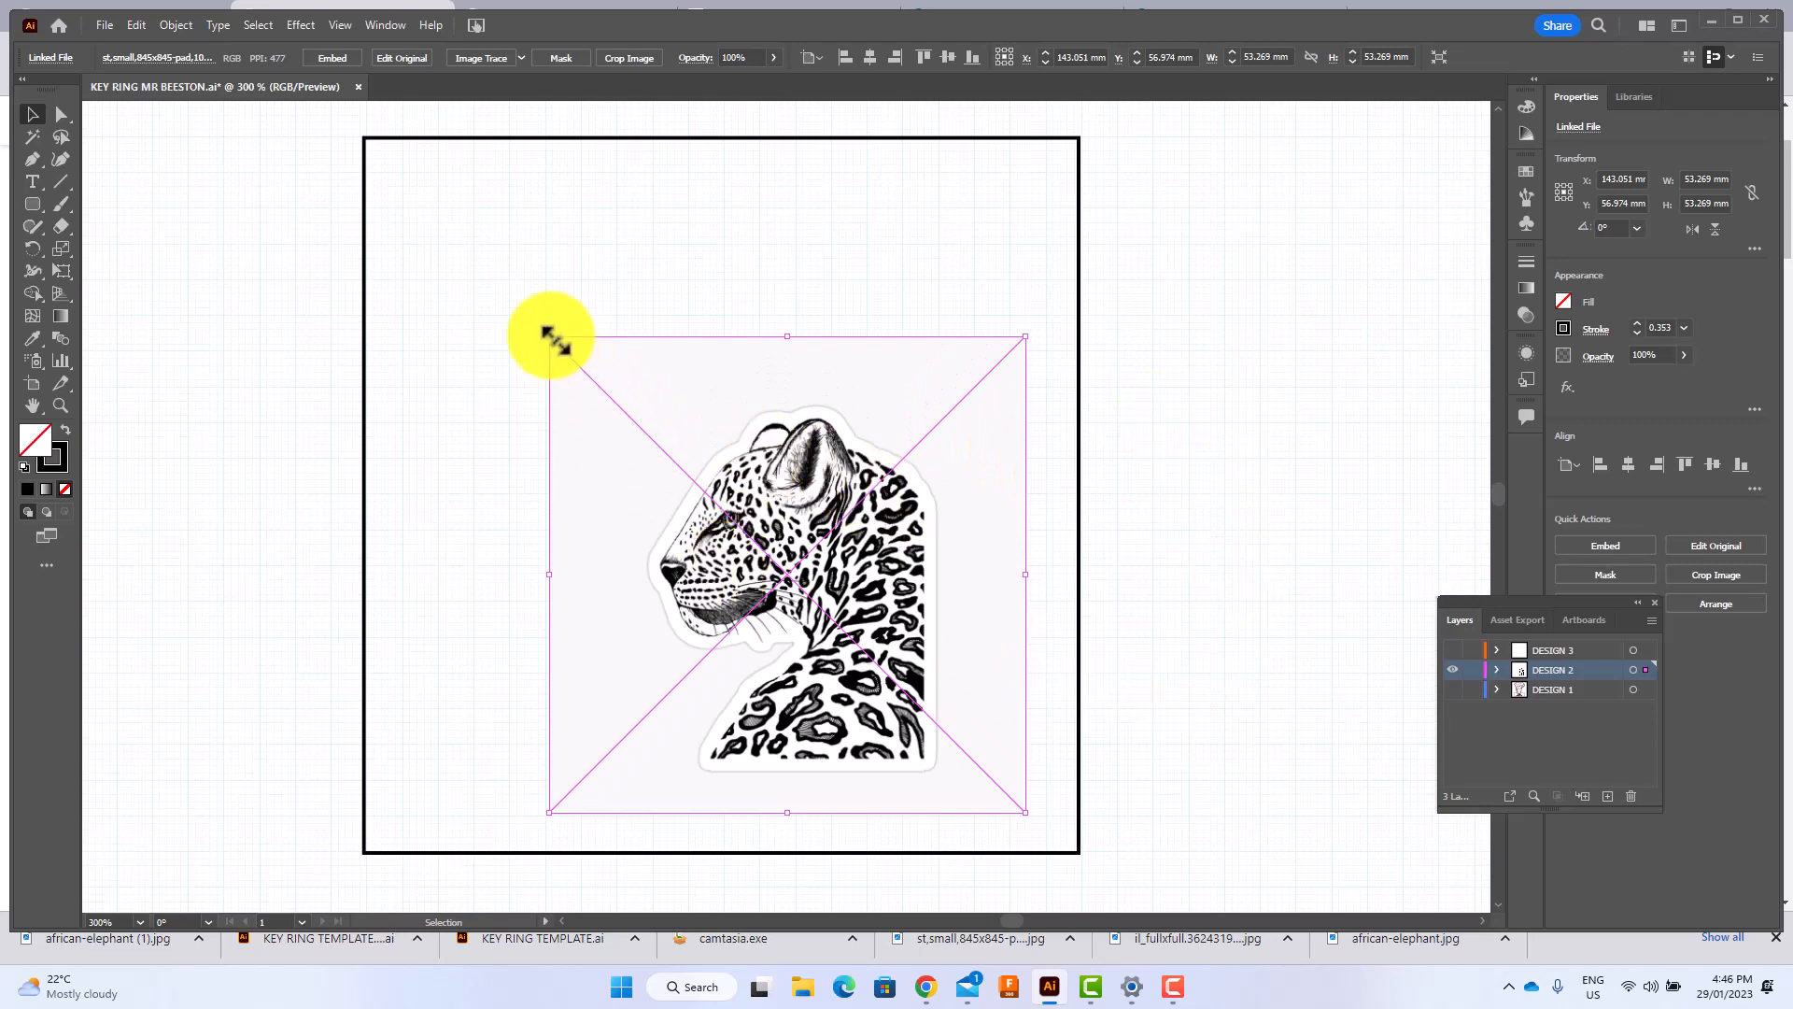
drag(551, 334, 264, 128)
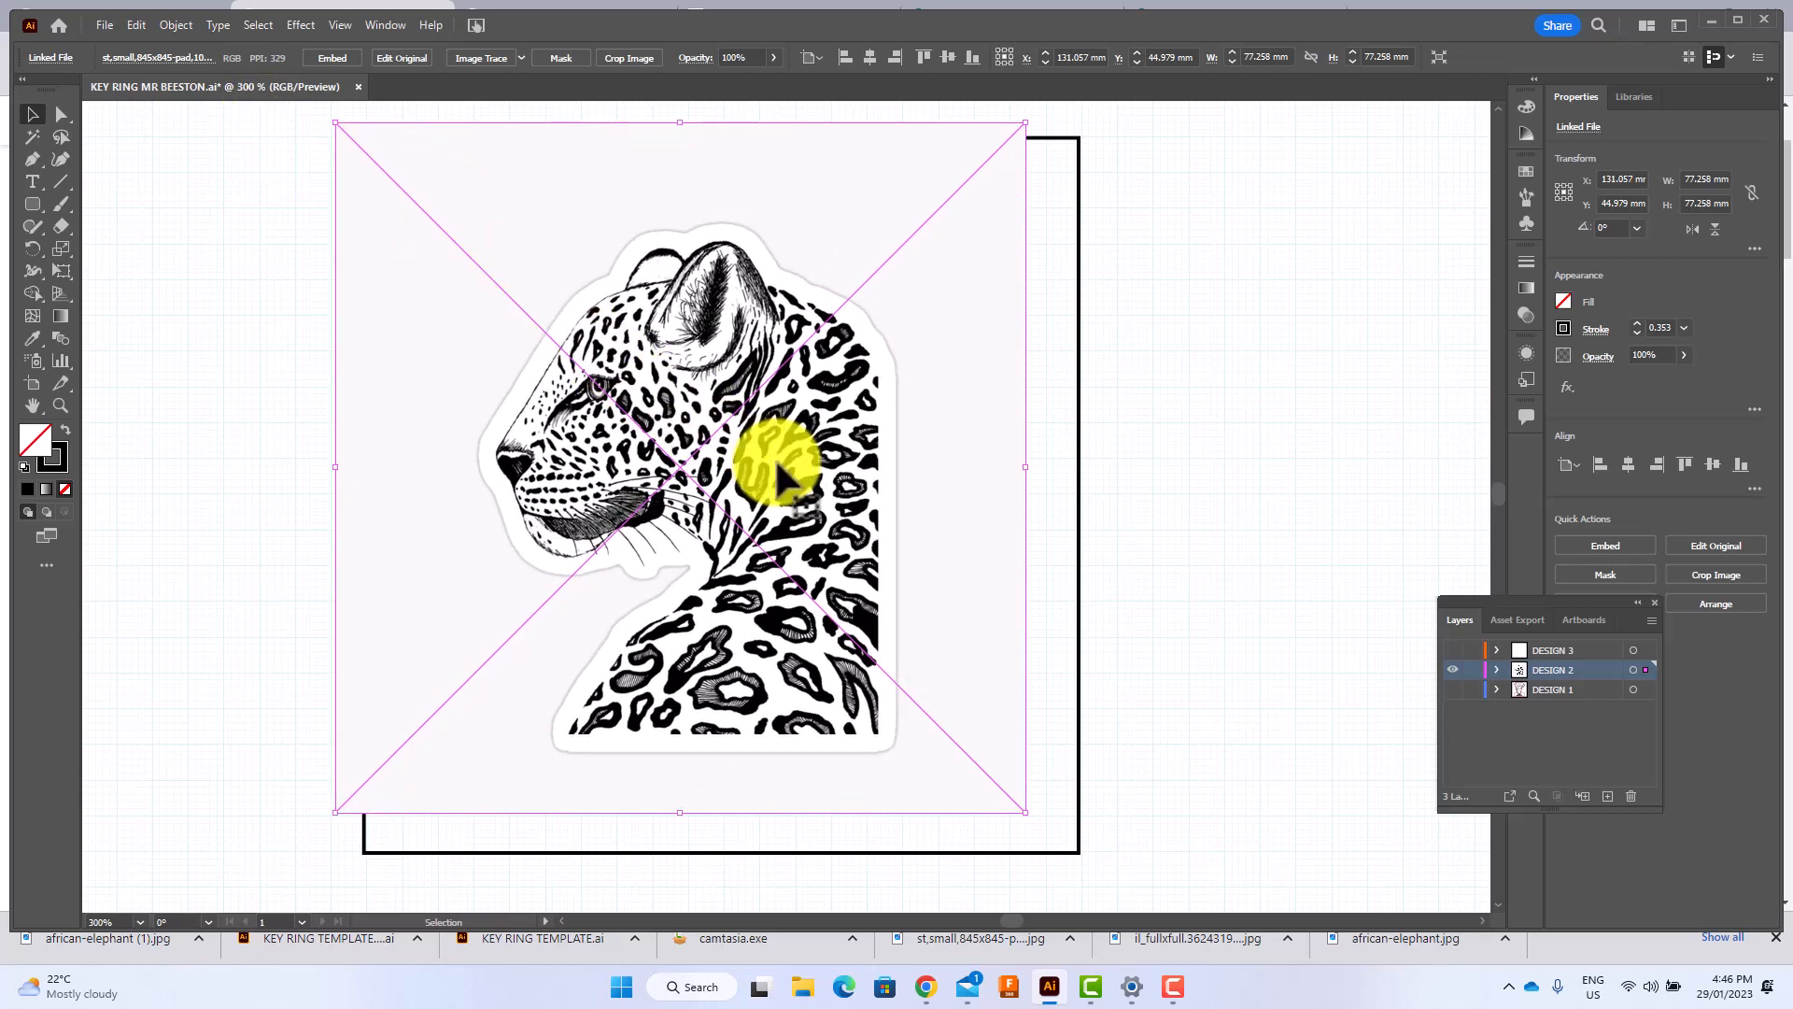
drag(781, 452, 821, 460)
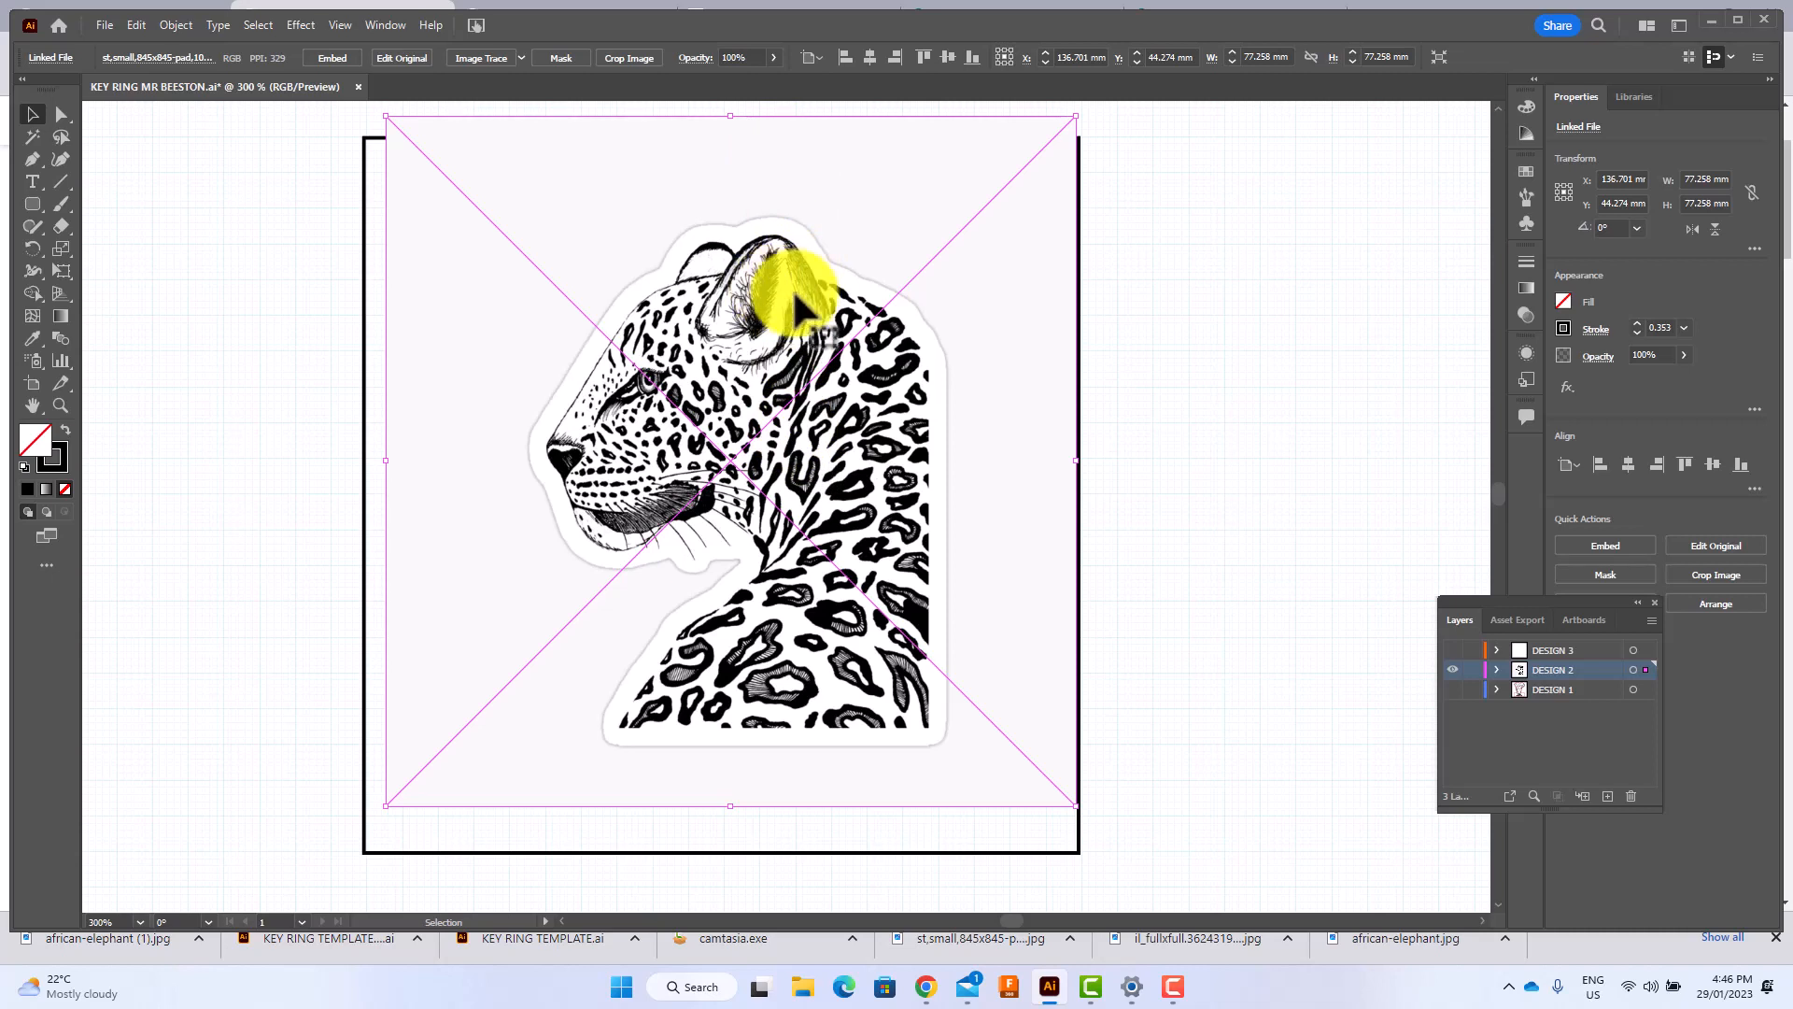
Convert the leopard image into ungrouped vector shapes using Image Trace with the default preset, and deselect them.
click(474, 59)
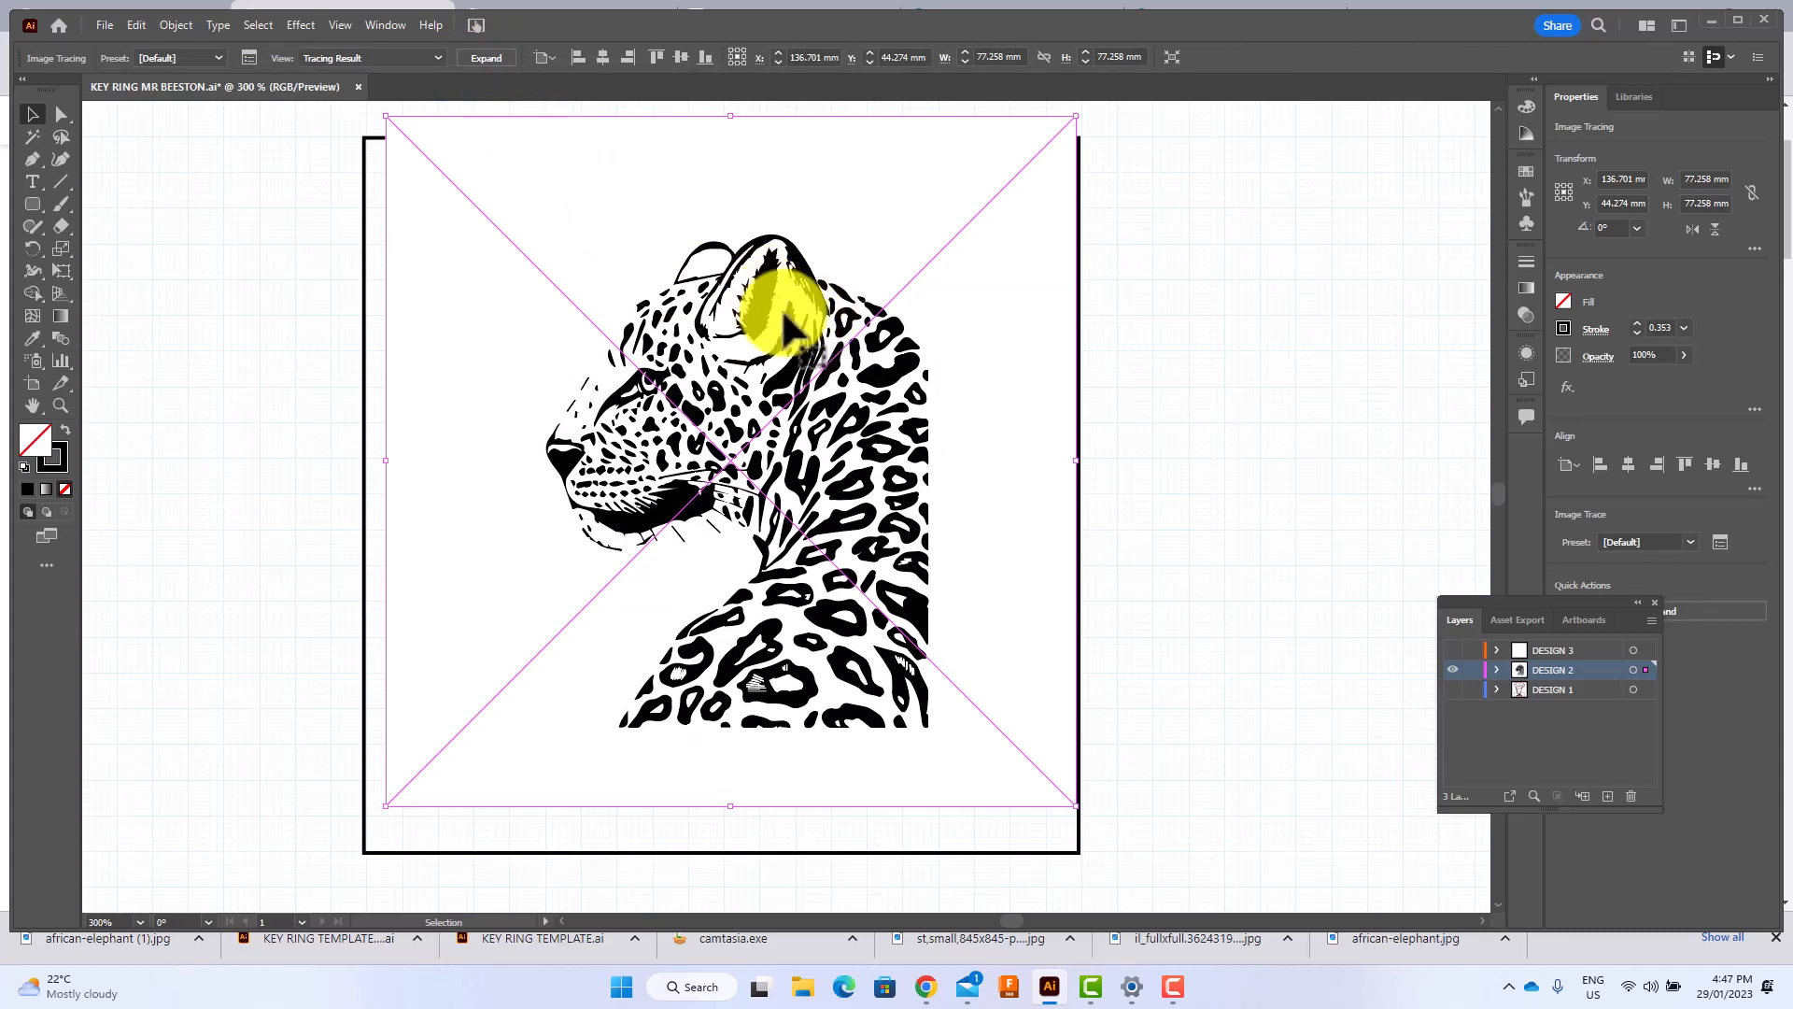
click(490, 58)
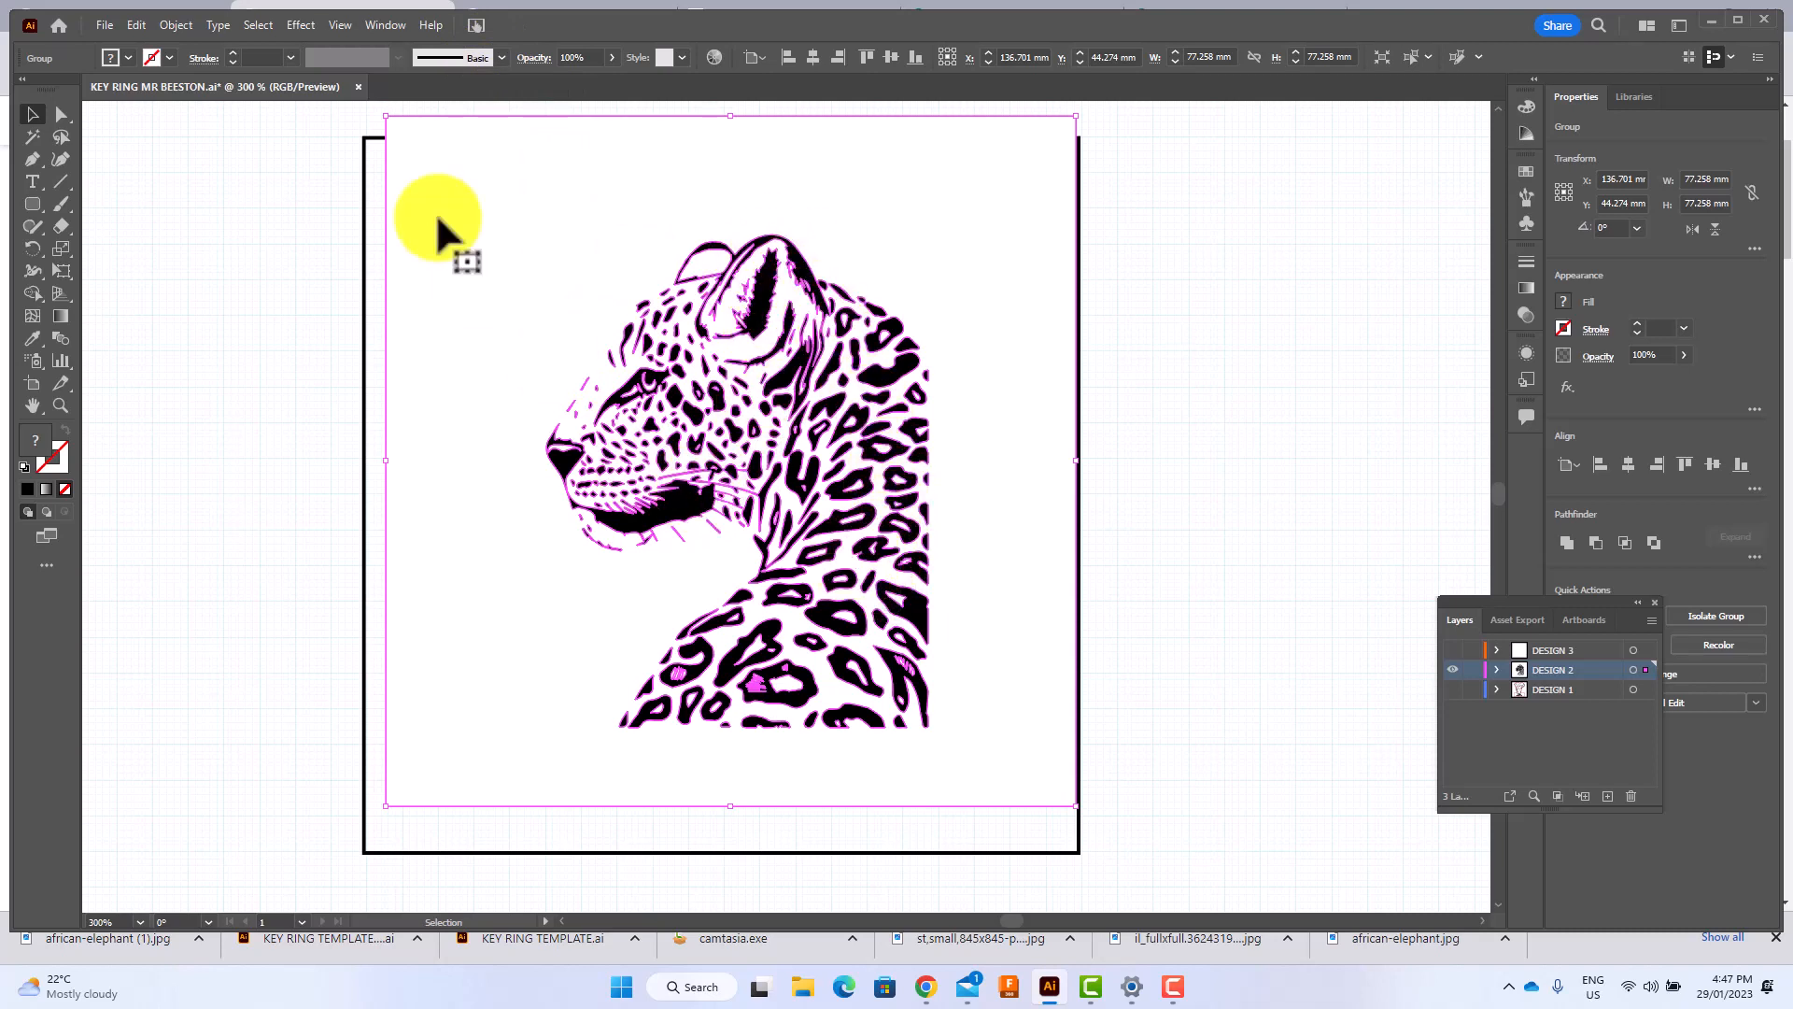
right_click(480, 223)
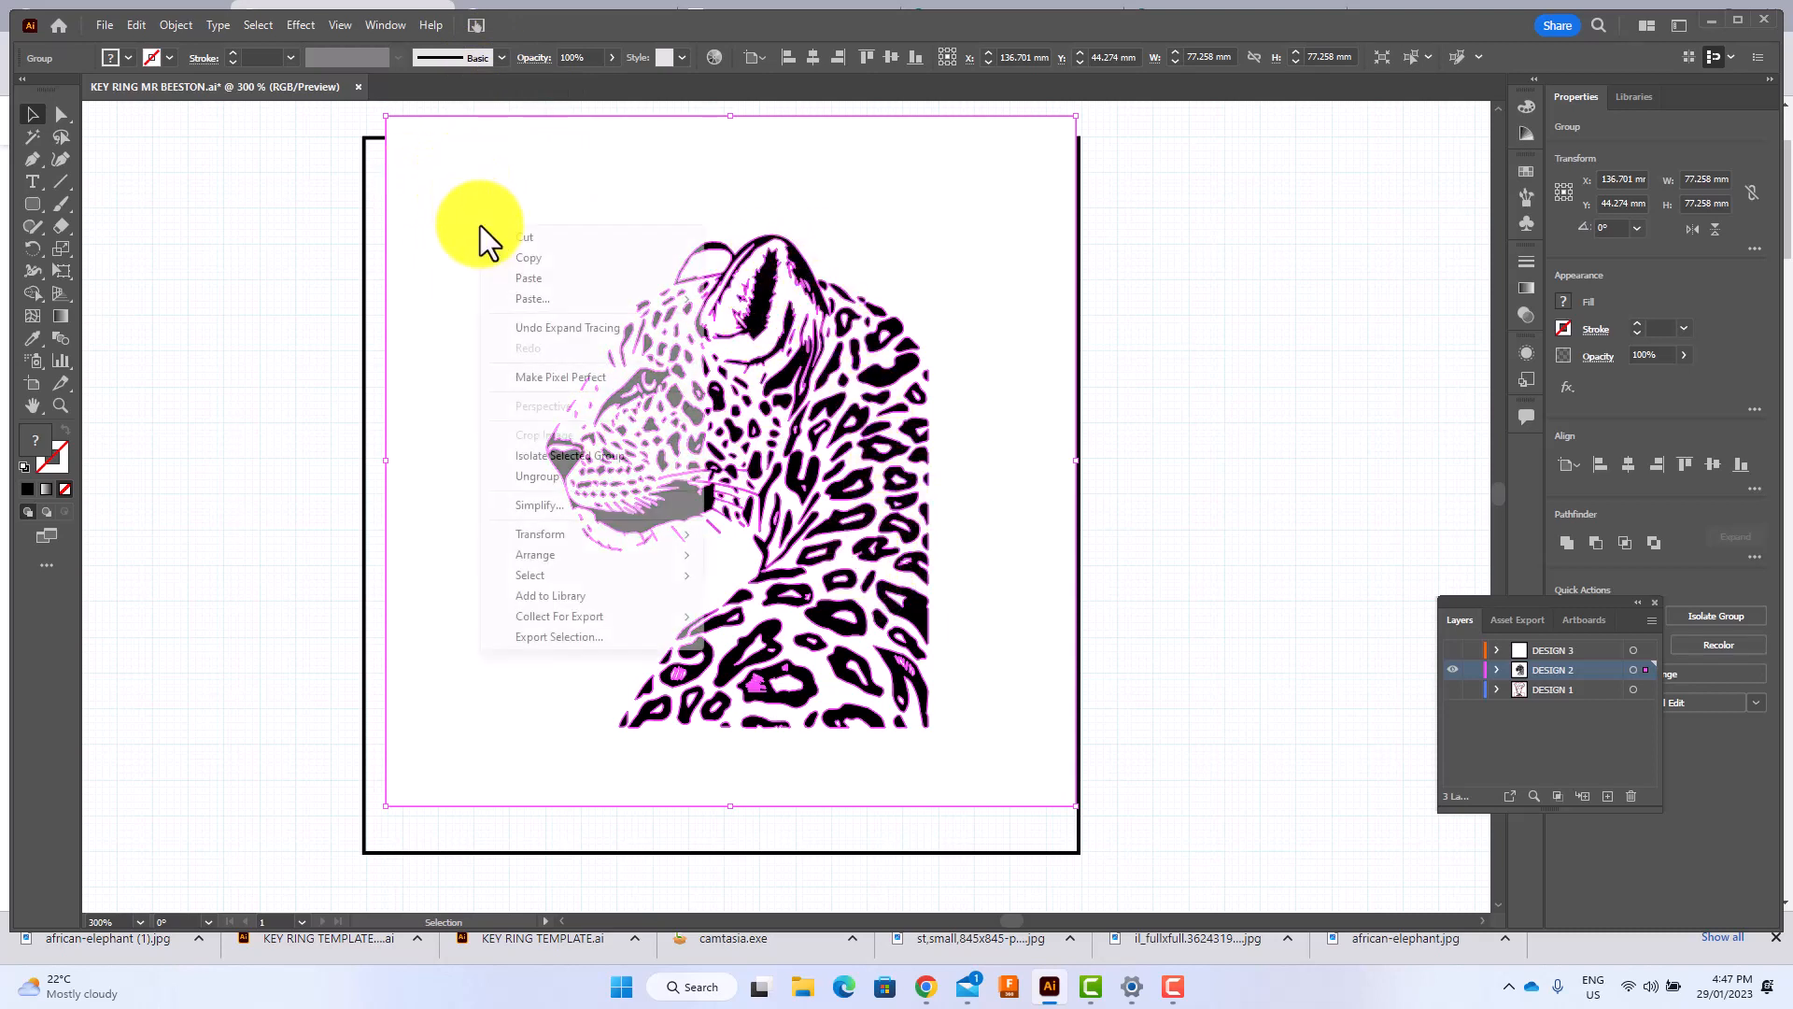
click(548, 476)
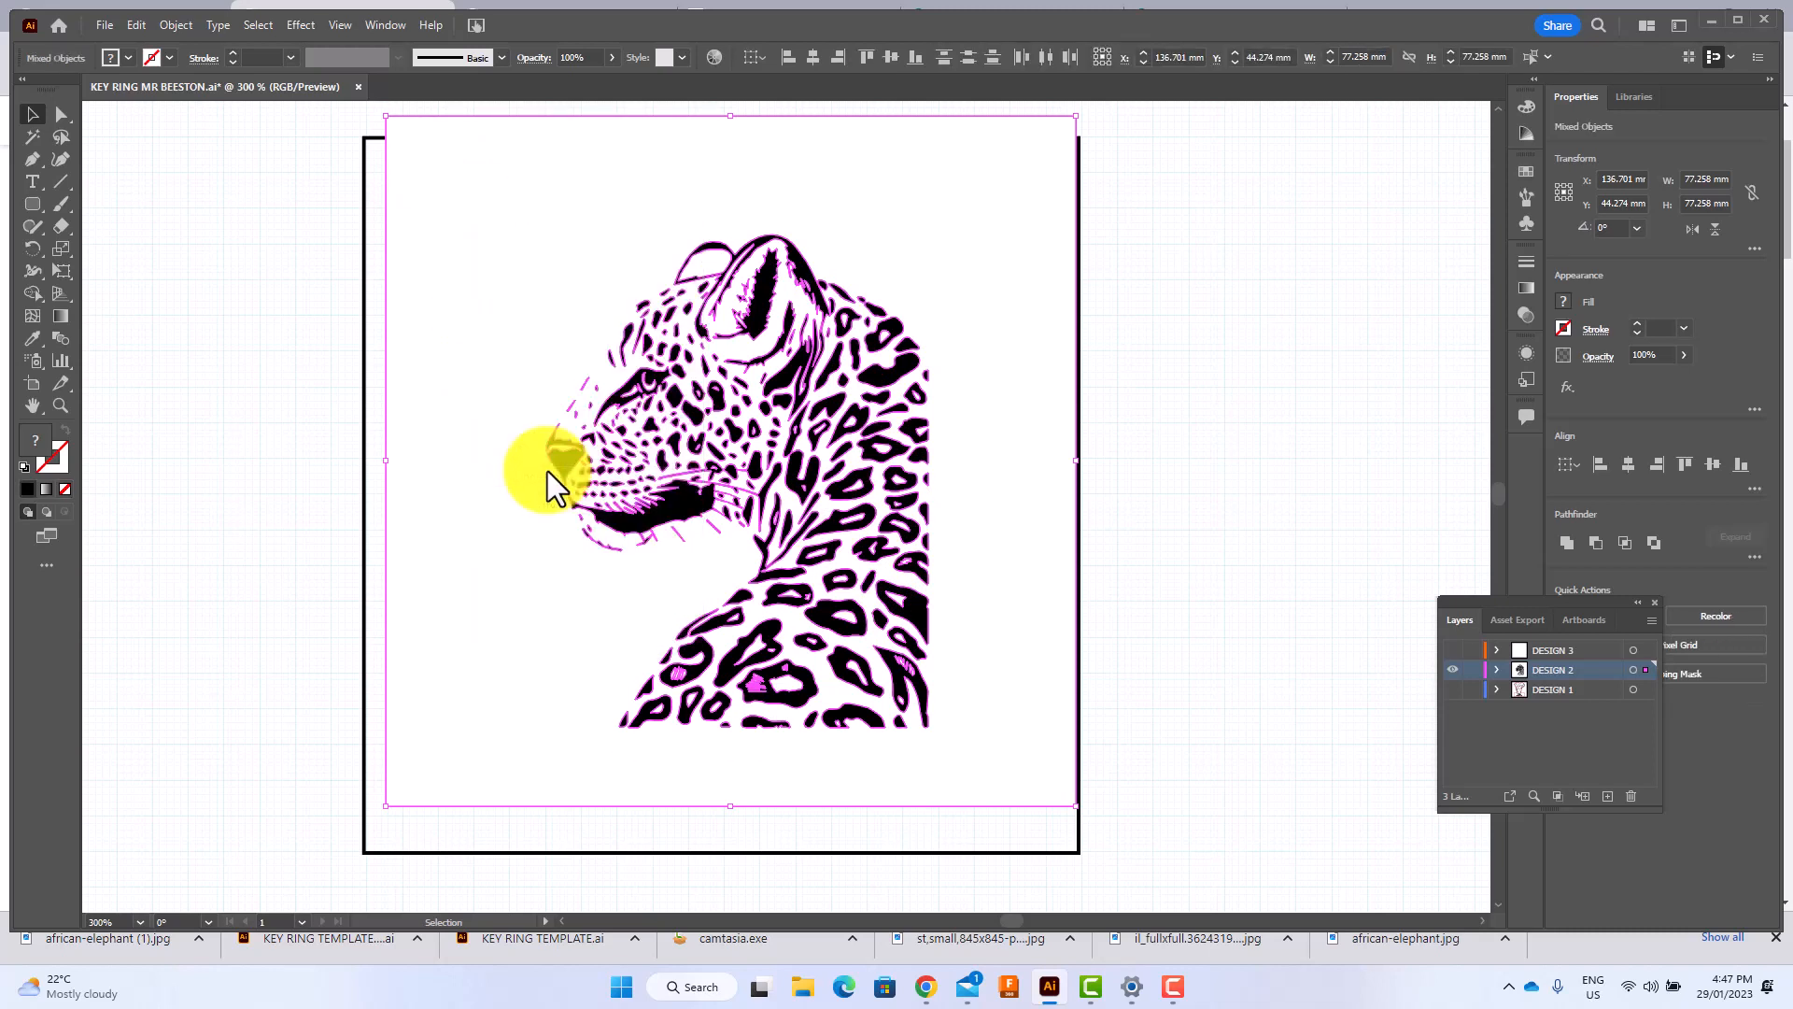
click(209, 226)
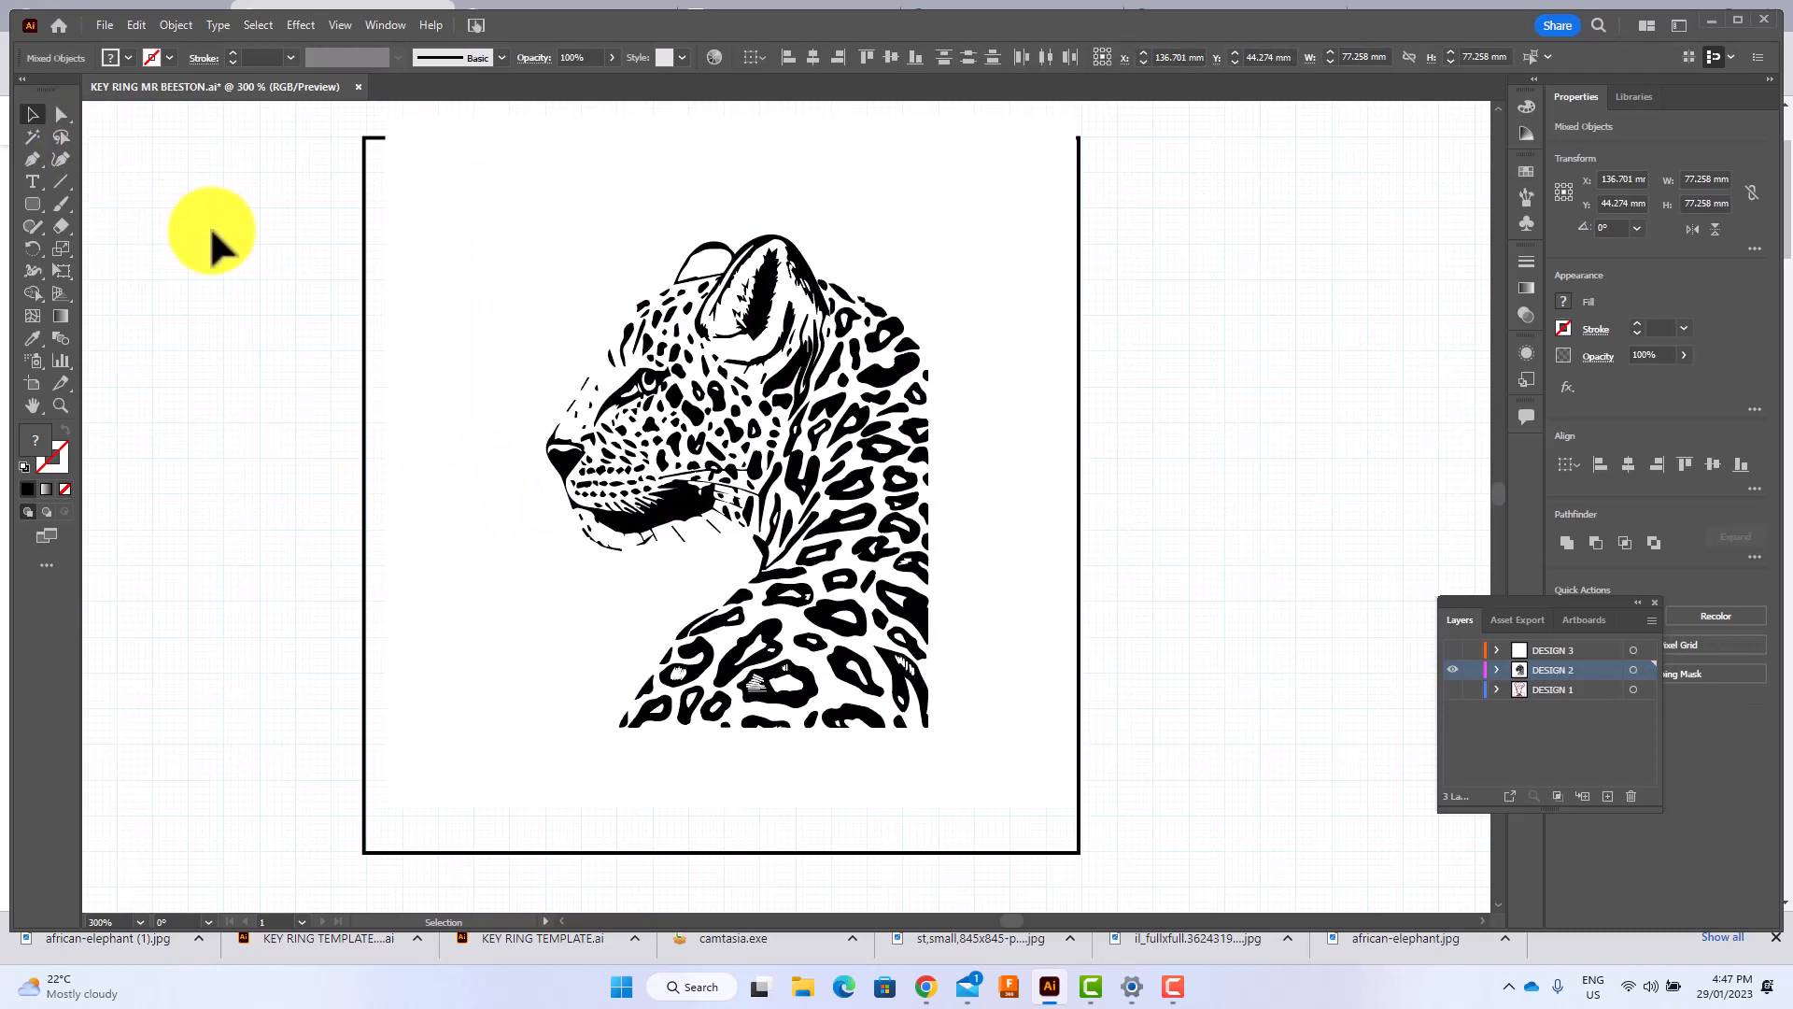
Delete the white background shape behind the traced leopard and leave nothing selected.
click(444, 392)
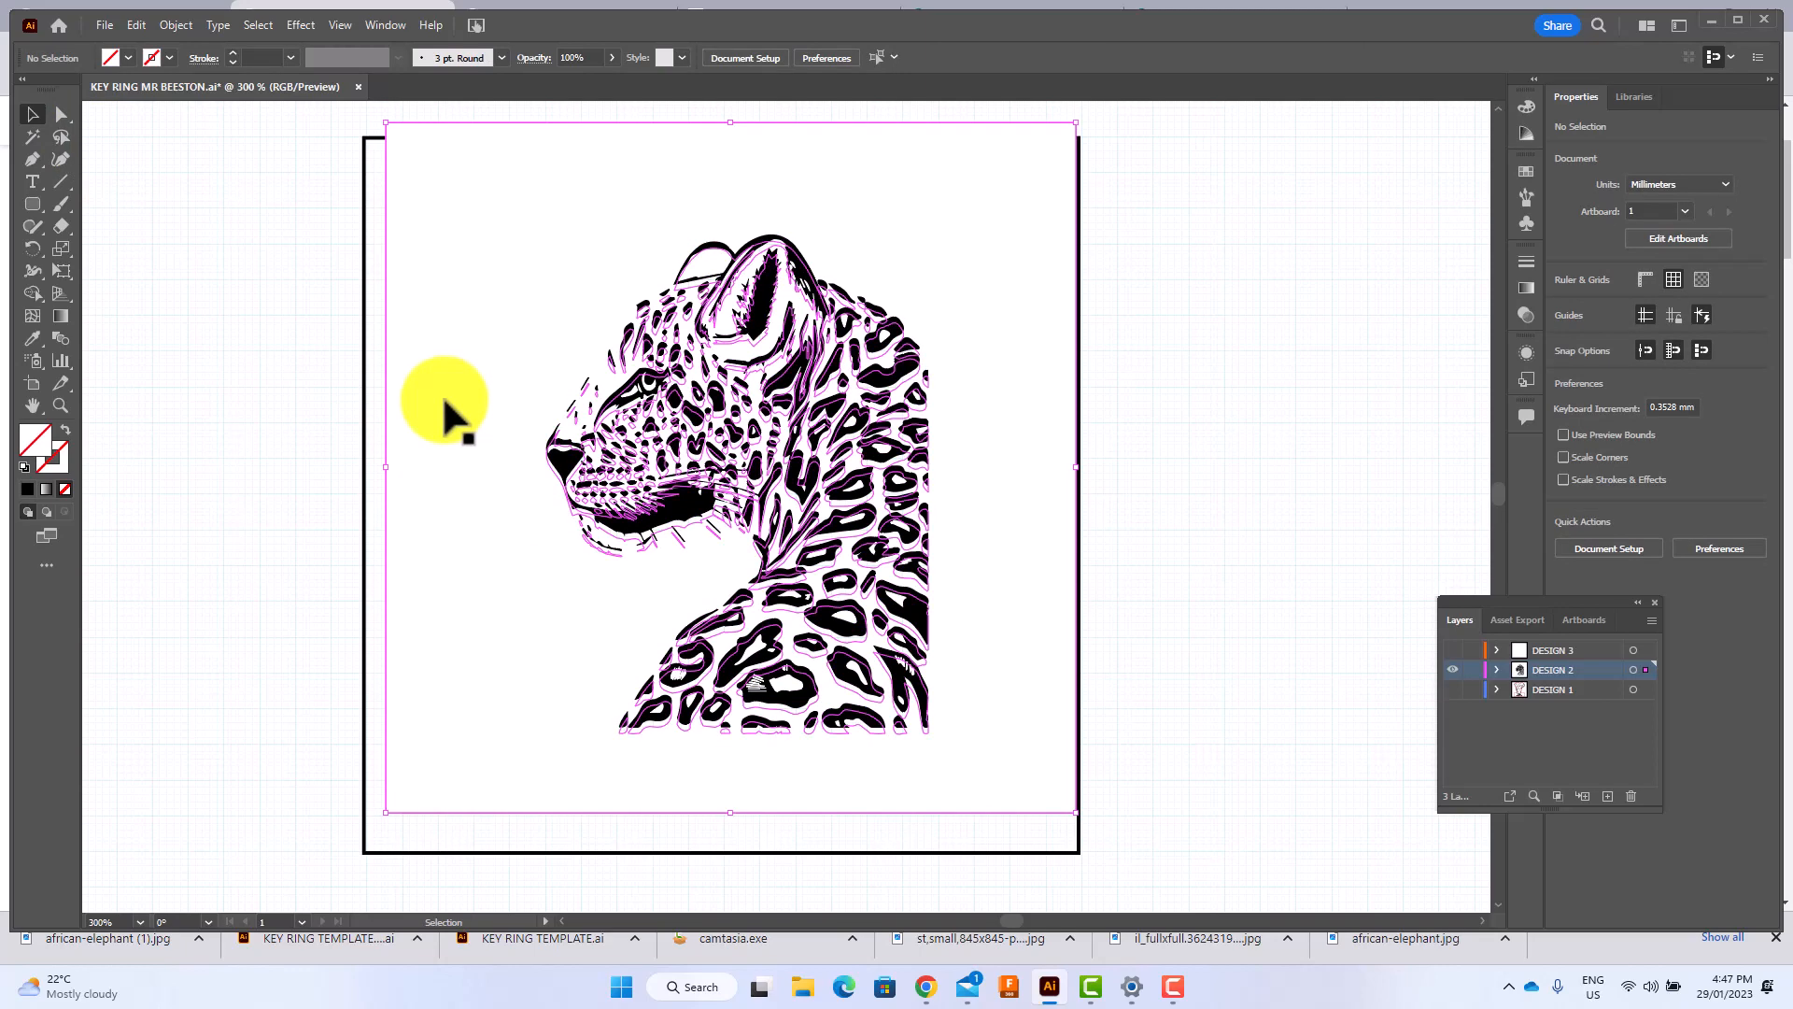
key(Delete)
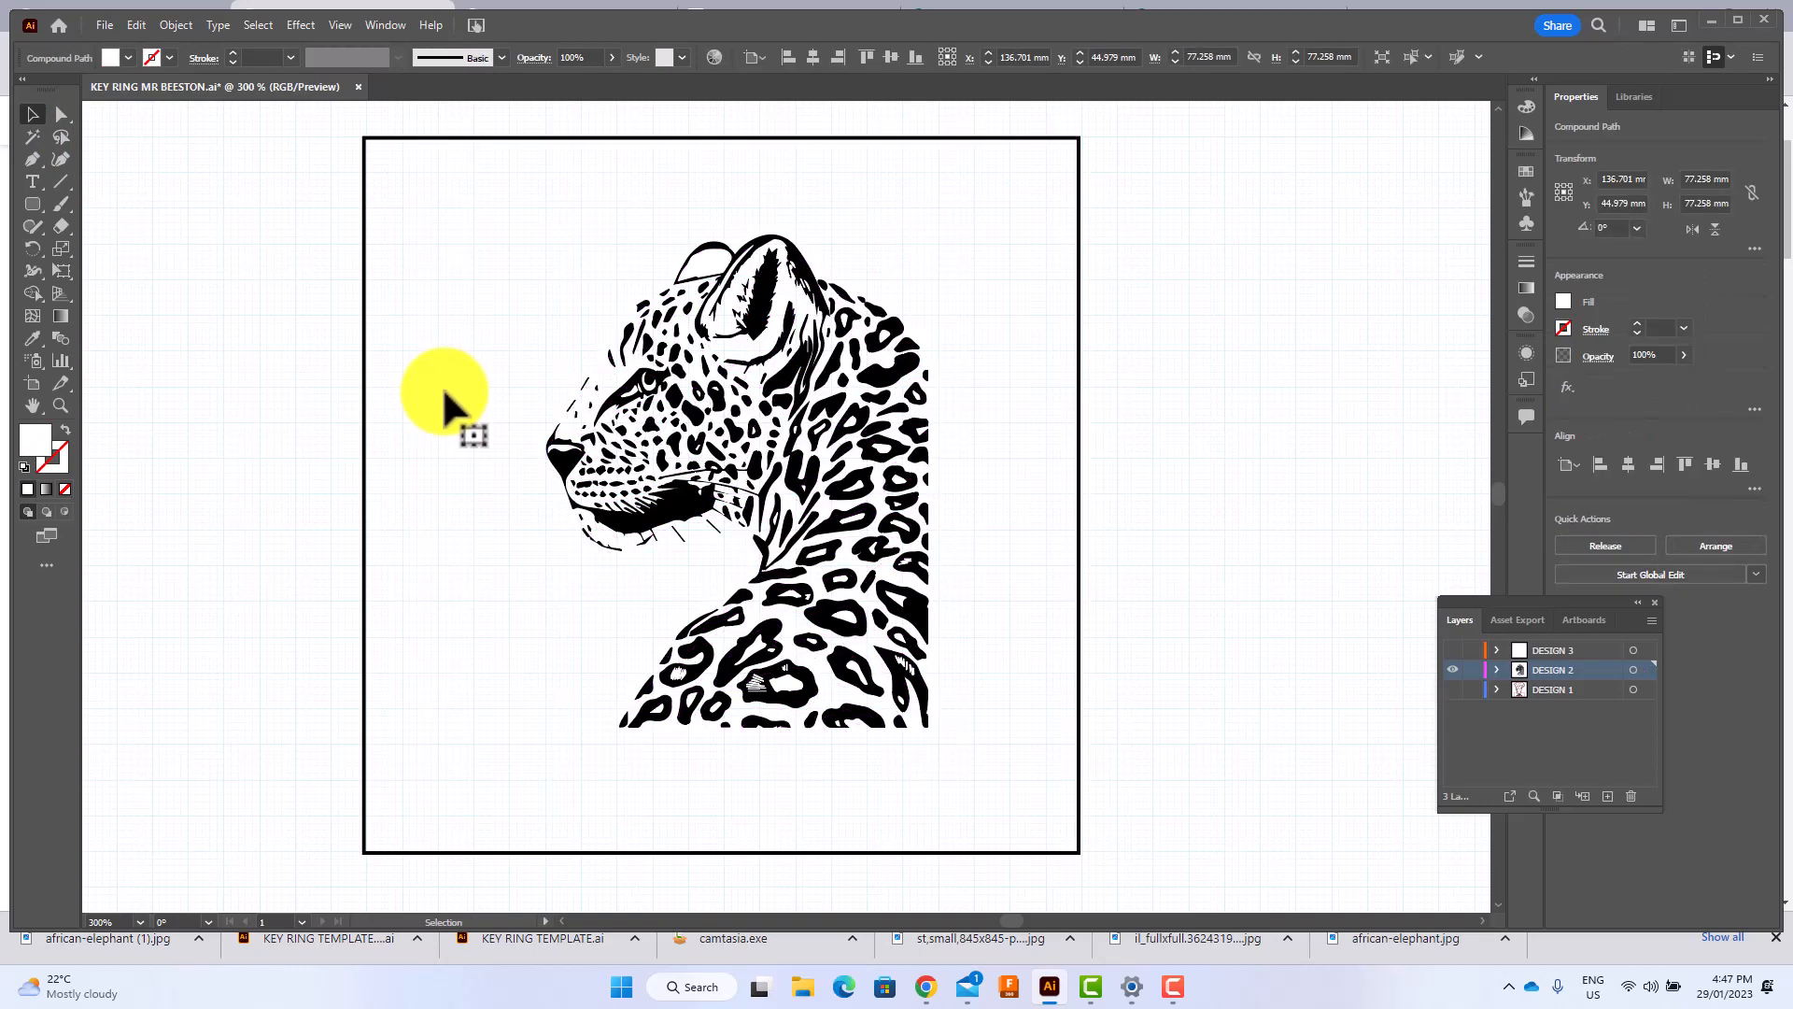
click(591, 447)
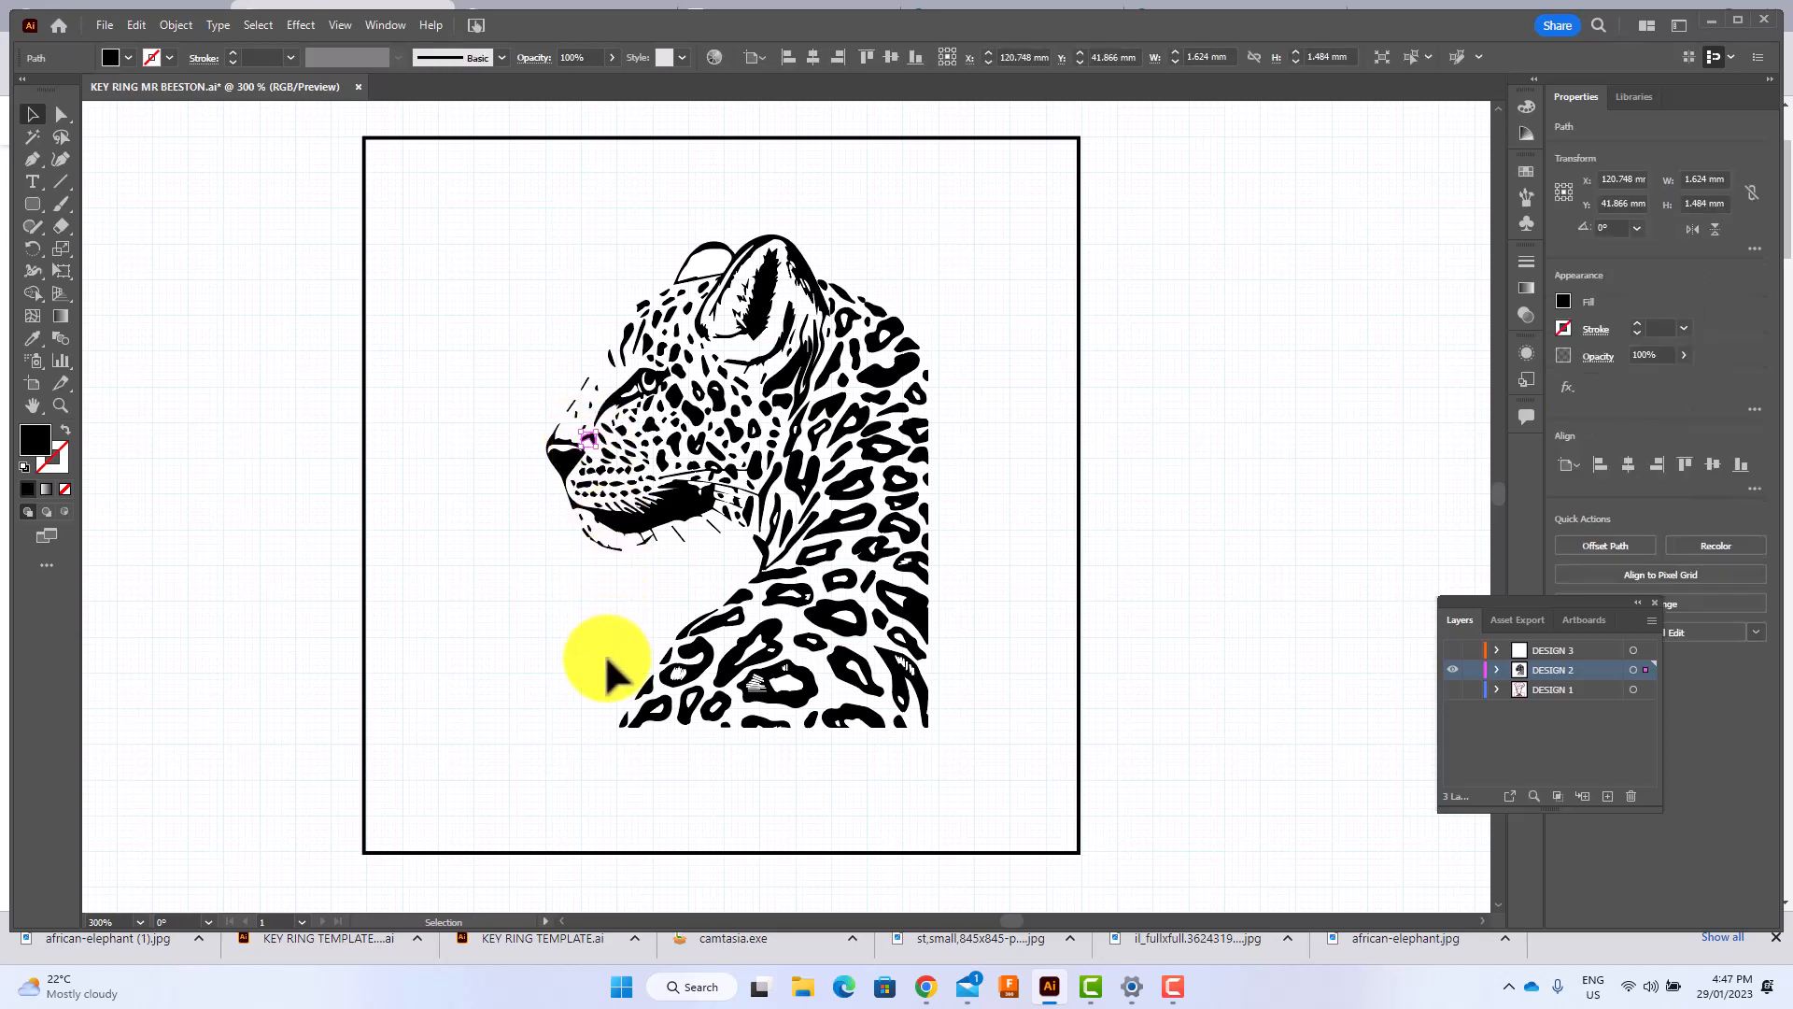
click(902, 359)
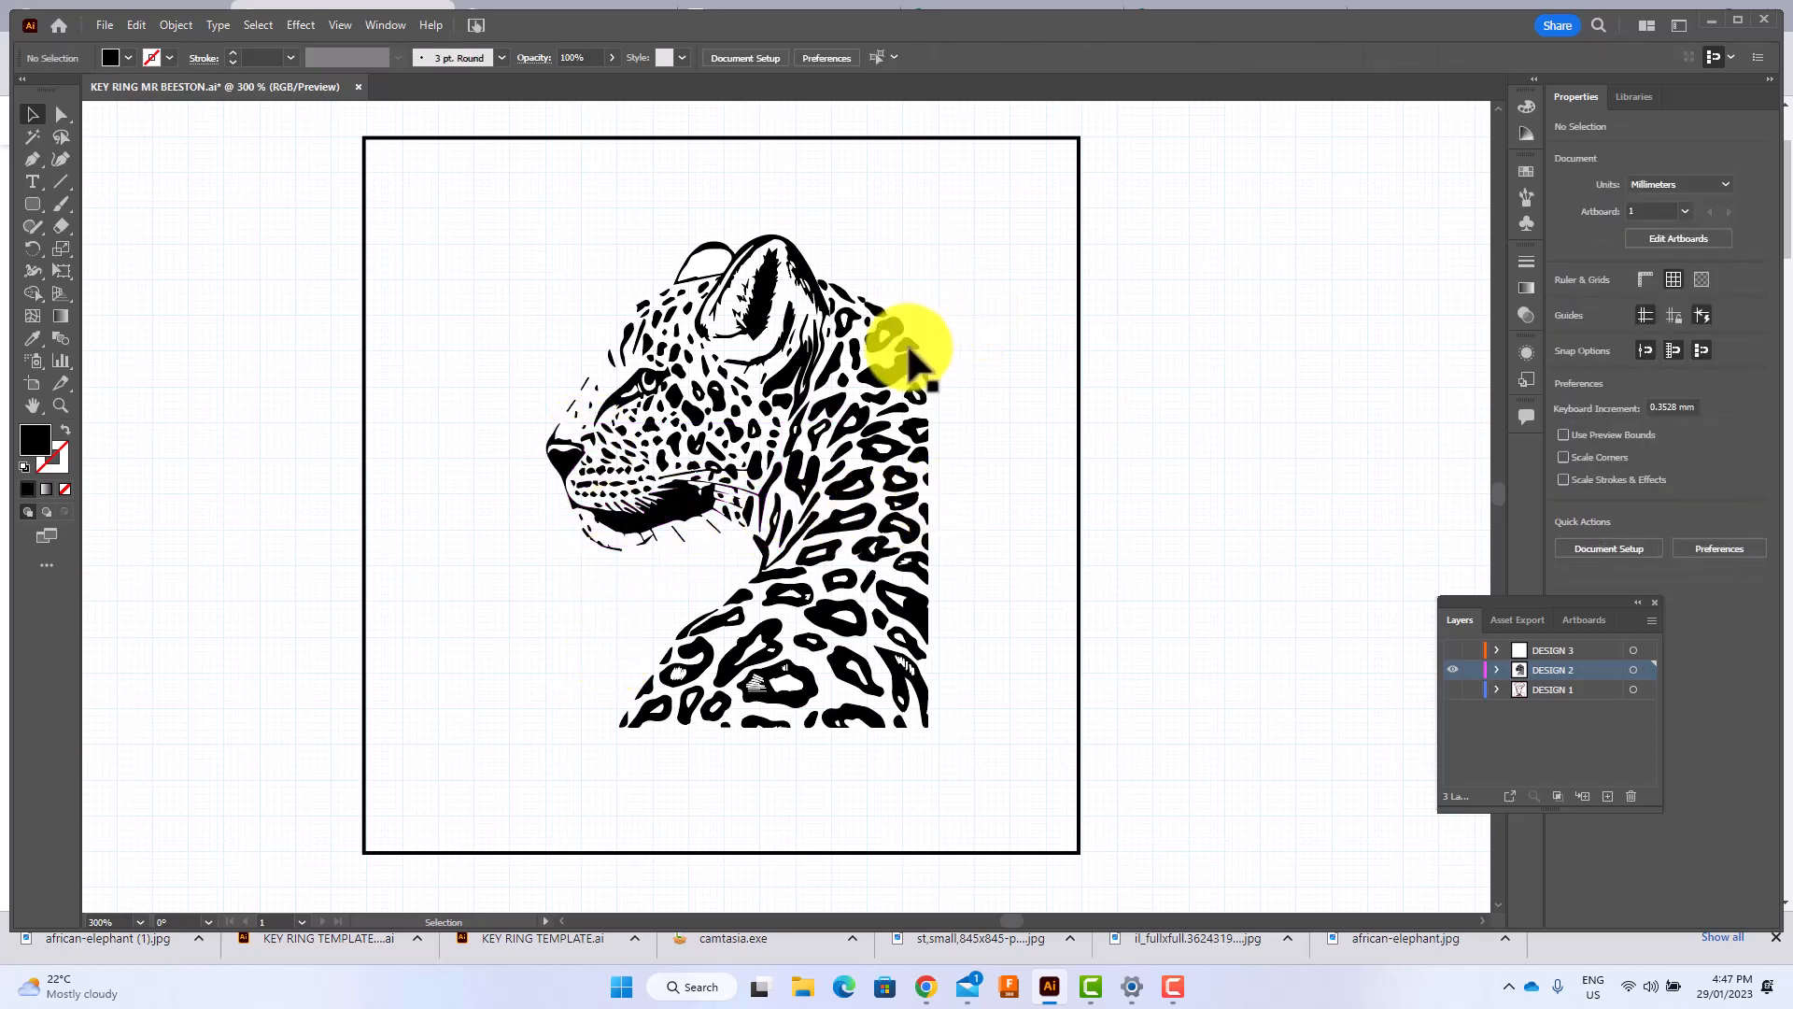
click(966, 307)
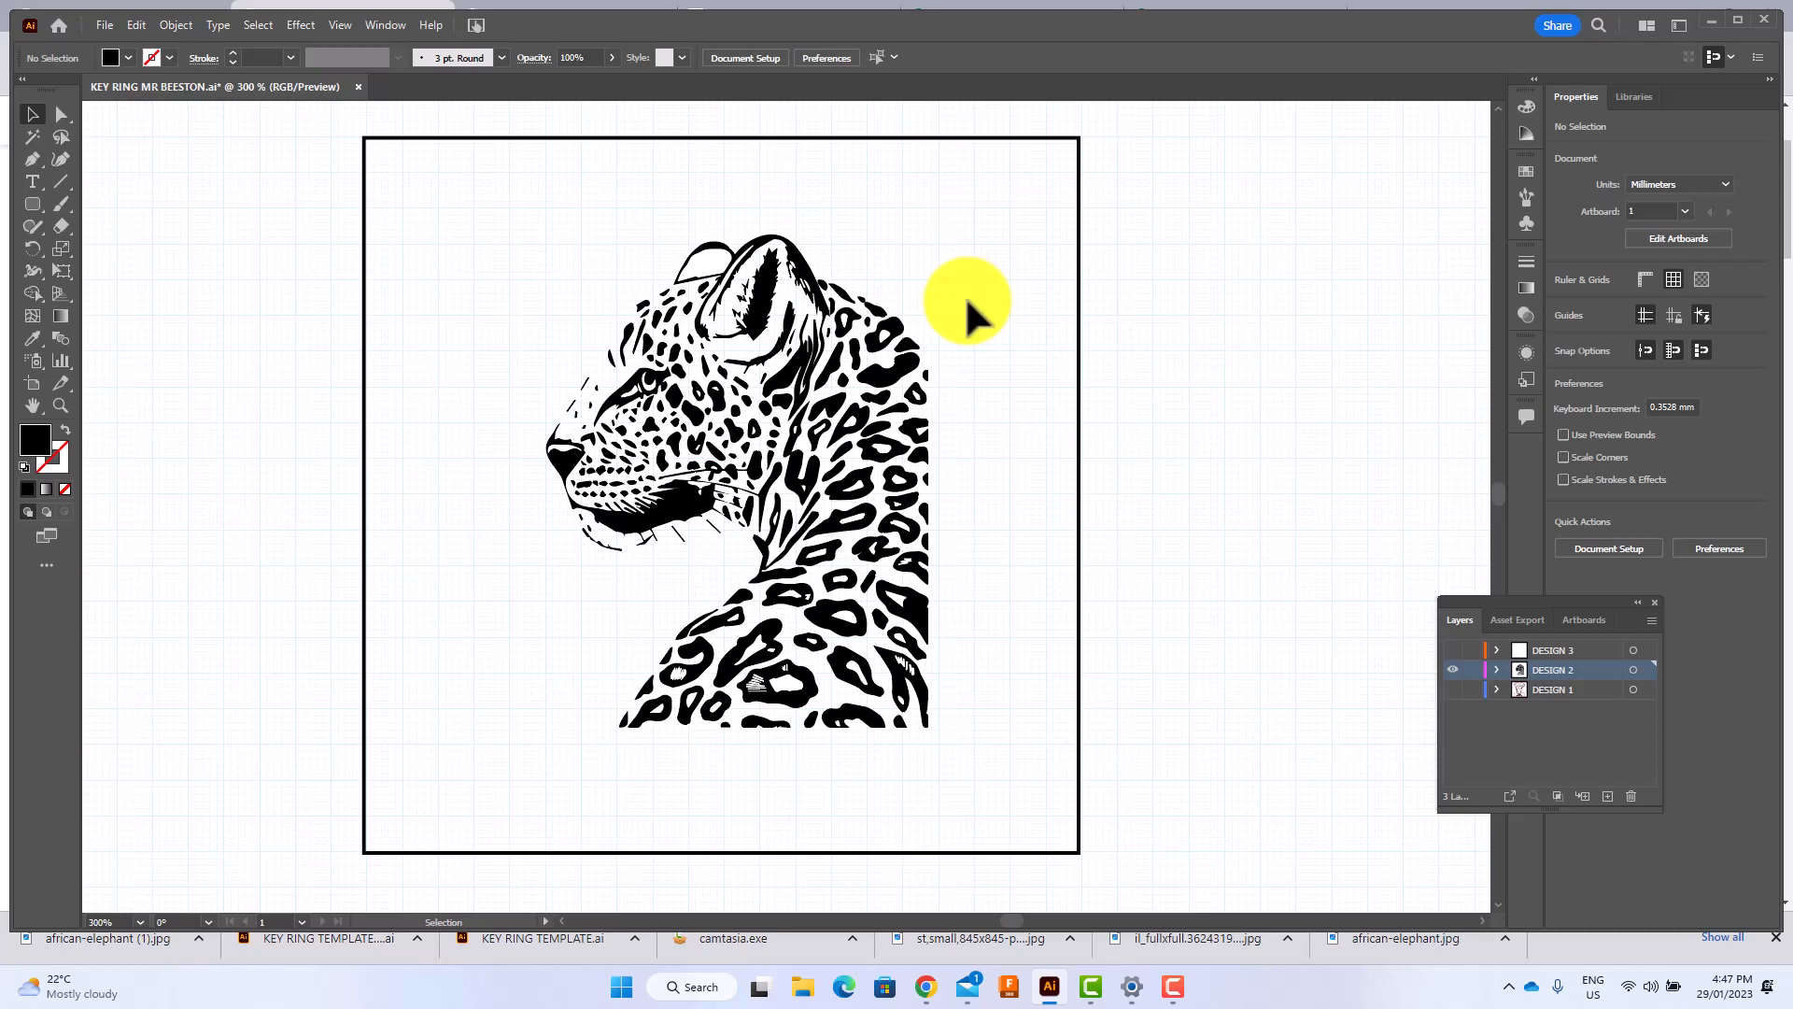
Activate the Curvature tool and set a red stroke with no fill for new paths.
click(60, 160)
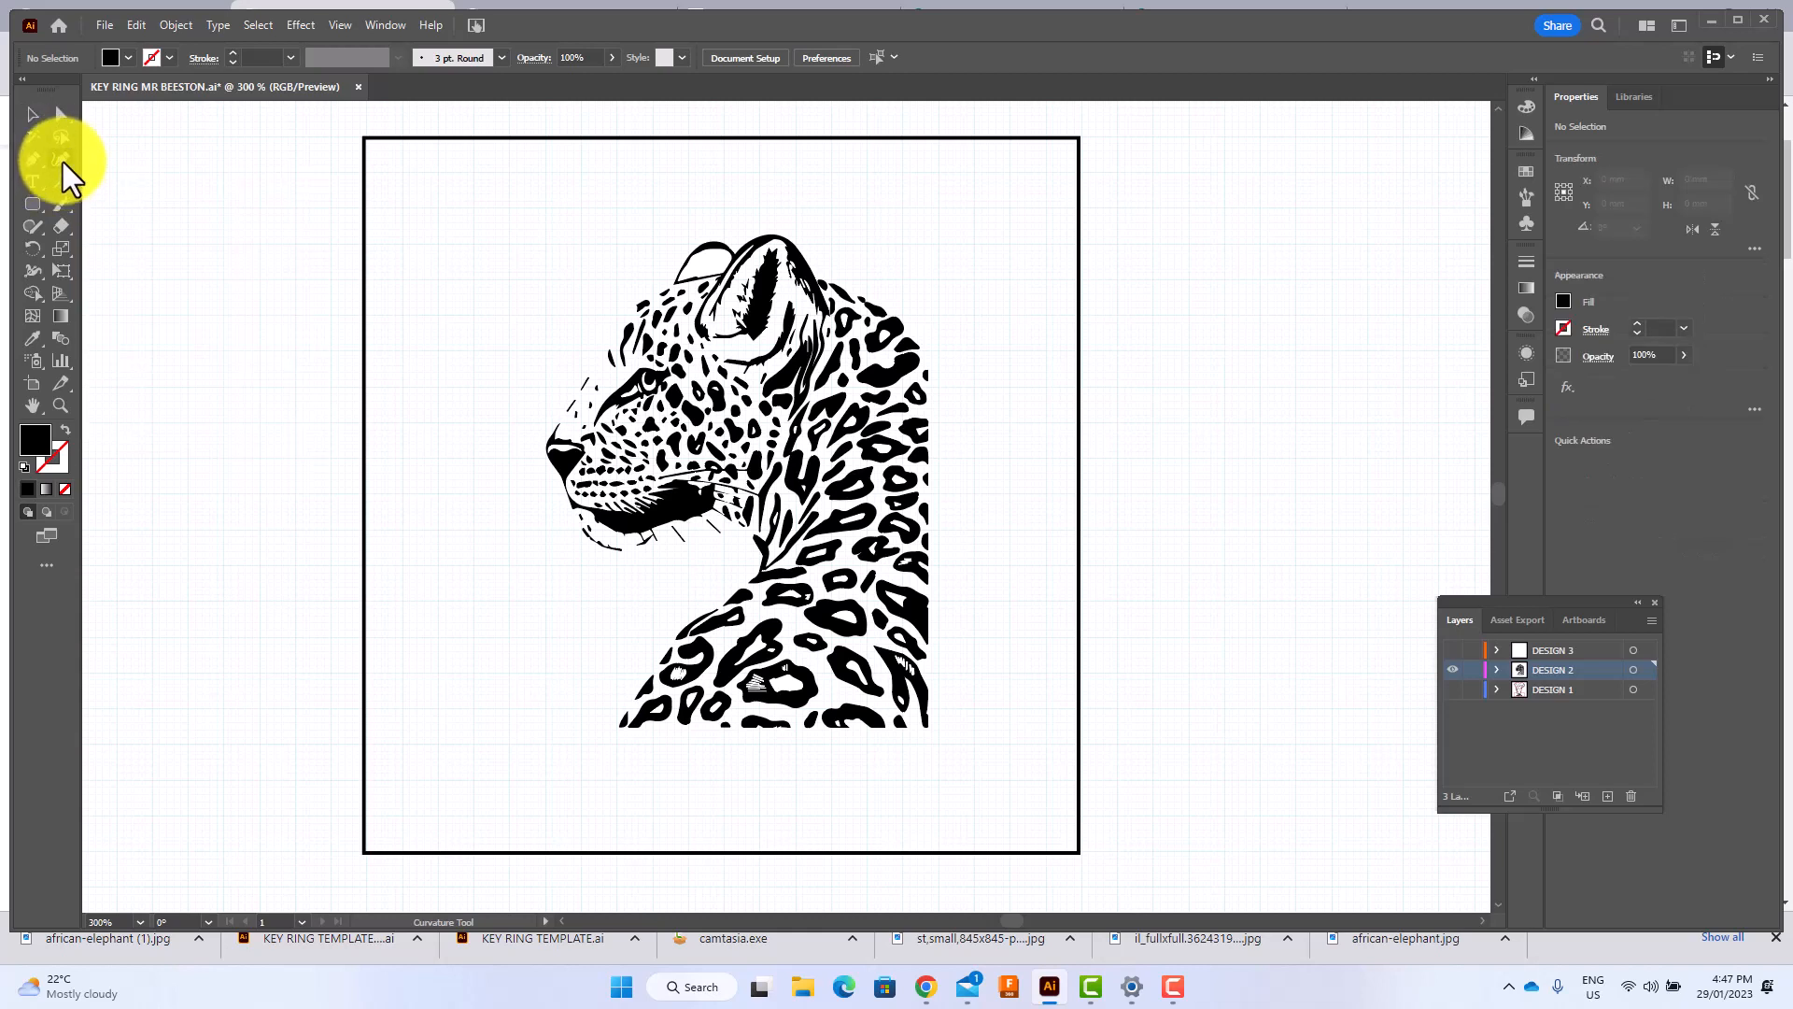
click(166, 58)
click(77, 89)
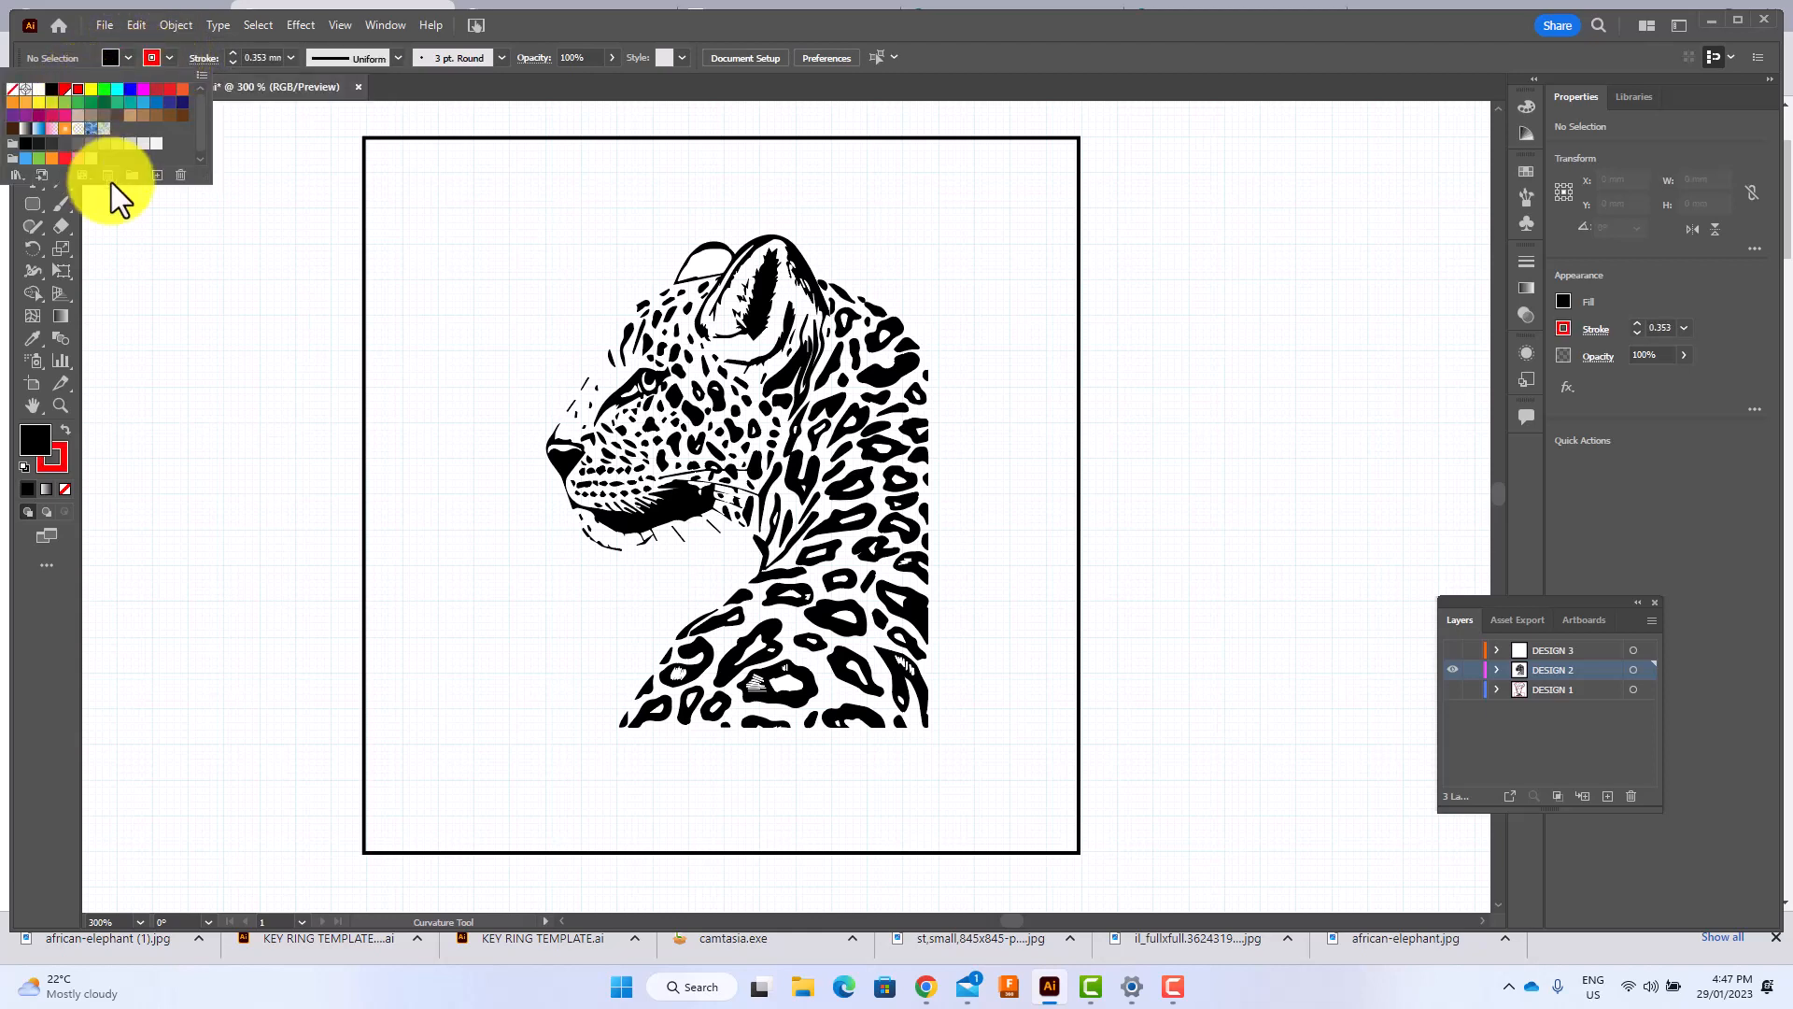
click(126, 58)
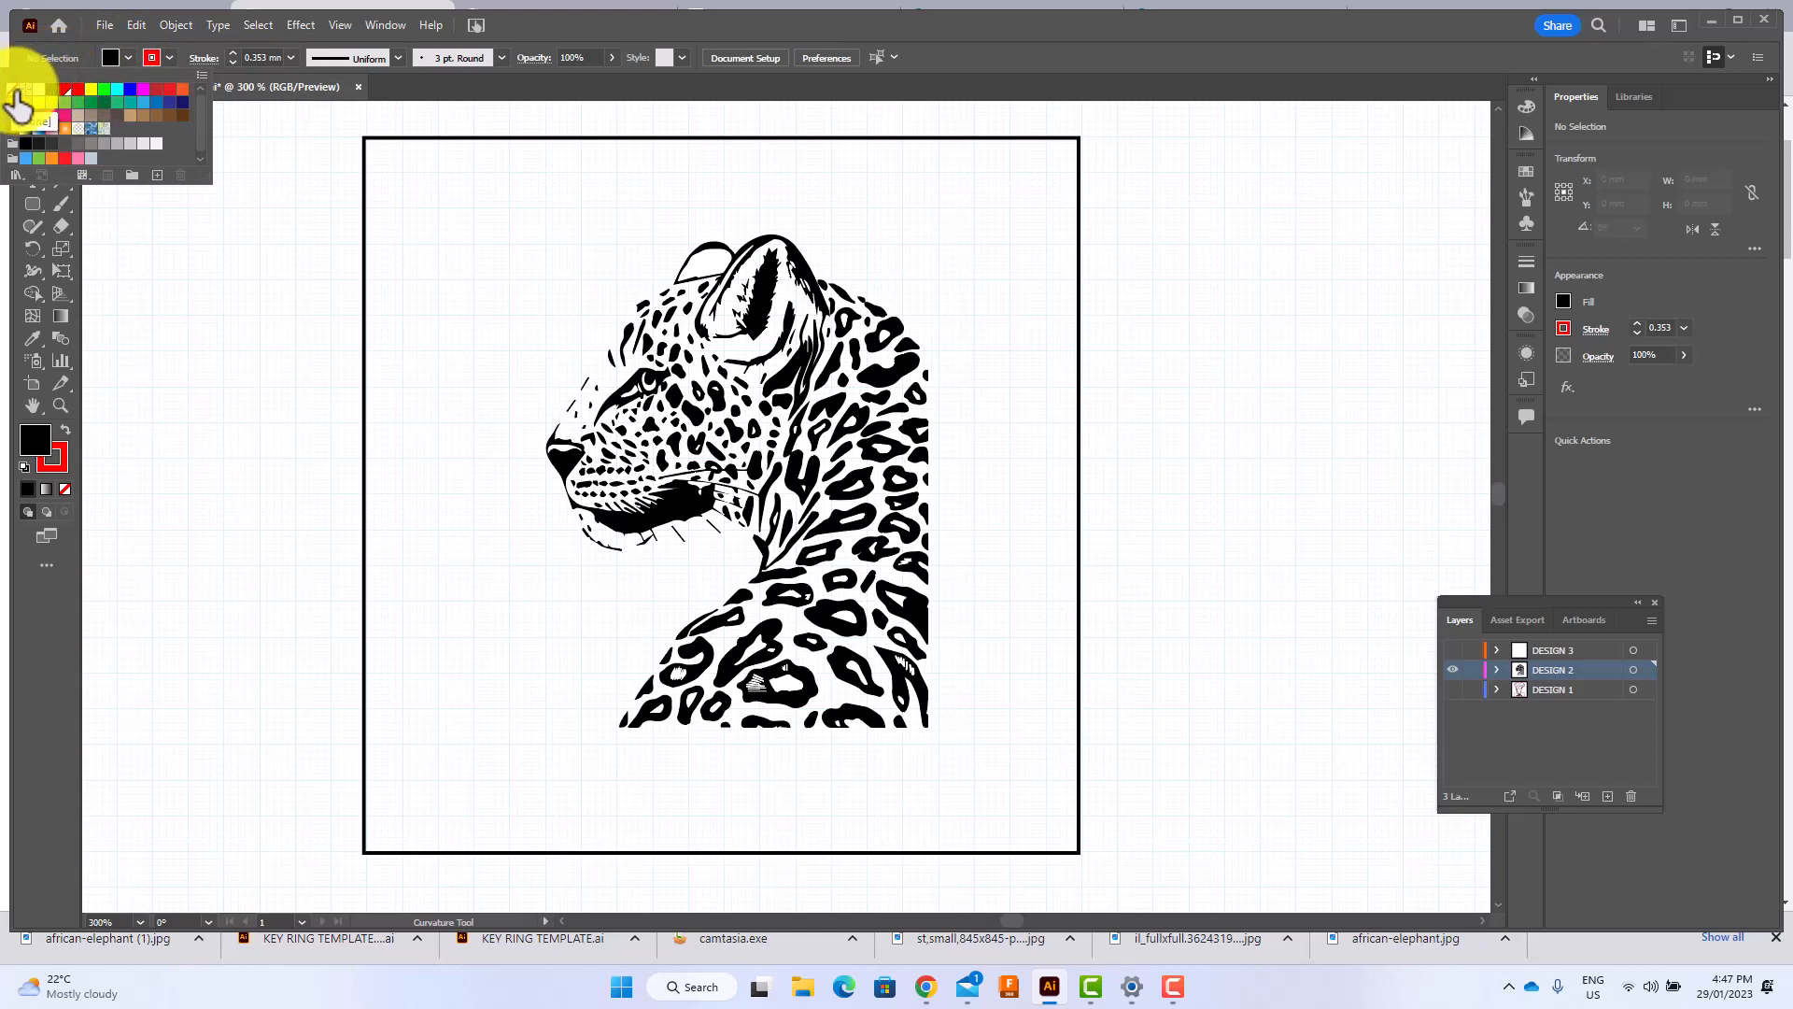
click(14, 90)
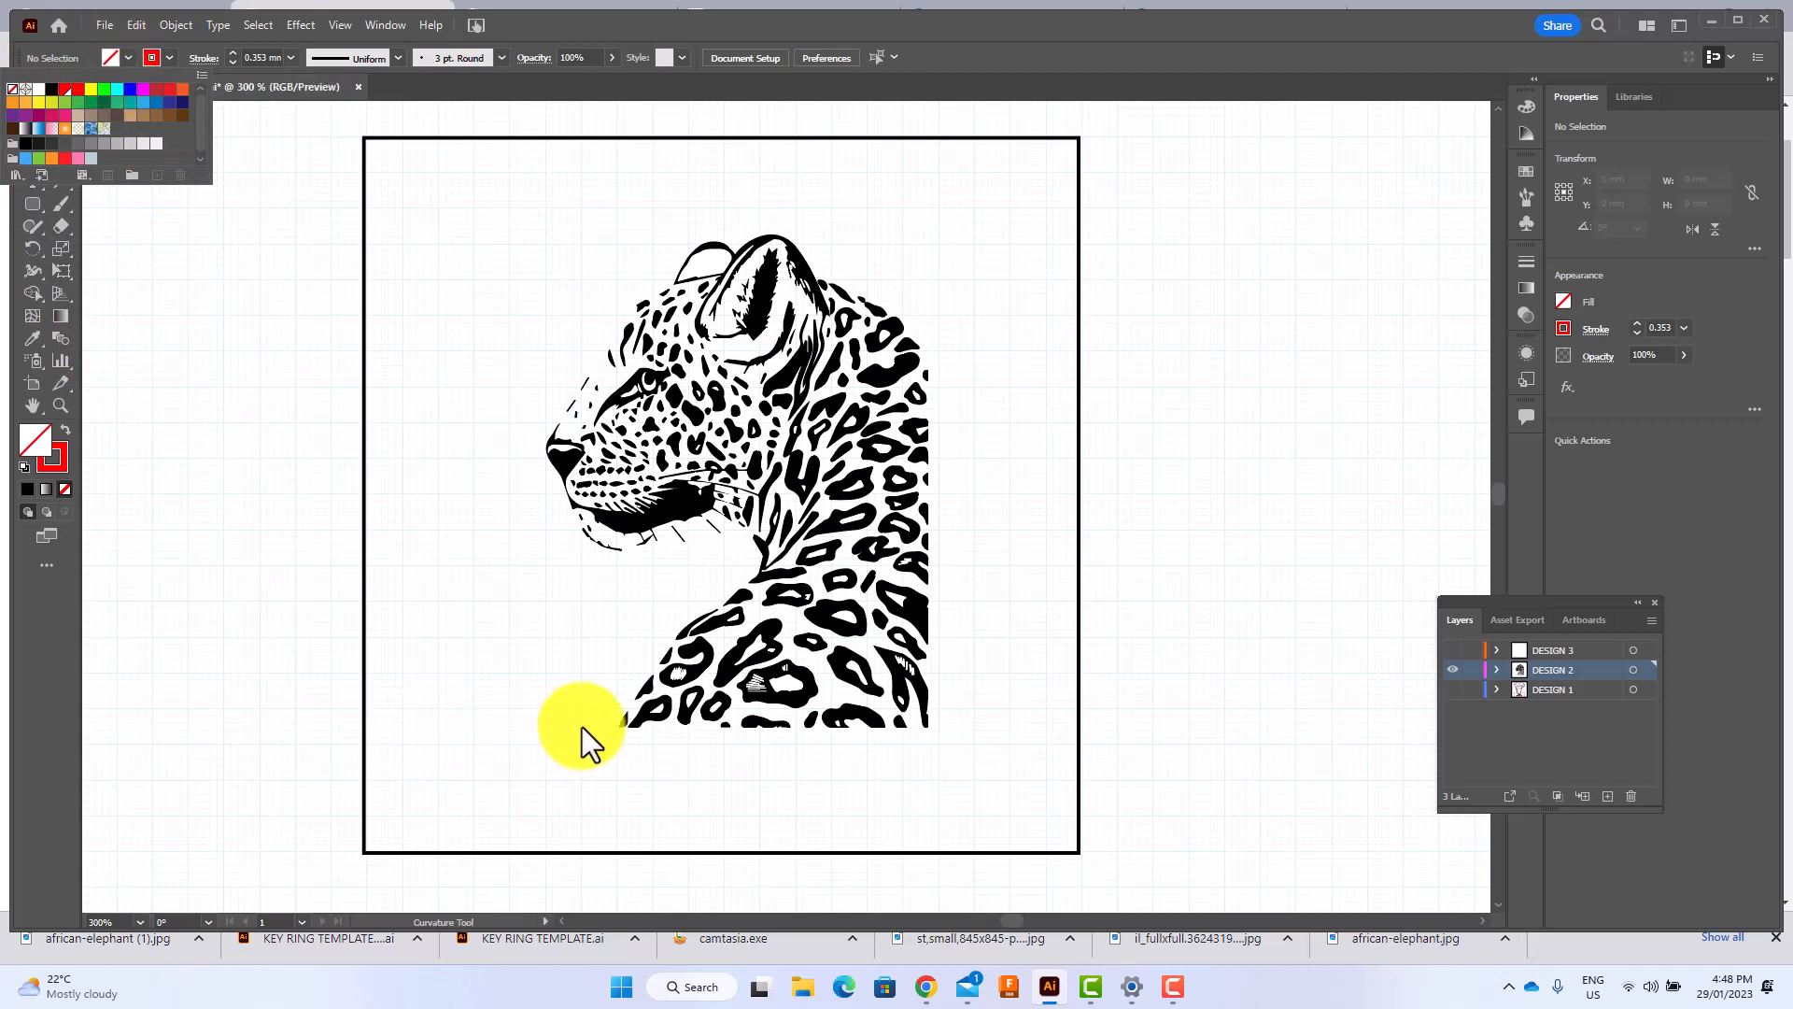
click(247, 353)
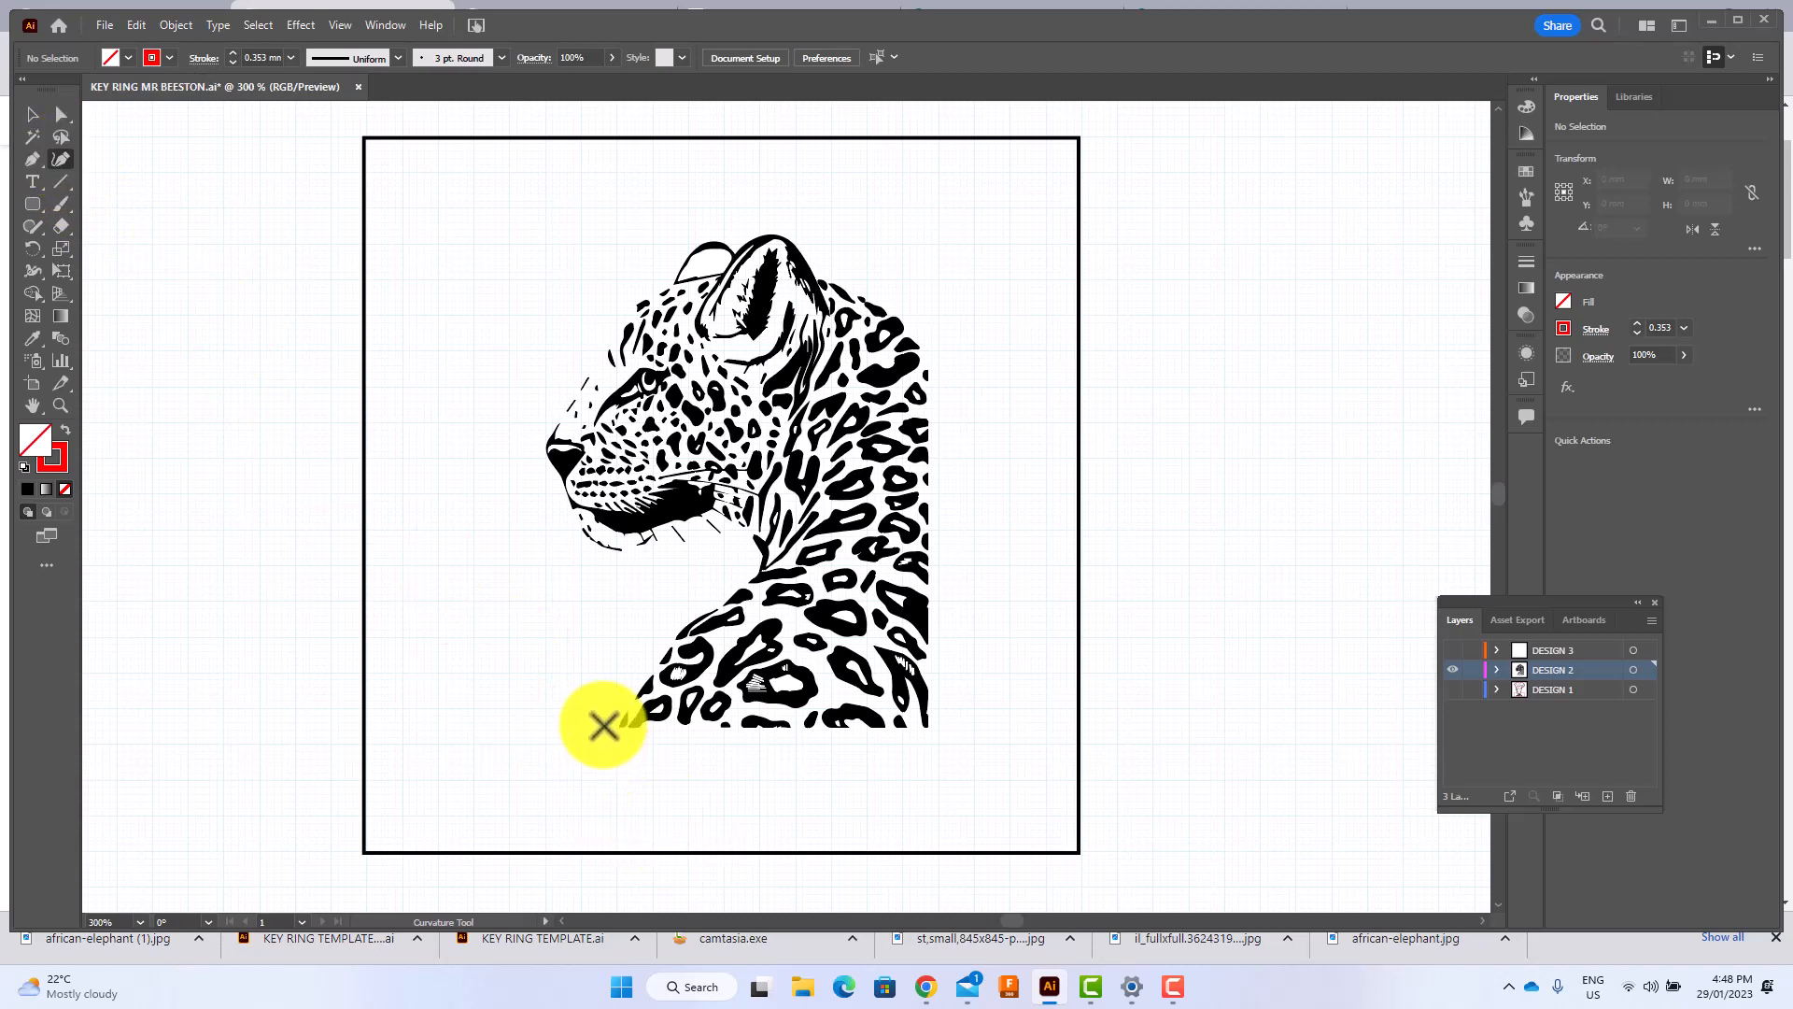
Begin a curved outline beside the lower front edge of the leopard's shoulder and trace its chest up to the throat.
click(604, 724)
click(627, 684)
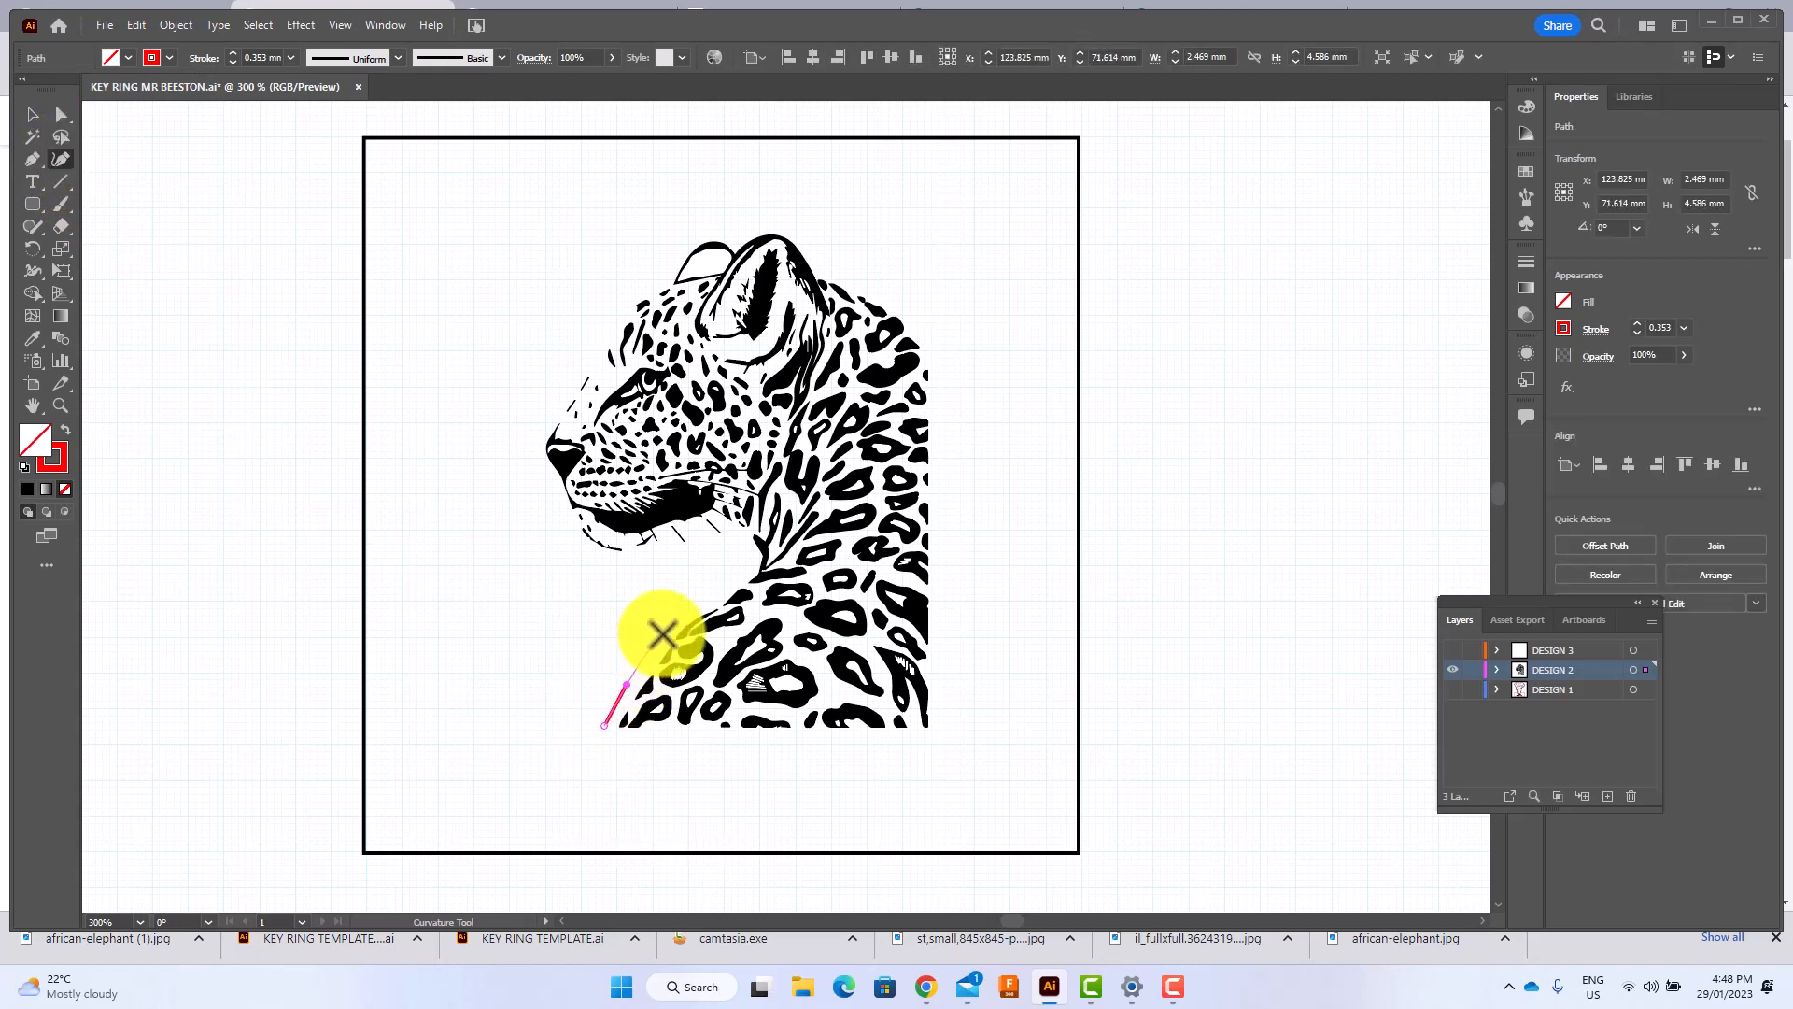
click(667, 631)
click(699, 603)
click(730, 583)
click(744, 555)
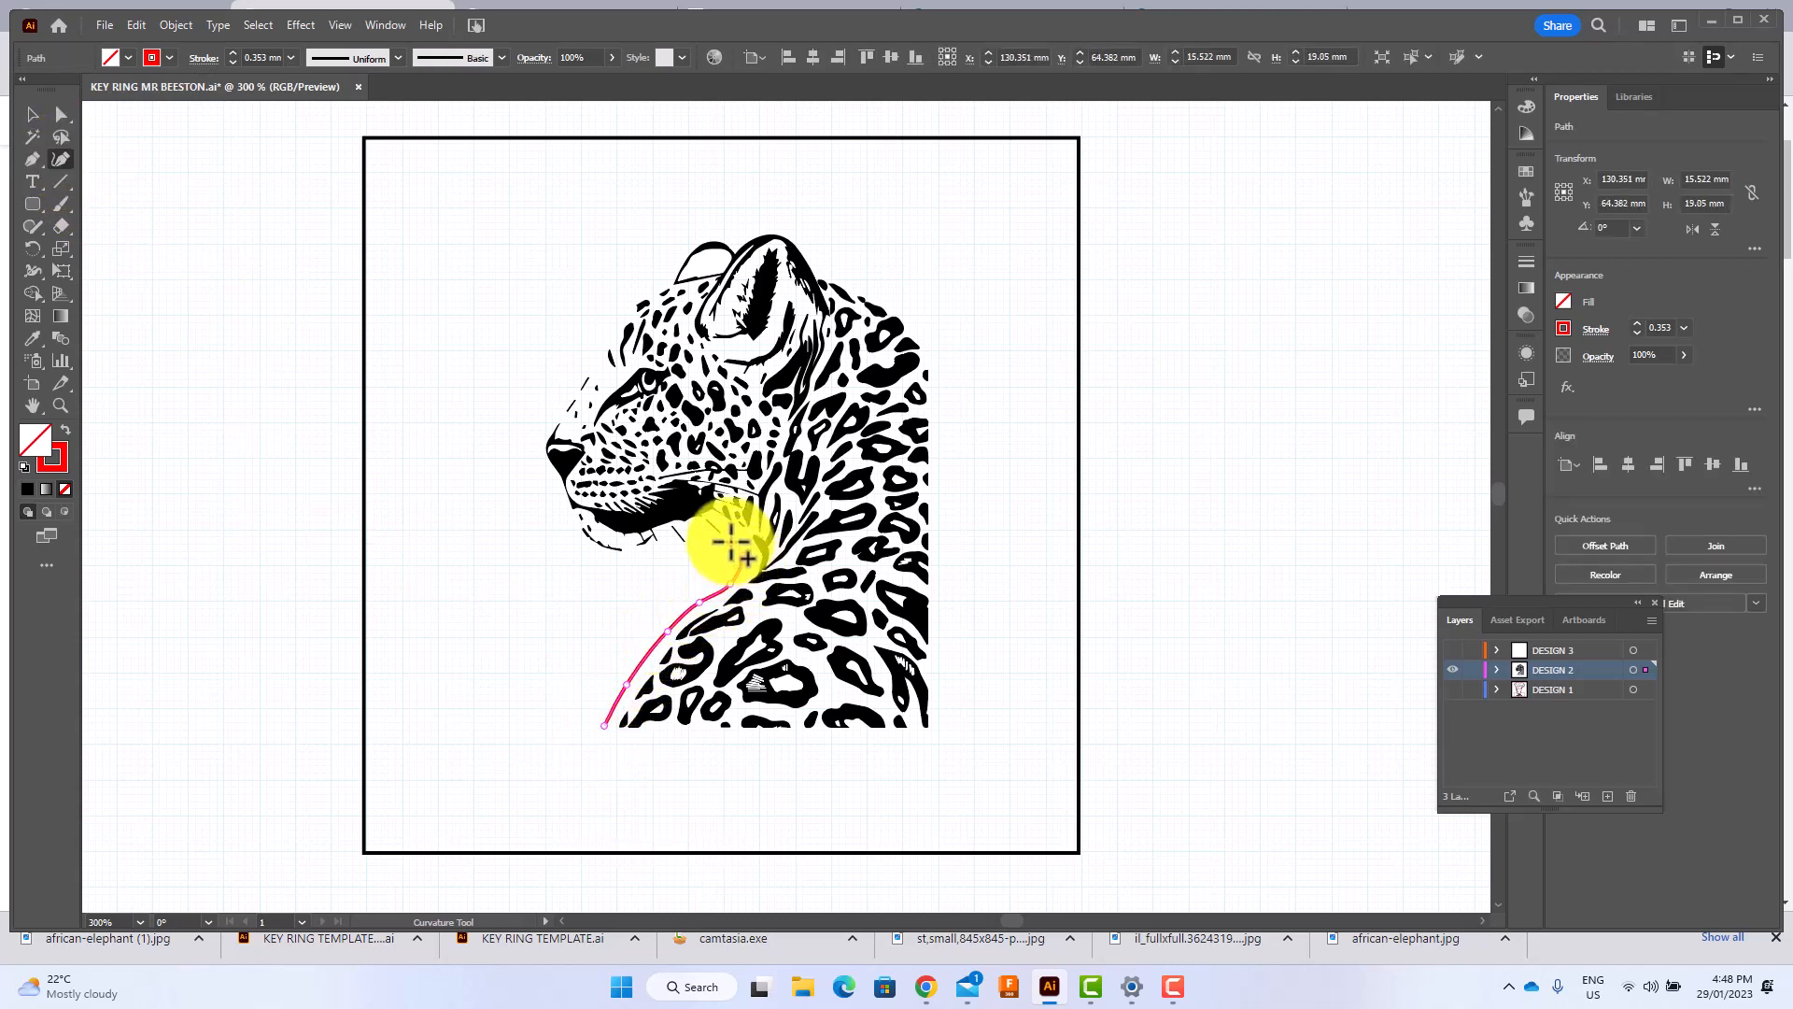
Continue the red outline under the leopard's jaw and around the chin to the front of the mouth, leaving a small margin.
click(698, 552)
click(664, 558)
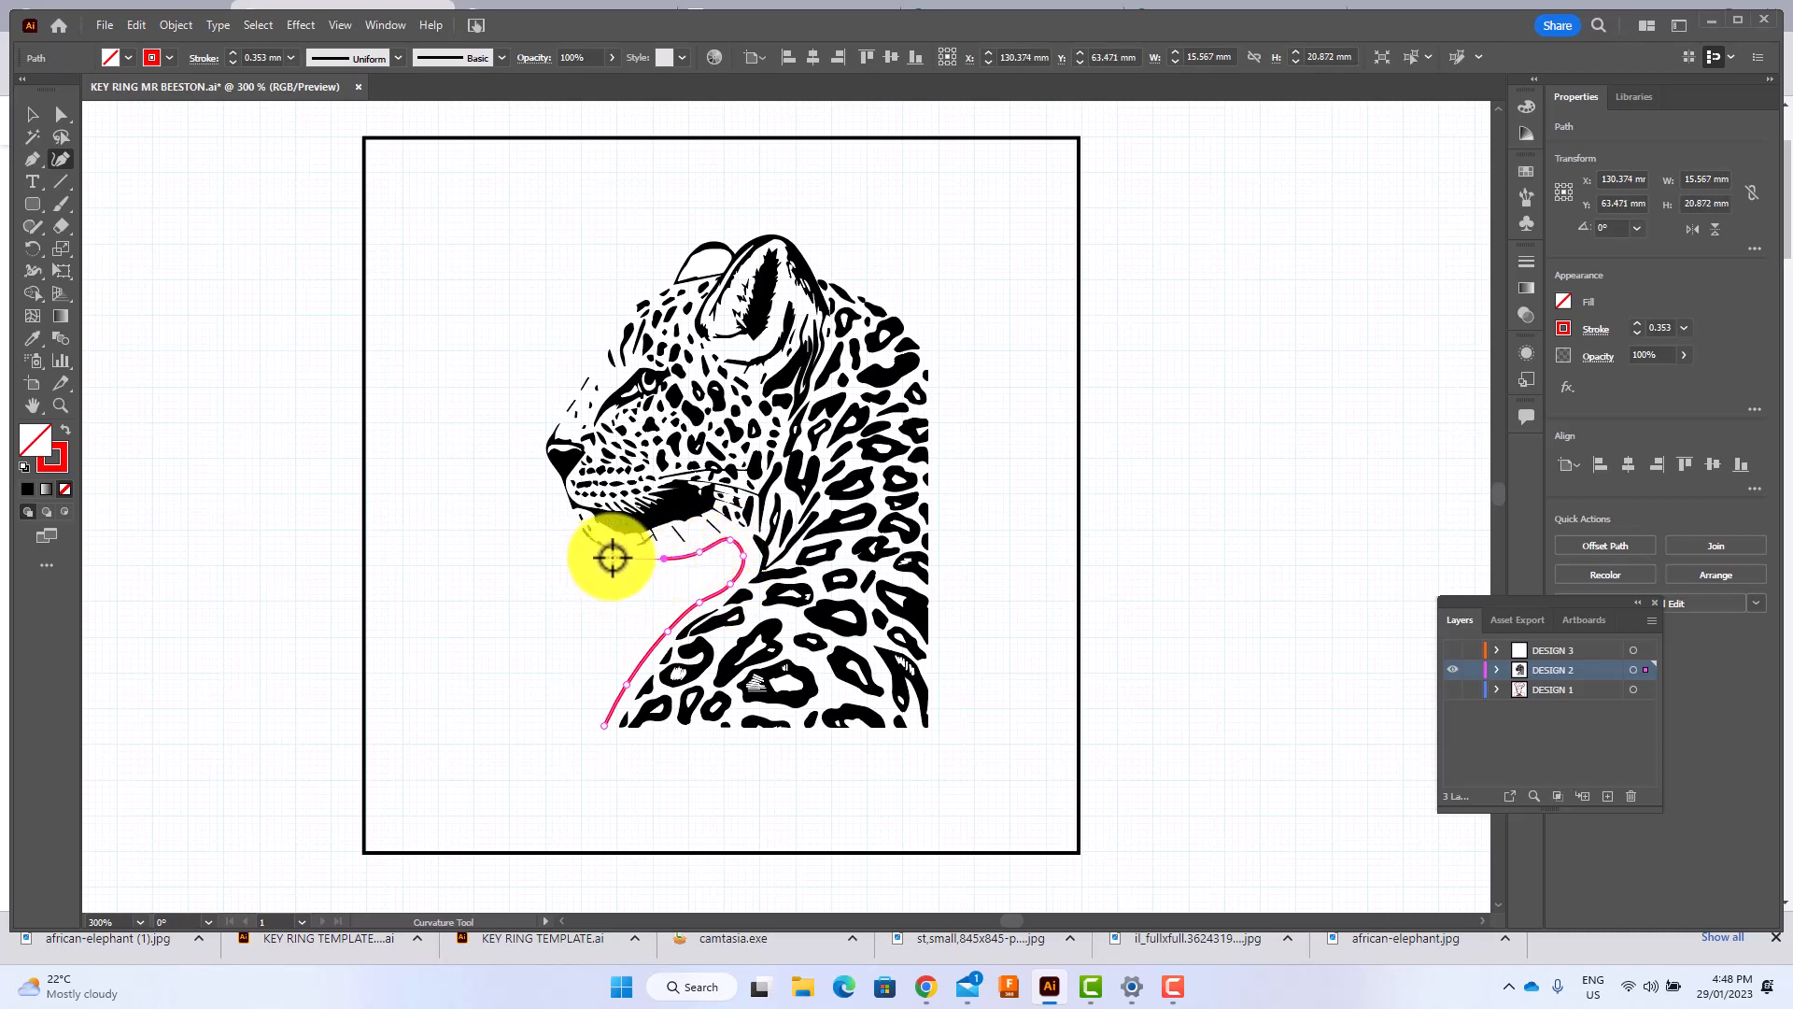
click(611, 562)
click(568, 537)
click(557, 499)
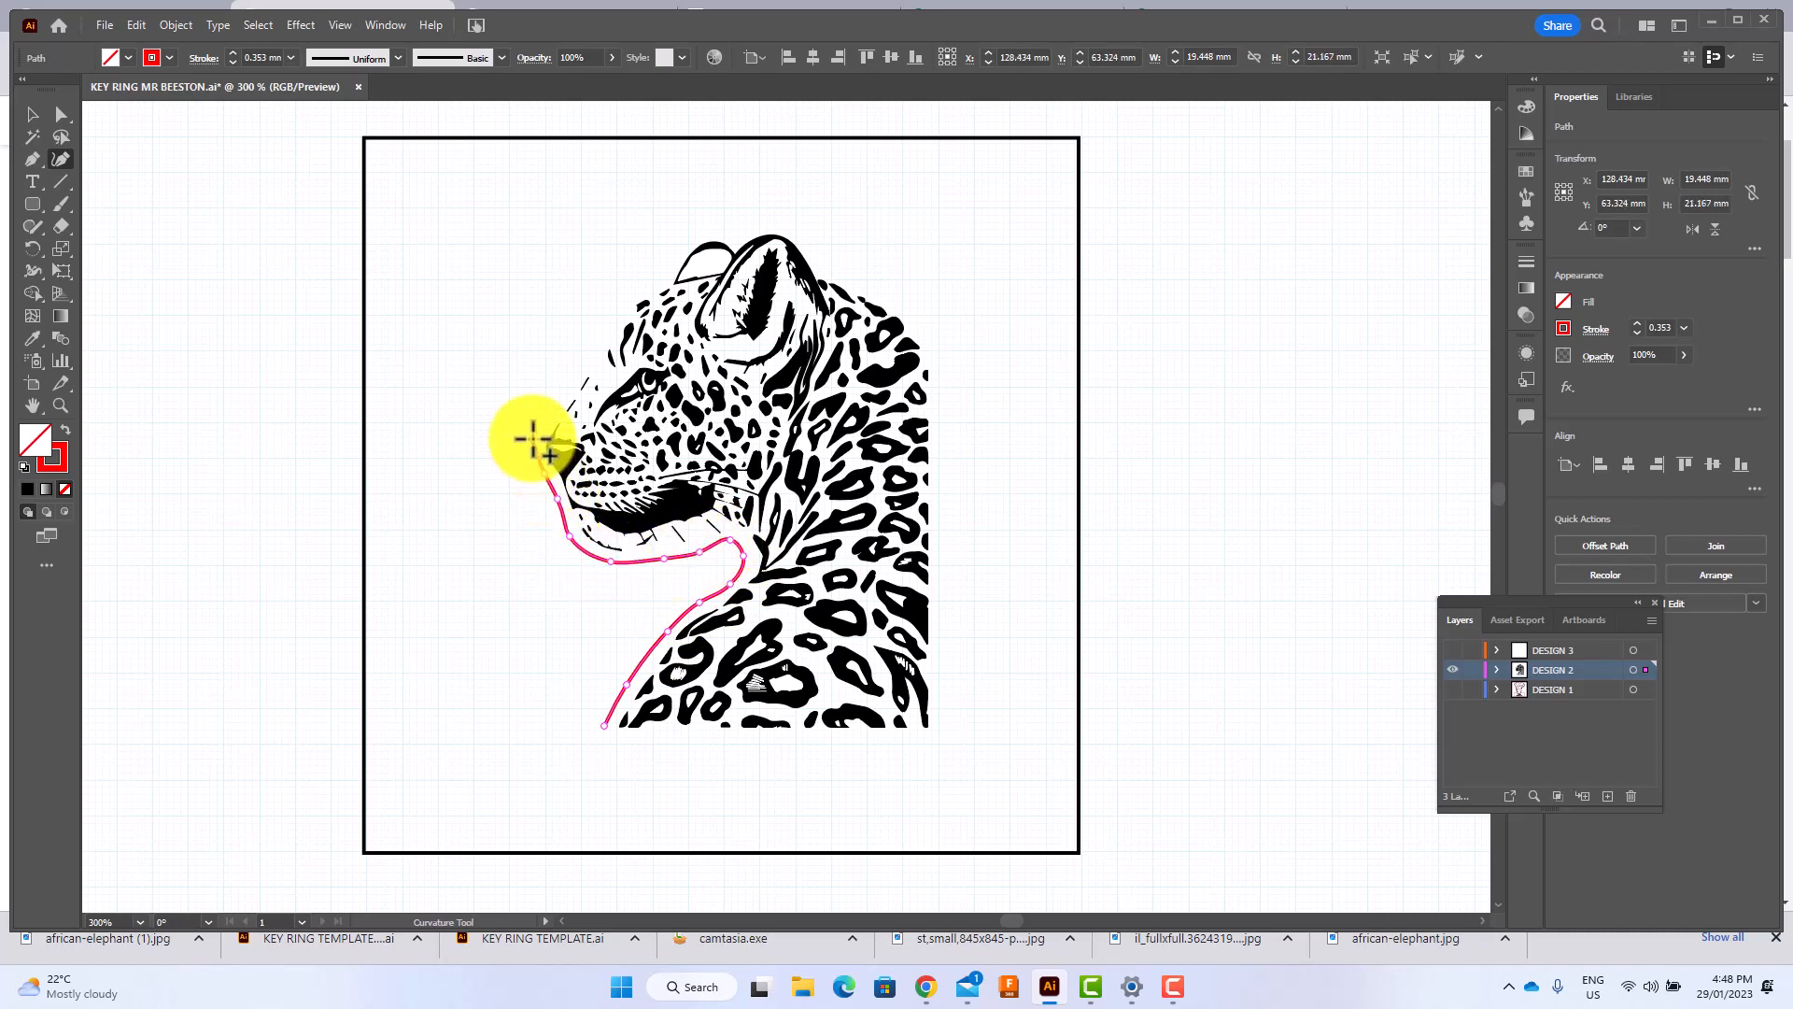
Carry the red outline around the nose and up along the forehead to just before the far ear.
click(533, 437)
click(554, 404)
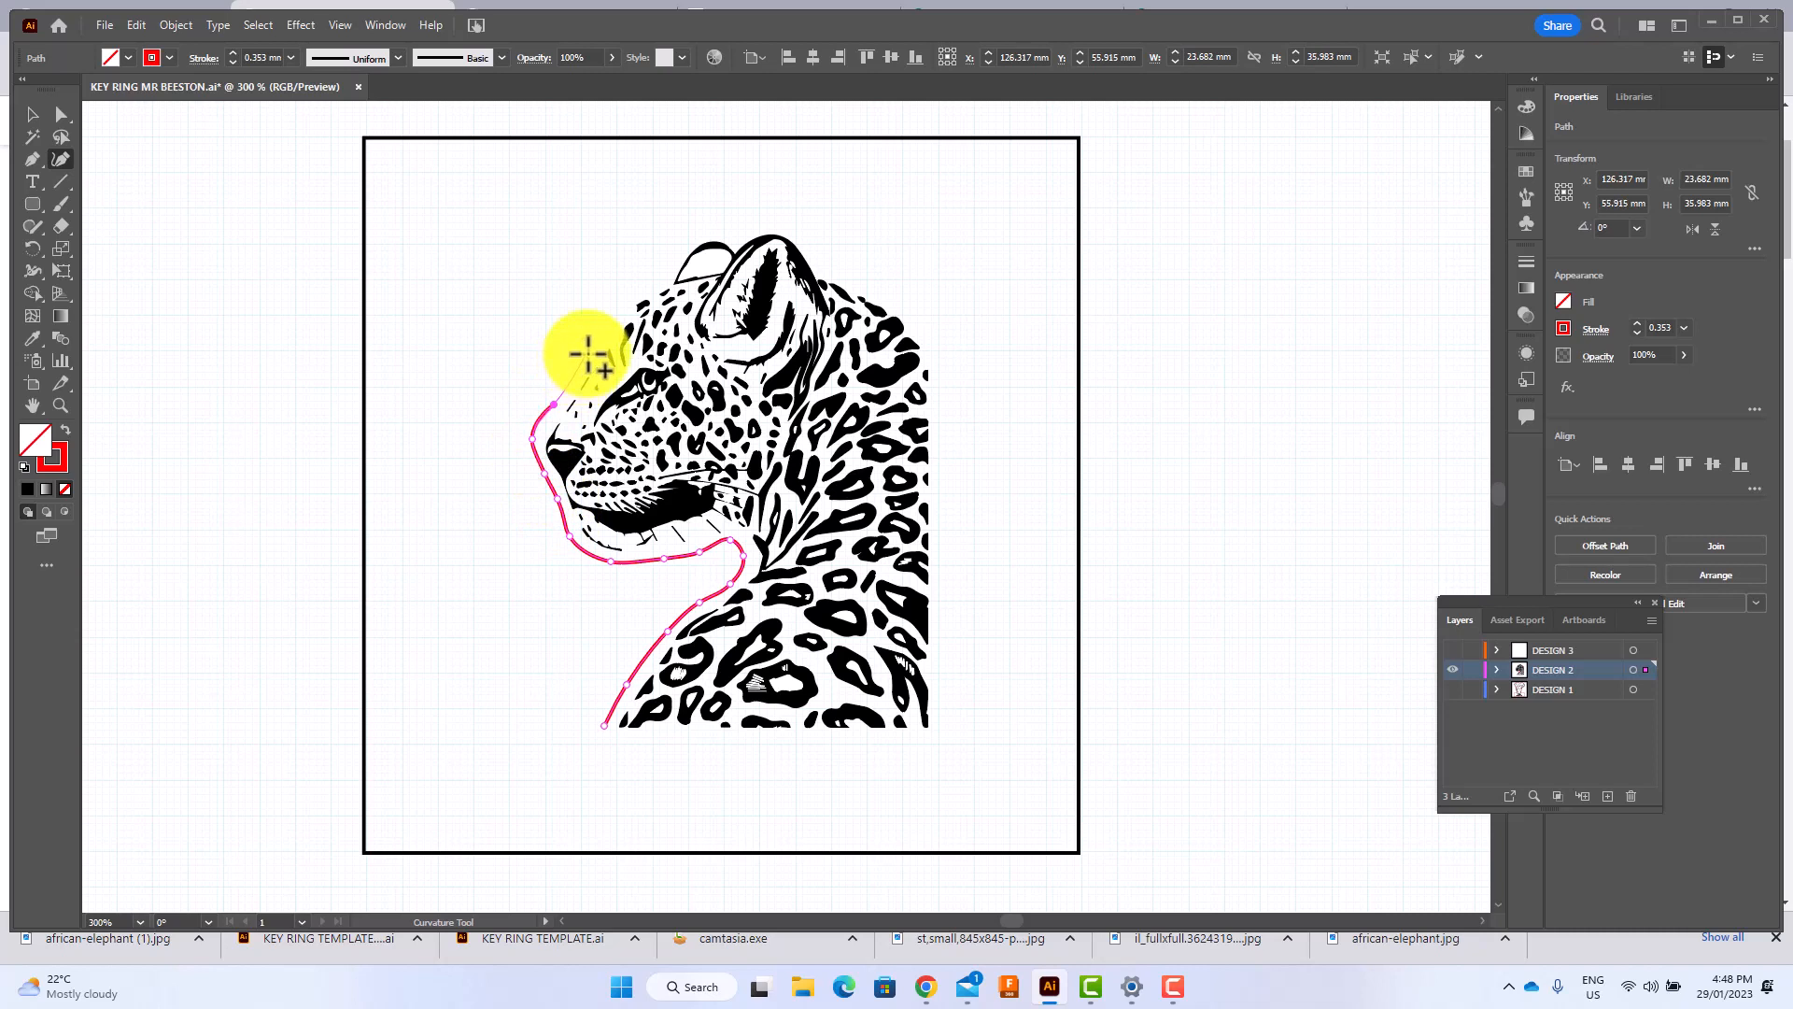
click(585, 353)
click(623, 300)
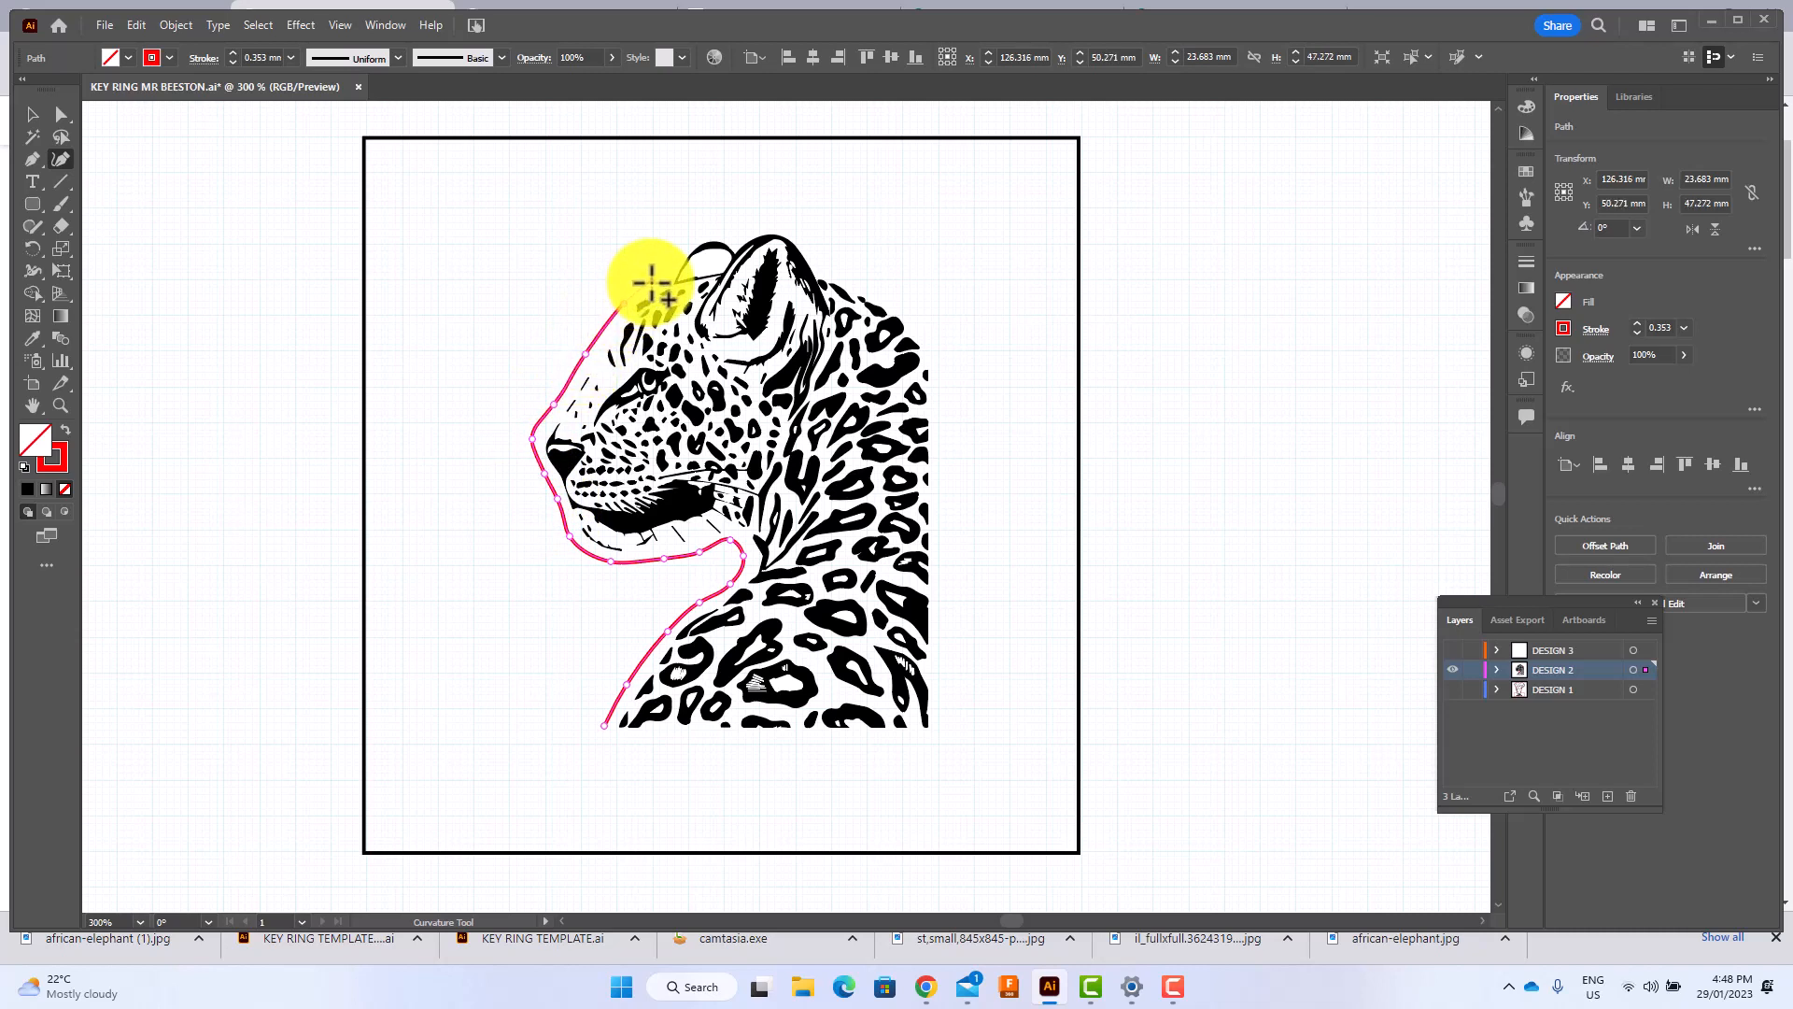
click(653, 280)
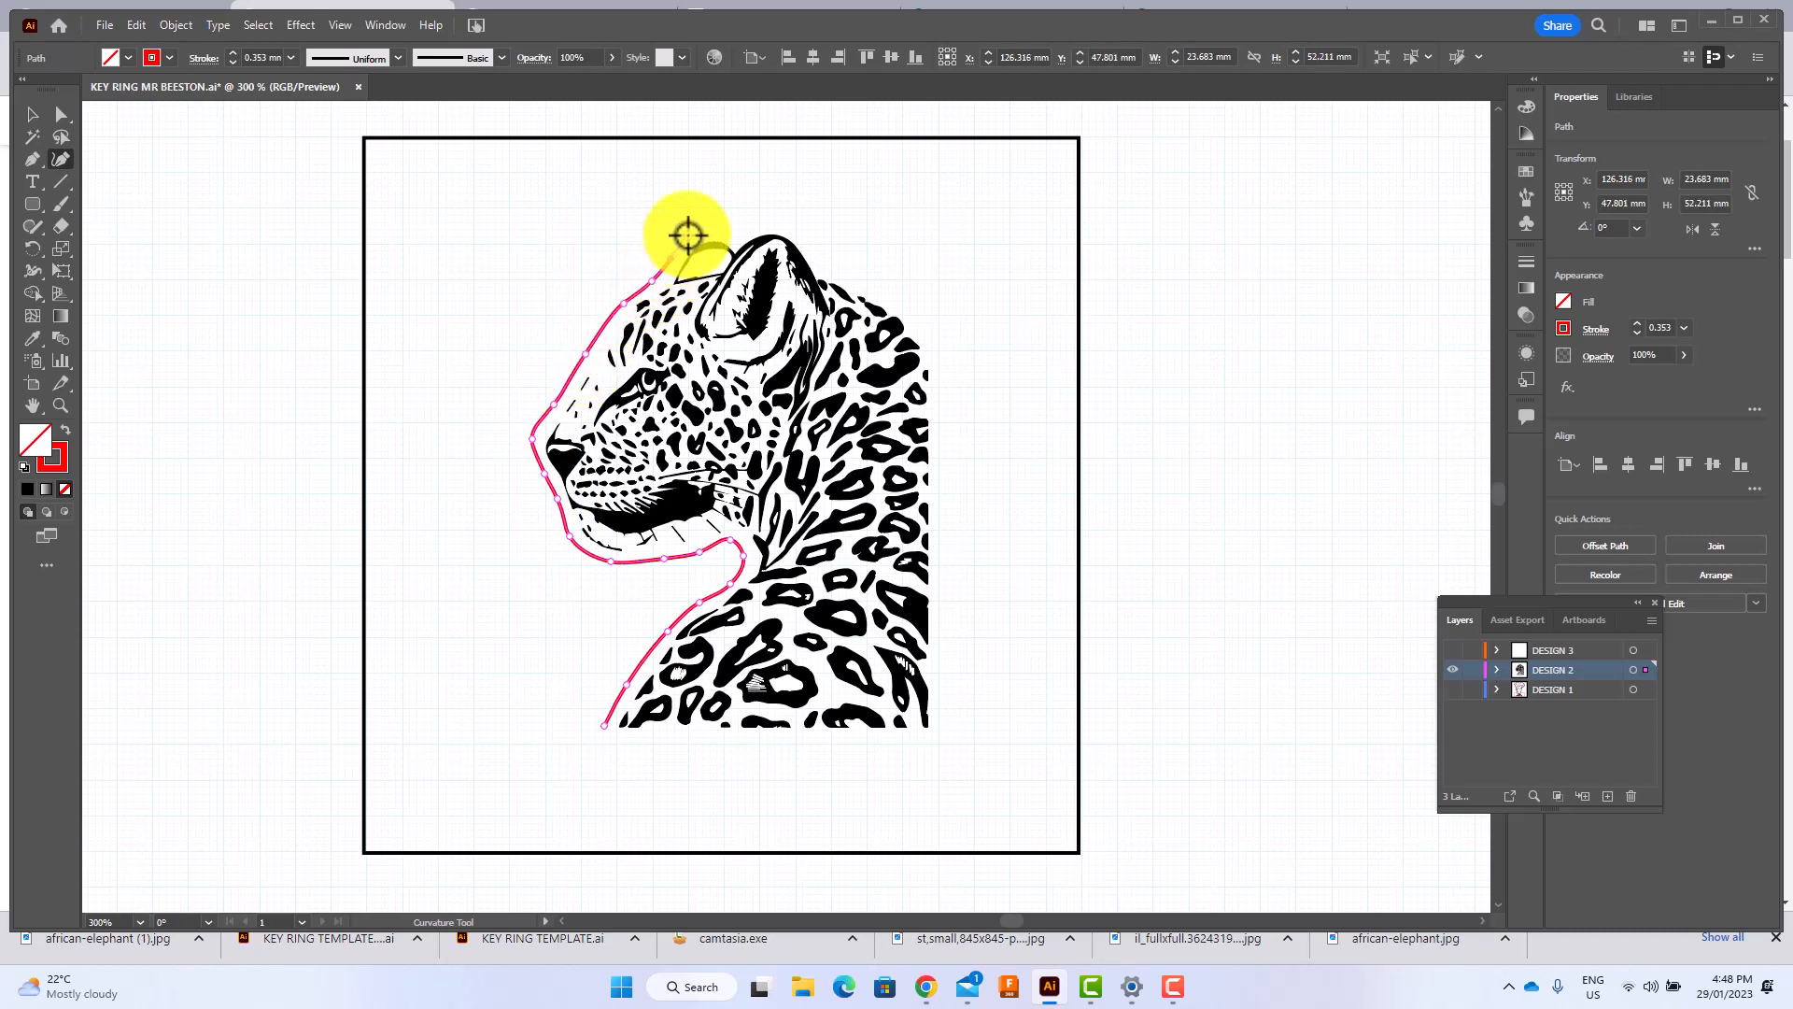
Extend the red outline into a rounded tab rising above the leopard's ears, with room for a key ring hole.
click(690, 232)
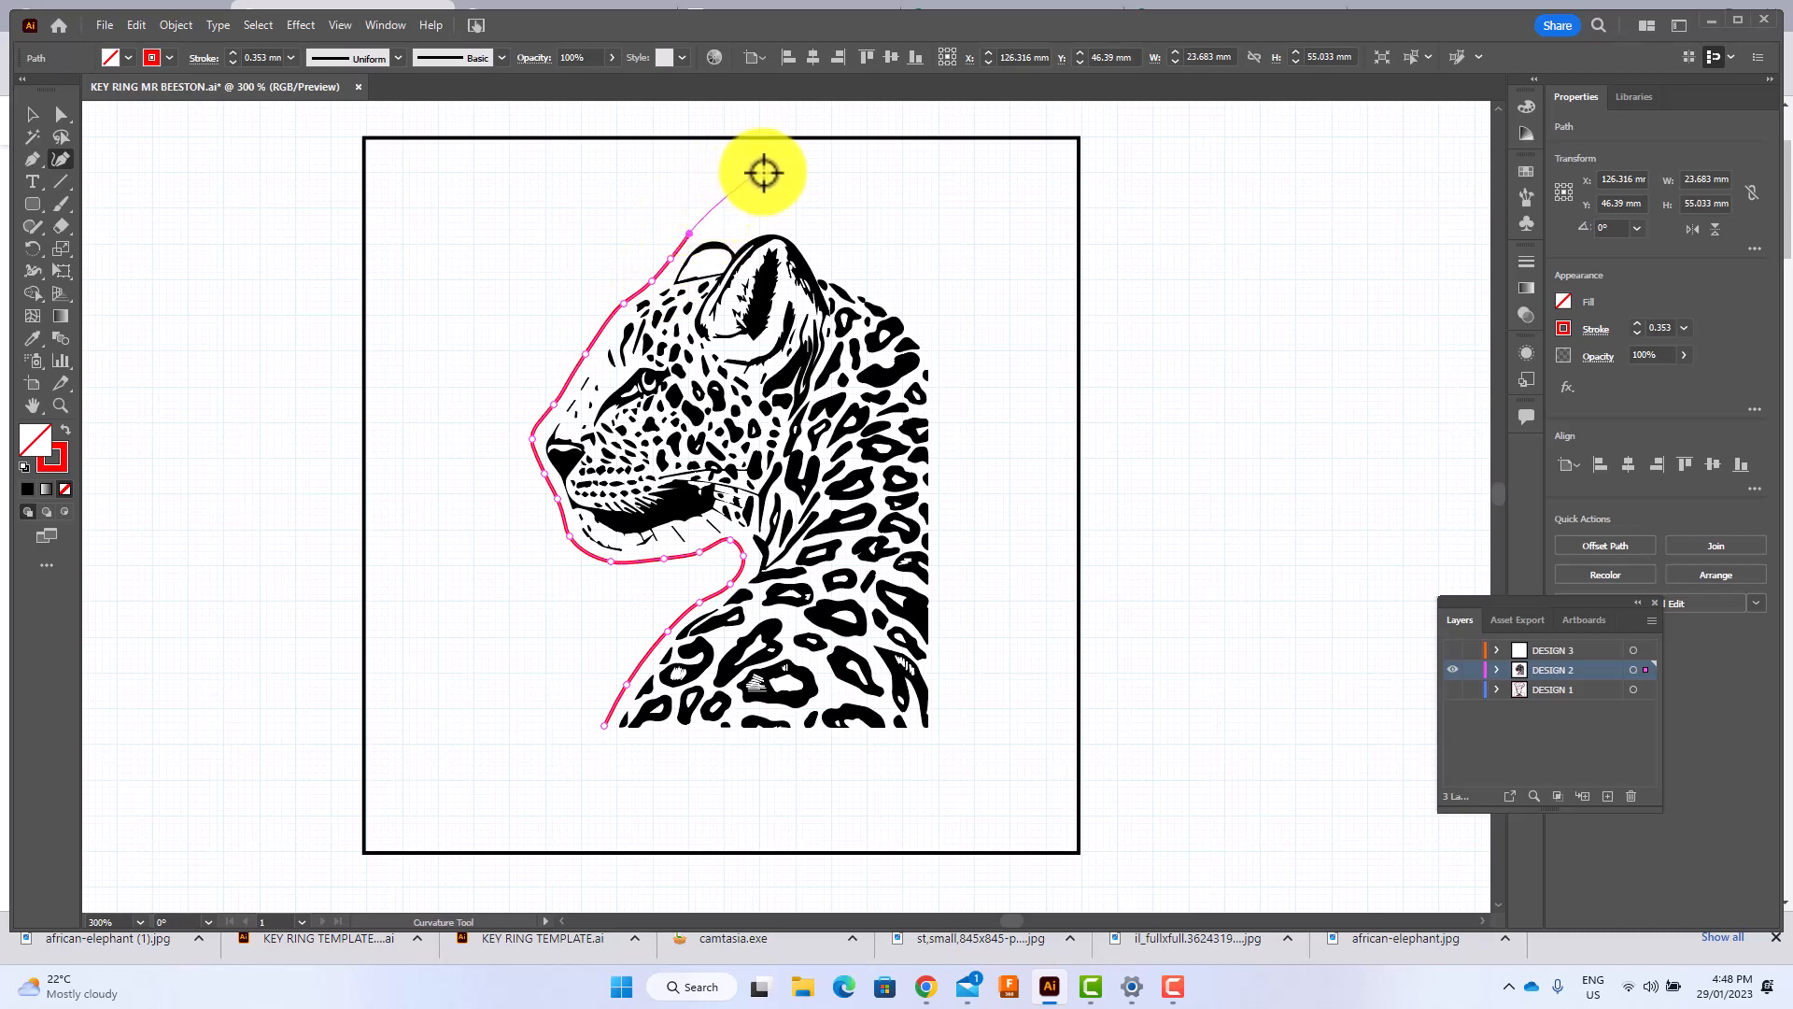
click(701, 213)
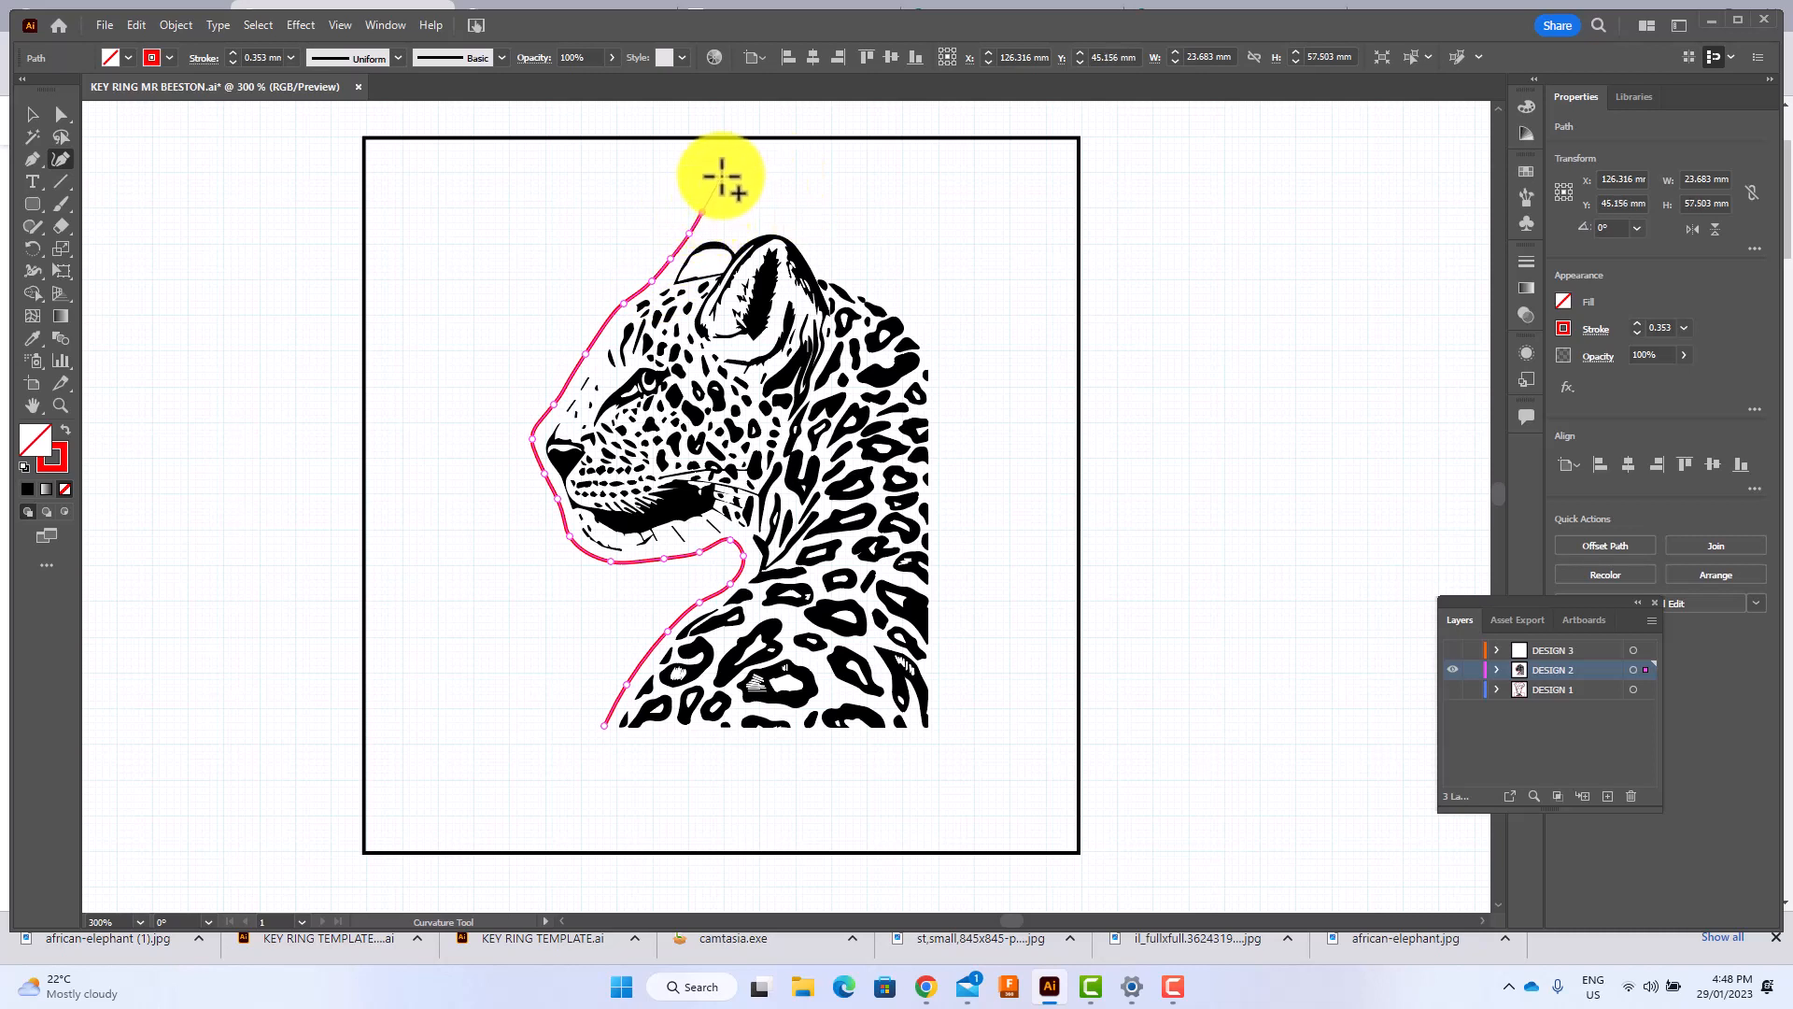
click(721, 177)
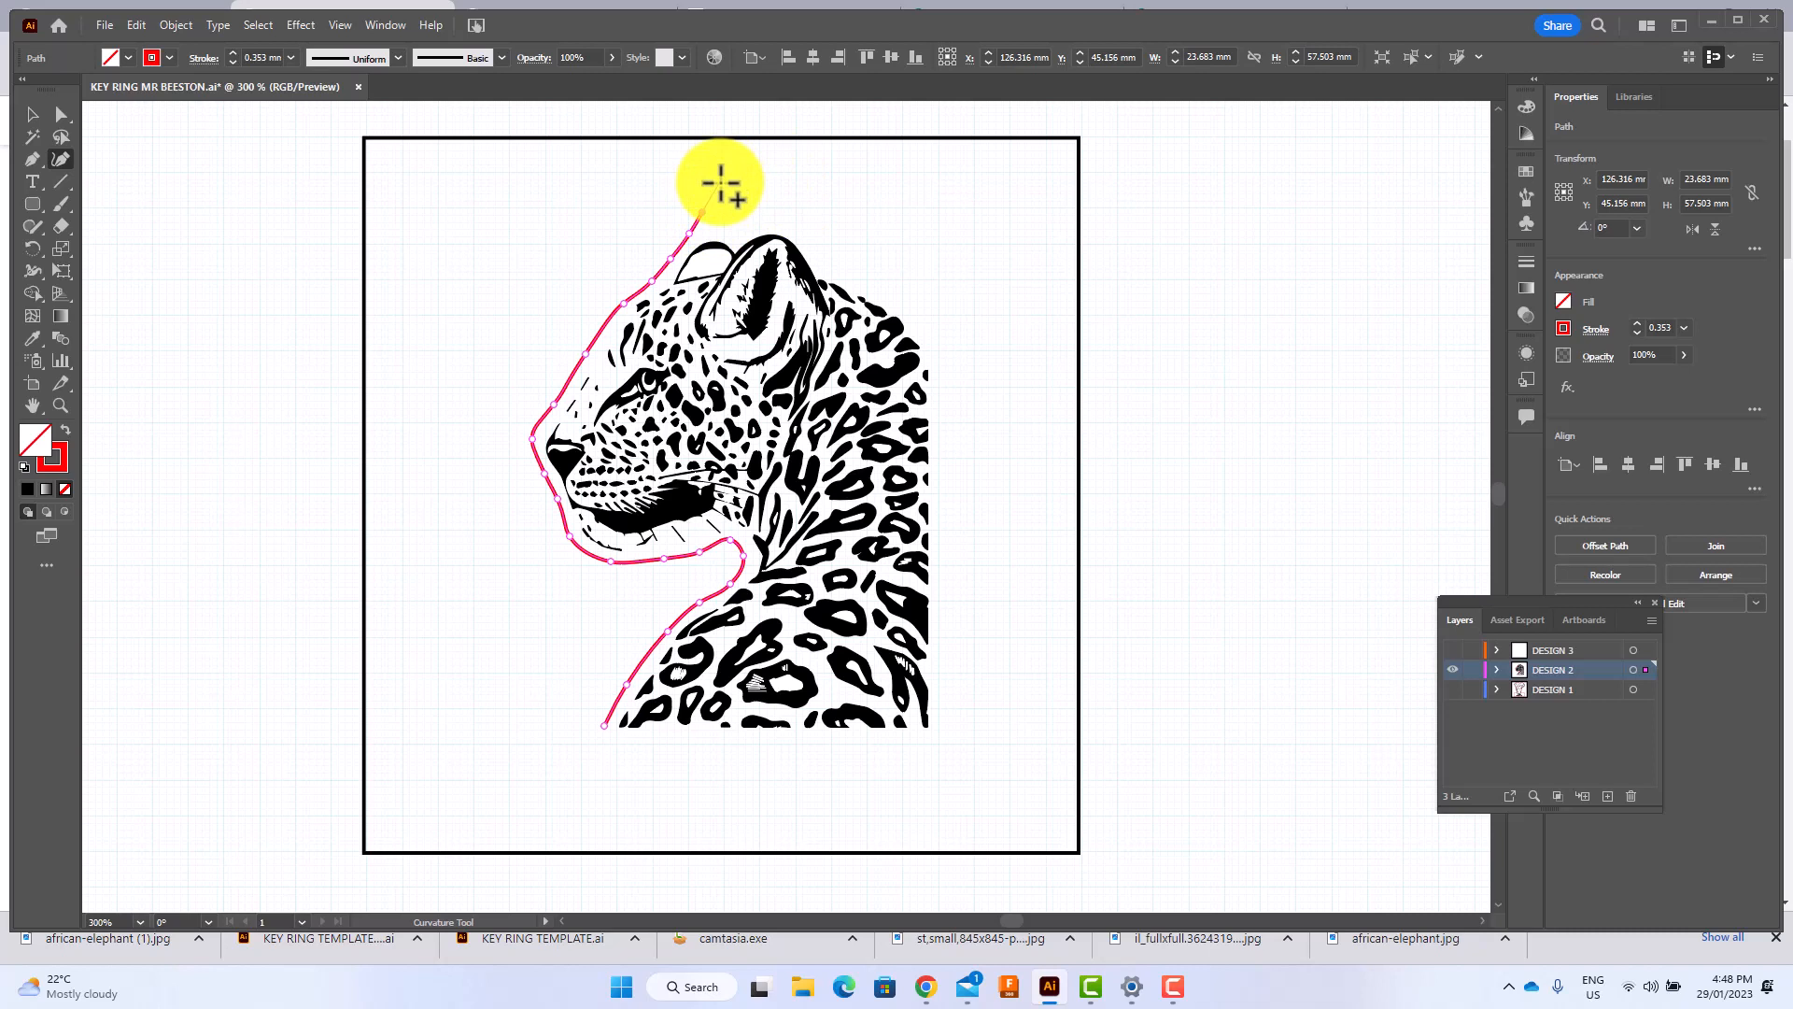
click(785, 171)
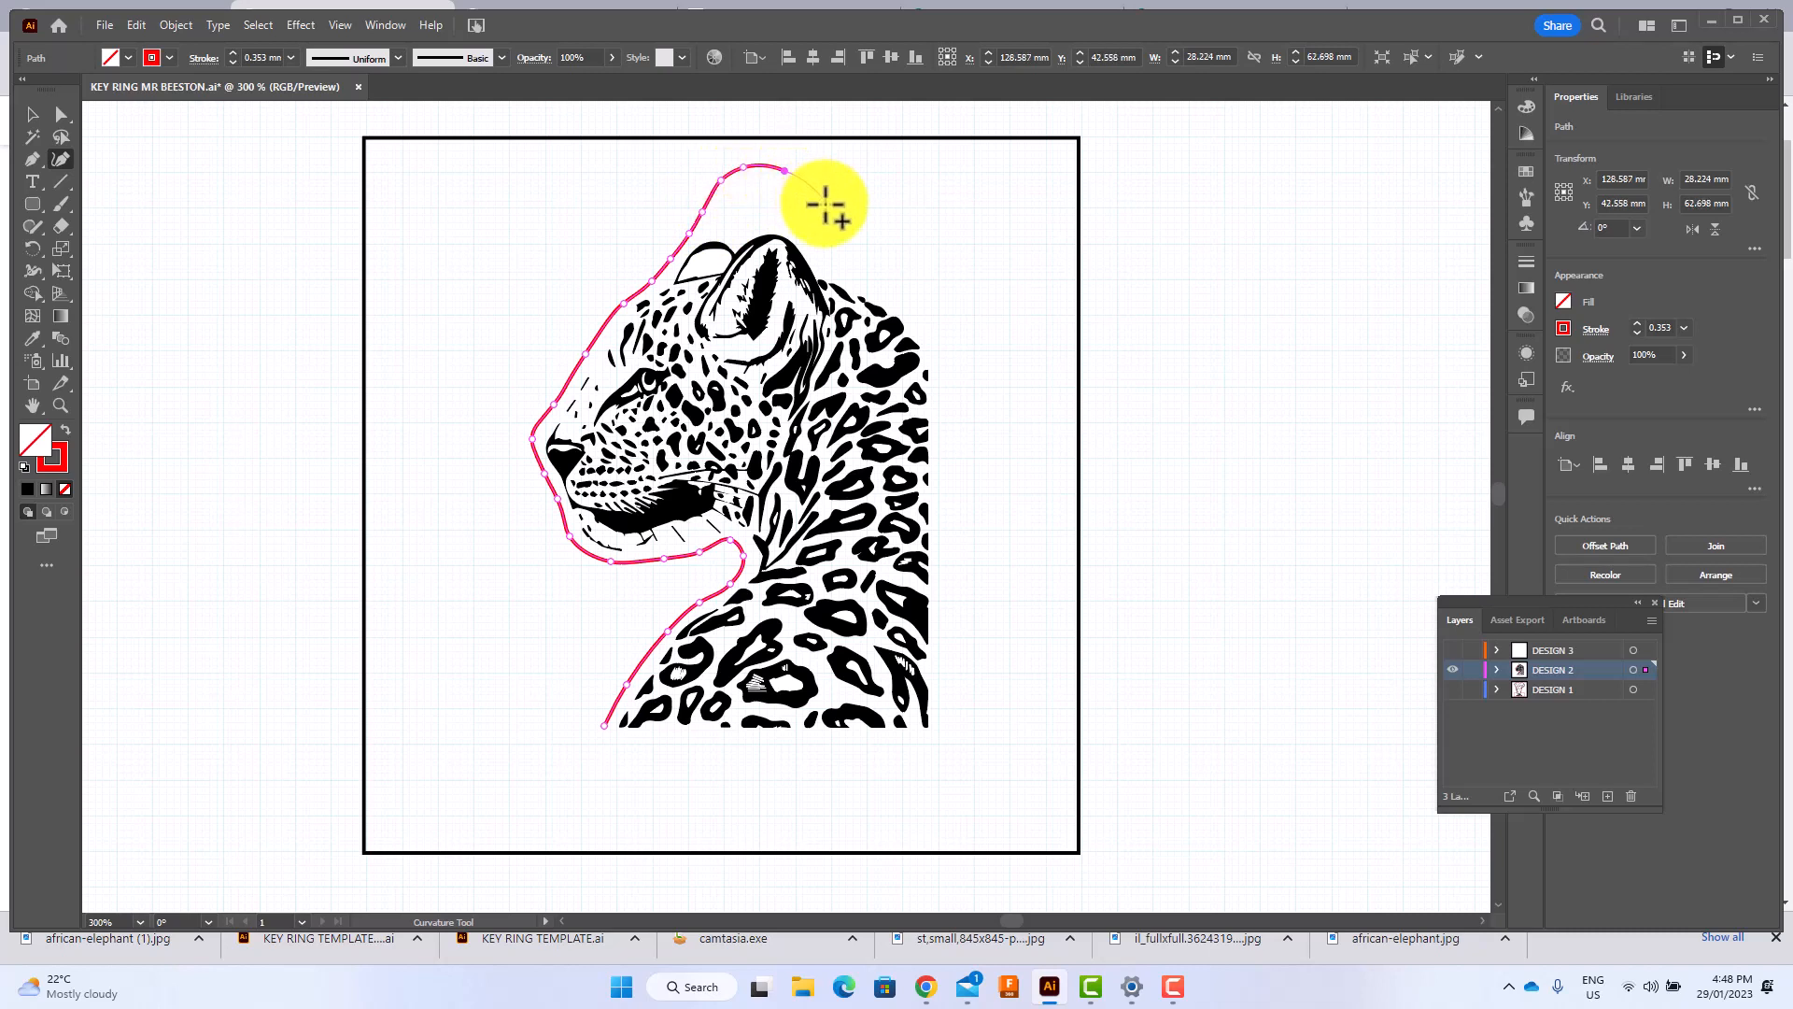
click(826, 203)
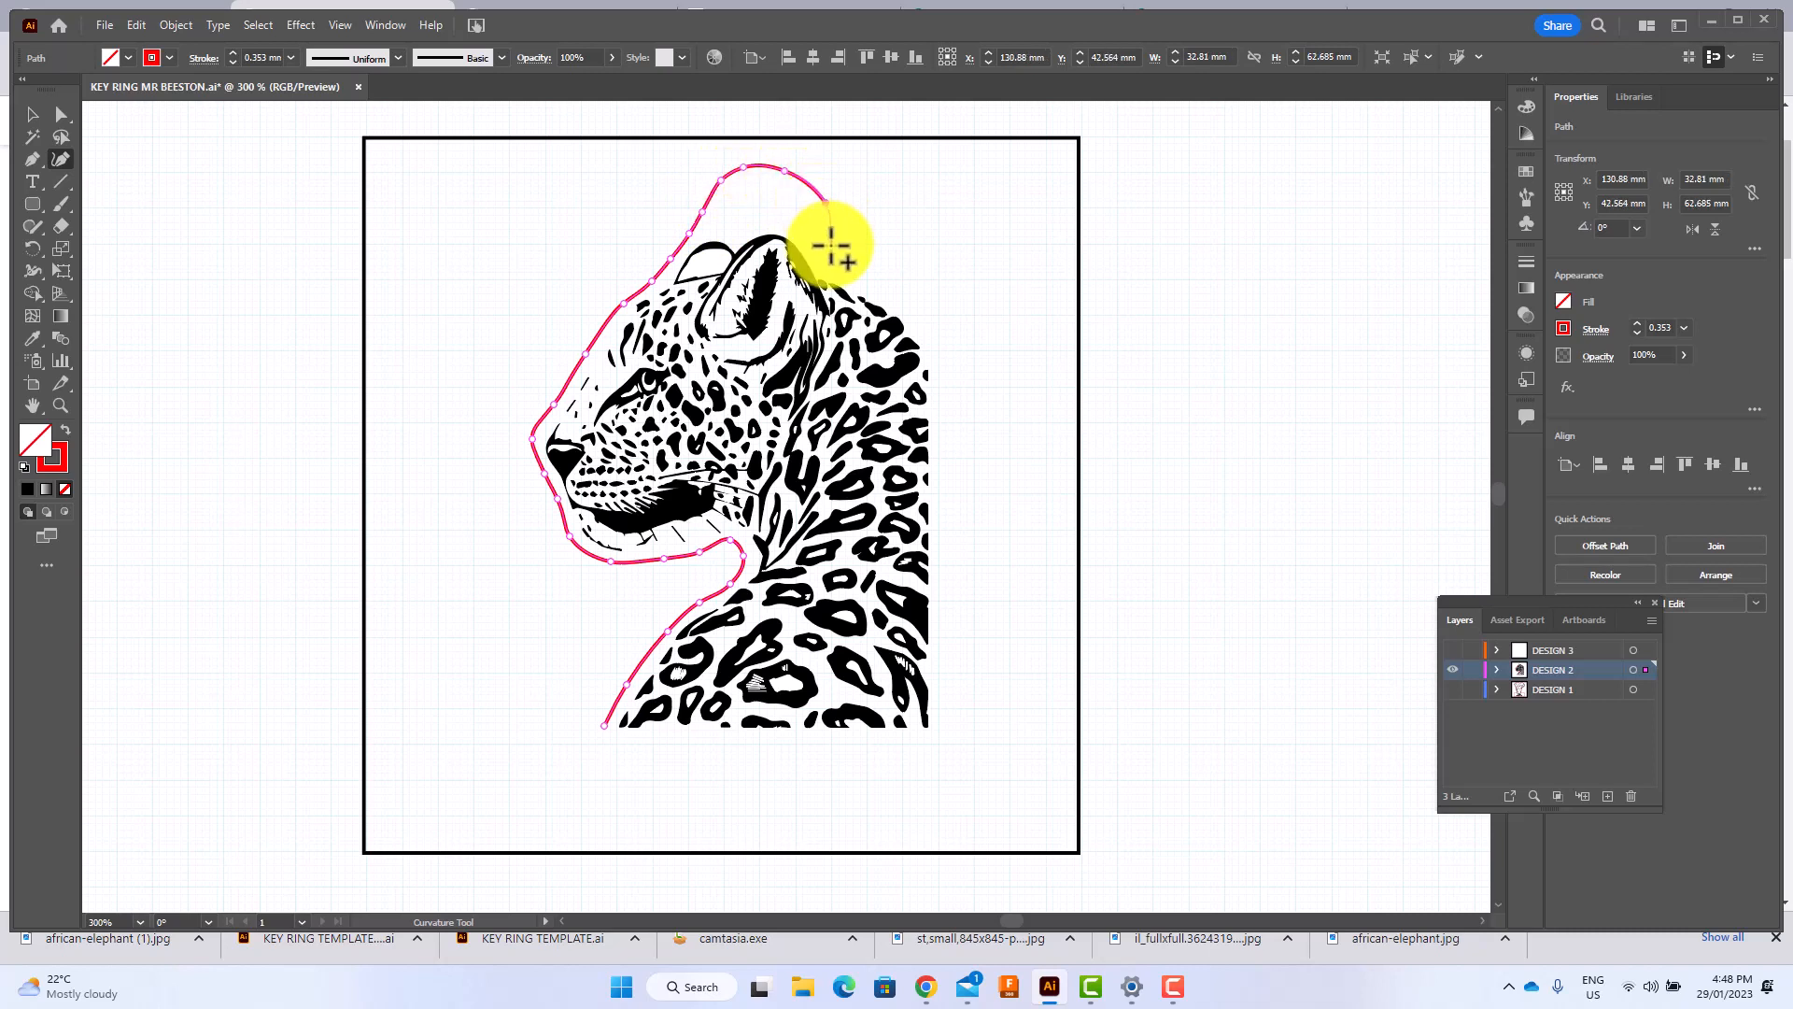
Trace the red outline from the tab along the neck and straight down the leopard's back to its lower corner.
click(865, 282)
click(904, 300)
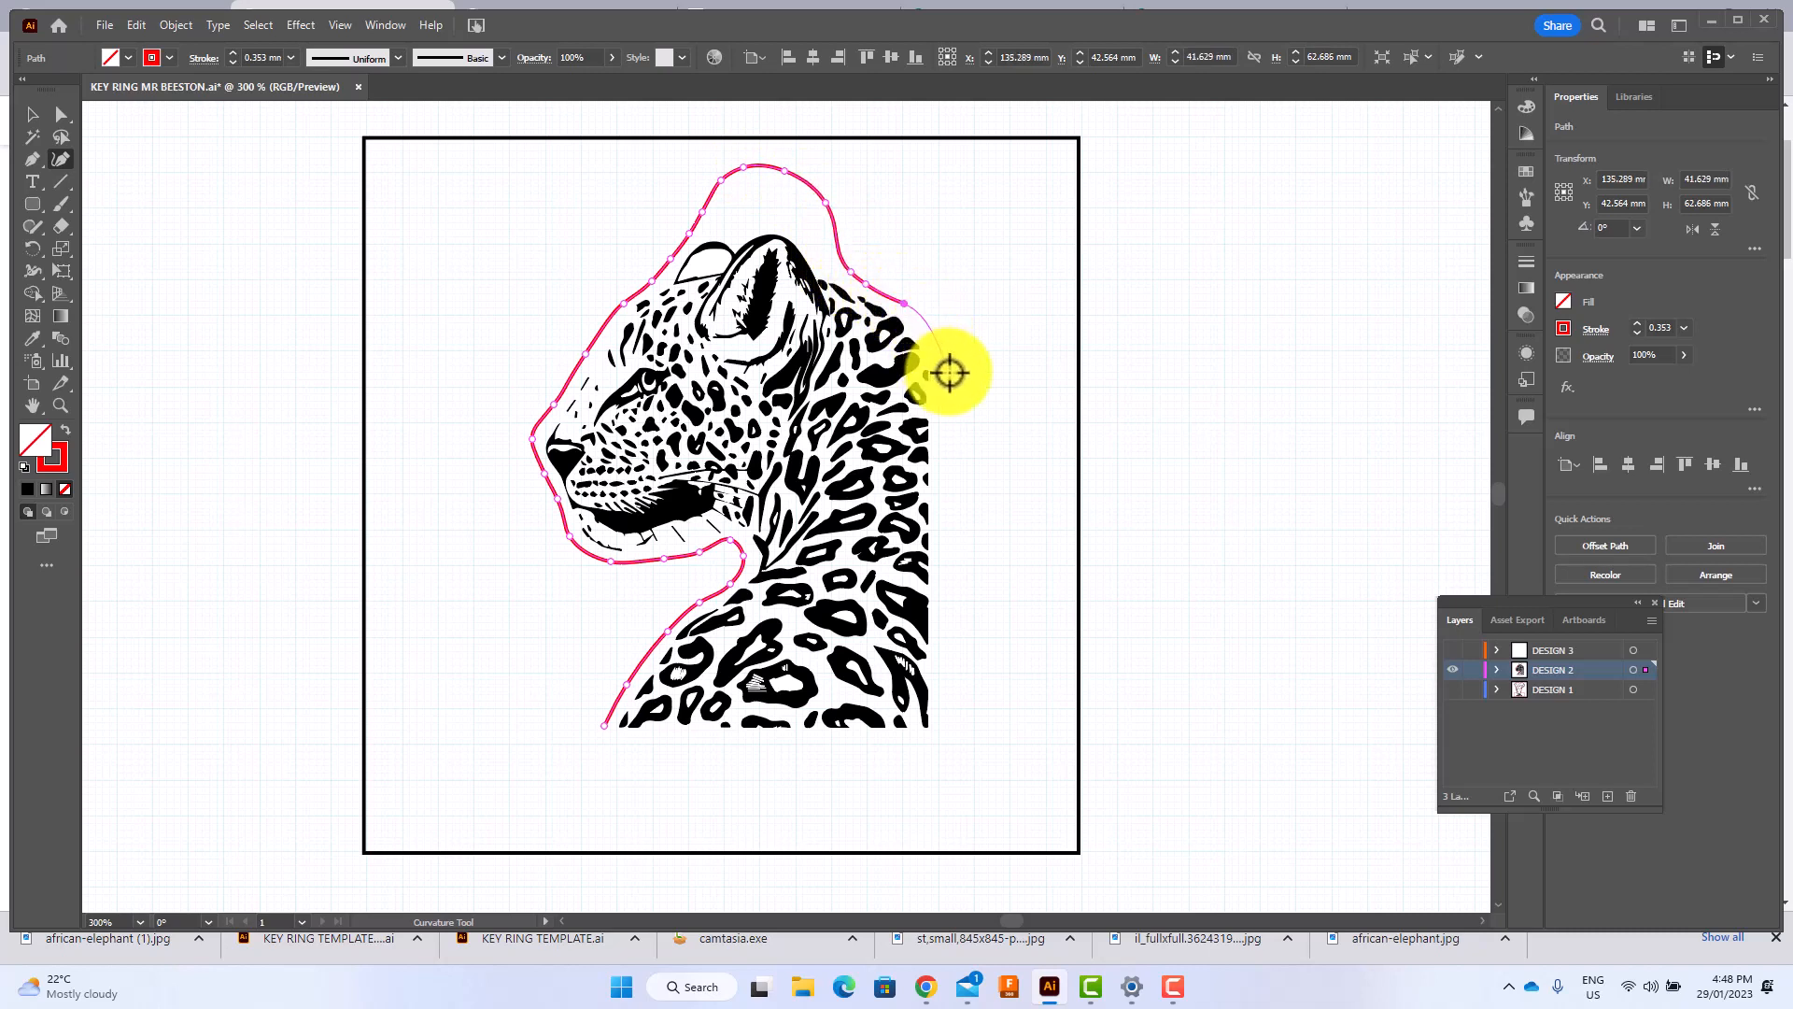
click(947, 375)
click(945, 397)
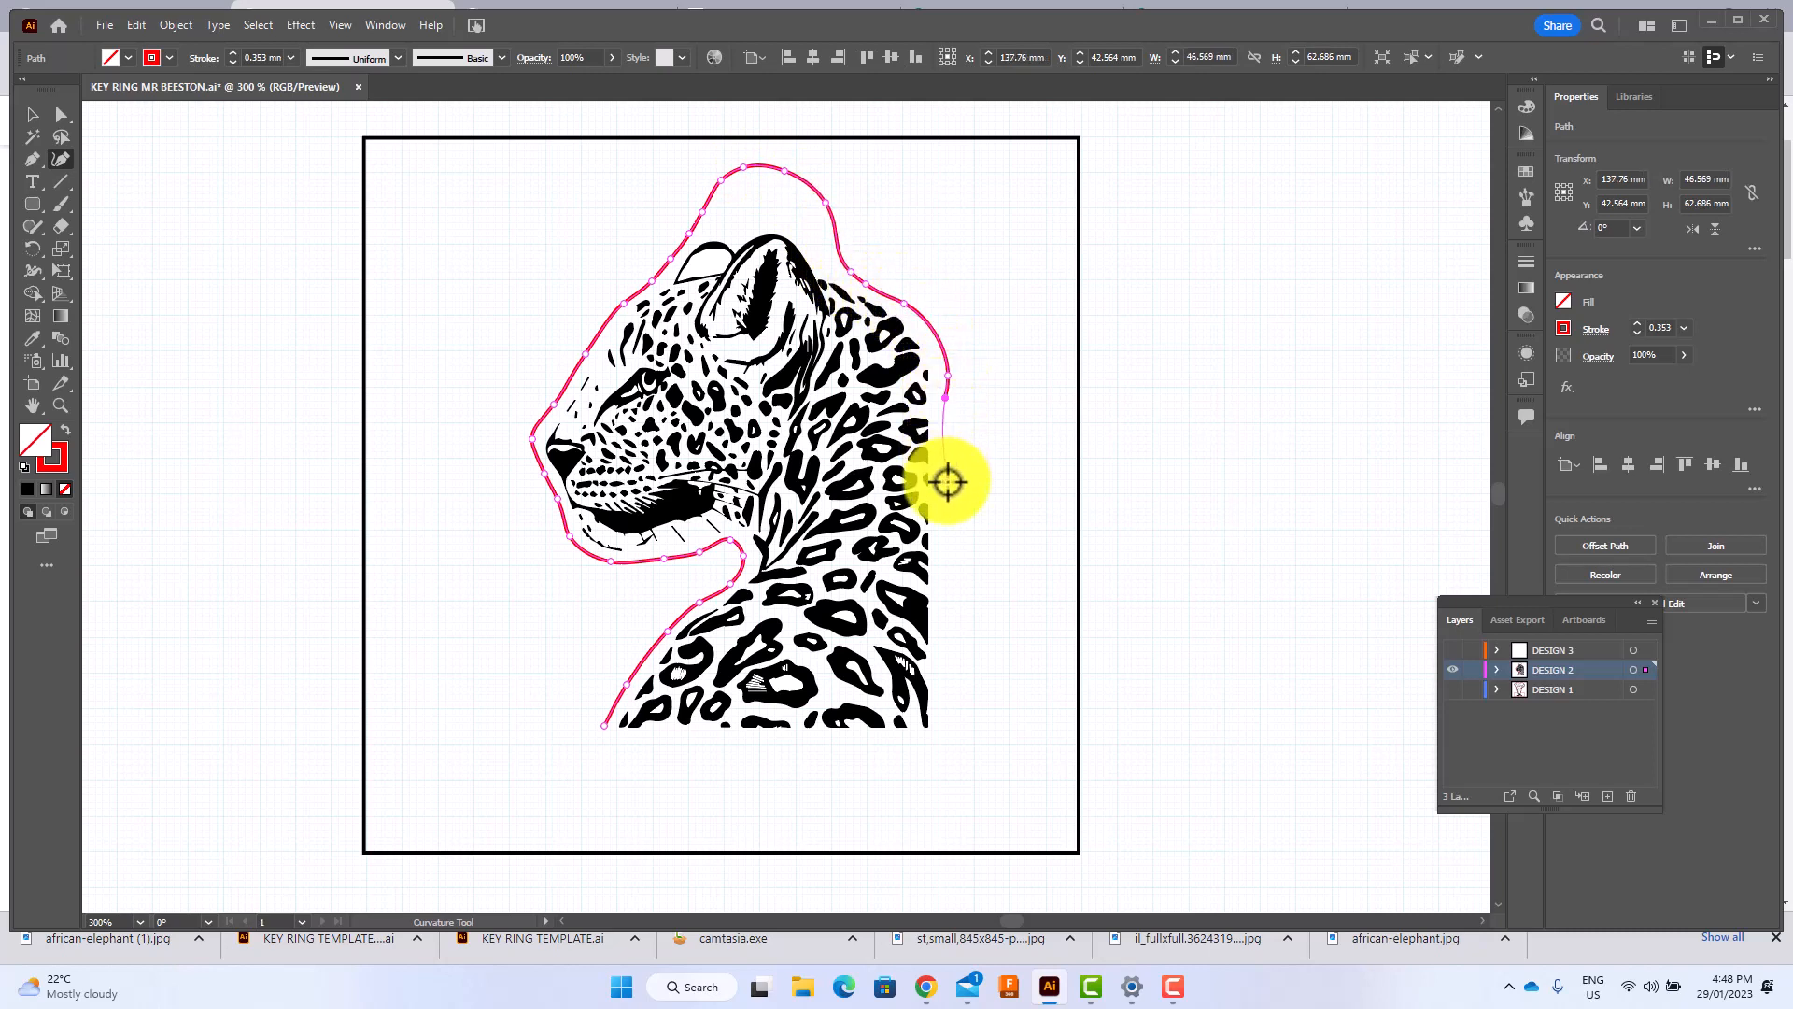
click(941, 487)
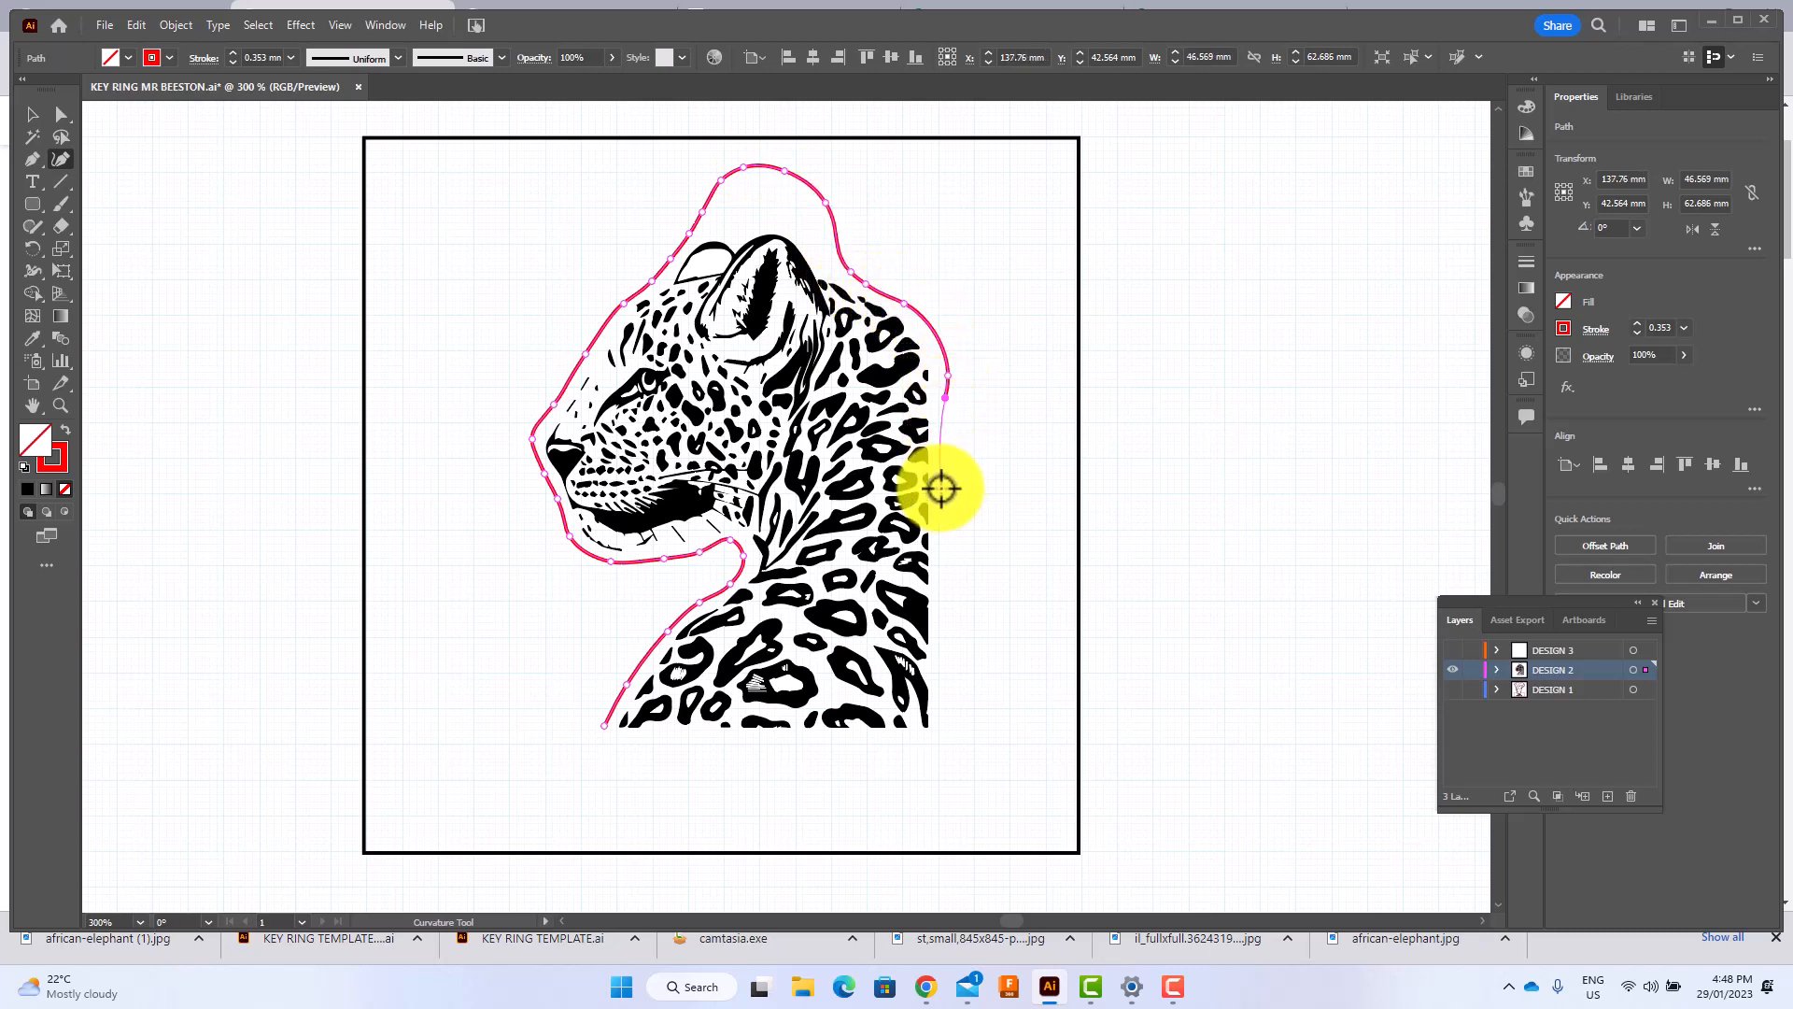
click(941, 722)
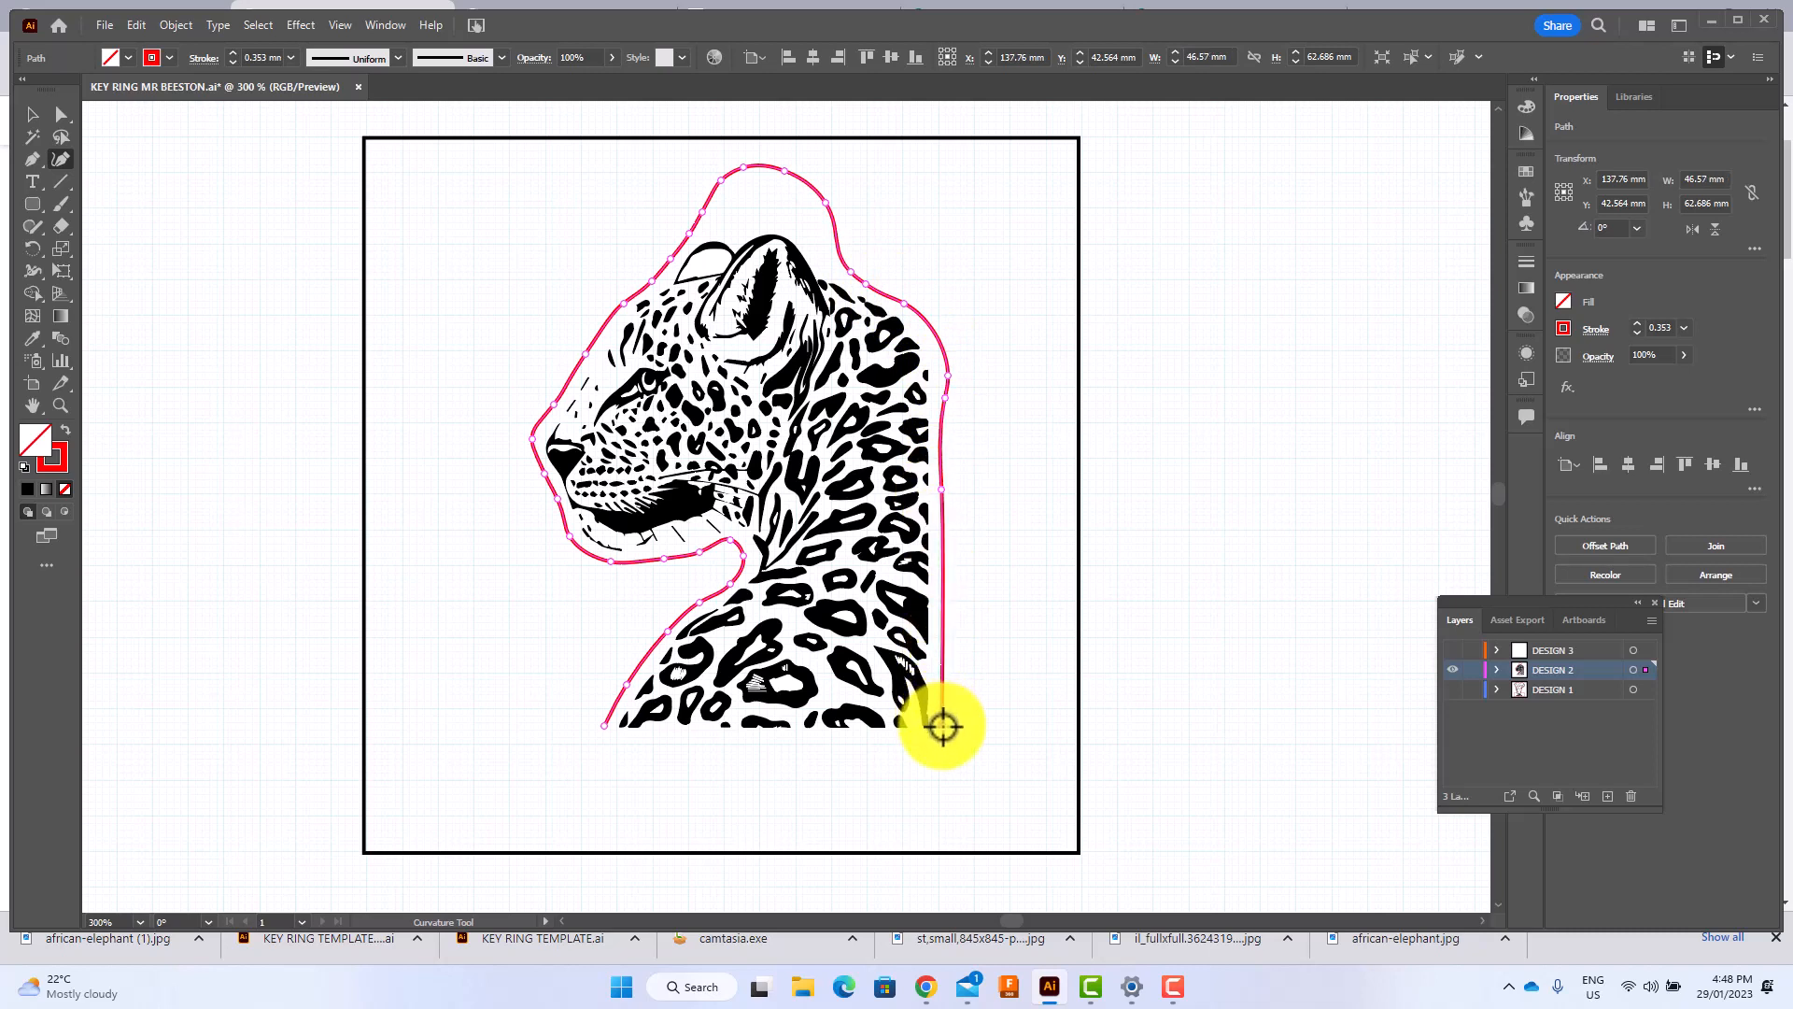
Run the red outline around a rounded base area below the leopard and close it at the starting point.
click(923, 826)
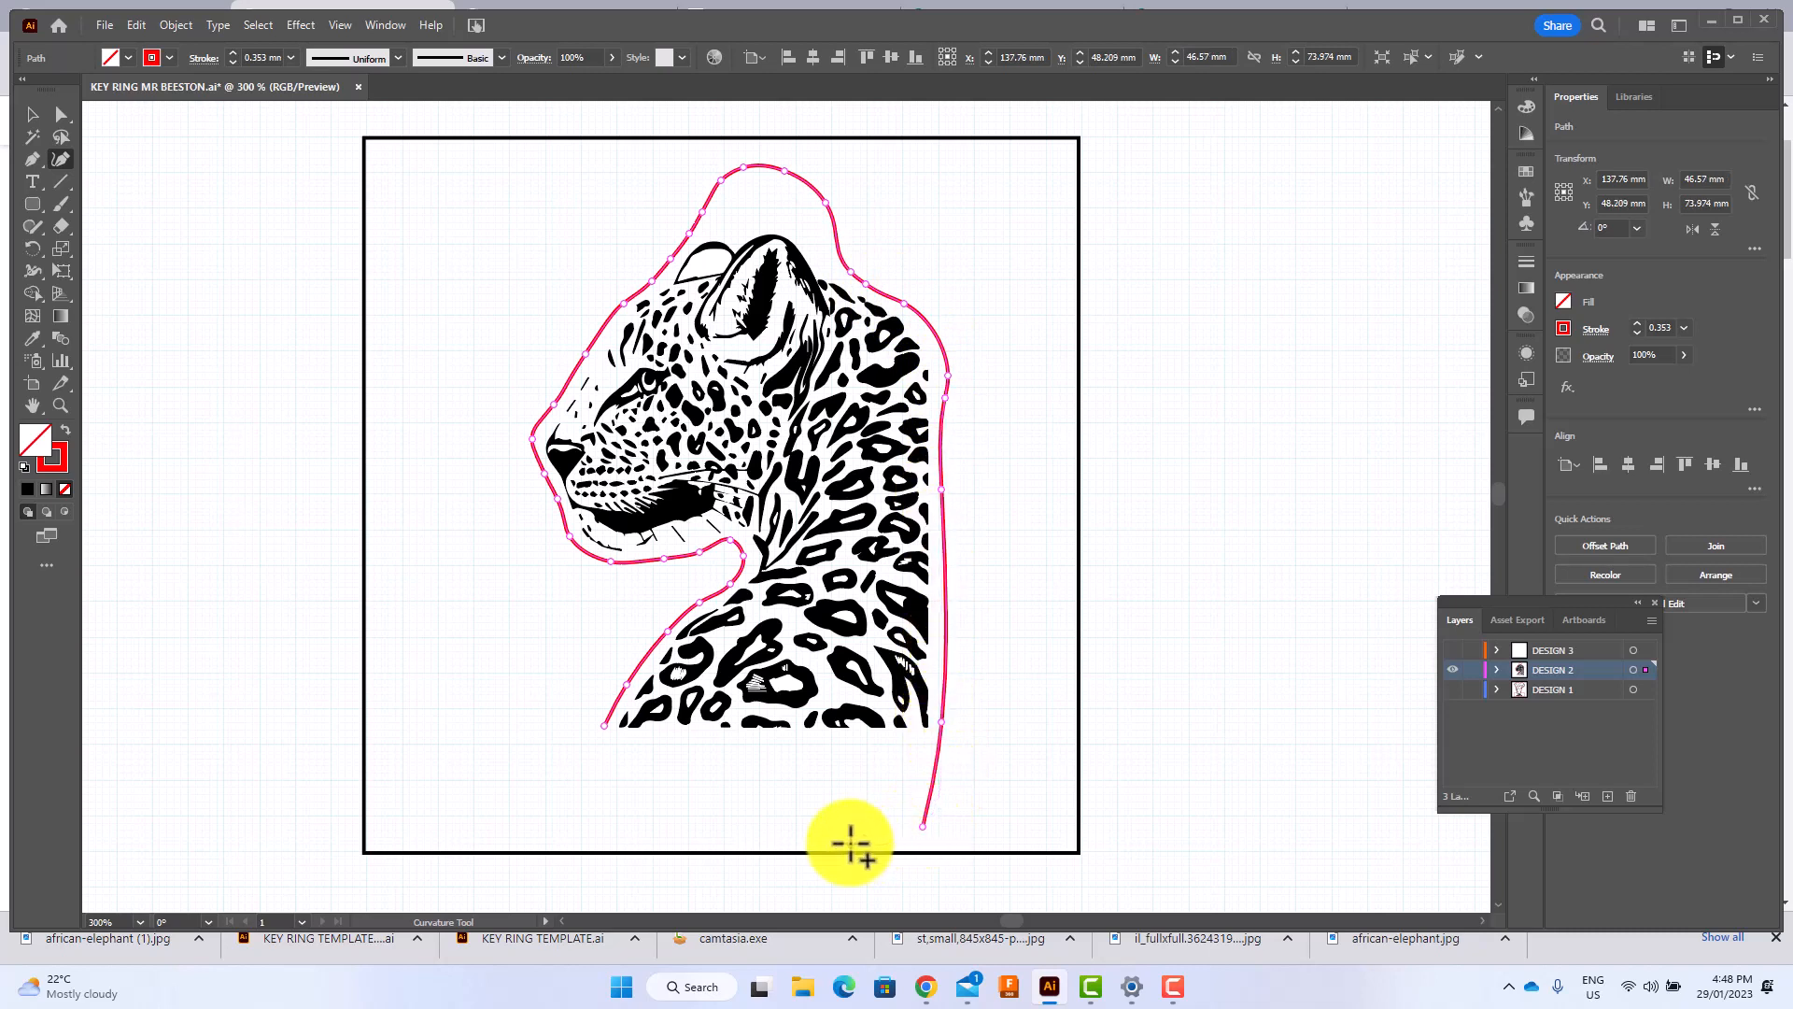
click(850, 844)
click(627, 840)
click(604, 843)
click(587, 827)
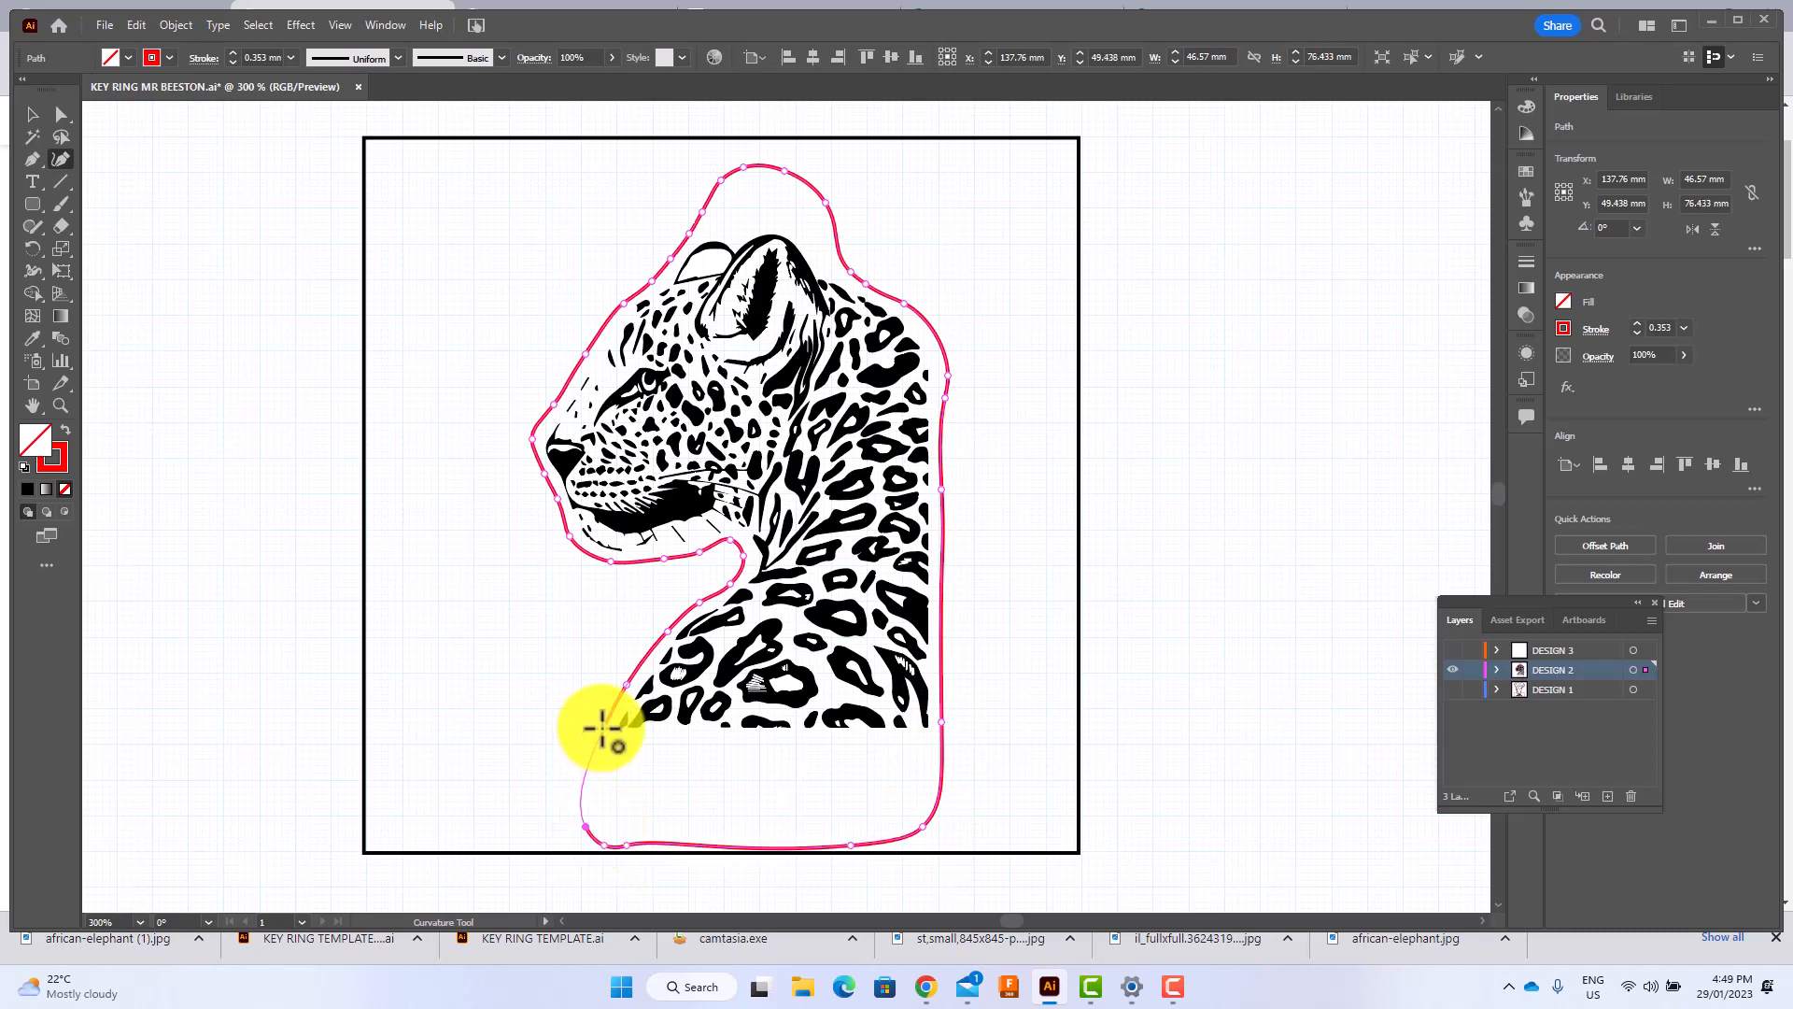
click(602, 726)
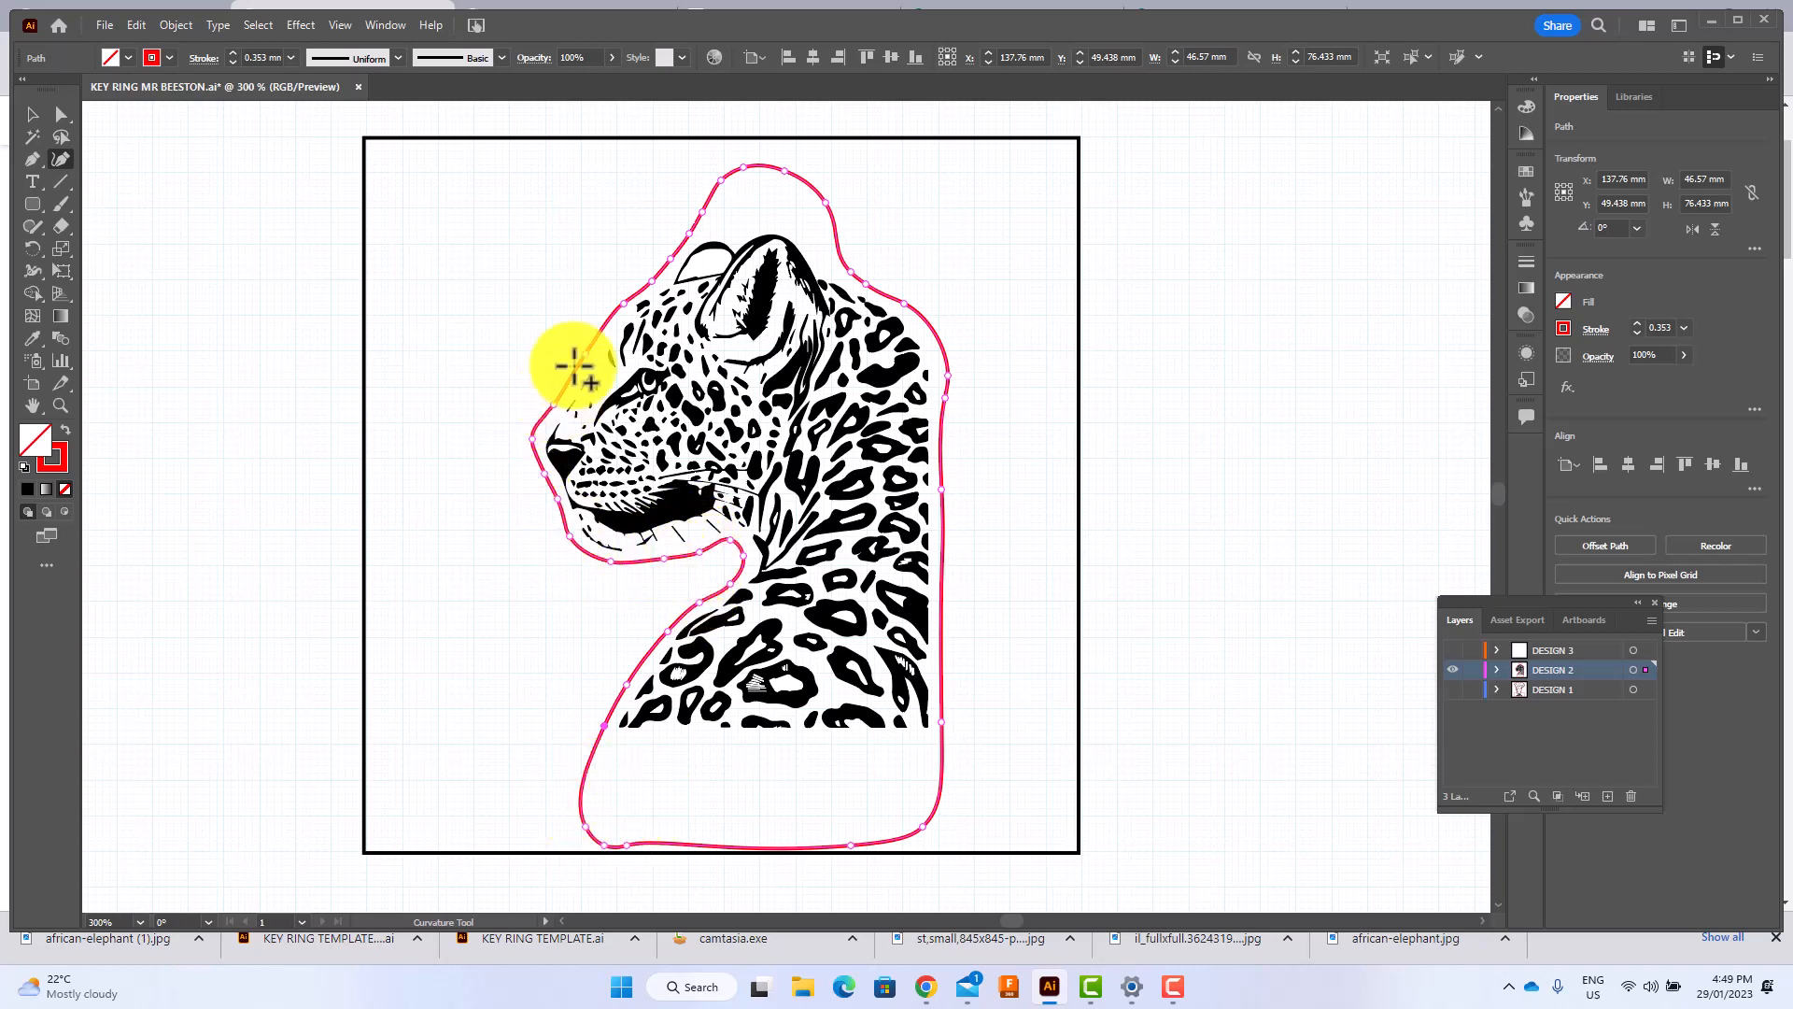
Smooth the back-side slope and top of the outline's tab by adjusting its anchor point handles with Direct Selection.
click(62, 114)
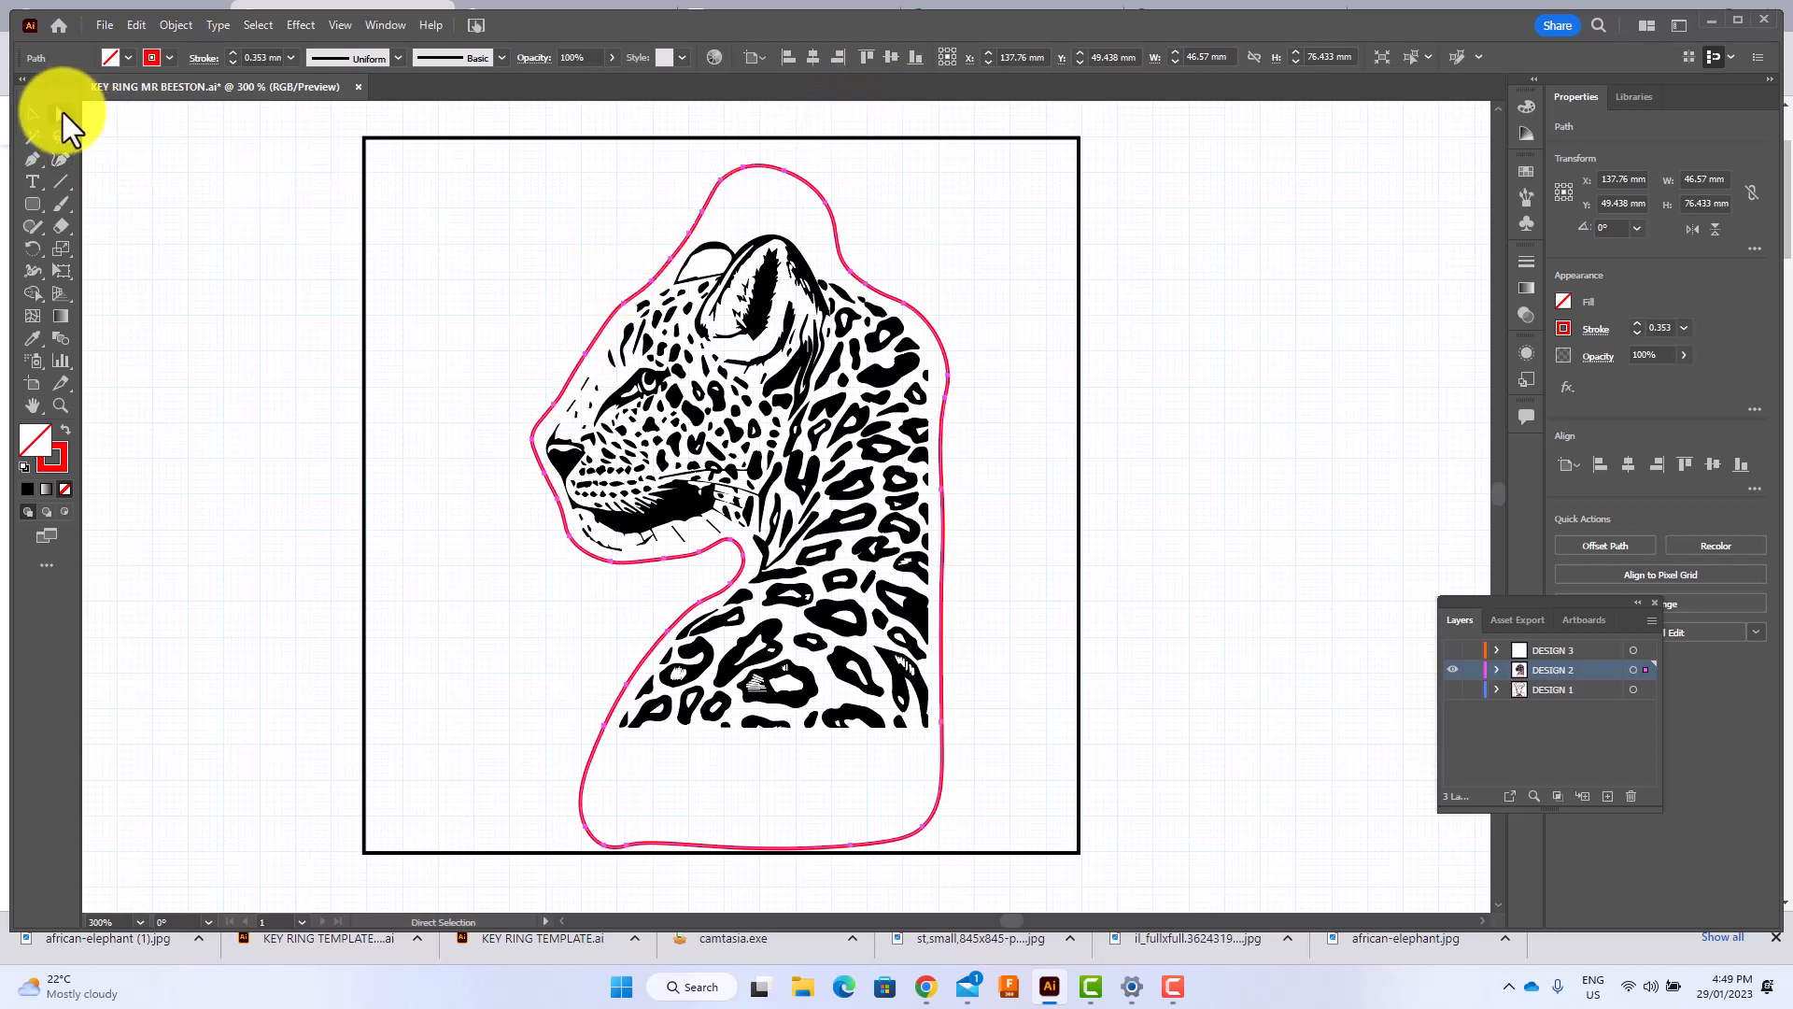
click(690, 234)
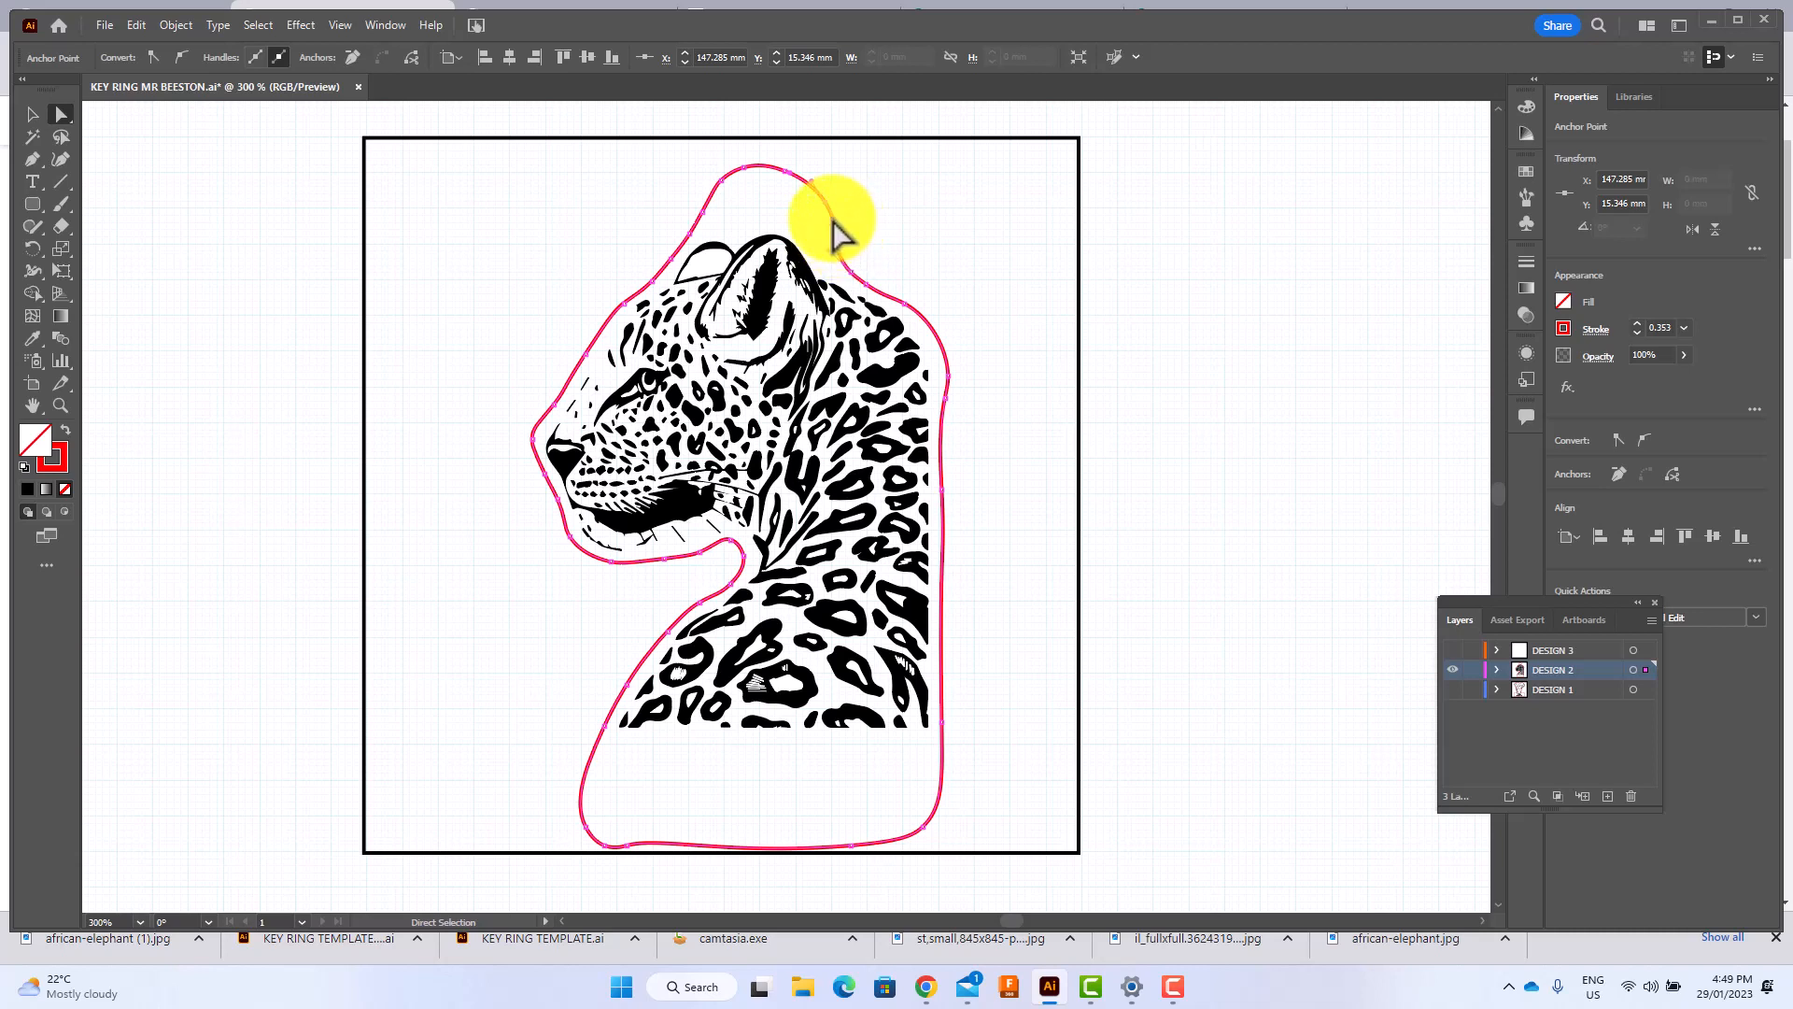
key(ctrl+equal)
key(ctrl+equal)
key(ctrl+equal)
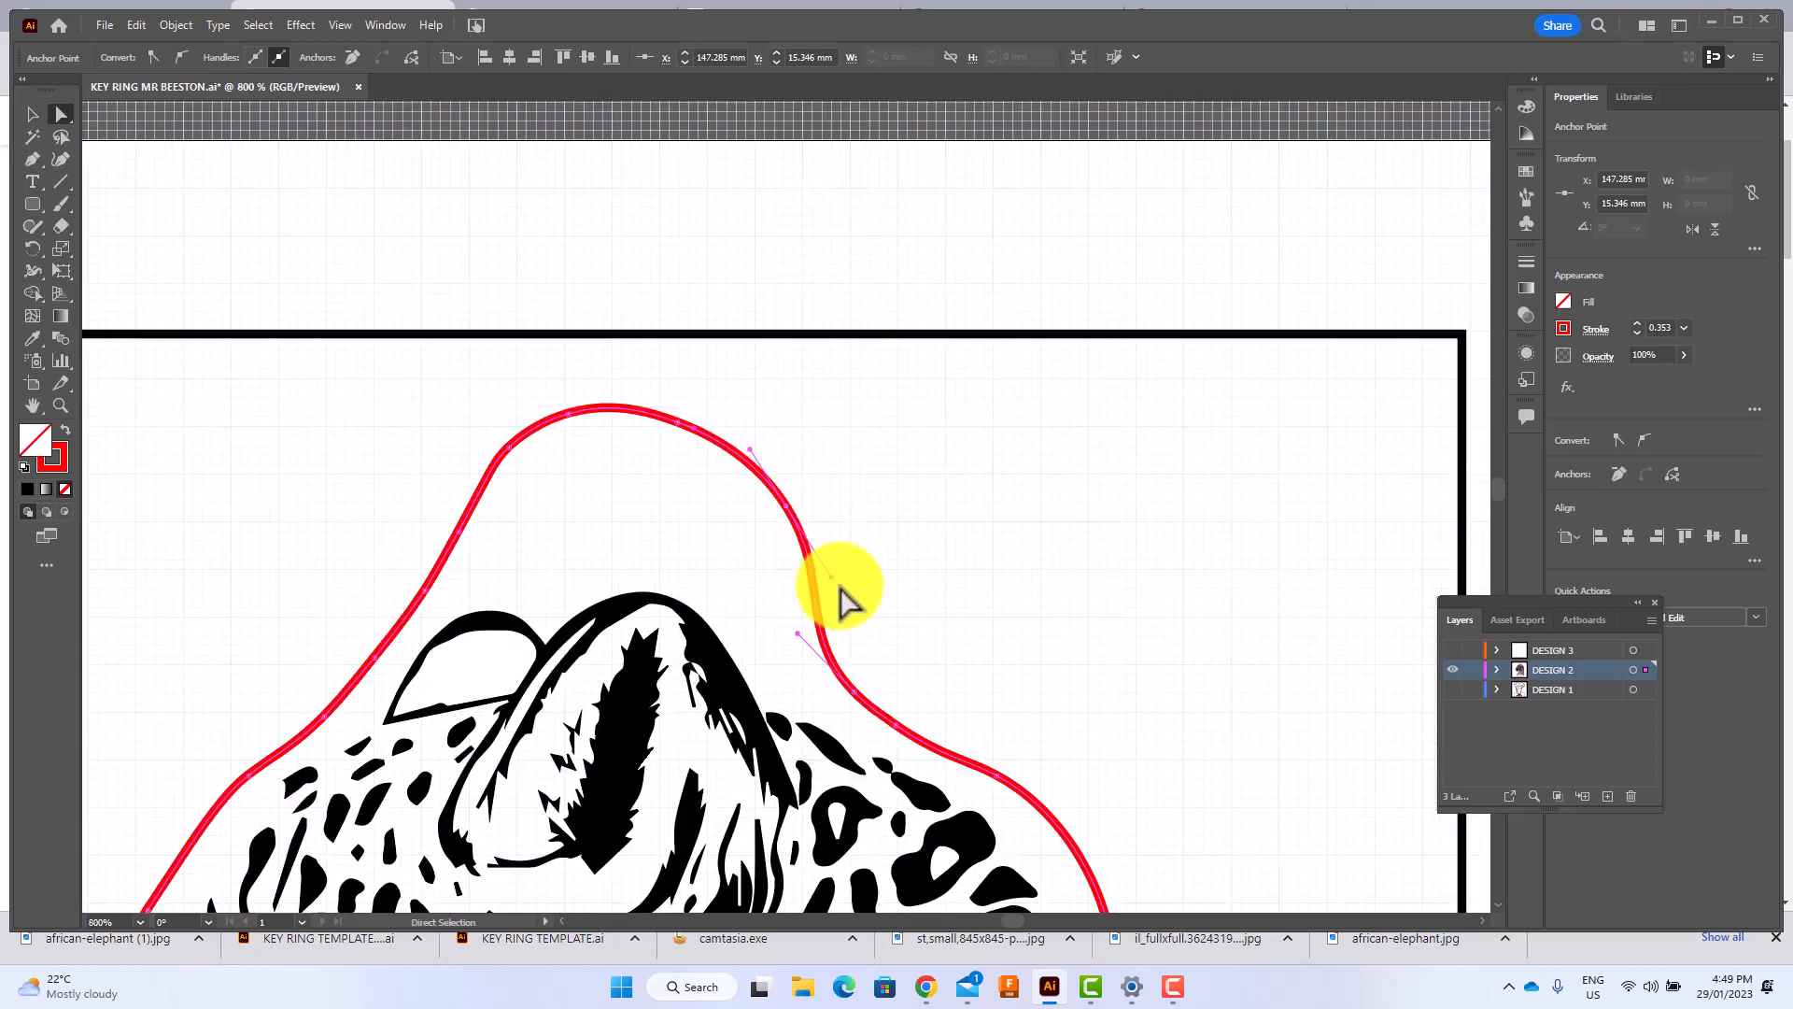
mouse_move(834, 579)
mouse_down()
mouse_move(860, 573)
mouse_move(869, 502)
mouse_move(853, 607)
mouse_up()
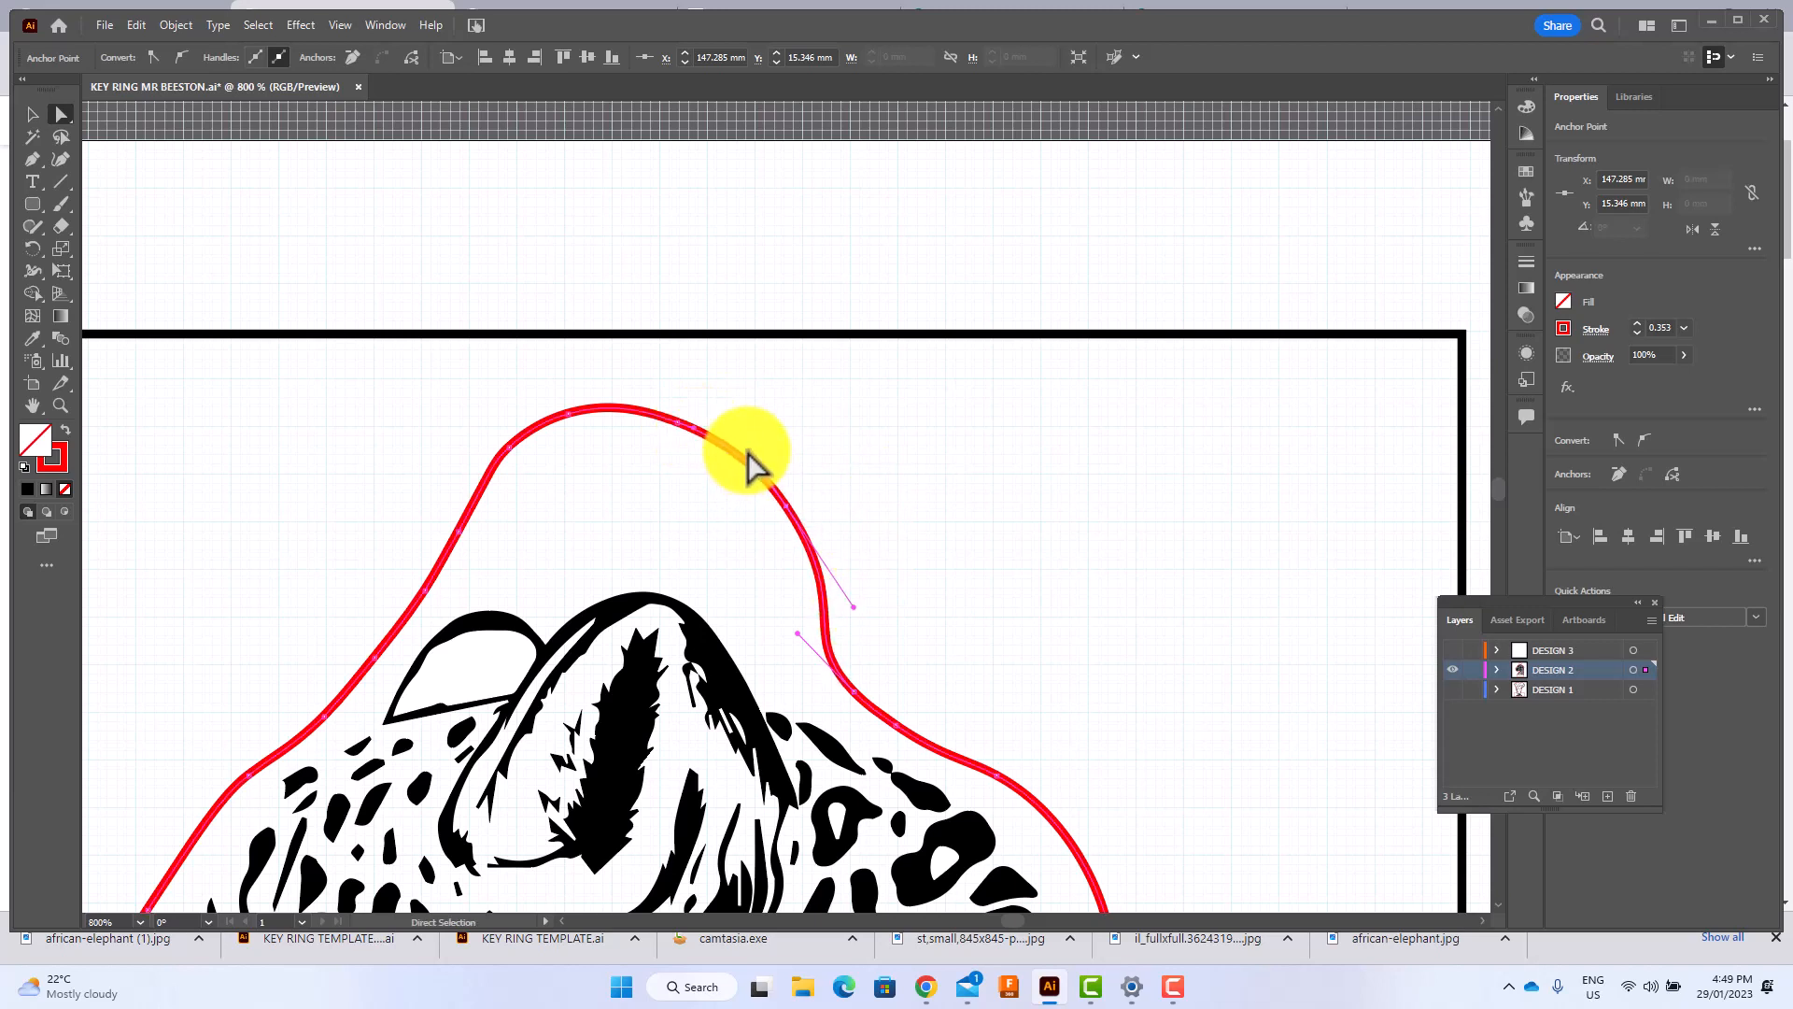
drag(749, 456, 741, 441)
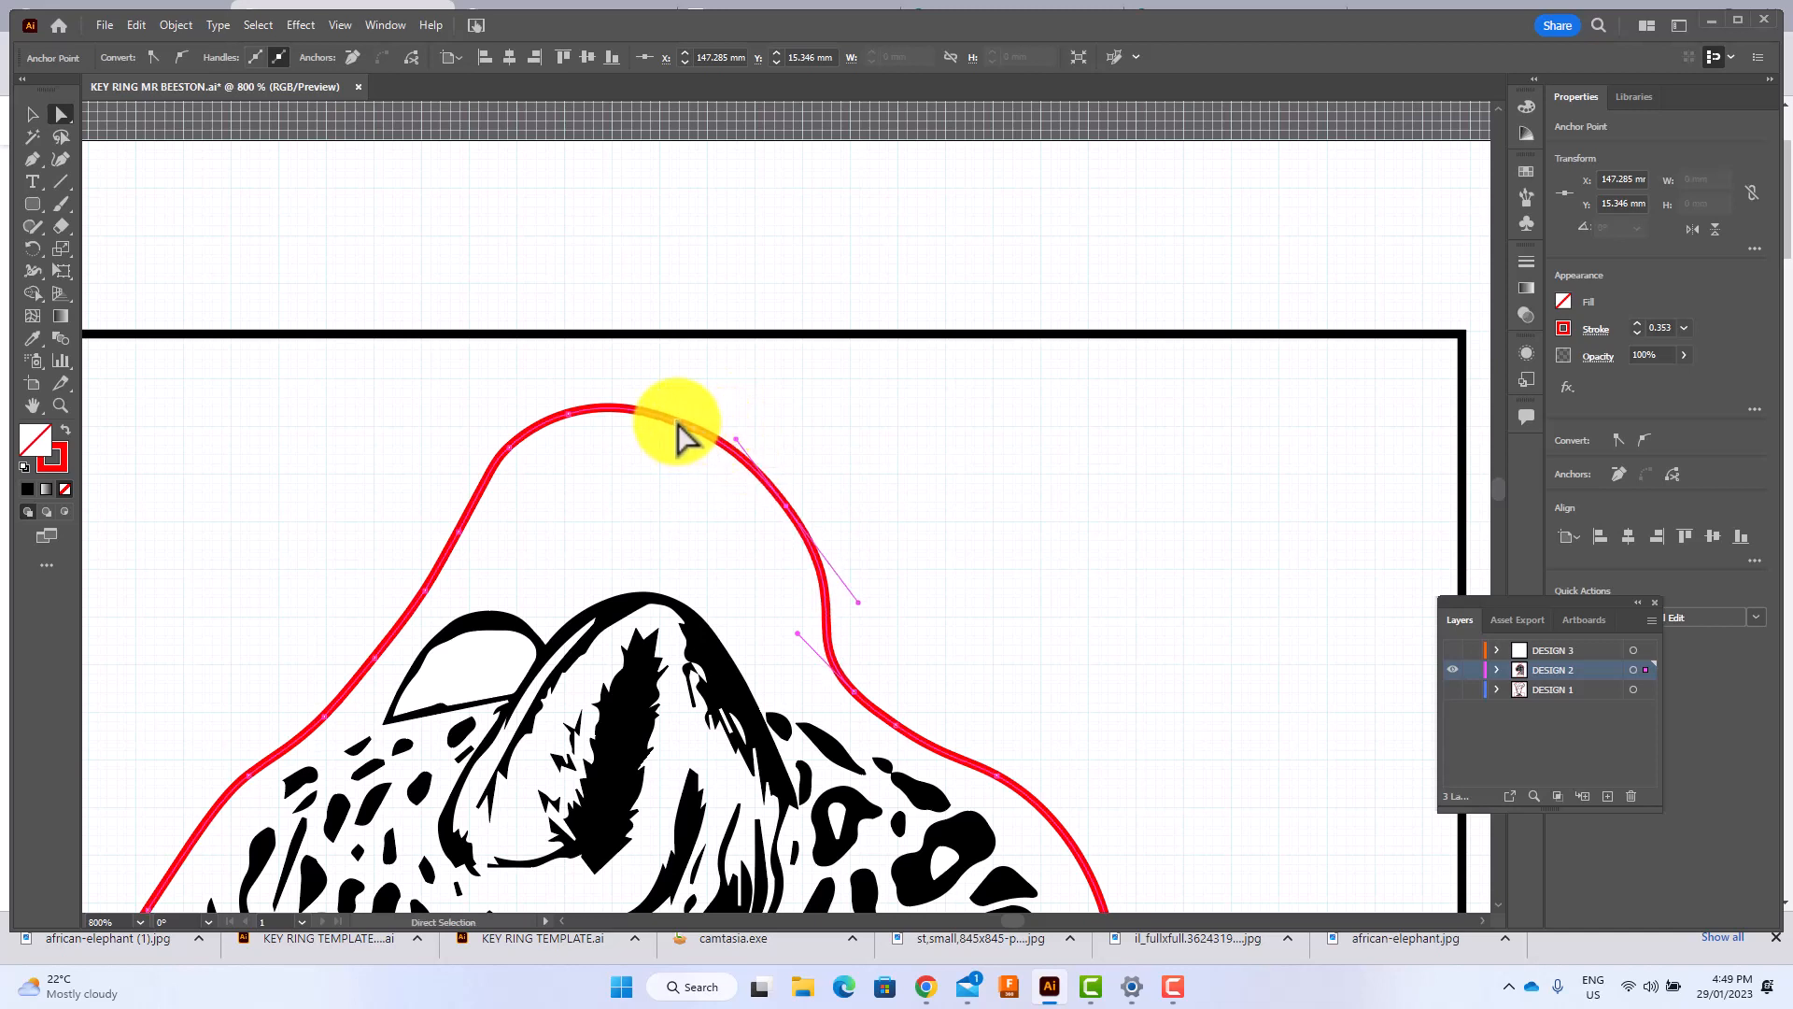
mouse_move(679, 428)
mouse_down()
mouse_move(689, 362)
mouse_move(674, 411)
mouse_up()
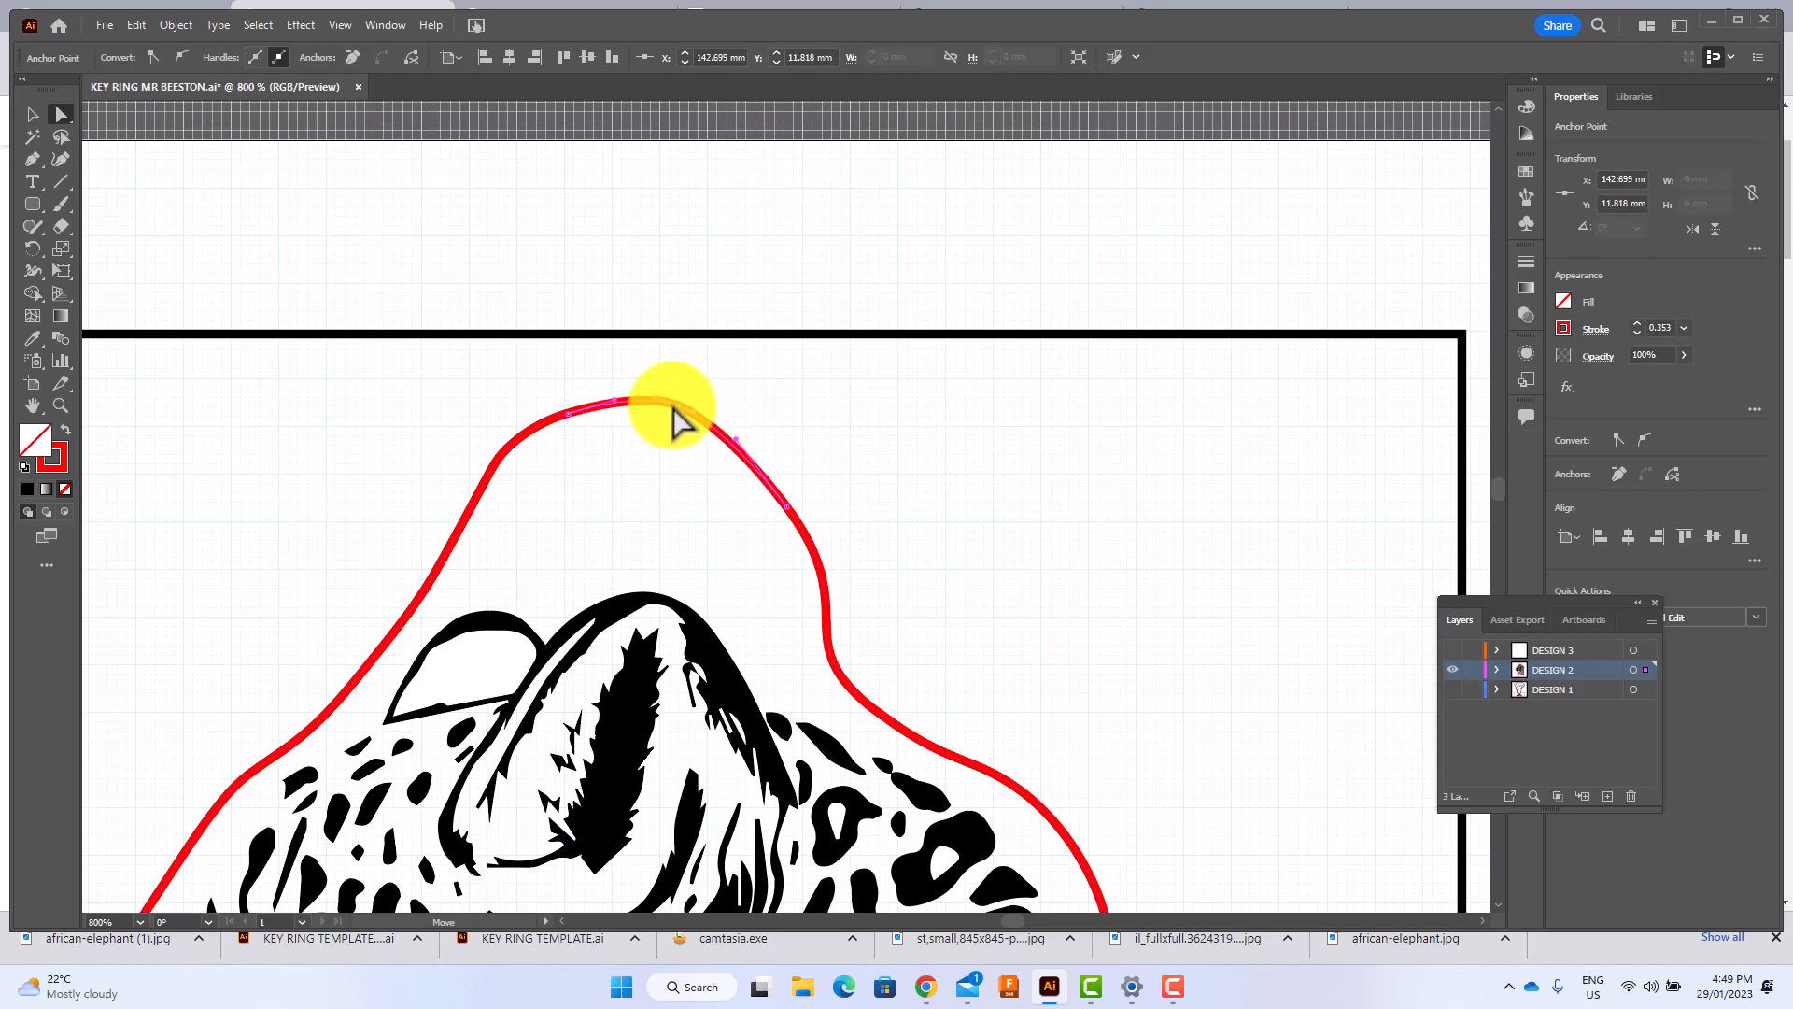
Reshape the face-side top curve of the tab by adjusting its anchor point, and undo the last distorting adjustment.
click(568, 413)
drag(568, 413, 475, 432)
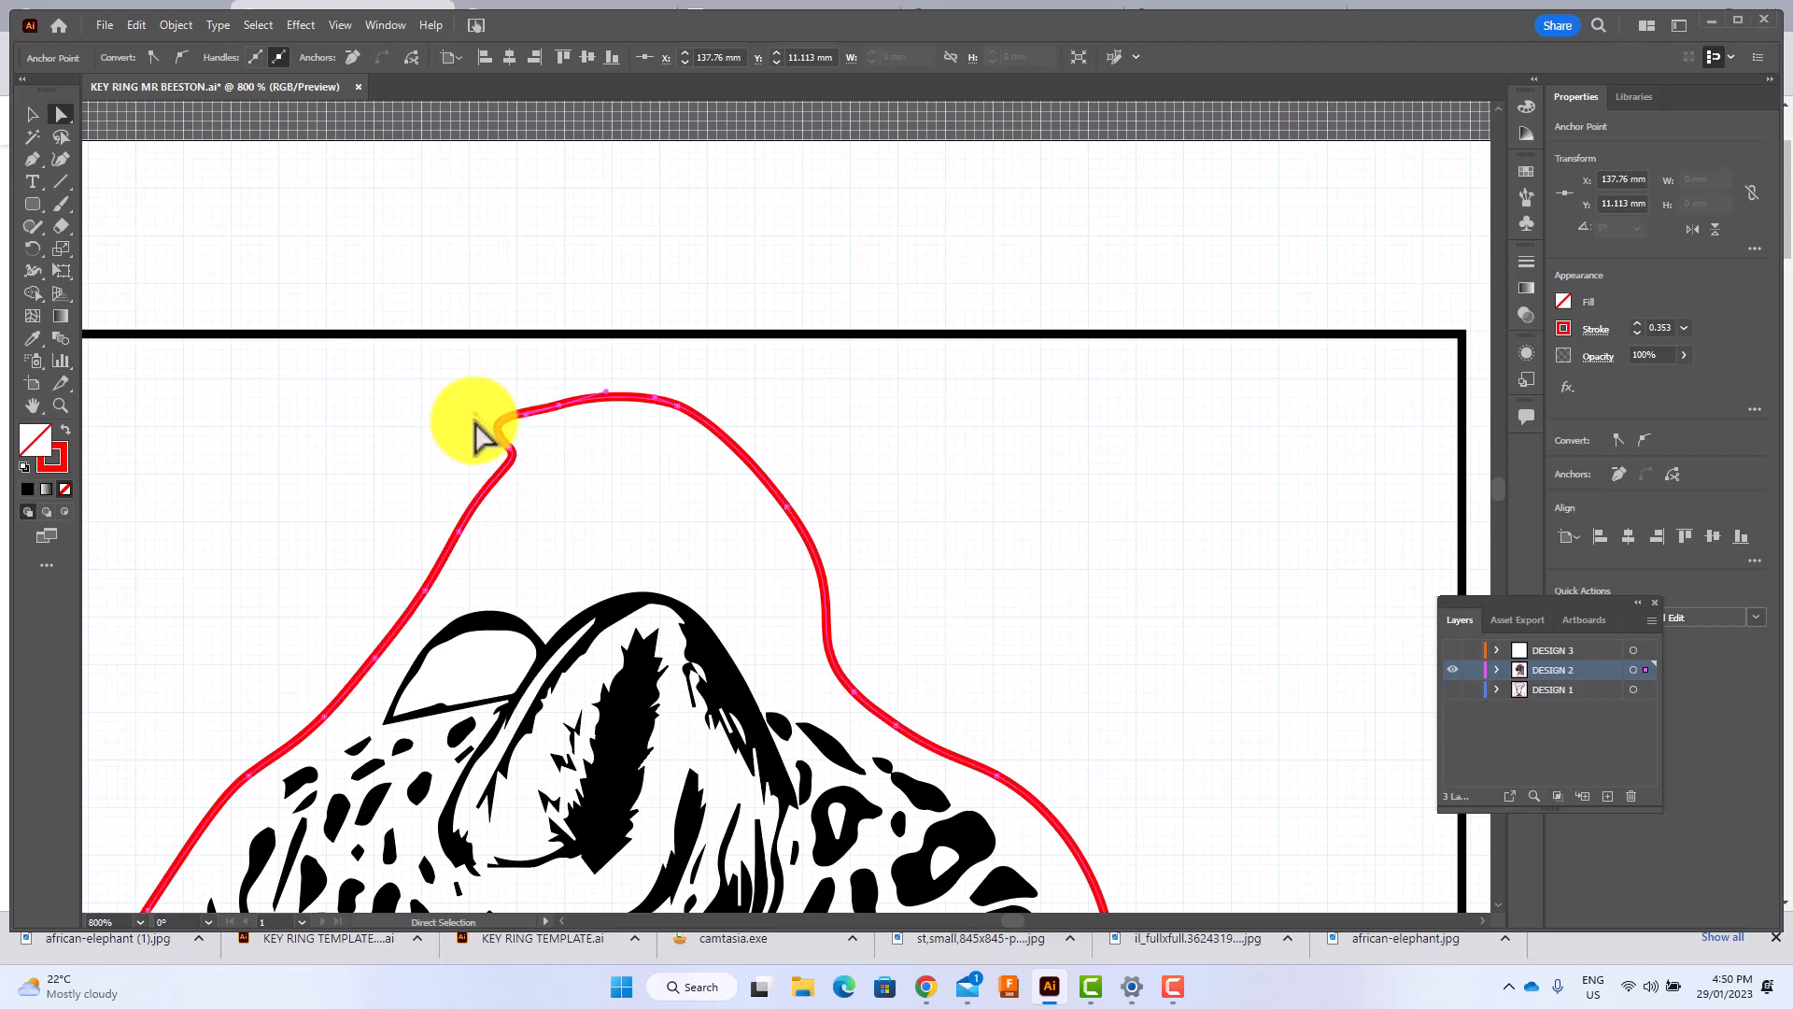
key(ctrl)
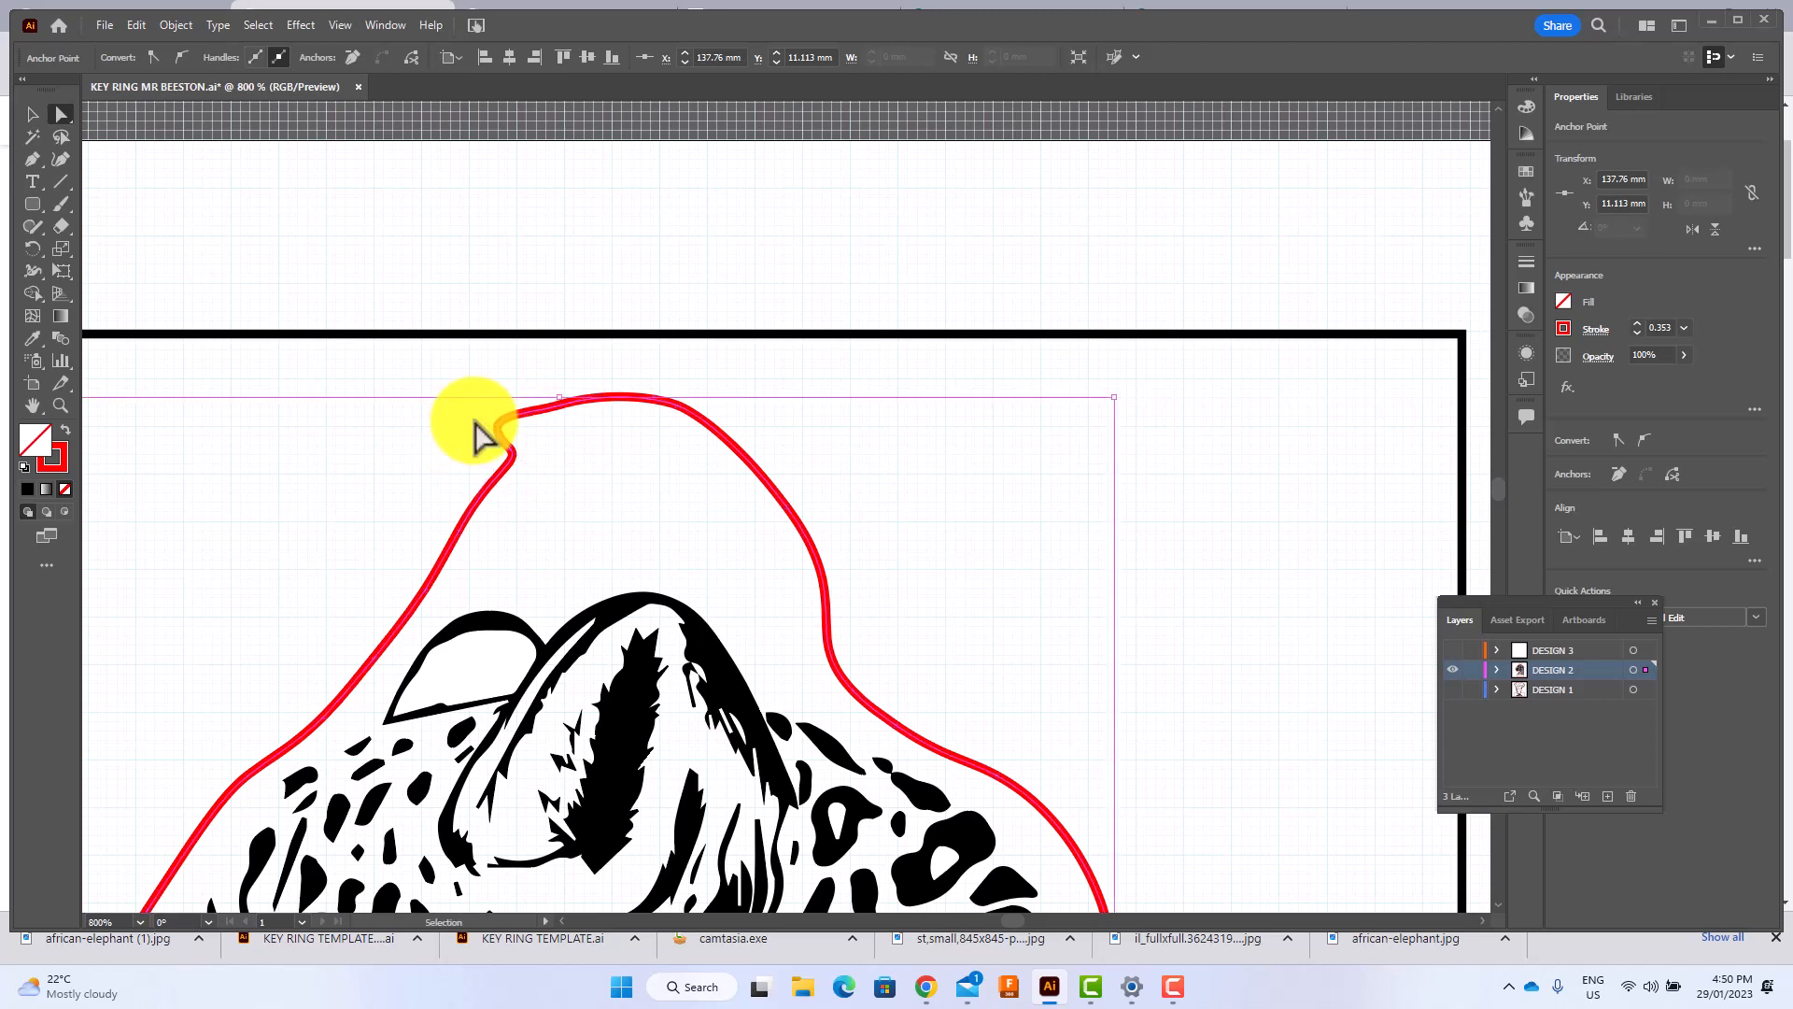
key(ctrl+z)
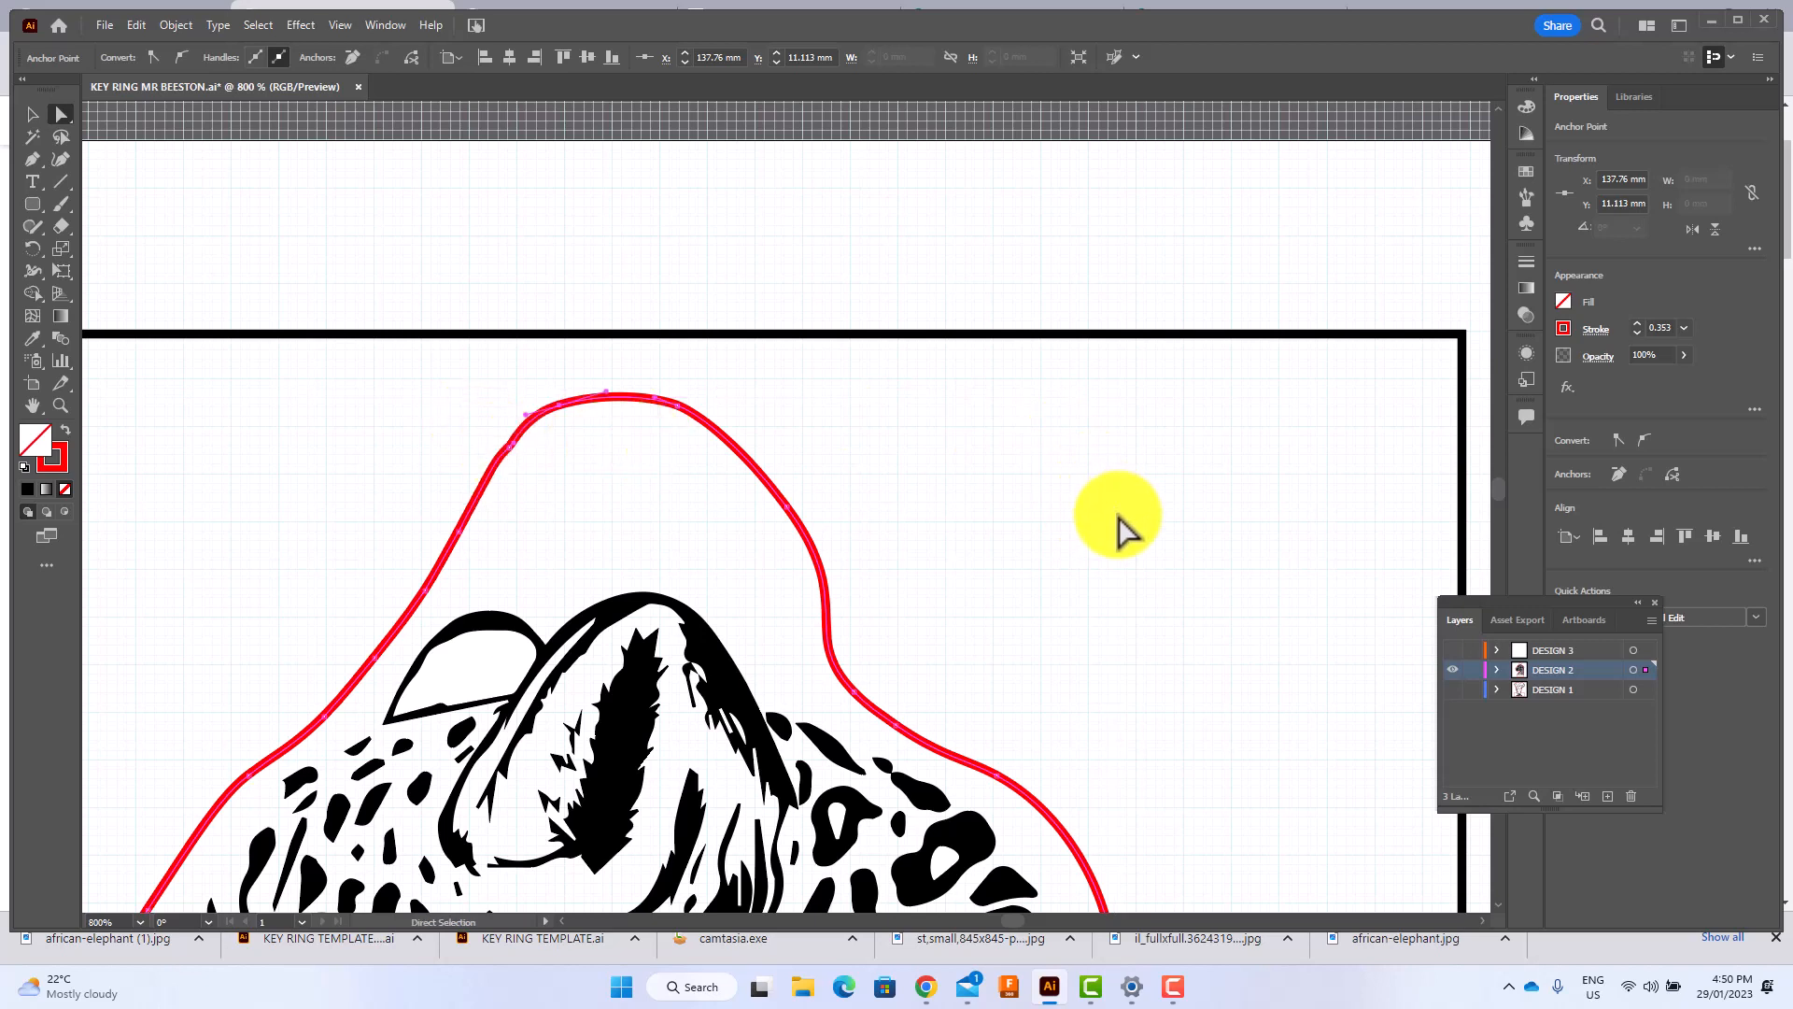
Draw a 6 mm red circle with the Ellipse tool and place it centrally inside the tab above the leopard's ear.
scroll(1112, 514, down, 4)
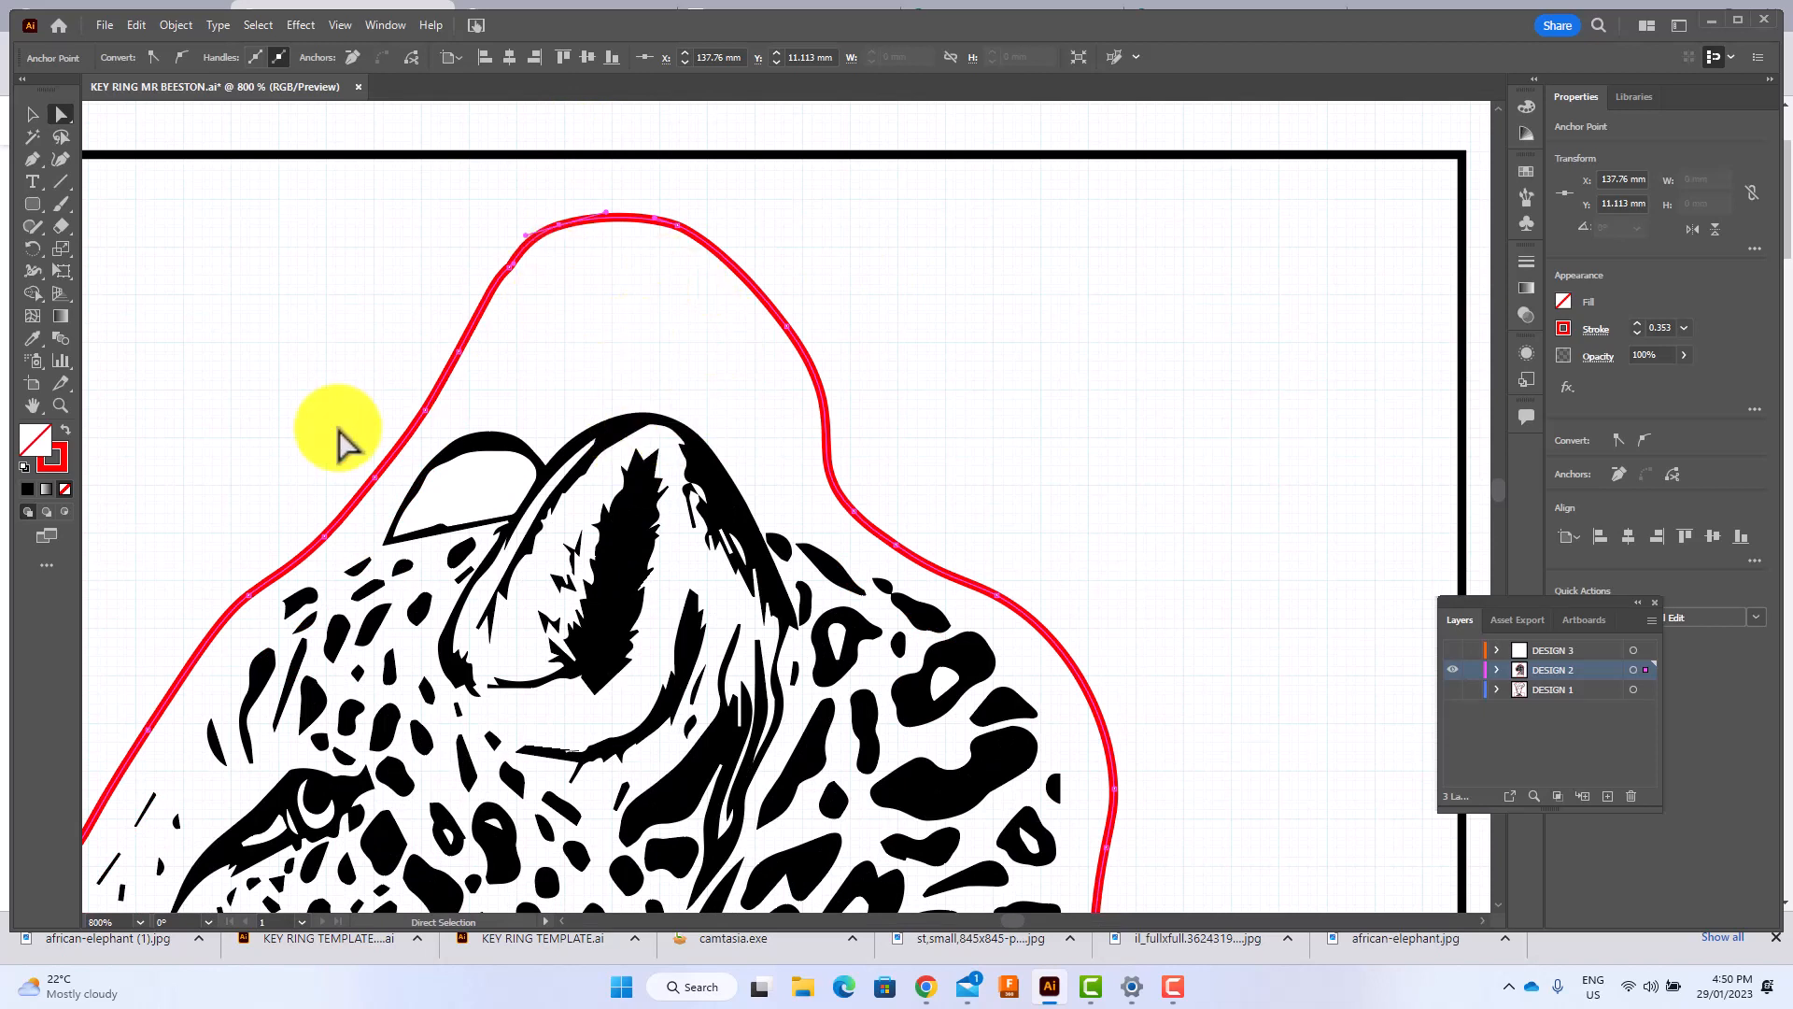
click(34, 206)
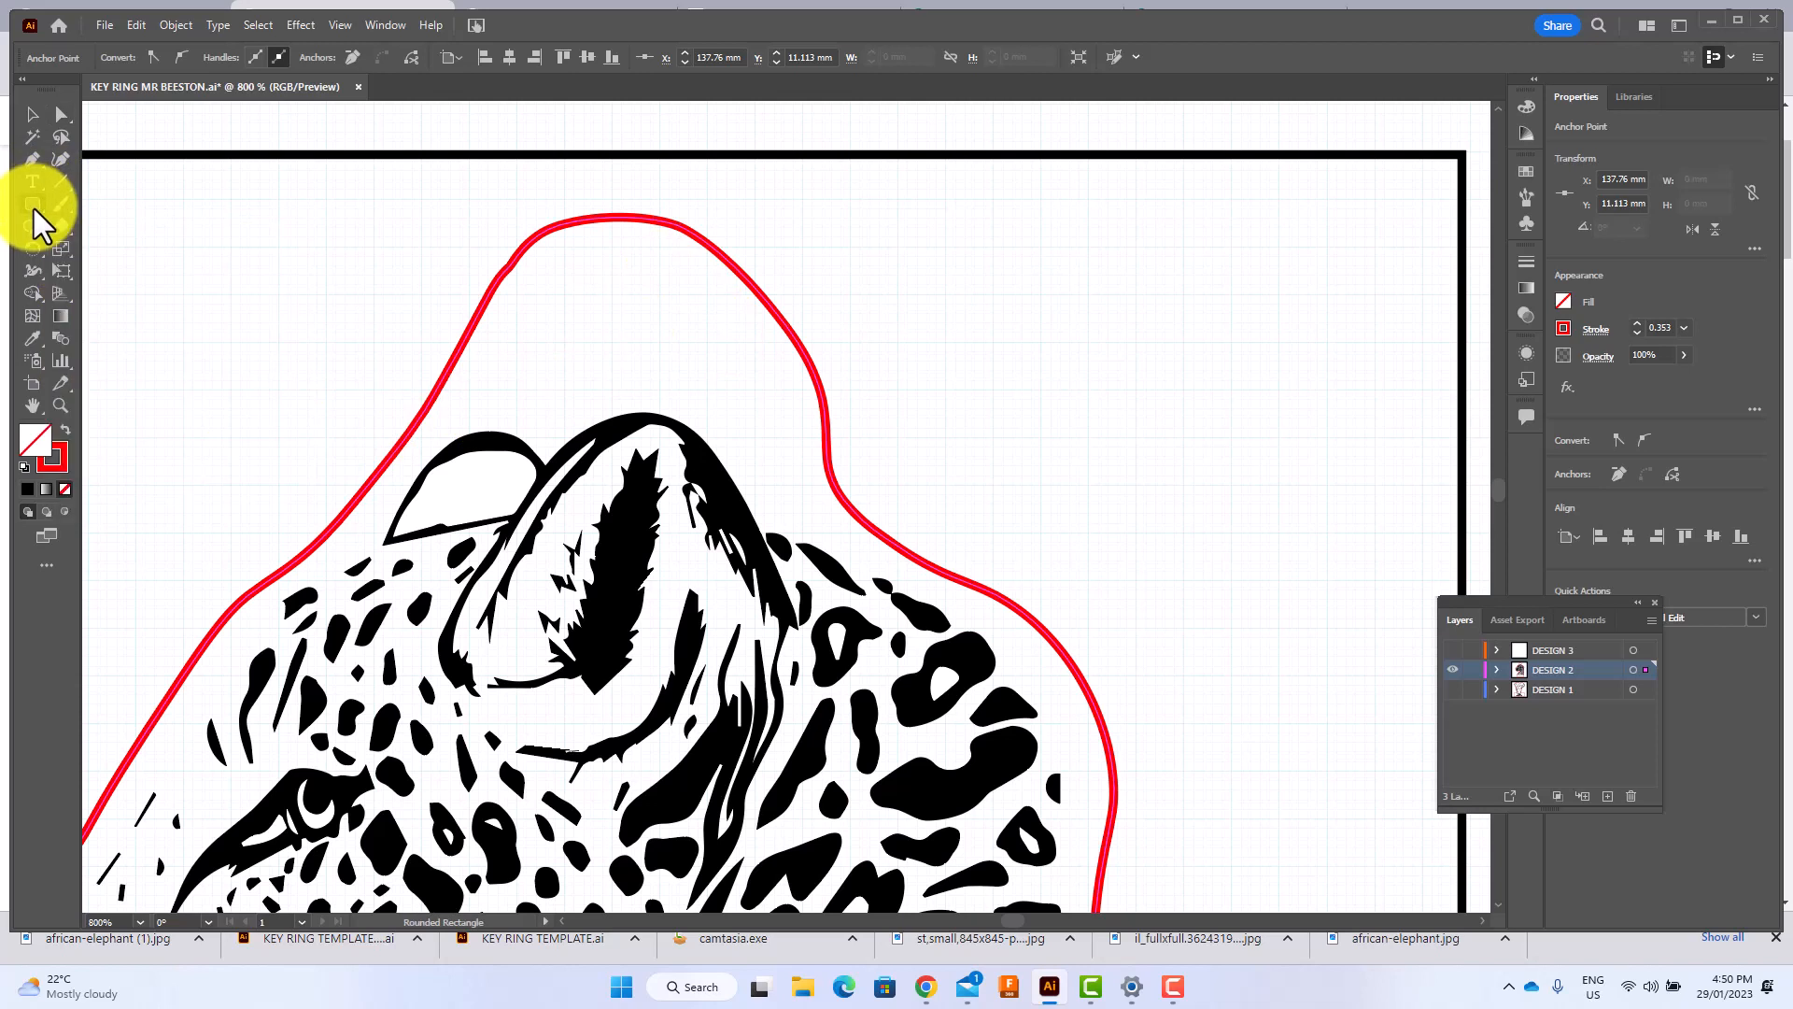
click(36, 210)
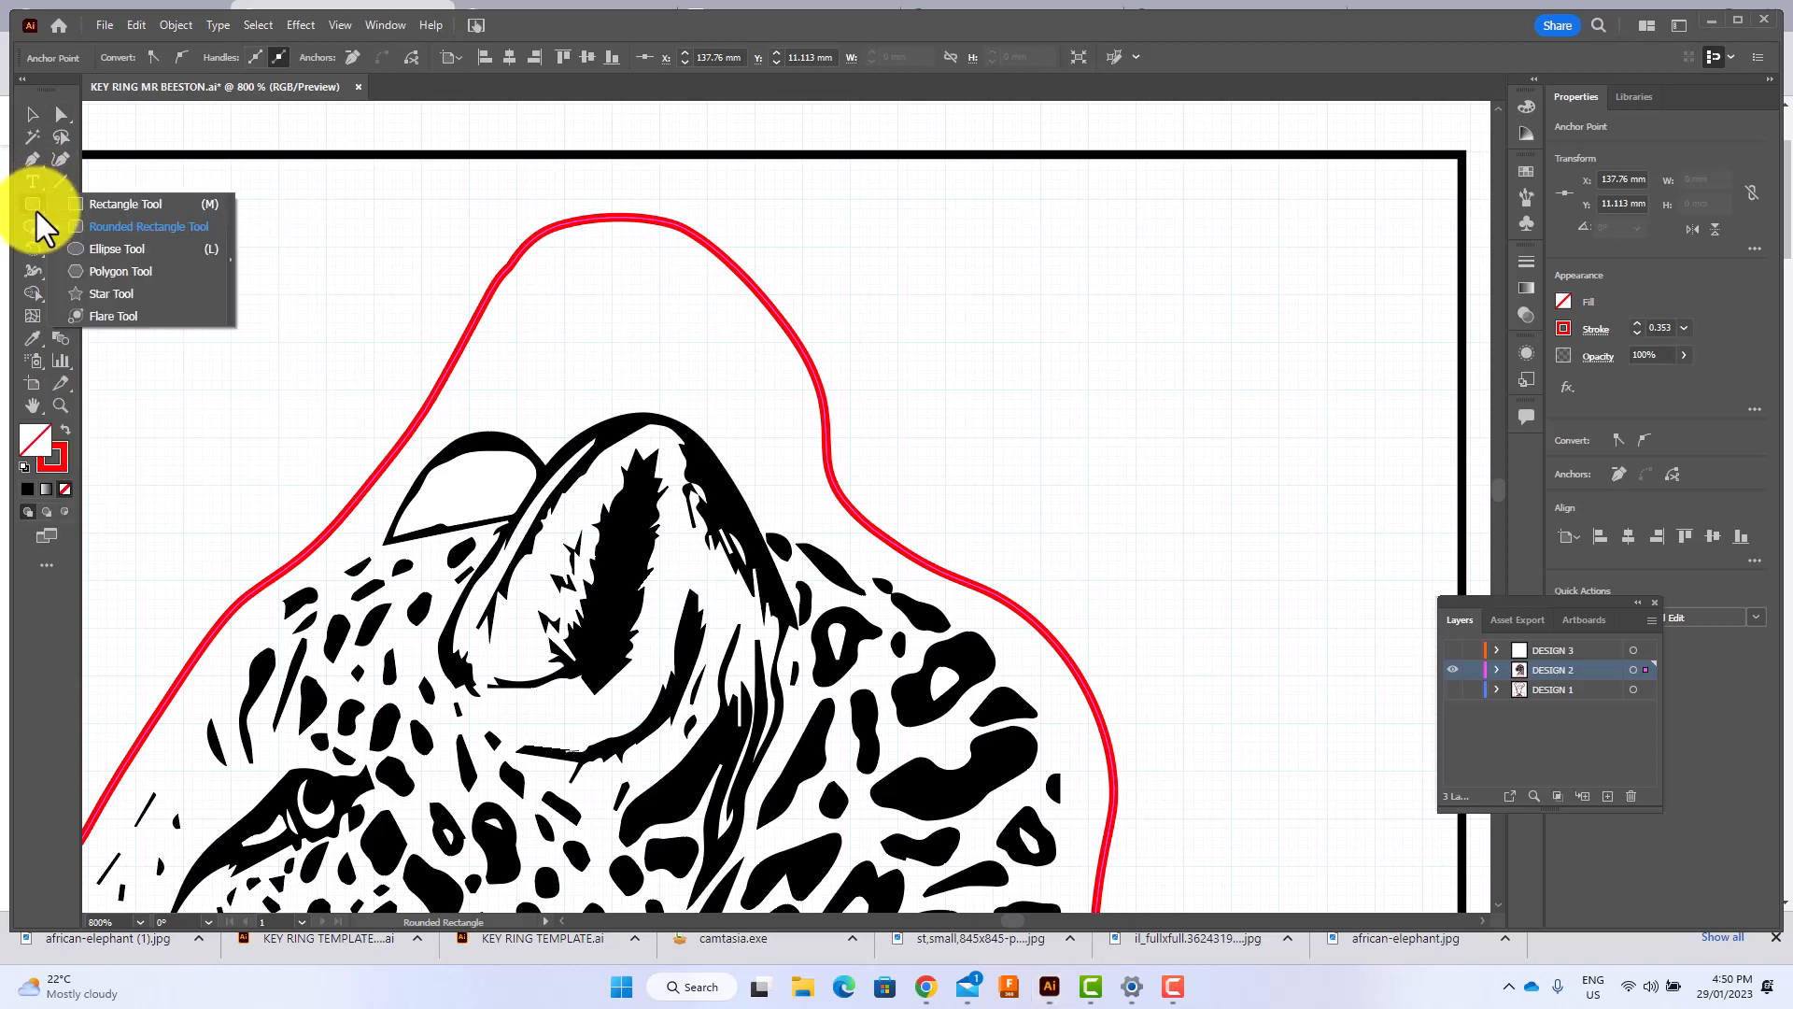
click(97, 251)
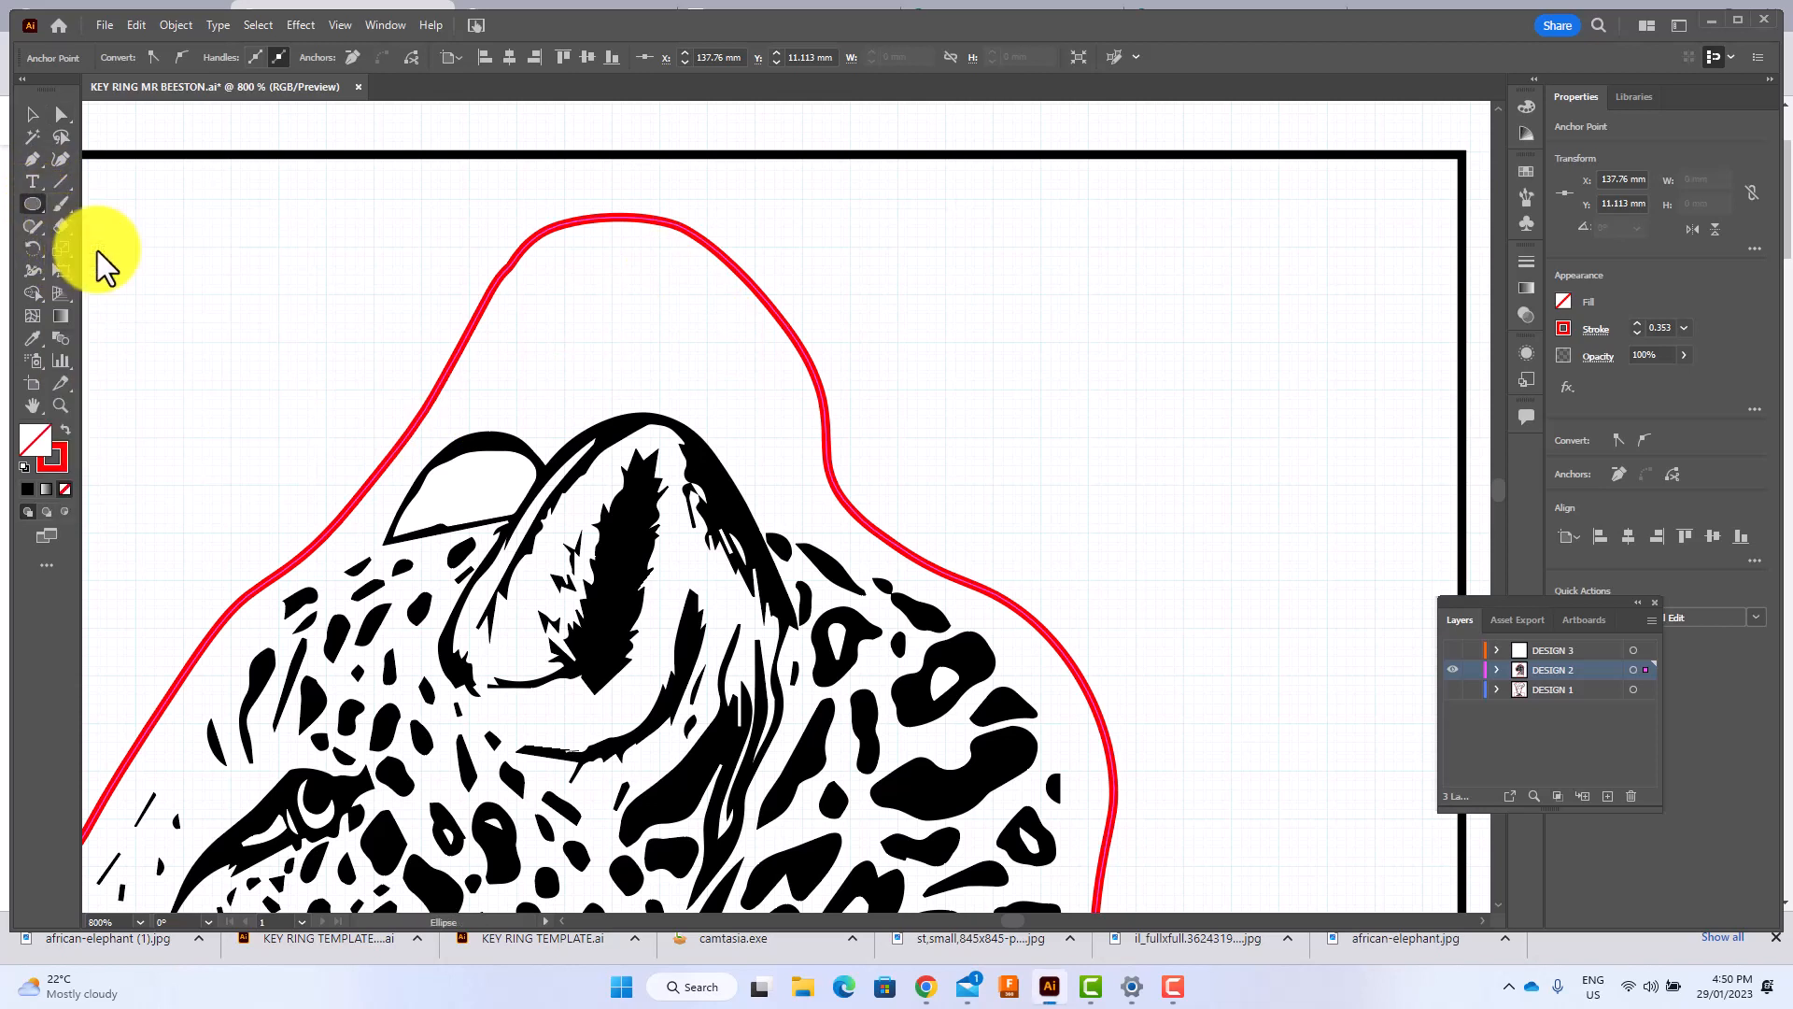
mouse_move(575, 276)
mouse_down()
mouse_move(622, 339)
mouse_move(709, 385)
mouse_move(691, 392)
mouse_move(692, 378)
mouse_move(1039, 568)
mouse_move(871, 444)
mouse_move(697, 385)
mouse_up()
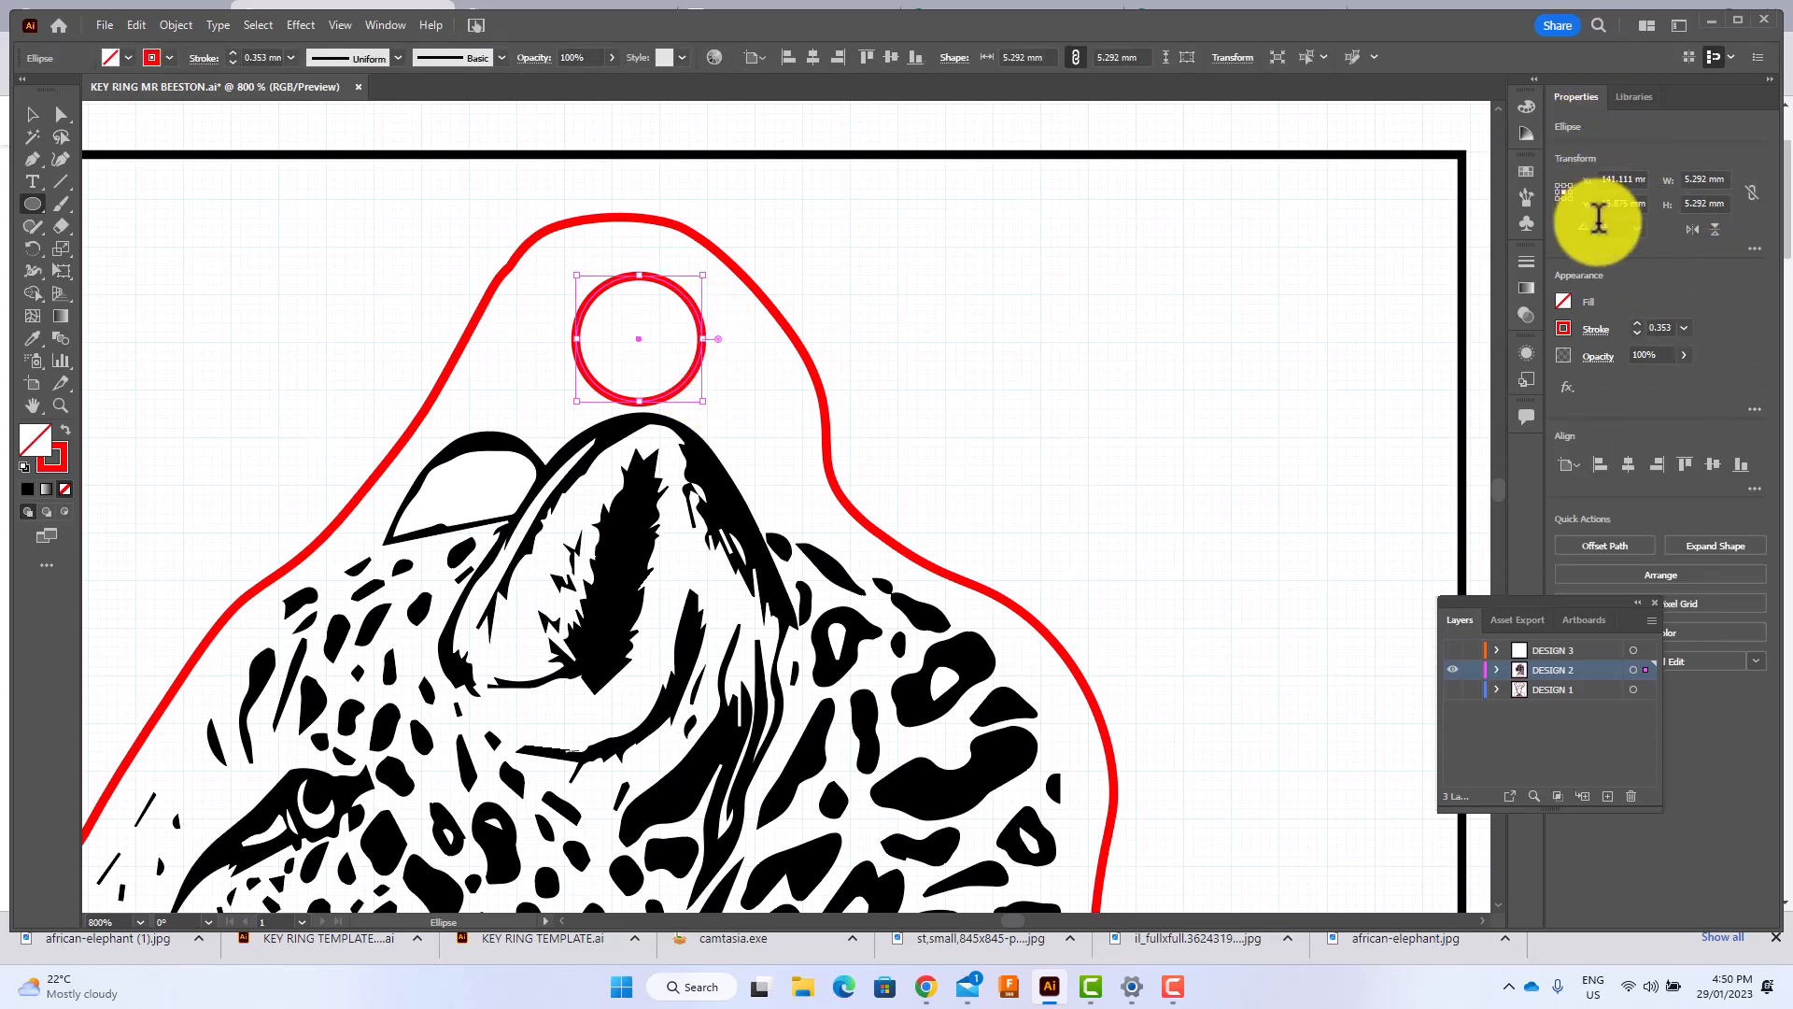
drag(641, 352, 624, 353)
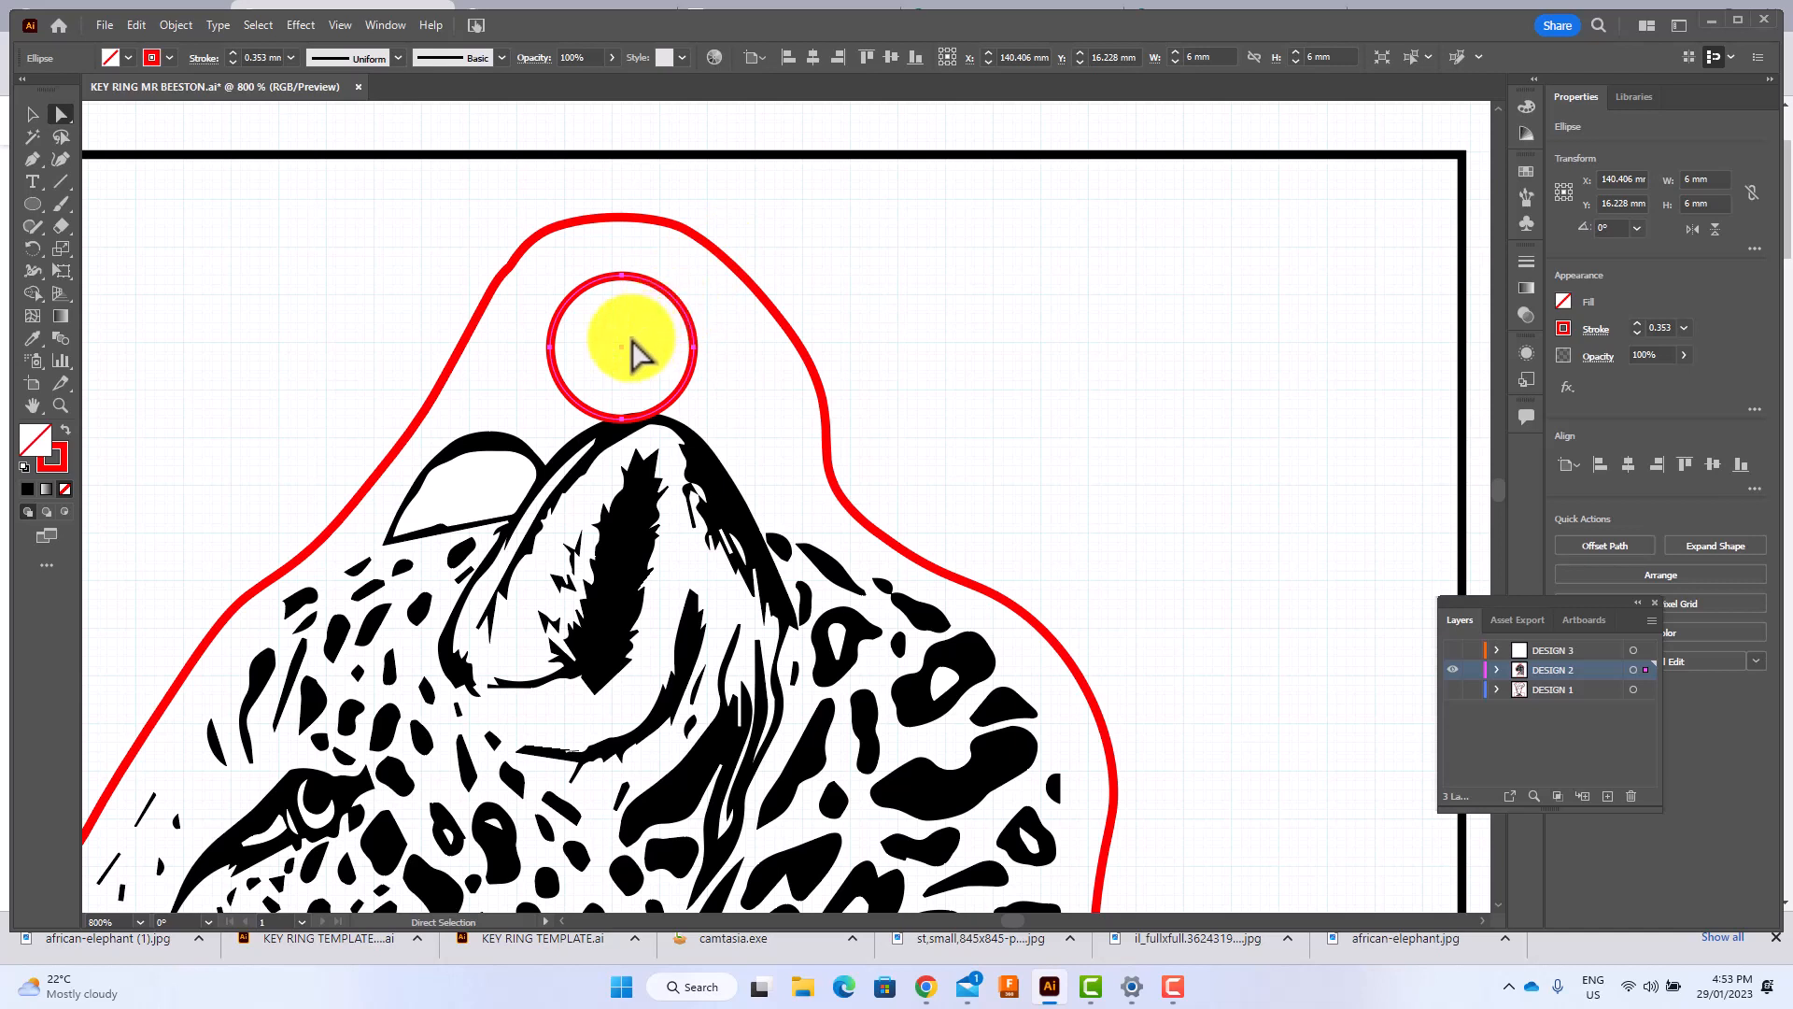
Widen and round the tab of the red outline by moving its back-side and top anchor points with Direct Selection.
click(736, 267)
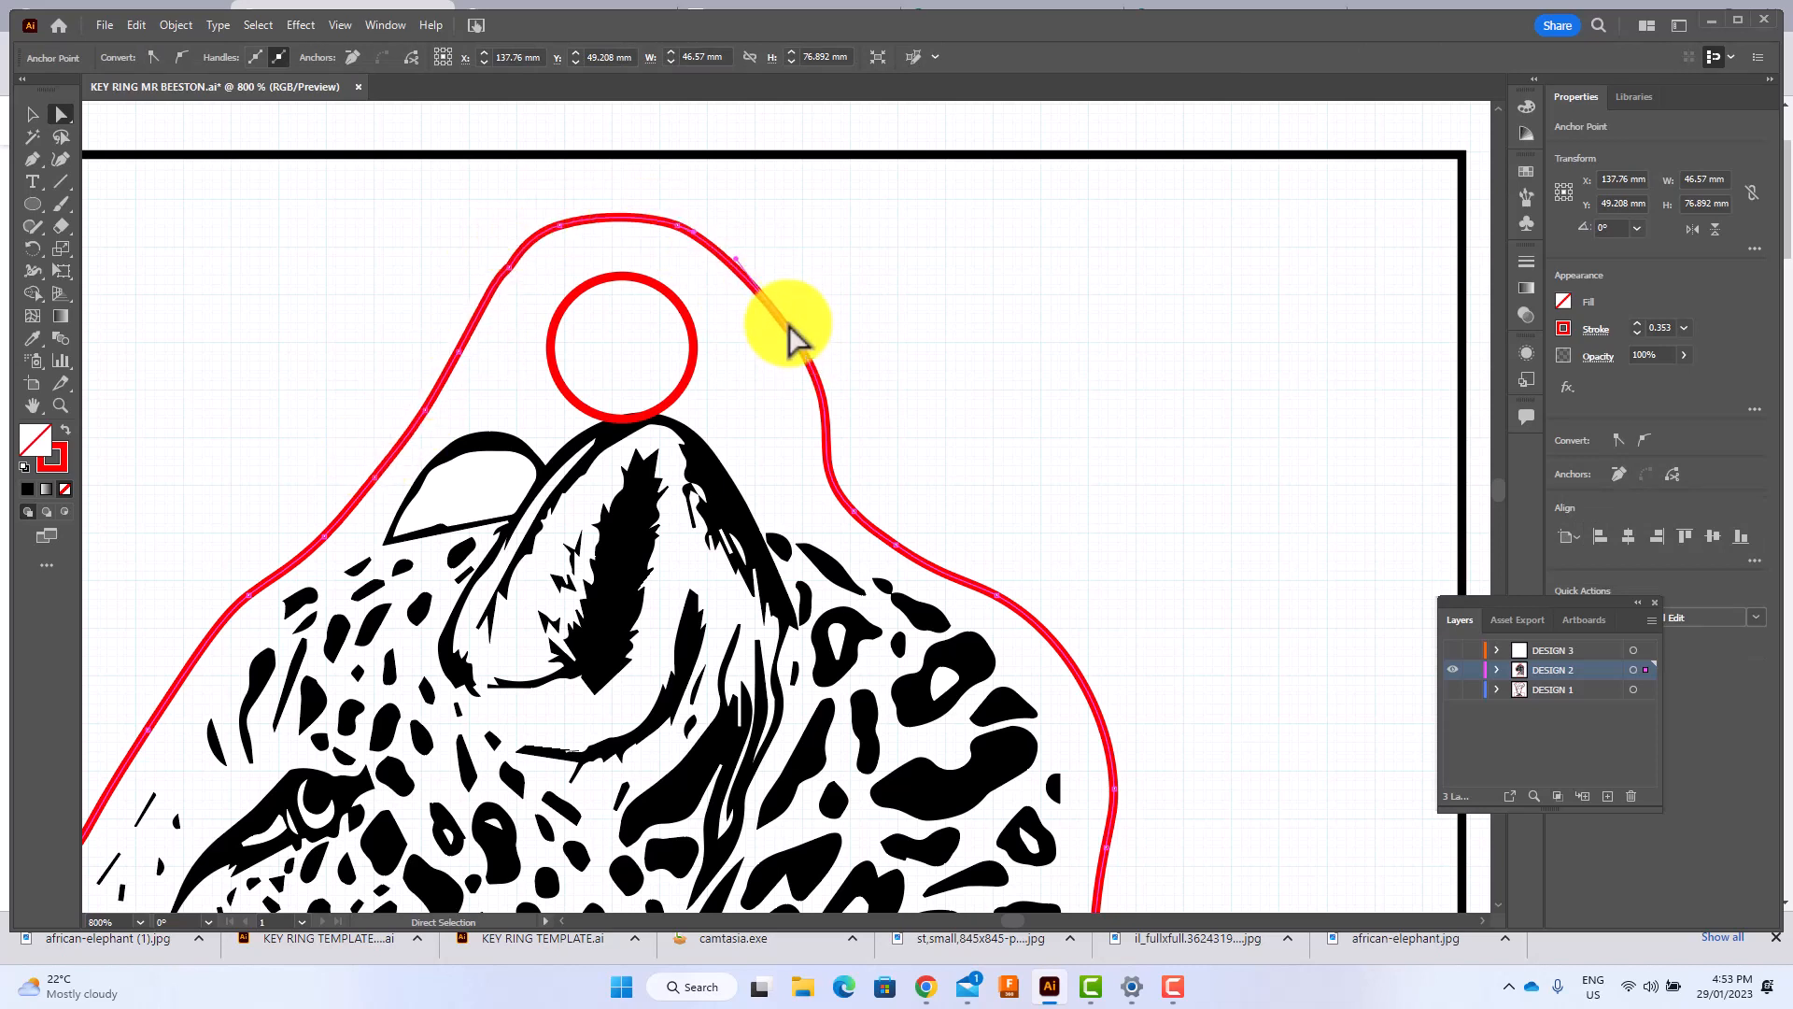
drag(789, 338, 800, 308)
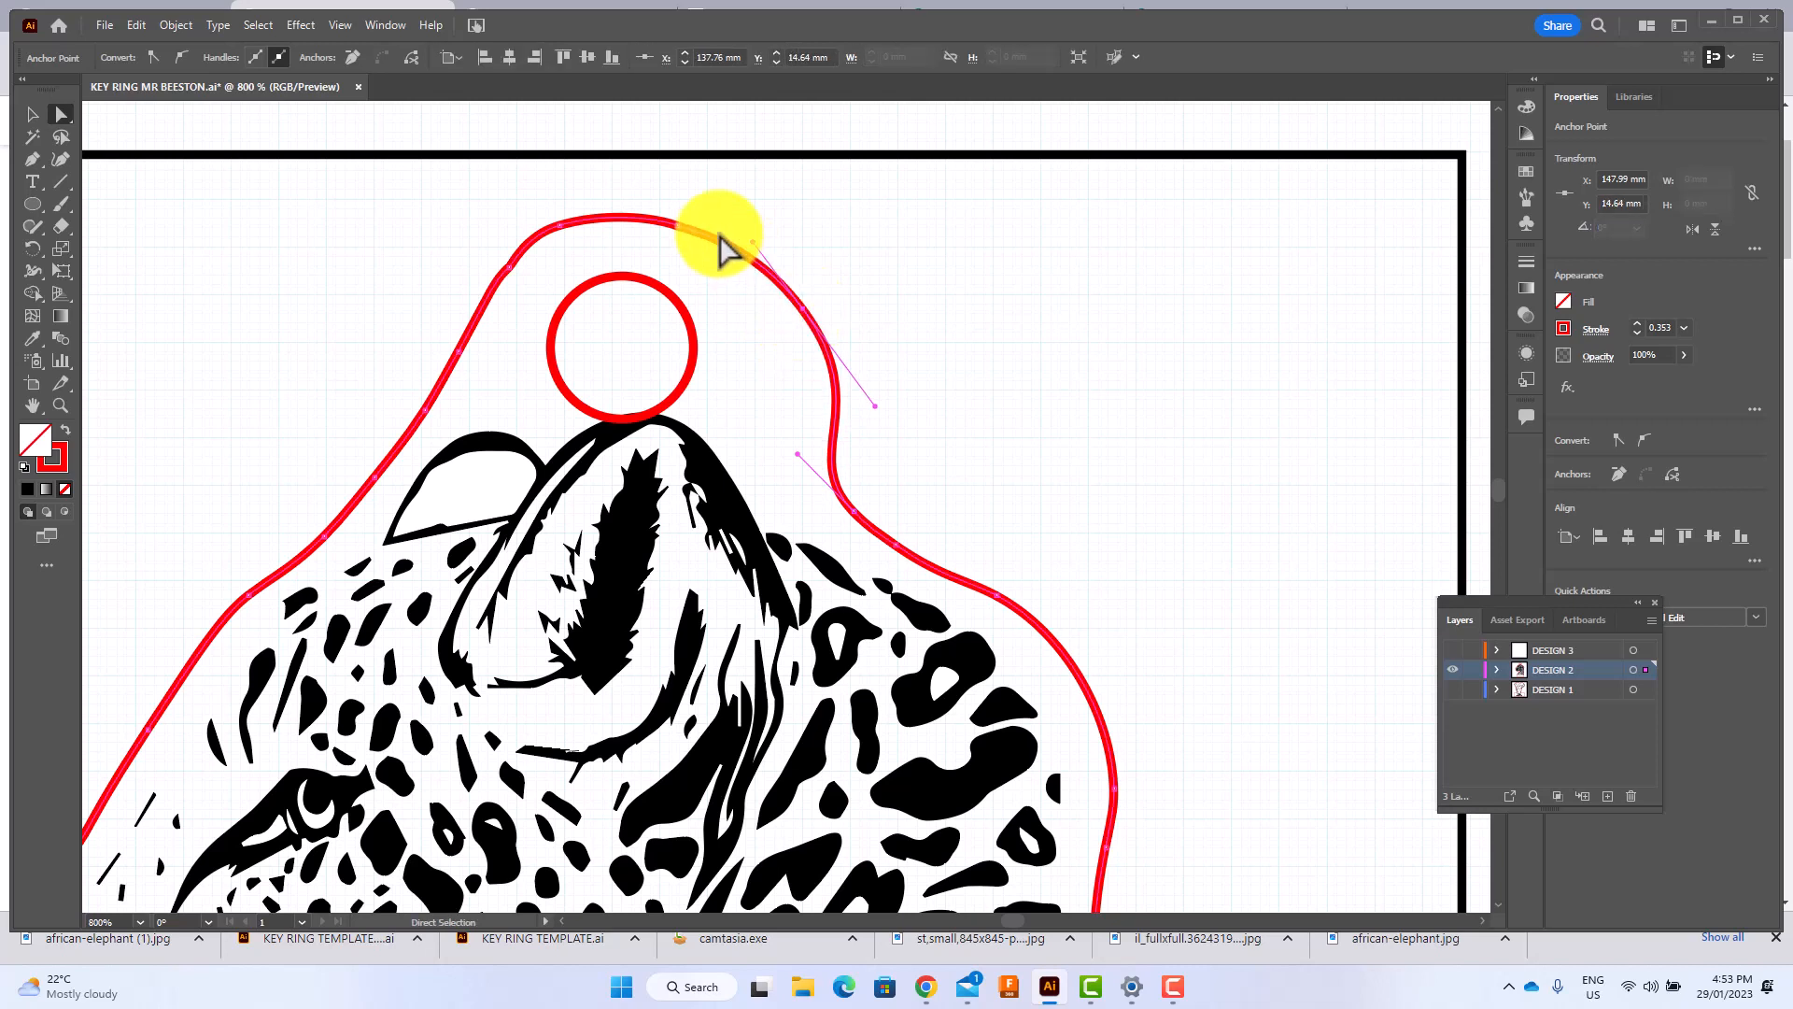
click(680, 226)
drag(679, 227, 677, 220)
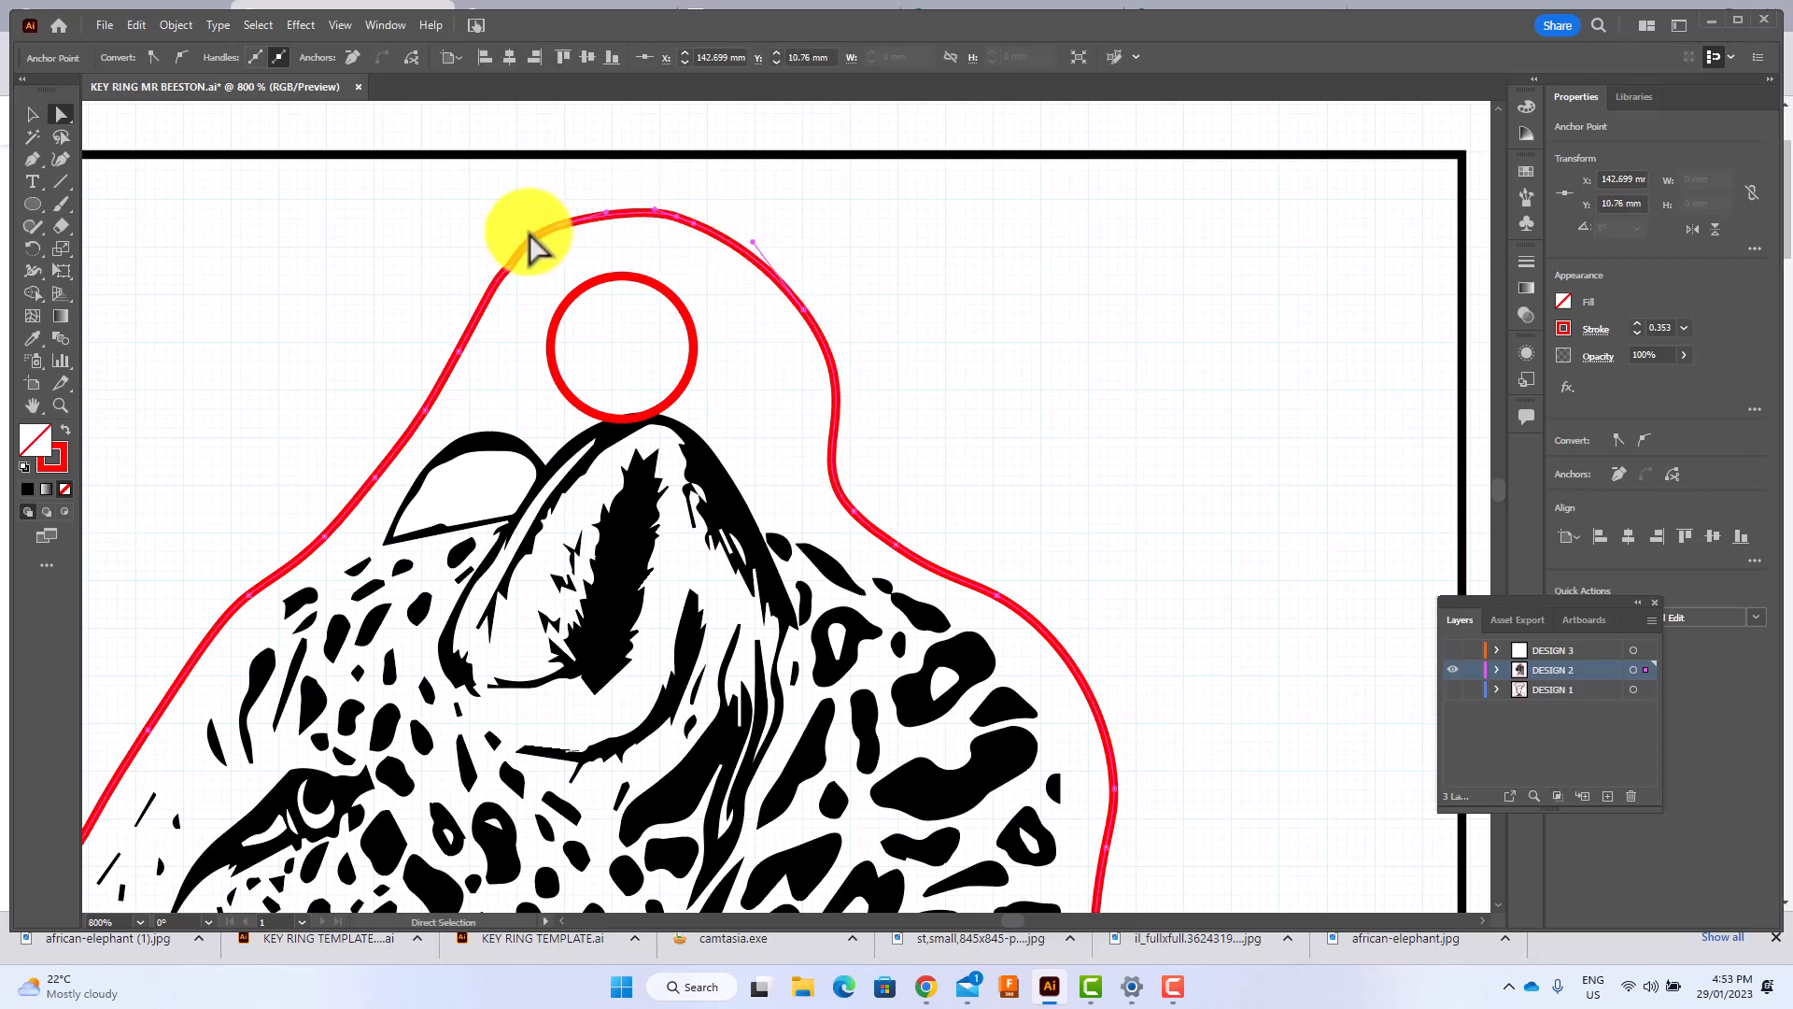
click(567, 234)
mouse_move(567, 234)
mouse_down()
mouse_move(552, 243)
mouse_move(583, 224)
mouse_move(564, 232)
mouse_up()
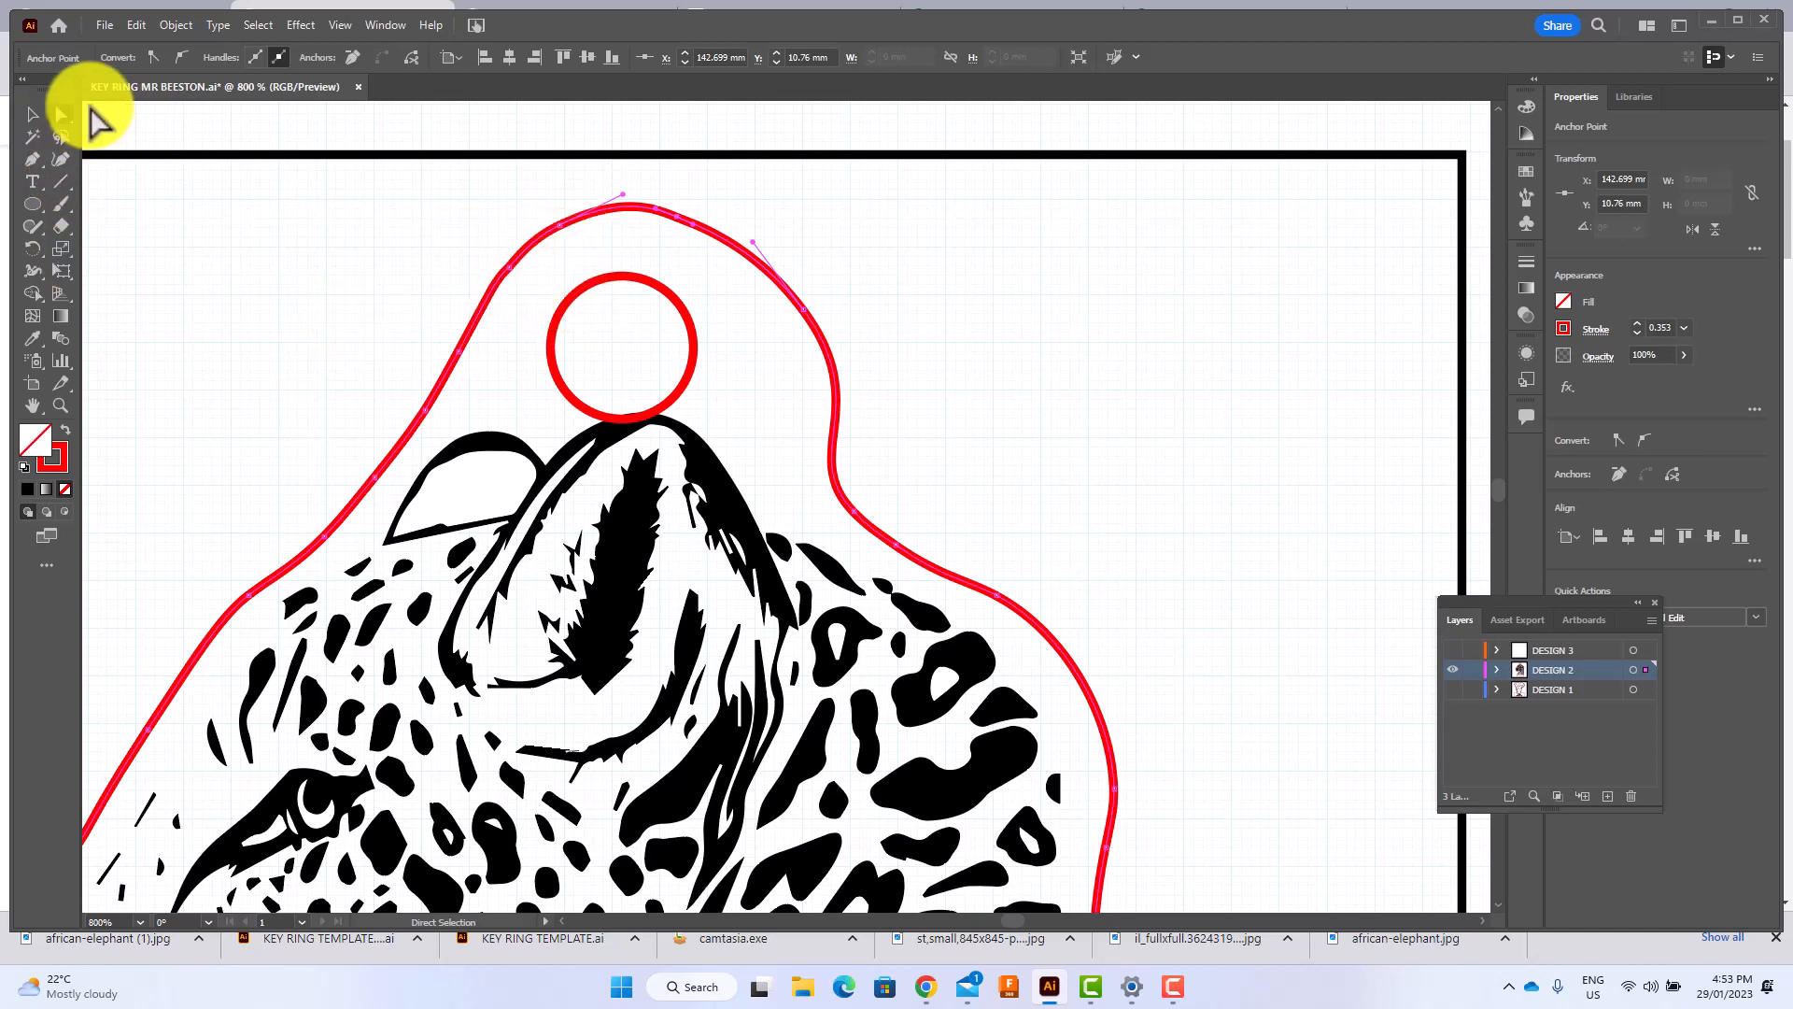
Move the 6 mm key ring circle slightly toward the leopard's back to centre it in the reshaped tab.
click(34, 118)
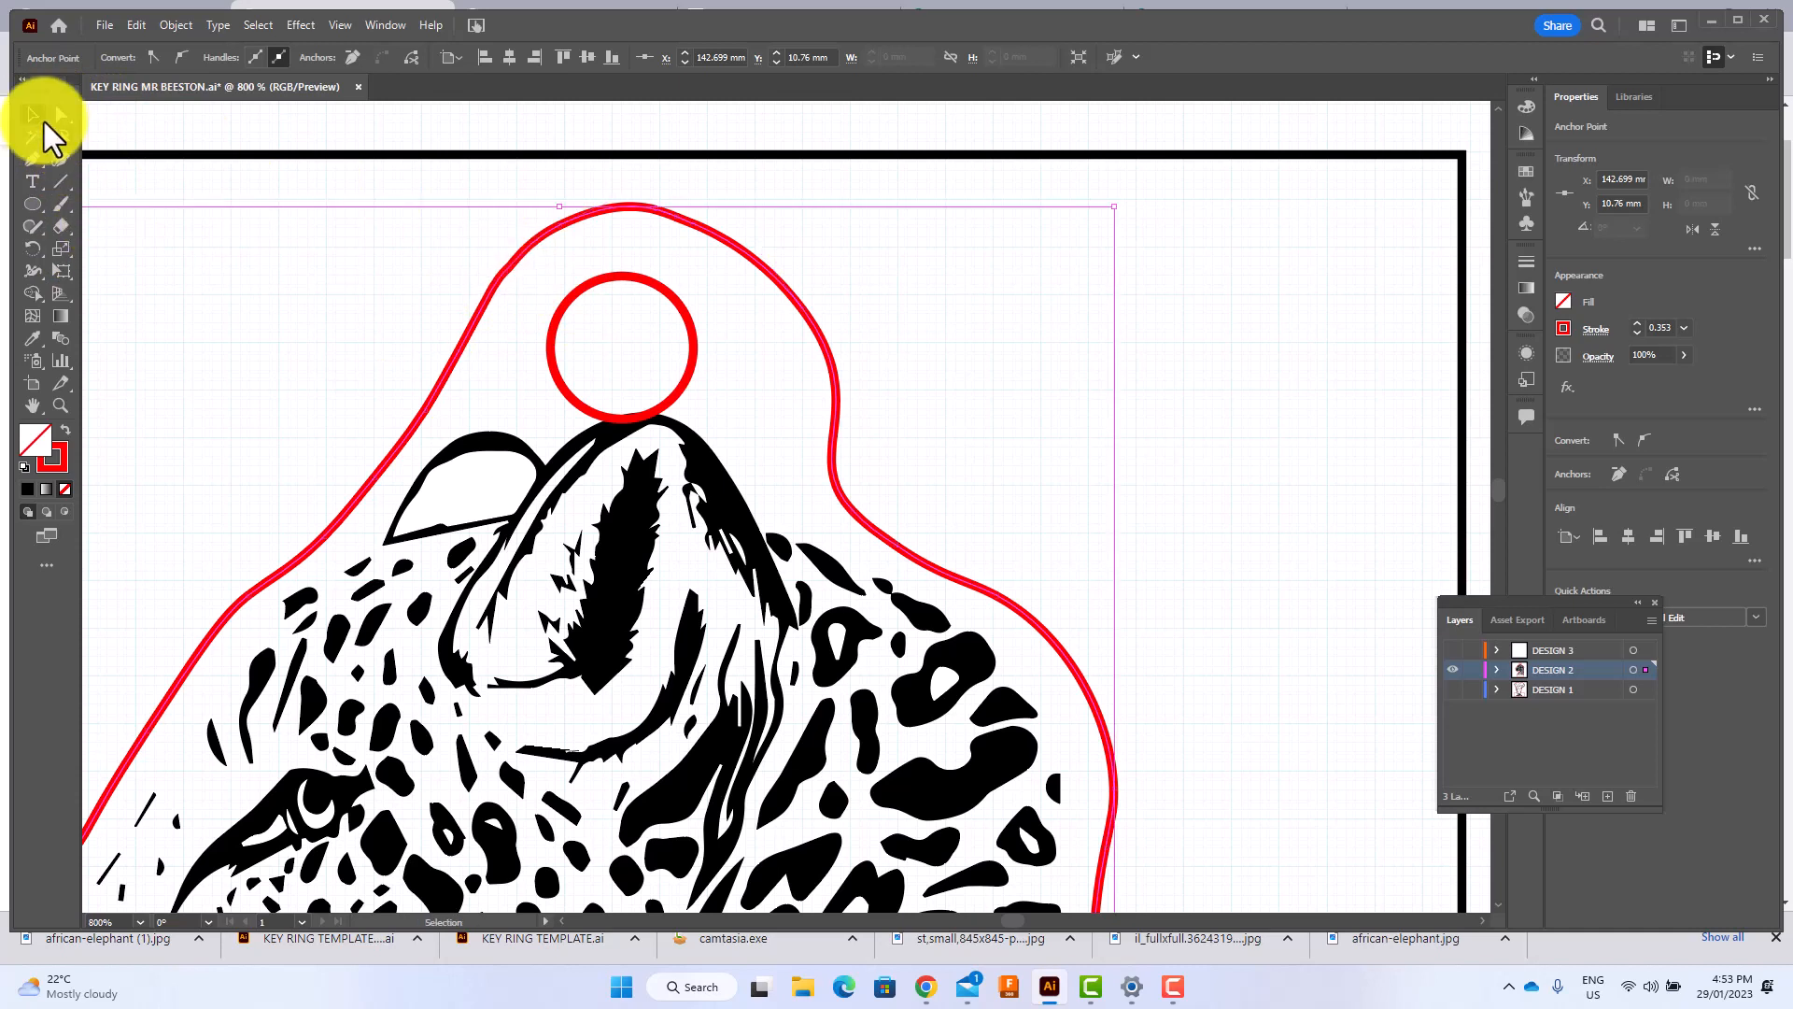
click(583, 305)
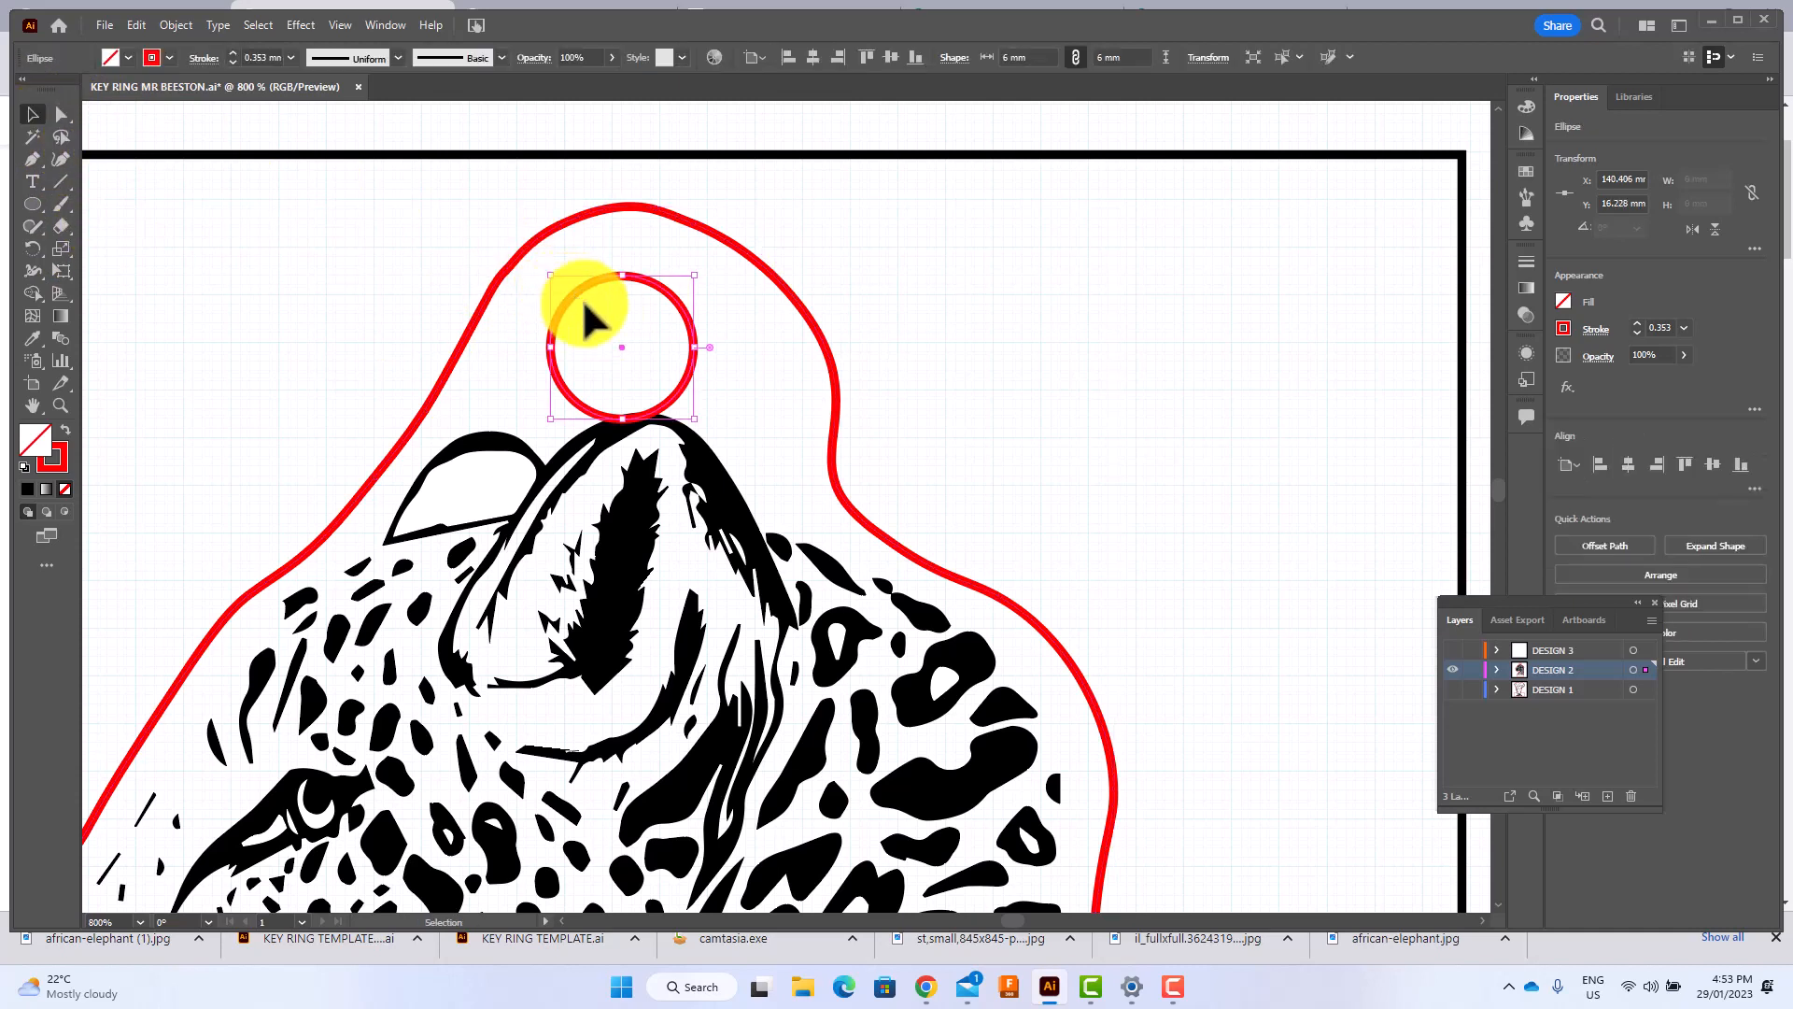
drag(621, 344, 639, 350)
click(1035, 228)
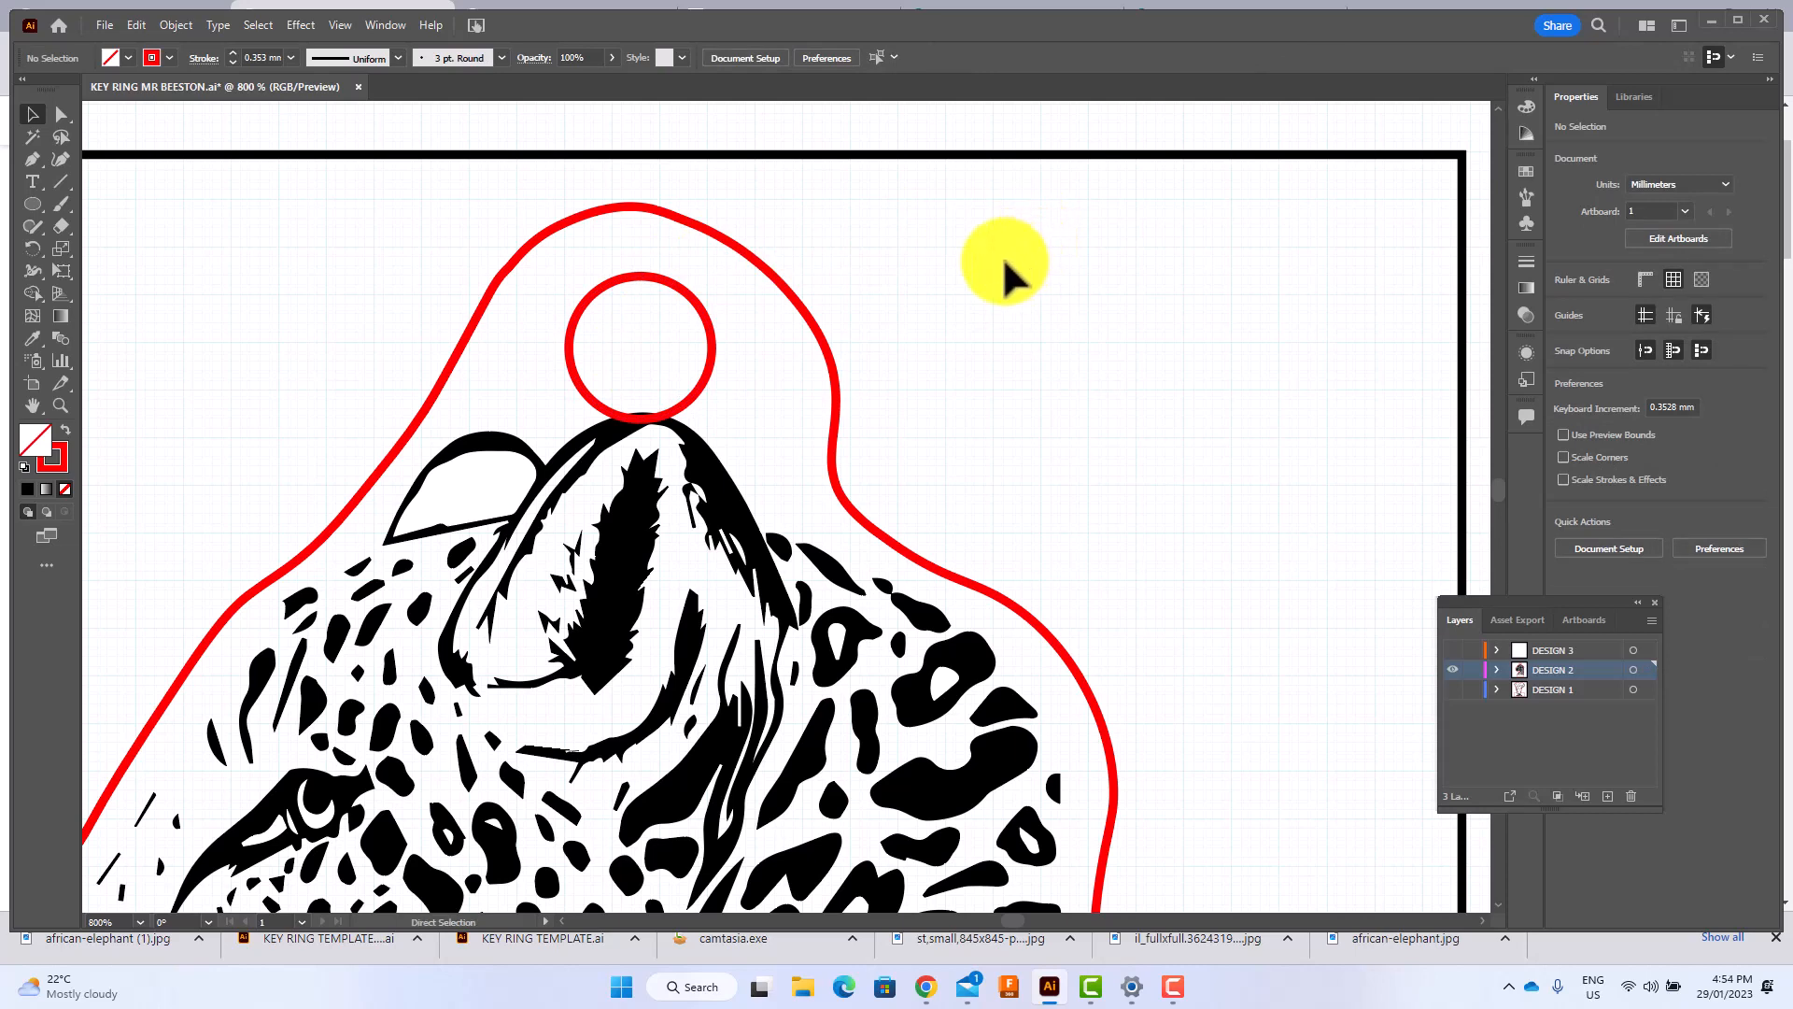
Add the text "STOP PAOCHING" just below the leopard with the Type tool.
key(ctrl+minus)
key(ctrl+minus)
key(ctrl+minus)
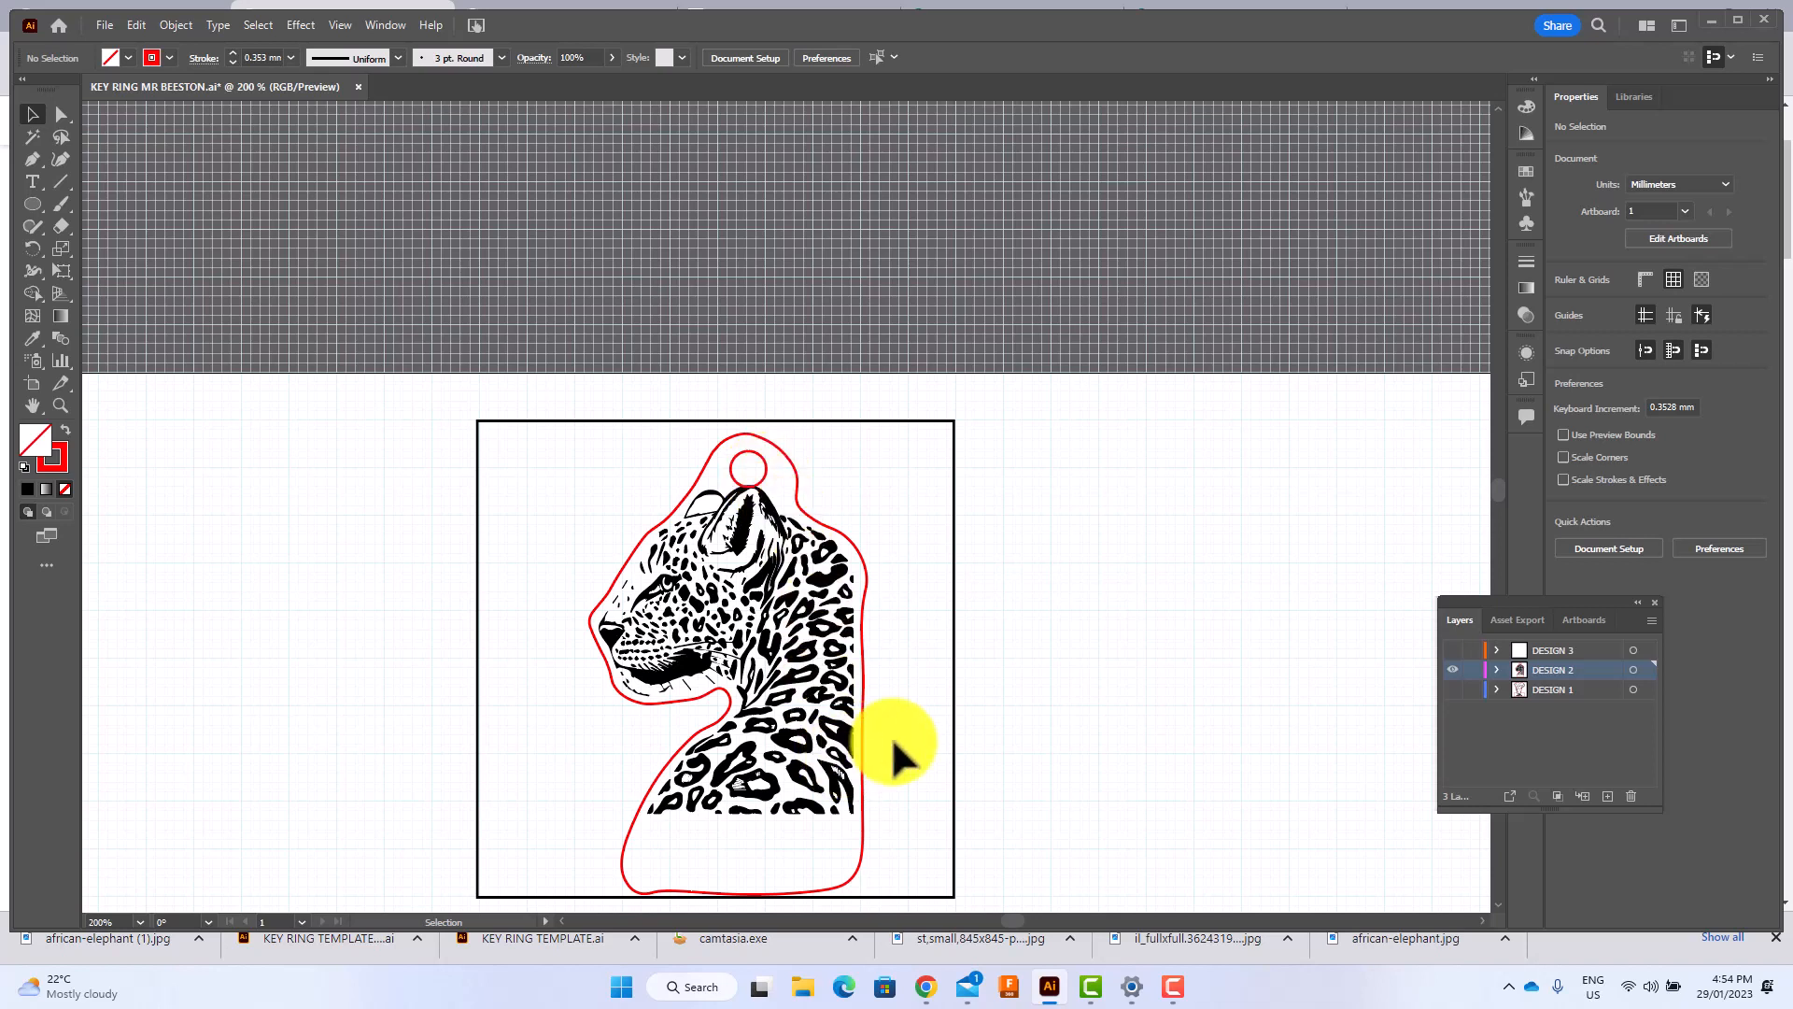
scroll(1094, 489, down, 3)
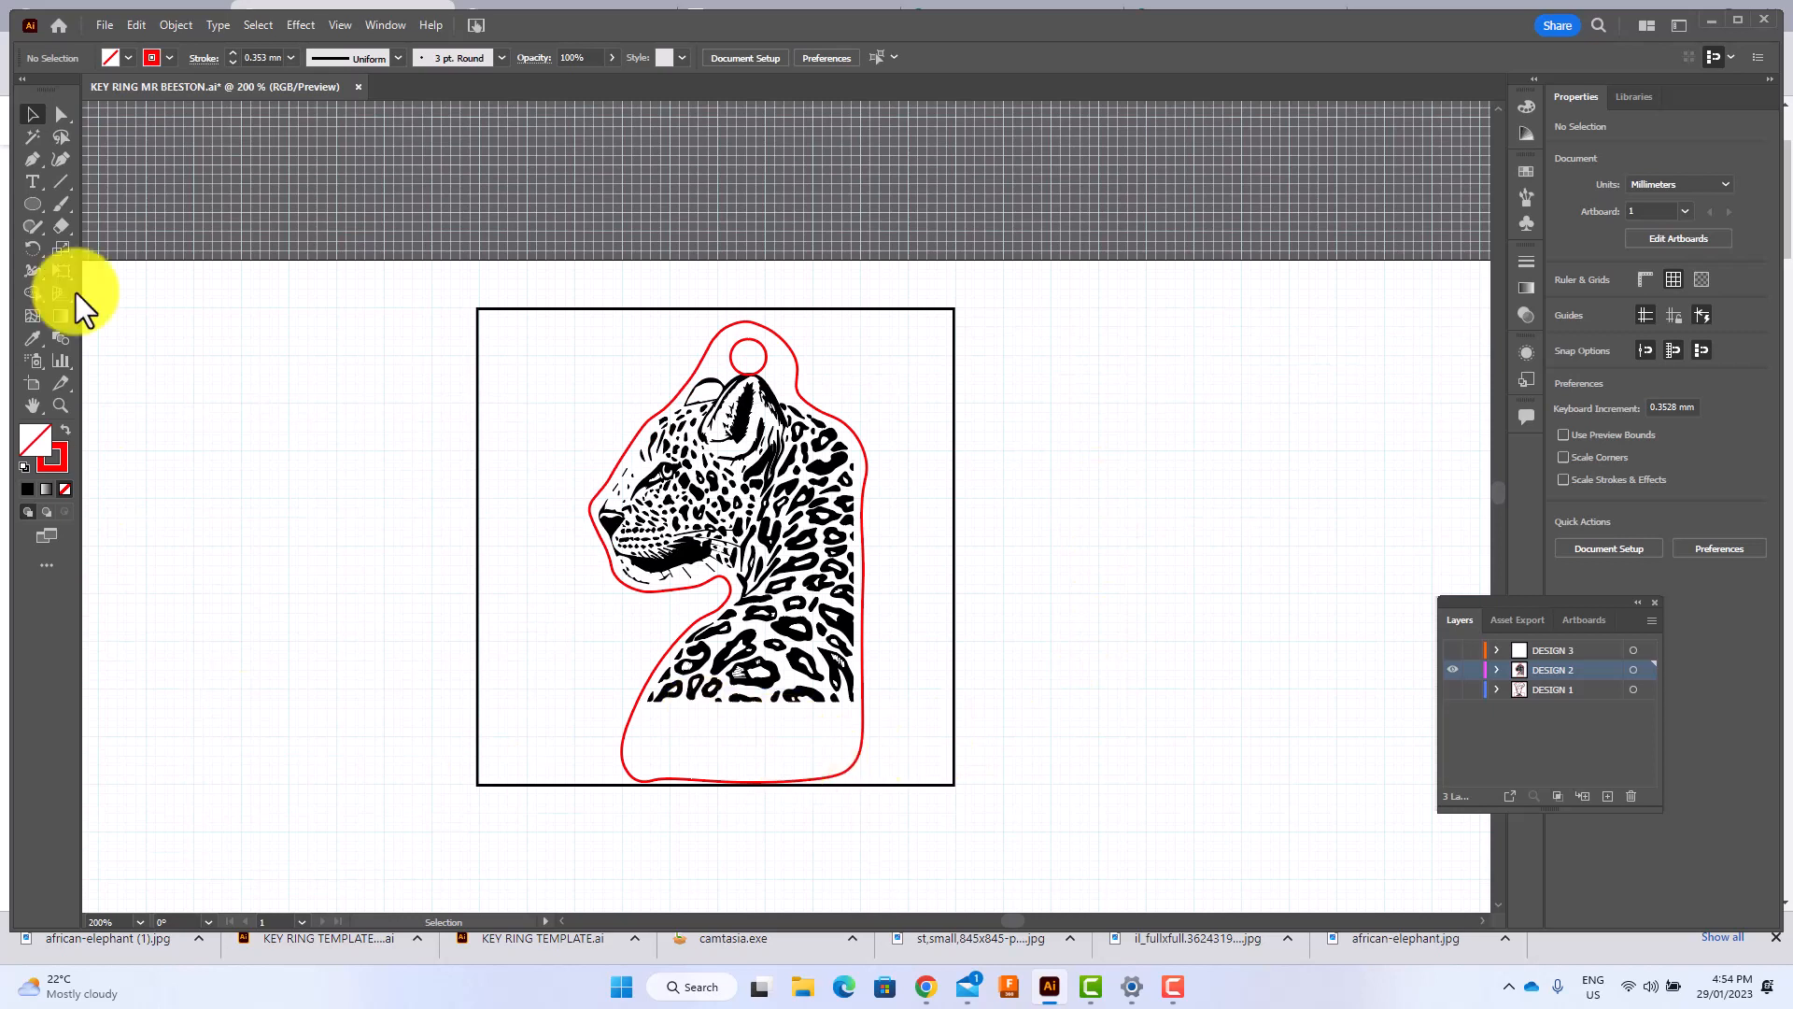
click(39, 181)
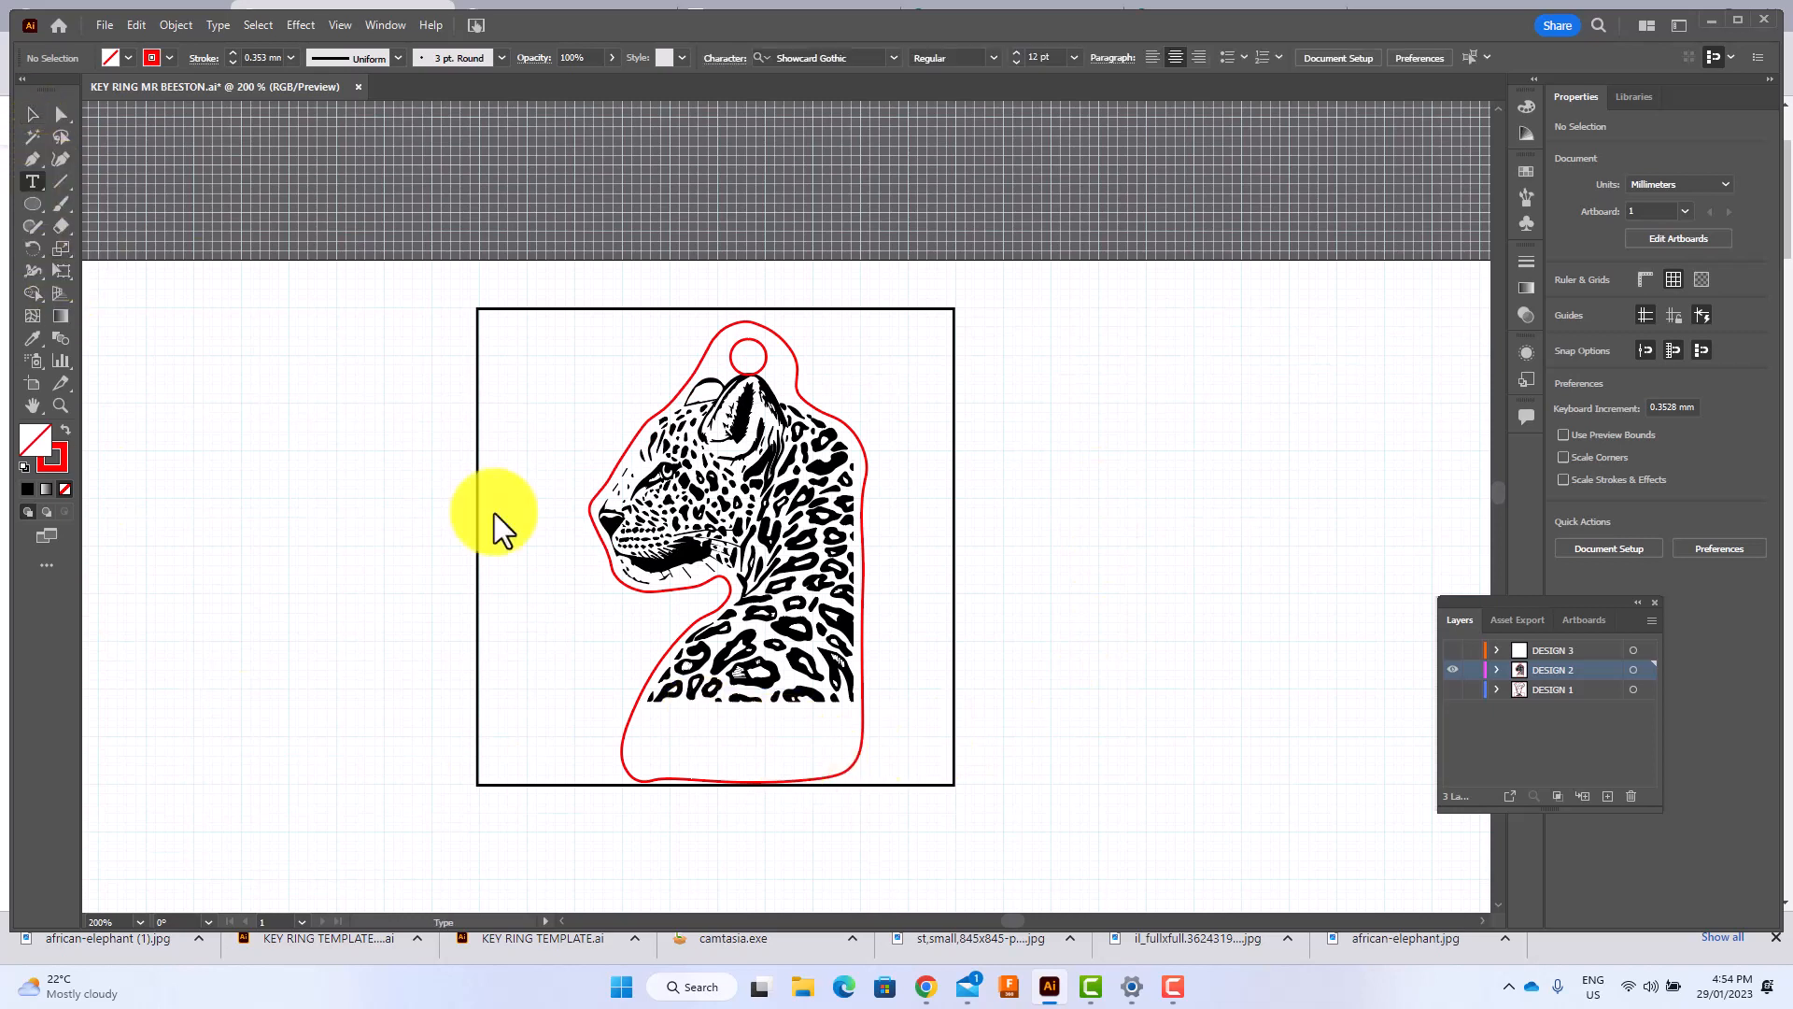
click(644, 728)
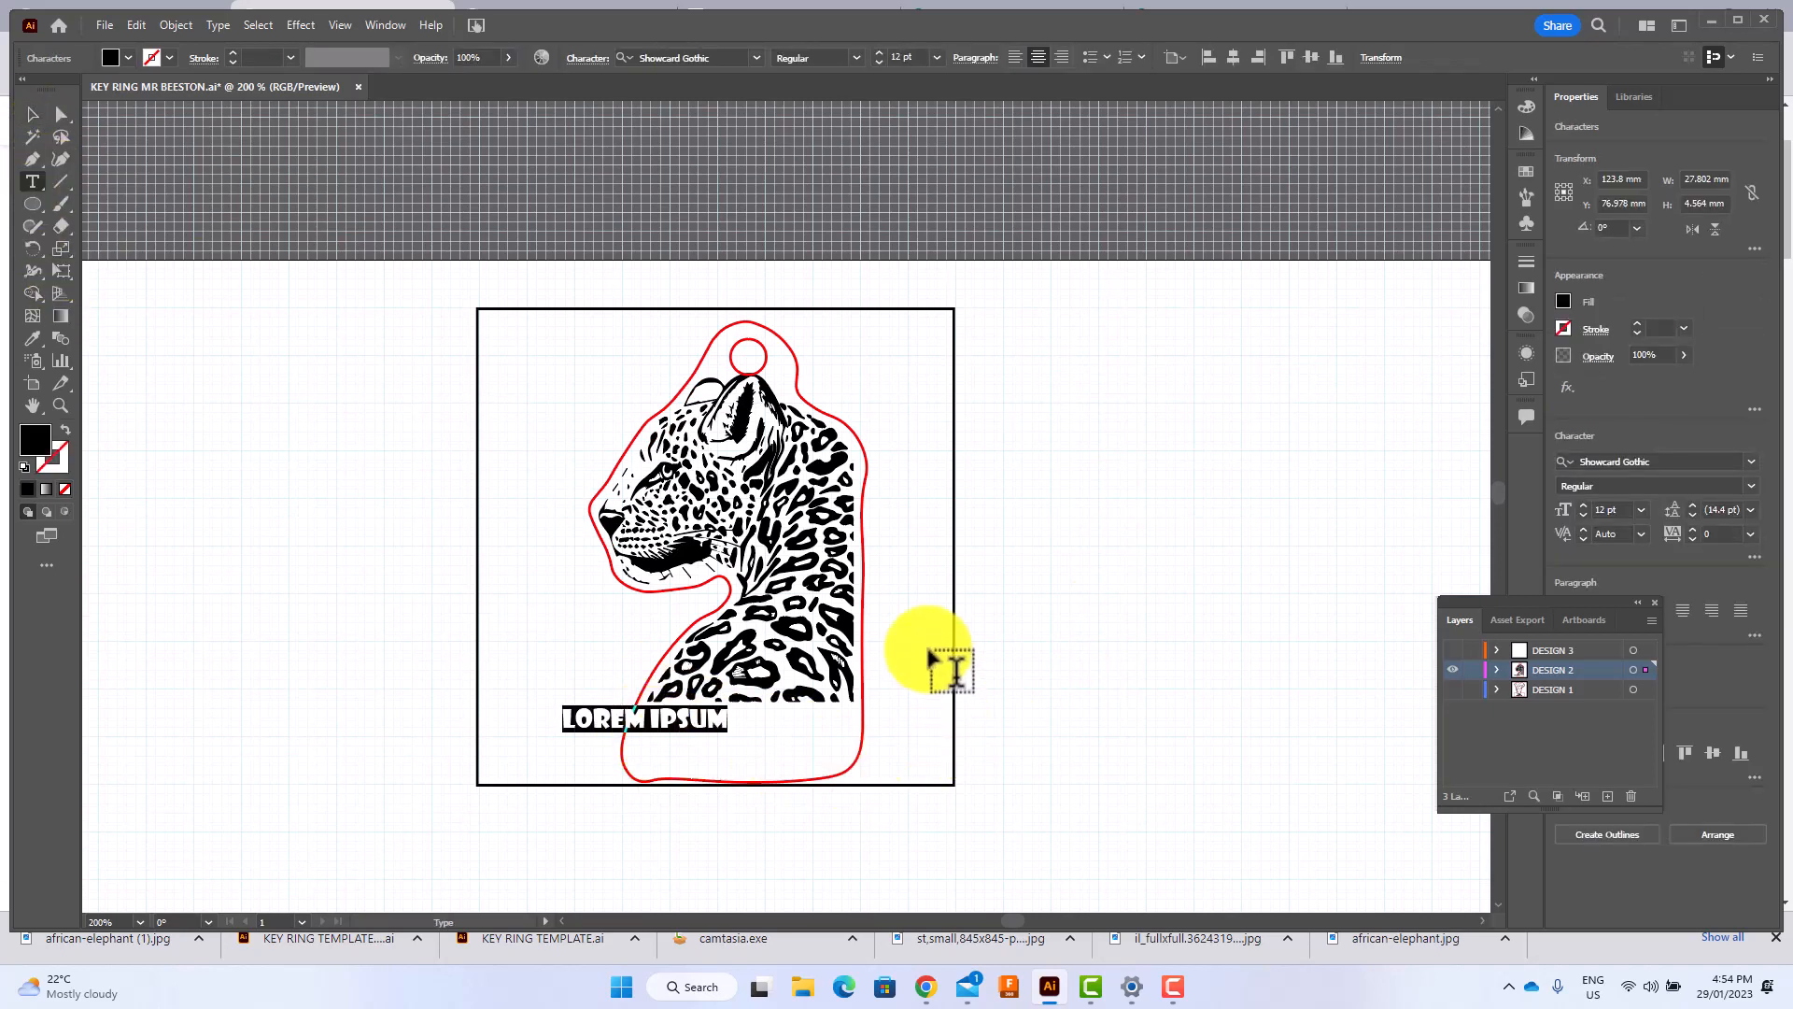
text(STOP)
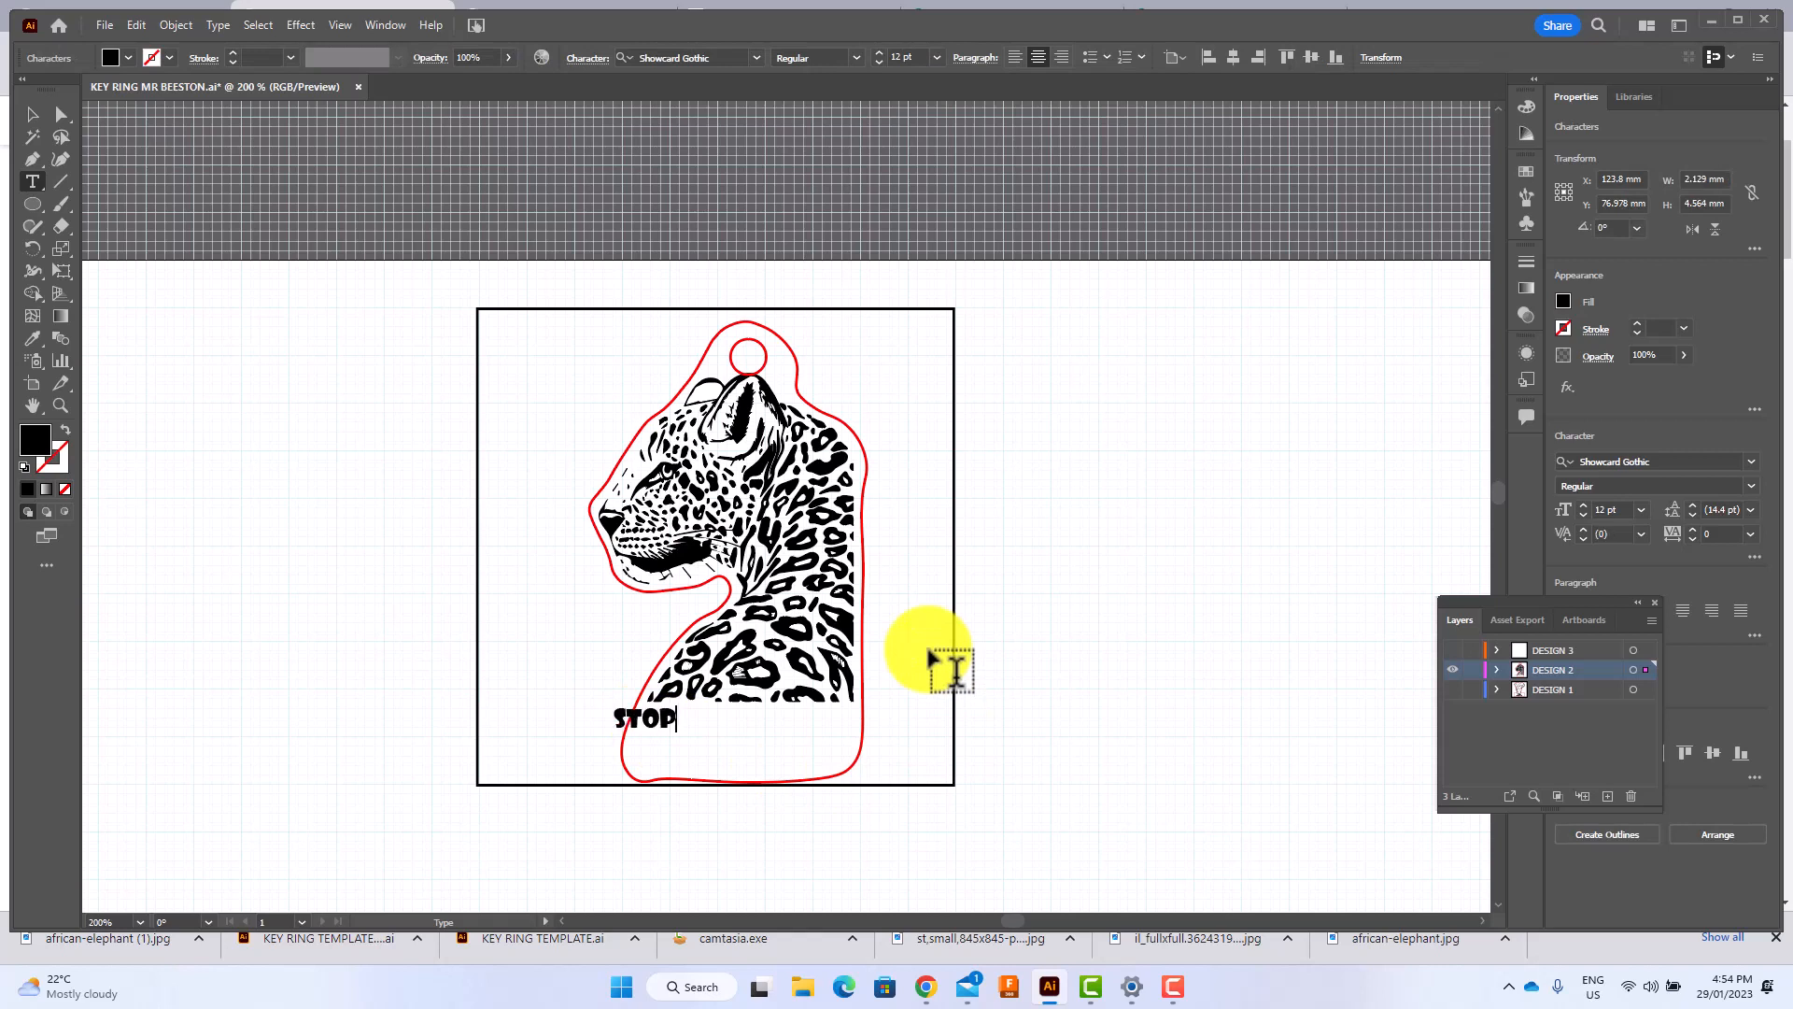
text( C)
key(BackSpace)
text(PAOCHING)
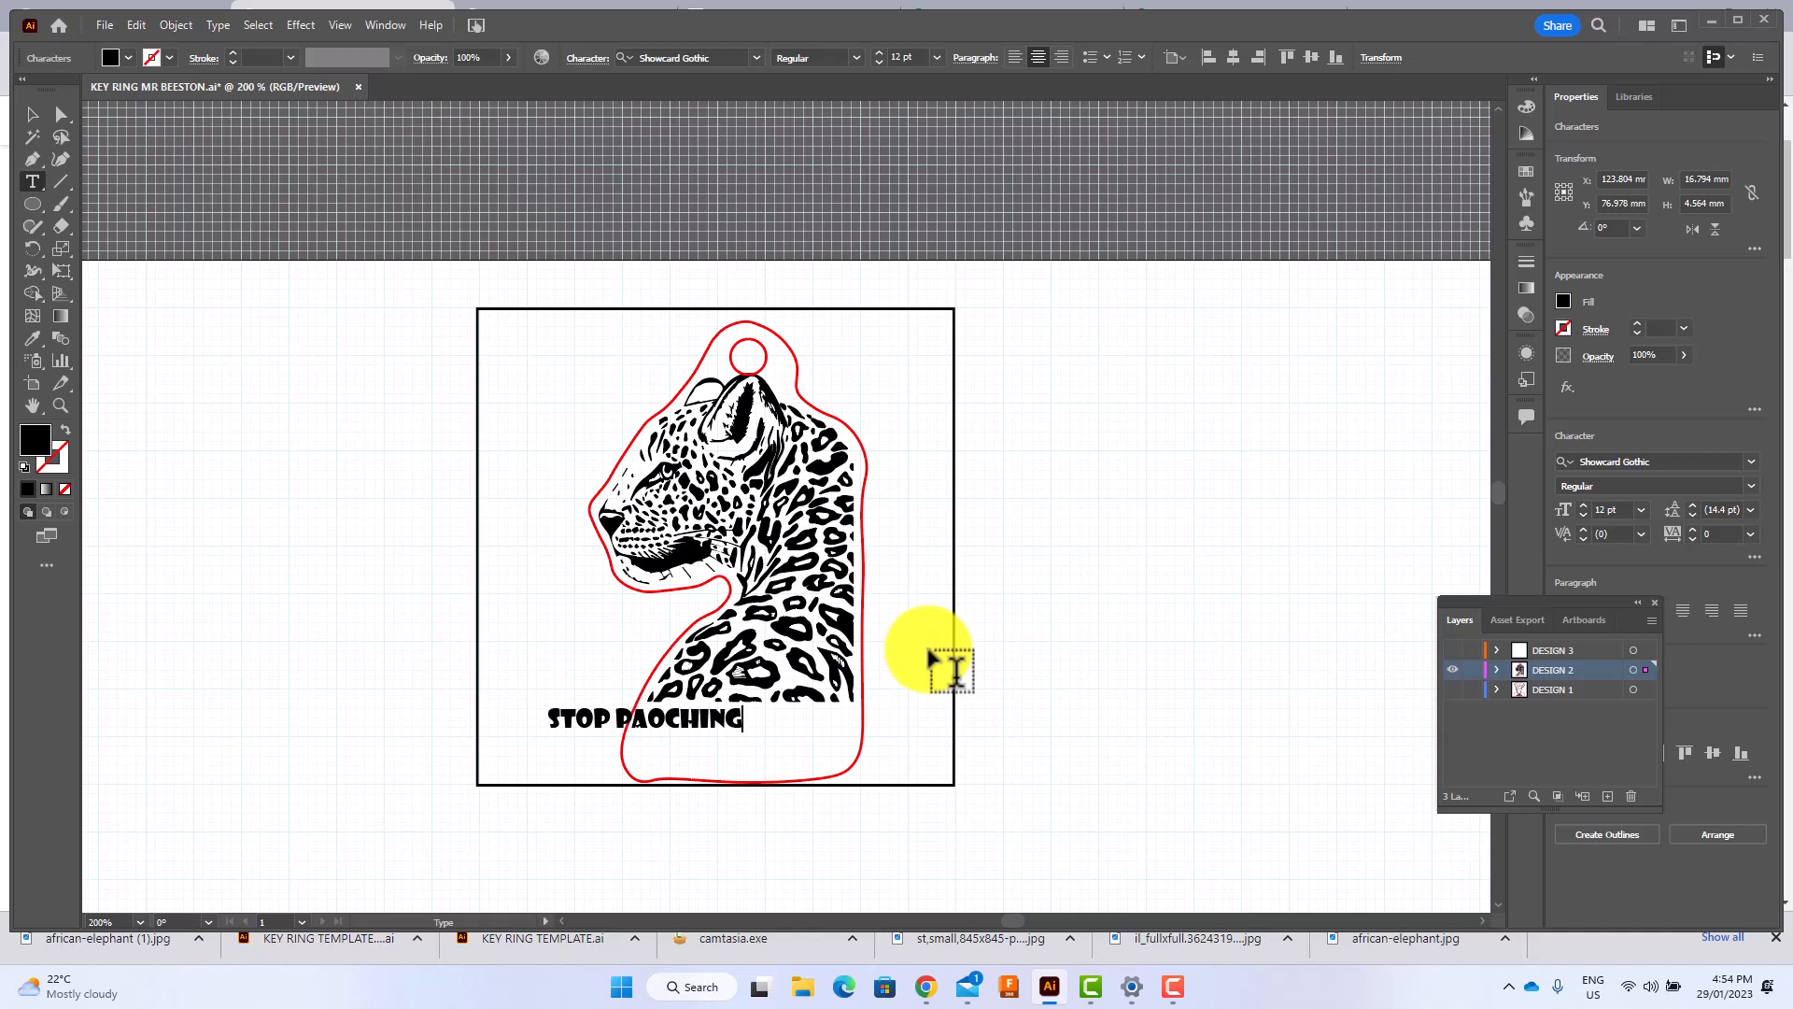
Move the text into the outline's base area and stretch it to about 35 mm wide and 9 mm high.
click(31, 114)
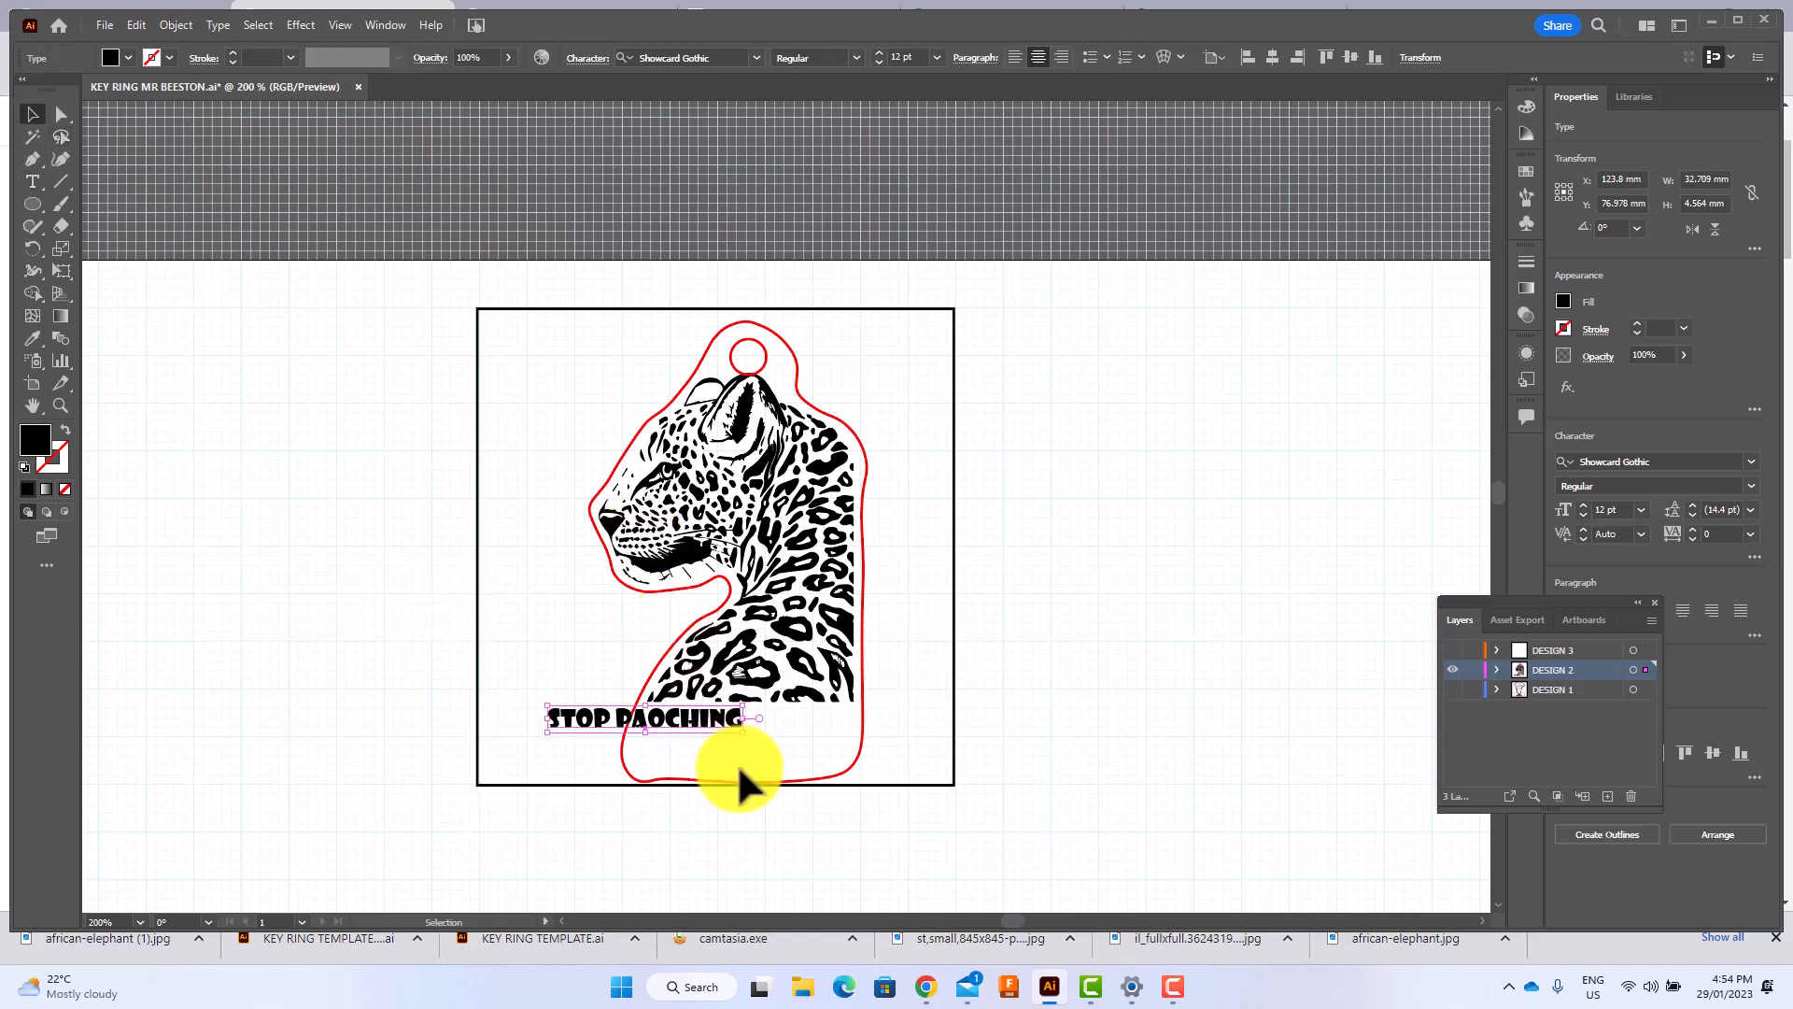
mouse_move(641, 718)
mouse_down()
mouse_move(744, 757)
mouse_move(638, 715)
mouse_up()
click(1220, 670)
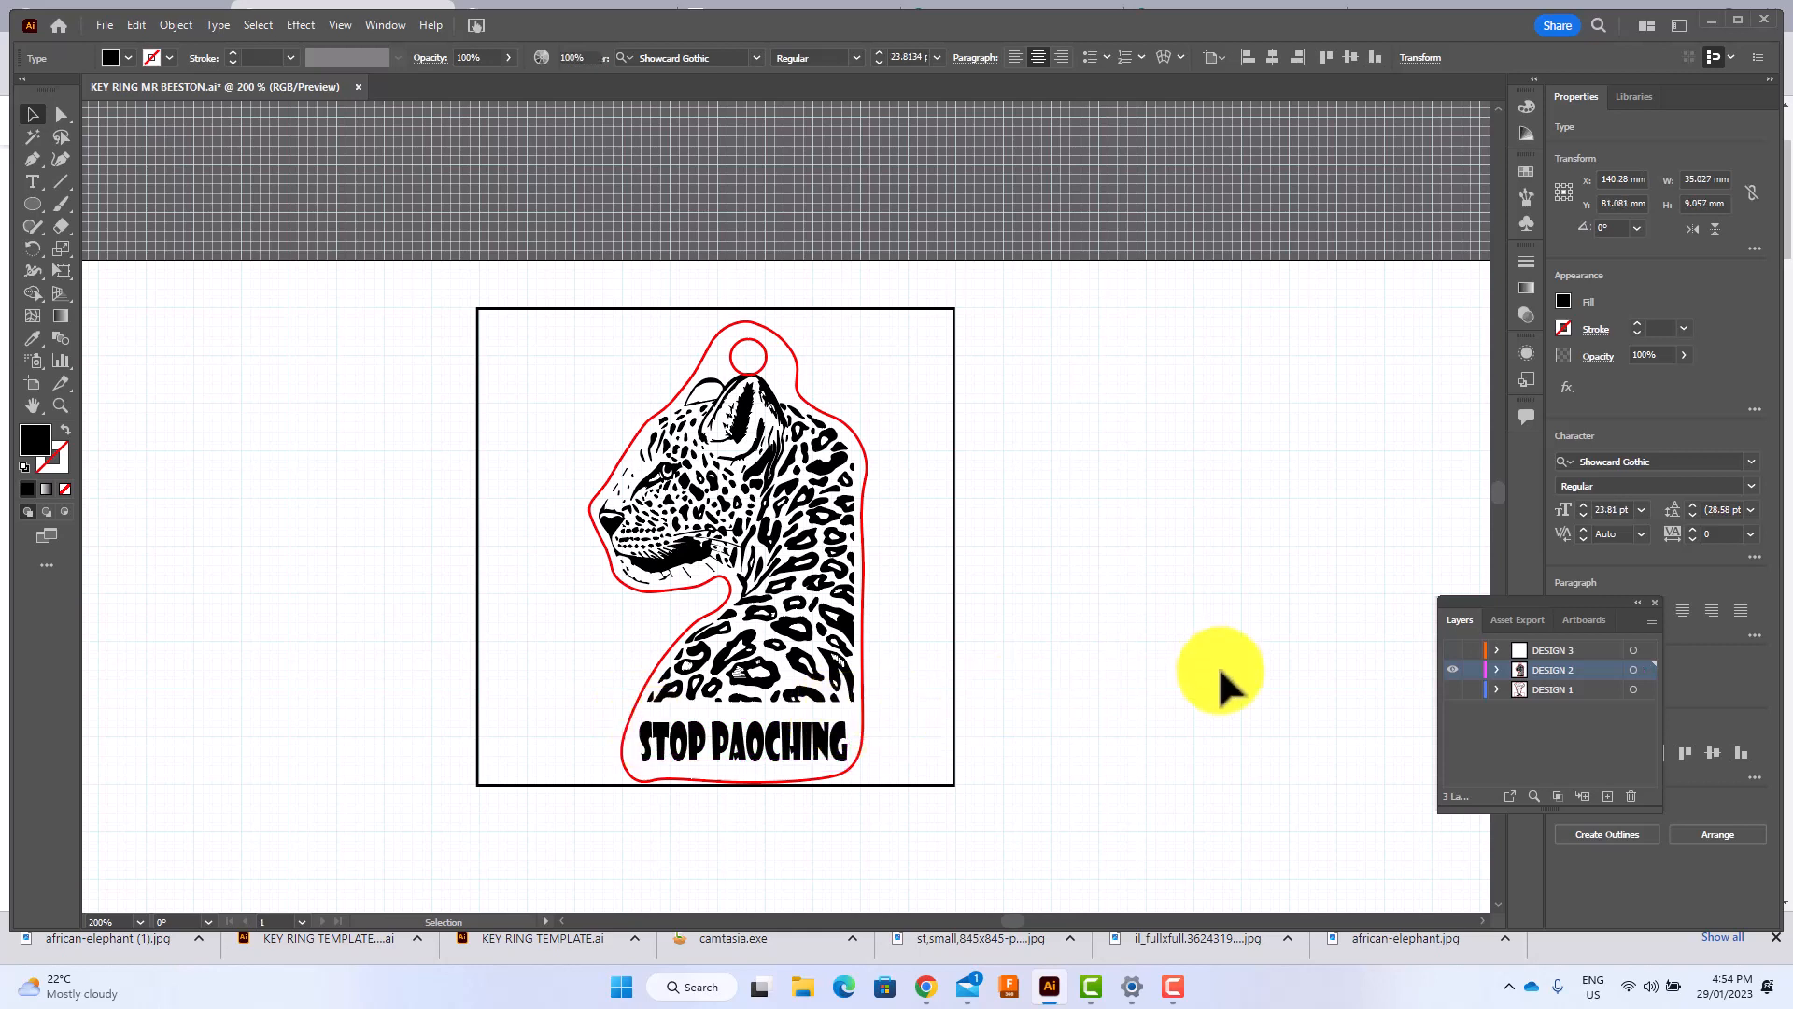
Correct the spelling of the text in the base area so it reads "STOP POACHING".
click(761, 753)
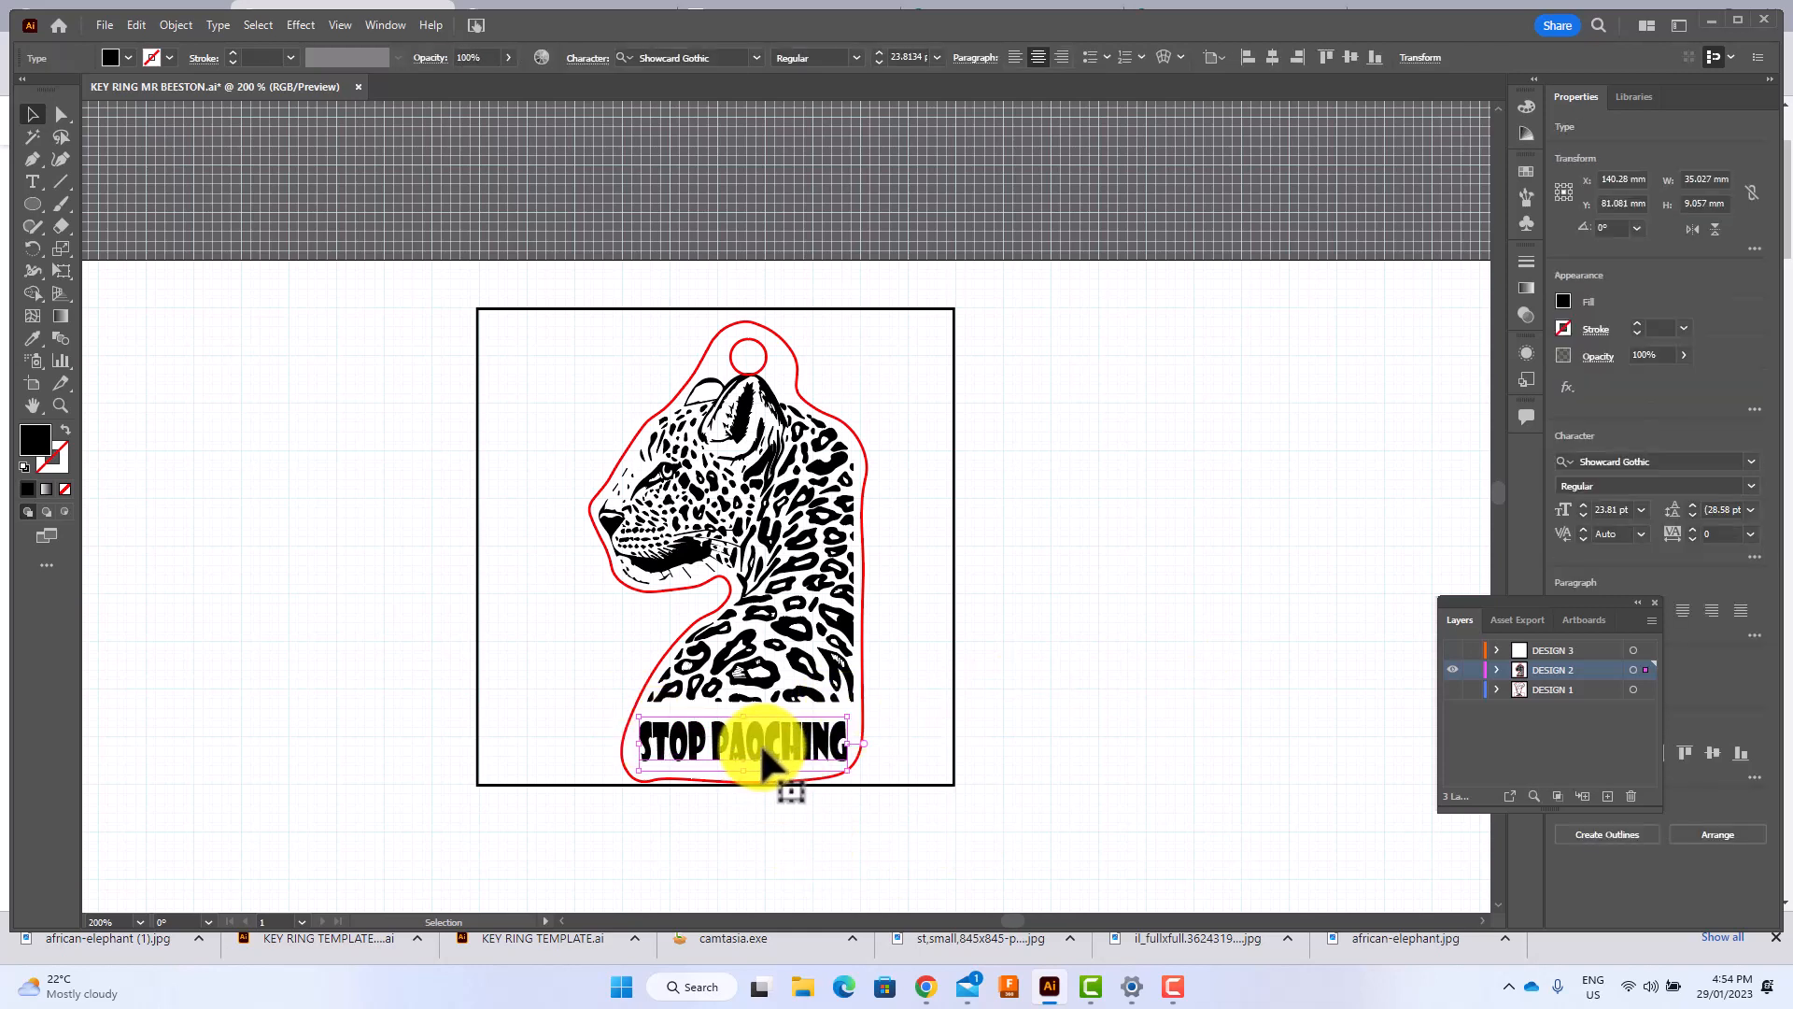
double_click(749, 737)
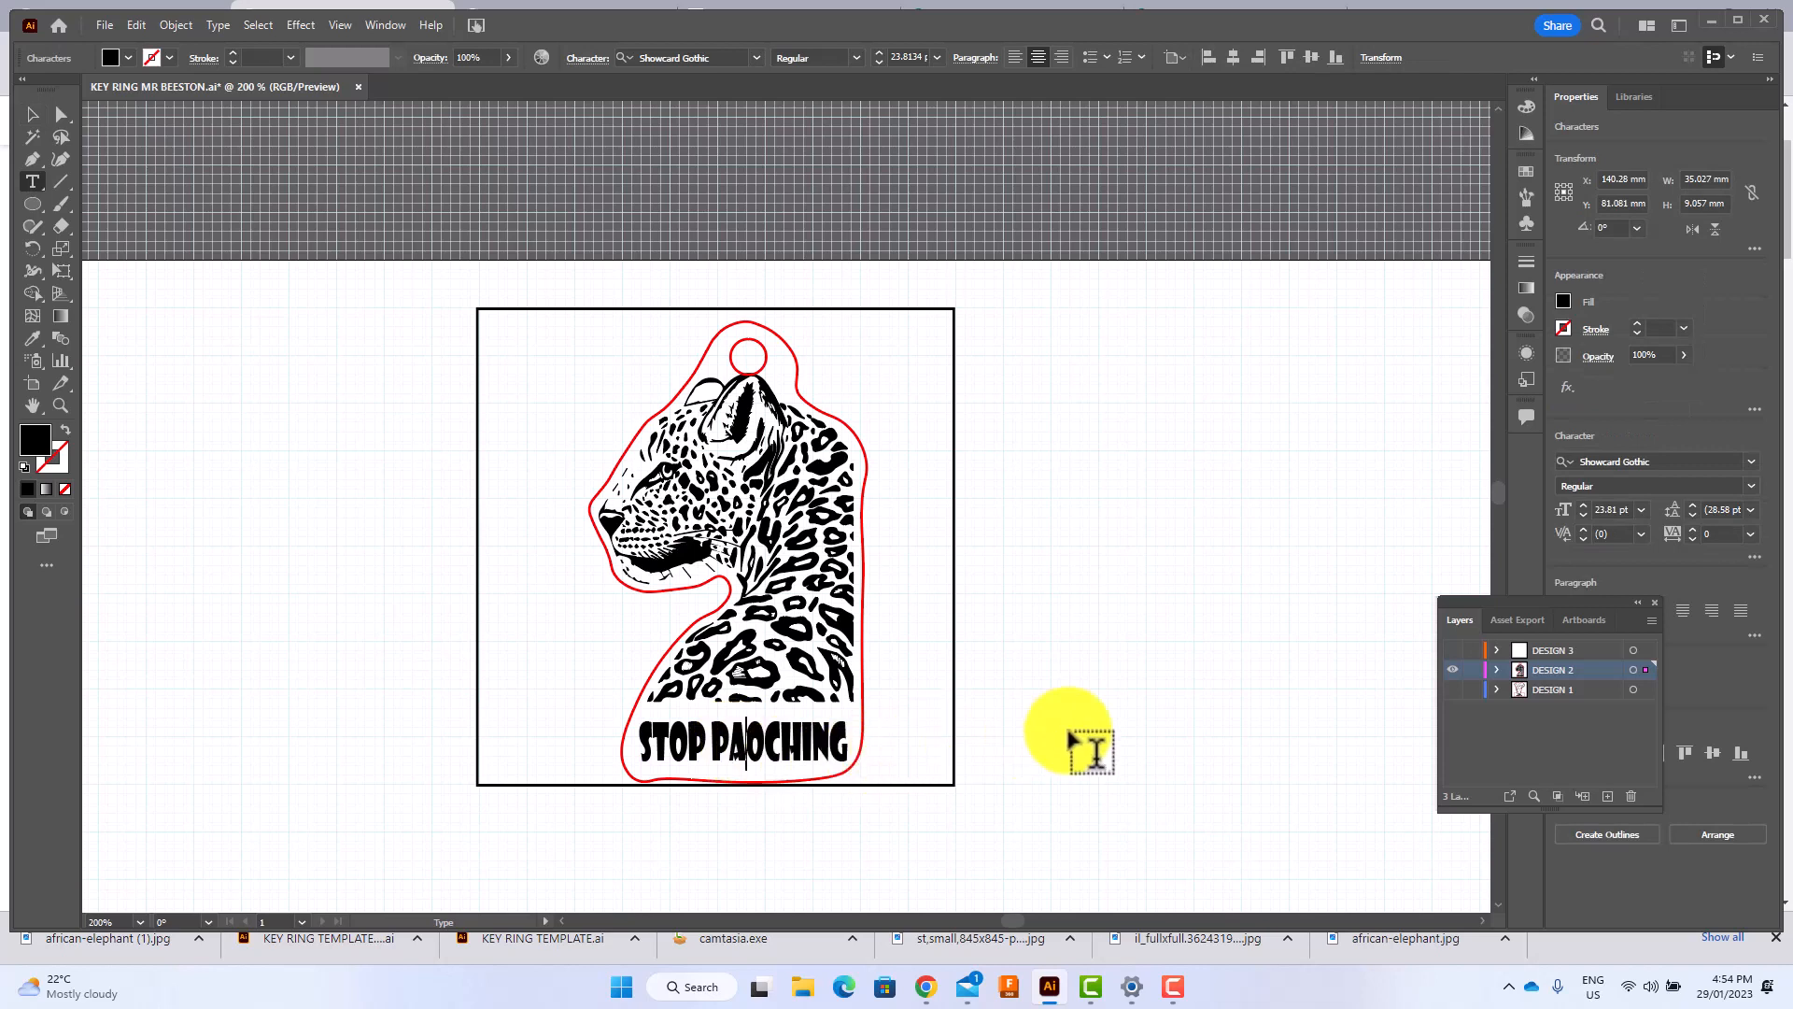
click(762, 758)
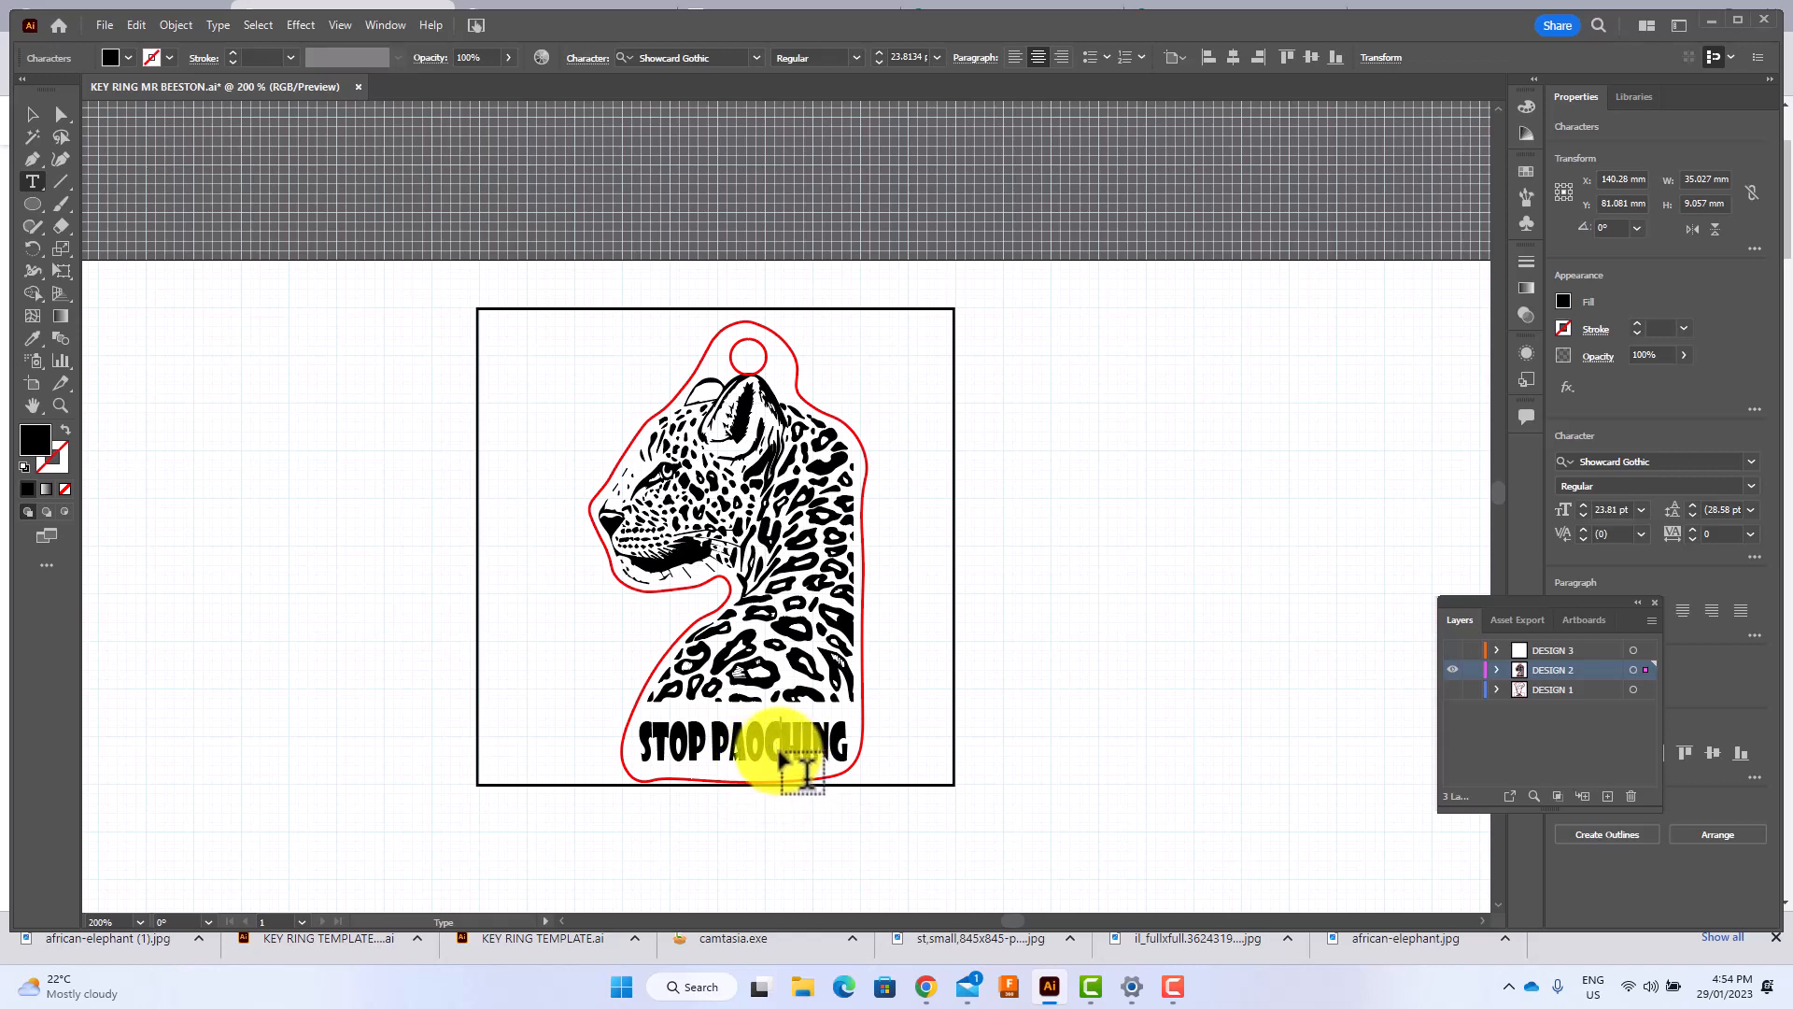
key(BackSpace)
key(BackSpace)
key(BackSpace)
key(BackSpace)
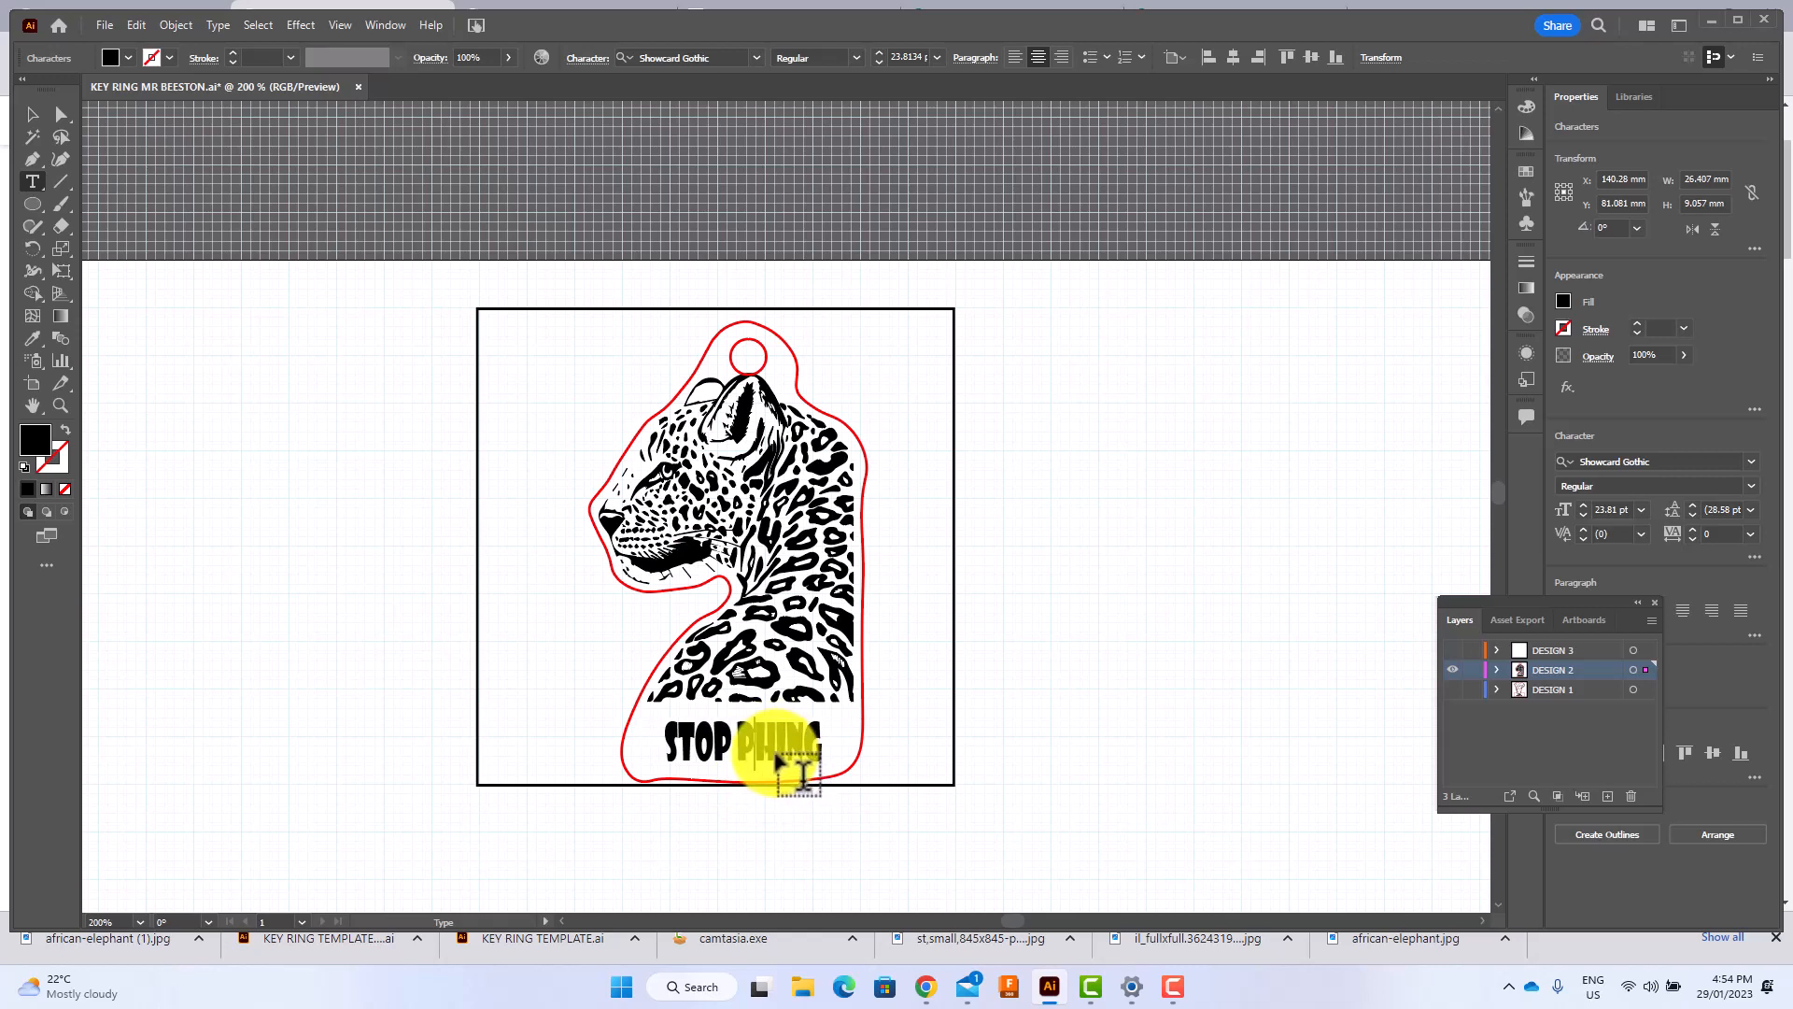
text(OA)
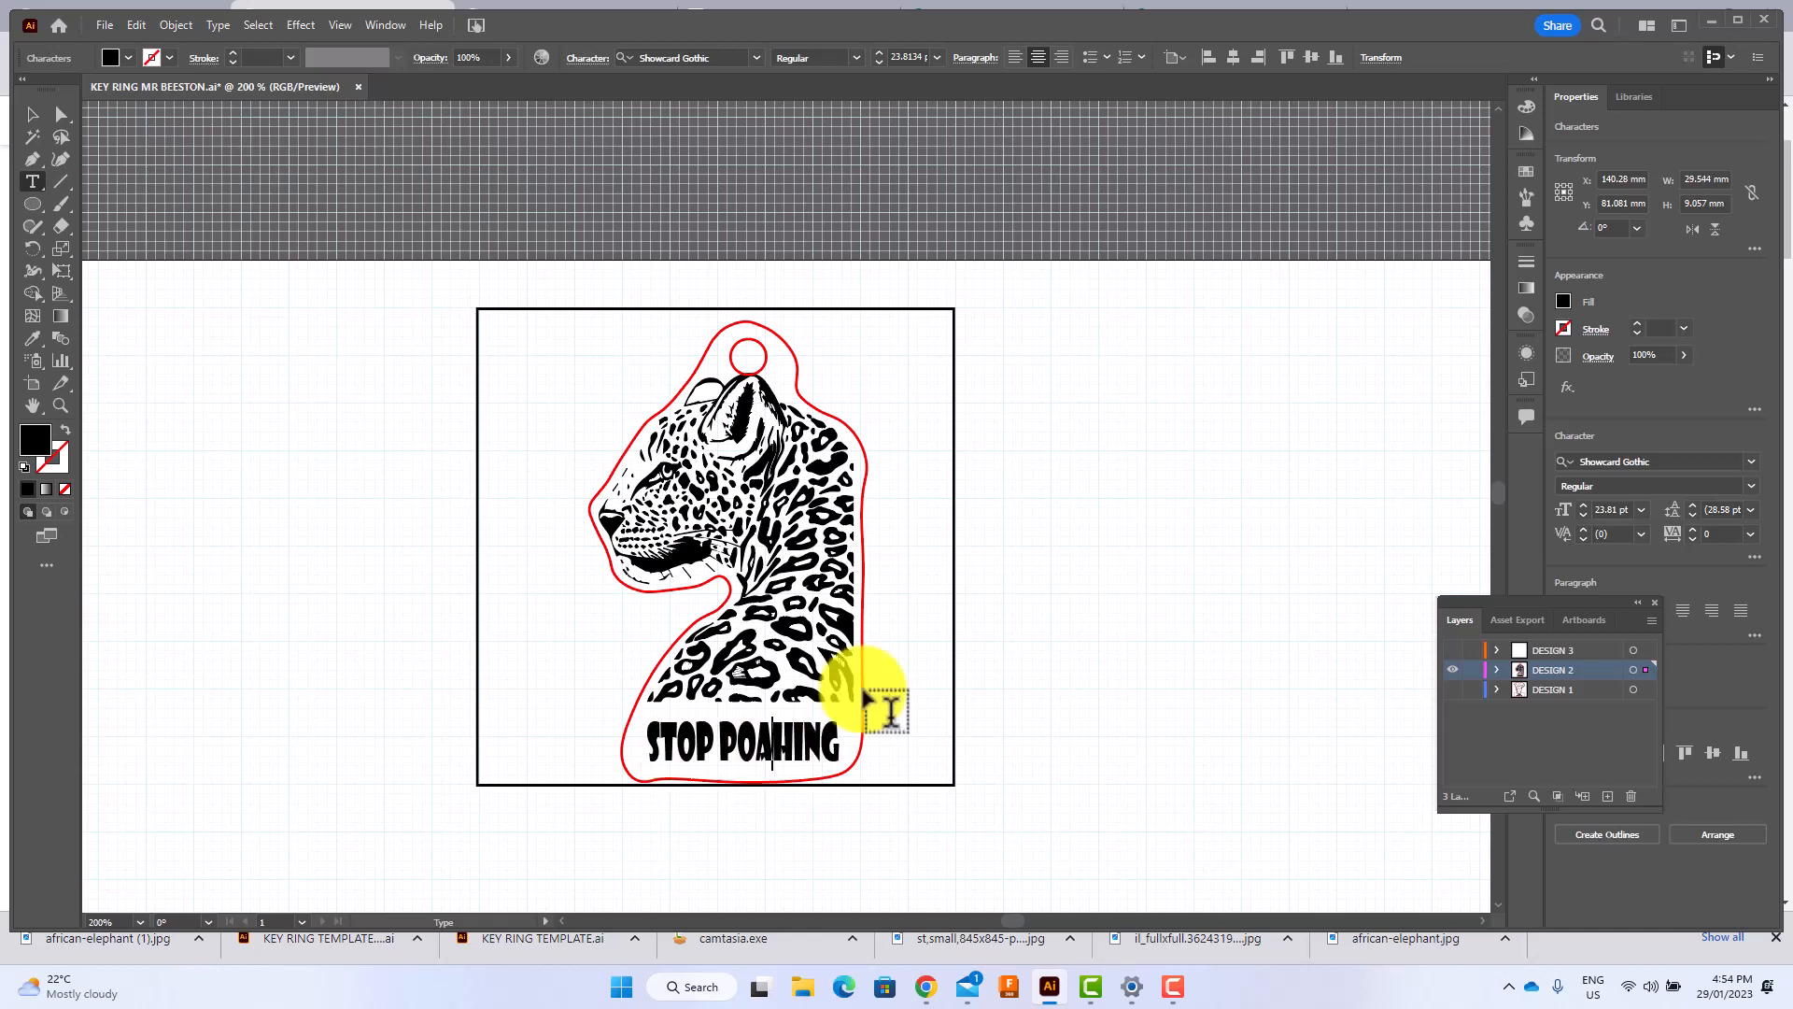
text(C)
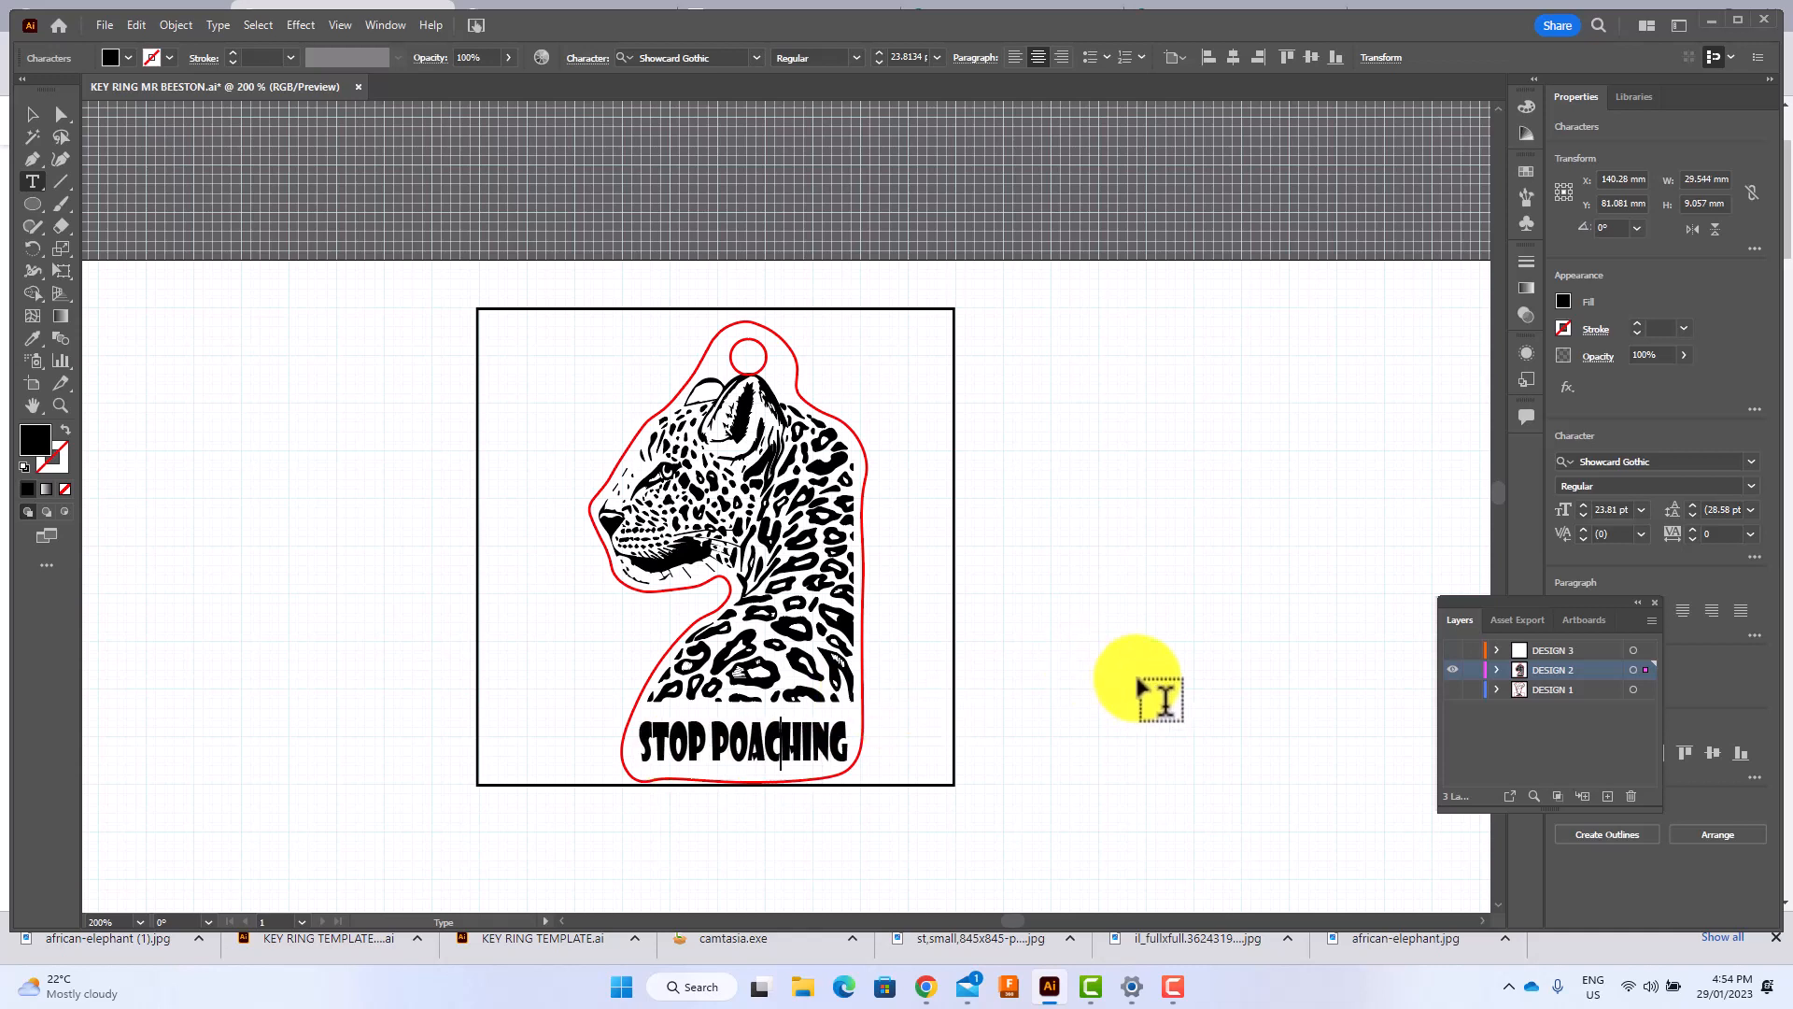
click(1135, 691)
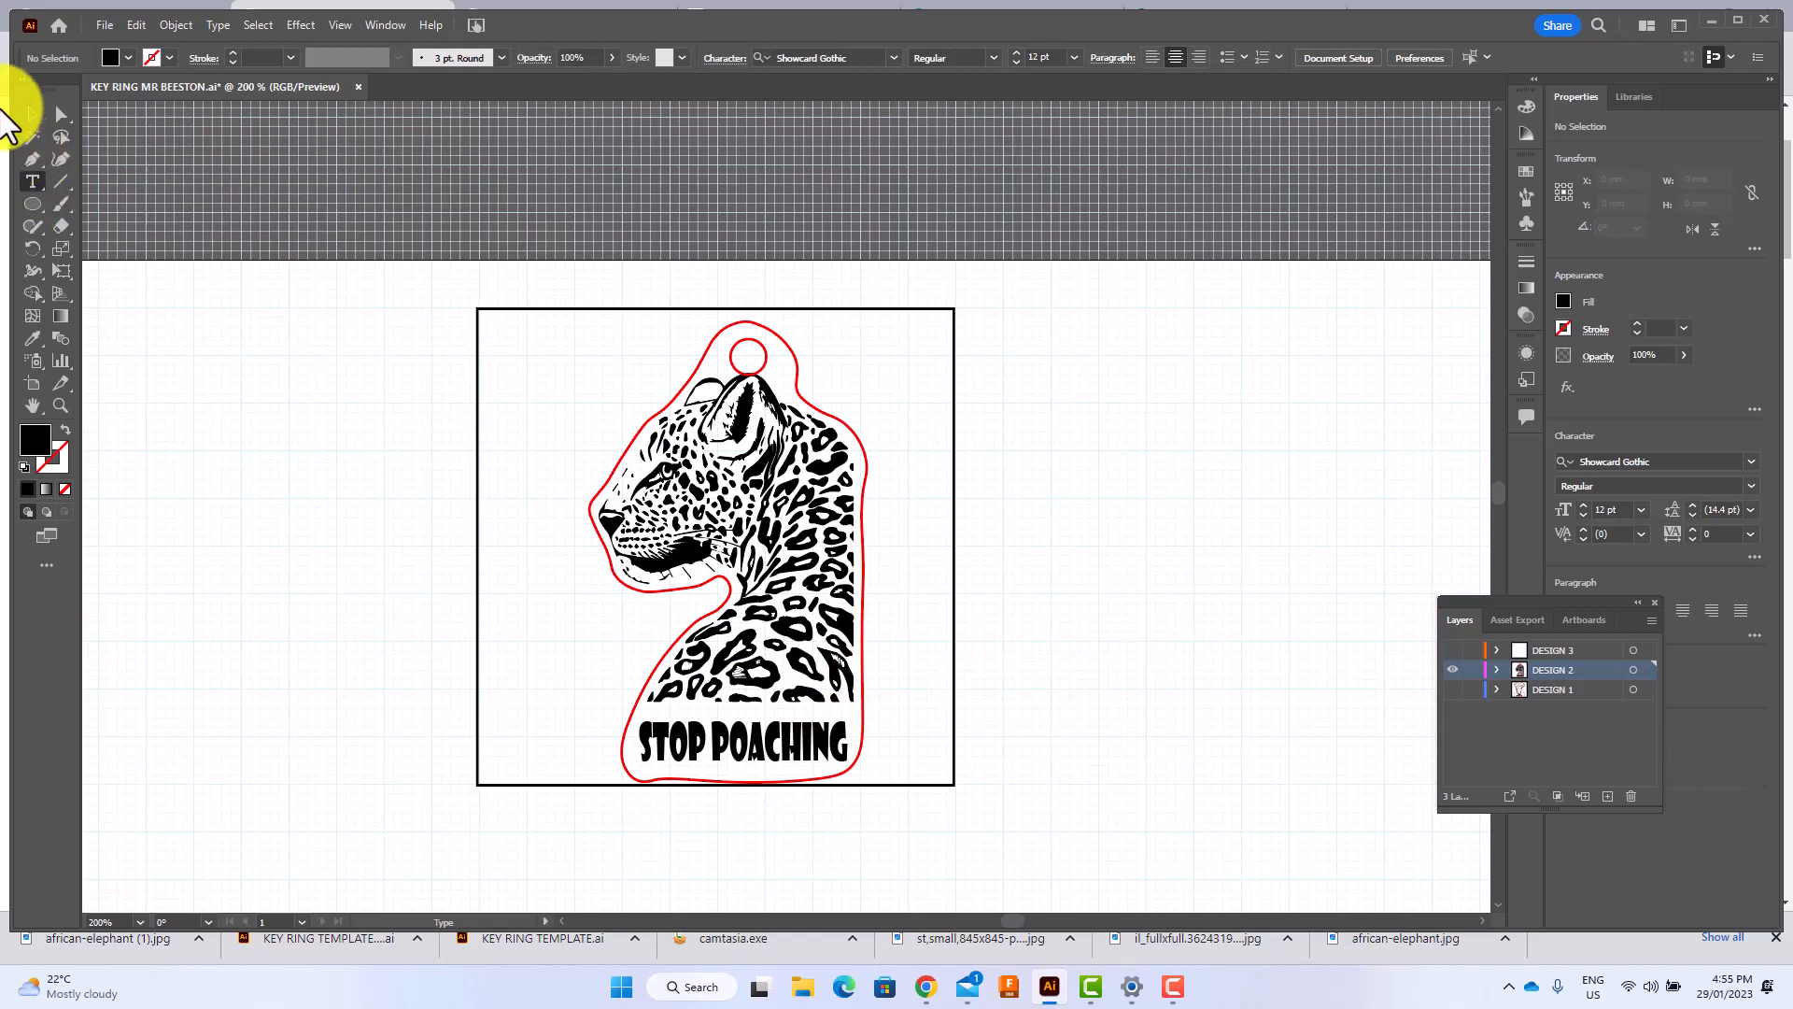
Give the "STOP POACHING" text a black stroke and no fill.
click(32, 114)
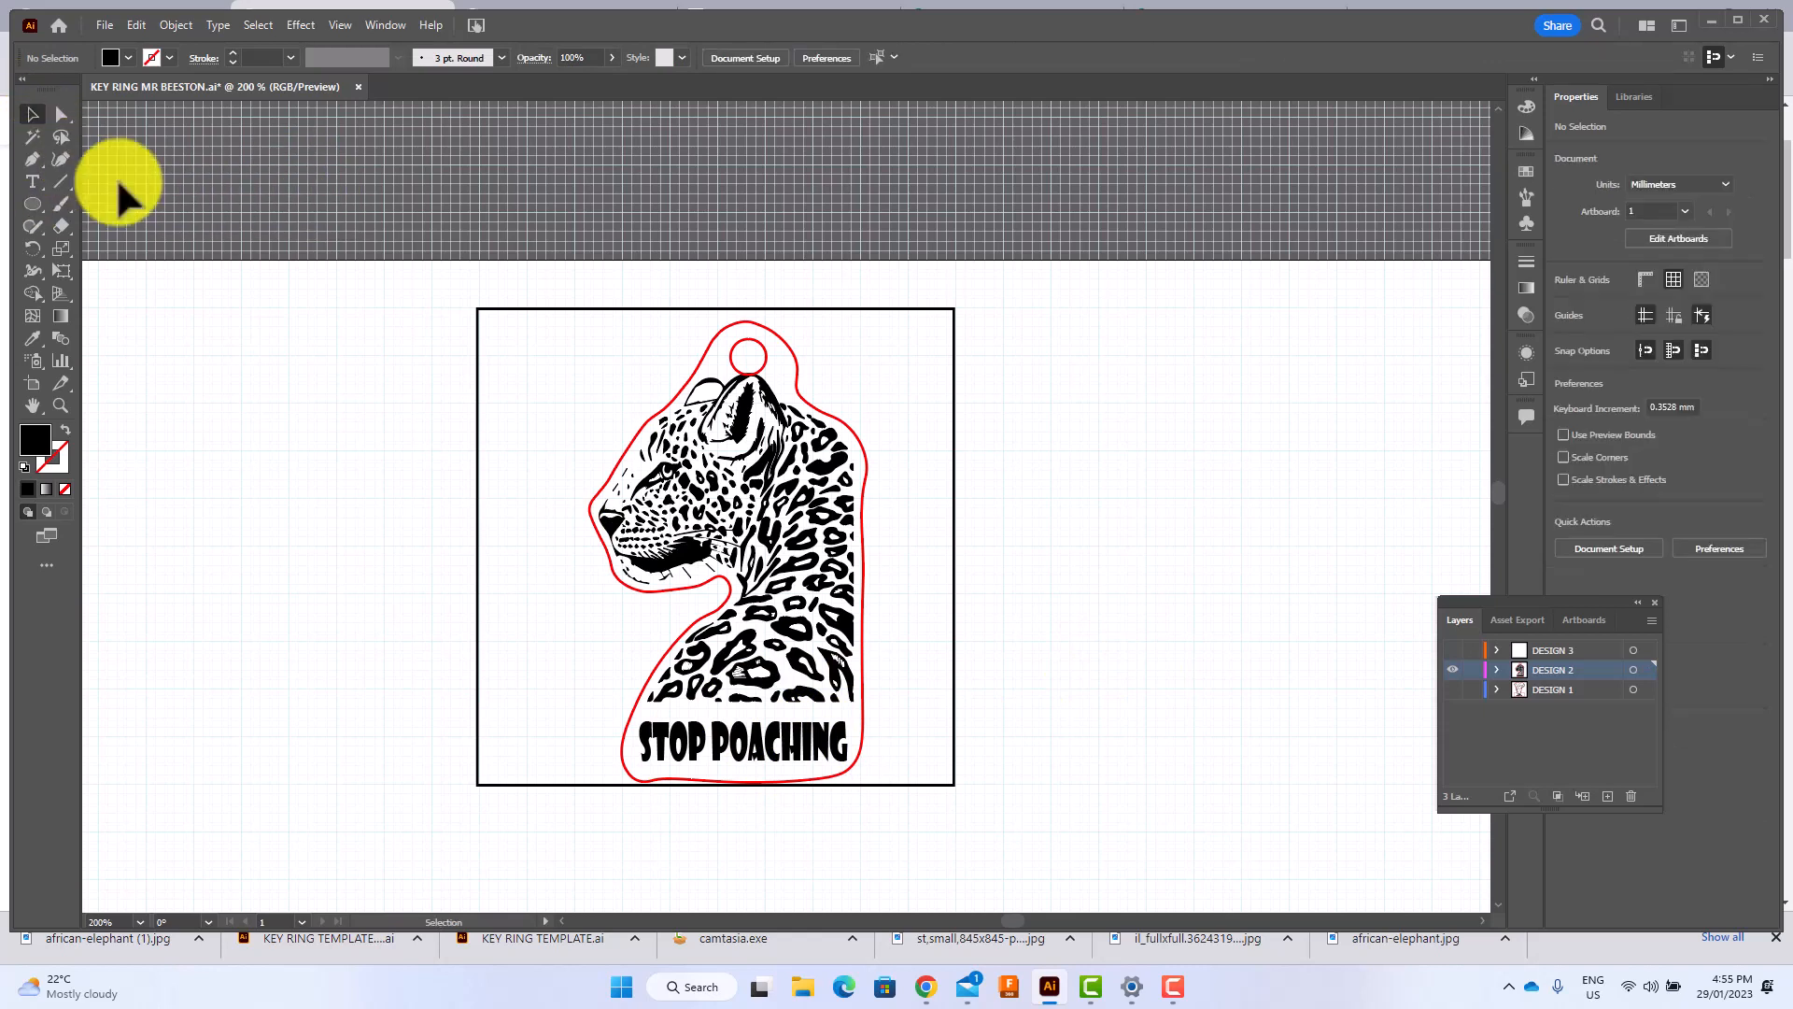
click(723, 746)
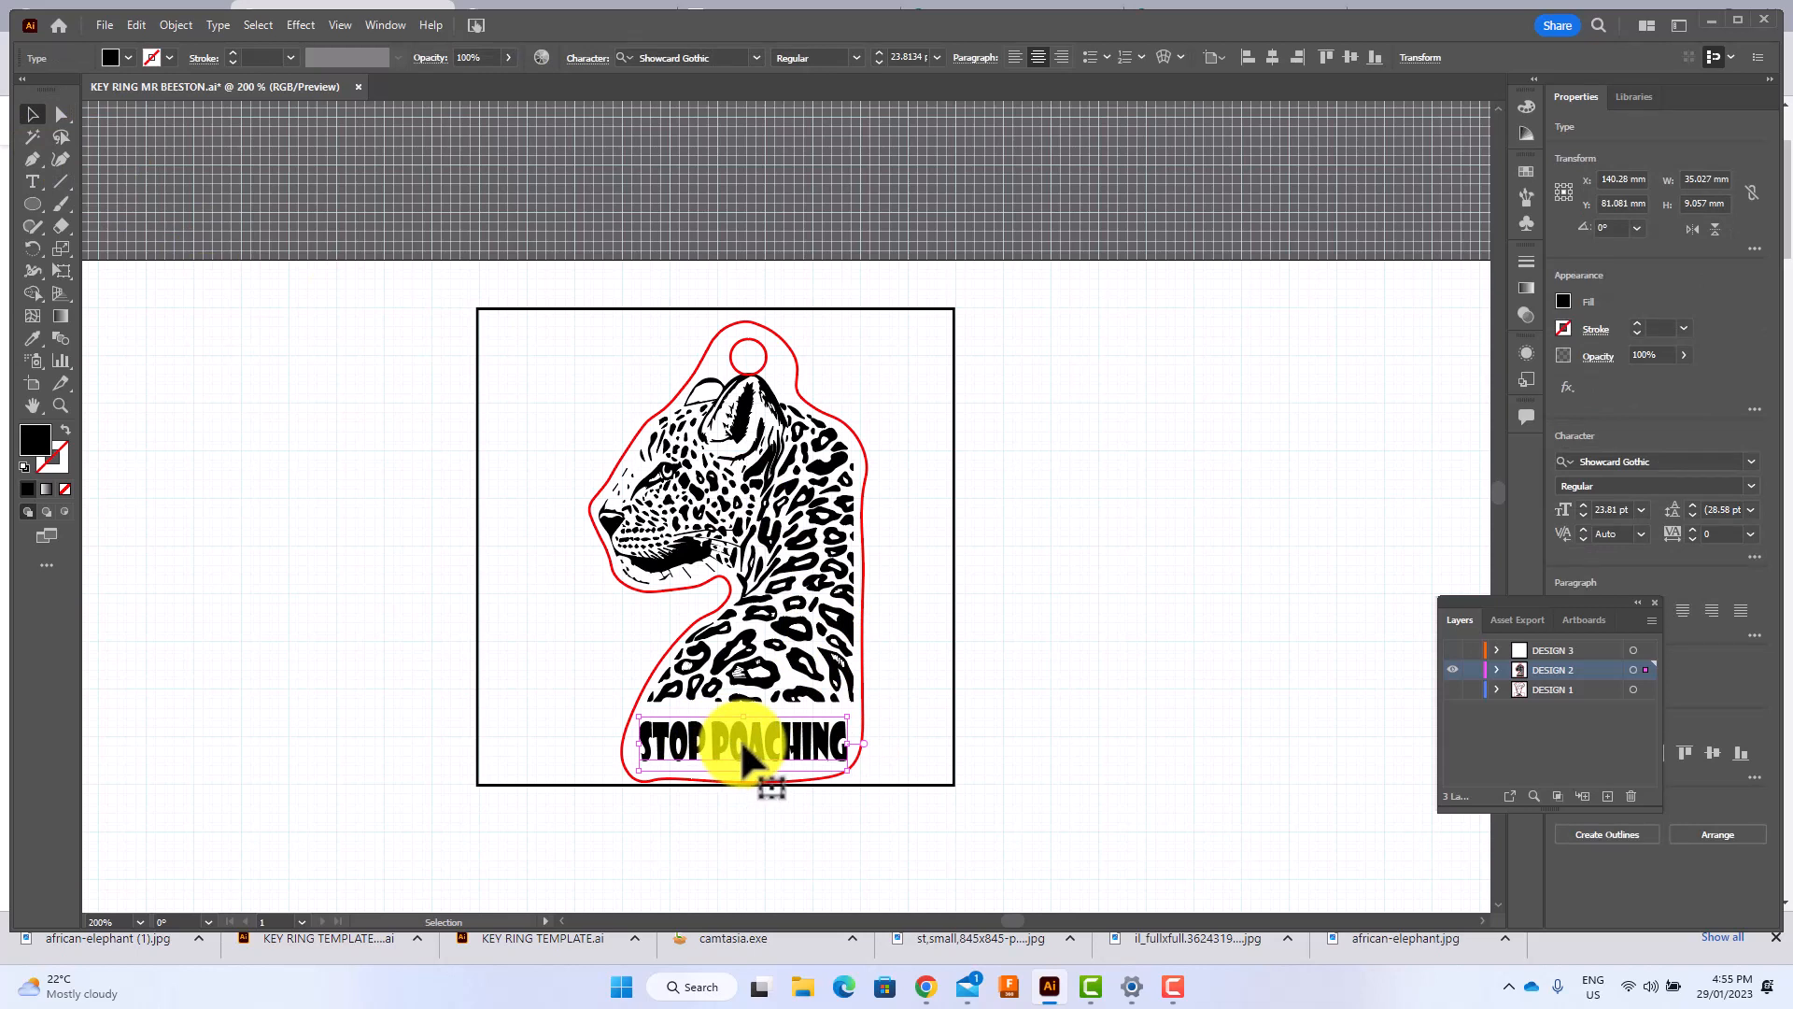
click(168, 58)
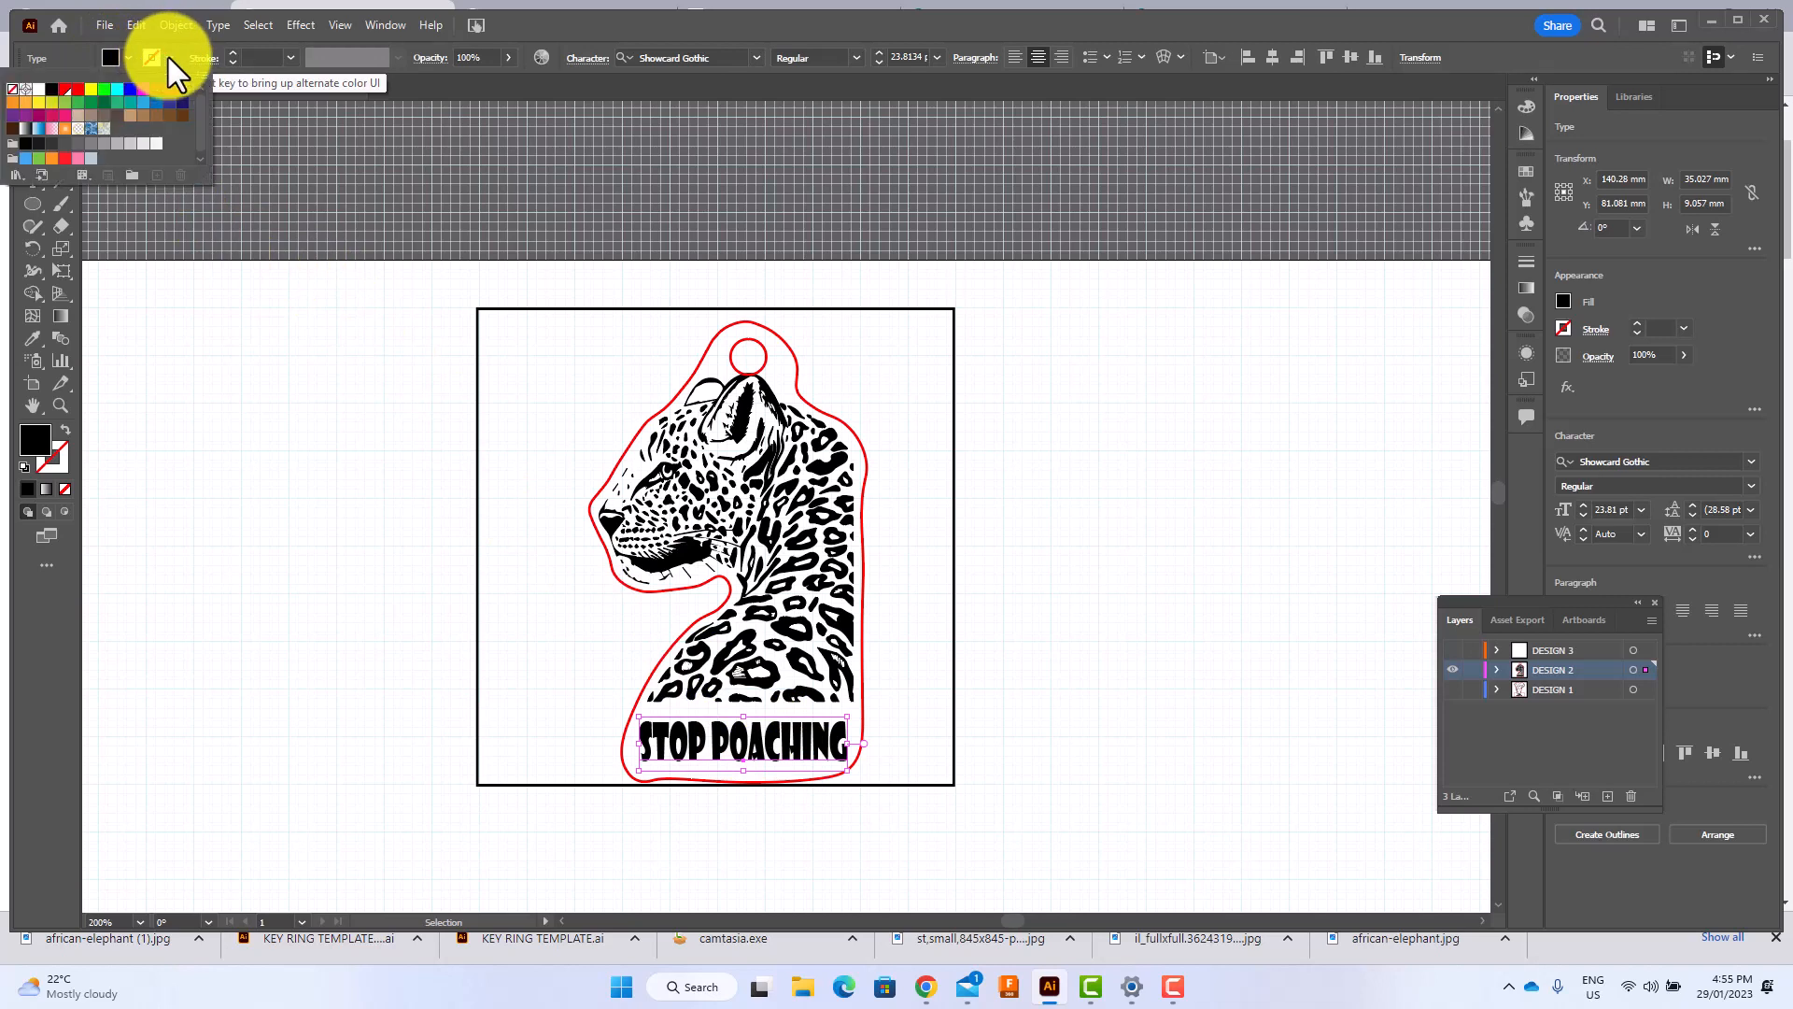
click(51, 89)
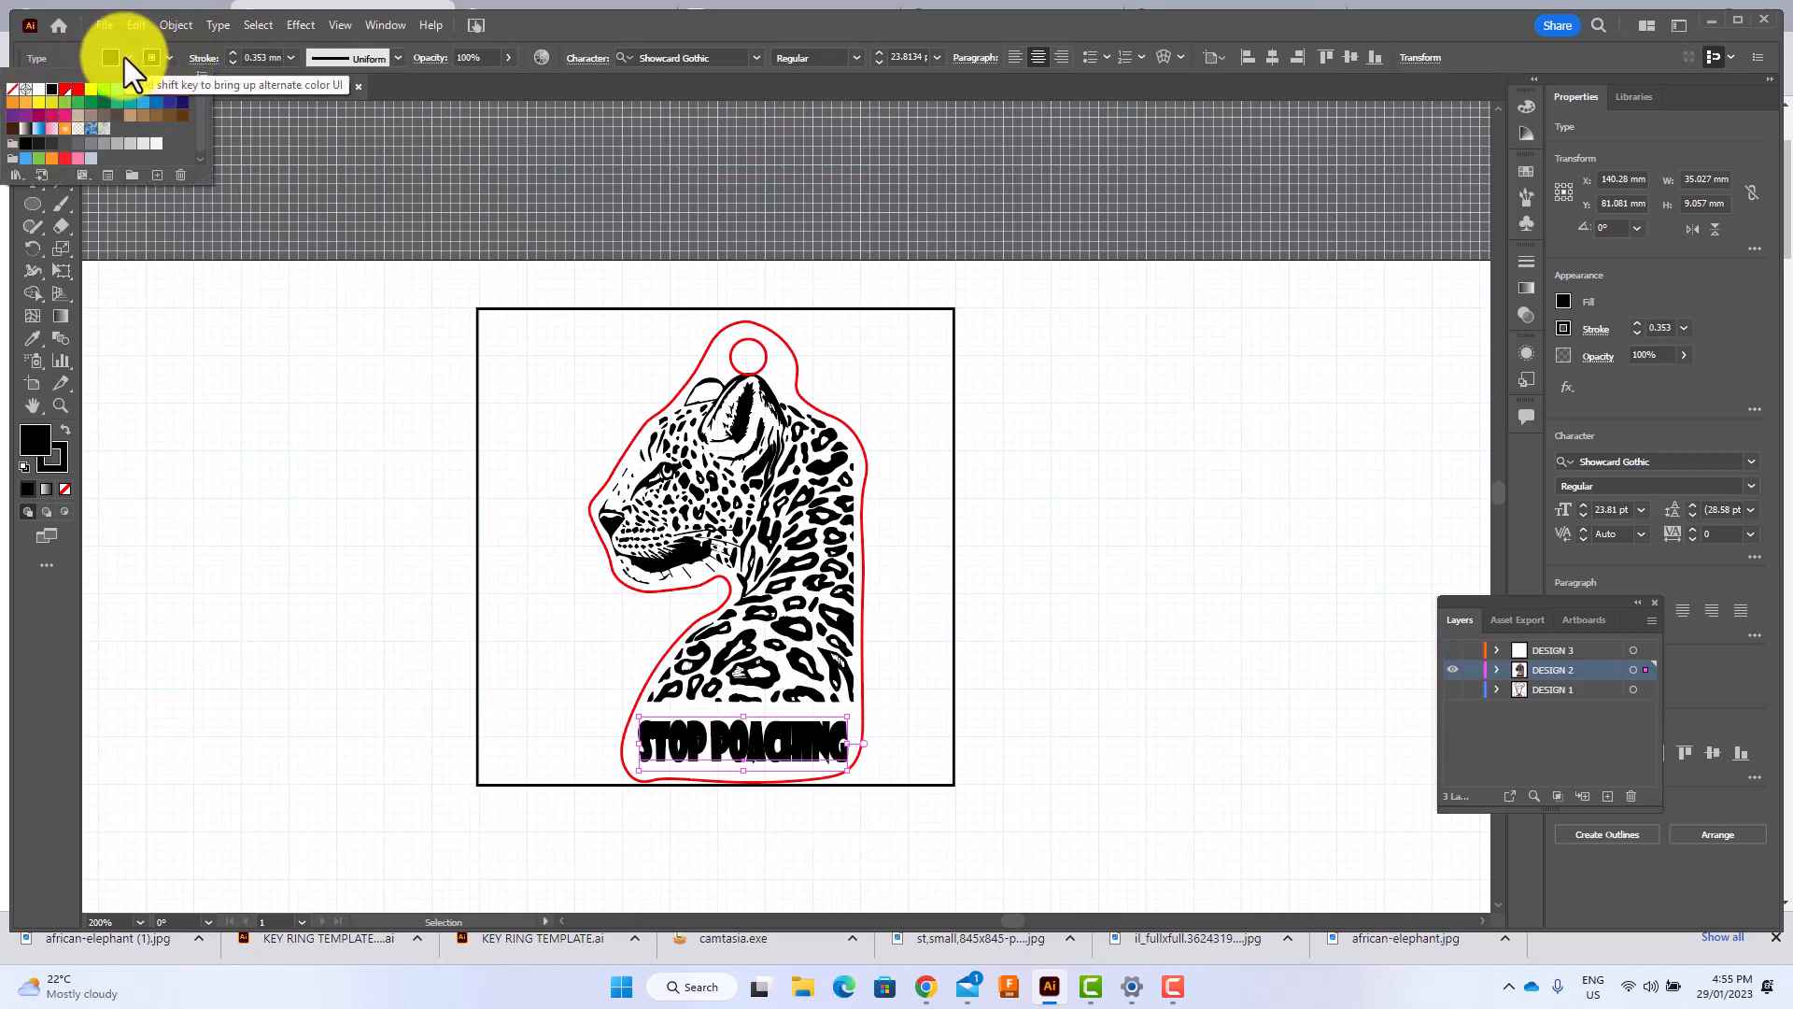
click(13, 88)
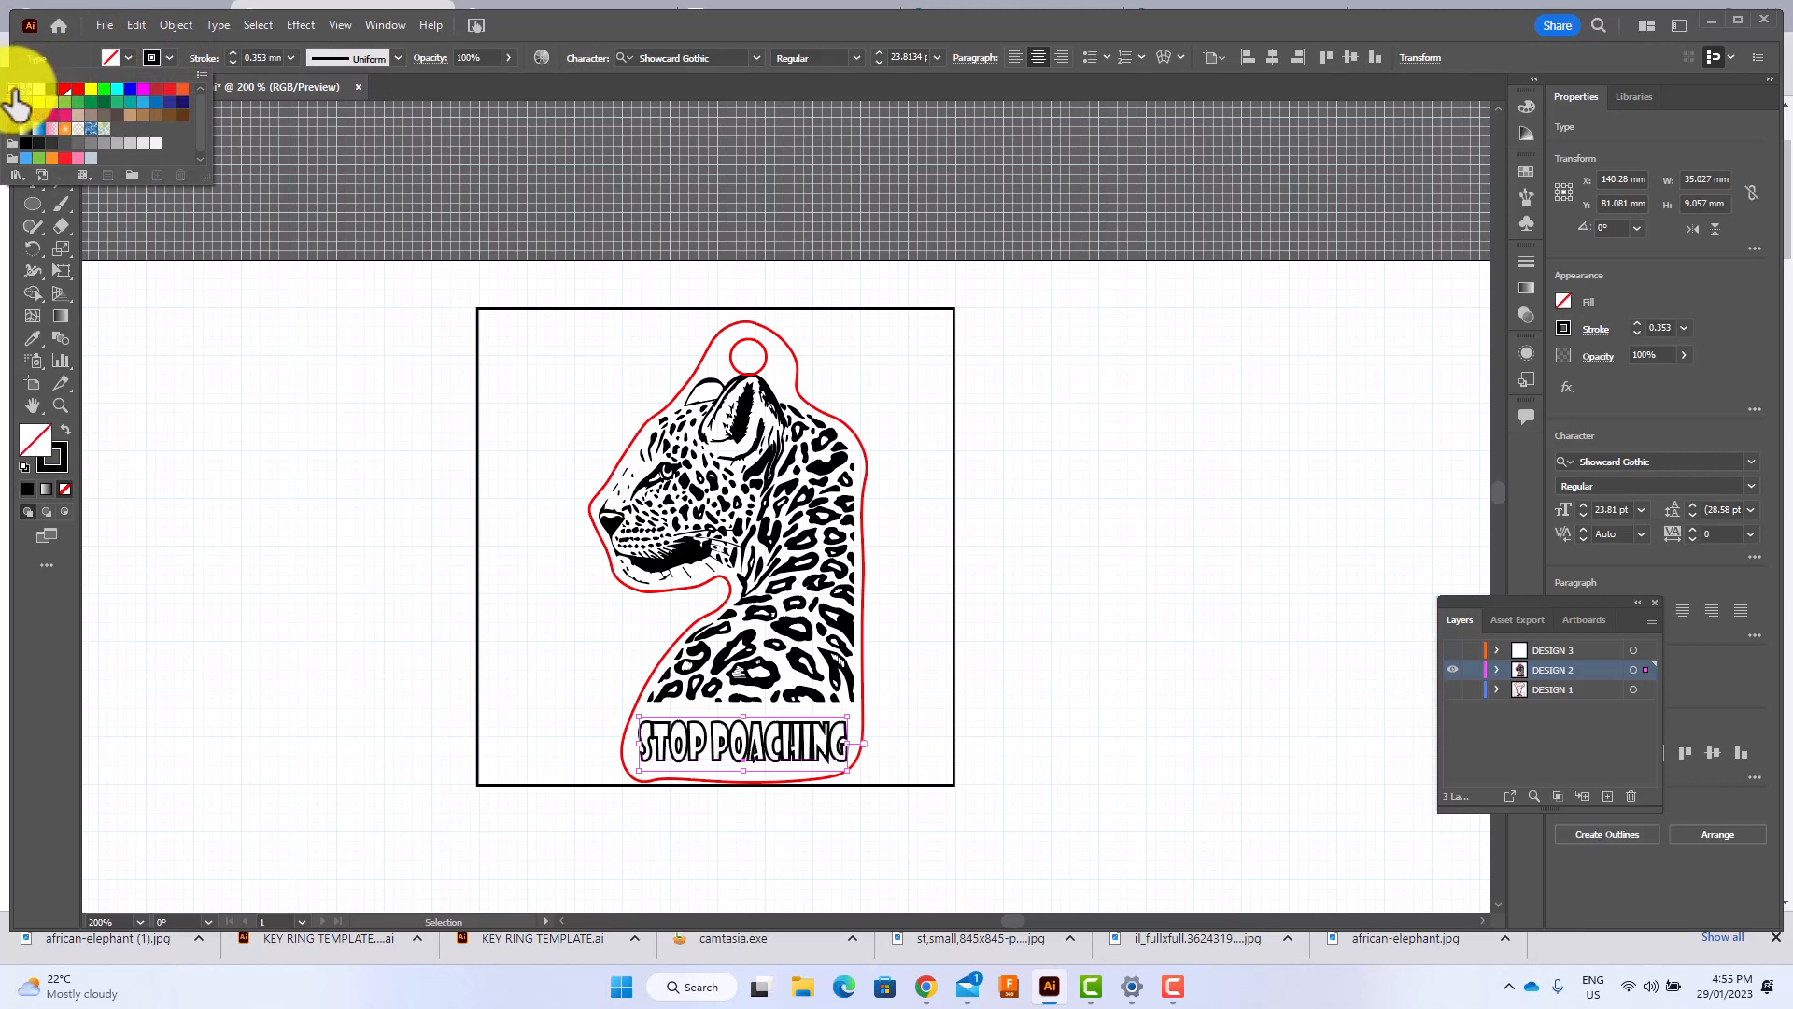
click(756, 852)
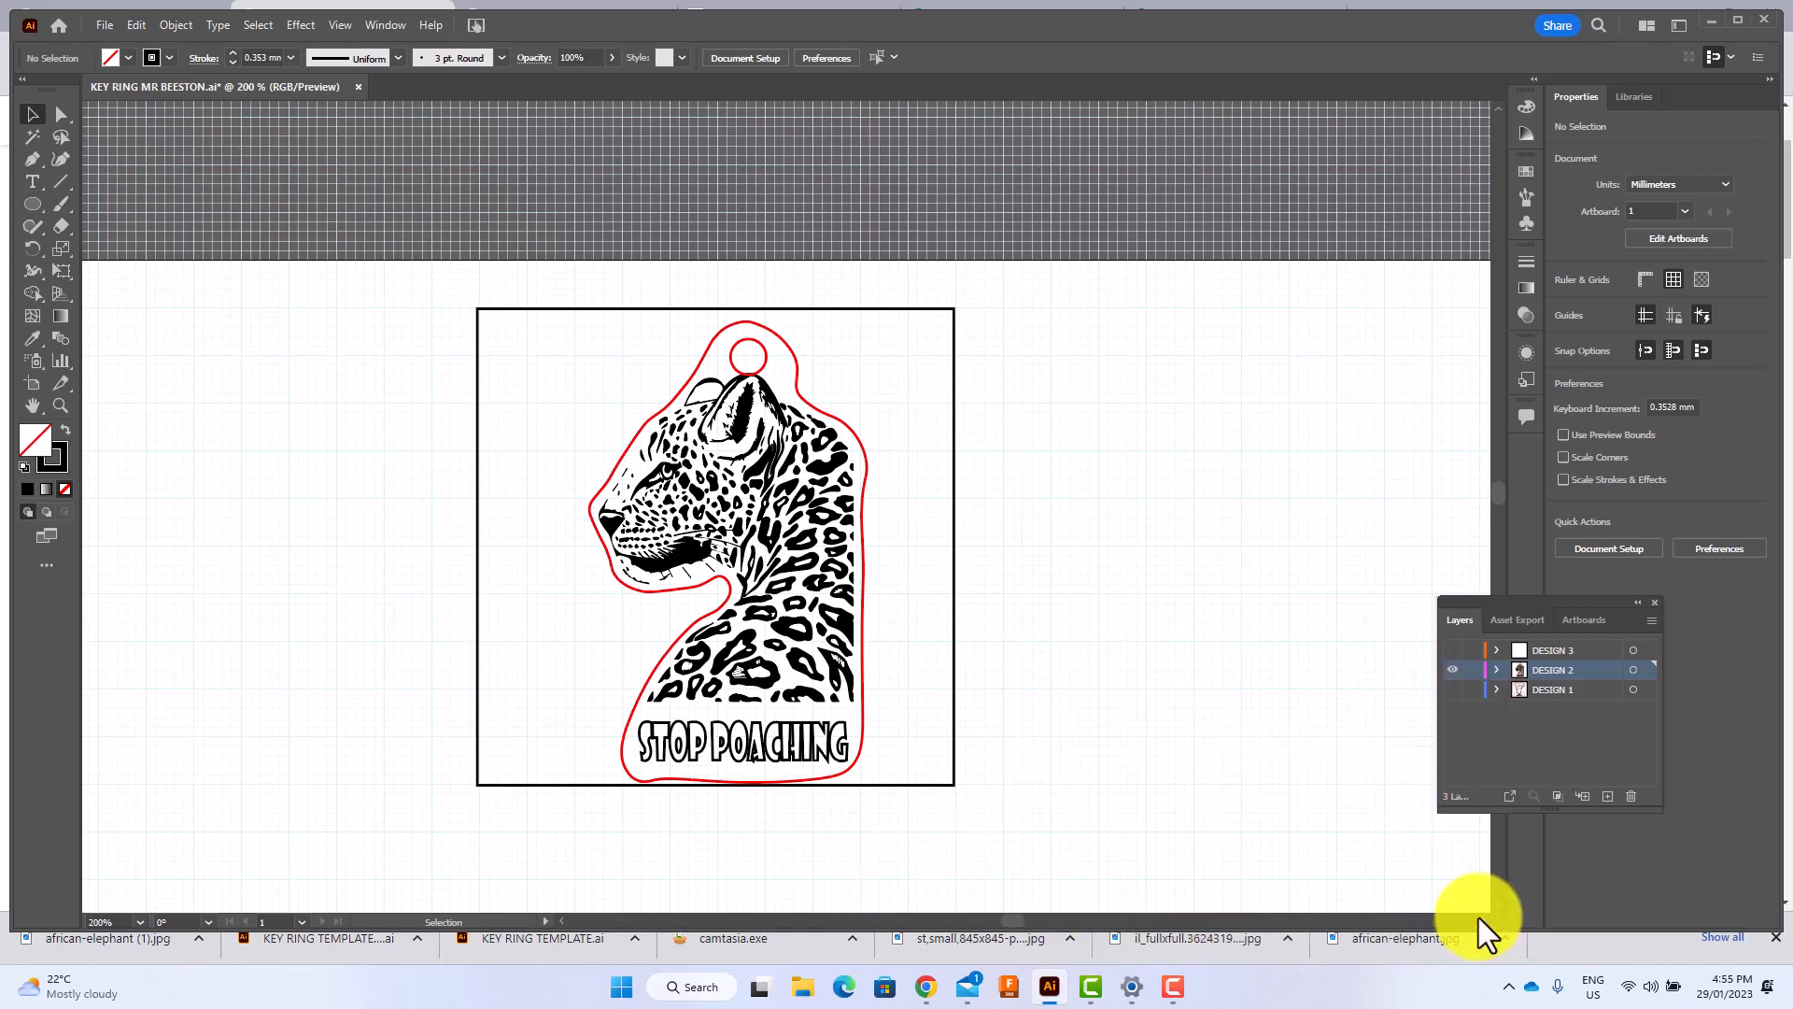
Show the DESIGN 1 layer and make it active, and hide the DESIGN 2 and DESIGN 3 layers.
scroll(1477, 917, right, 3)
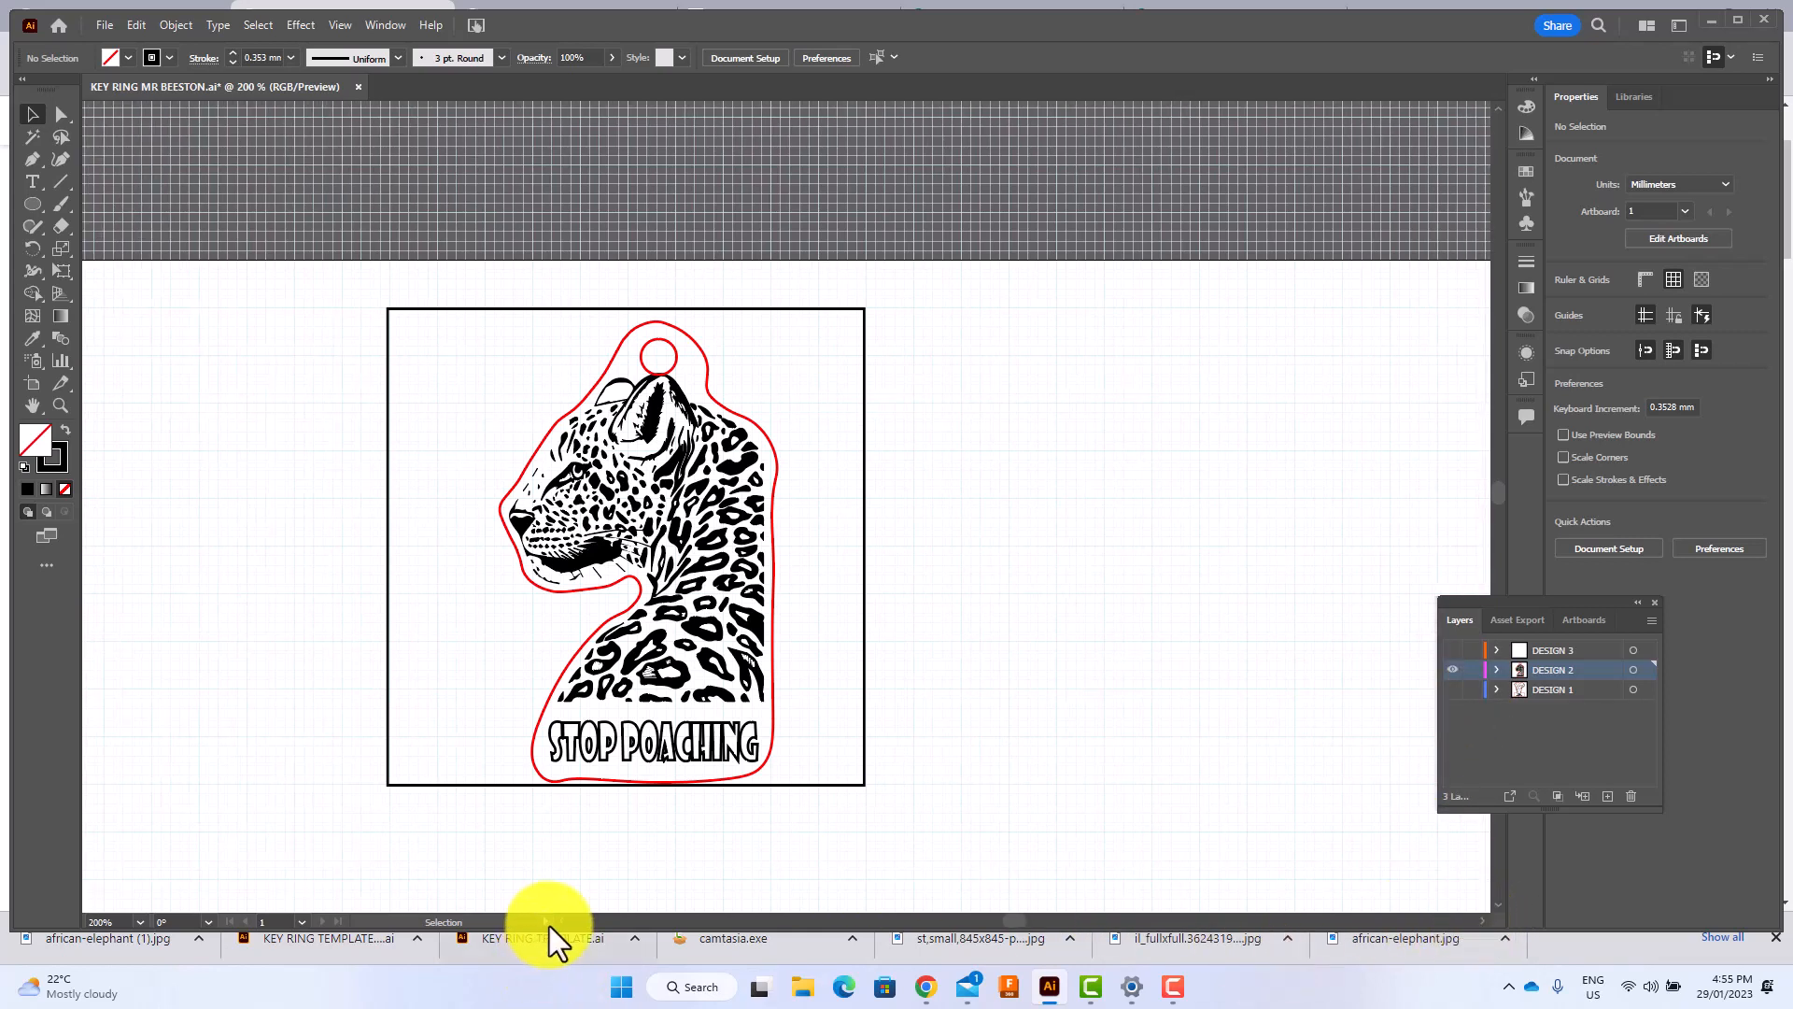
scroll(562, 922, left, 6)
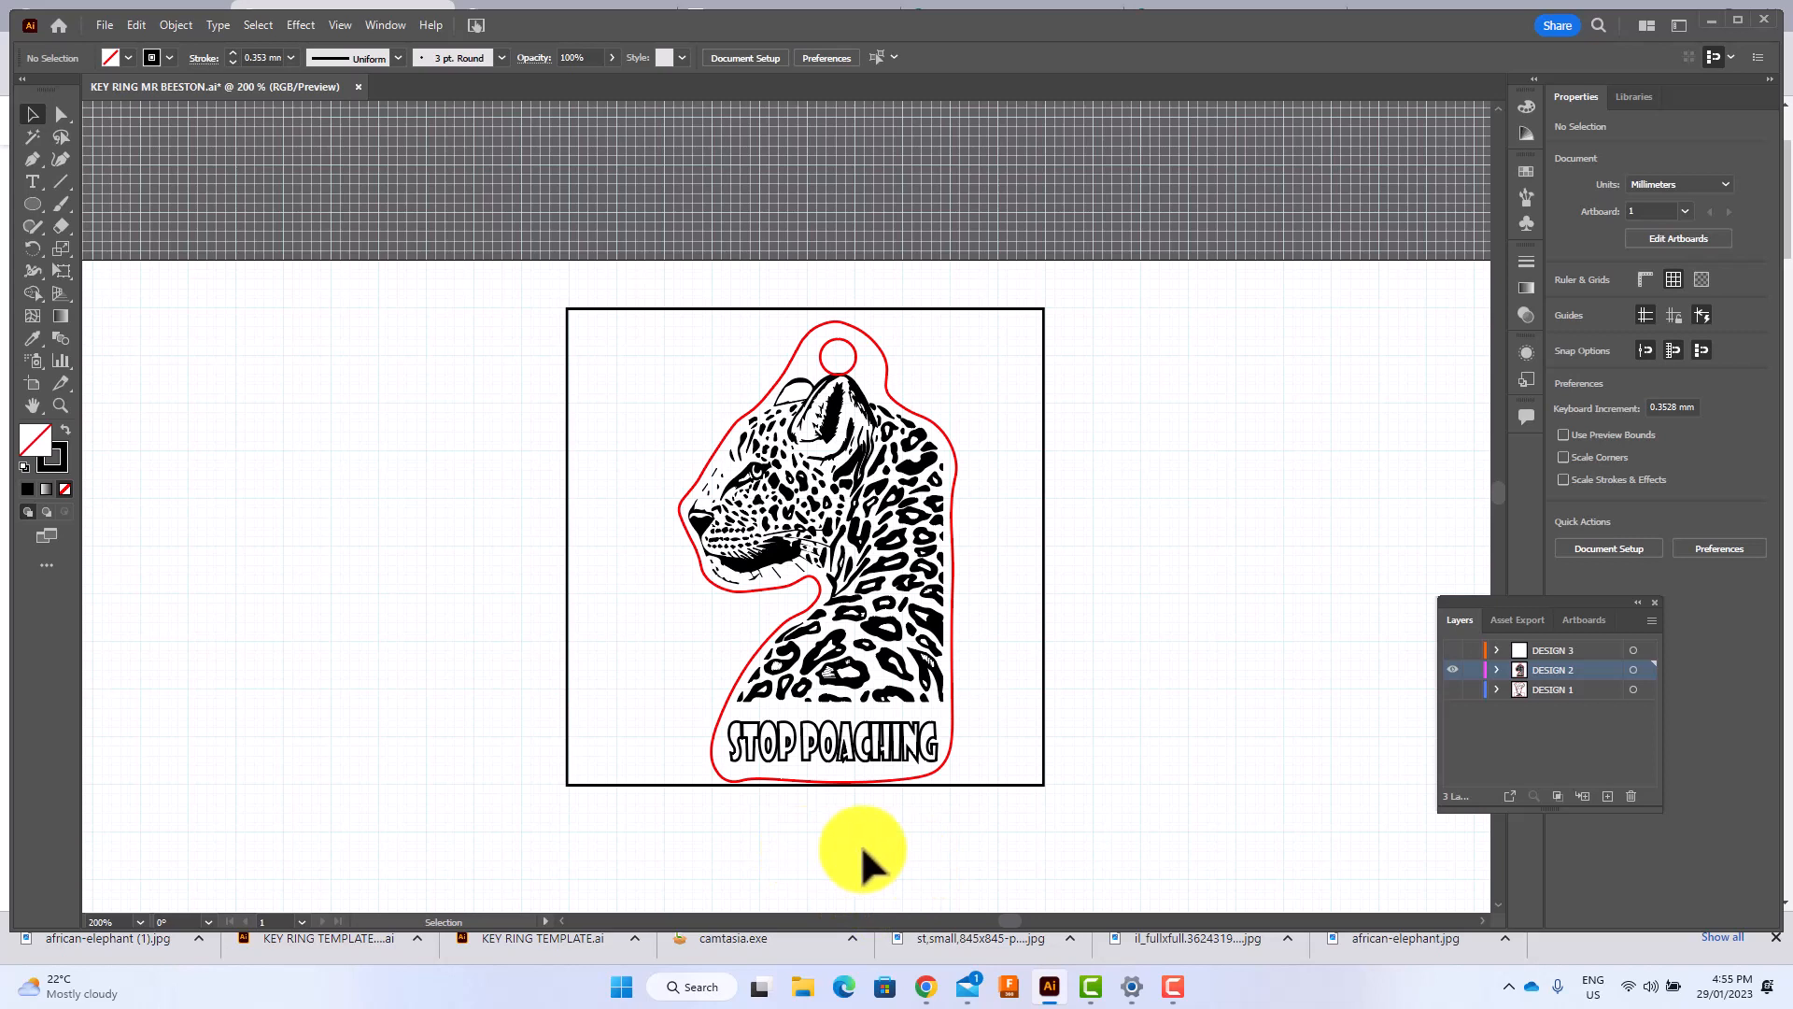
click(1544, 690)
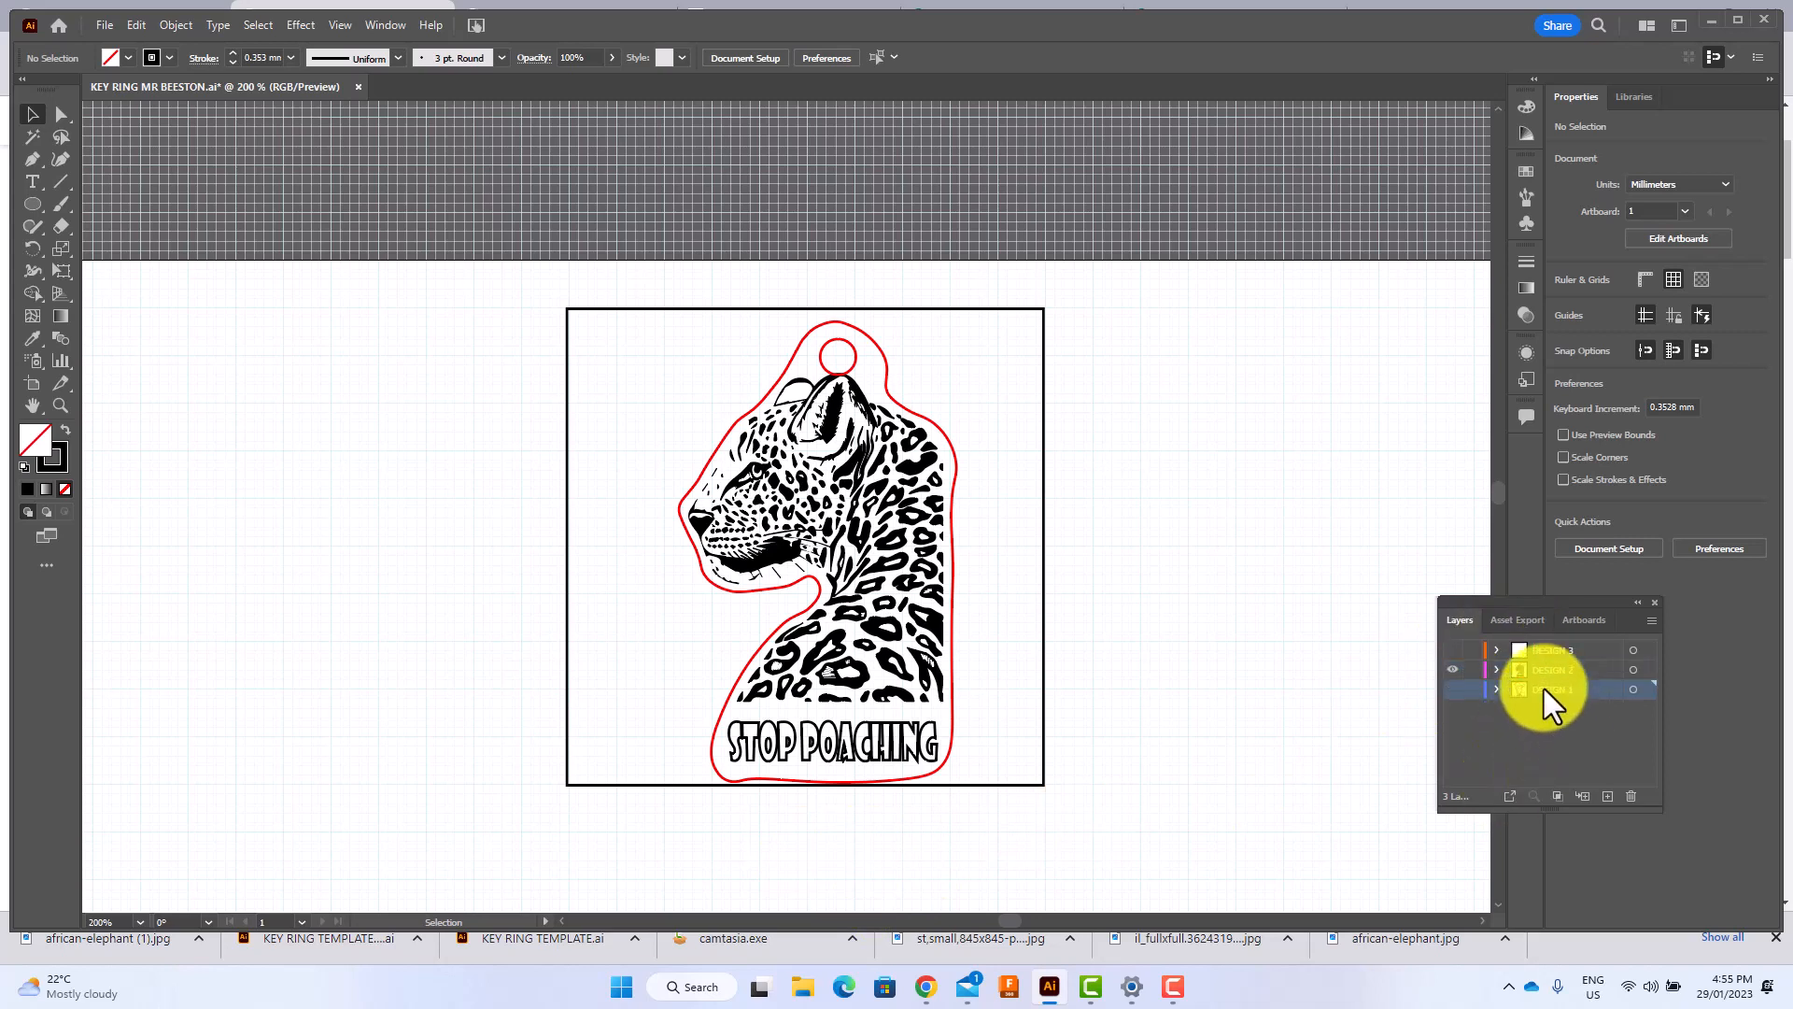
click(1452, 670)
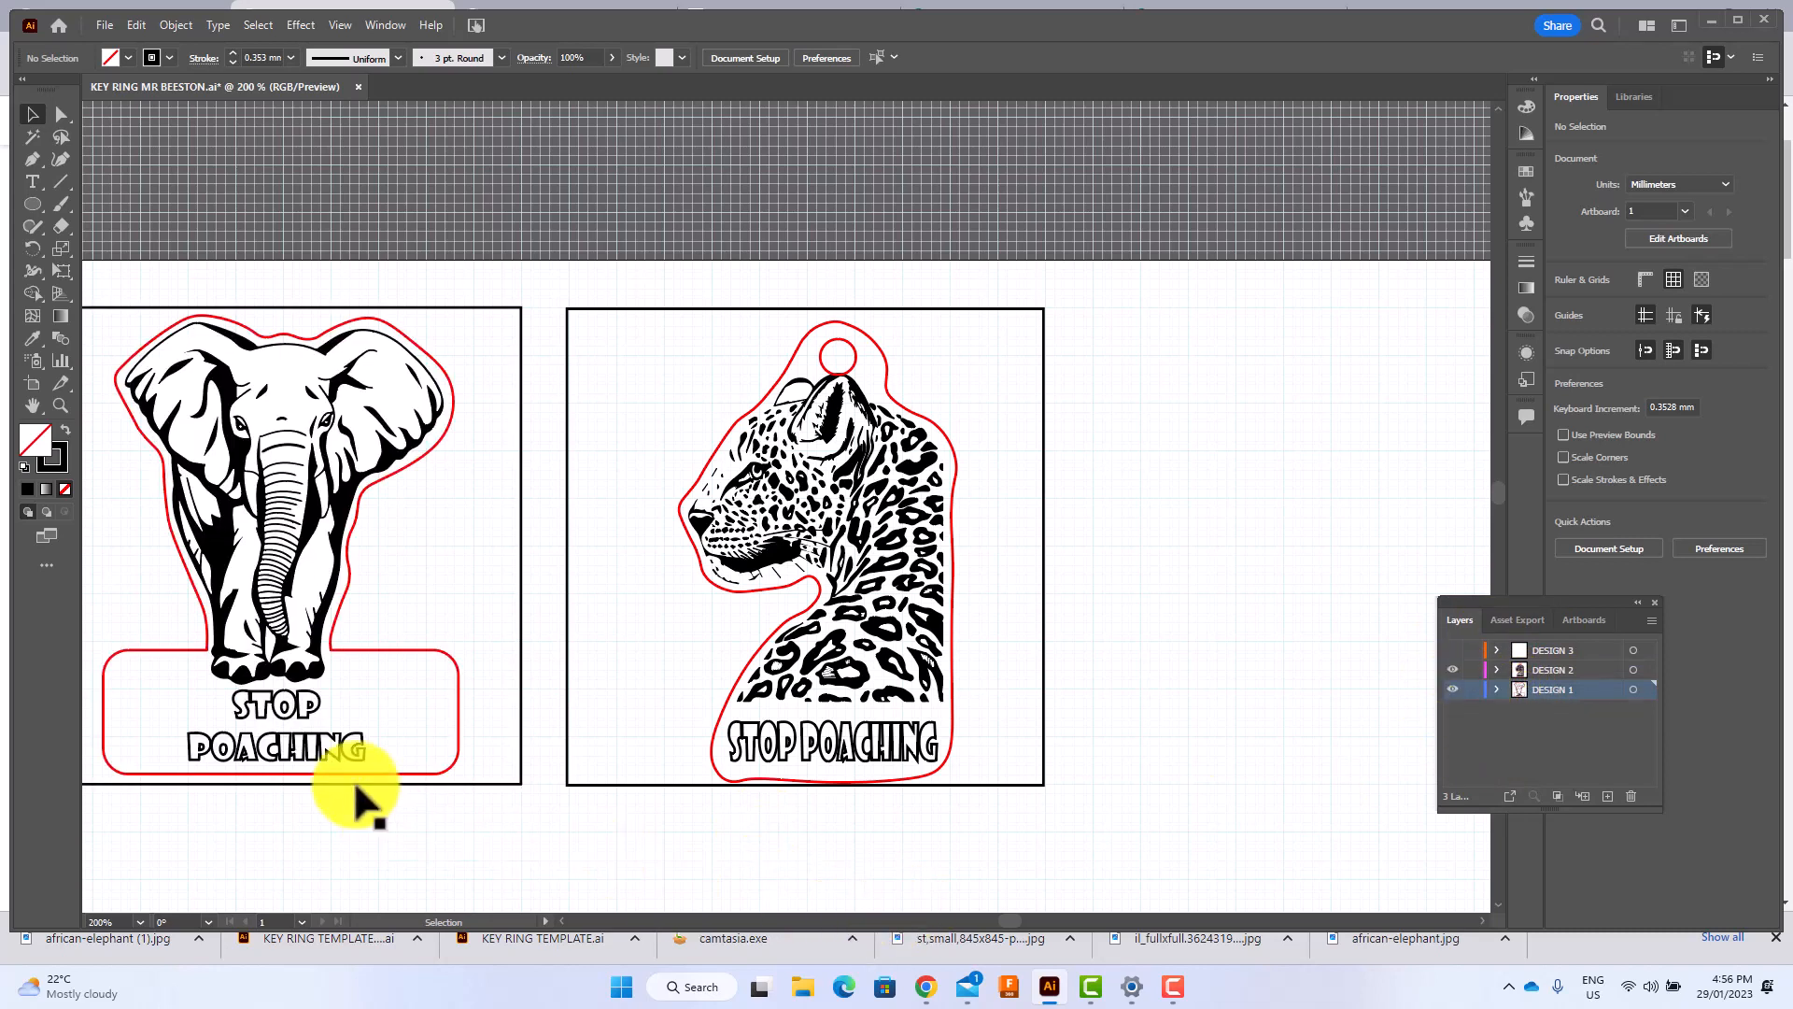
click(1453, 650)
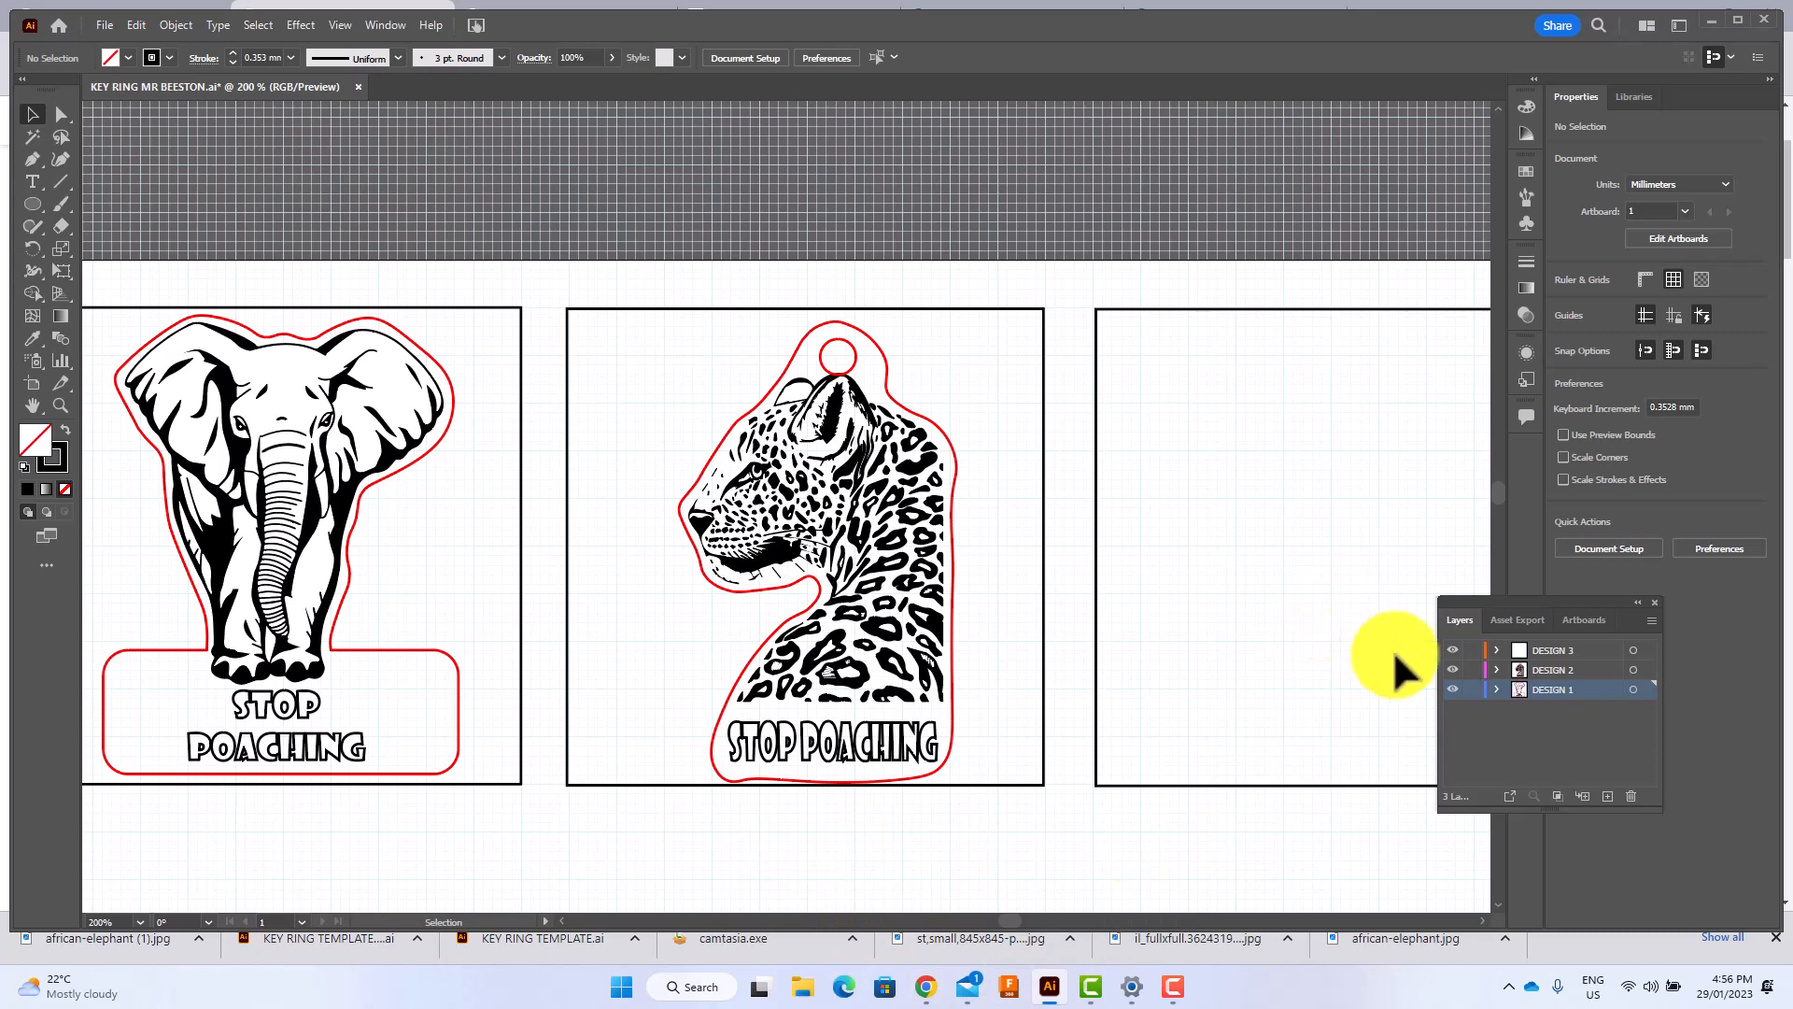
click(1453, 670)
click(1453, 650)
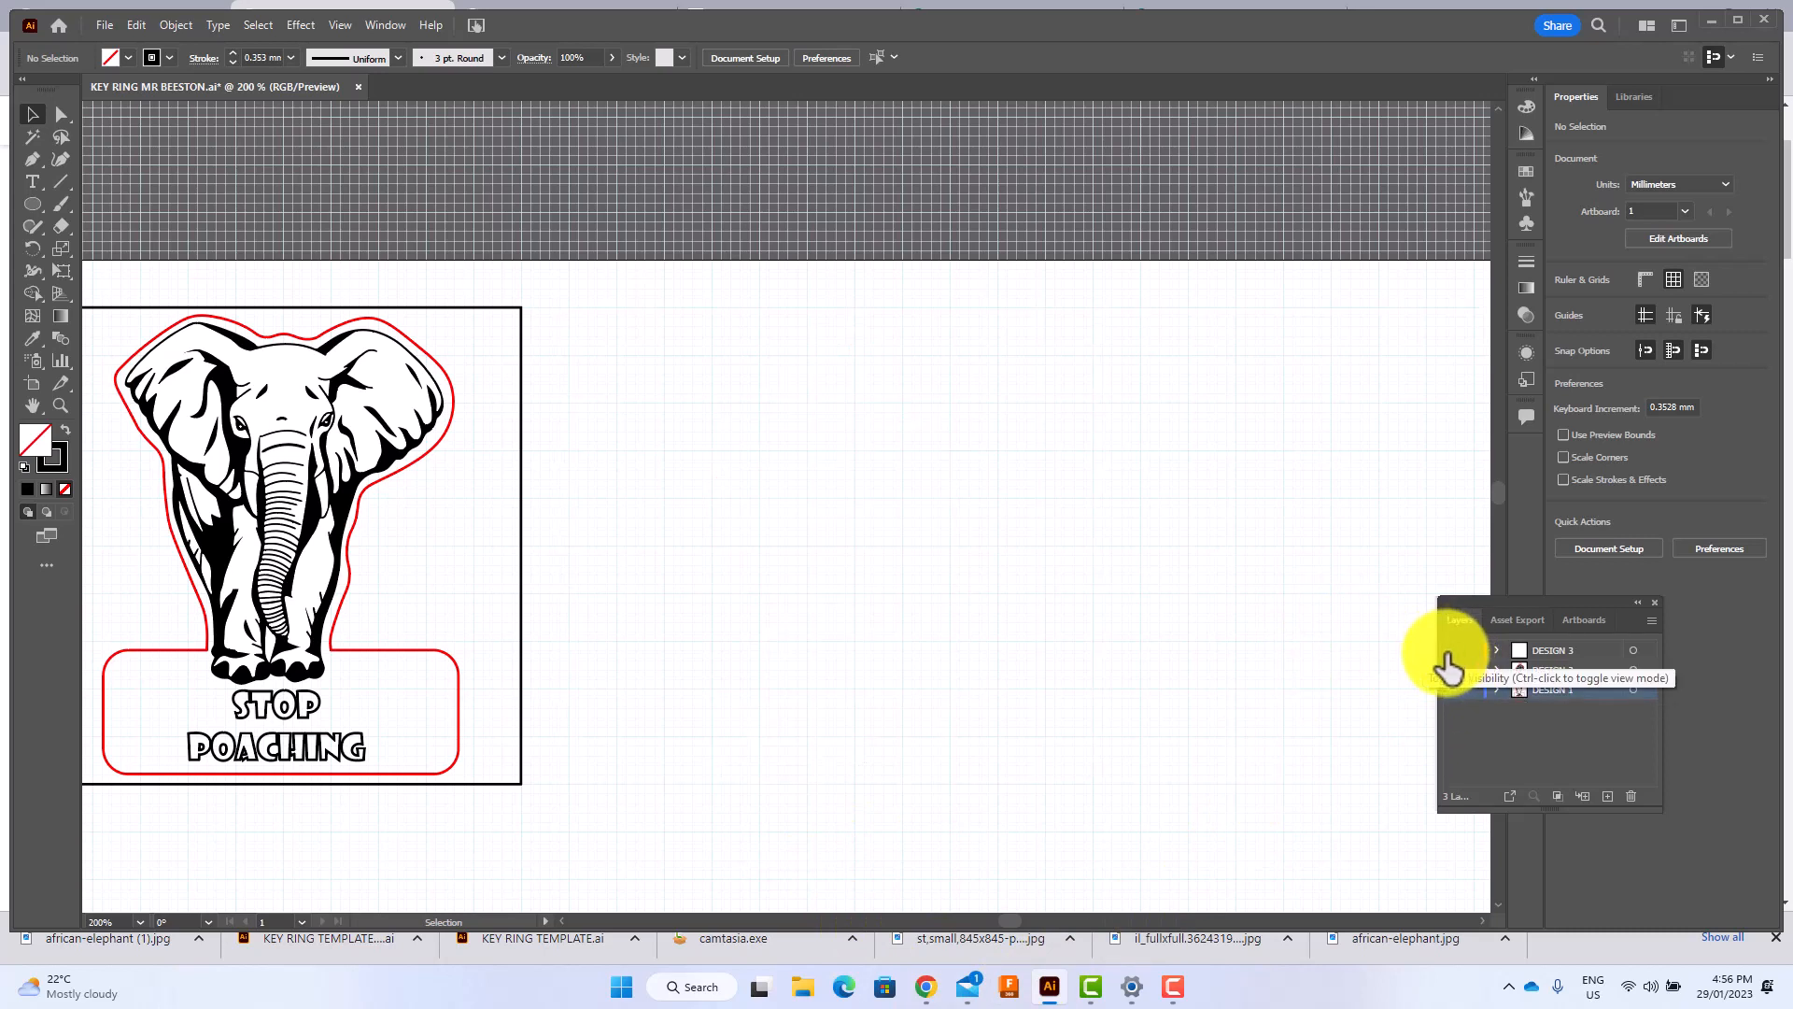